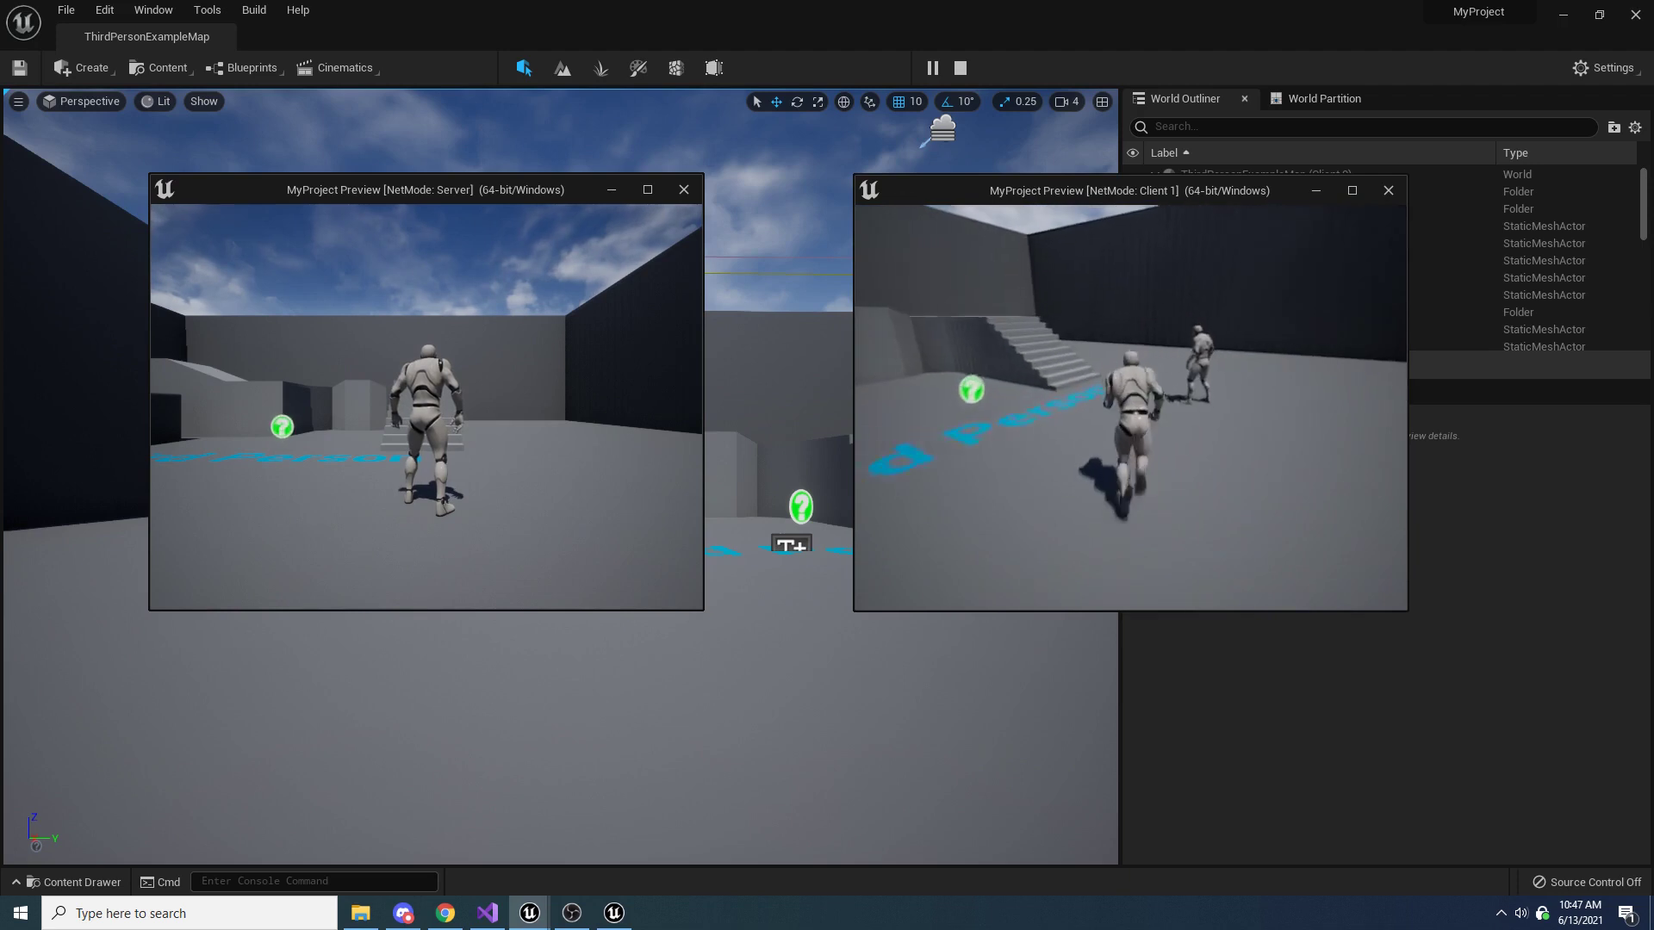
# Move the client character around the server's character in the multiplayer preview to test the damage messages, and end the play session
pyautogui.press('s')
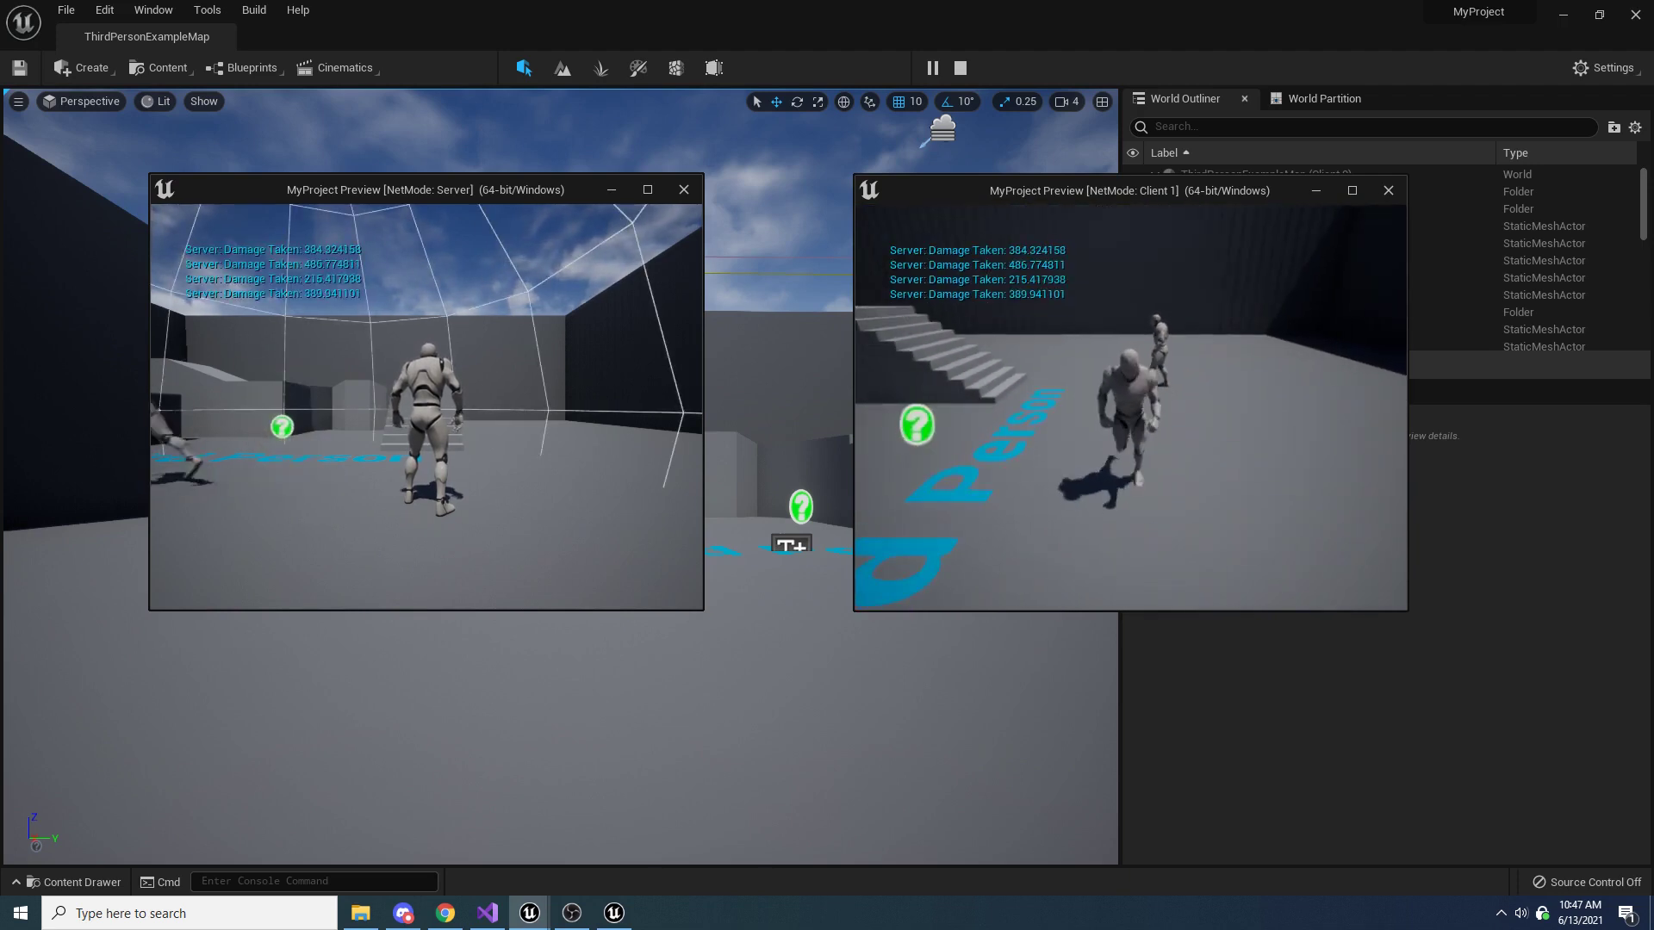
pyautogui.press('w')
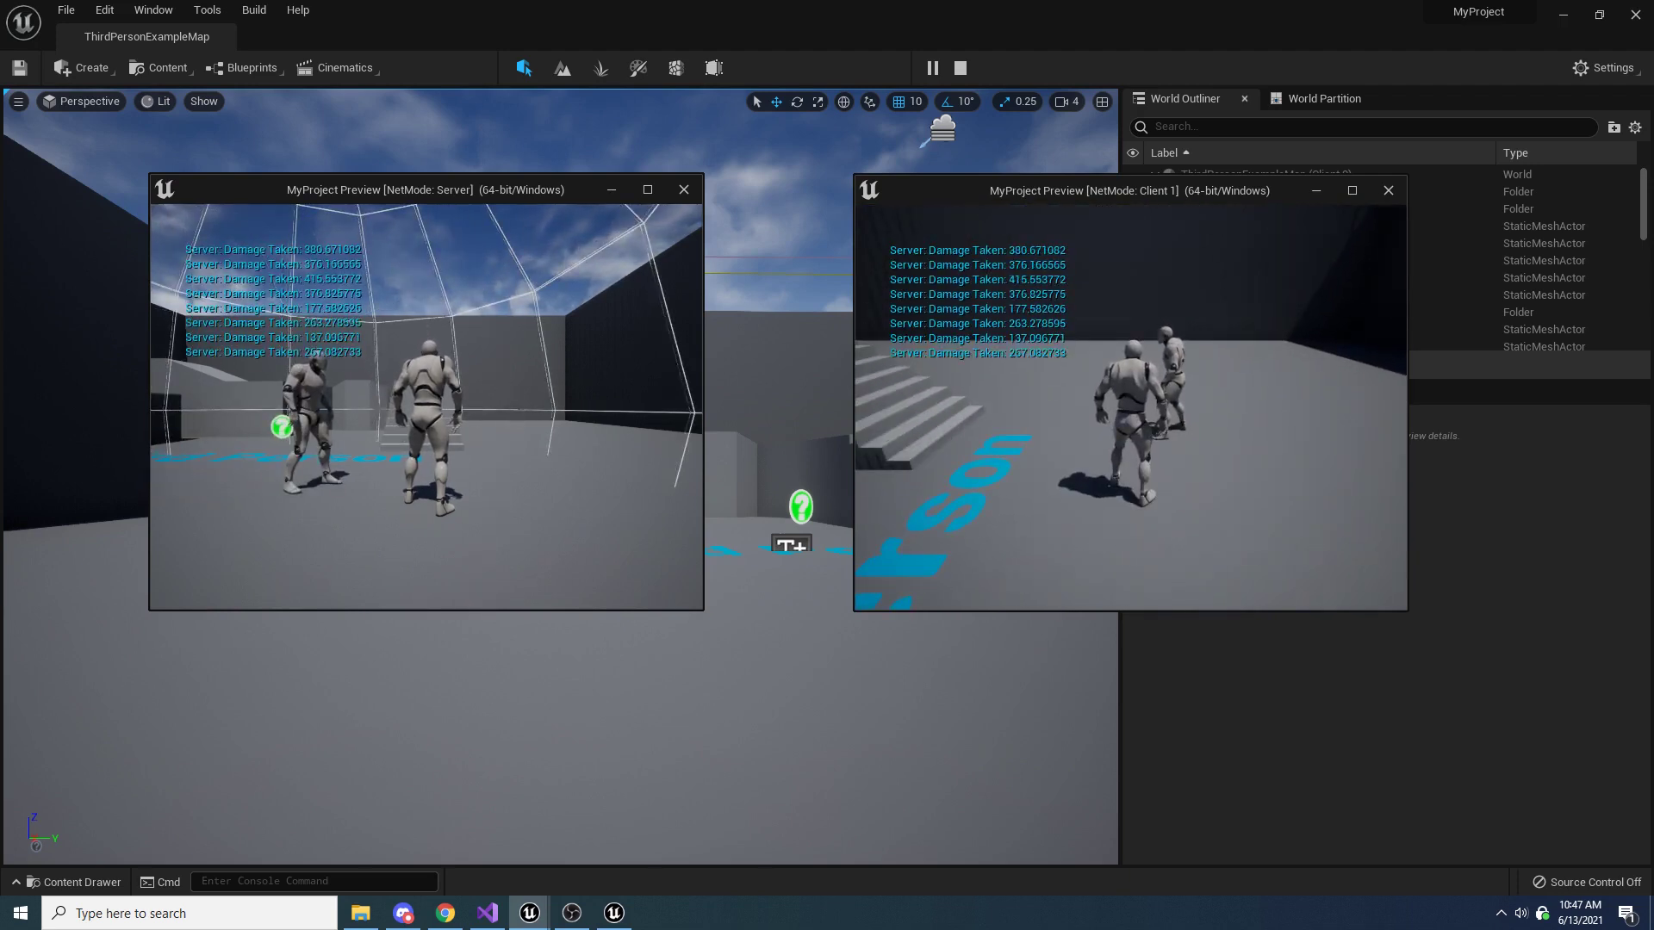
pyautogui.press('Escape')
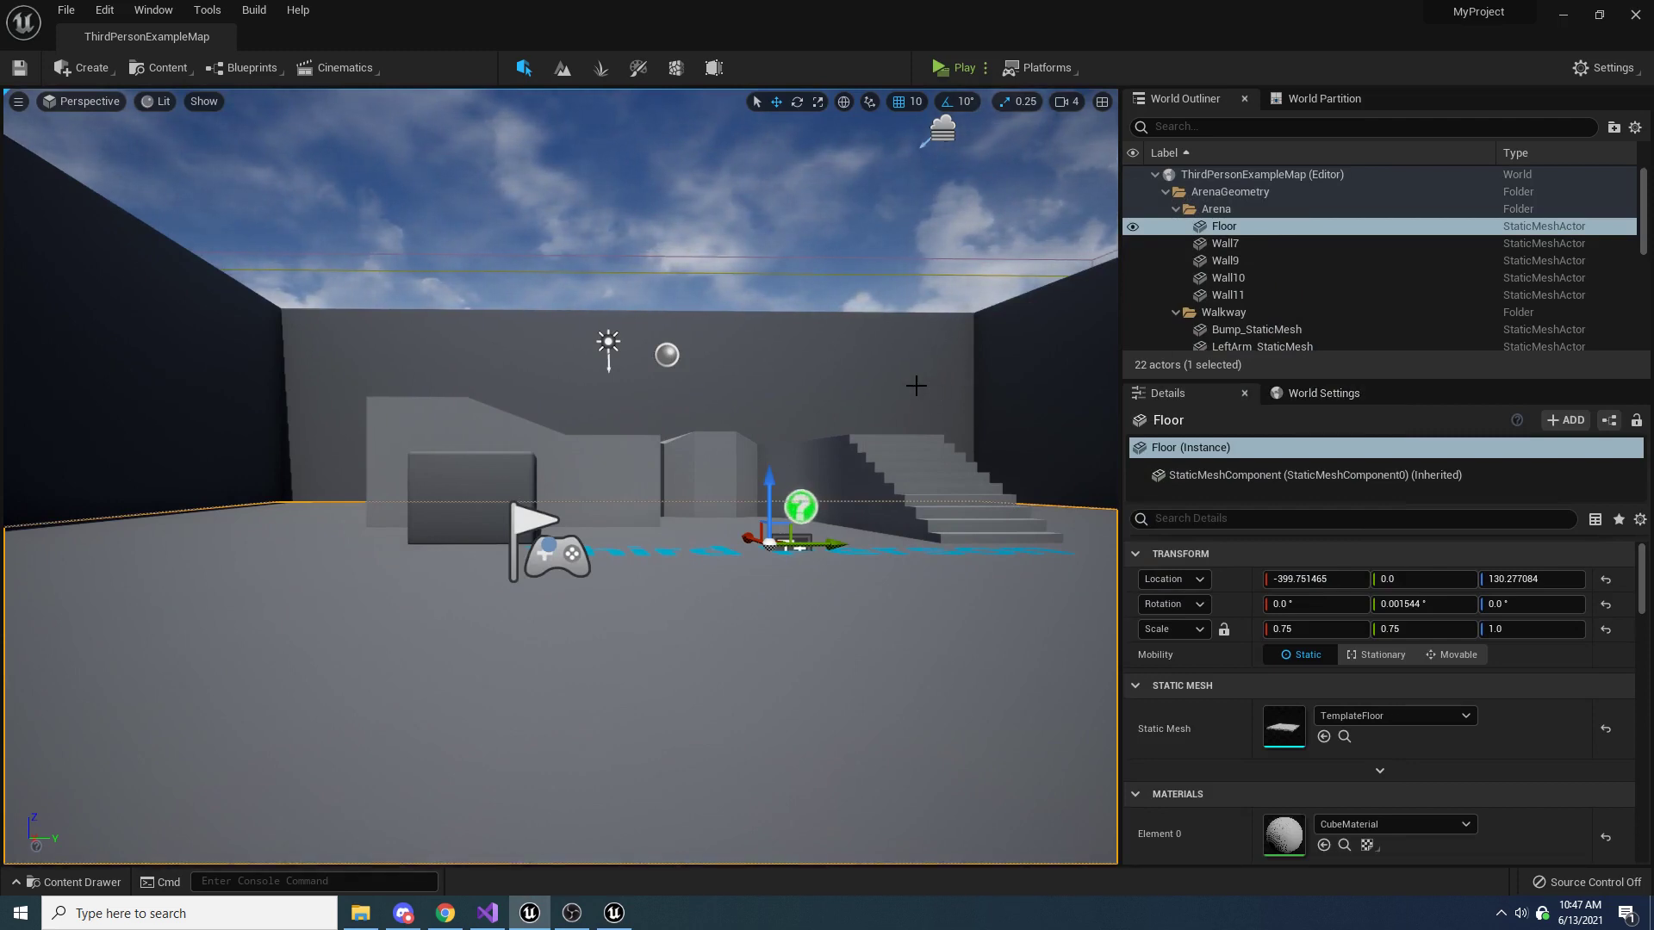
# Create a new folder named FloatingCombatText in the project's Content folder
pyautogui.hotkey('ctrl', 'space')
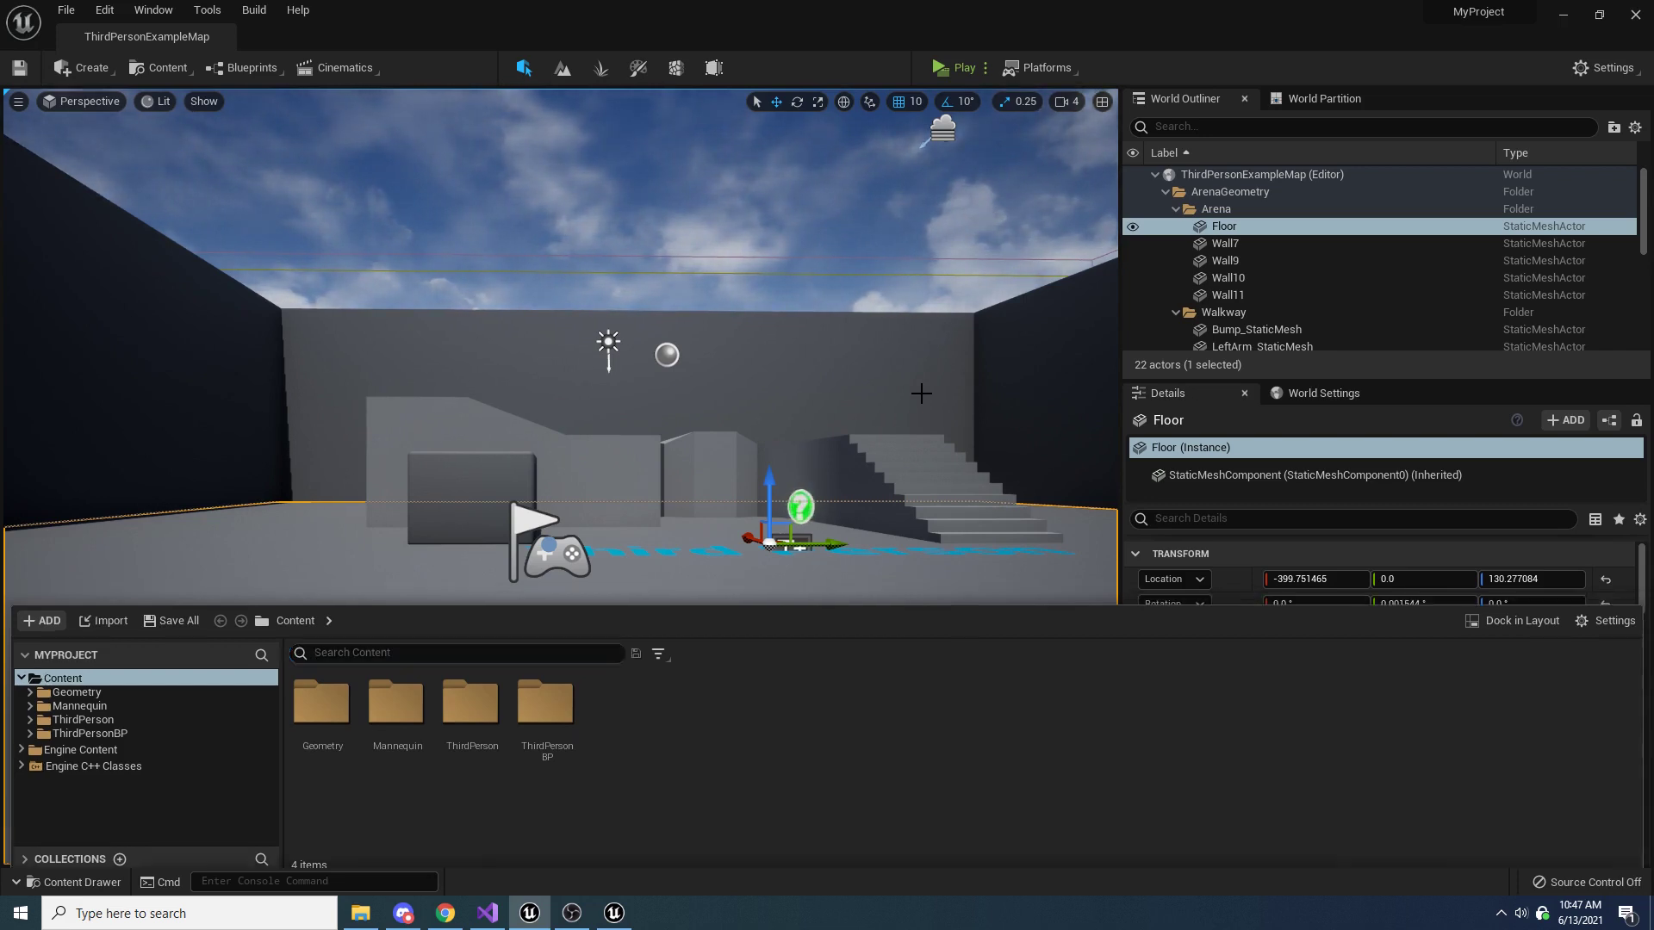
pyautogui.hotkey('ctrl', 'space')
pyautogui.hotkey('ctrl', 'space')
pyautogui.hotkey('ctrl', 'space')
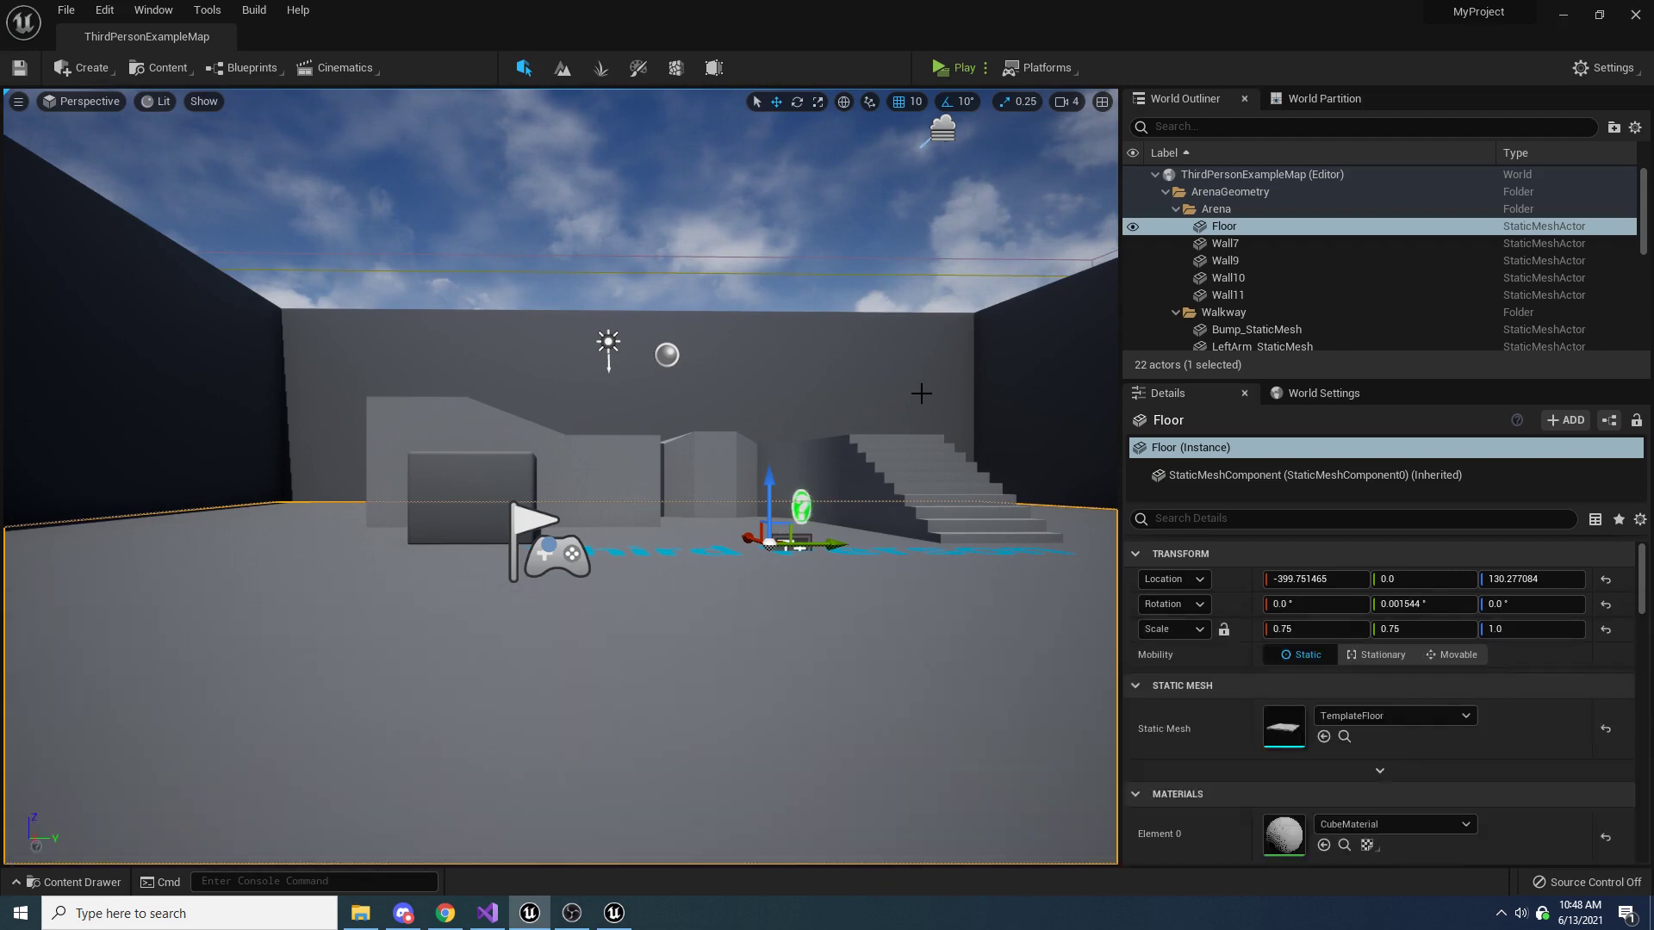
pyautogui.hotkey('ctrl', 'space')
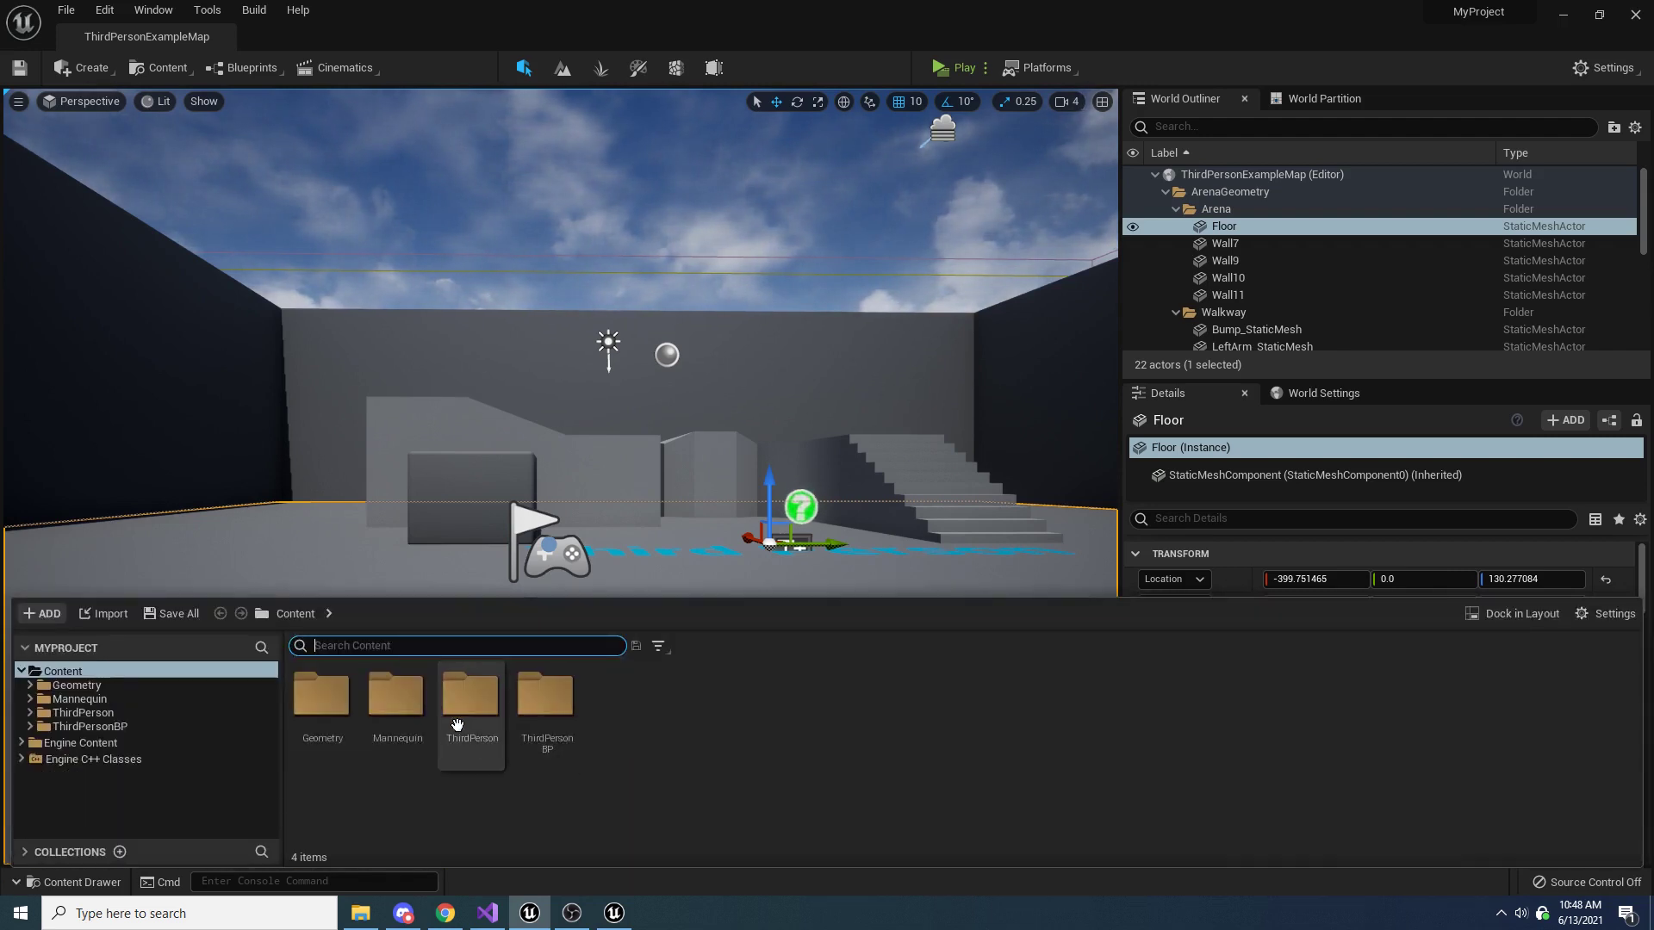
pyautogui.rightClick(721, 737)
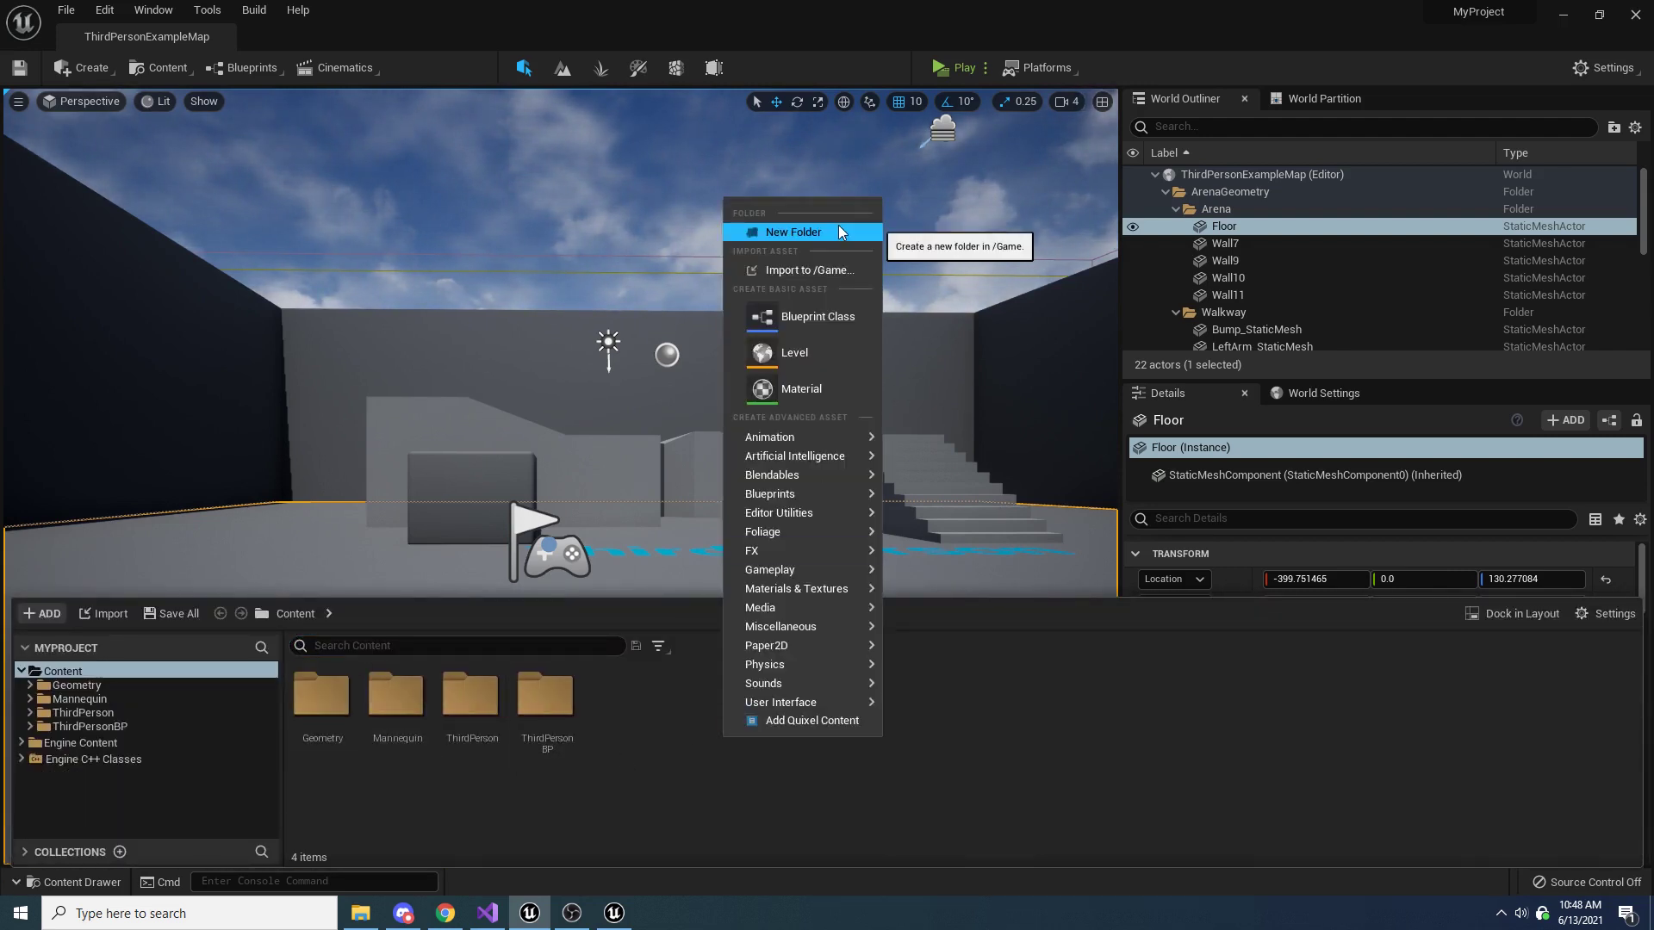
pyautogui.click(839, 227)
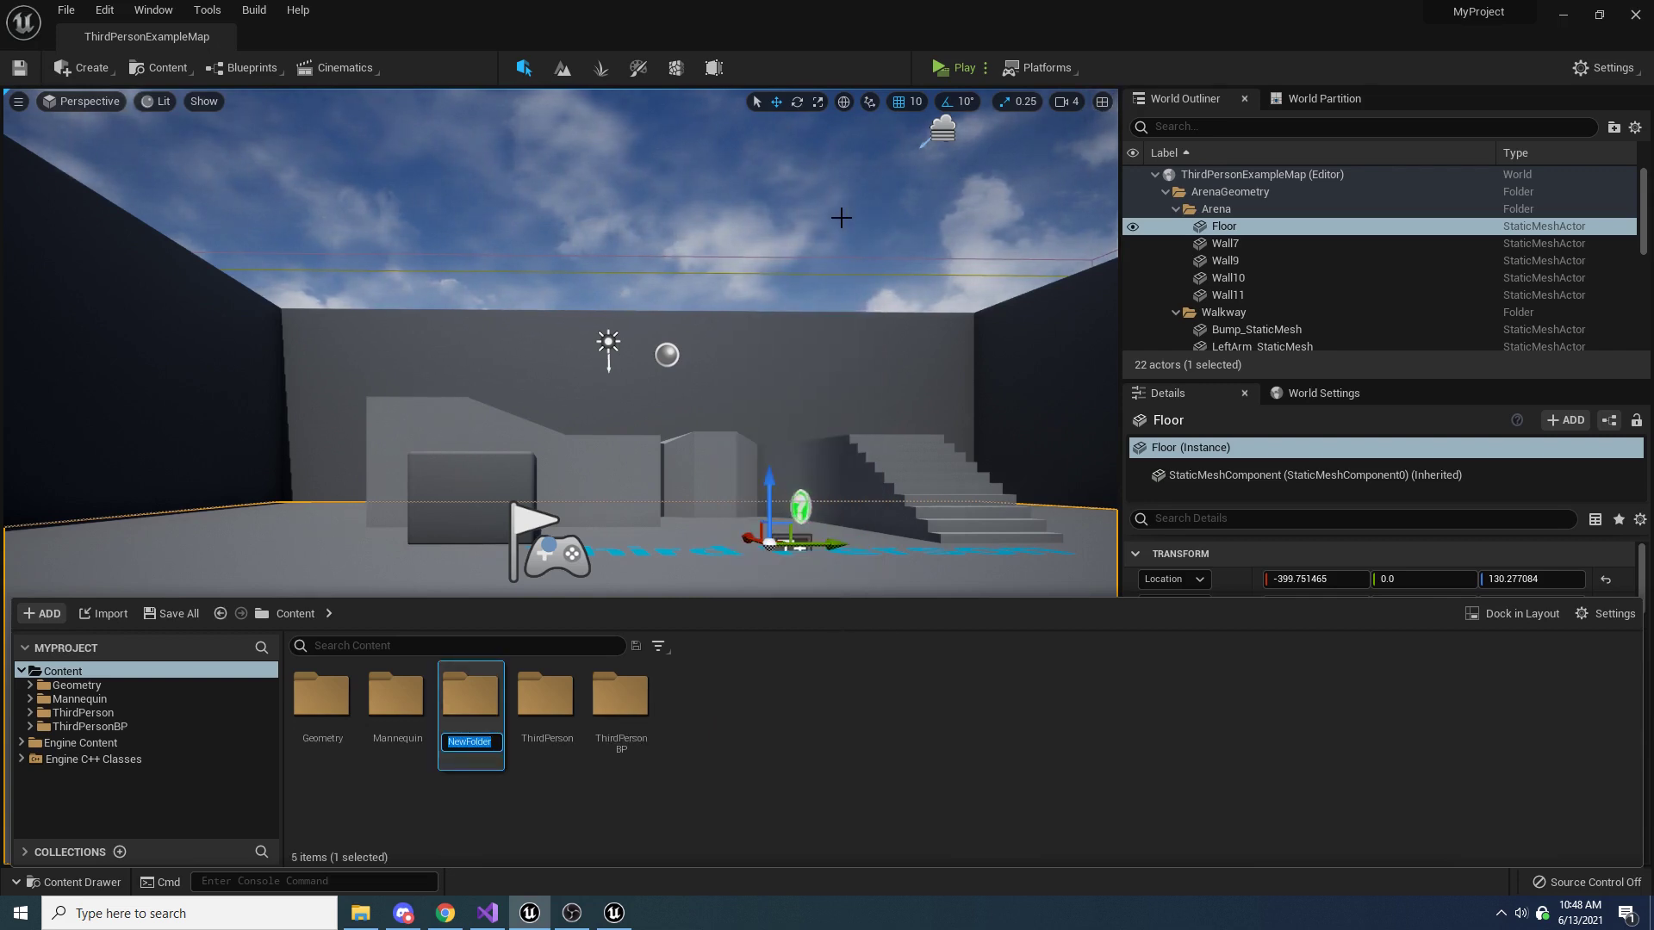
pyautogui.write('FloatingCombatText')
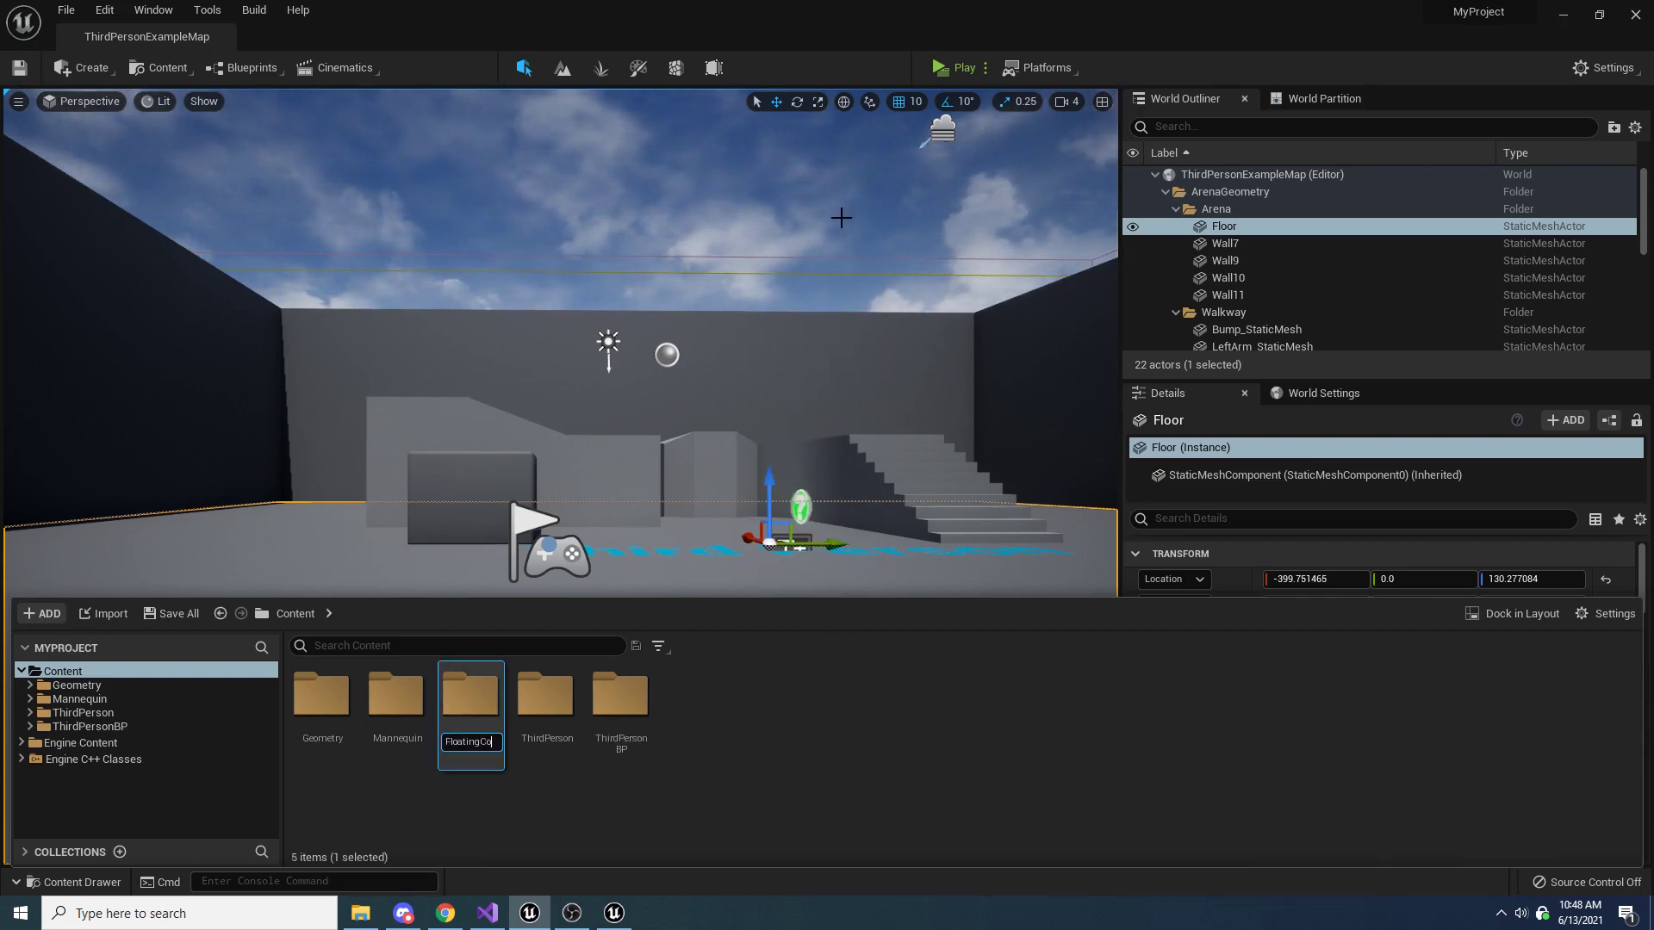
pyautogui.press('Return')
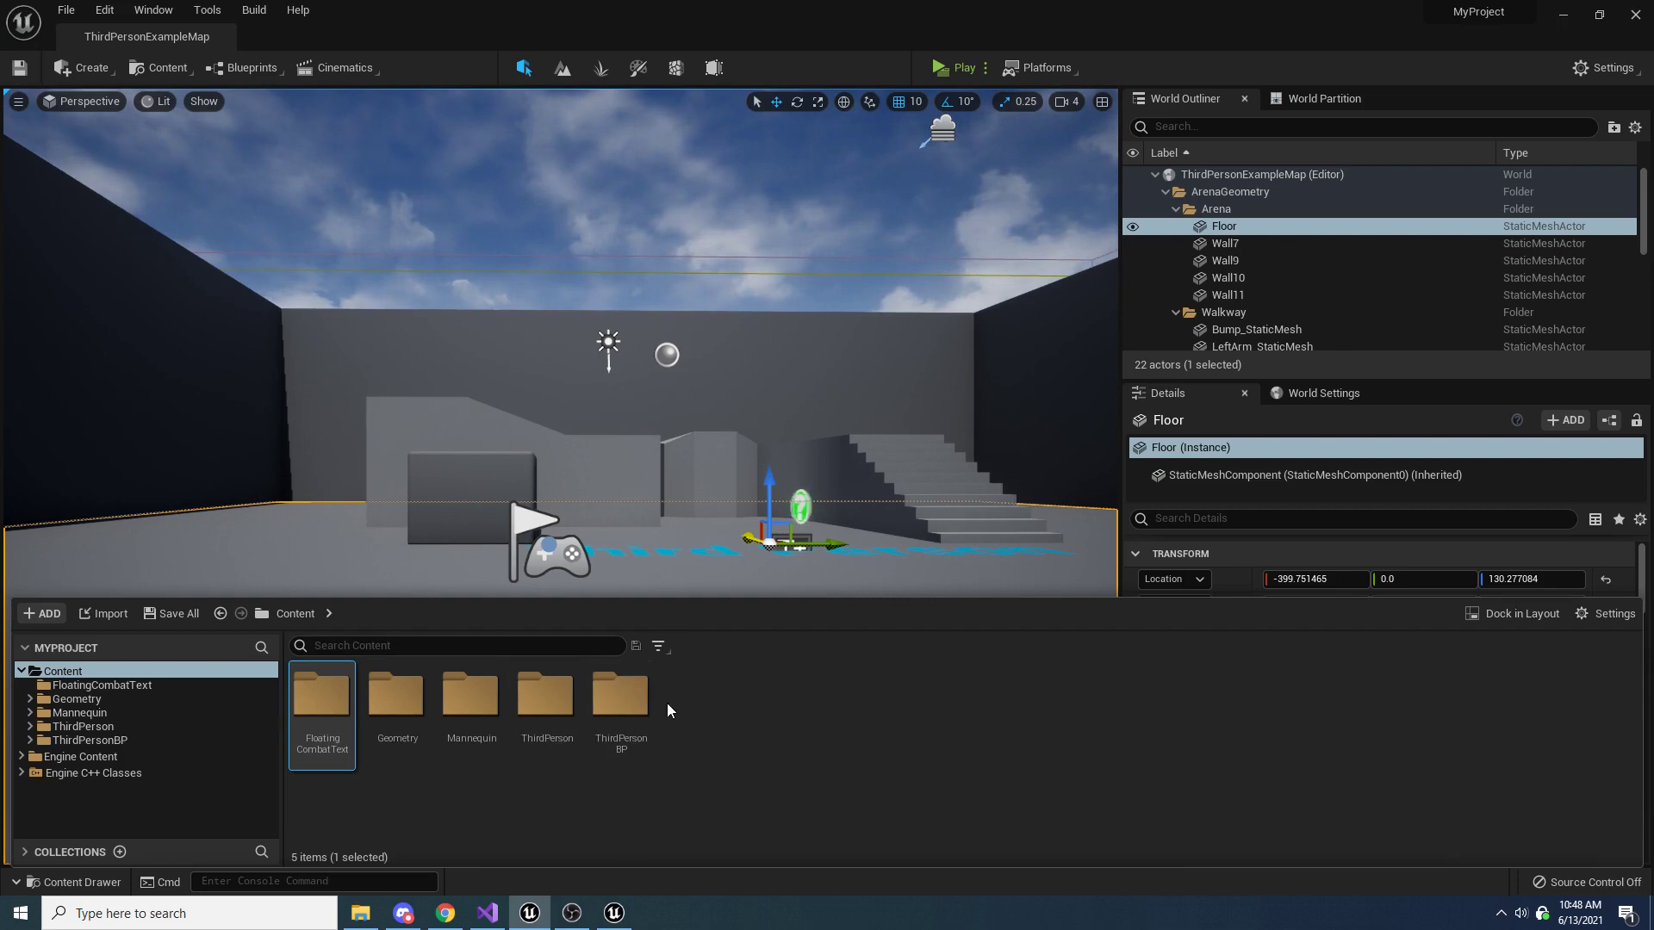
# Create a Widget Blueprint named FloatingCombatText_Widget inside the FloatingCombatText folder
pyautogui.doubleClick(322, 729)
pyautogui.rightClick(515, 713)
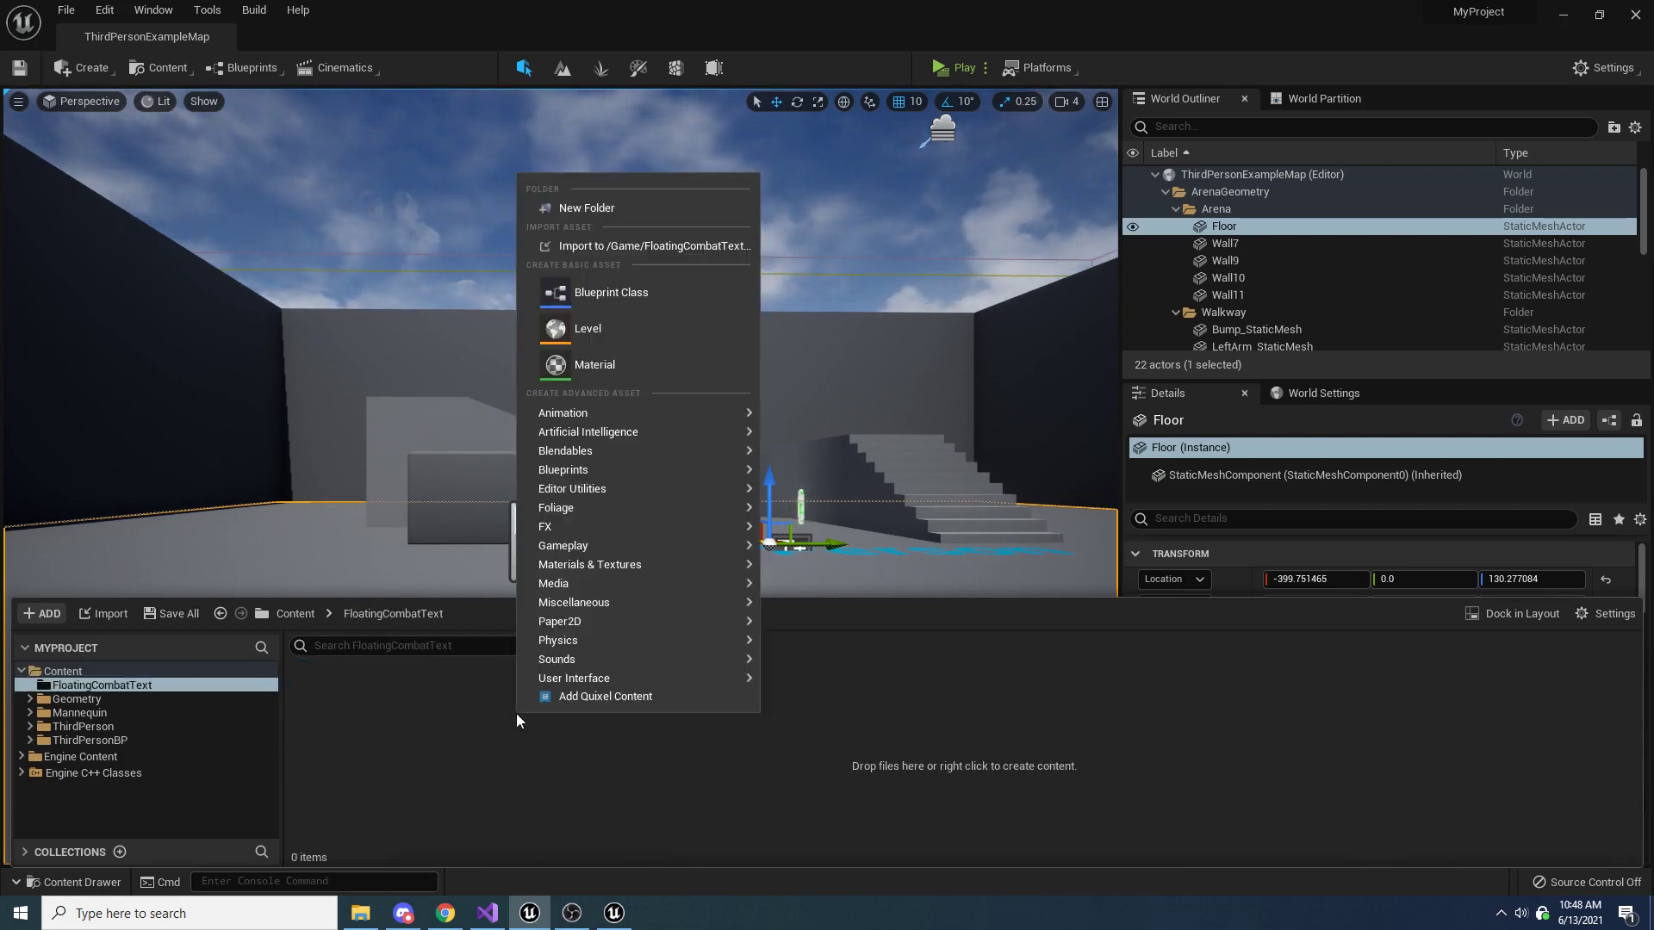
pyautogui.moveTo(618, 678)
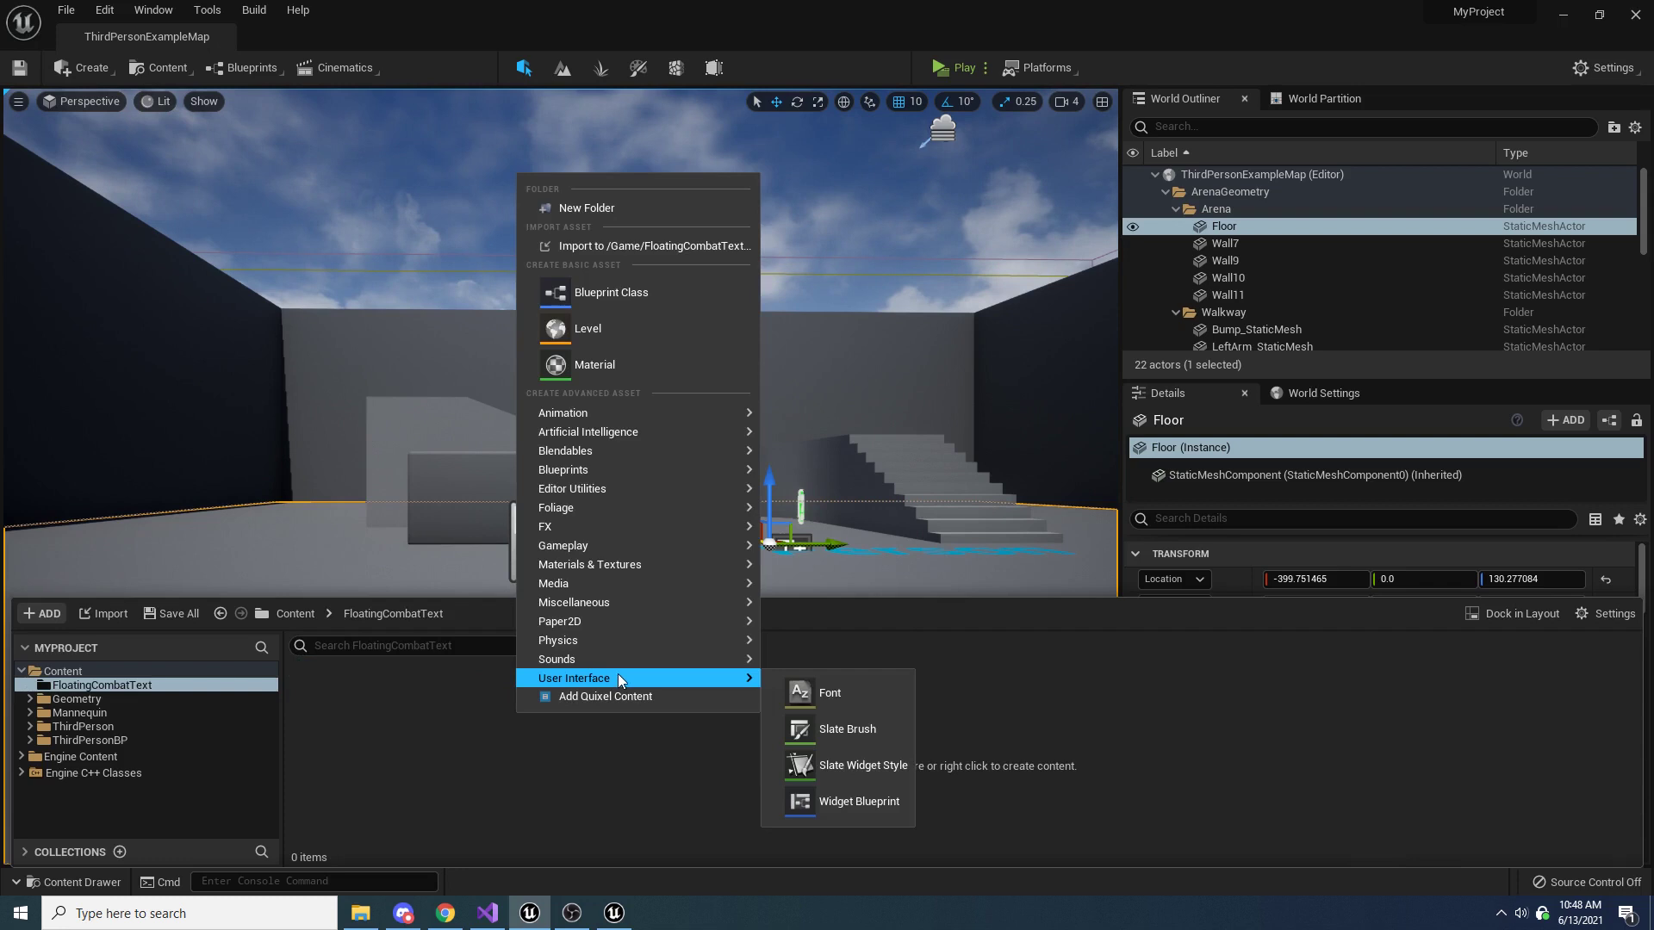
pyautogui.click(887, 801)
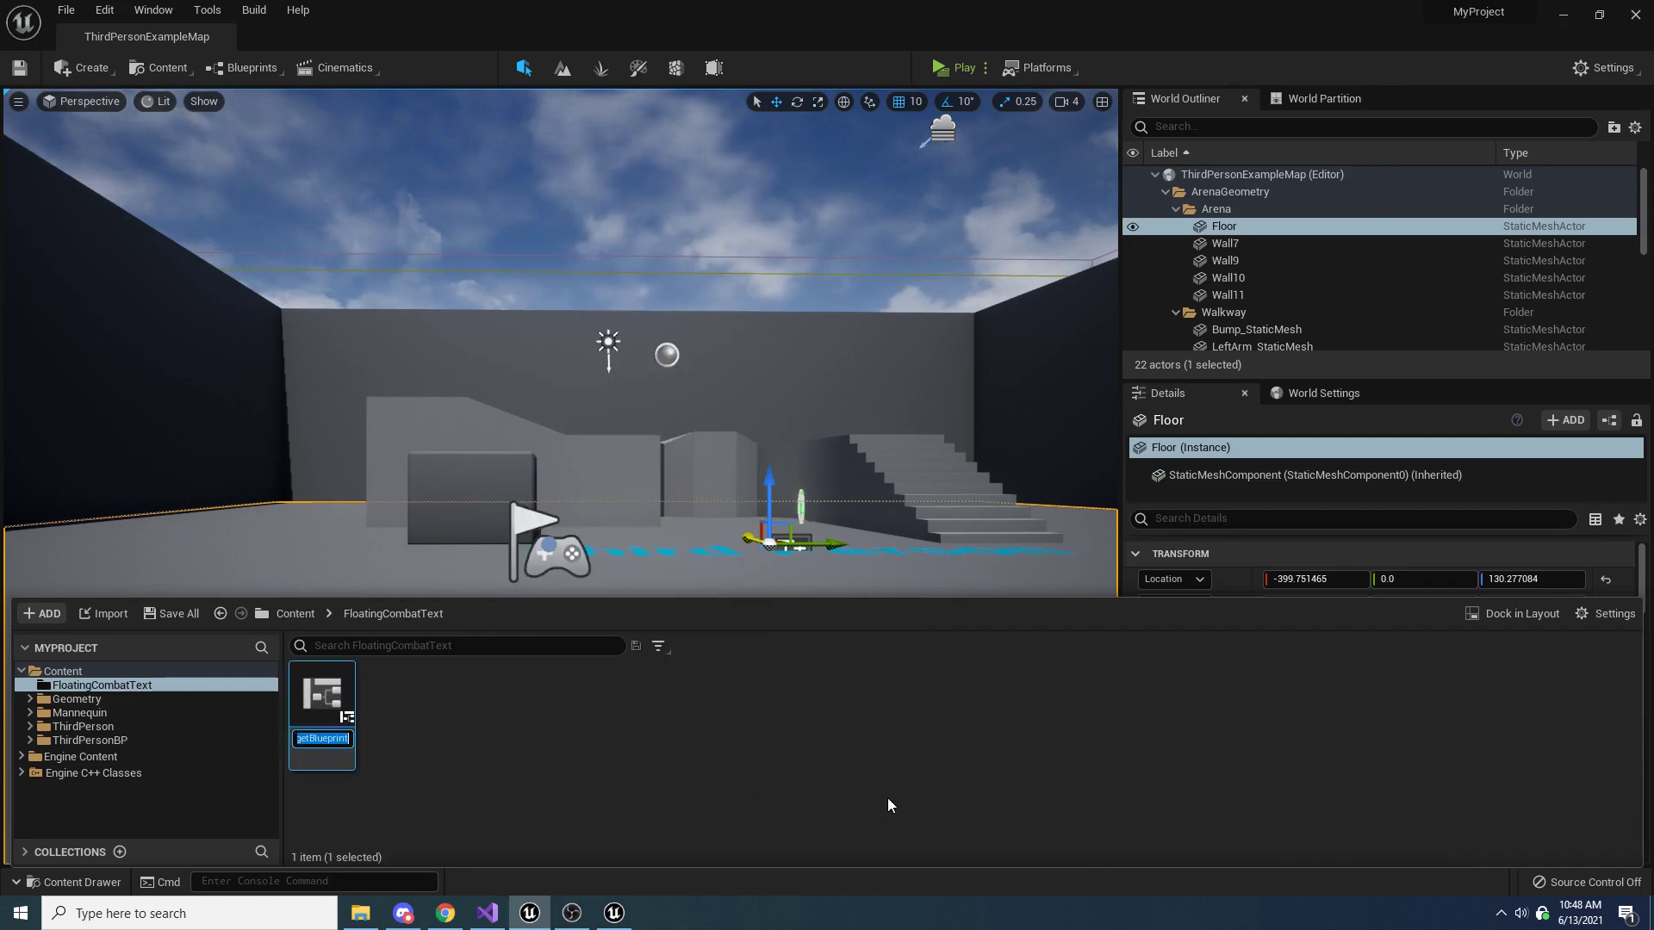
pyautogui.write('Float')
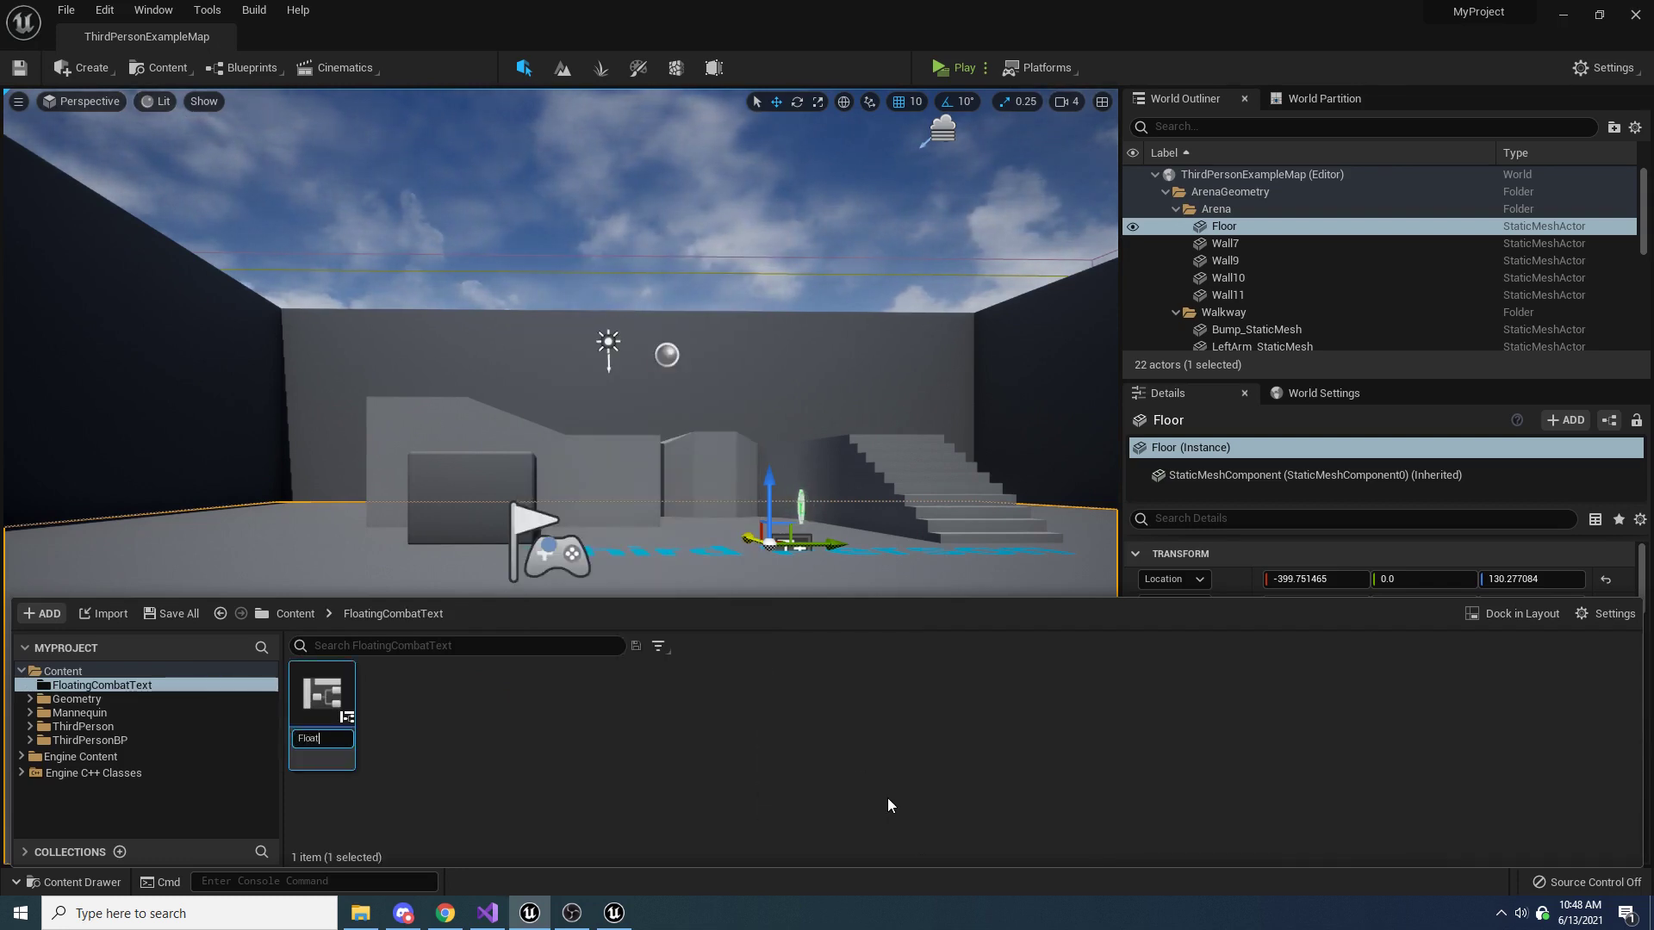
pyautogui.write('ingCombatText')
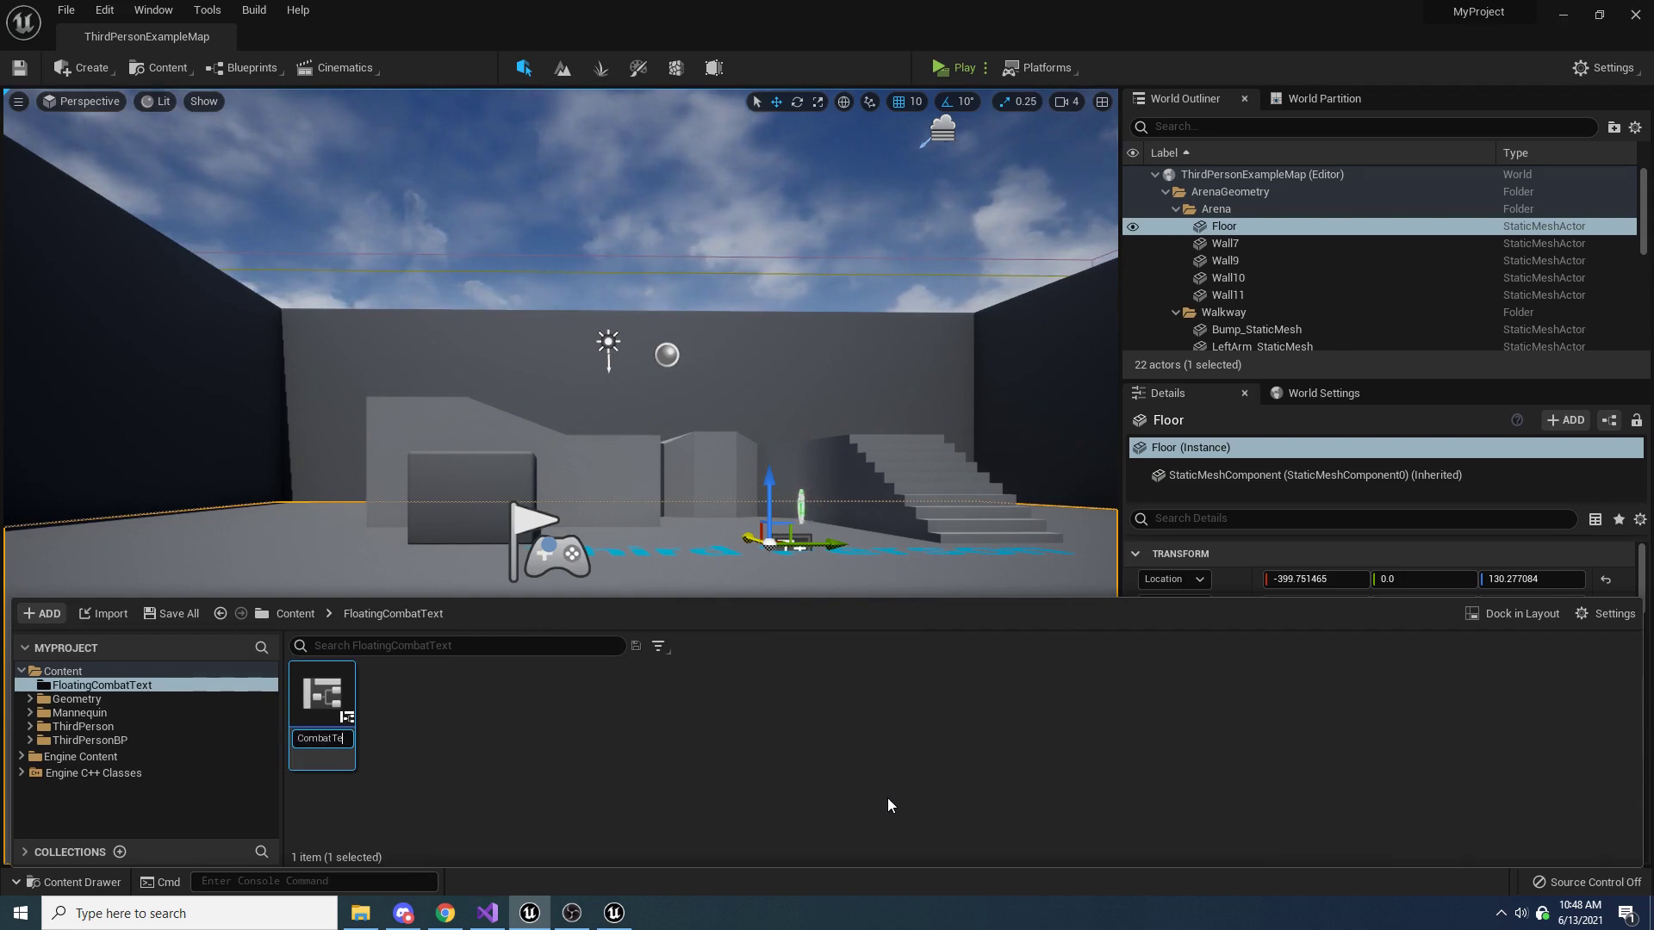
pyautogui.write('_Widget')
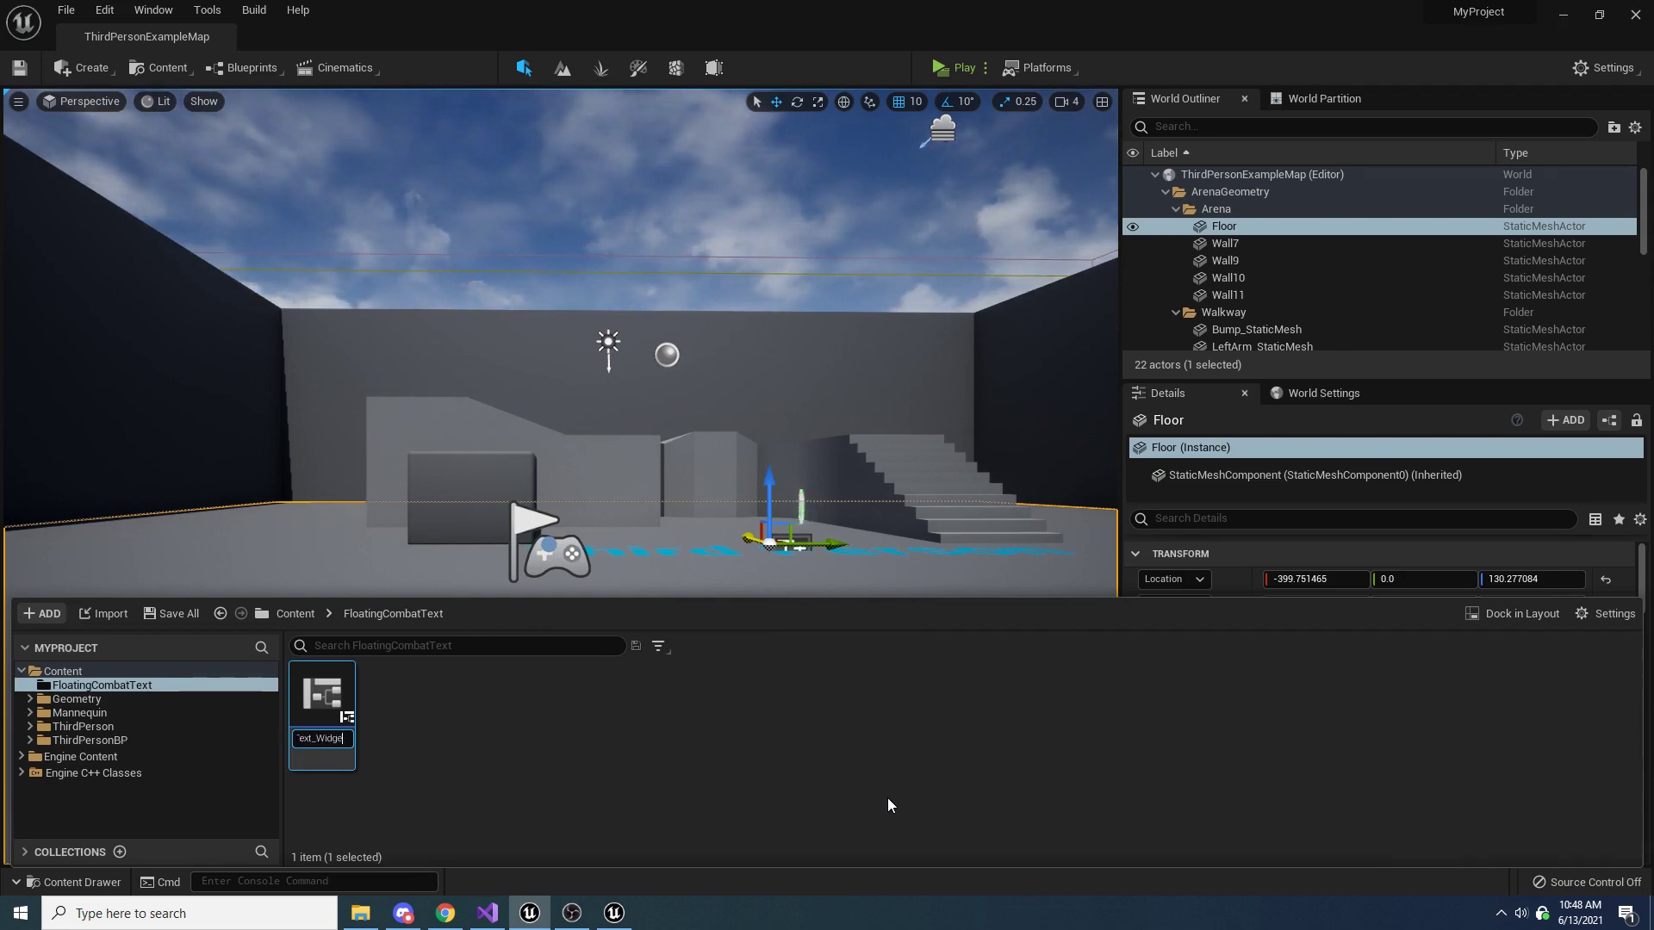
pyautogui.press('Return')
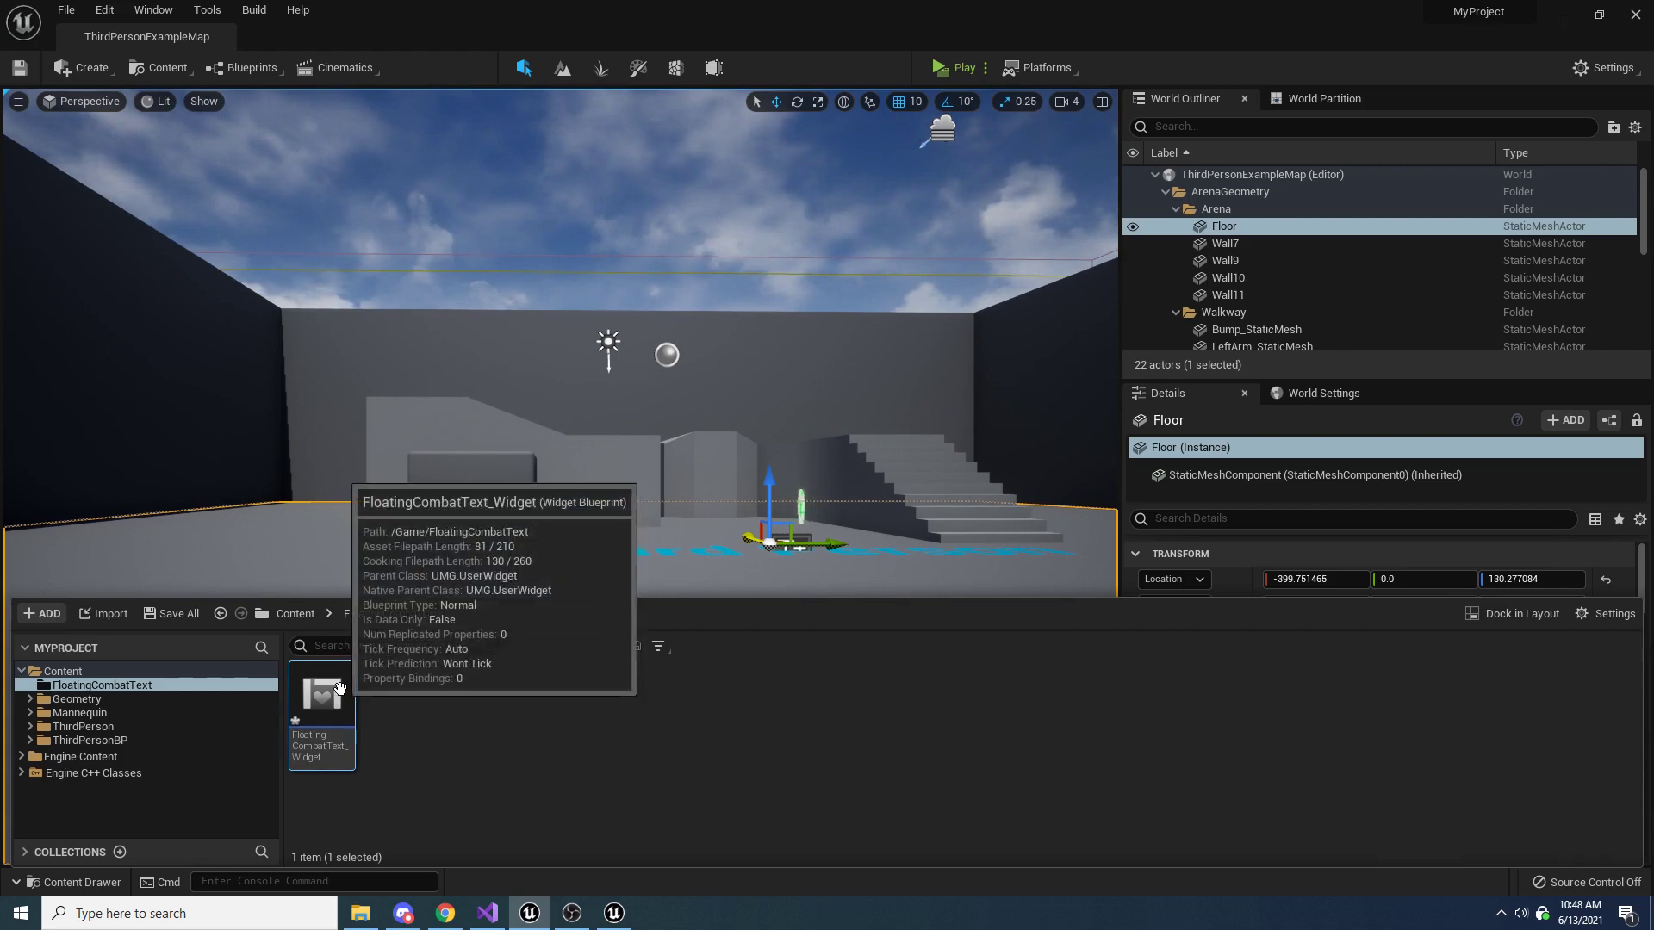
# Open FloatingCombatText_Widget and dock its editor beside the ThirdPersonExampleMap level
pyautogui.doubleClick(323, 702)
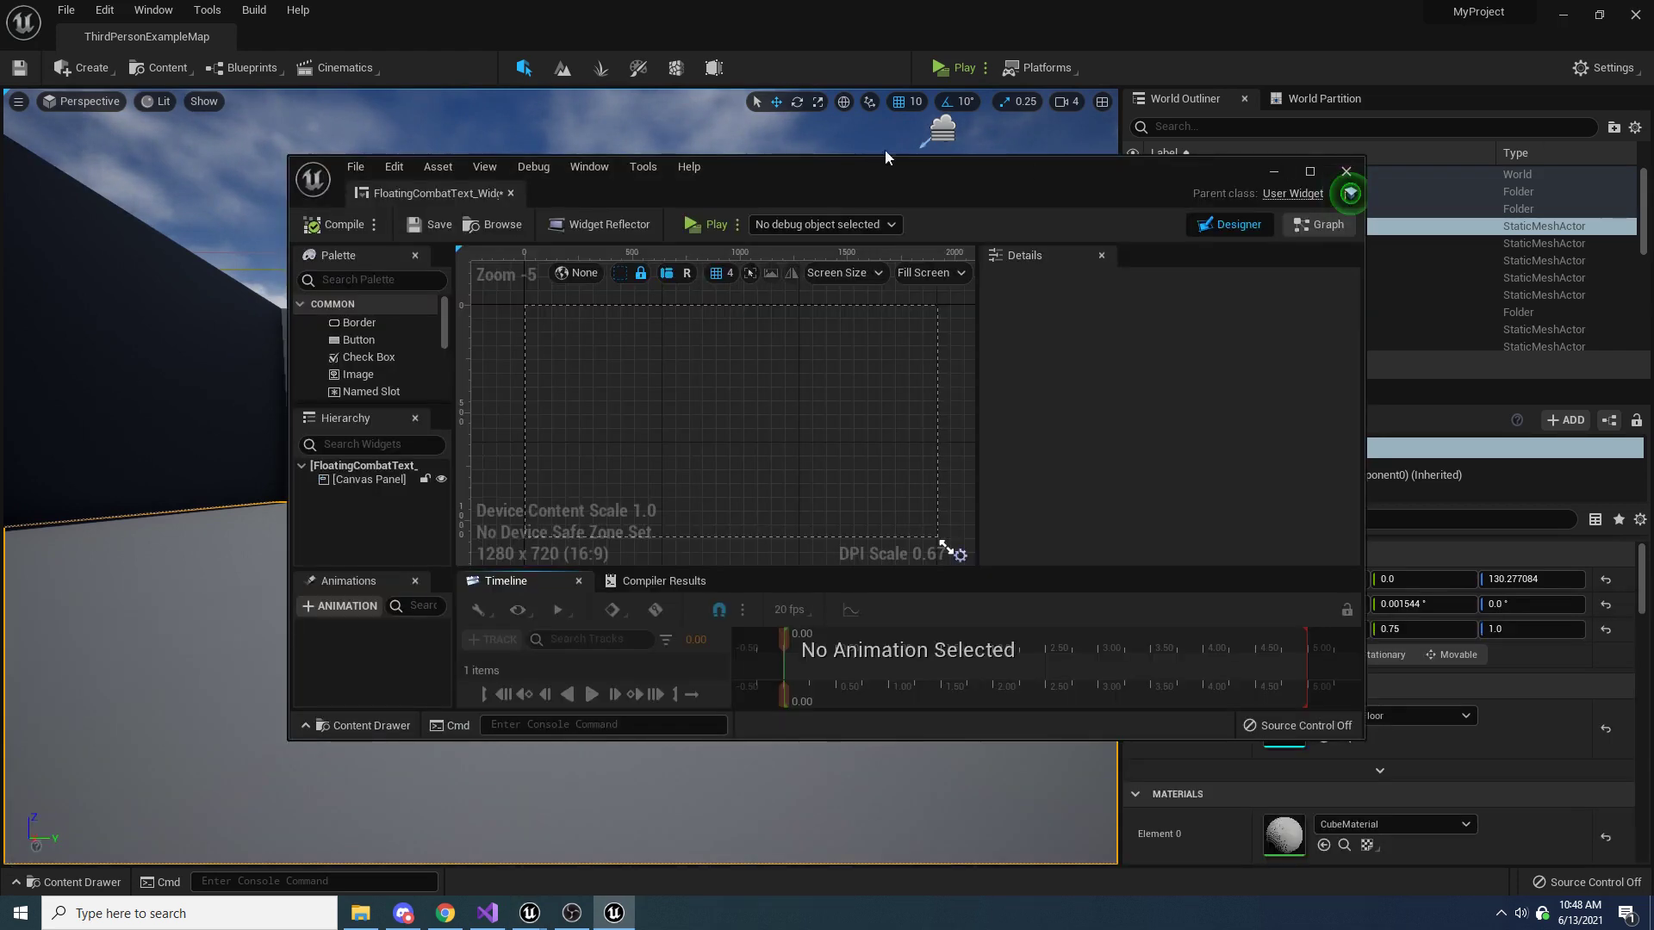
pyautogui.moveTo(417, 195); pyautogui.dragTo(336, 28)
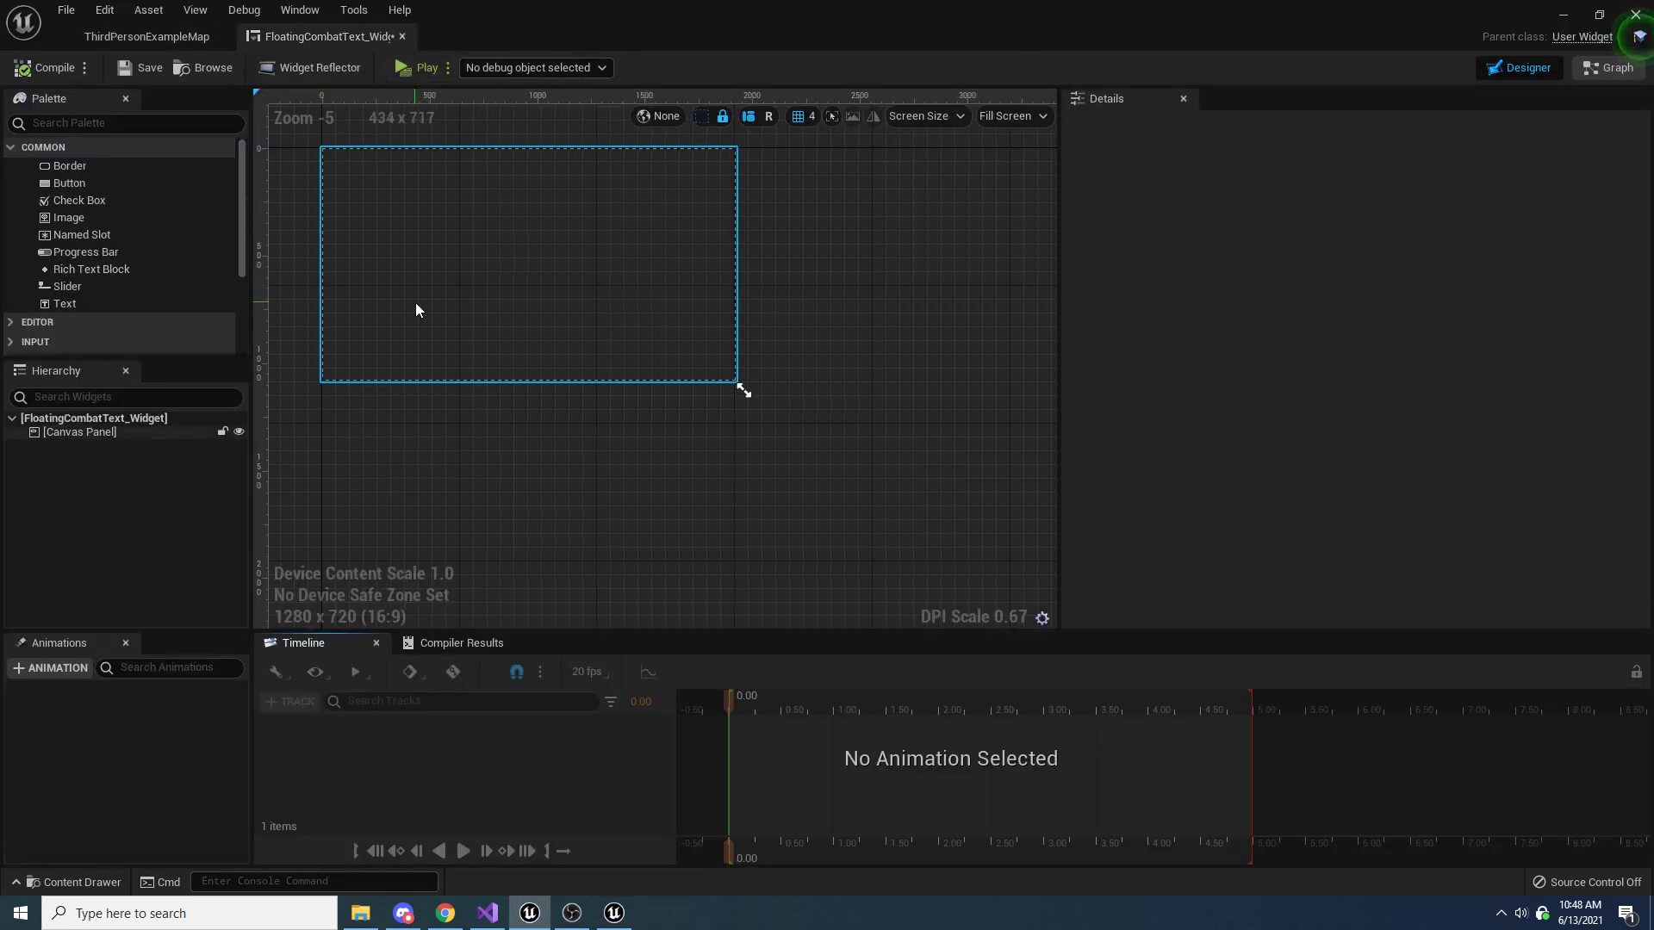
pyautogui.scroll(3, 661, 314)
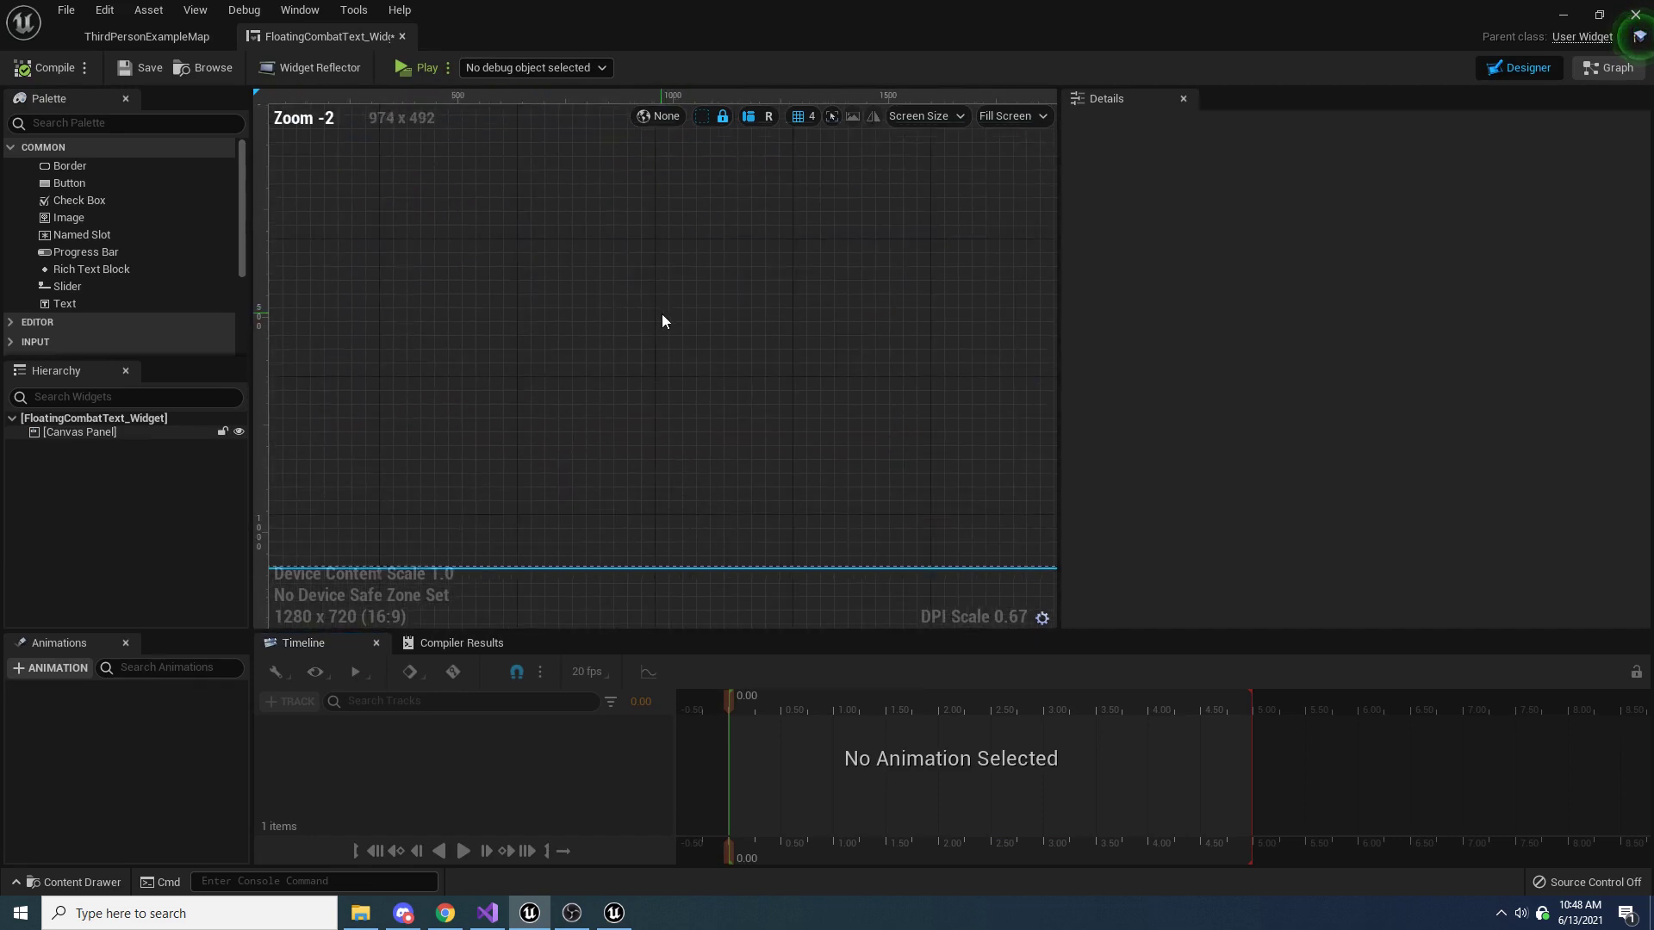
pyautogui.scroll(-2, 484, 388)
# Delete the root Canvas Panel and add a Text widget as the root of FloatingCombatText_Widget
pyautogui.click(116, 433)
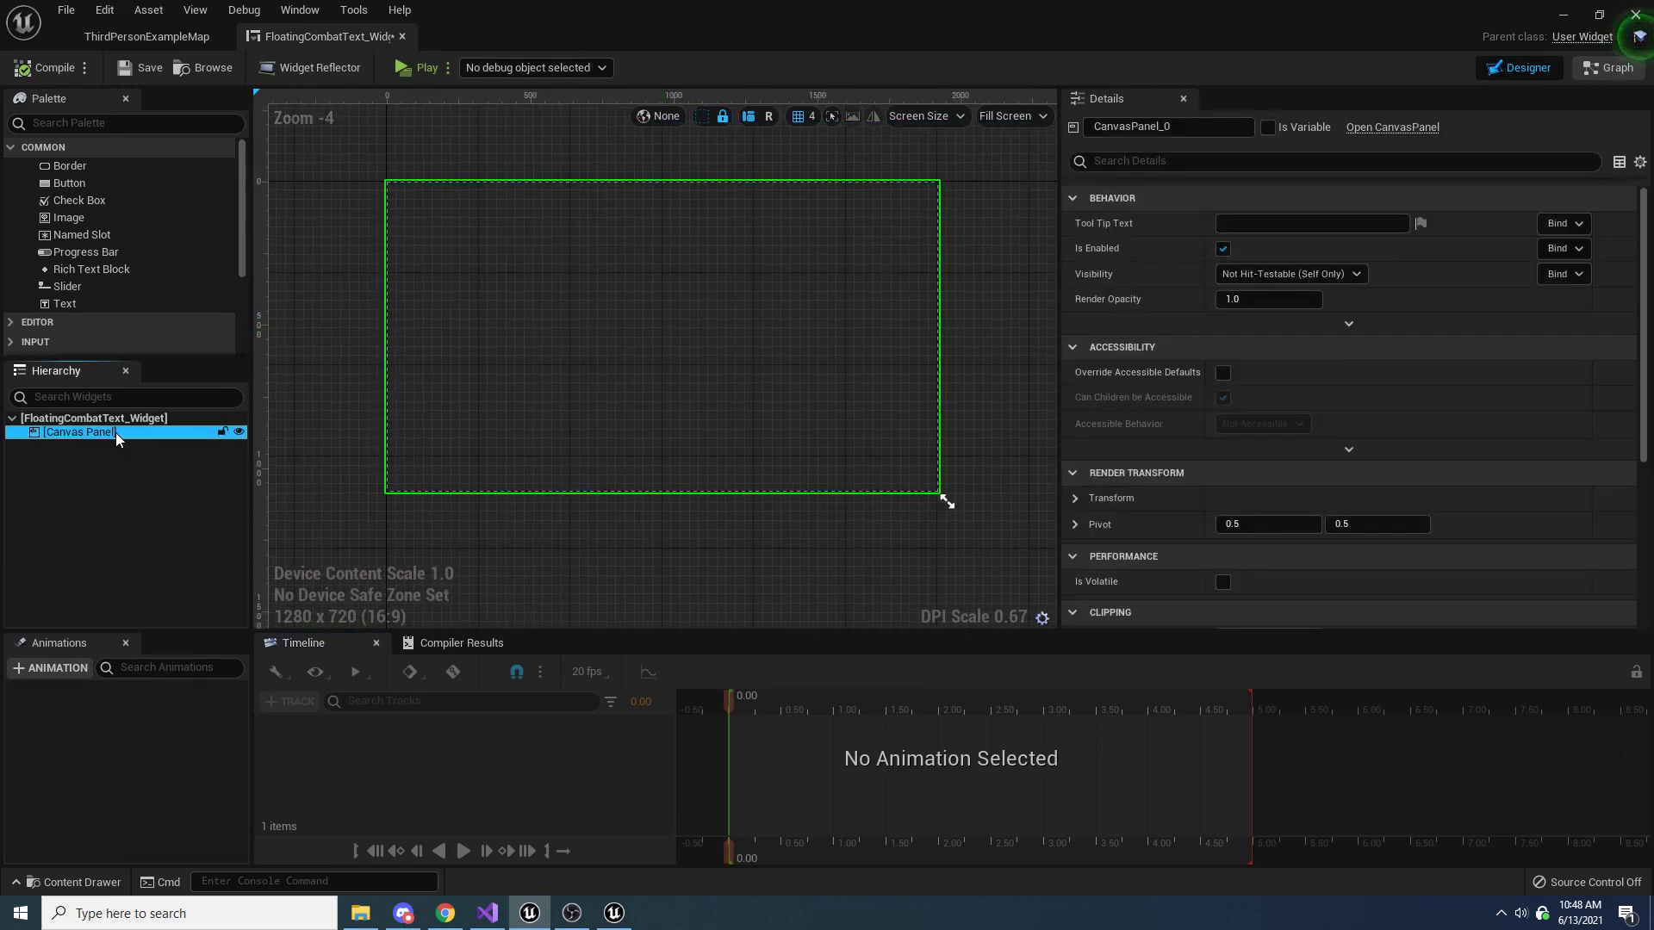
pyautogui.press('Delete')
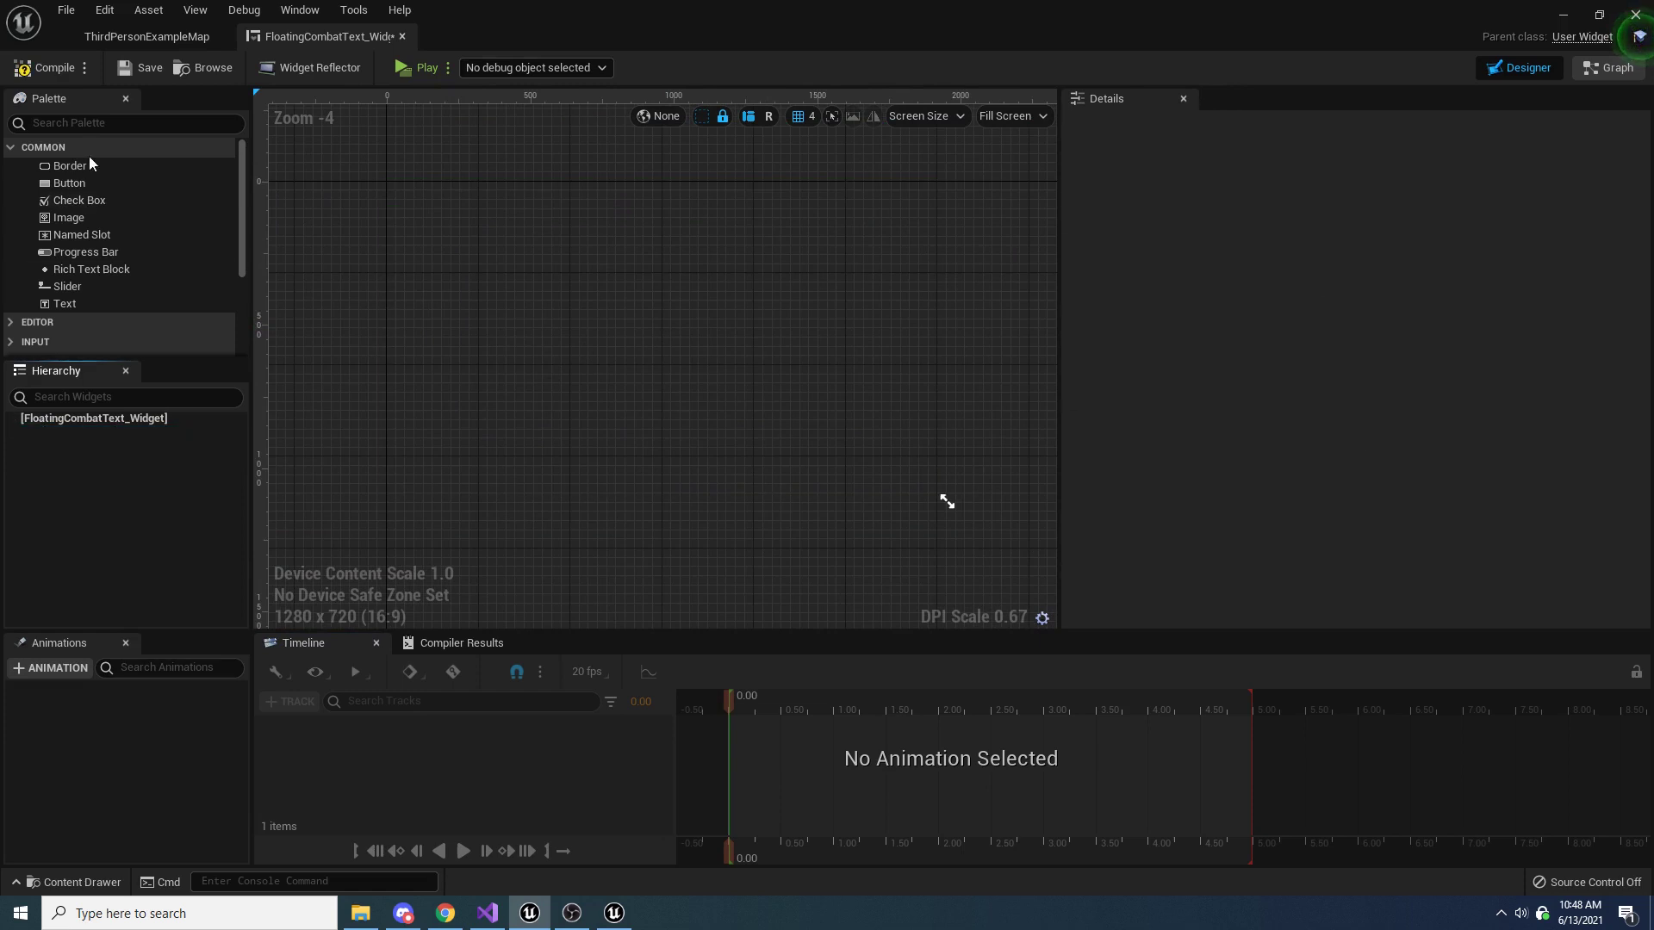
pyautogui.click(96, 125)
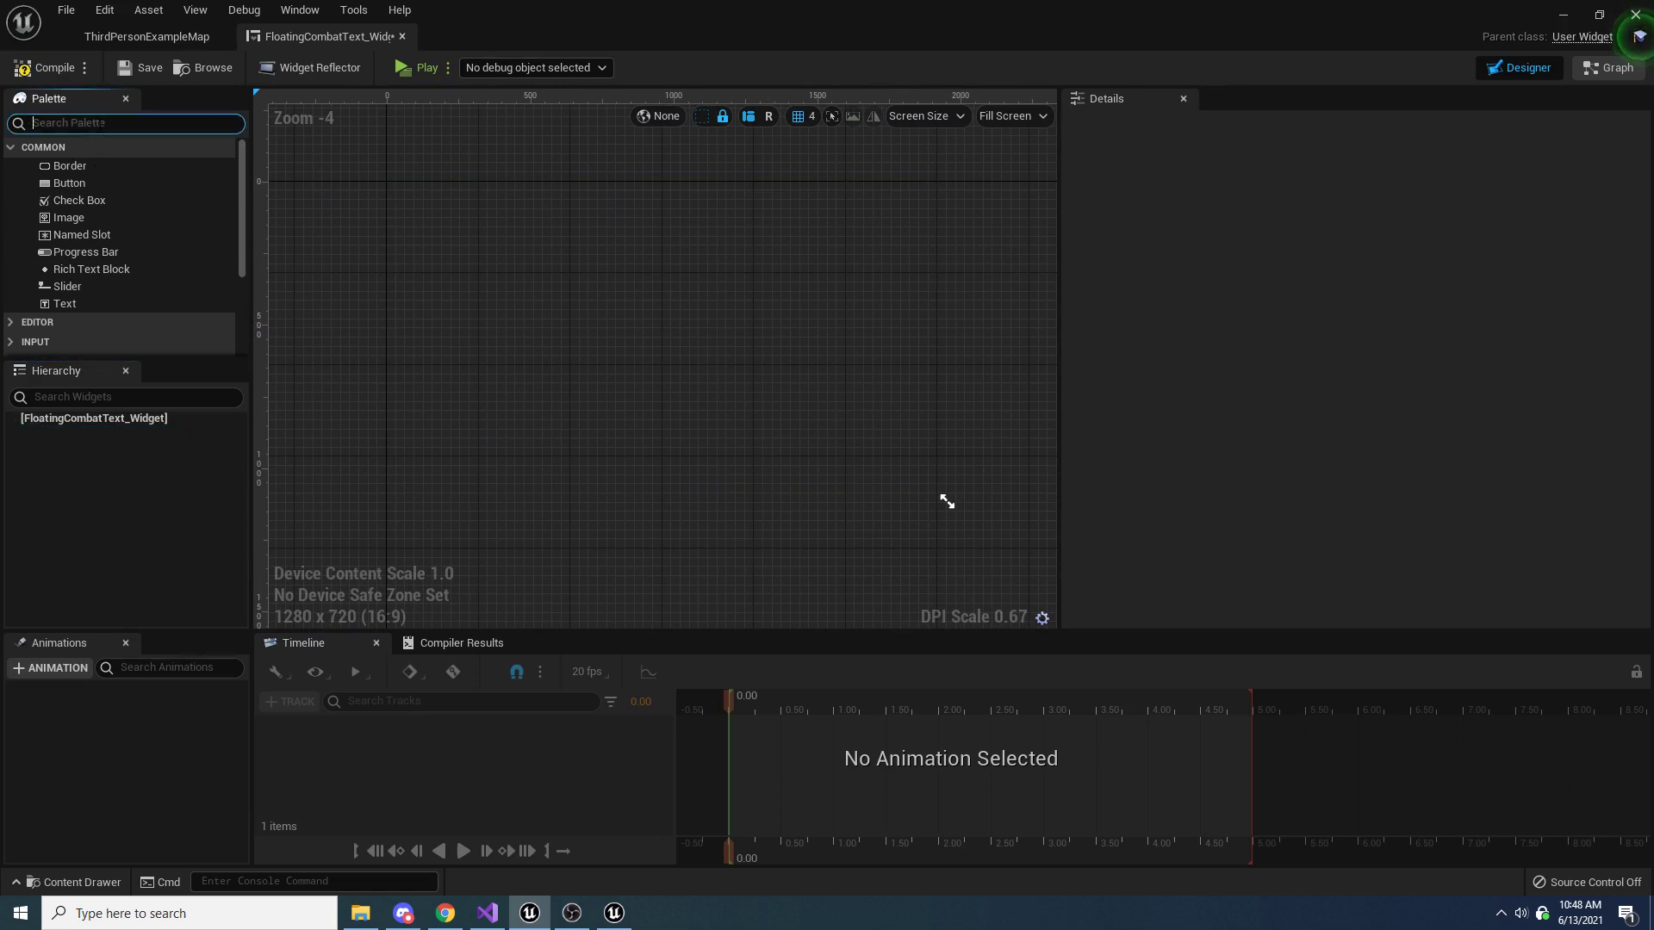
pyautogui.write('text')
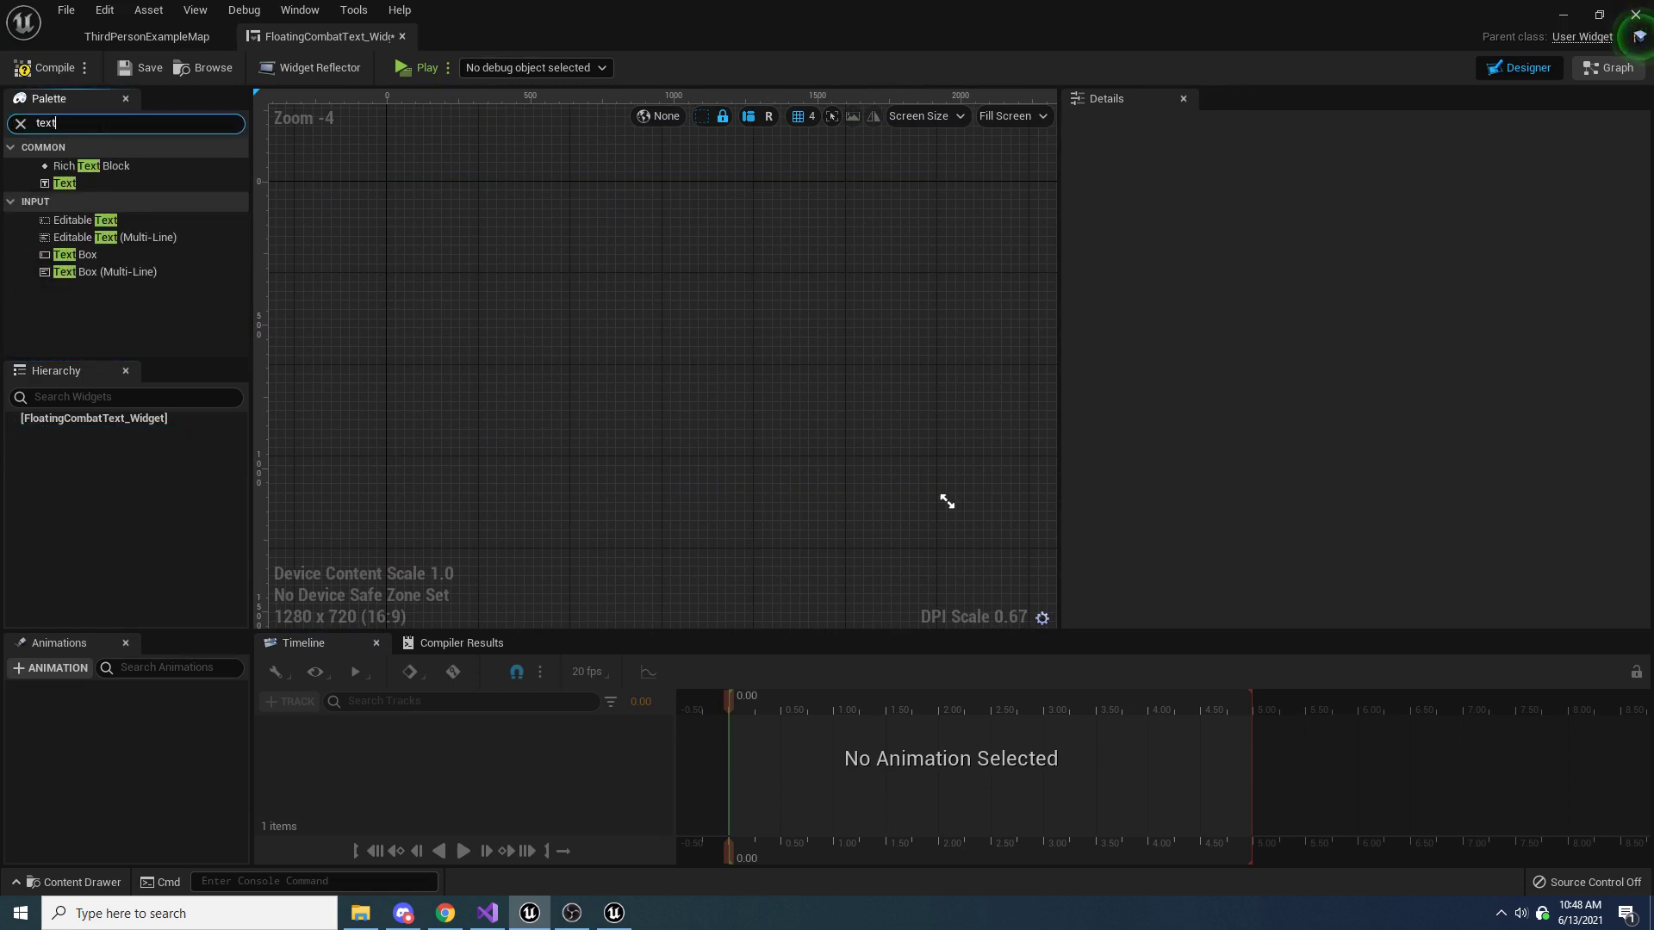
pyautogui.click(71, 182)
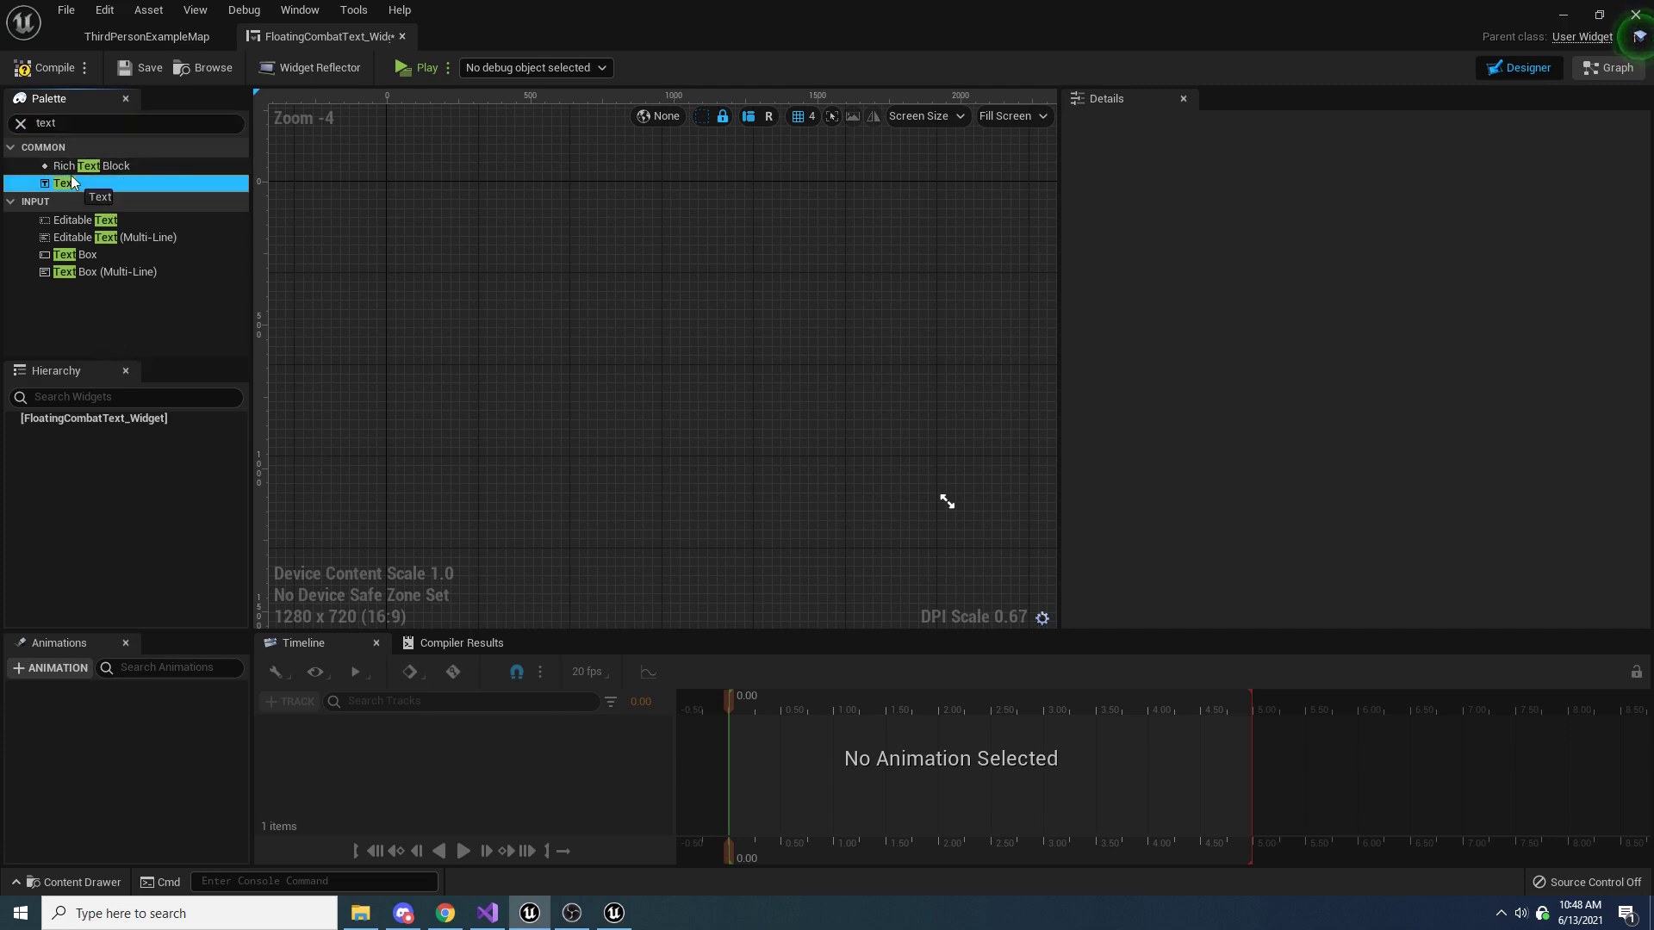
pyautogui.moveTo(70, 182); pyautogui.dragTo(70, 421)
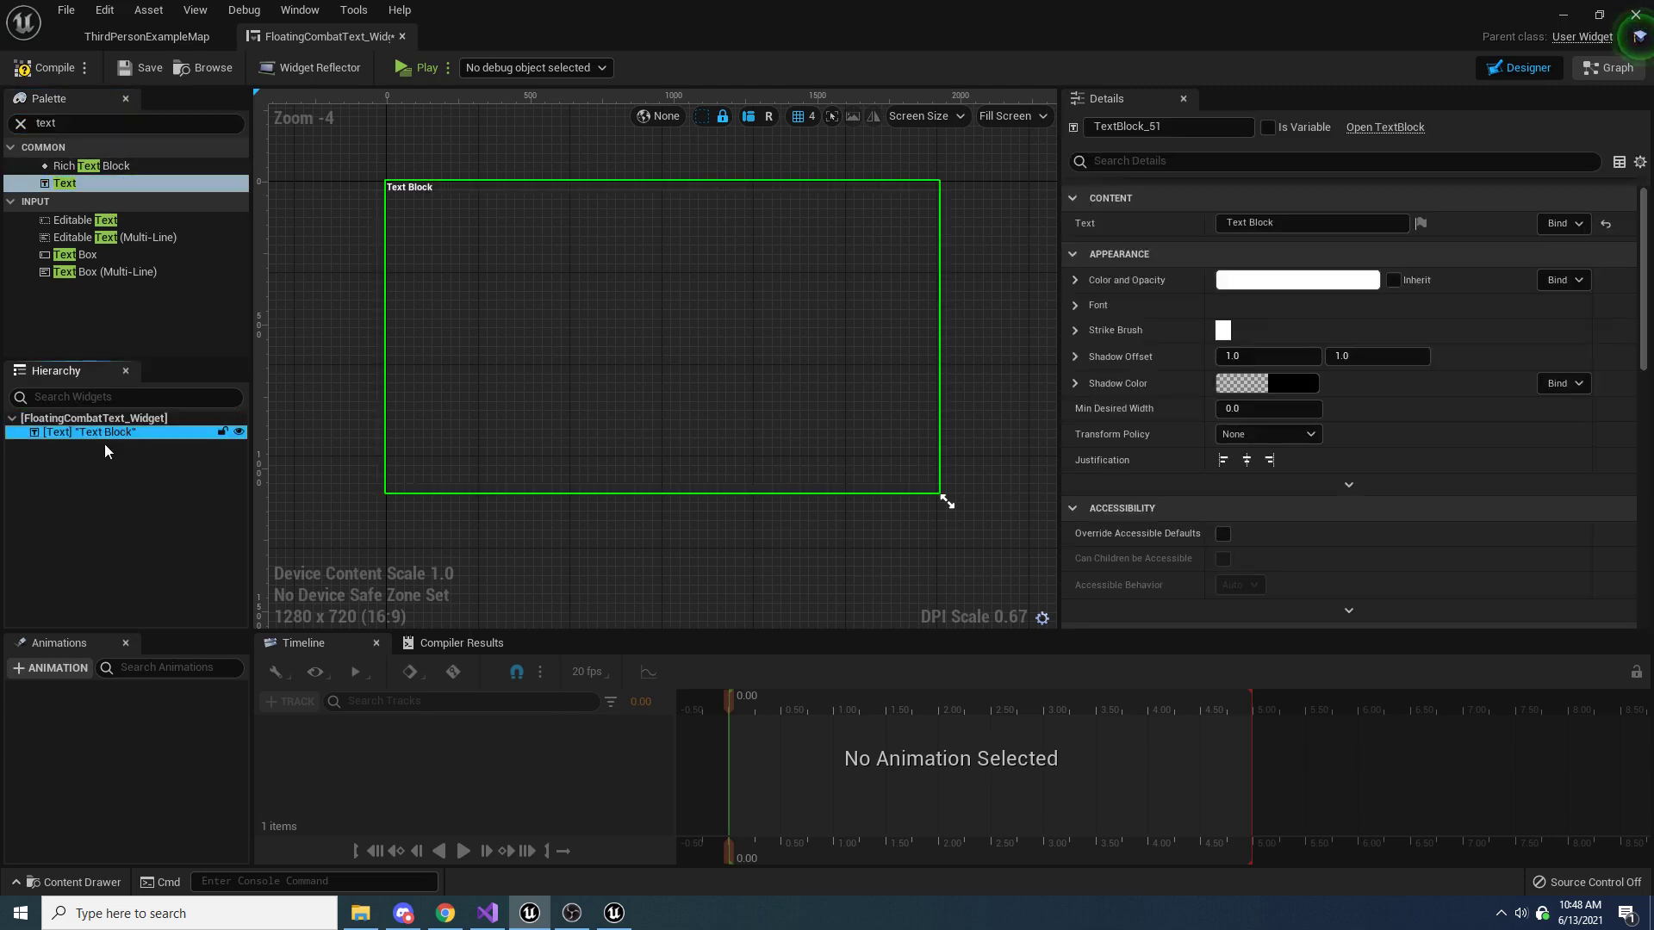
# Set the designer's preview size mode to Desired so the canvas fits the text block
pyautogui.click(1037, 119)
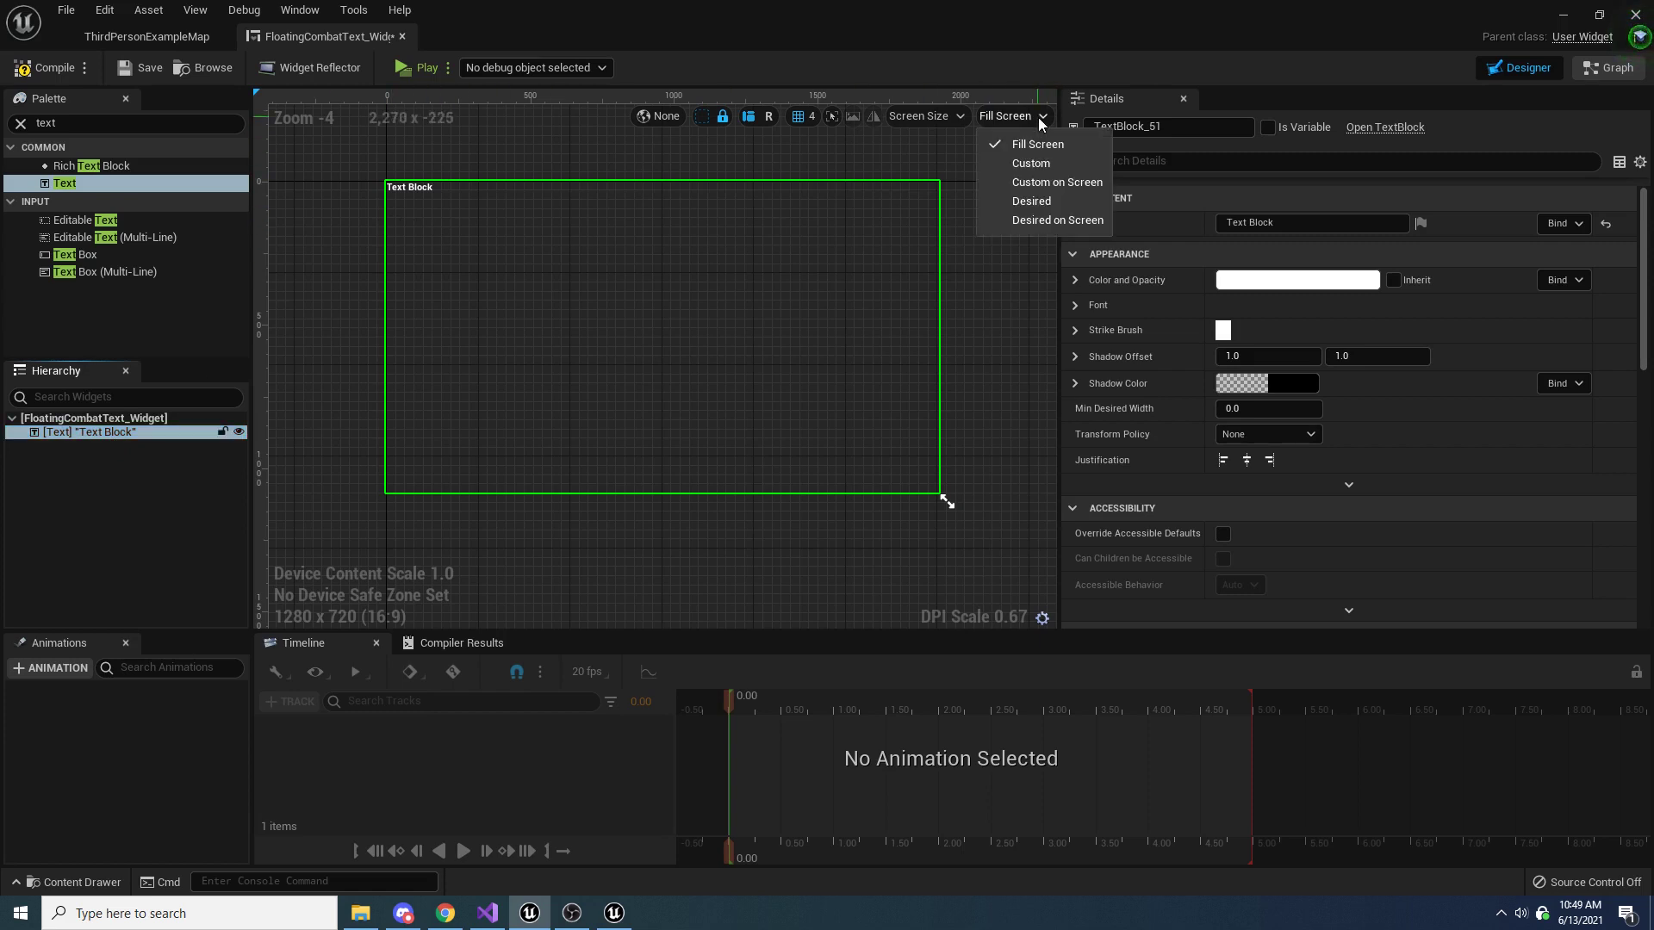
pyautogui.click(1061, 204)
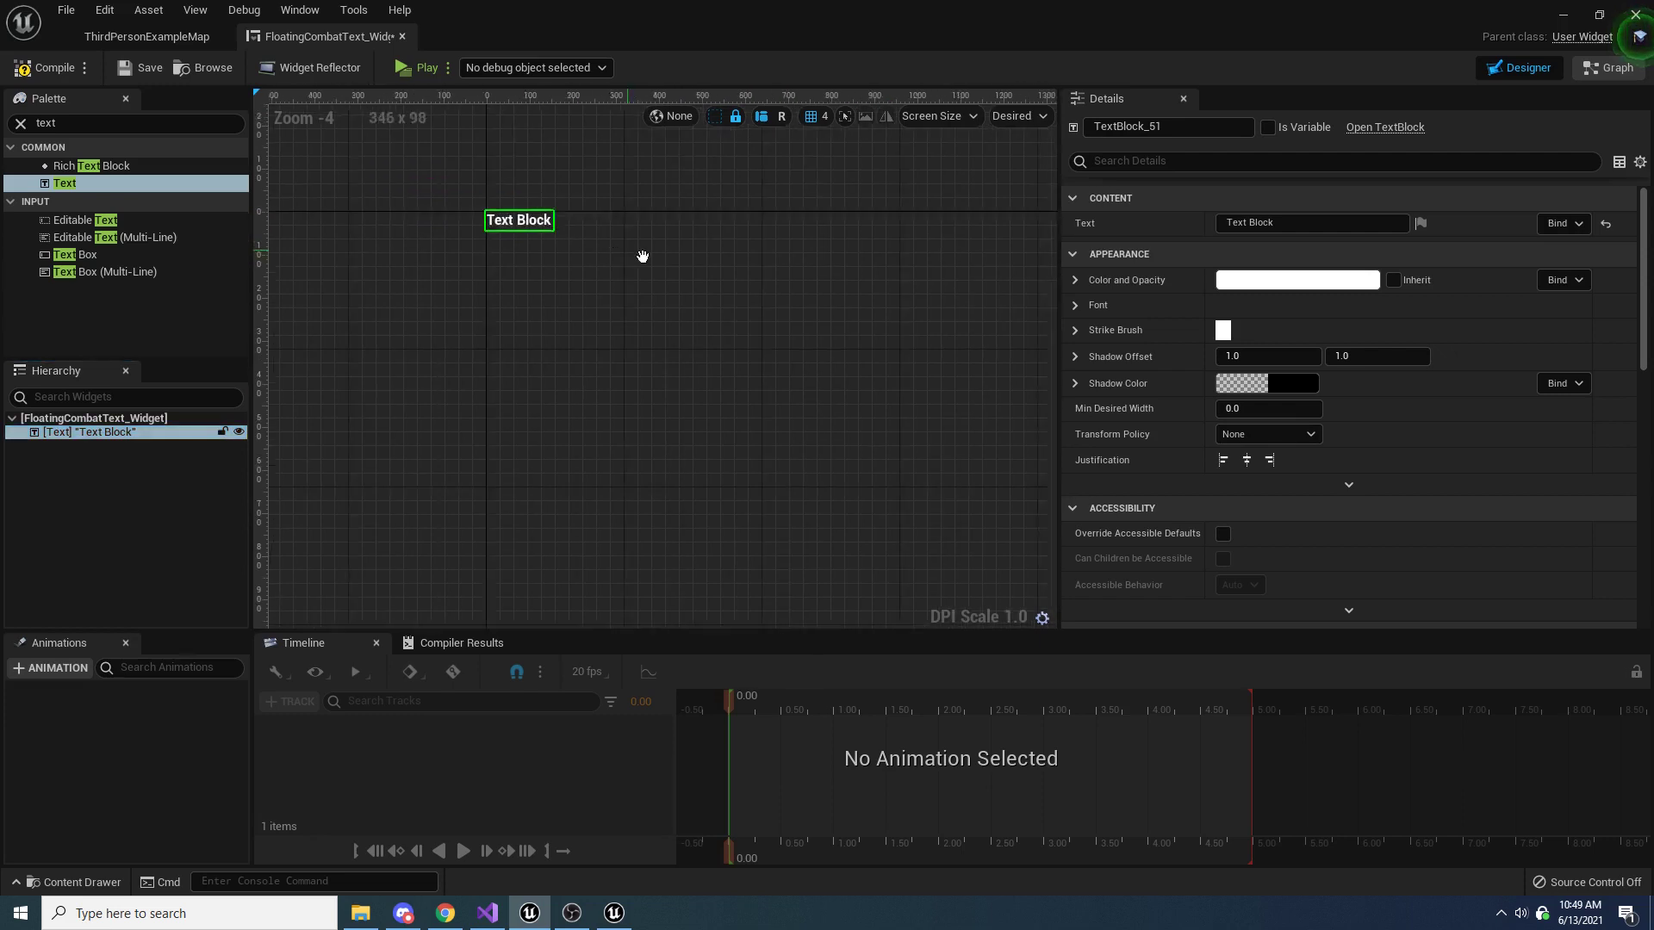
pyautogui.moveTo(748, 384); pyautogui.dragTo(742, 283, button='right')
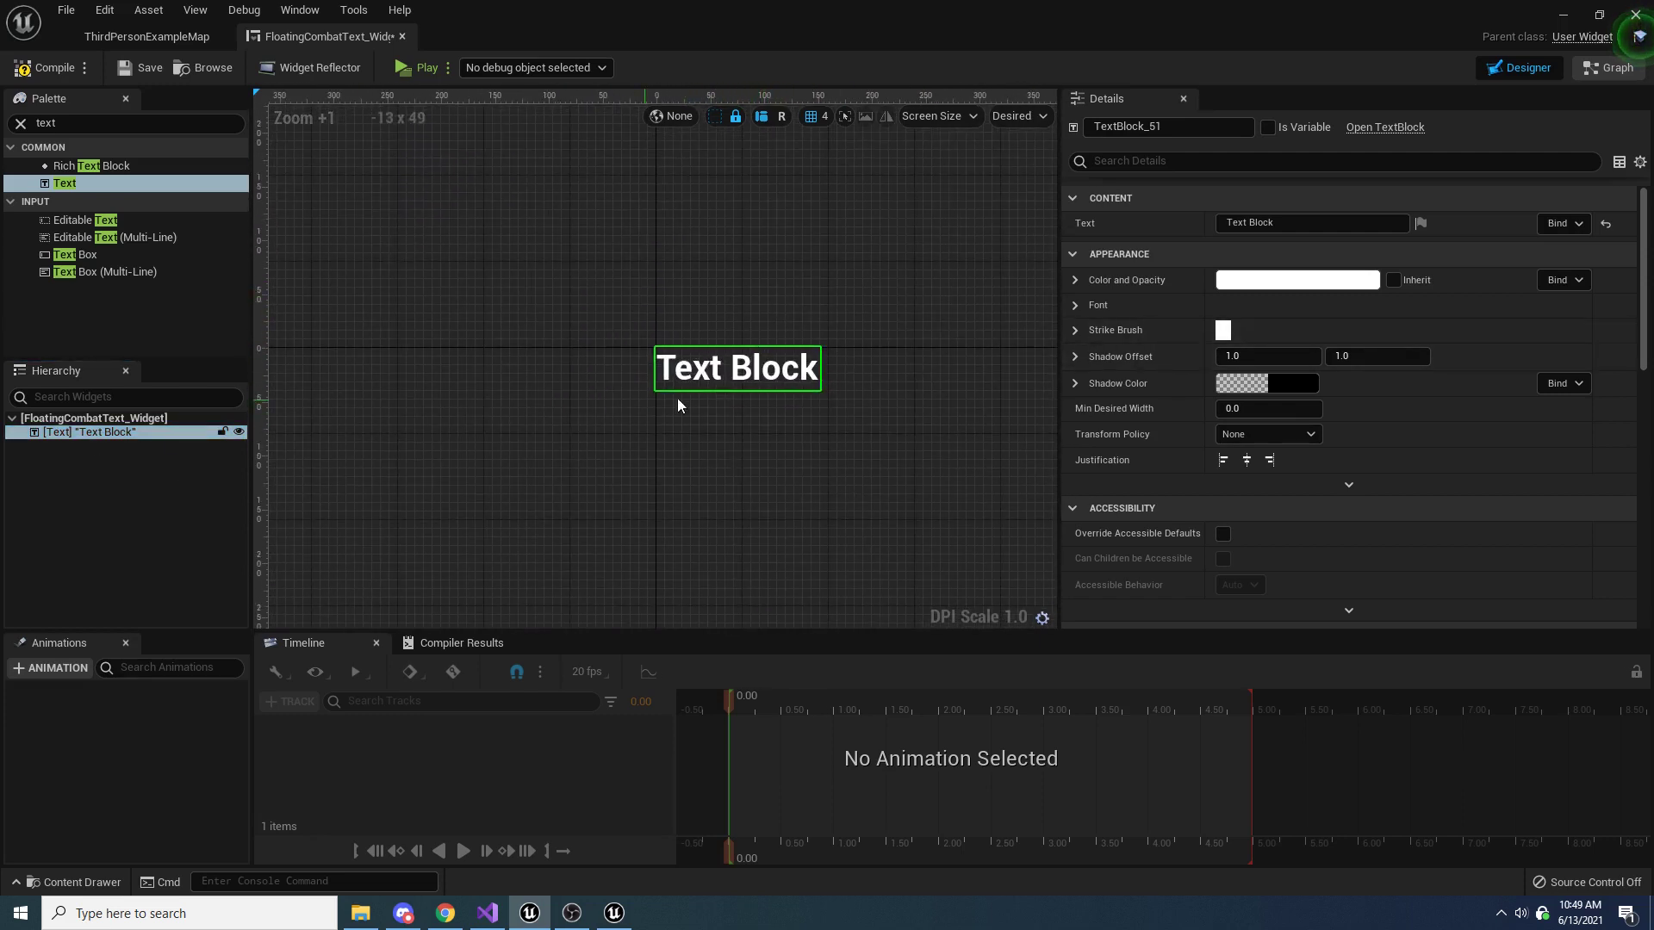
# Expose the text block as a variable and rename it DisplayText
pyautogui.click(1268, 127)
pyautogui.press('F2')
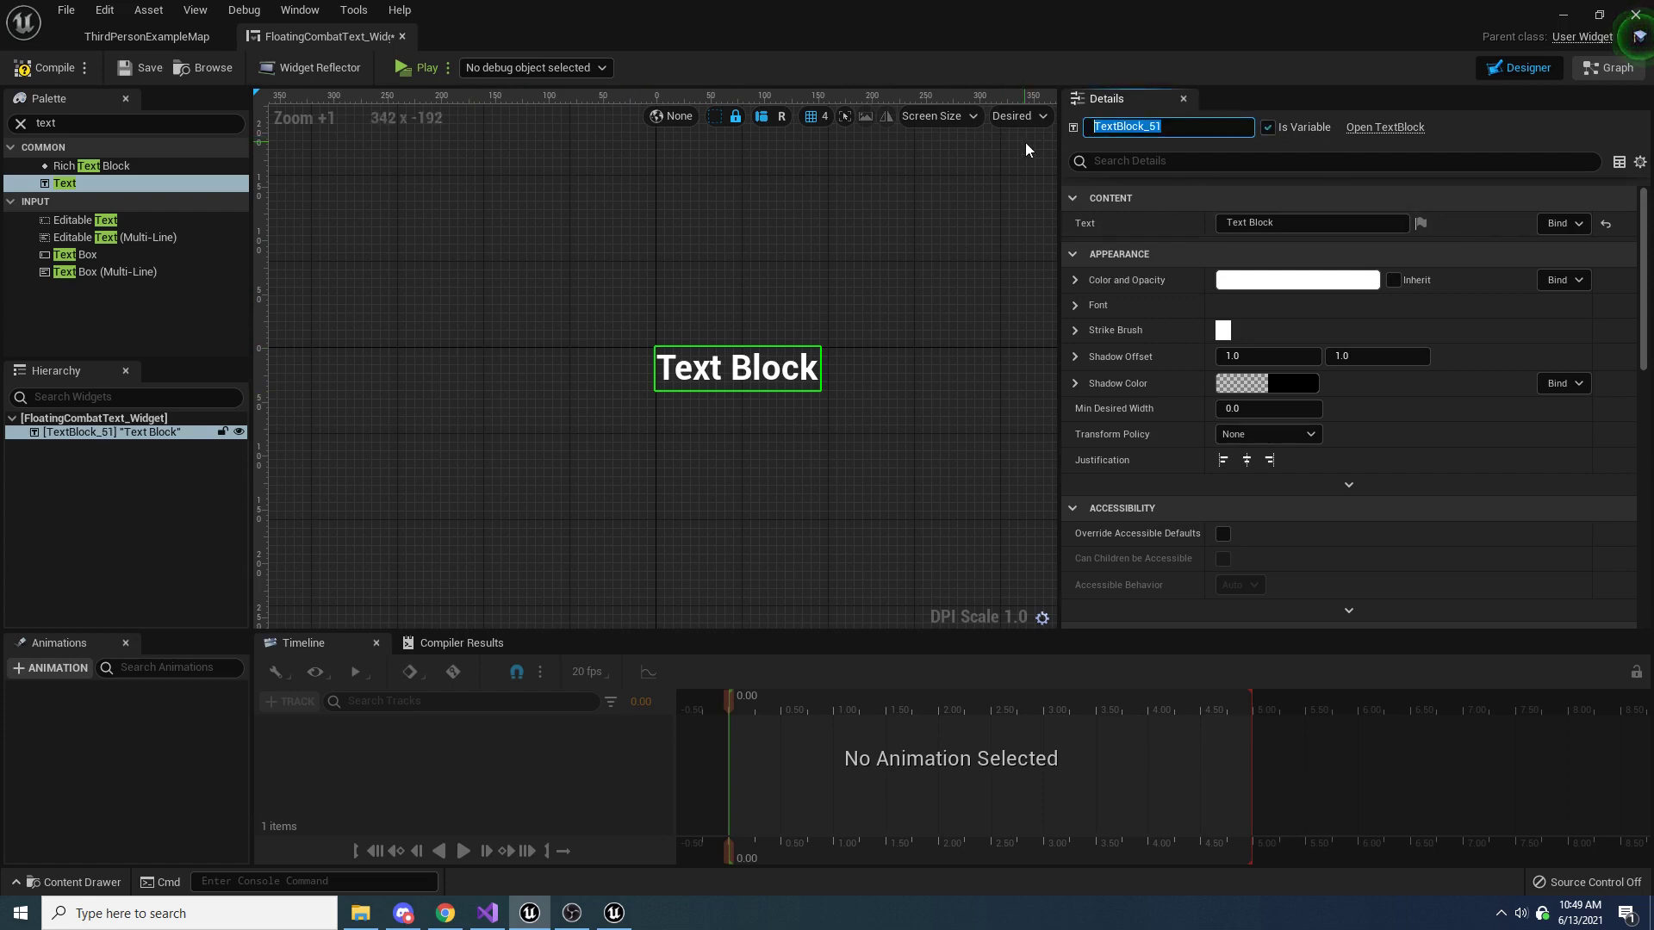
pyautogui.write('DisplayText')
pyautogui.press('Return')
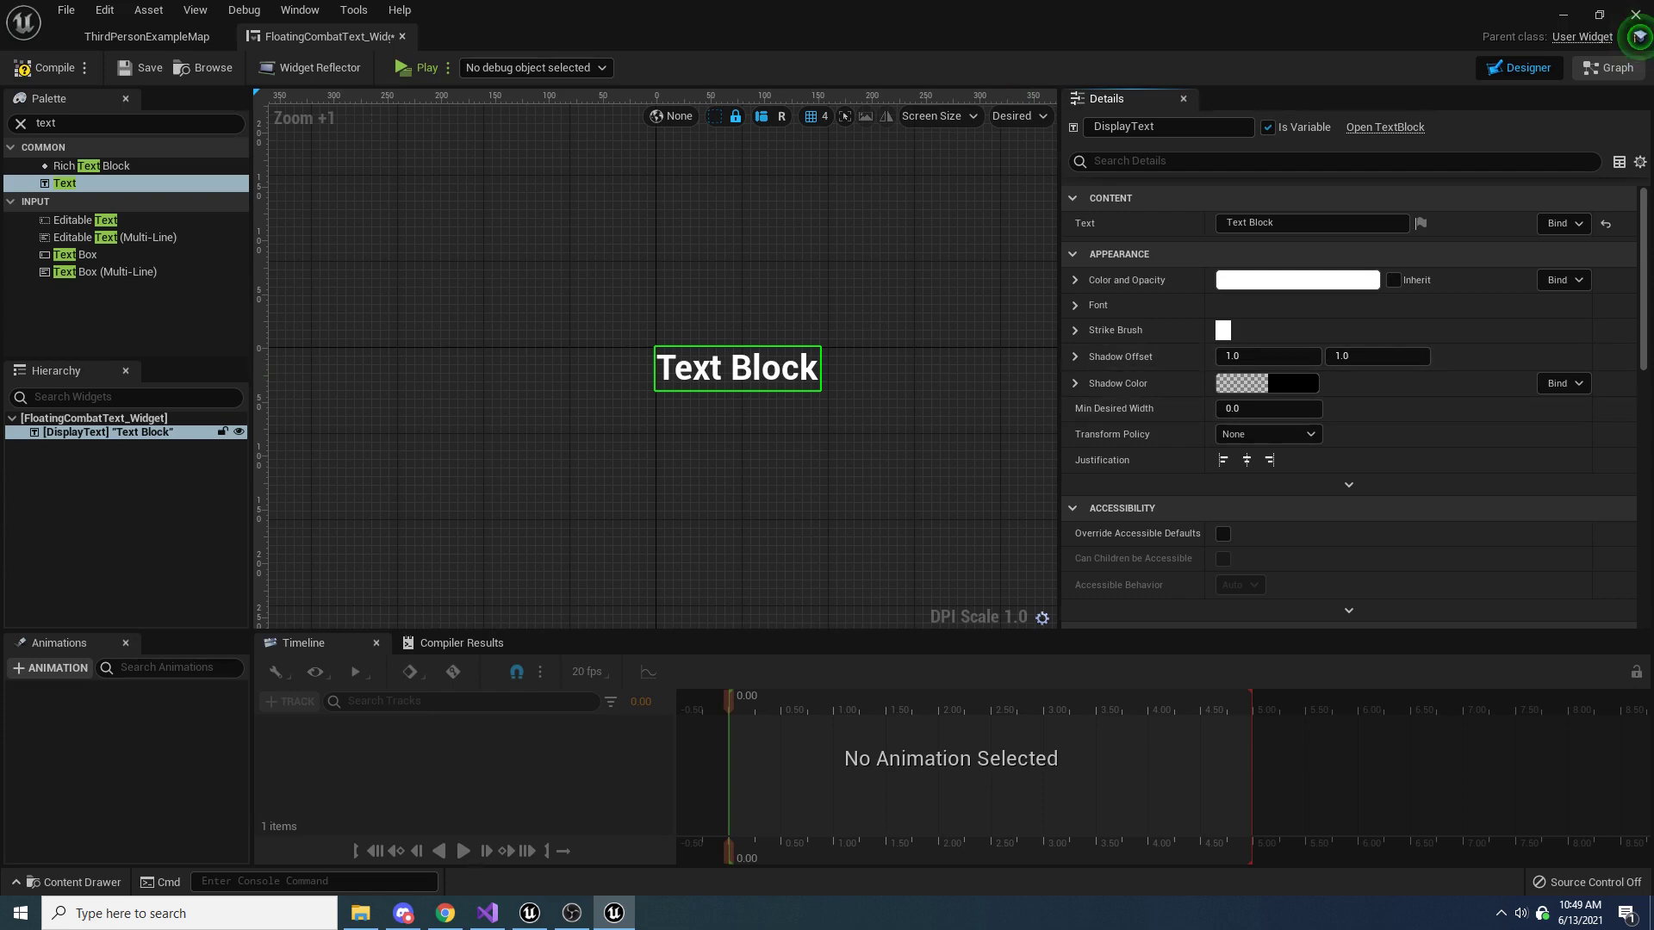
# Compare the DroidSansMono and RobotoTiny fonts on DisplayText and set its font family to DroidSansMono
pyautogui.click(1073, 304)
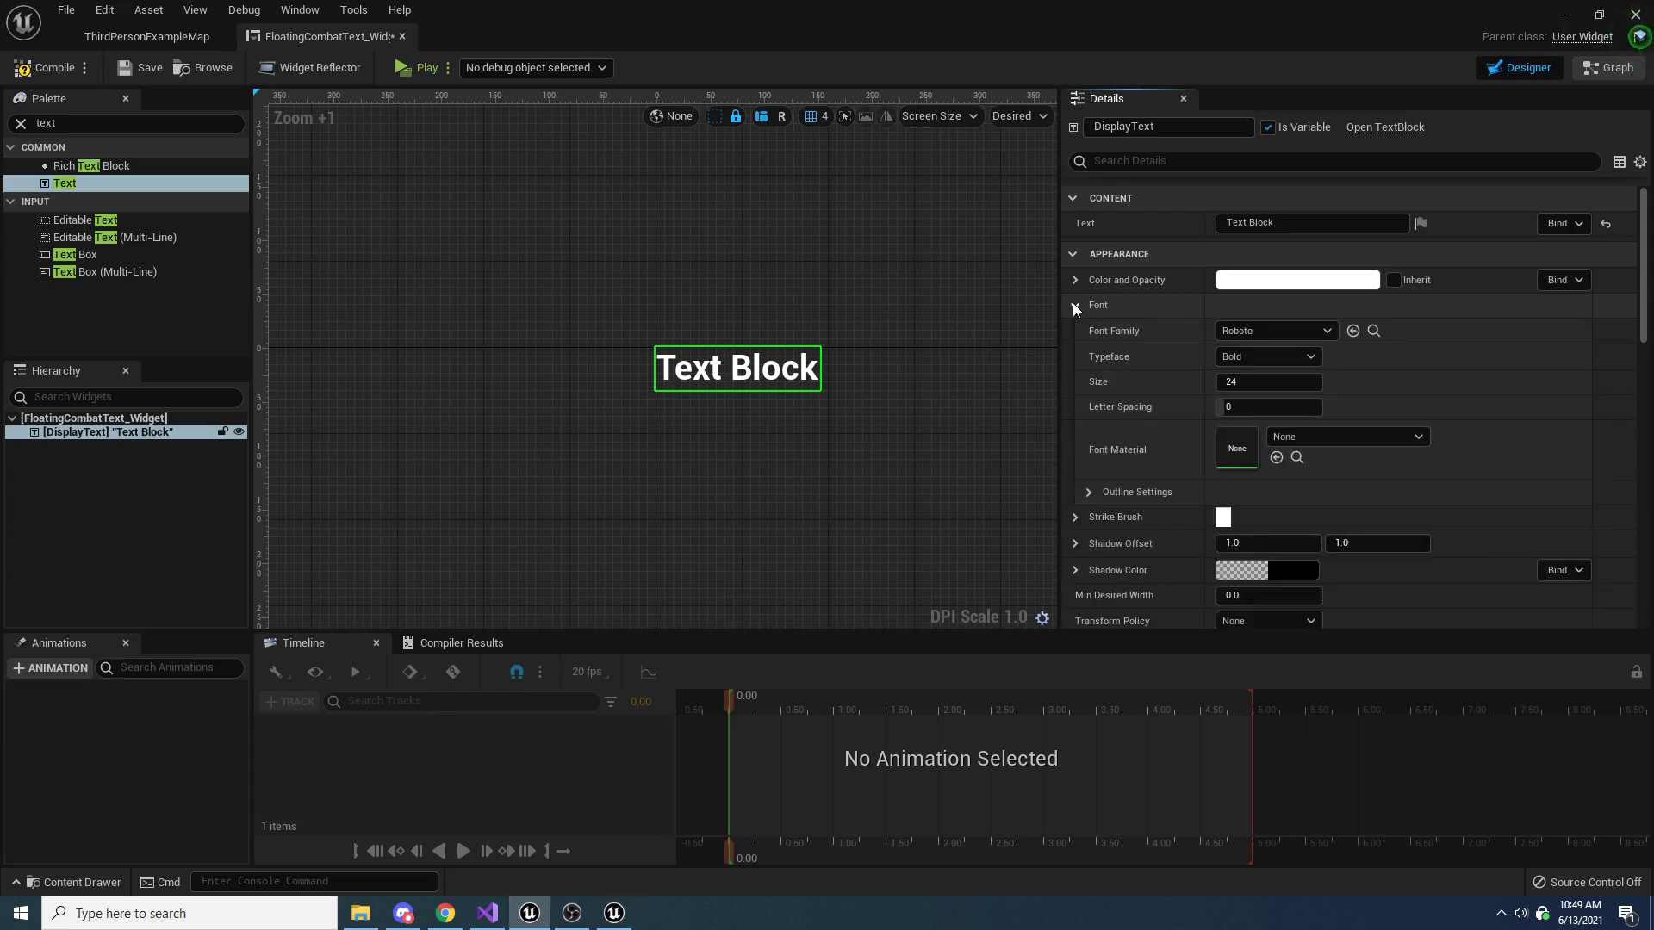
pyautogui.click(1269, 333)
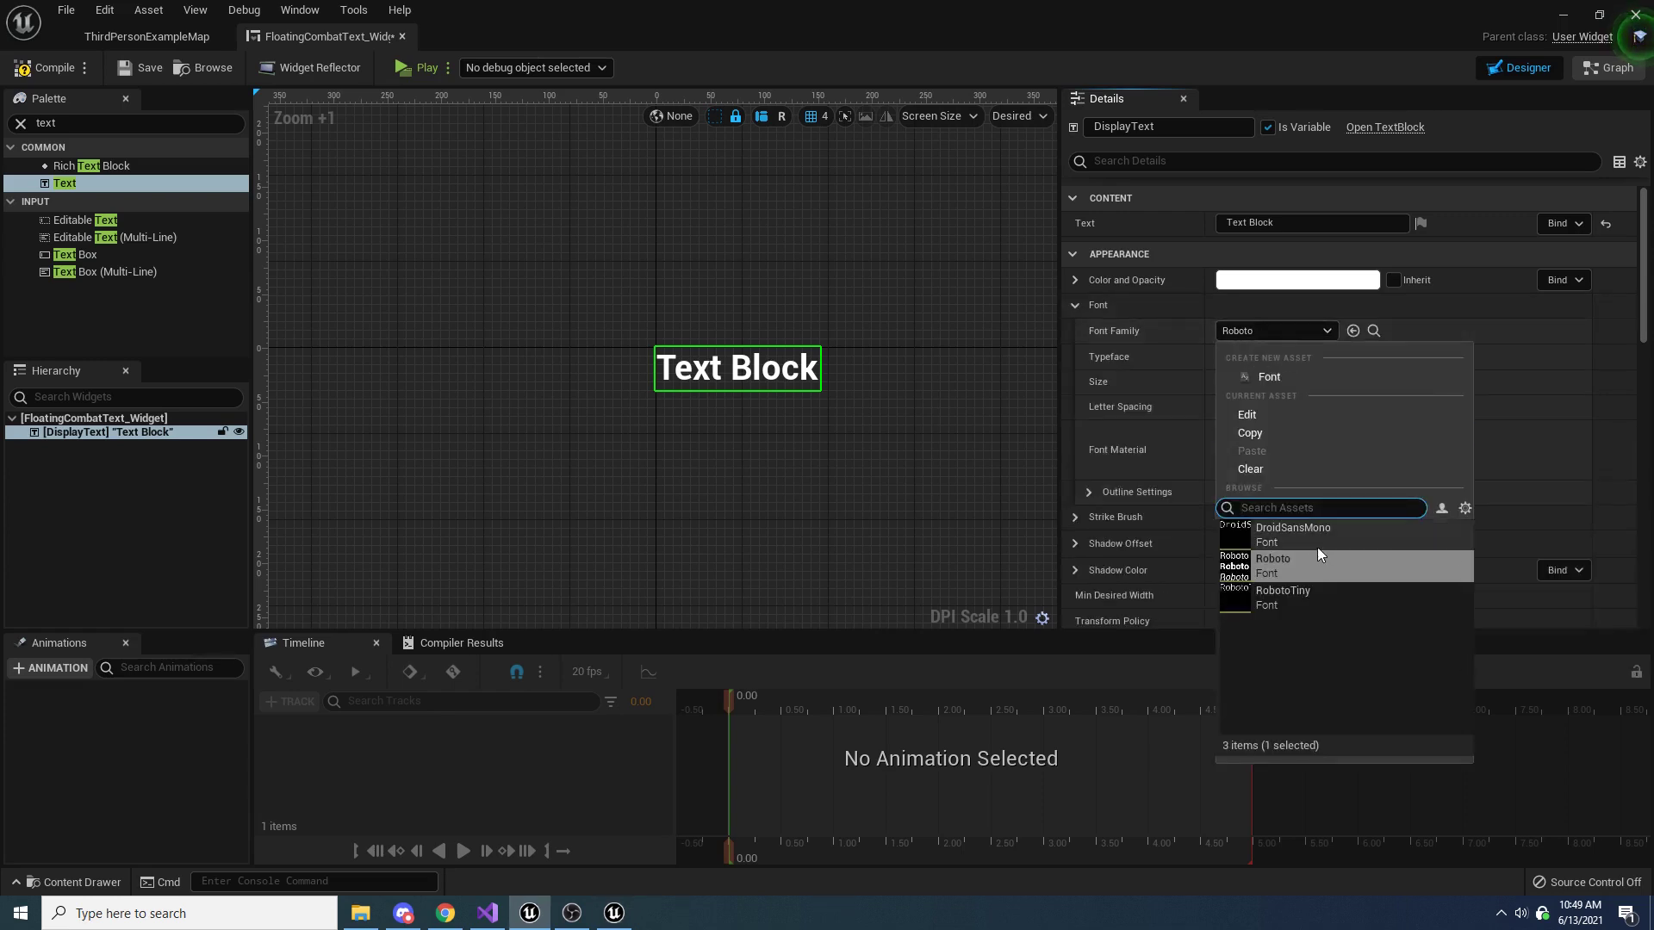
pyautogui.click(1311, 534)
pyautogui.click(1294, 330)
pyautogui.click(1292, 587)
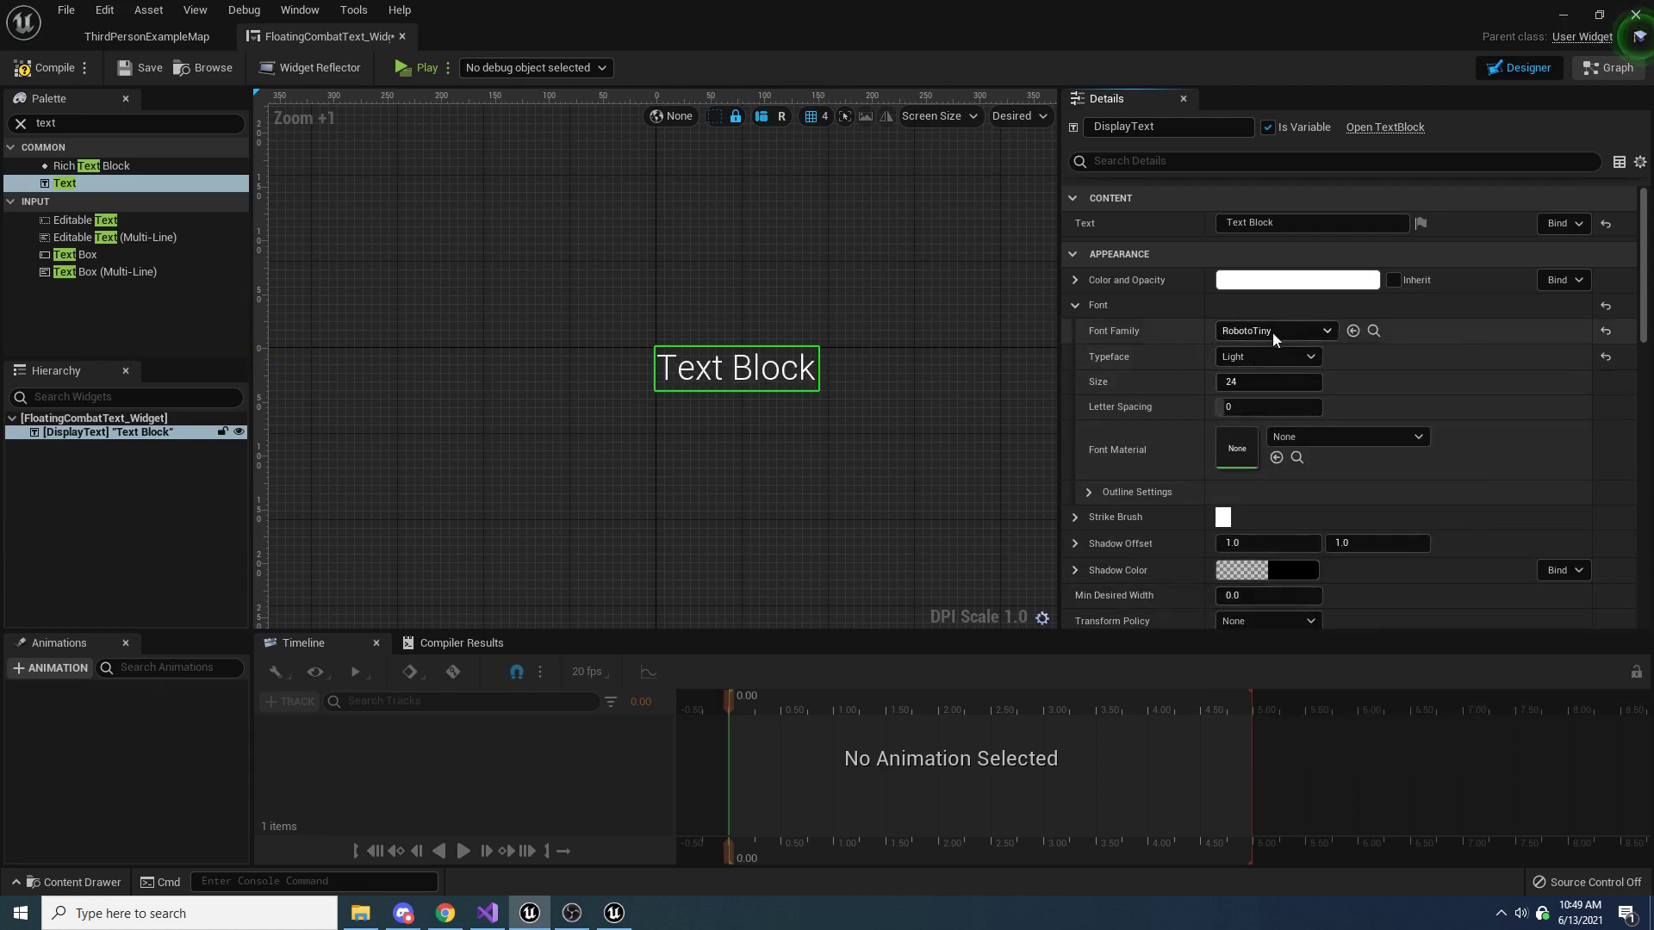
pyautogui.click(1283, 329)
pyautogui.click(1289, 534)
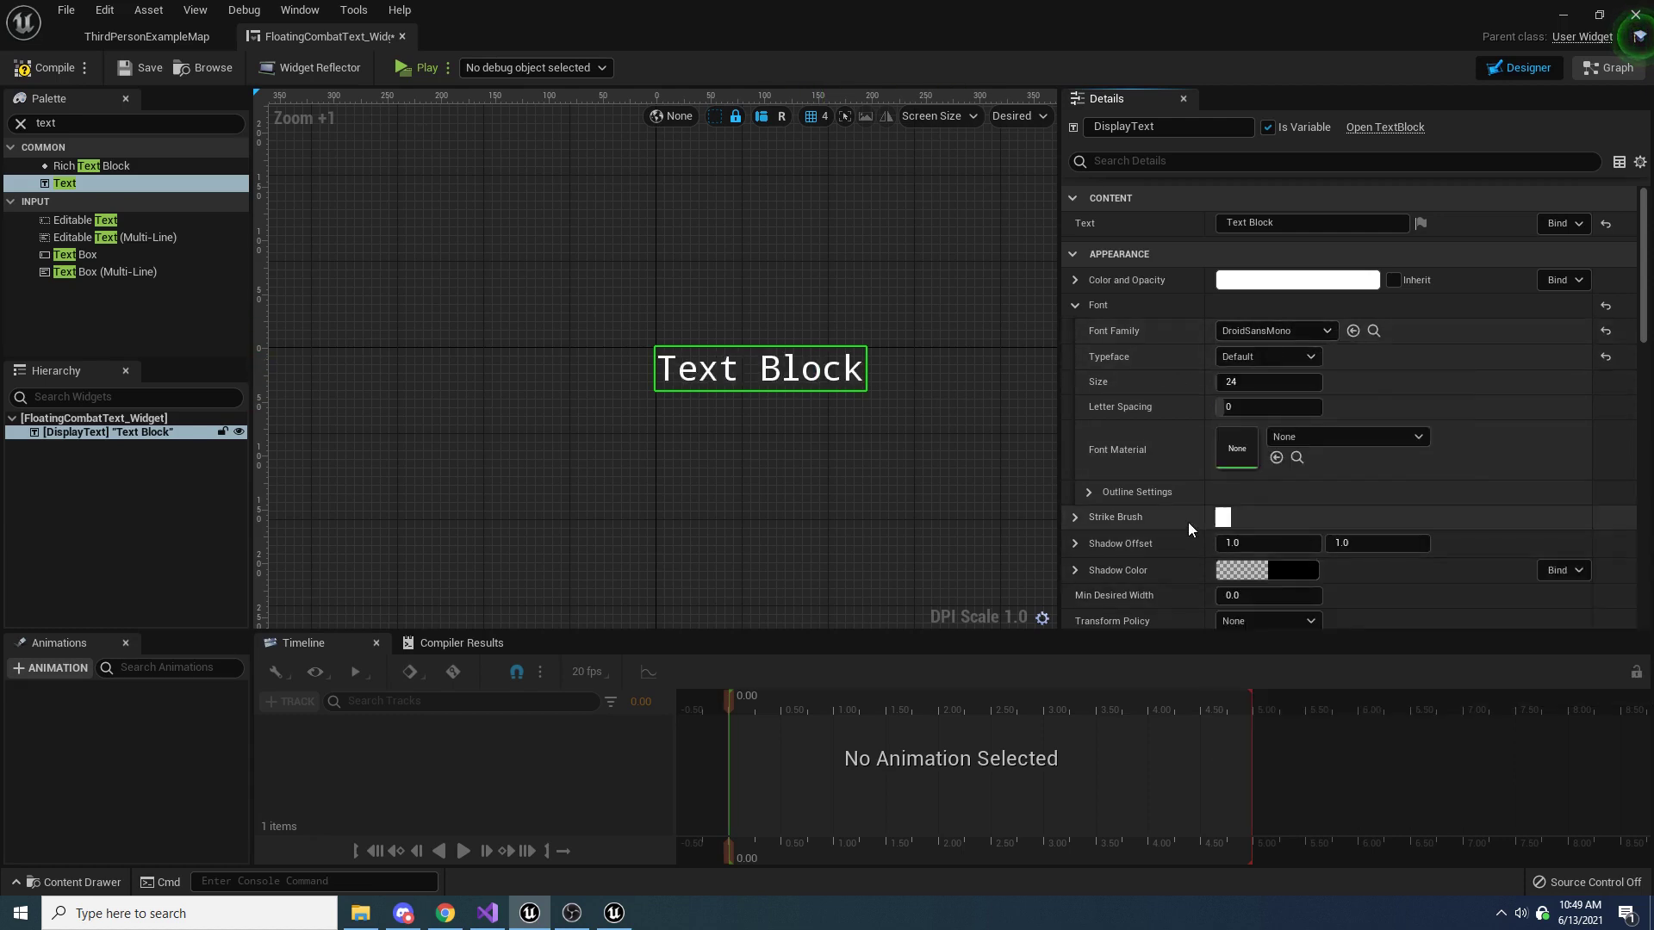
# Set DisplayText's font to RobotoTiny with the Light typeface at size 32
pyautogui.click(1259, 331)
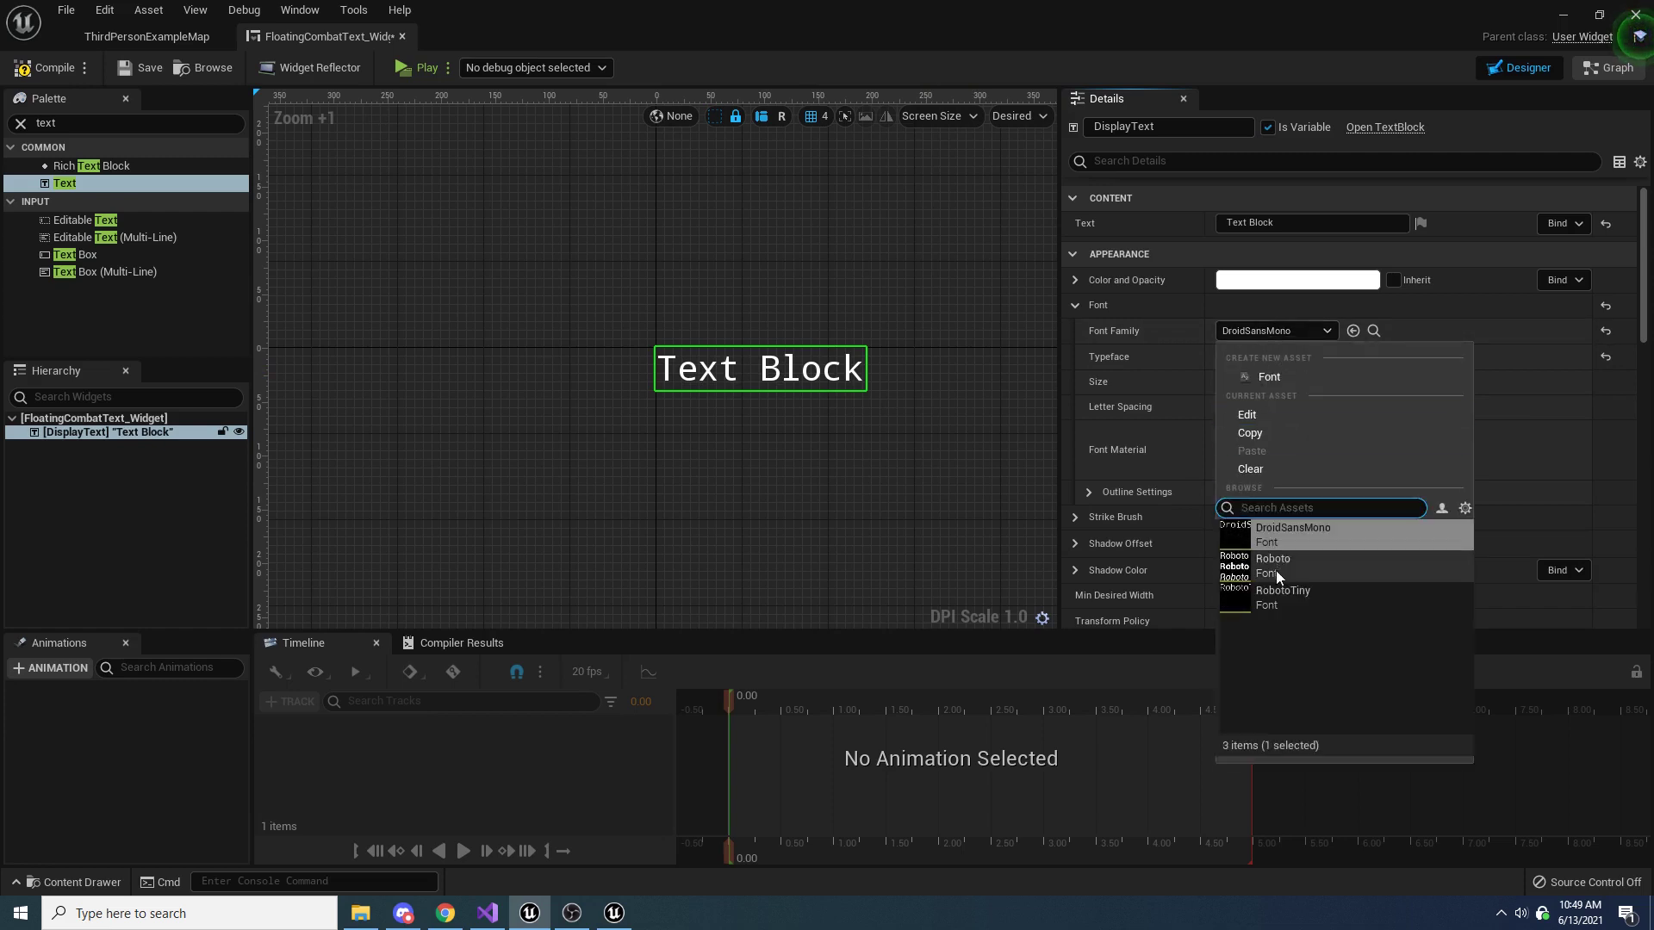
pyautogui.click(1282, 596)
pyautogui.click(1257, 356)
pyautogui.click(1262, 370)
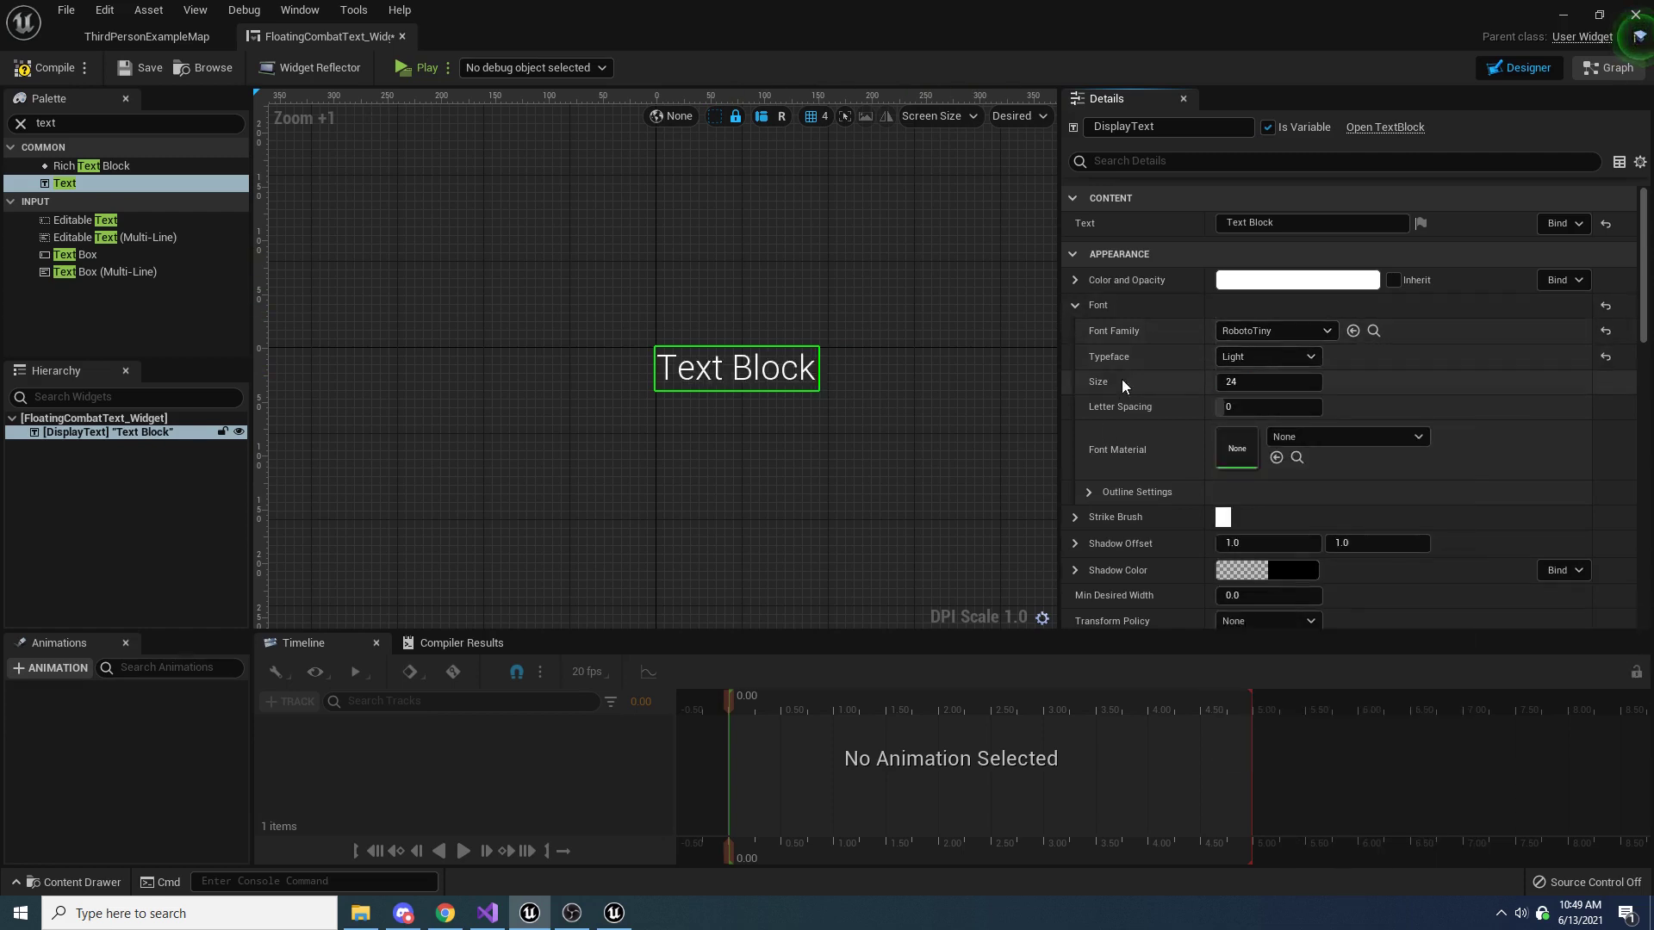
pyautogui.click(1244, 383)
pyautogui.write('32')
pyautogui.press('Return')
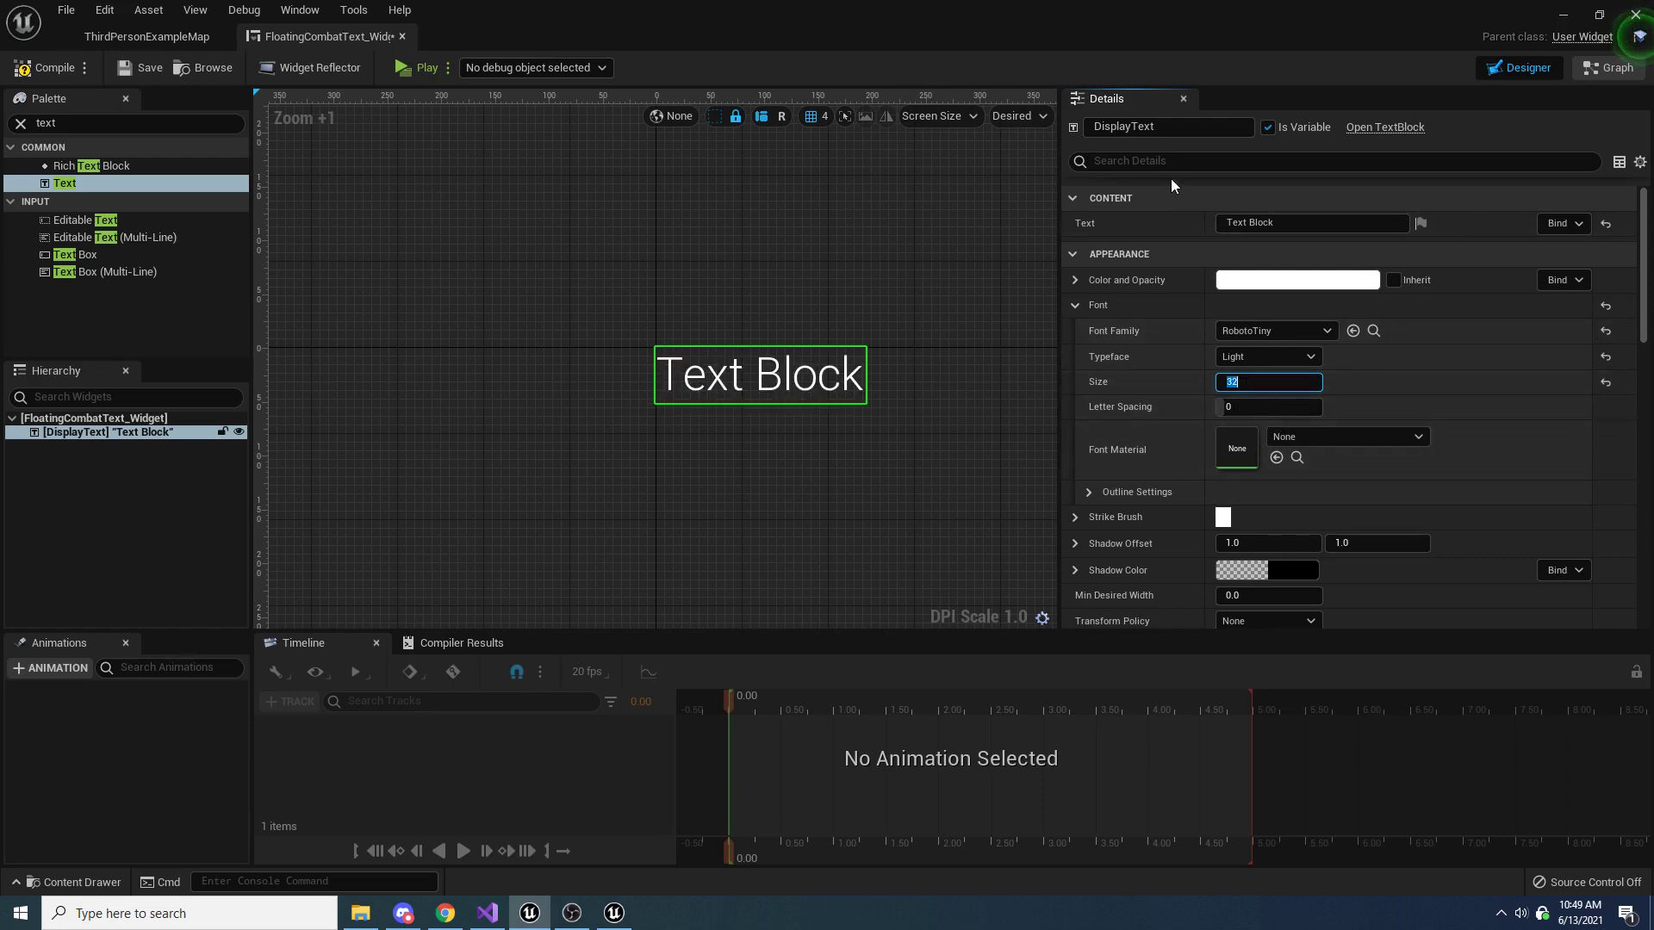
# Find DisplayText's outline settings and set the font outline size to 2
pyautogui.click(1205, 161)
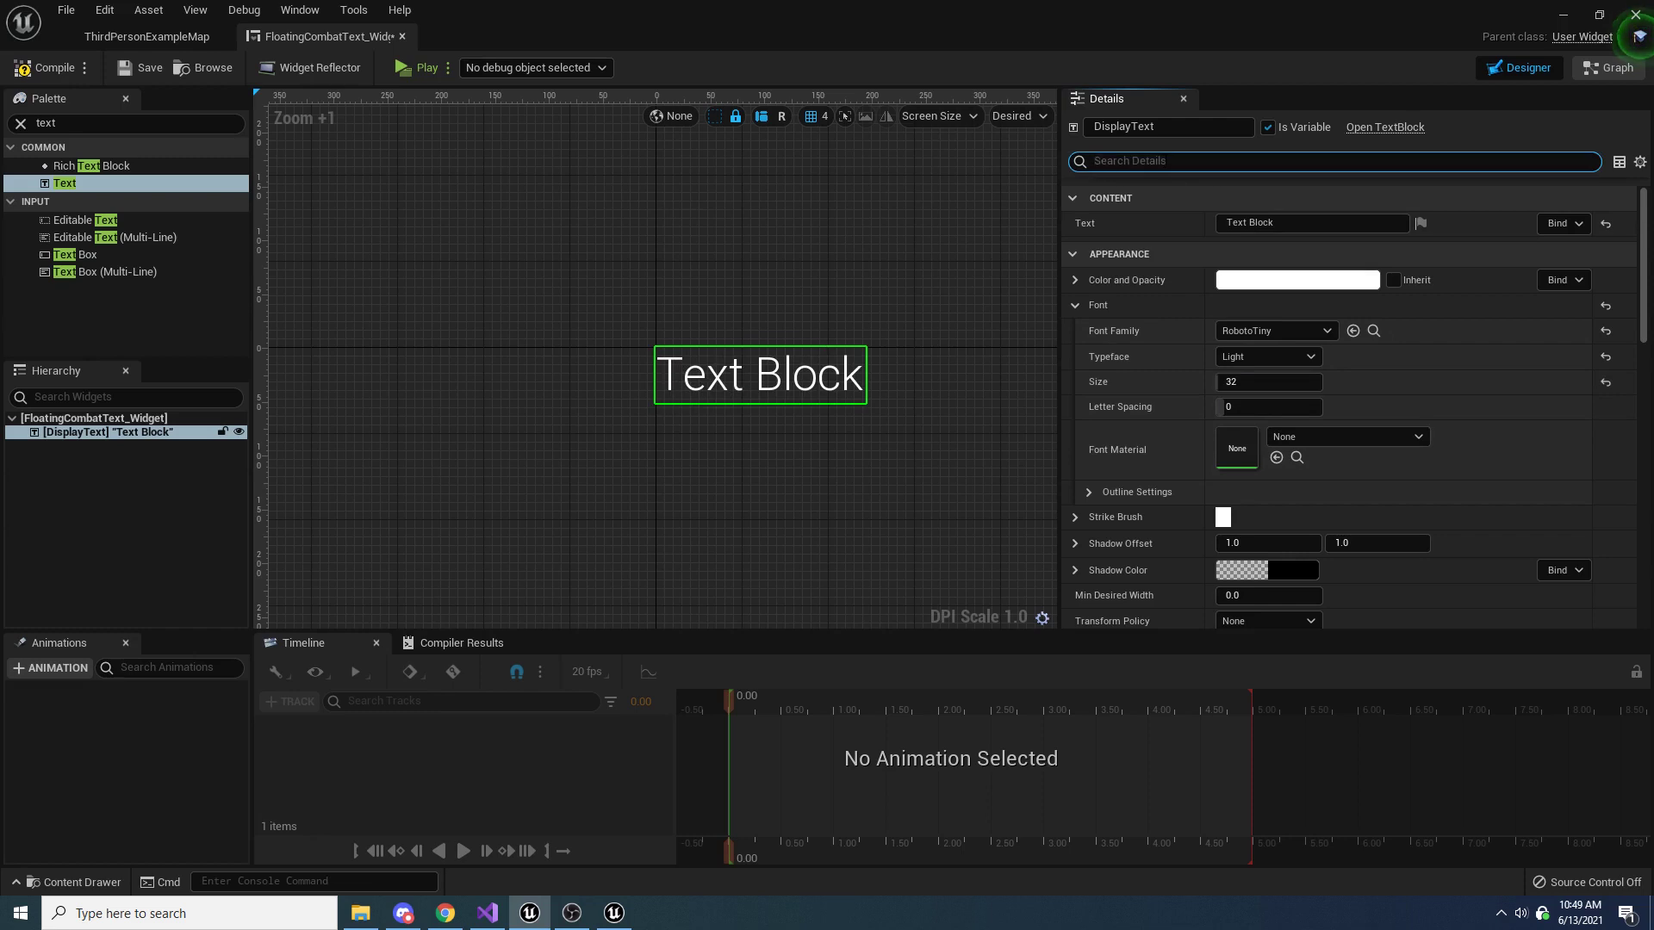
pyautogui.write('outline')
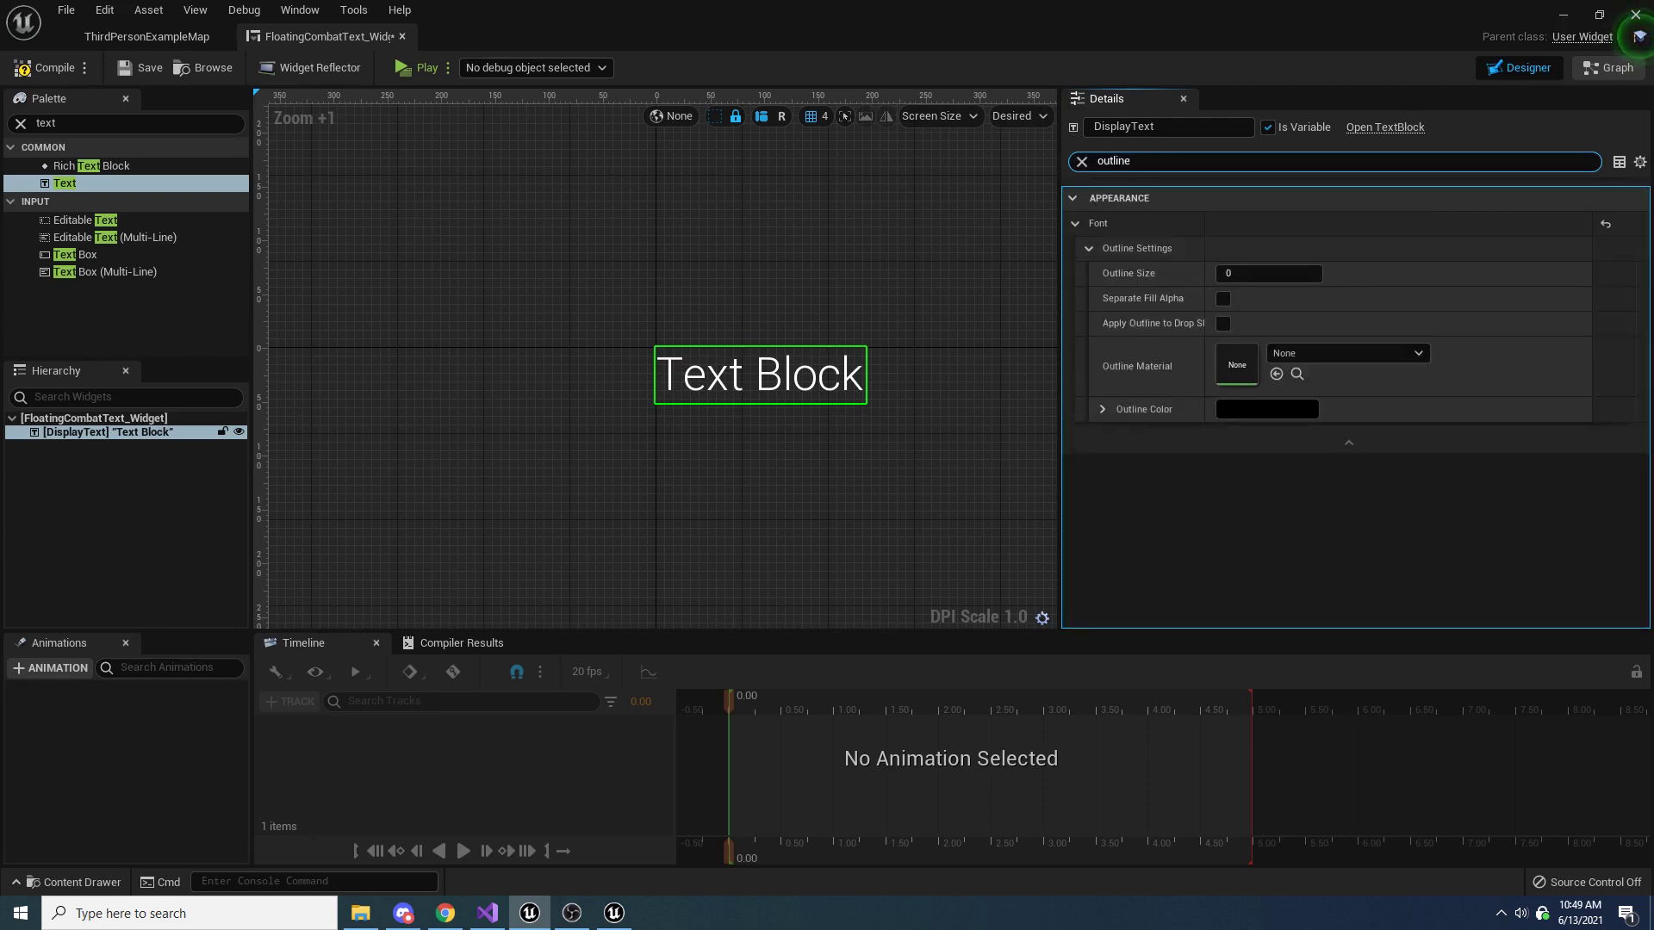
pyautogui.click(1250, 268)
pyautogui.write('2')
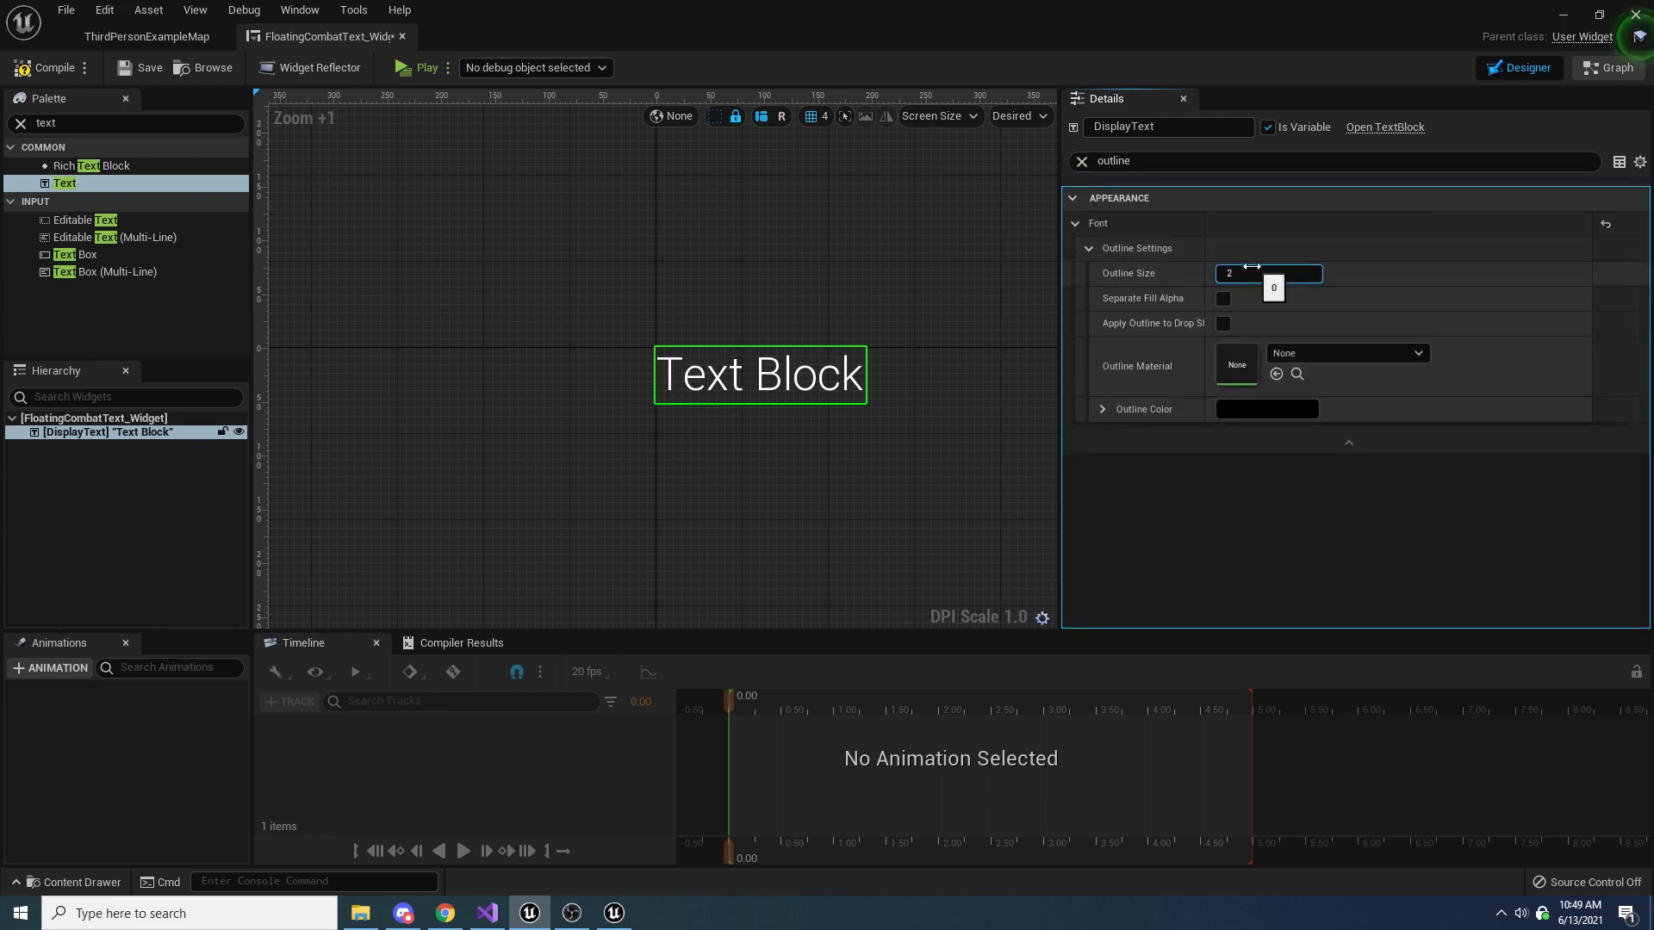
pyautogui.press('Return')
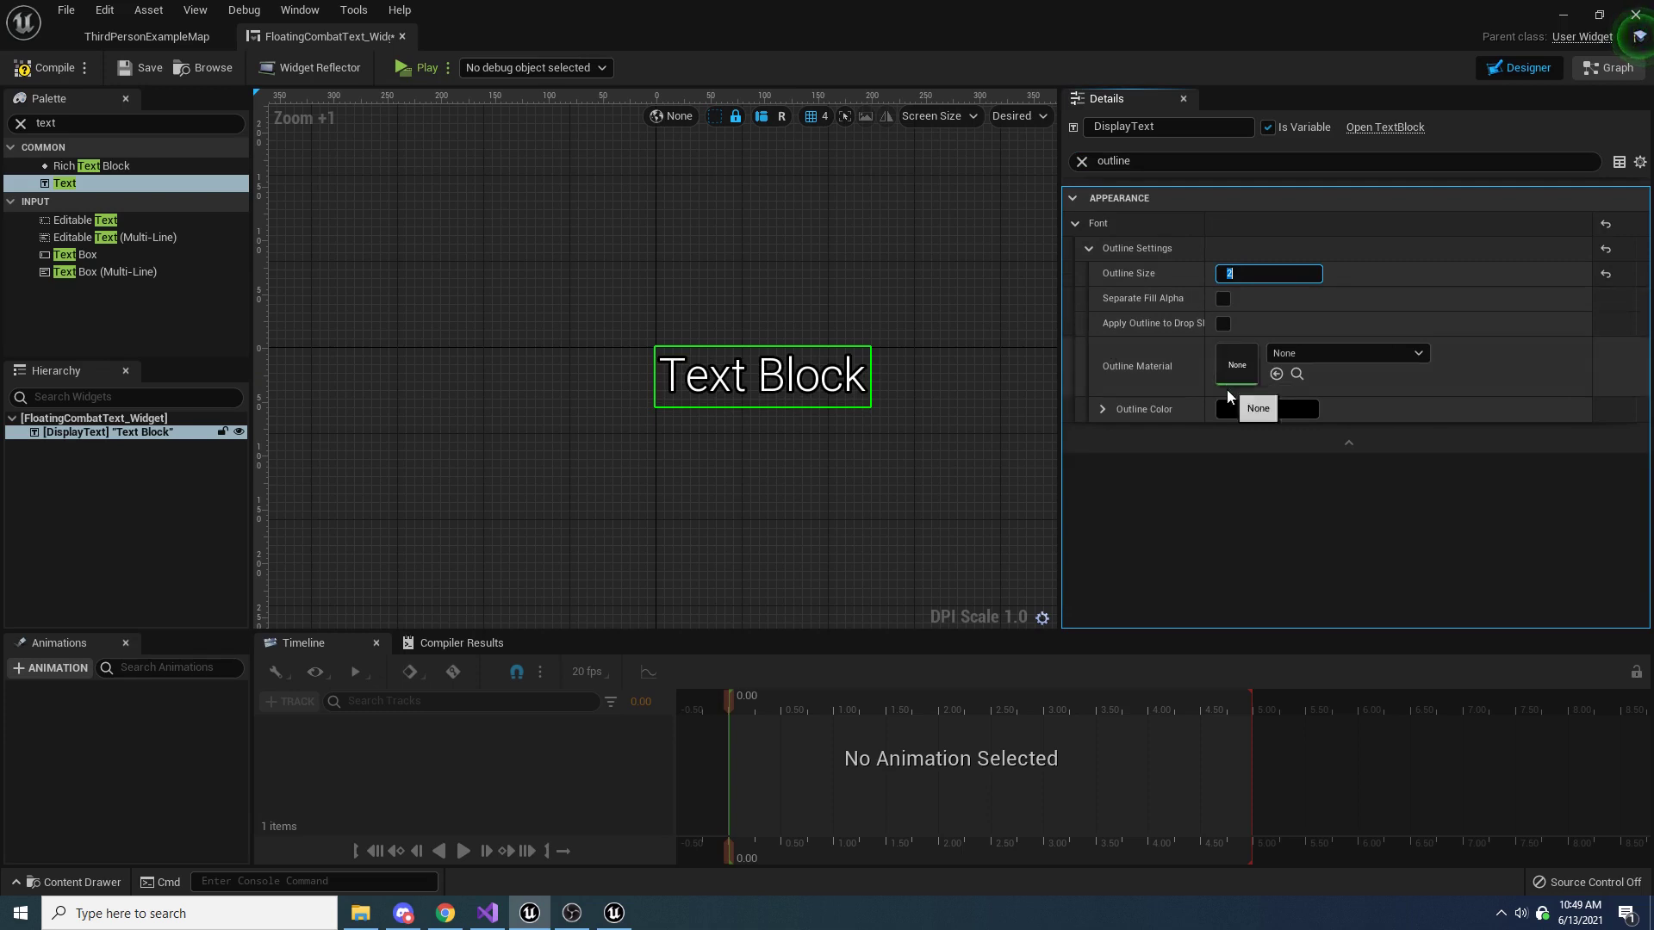
# Change the text outline color to a dark gray with R, G and B all at 0.05
pyautogui.click(1244, 408)
pyautogui.moveTo(1309, 416); pyautogui.dragTo(1101, 260)
pyautogui.click(1116, 528)
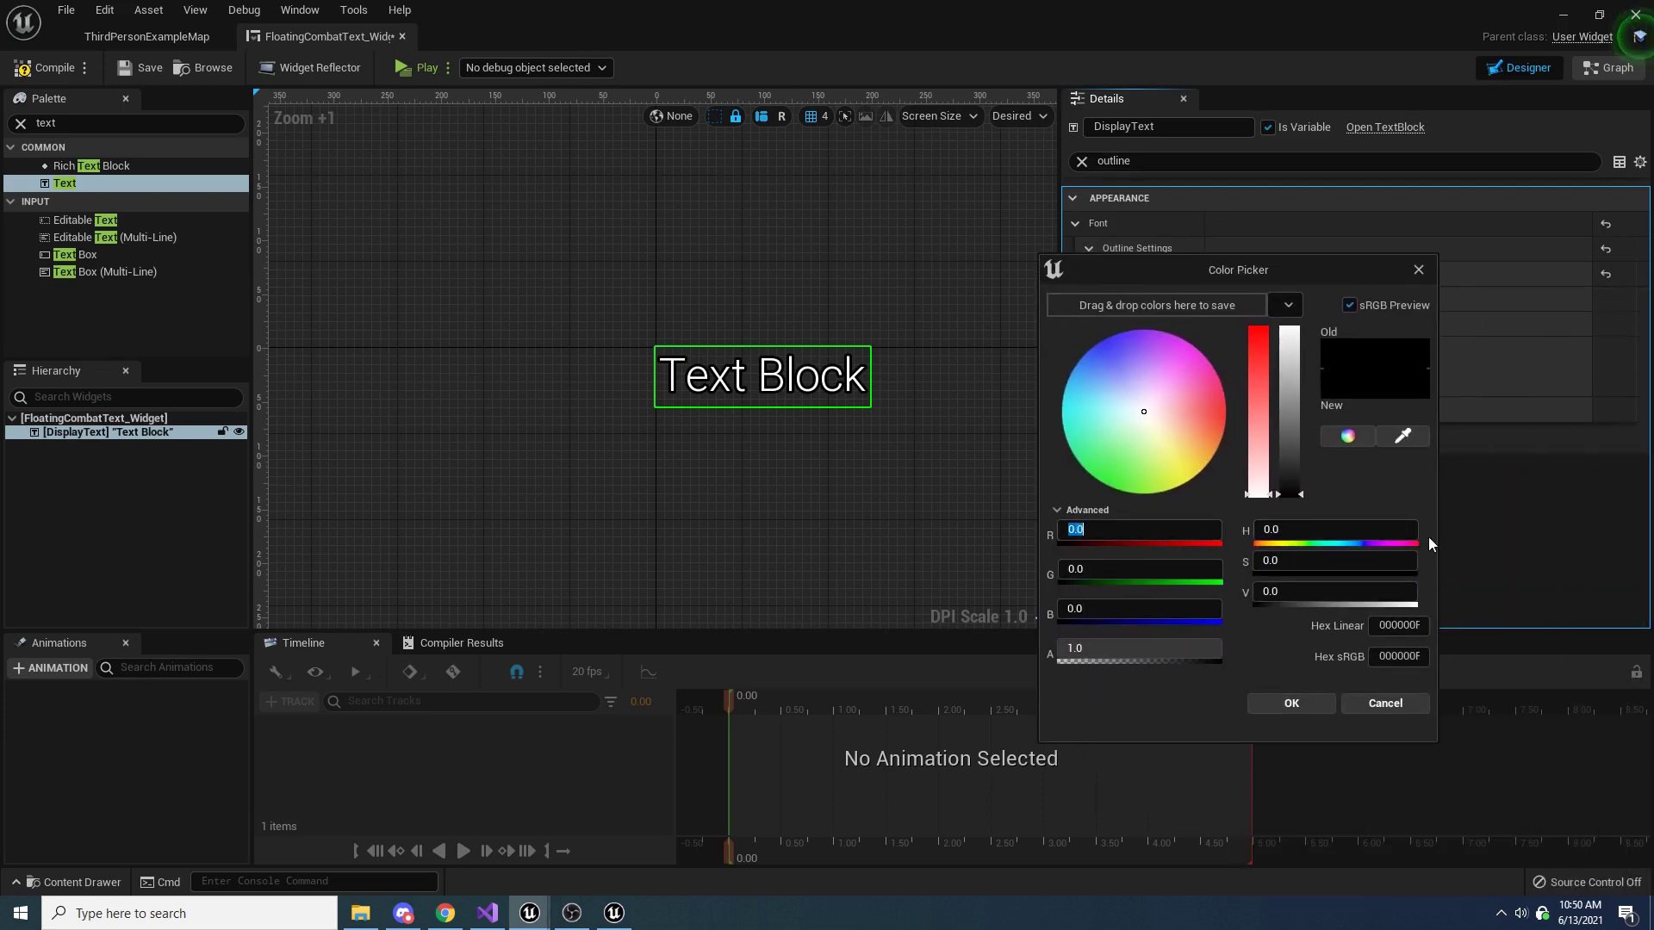
pyautogui.press('Right')
pyautogui.click(1138, 570)
pyautogui.press('Right')
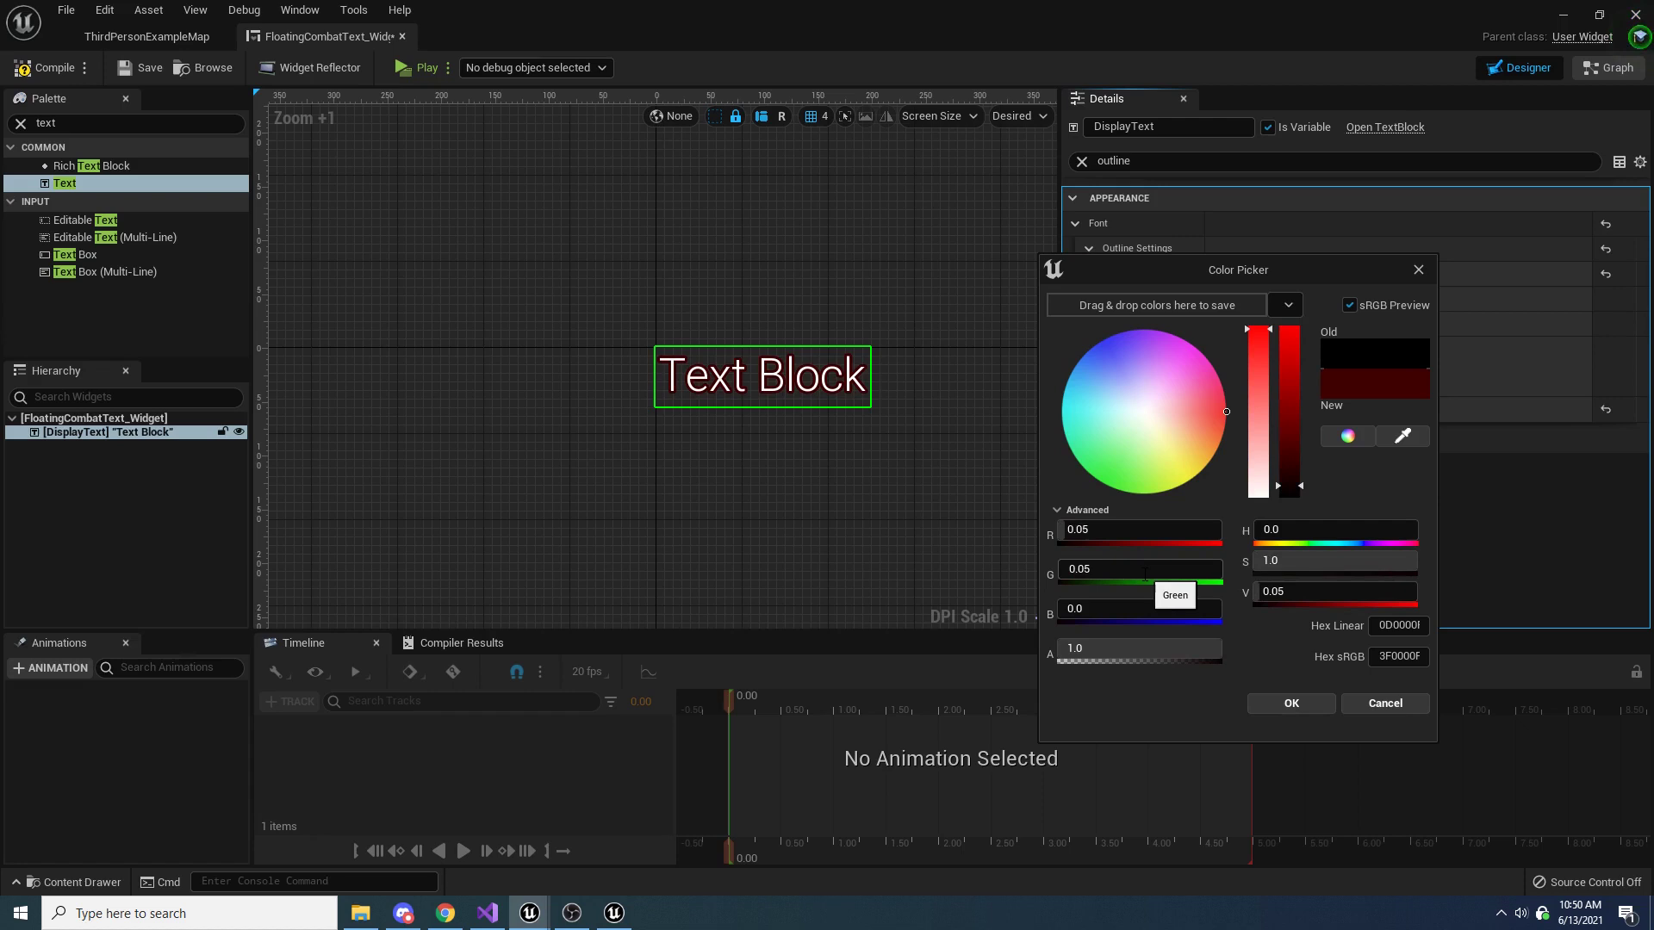
pyautogui.click(1191, 614)
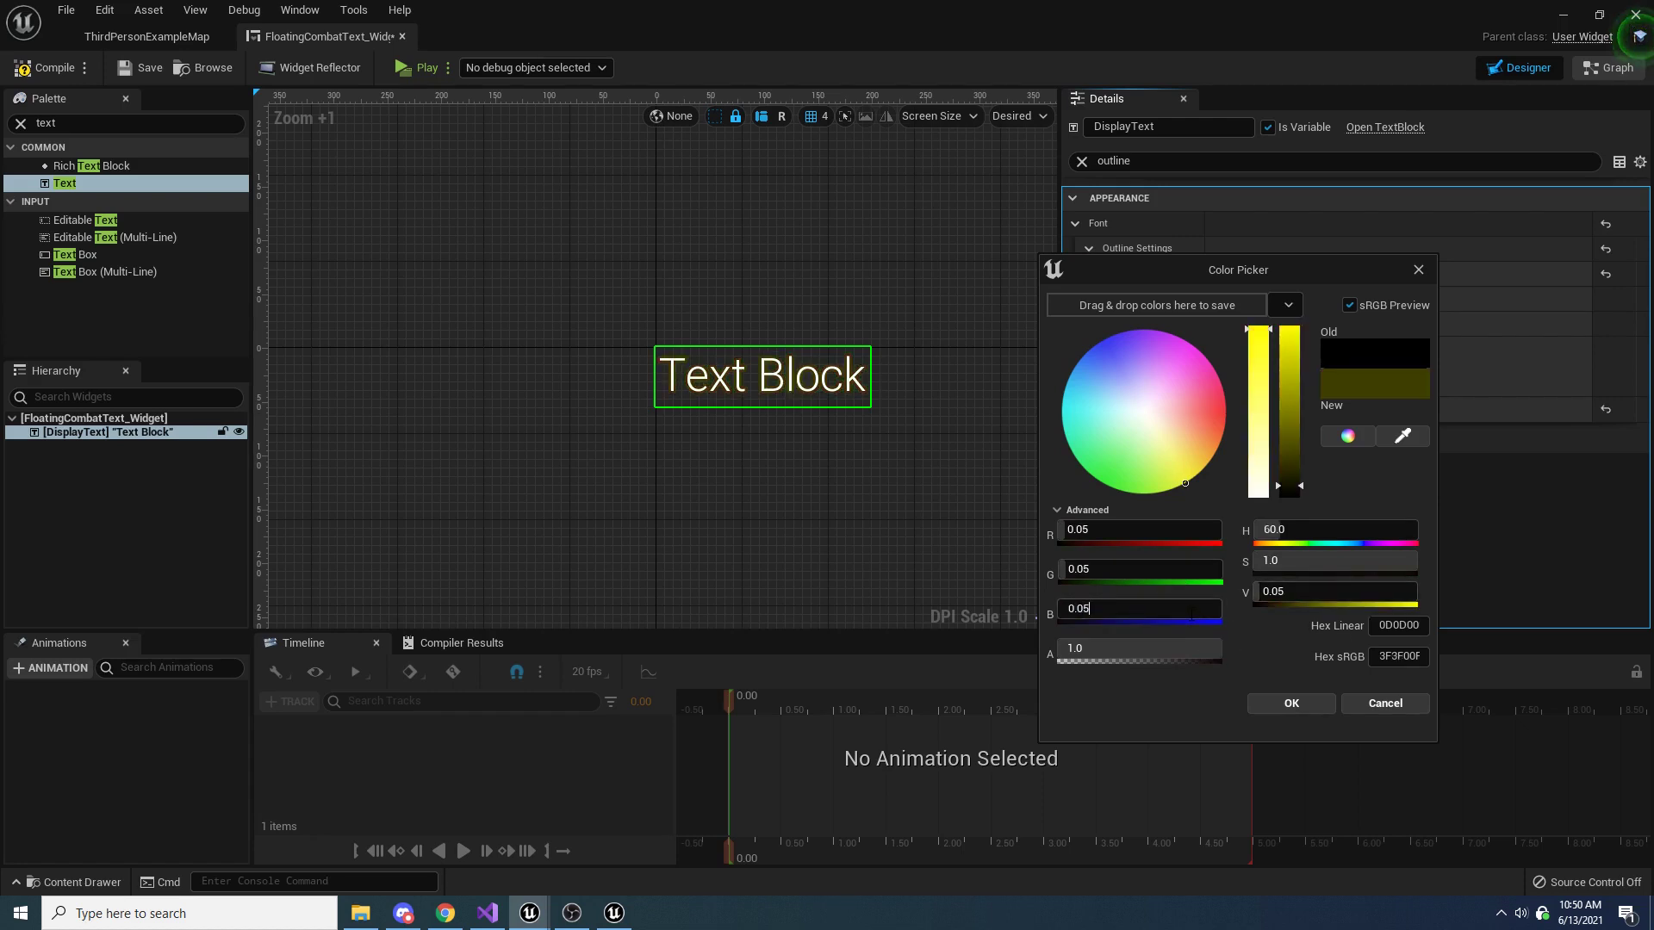
pyautogui.write('5')
pyautogui.click(1308, 702)
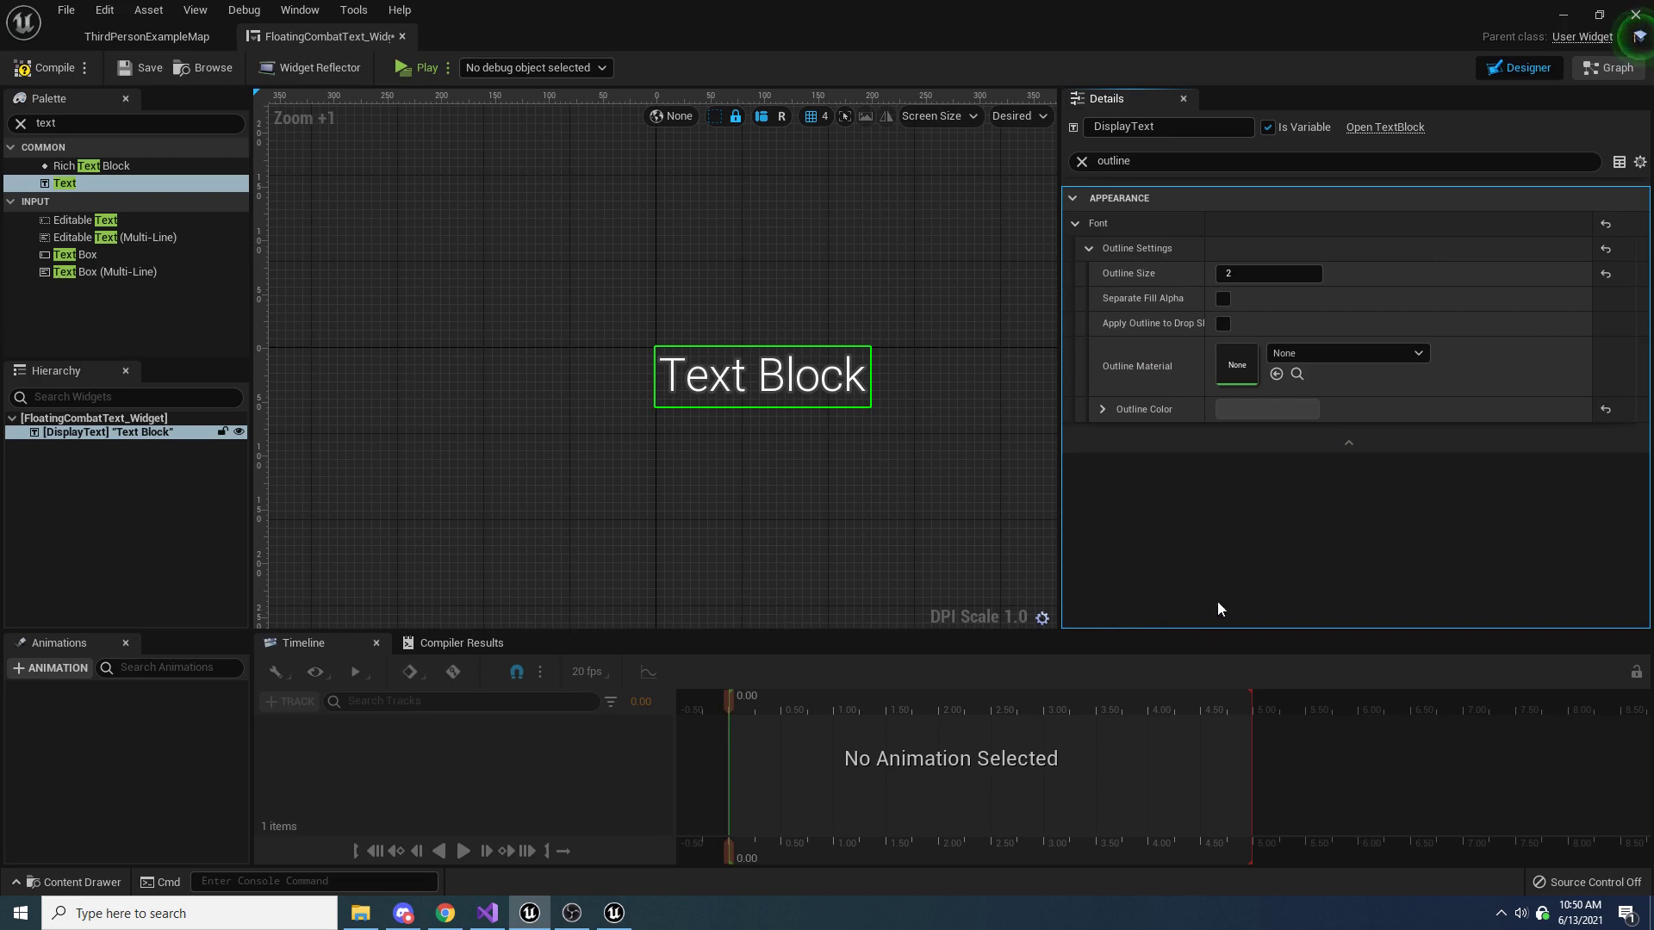
# Change DisplayText's content to 100 and compile the widget blueprint
pyautogui.click(1083, 161)
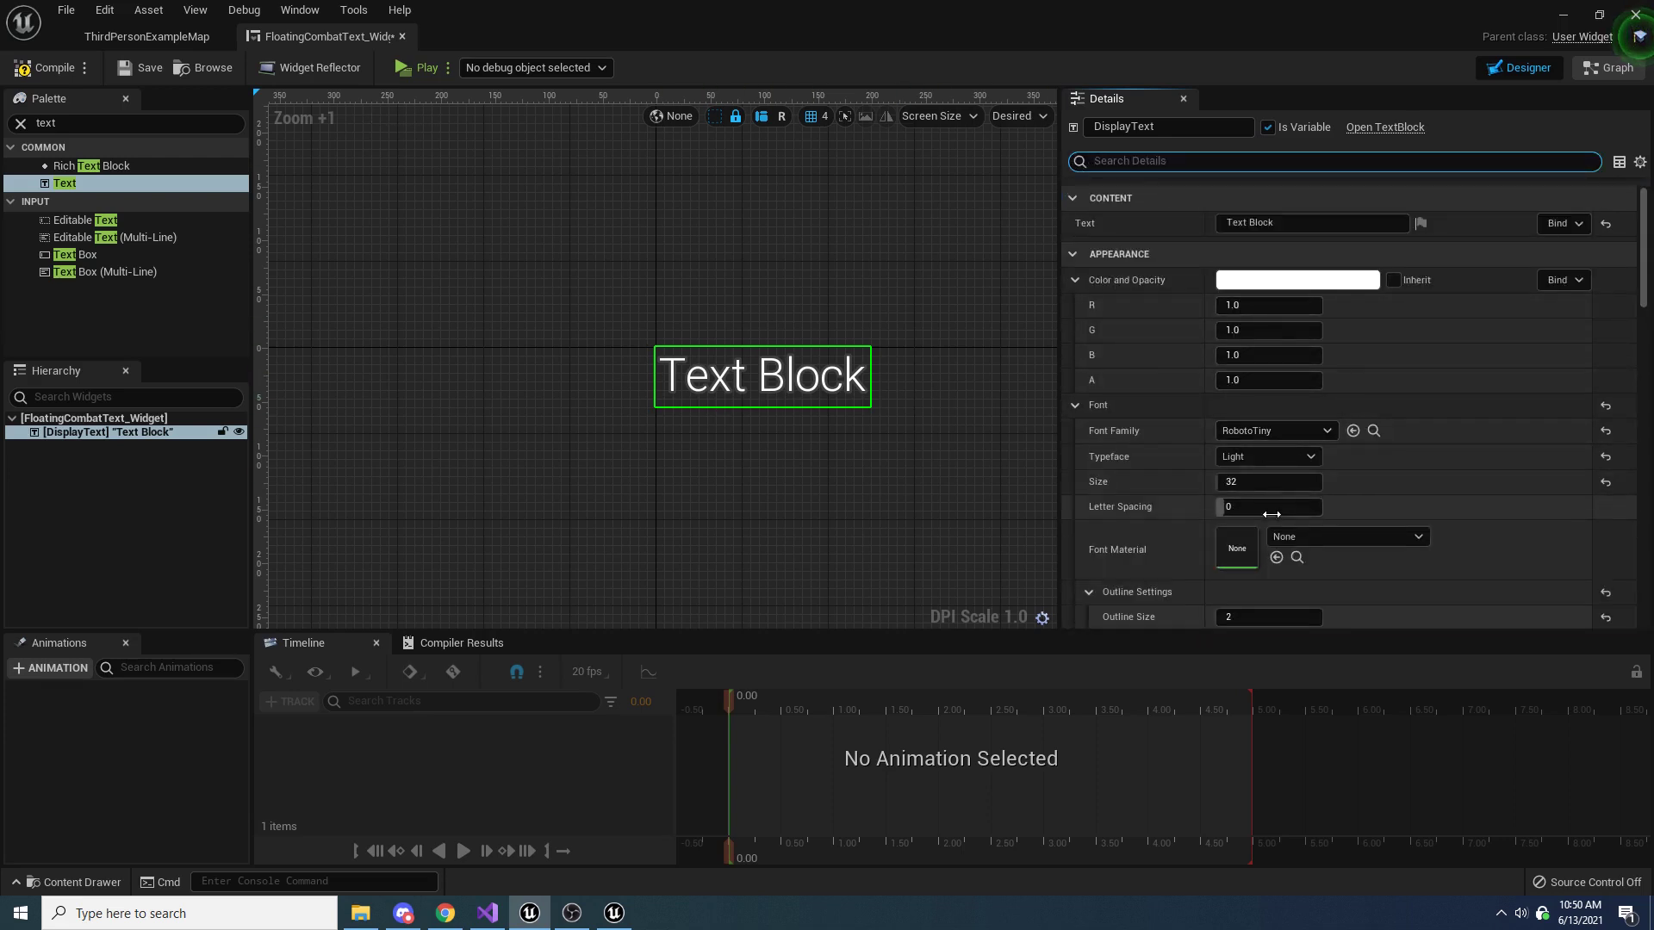
pyautogui.click(1240, 223)
pyautogui.write('1')
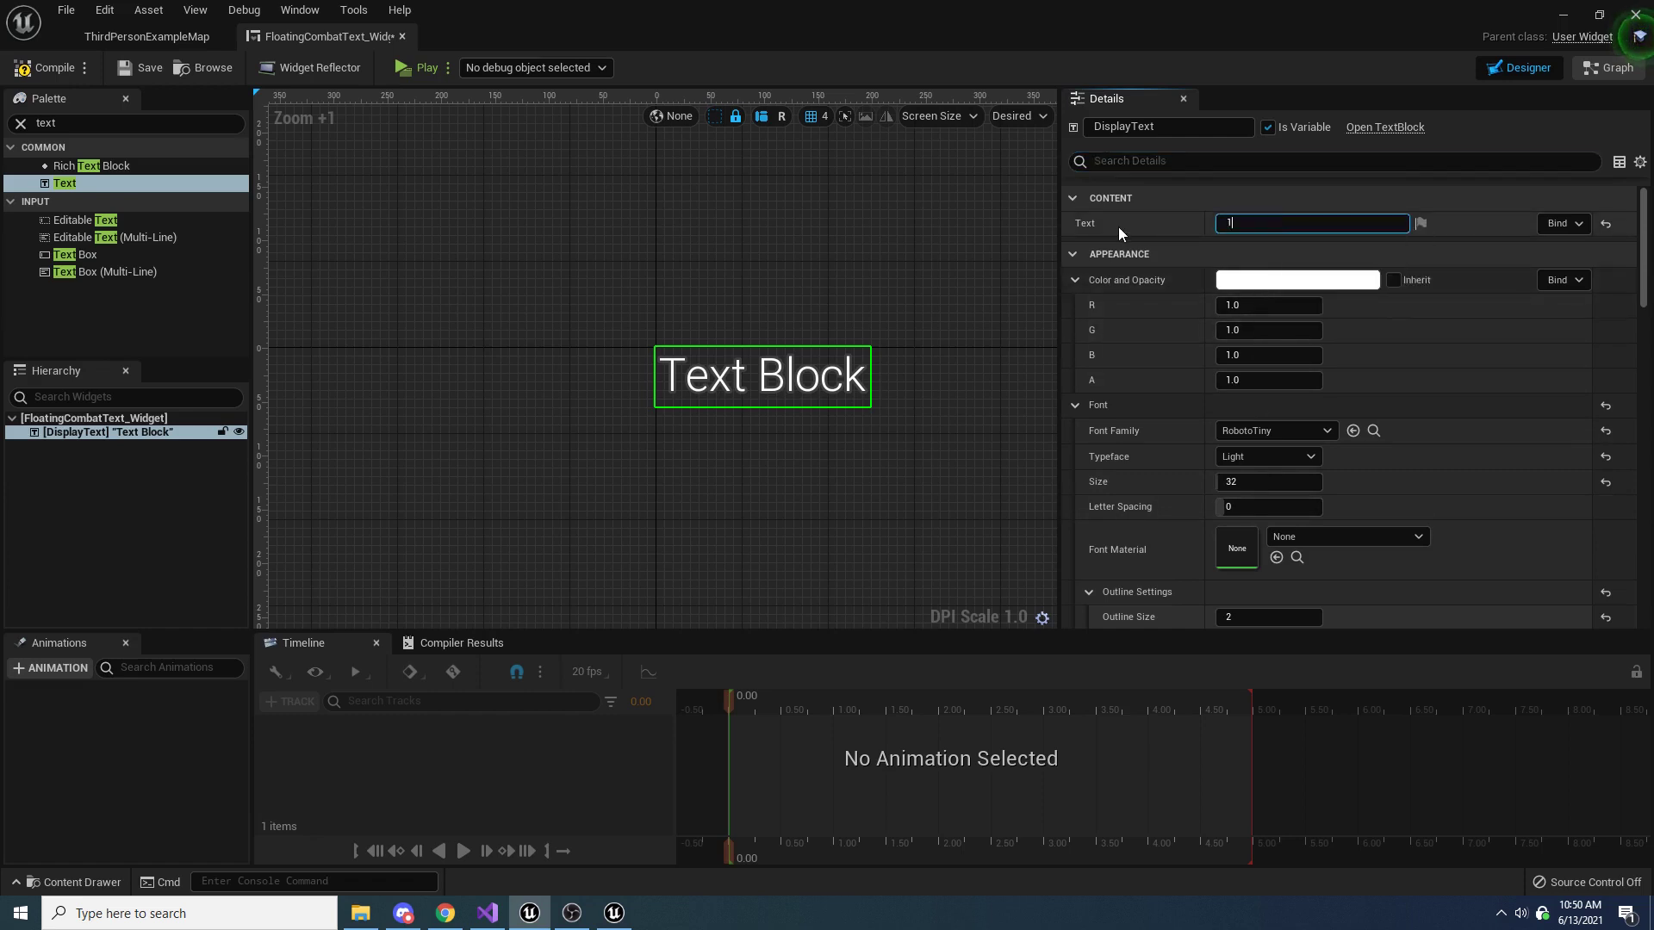
pyautogui.write('00')
pyautogui.click(620, 435)
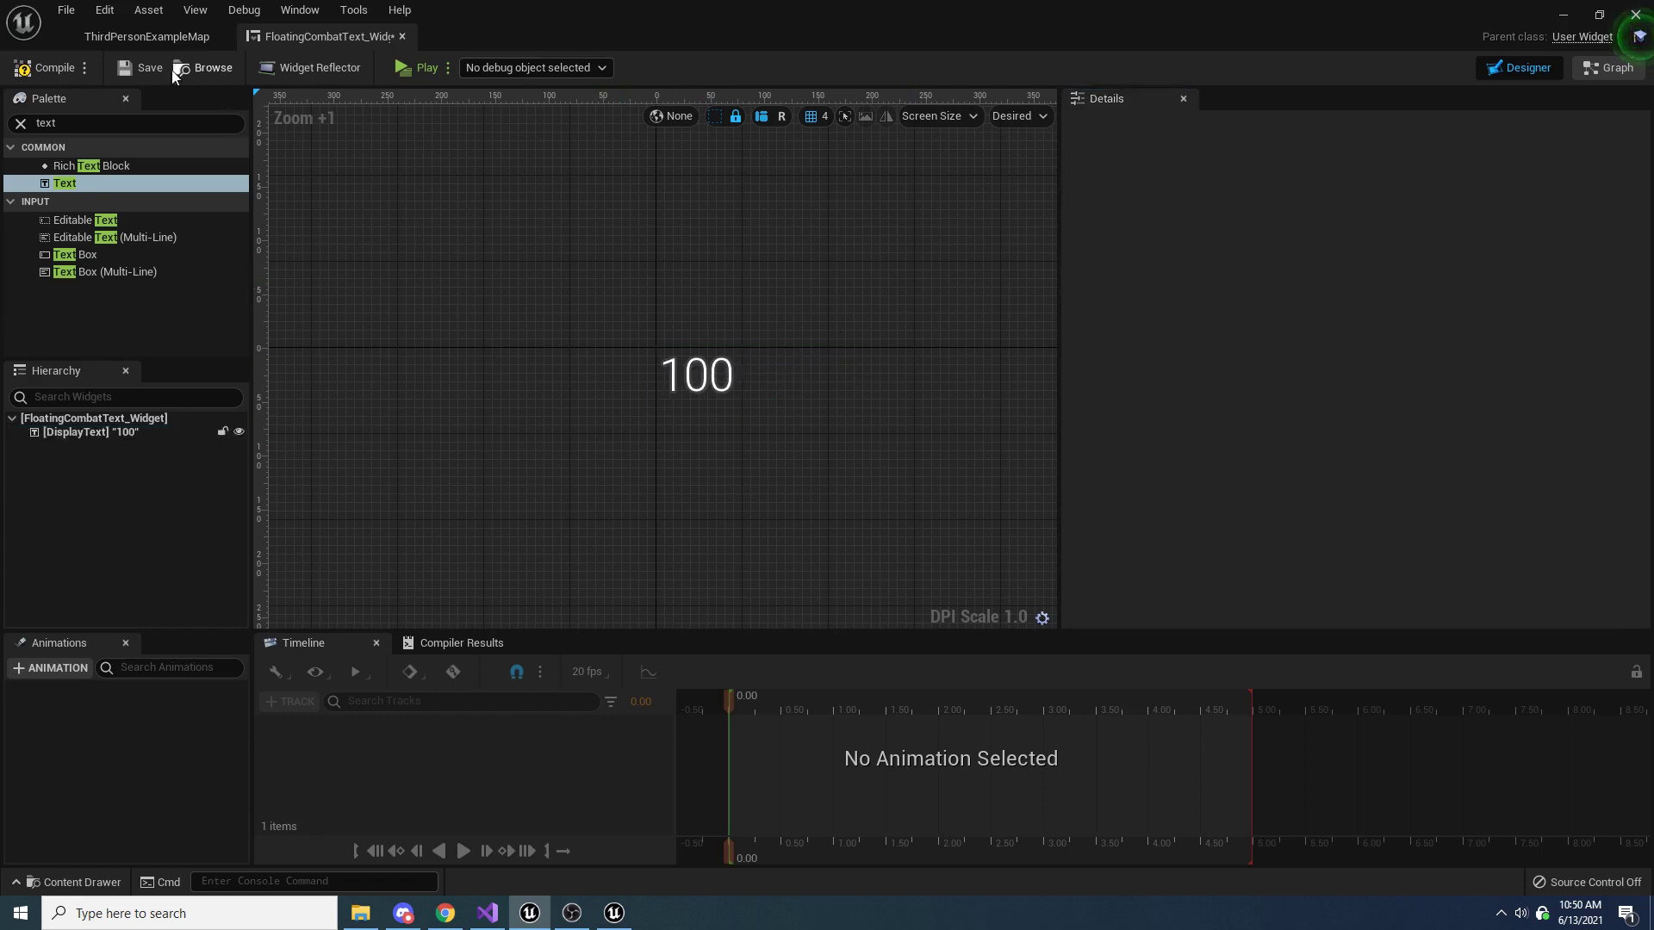
pyautogui.click(47, 67)
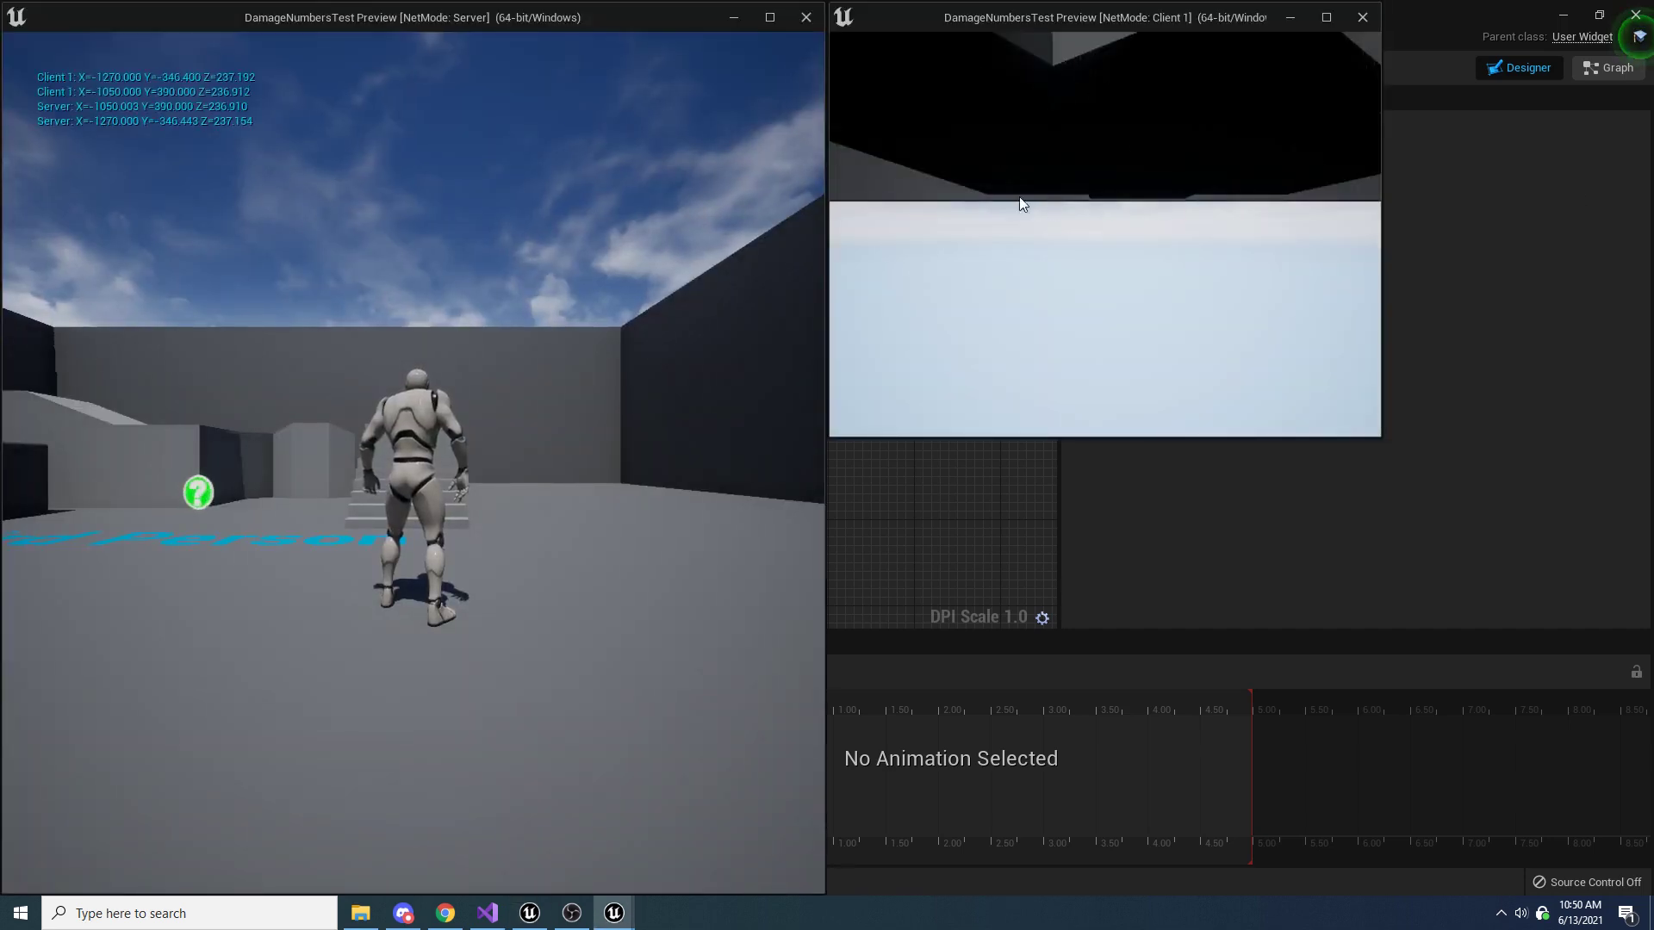
# Playtest the damage numbers by running the server character up to the client character, attacking repeatedly, and ending the session
pyautogui.click(670, 351)
pyautogui.press('w')
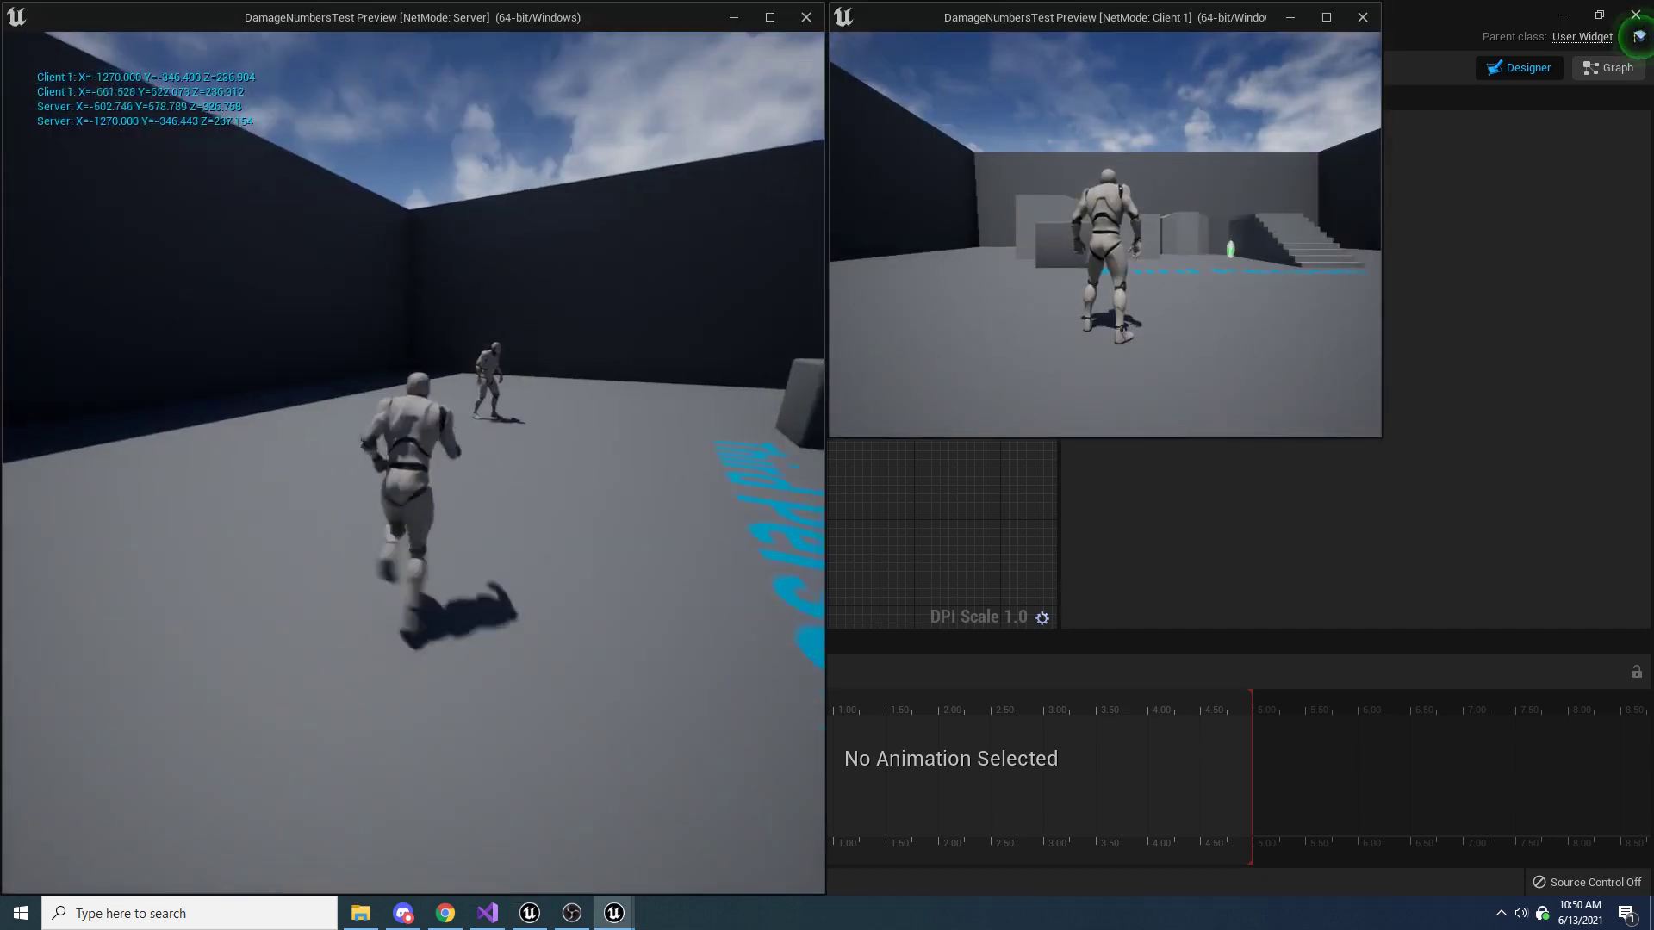
pyautogui.press('e')
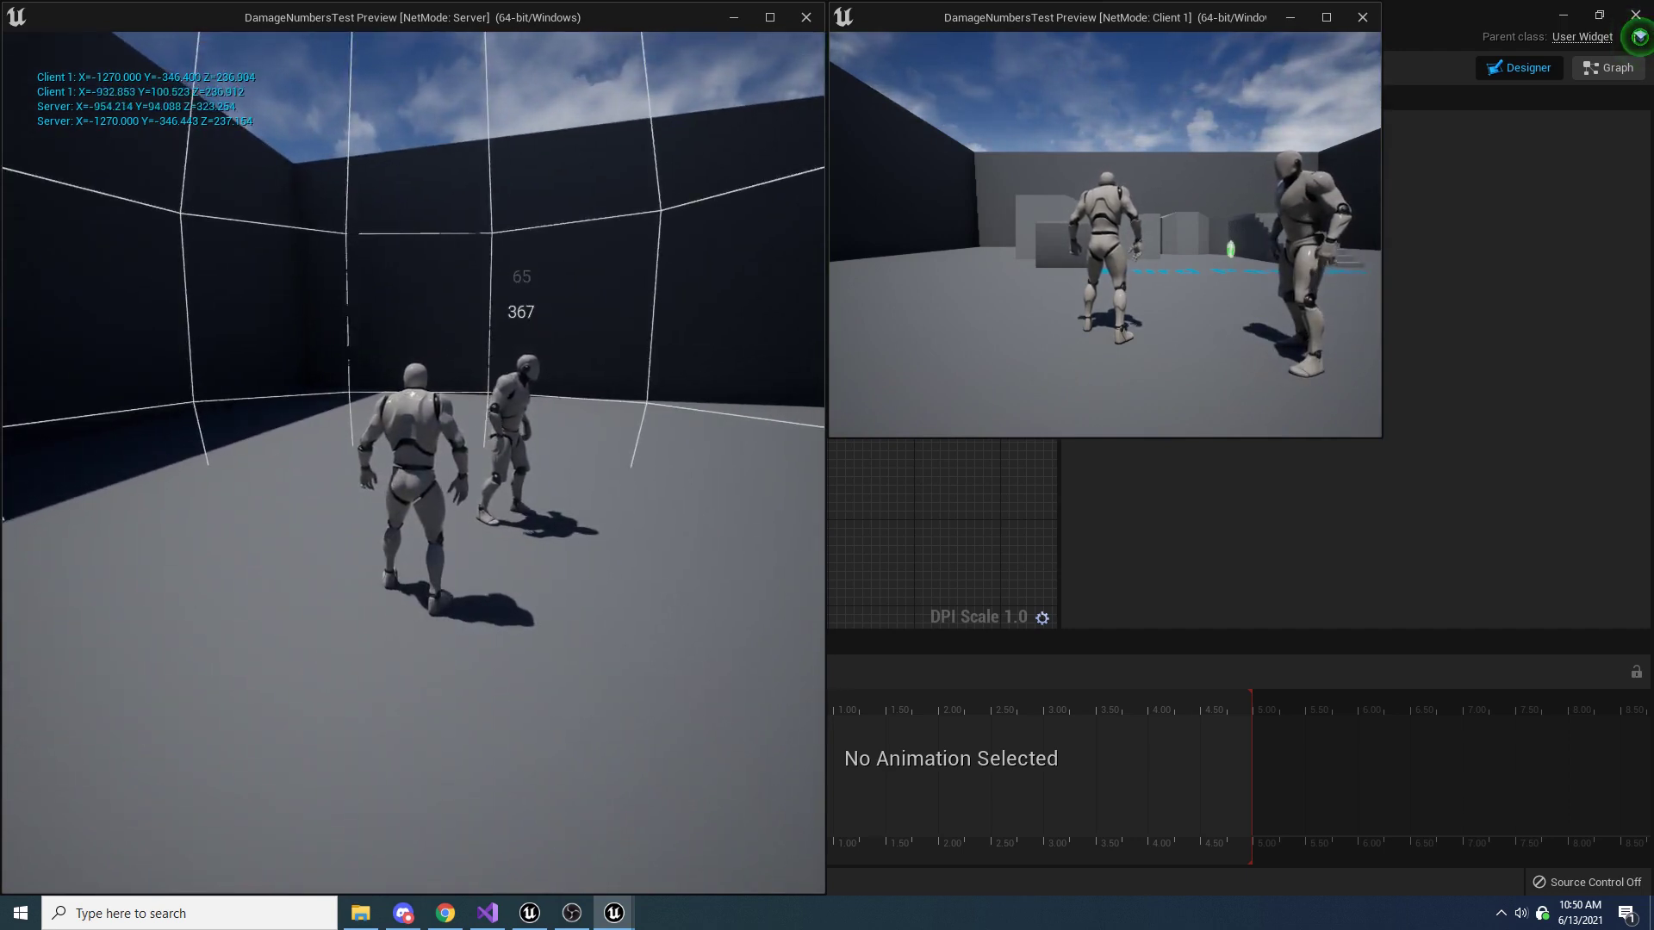
pyautogui.press('e')
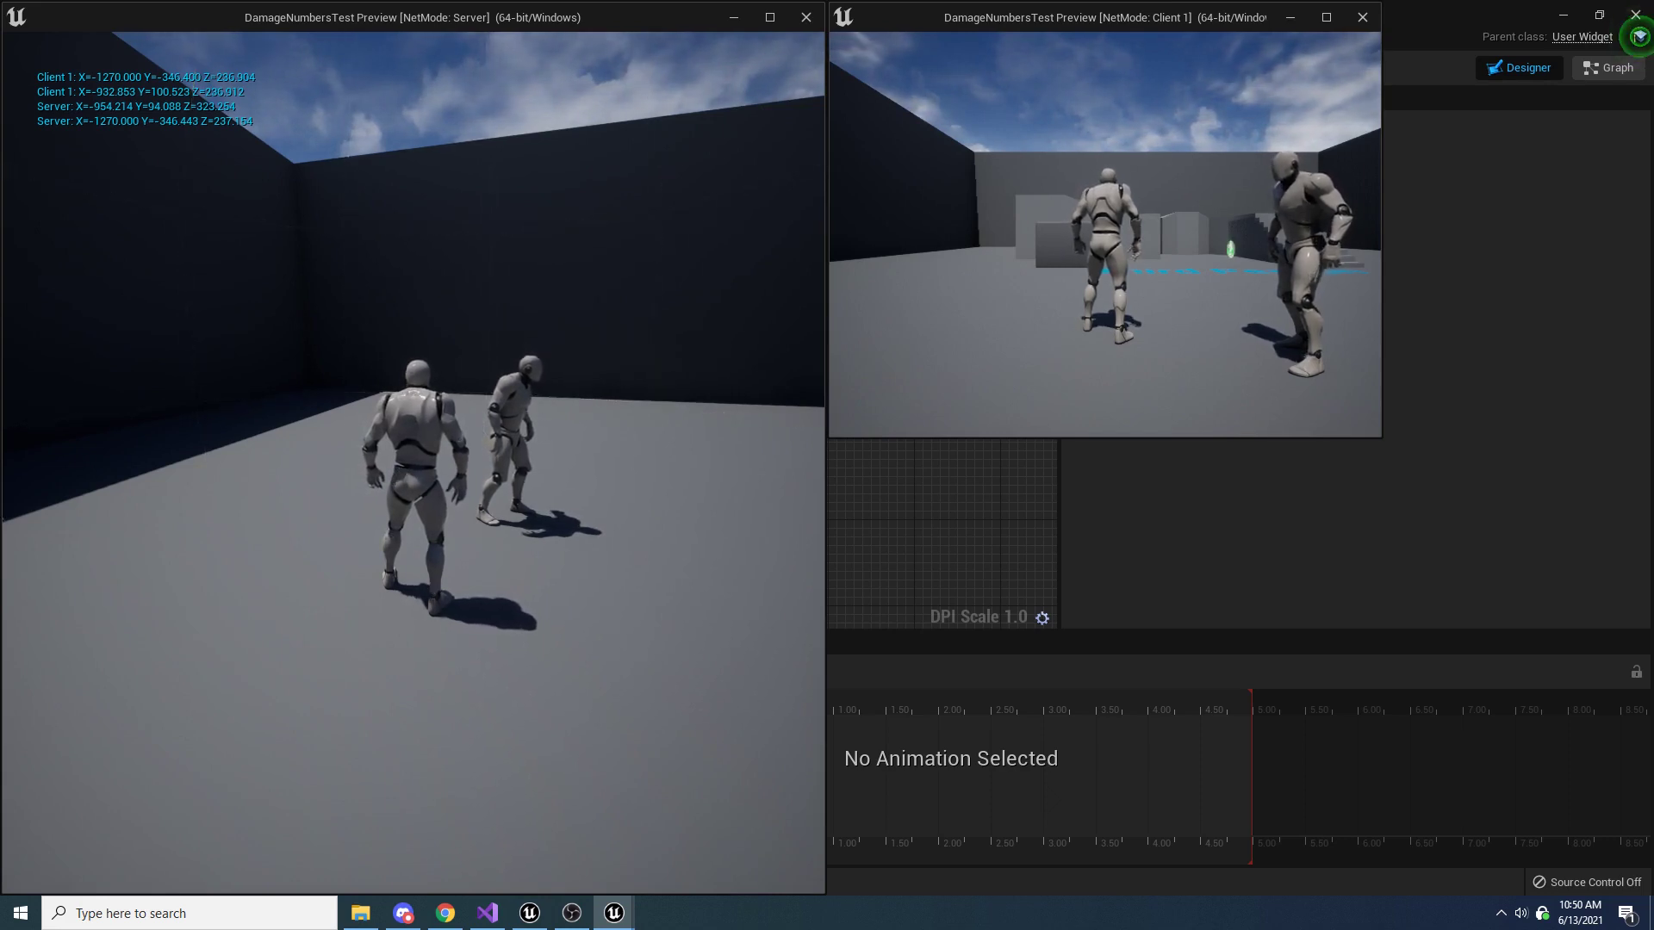
pyautogui.press('e')
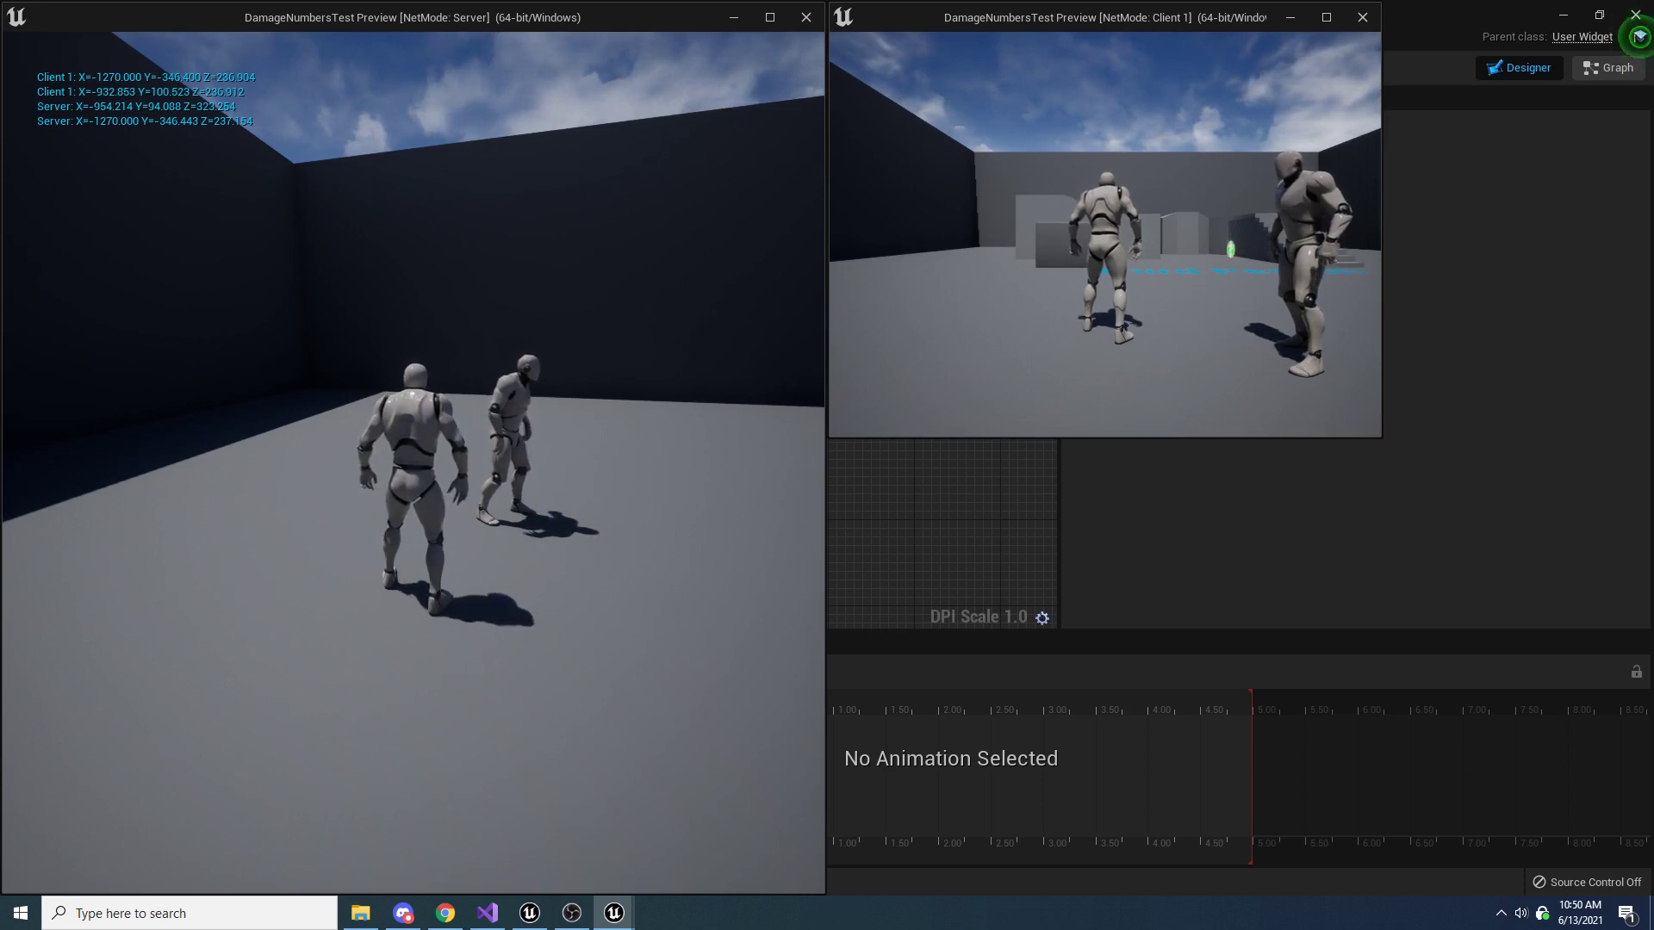
pyautogui.press('Escape')
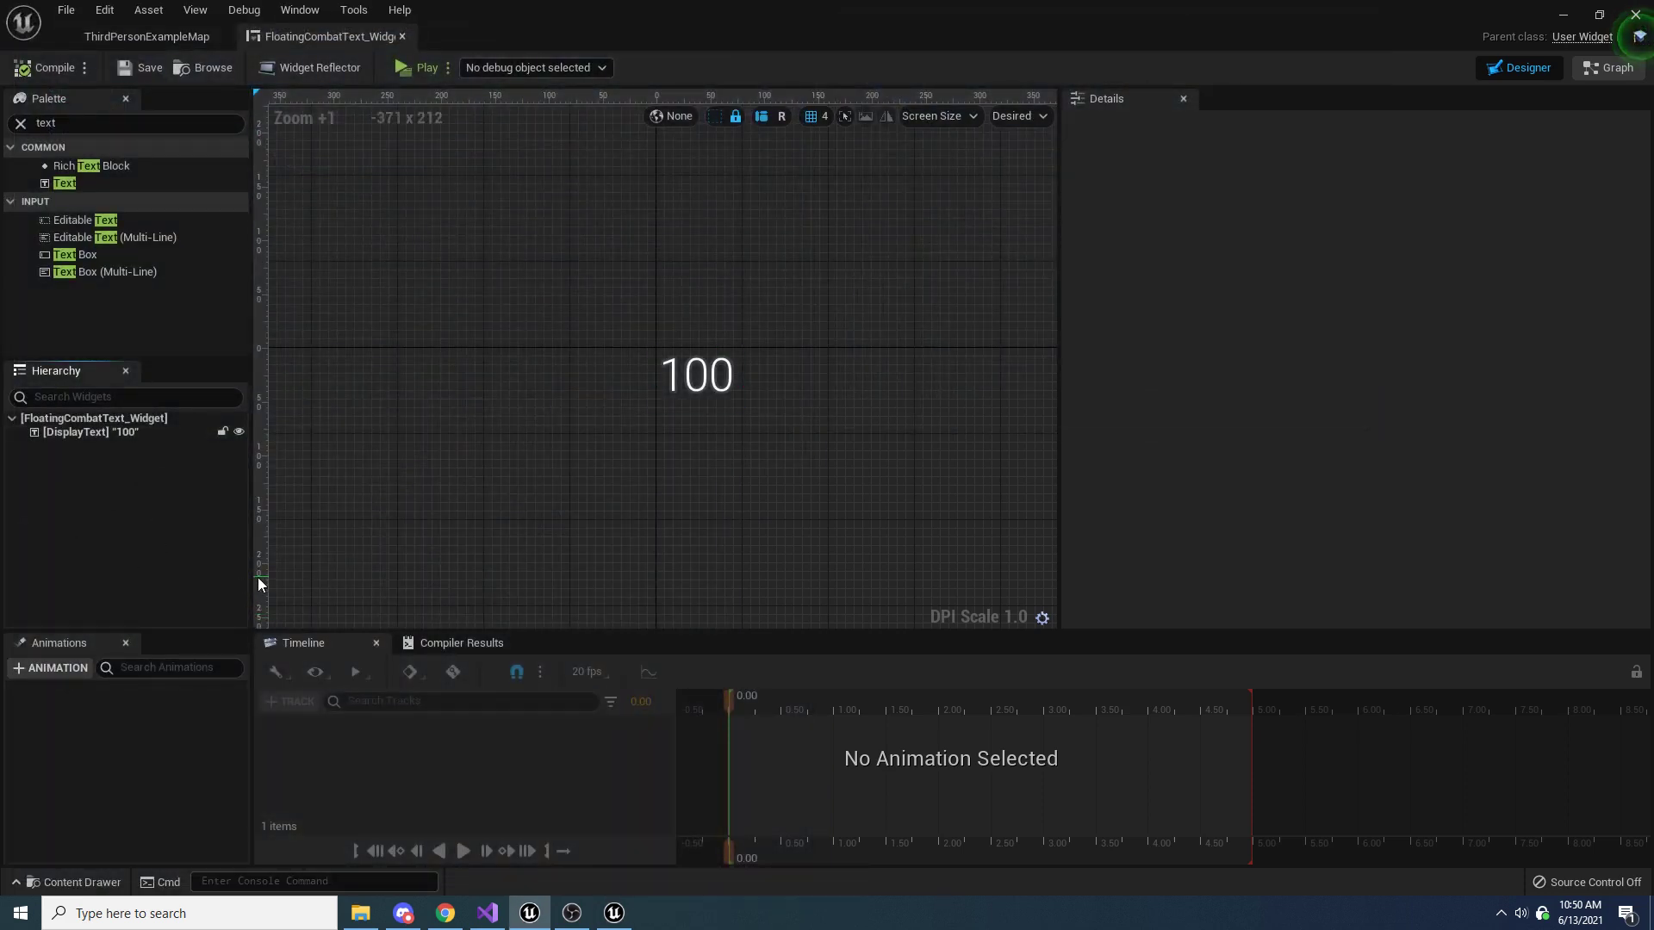
# Widen the hierarchy and animation list areas and create a widget animation named FloatUp
pyautogui.moveTo(249, 572); pyautogui.dragTo(306, 572)
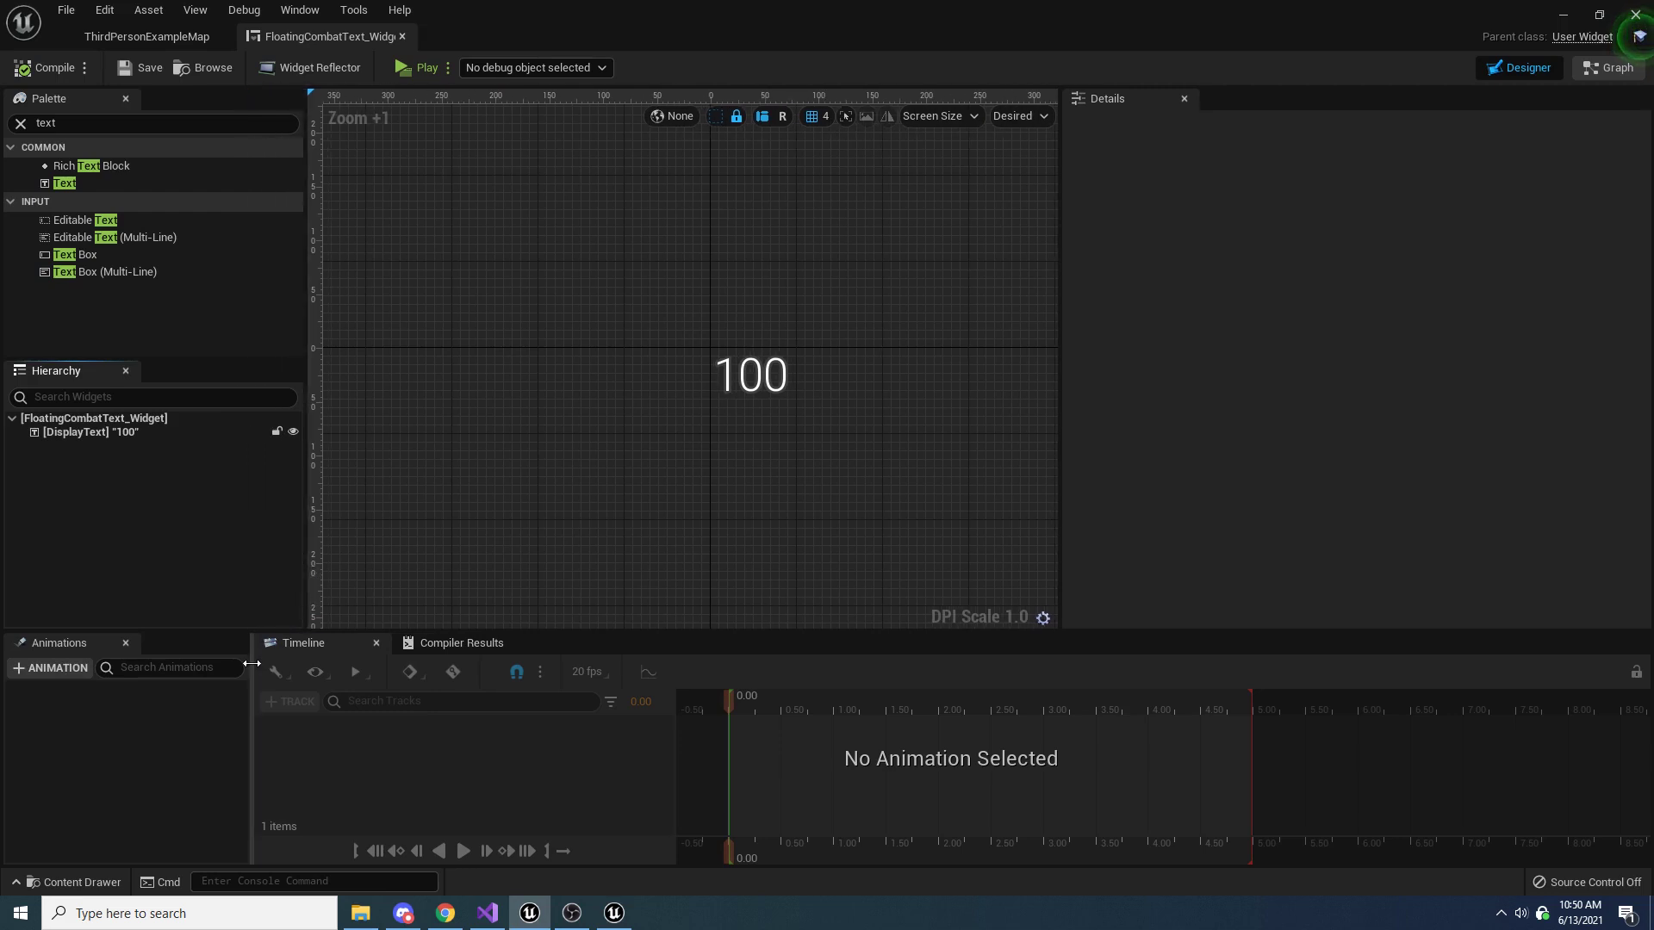
pyautogui.moveTo(250, 663); pyautogui.dragTo(306, 663)
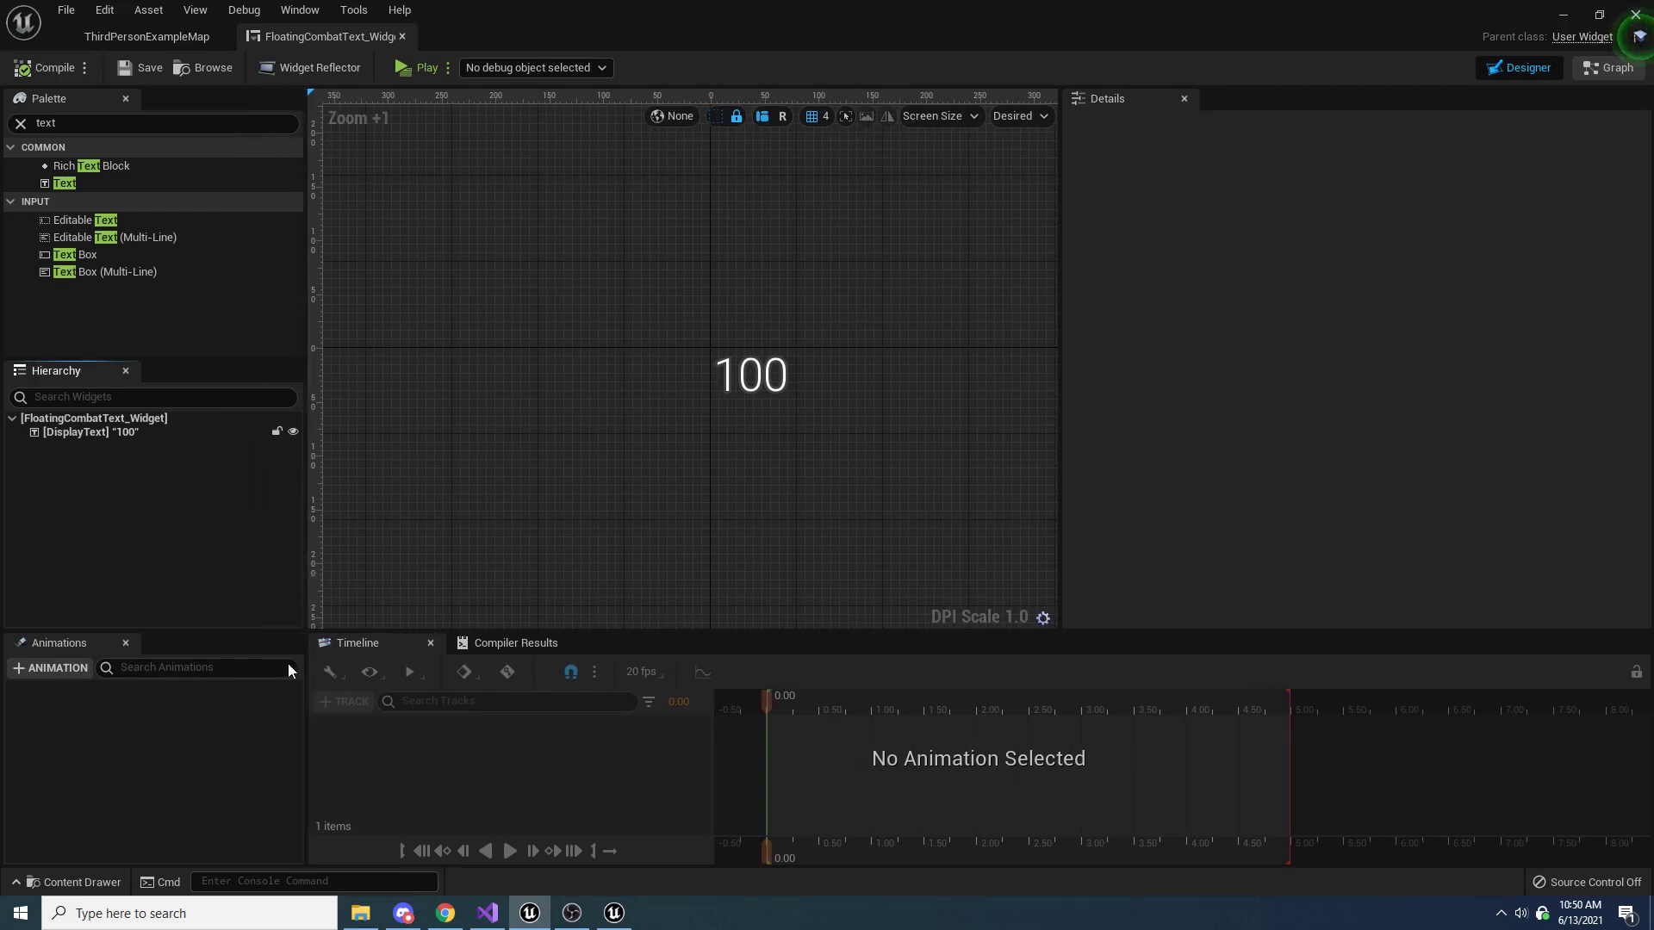
pyautogui.click(55, 670)
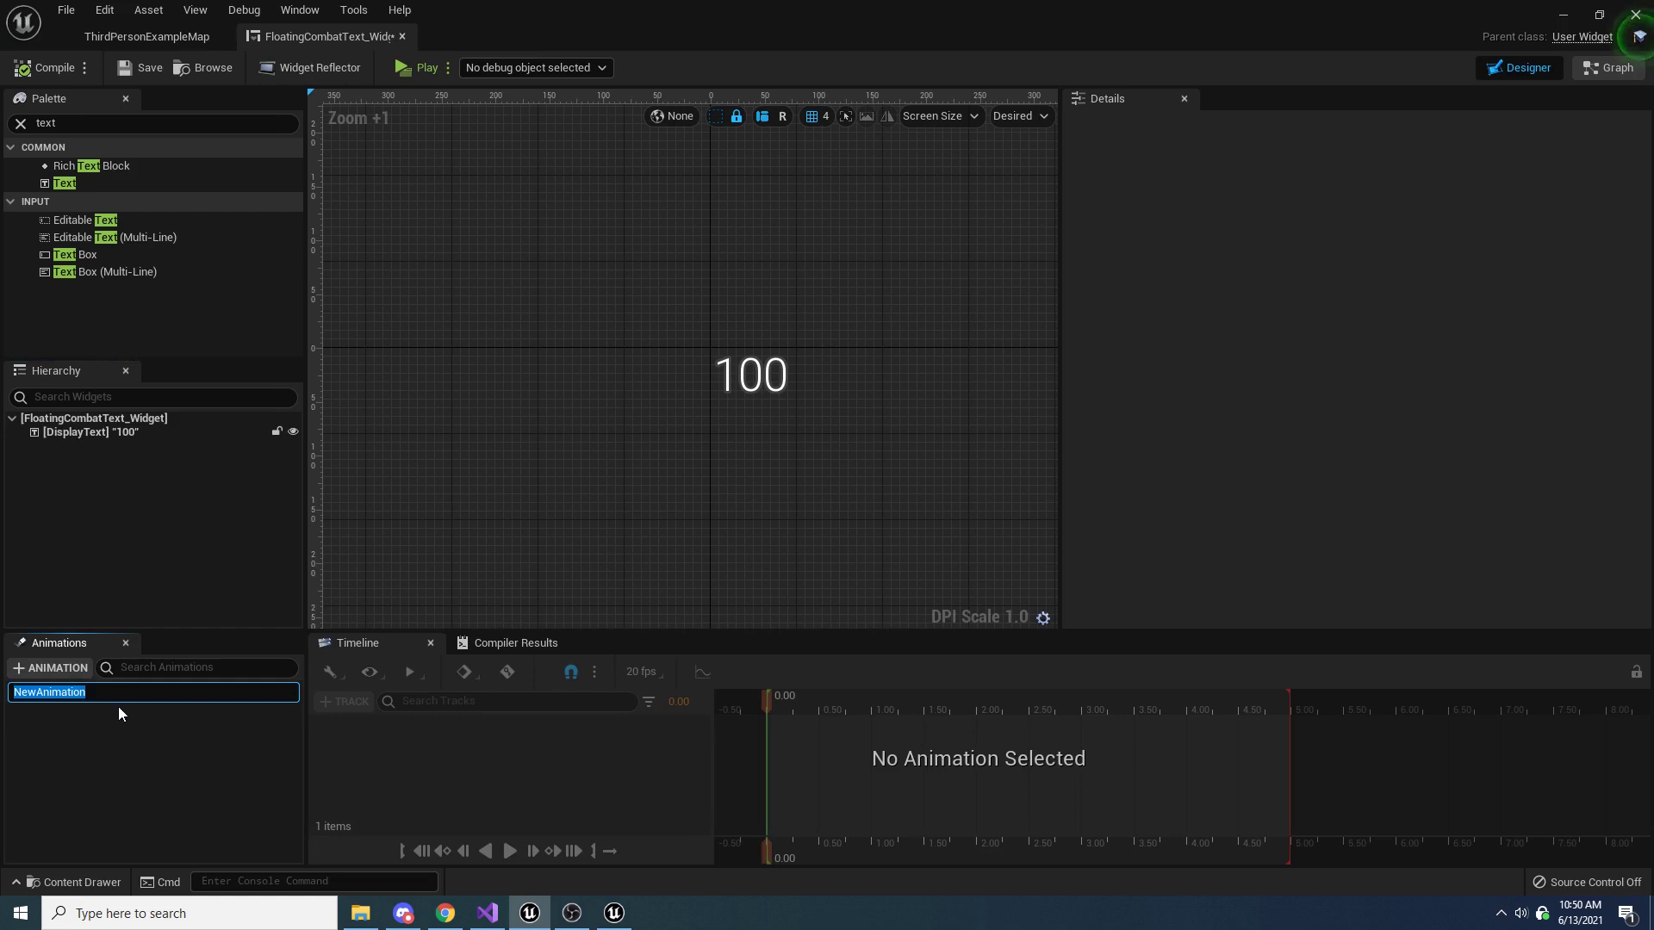
pyautogui.write('FloatUp')
pyautogui.press('Return')
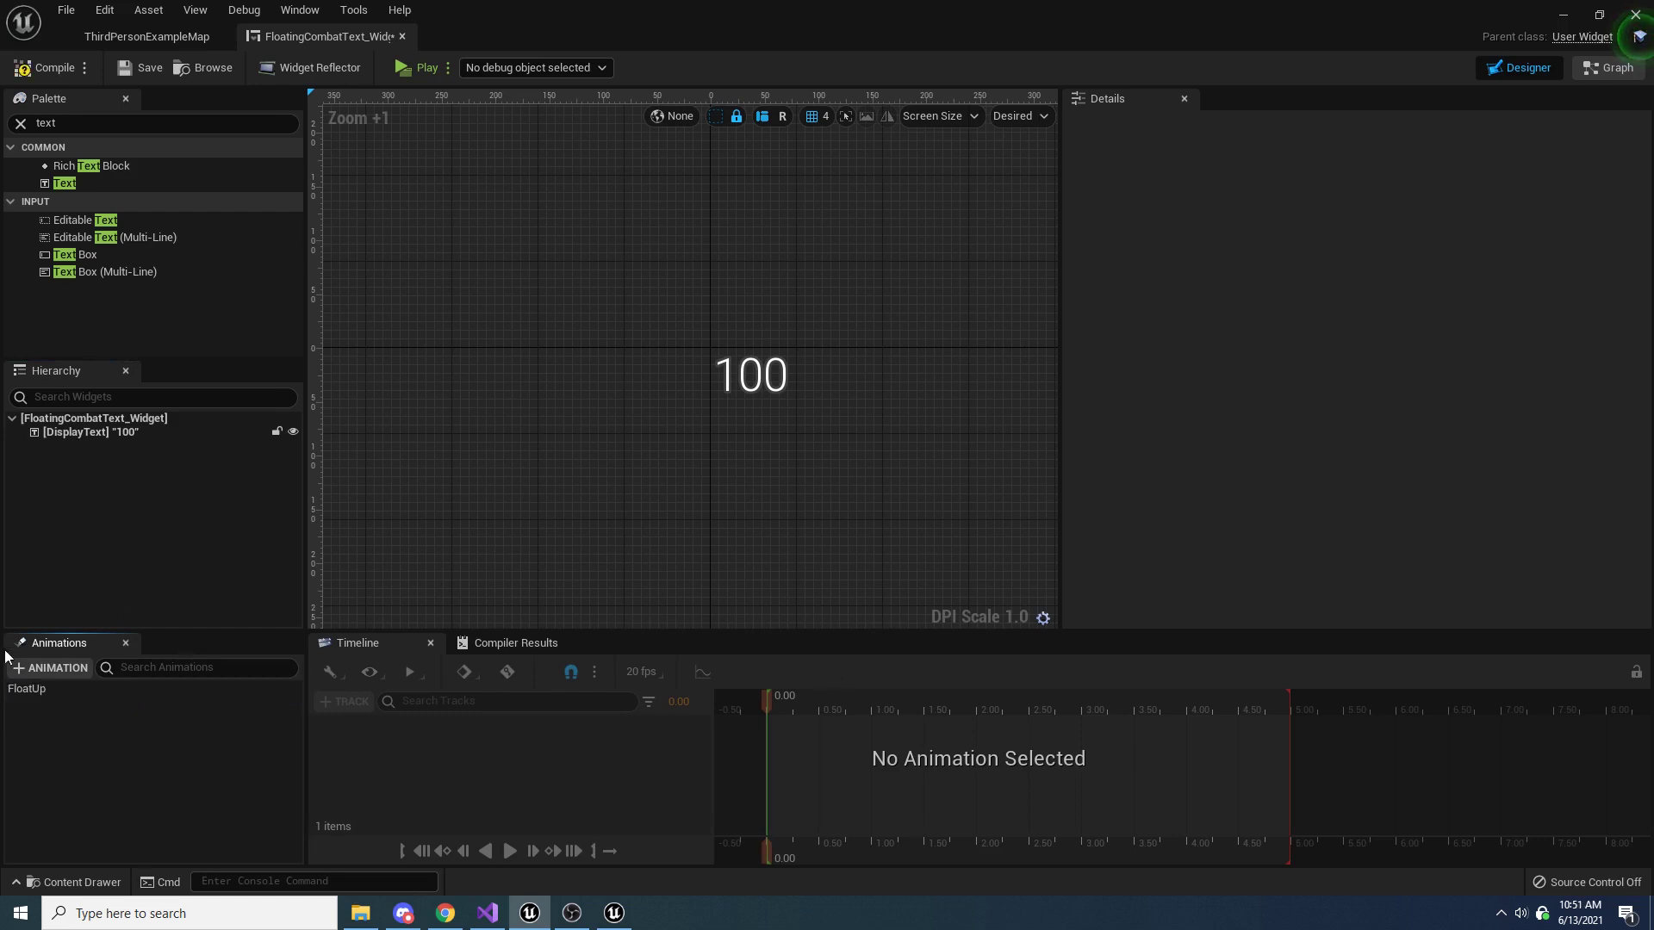
# Add DisplayText to the FloatUp animation and give it a Render Opacity track
pyautogui.click(54, 689)
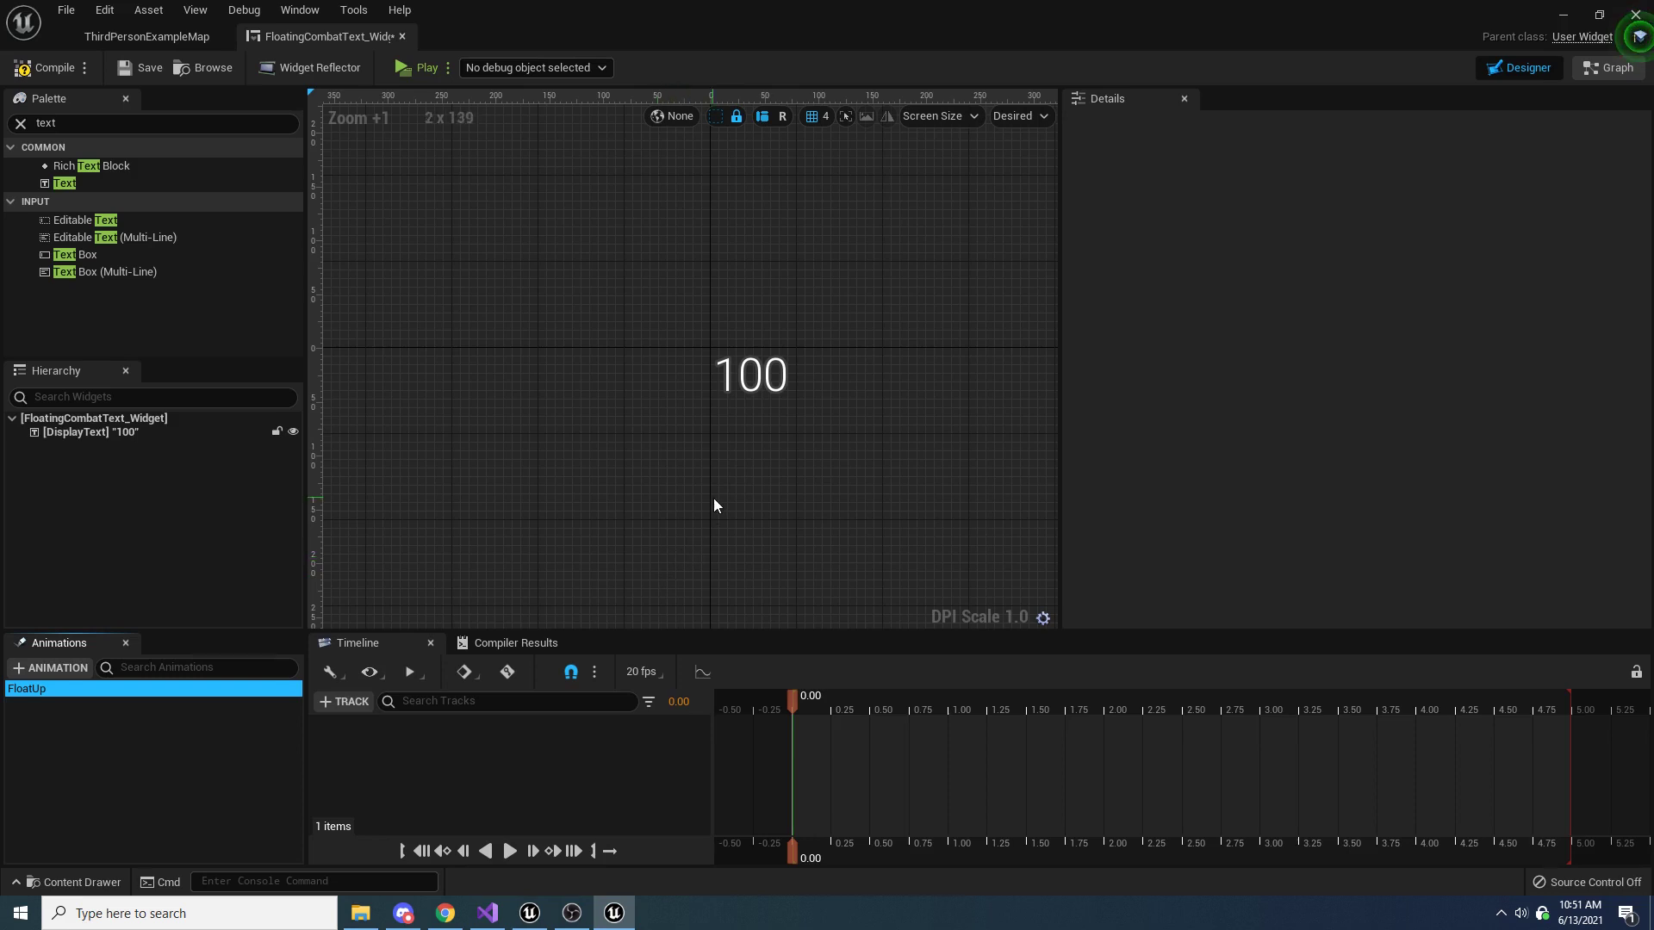
pyautogui.click(350, 702)
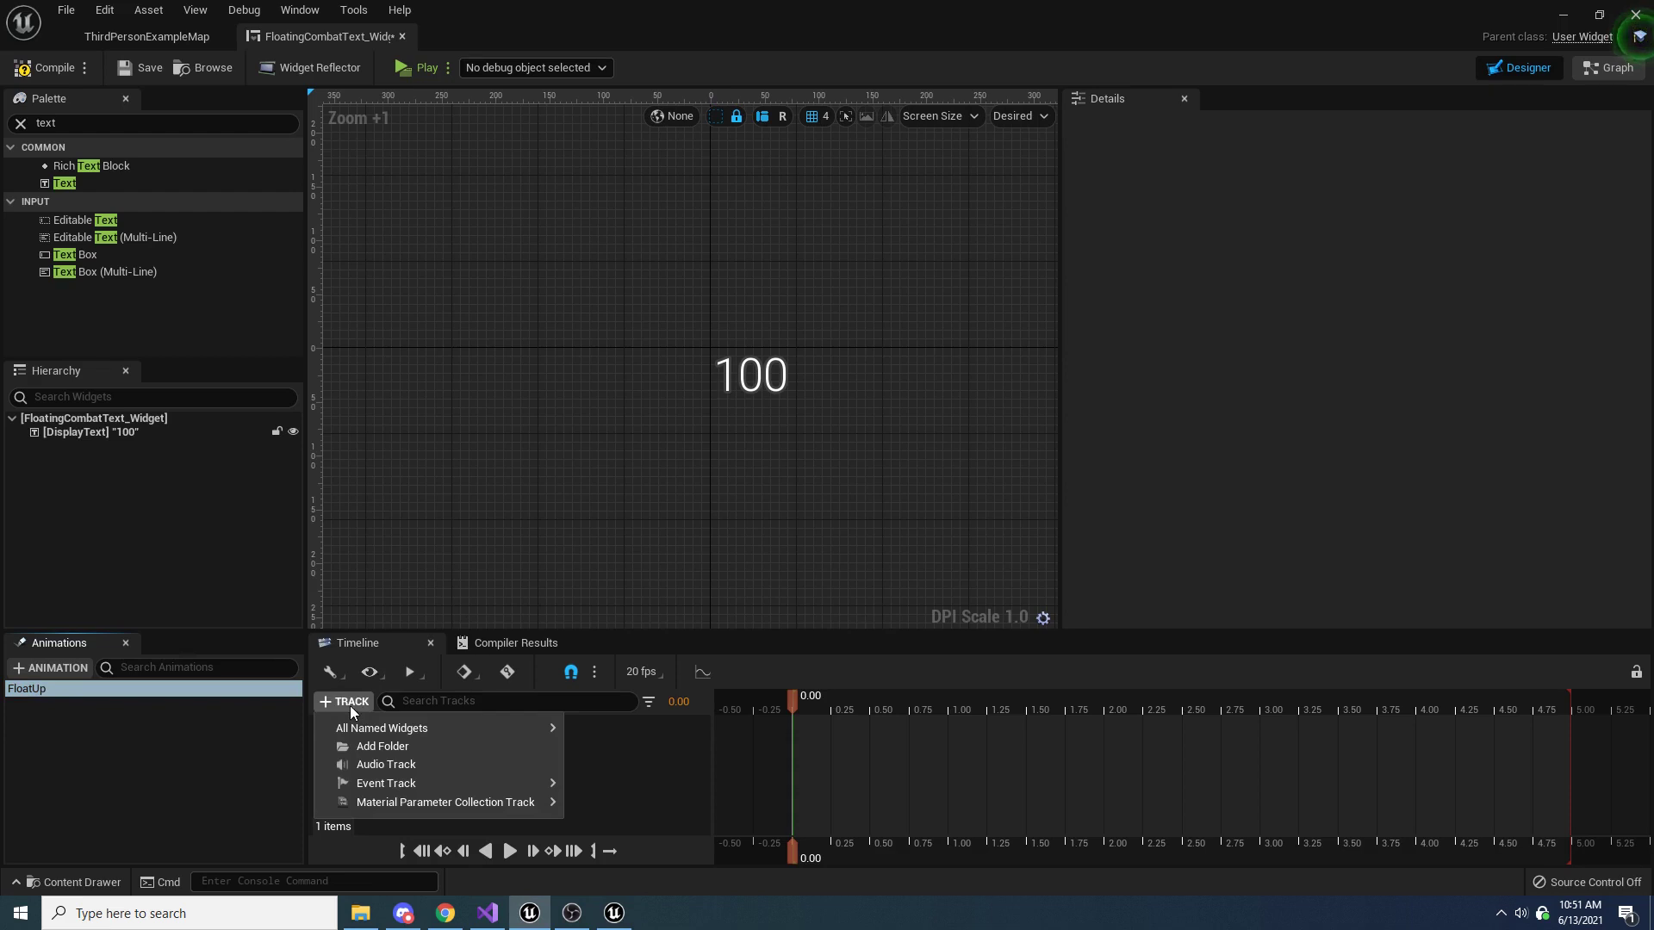
pyautogui.moveTo(486, 730)
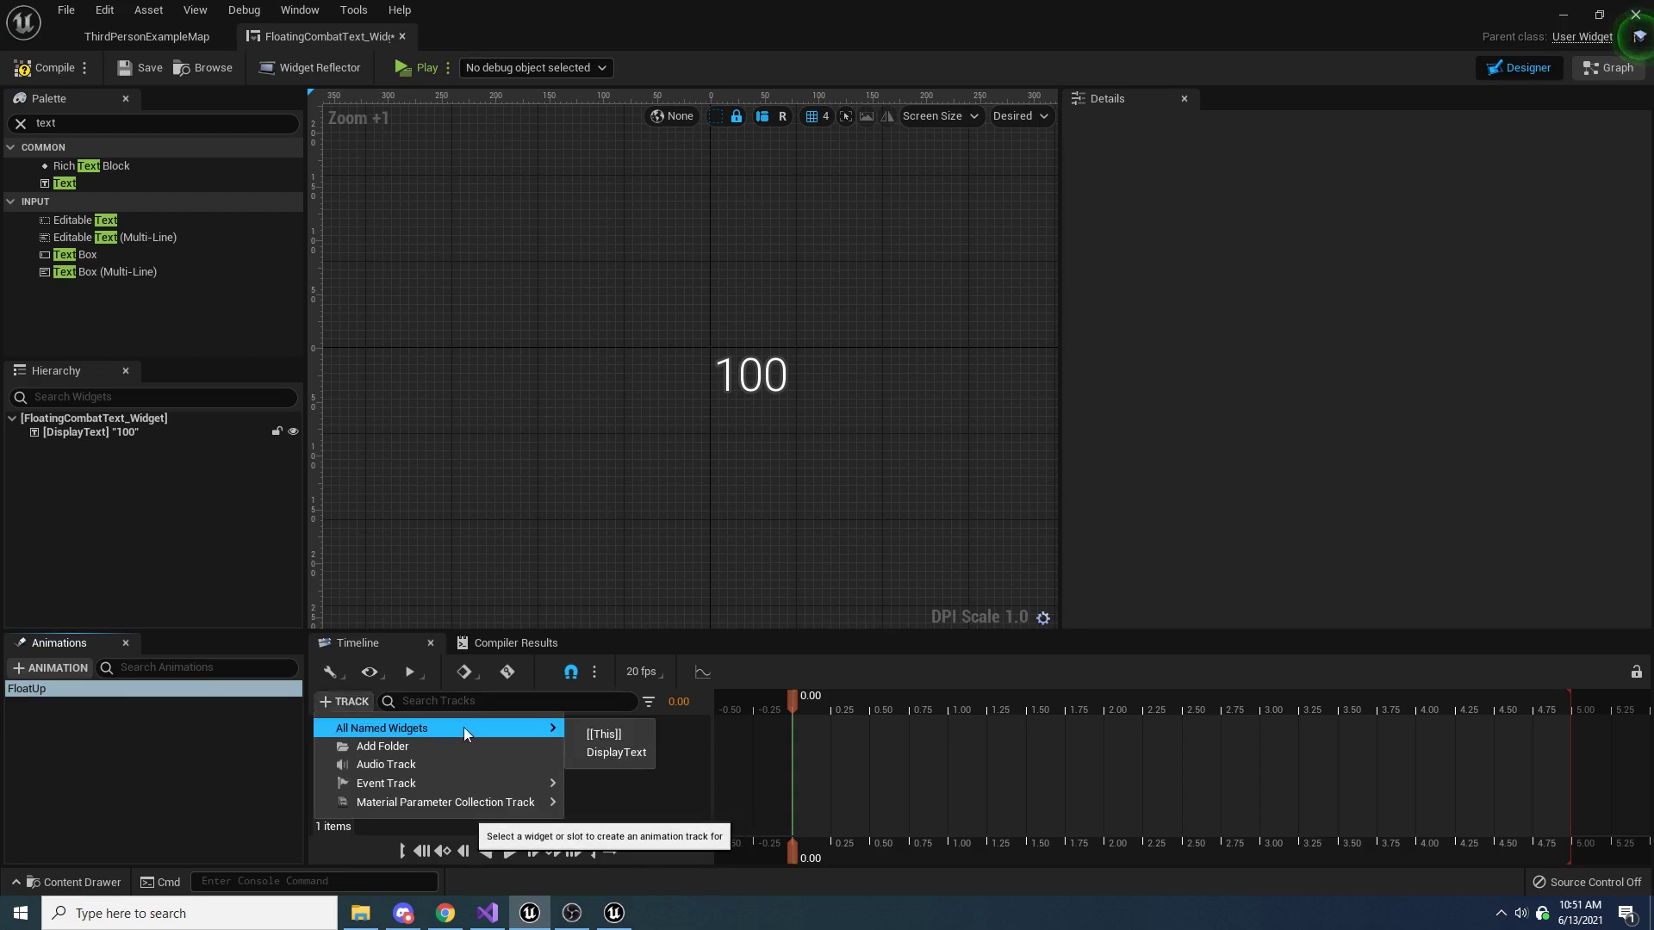
pyautogui.click(620, 754)
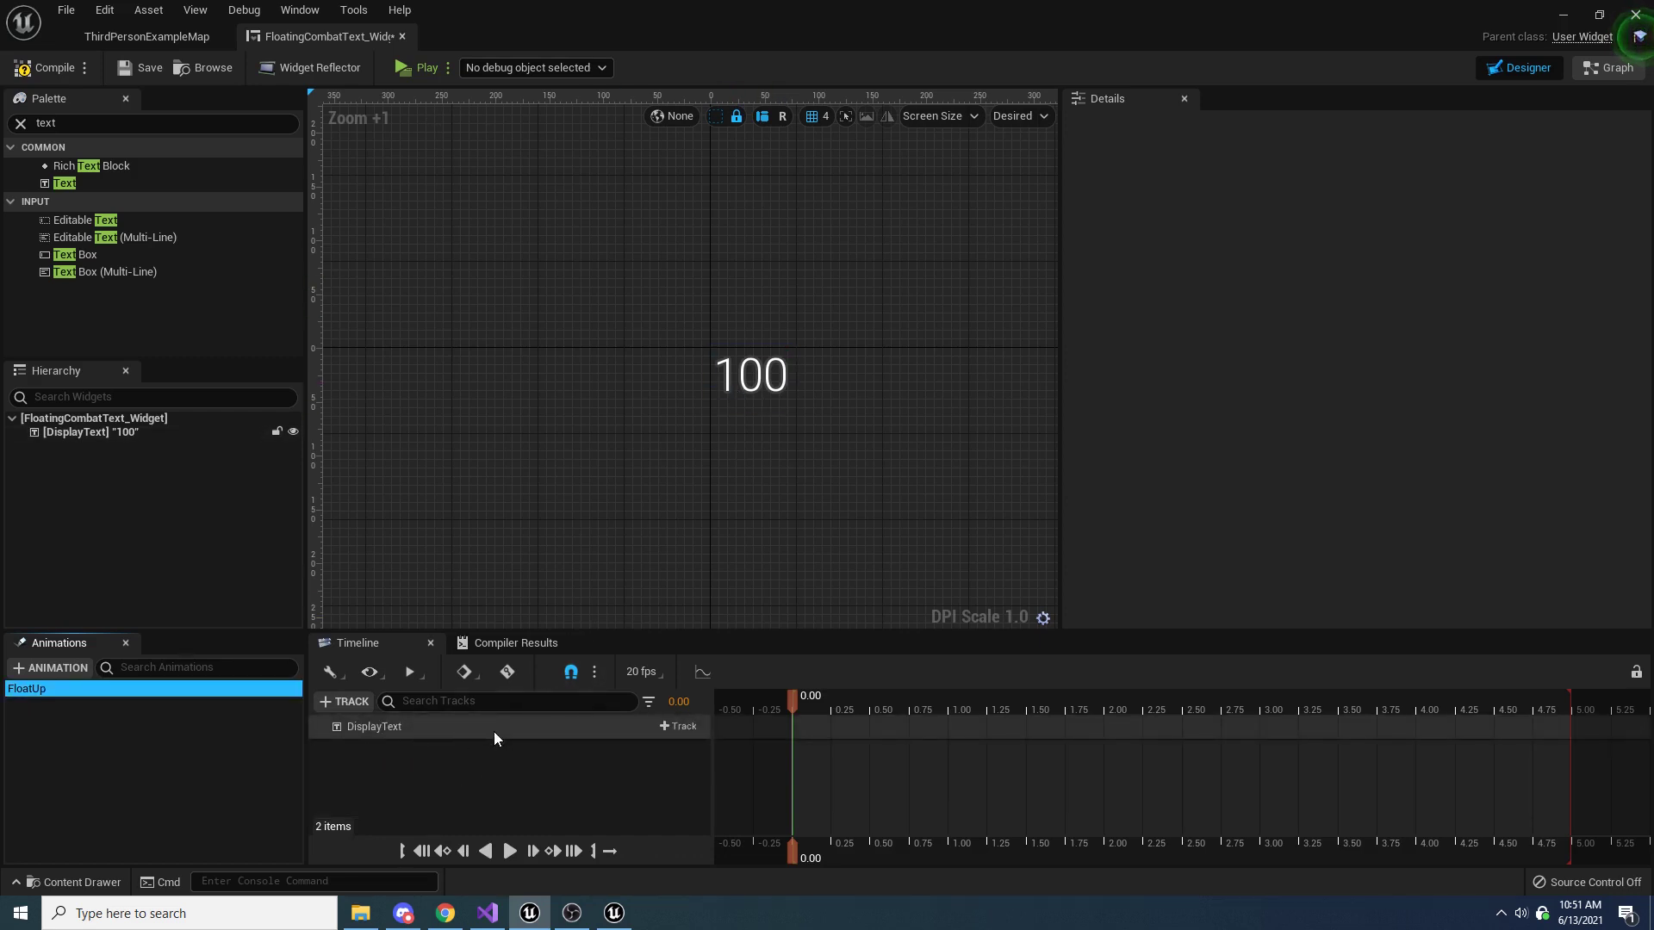
pyautogui.click(679, 726)
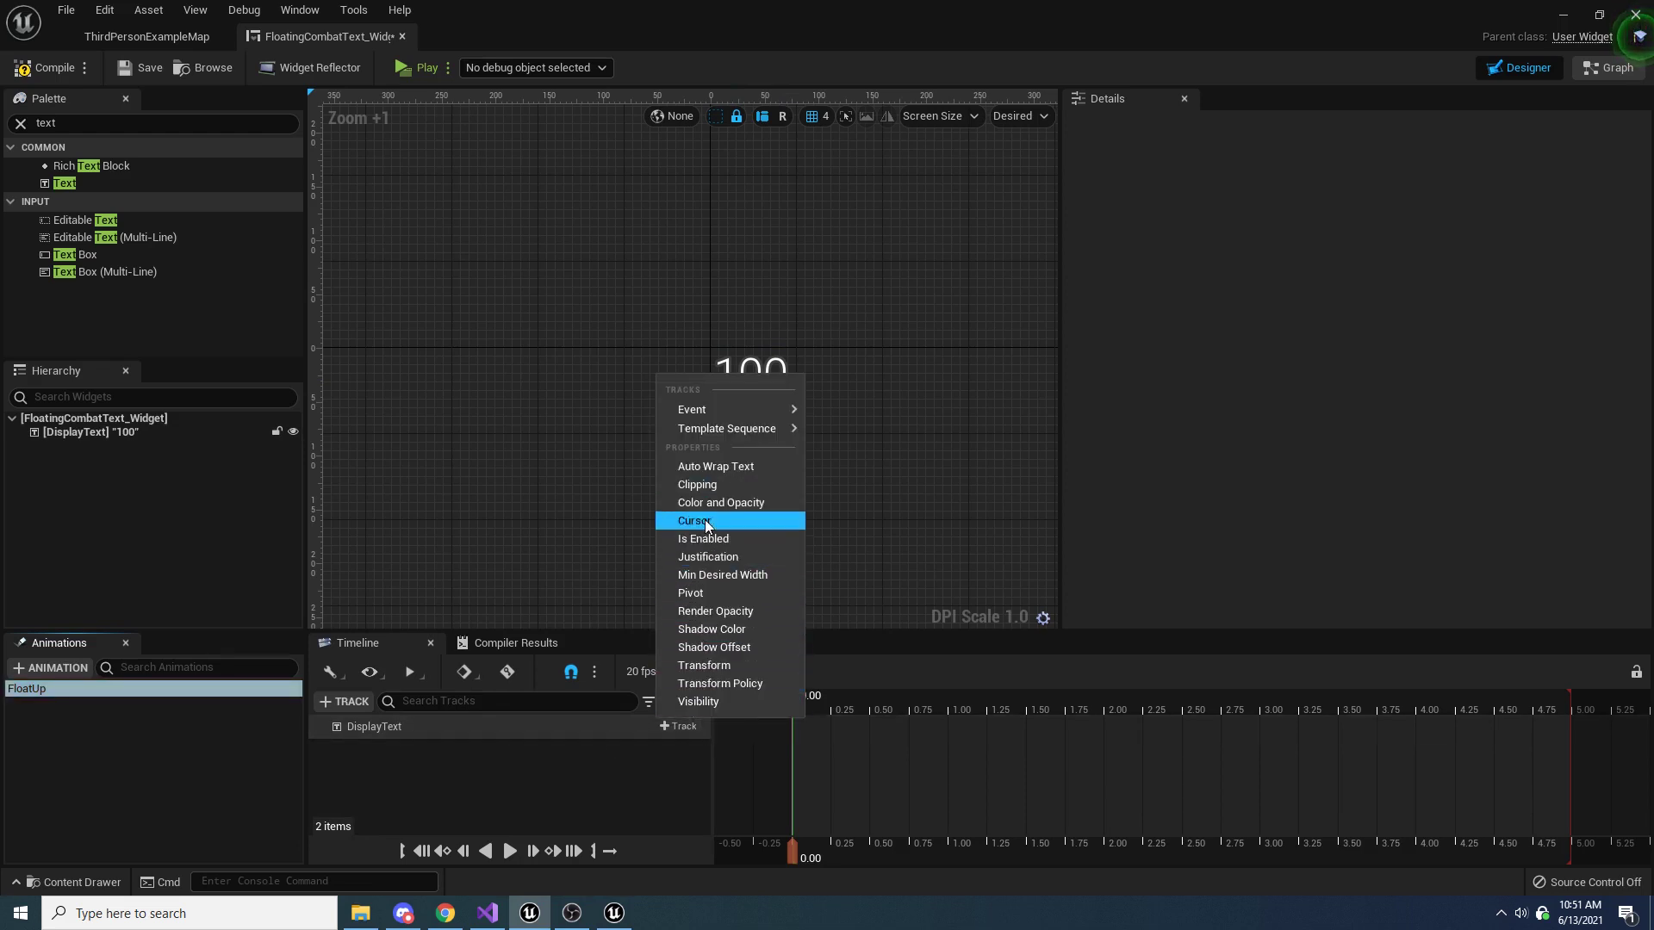
pyautogui.click(718, 613)
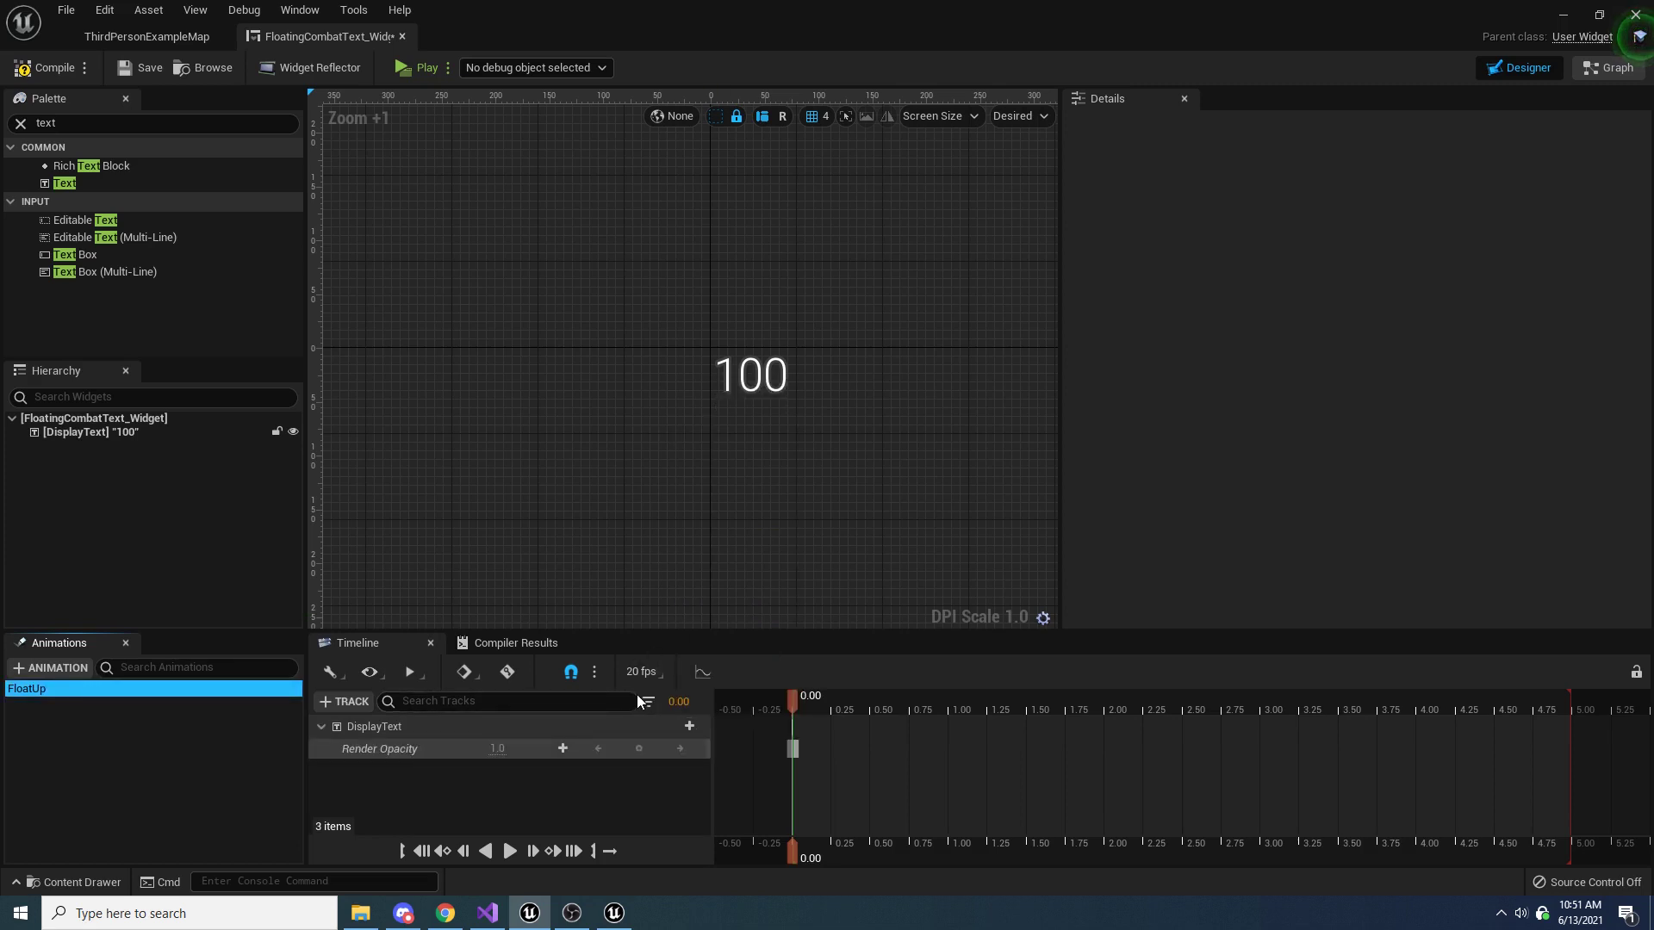
# Set DisplayText's Render Opacity to 1 at time 0.00 of the FloatUp animation
pyautogui.click(502, 749)
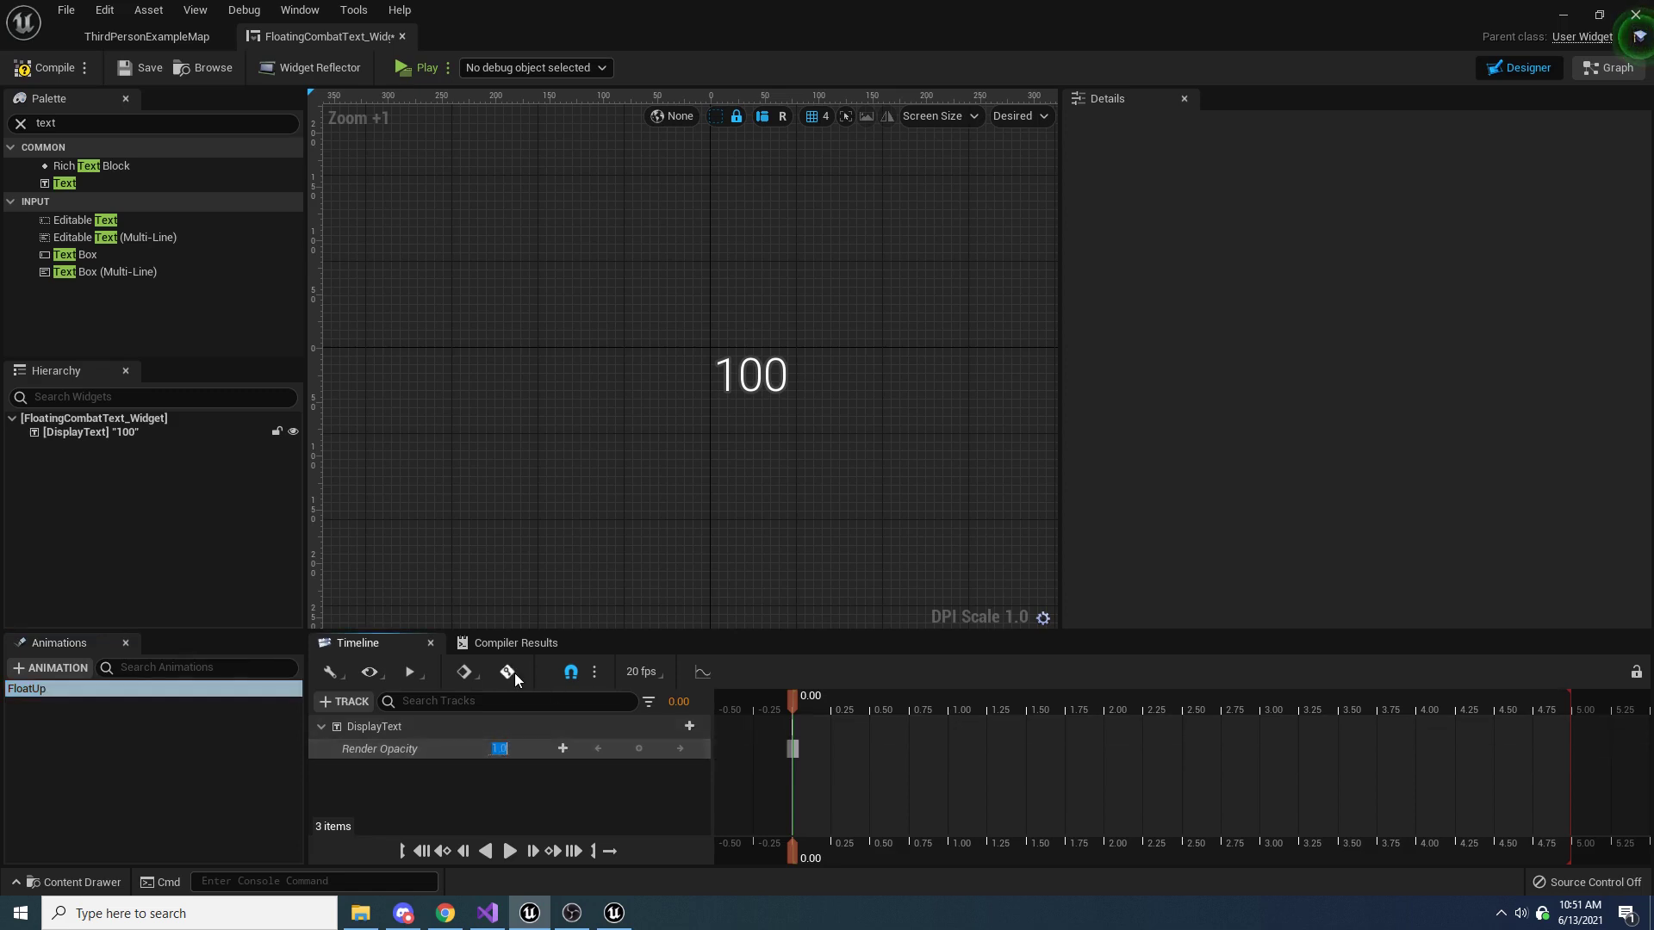
pyautogui.write('1')
pyautogui.press('Return')
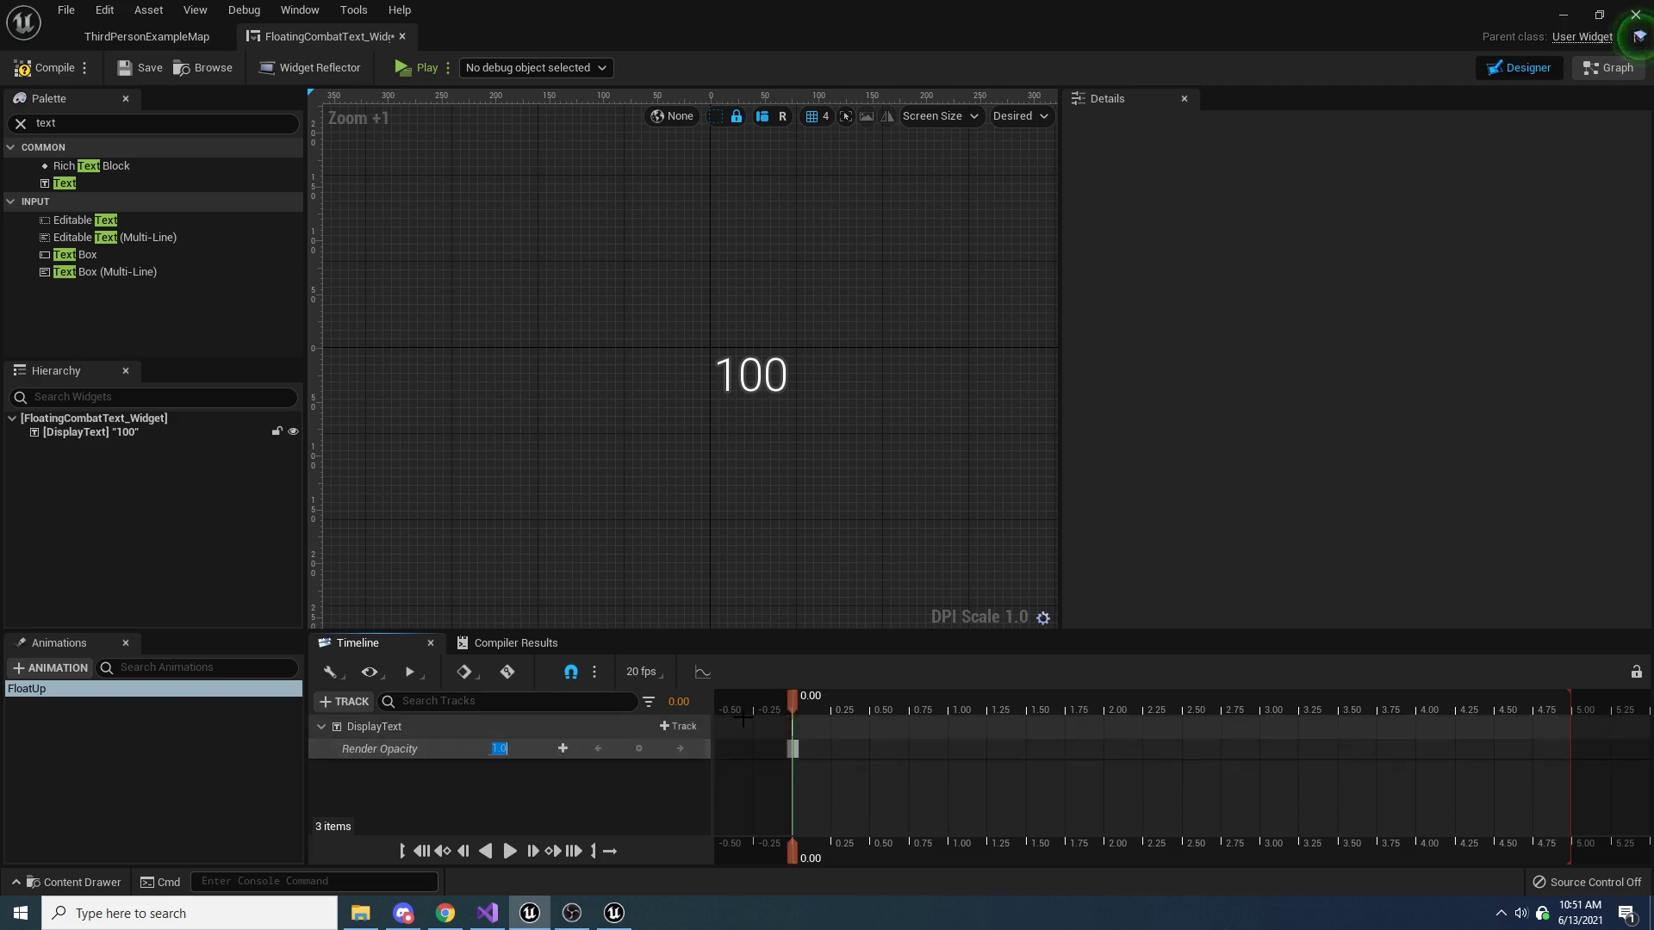
# Set DisplayText's Render Opacity to 0.9 at time 0.25 of the FloatUp animation
pyautogui.moveTo(791, 707); pyautogui.dragTo(831, 712)
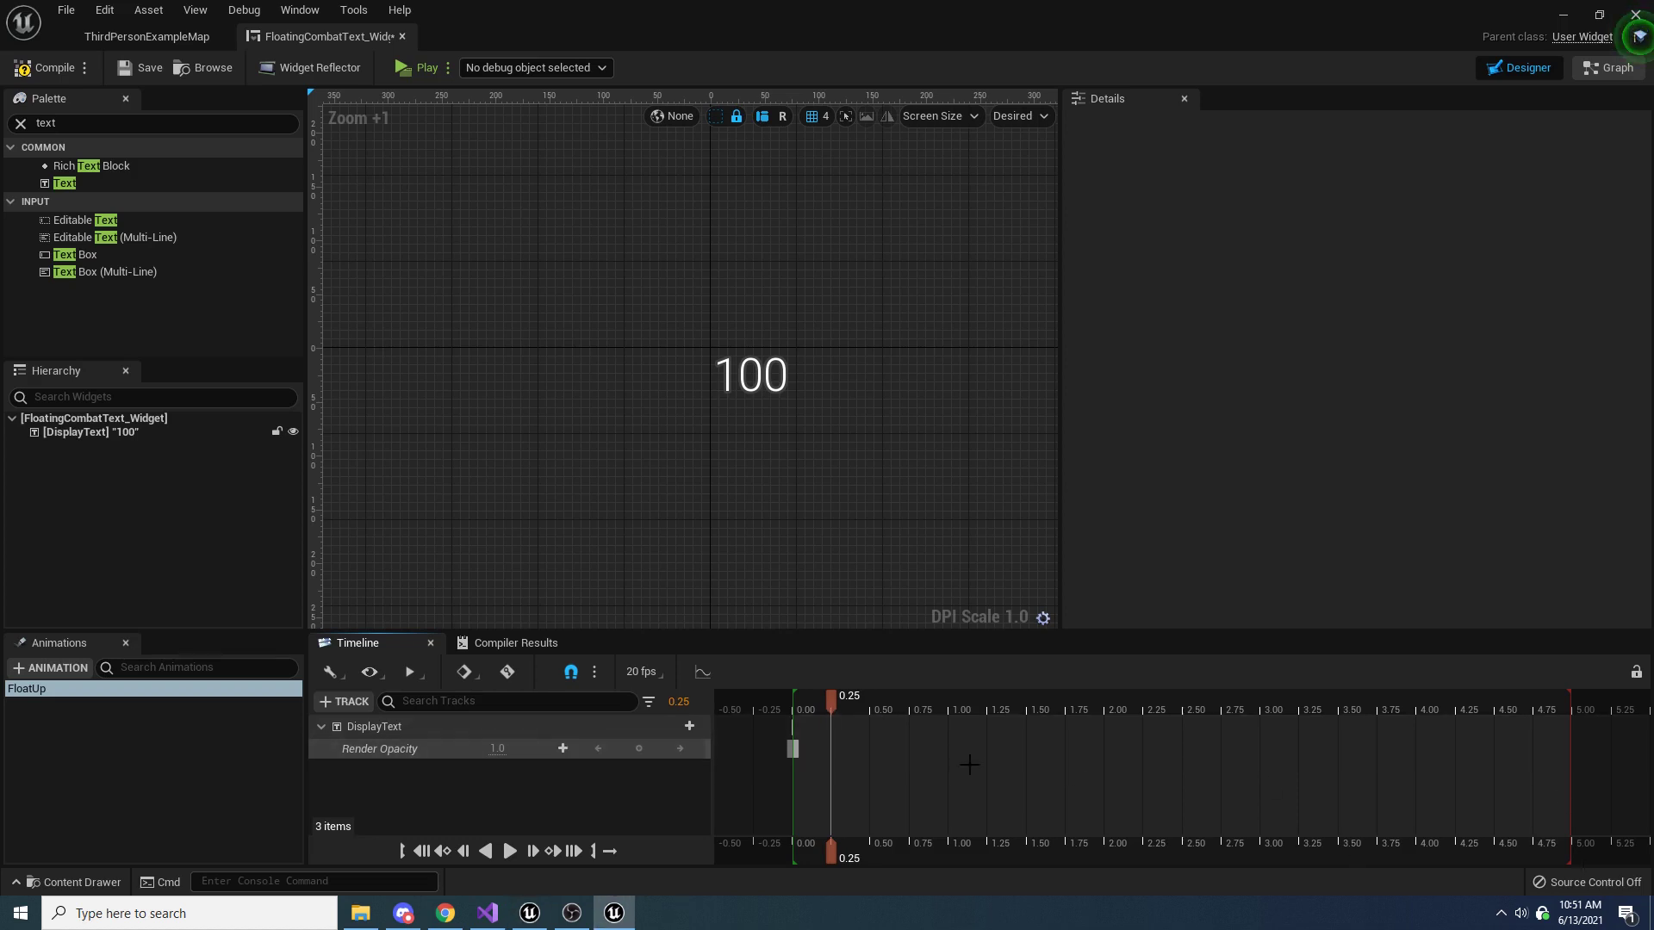
pyautogui.click(509, 749)
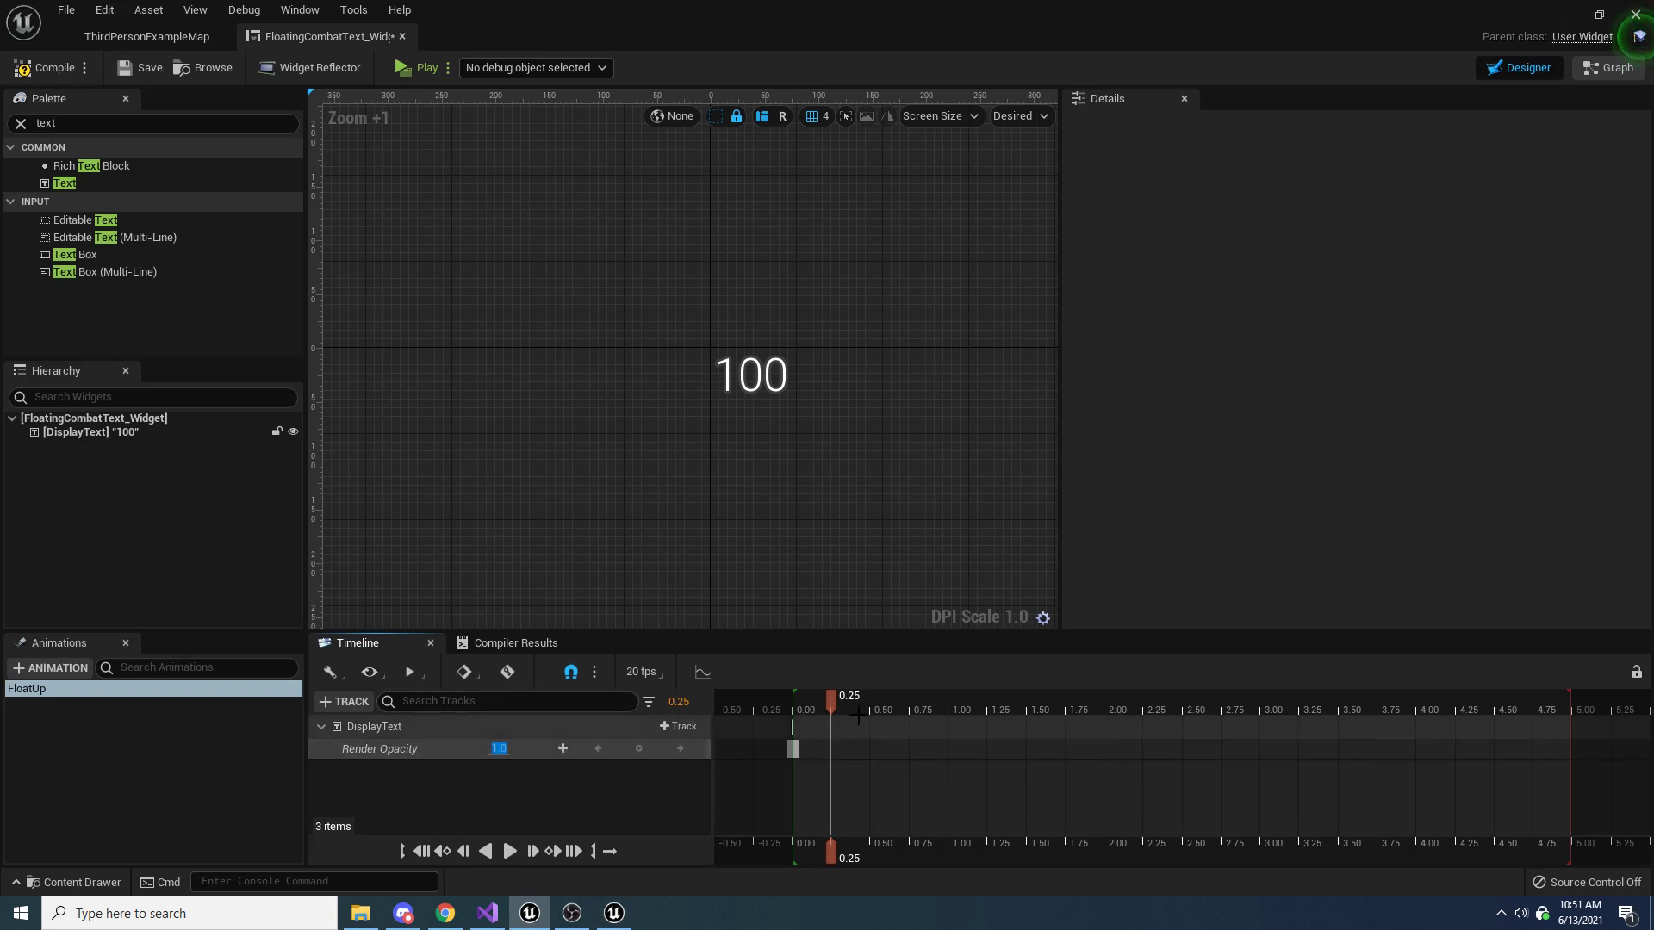
pyautogui.write('0.25')
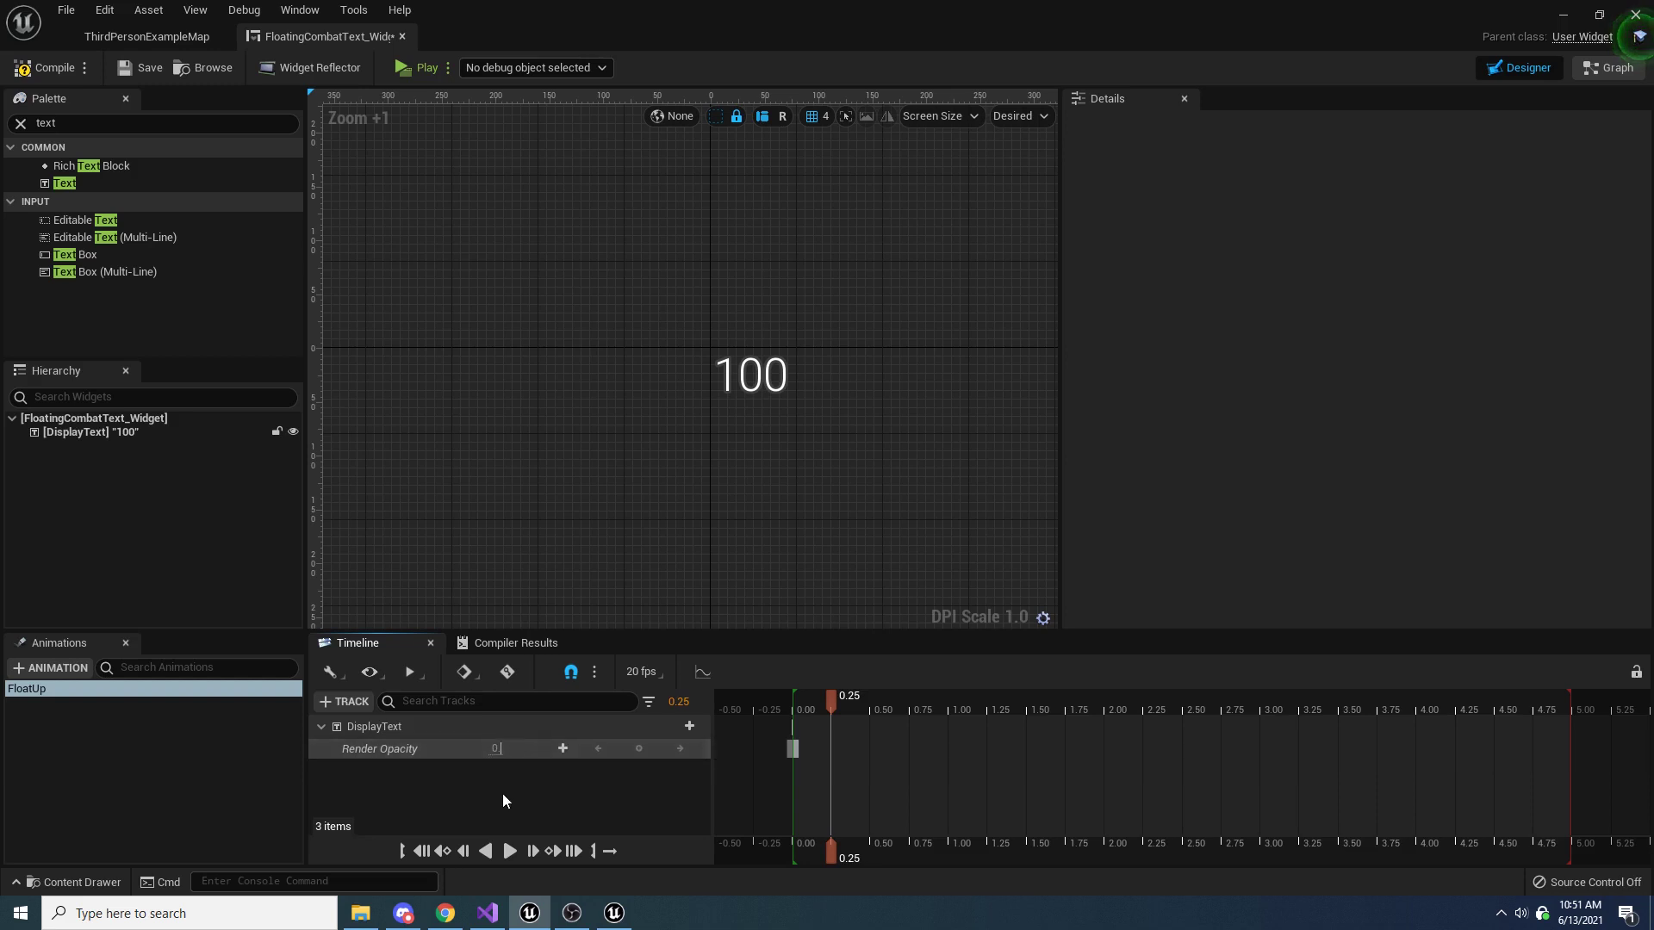
pyautogui.write('9')
pyautogui.press('Return')
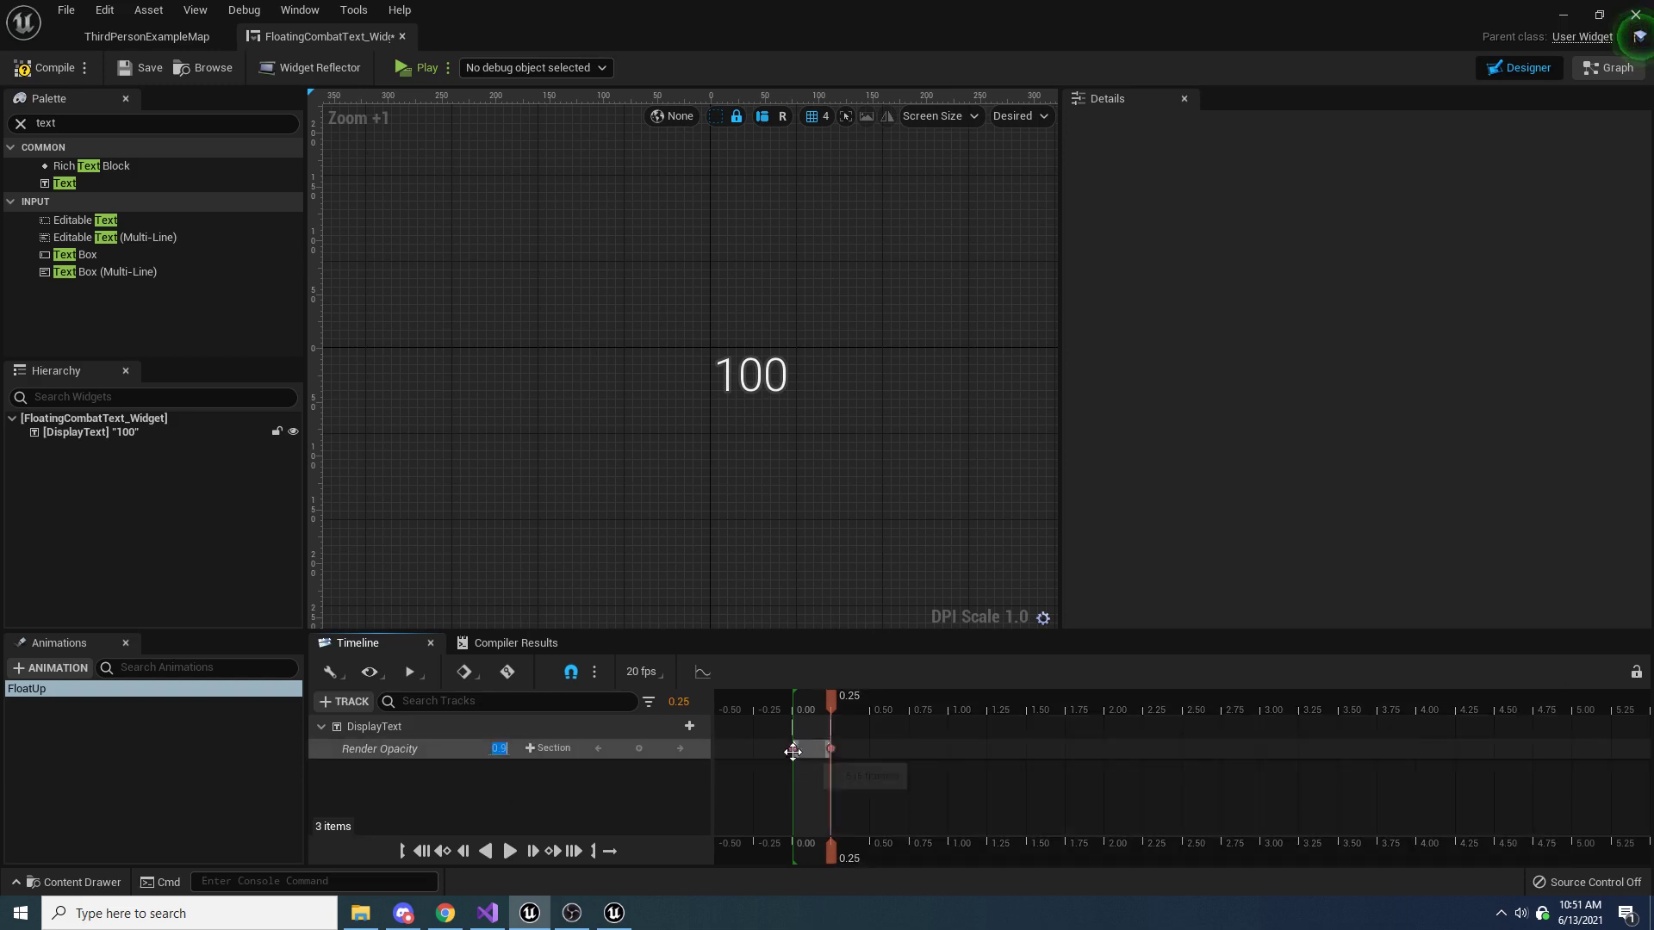
# Set the Render Opacity key at time 0.25 to 0.8 and scrub between 0.00 and 0.25 to check it
pyautogui.moveTo(830, 699)
pyautogui.mouseDown()
pyautogui.moveTo(792, 695)
pyautogui.moveTo(840, 700)
pyautogui.mouseUp()
pyautogui.click(496, 749)
pyautogui.write('0.8')
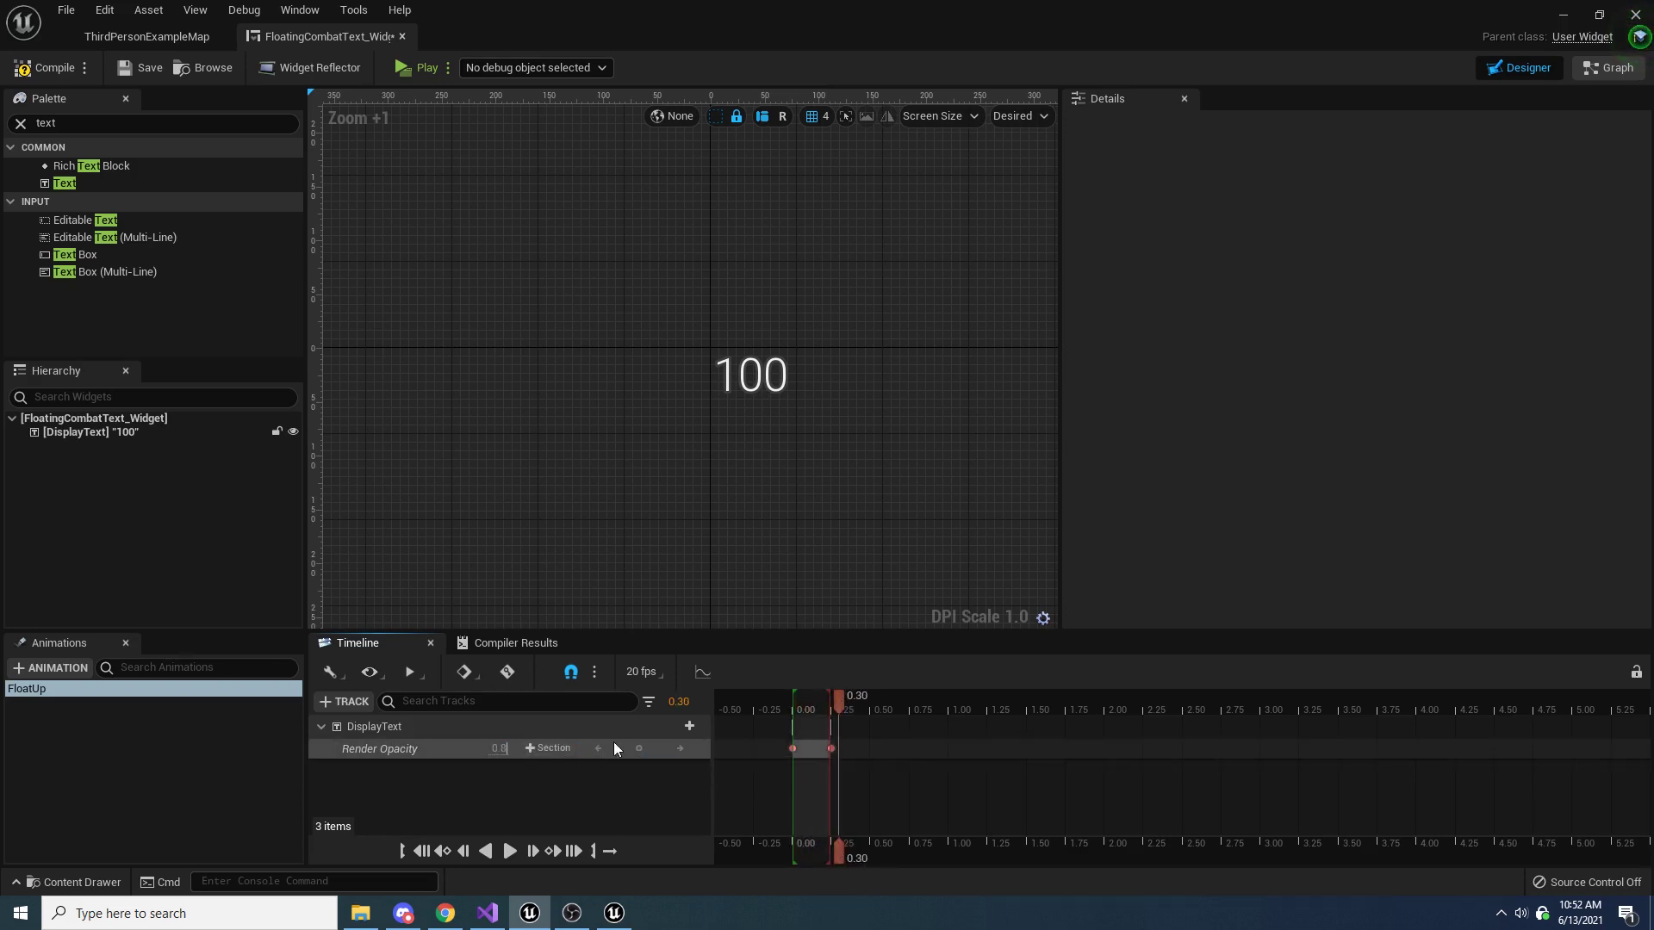
pyautogui.press('Return')
pyautogui.moveTo(837, 699)
pyautogui.mouseDown()
pyautogui.moveTo(815, 696)
pyautogui.moveTo(832, 700)
pyautogui.mouseUp()
pyautogui.hotkey('ctrl', 'z')
pyautogui.click(505, 747)
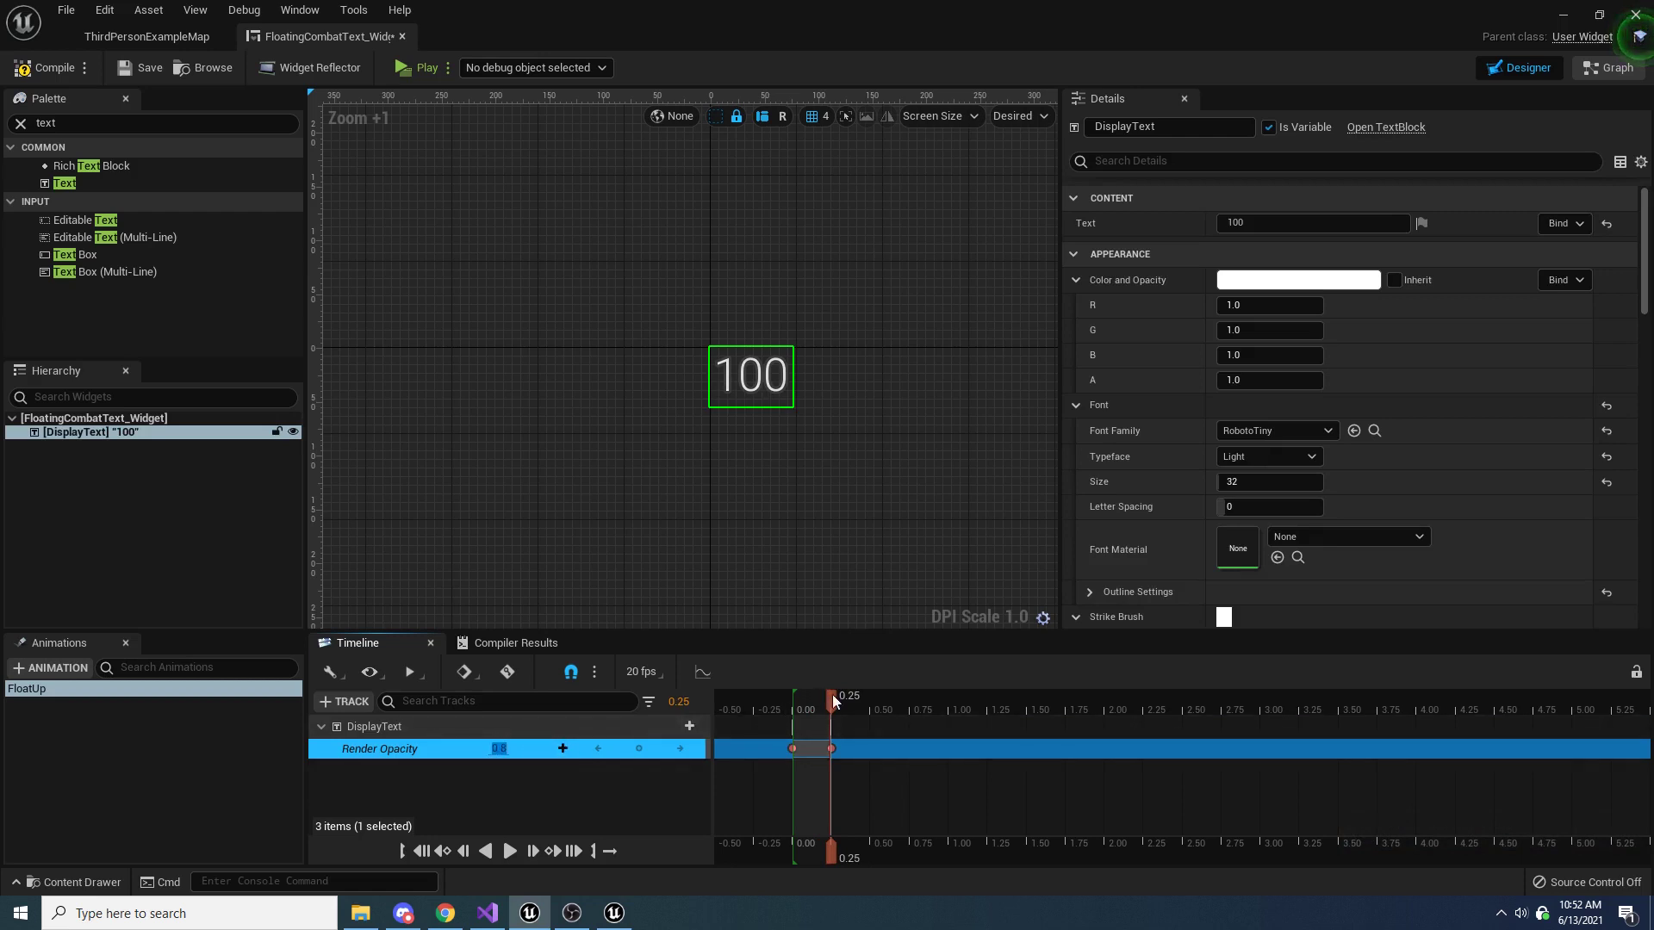
pyautogui.moveTo(832, 694); pyautogui.dragTo(793, 700)
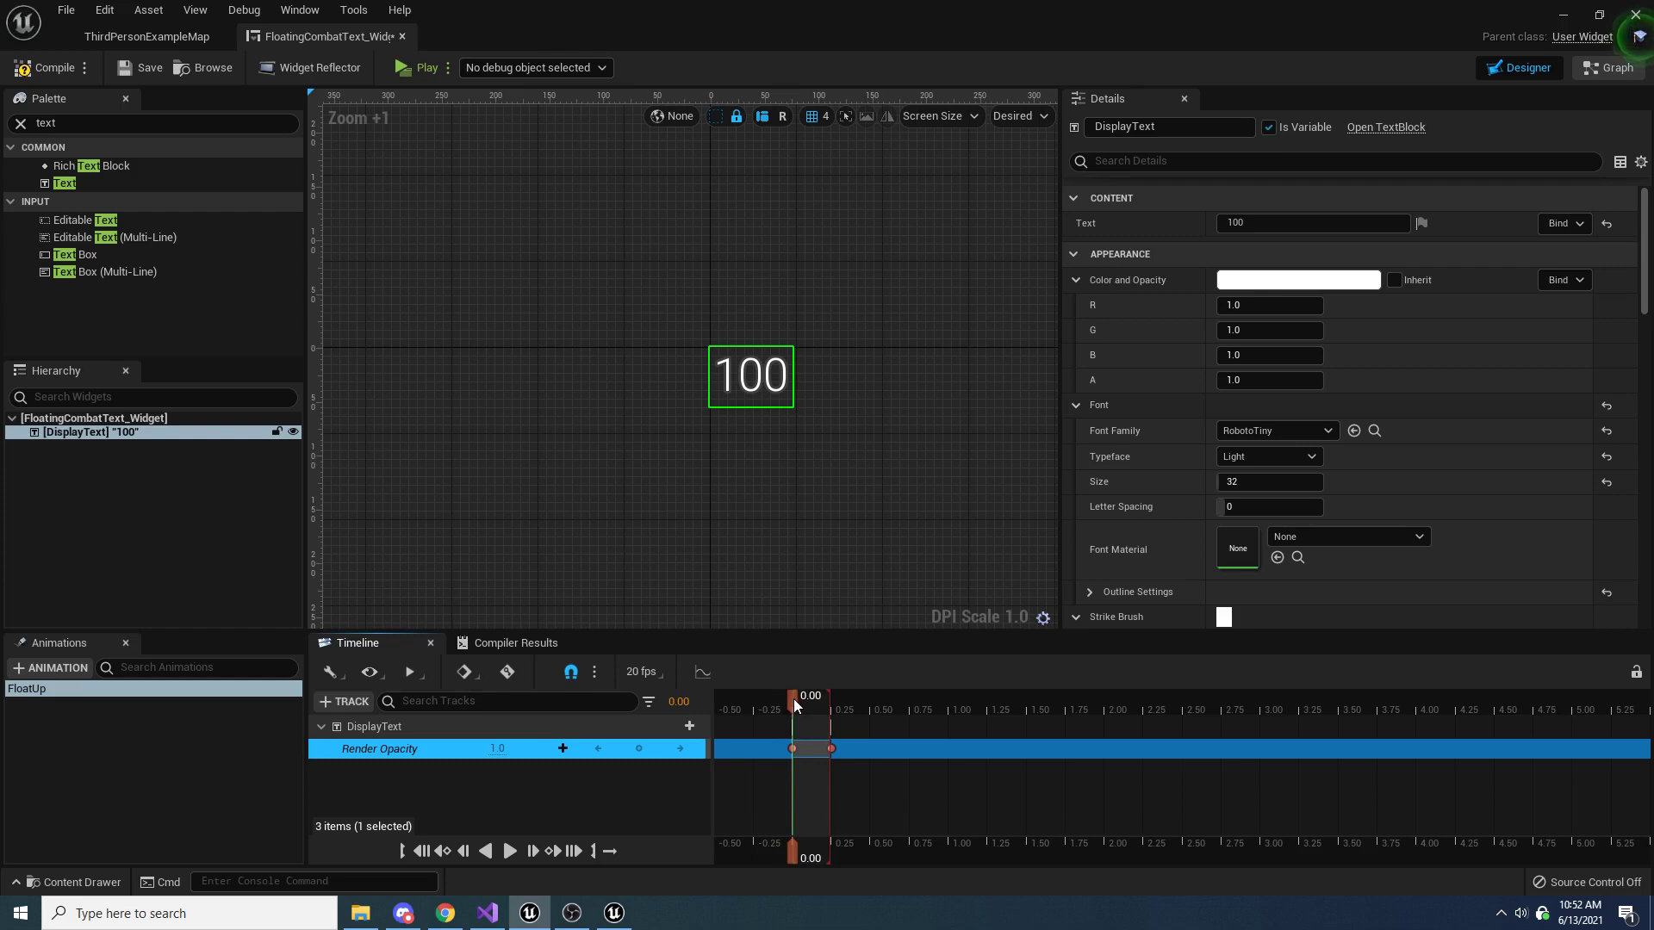
pyautogui.moveTo(796, 700); pyautogui.dragTo(832, 700)
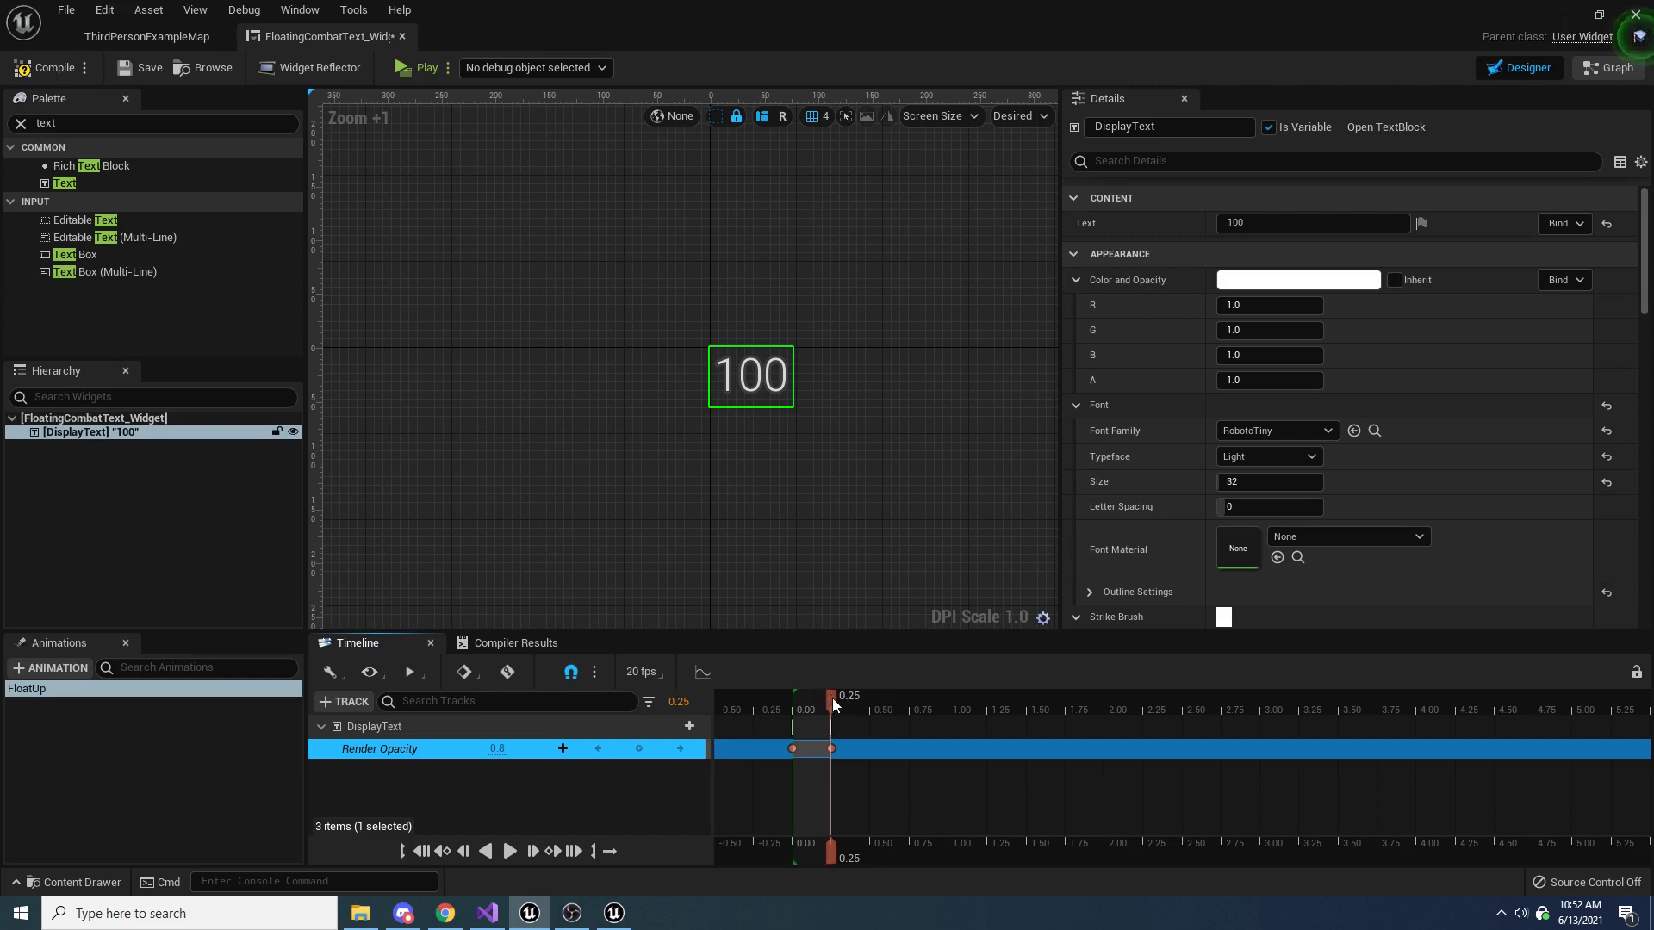
# Set DisplayText's Render Opacity to 0.8 at time 1.00 of the FloatUp animation
pyautogui.moveTo(831, 698); pyautogui.dragTo(947, 687)
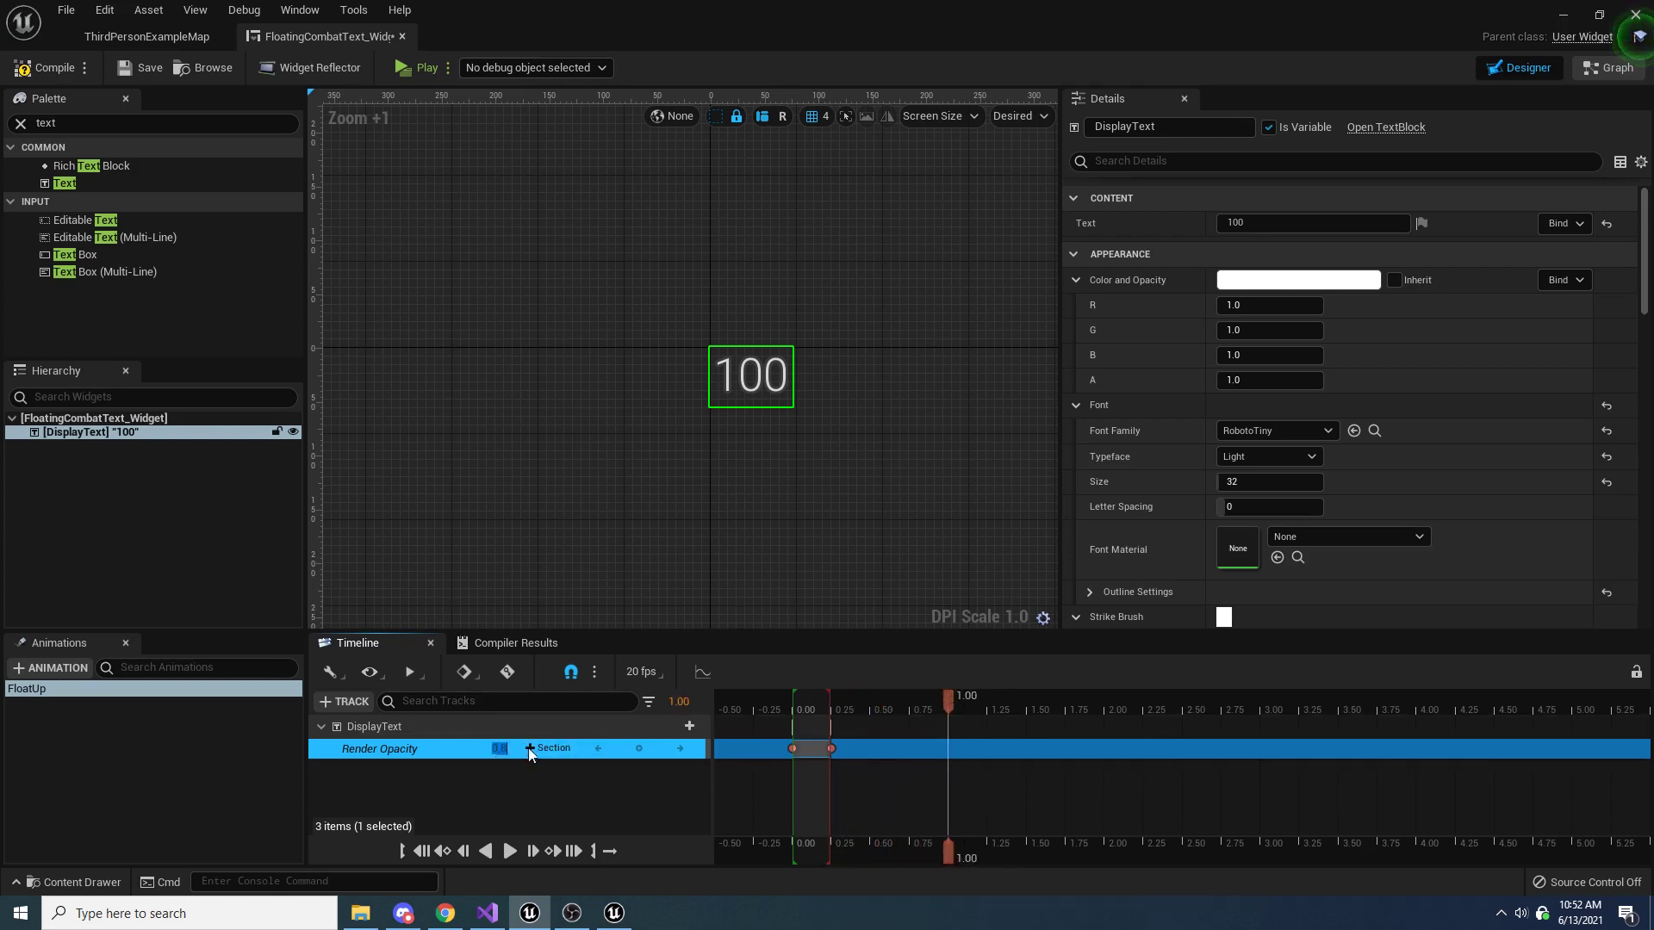
pyautogui.write('0.8')
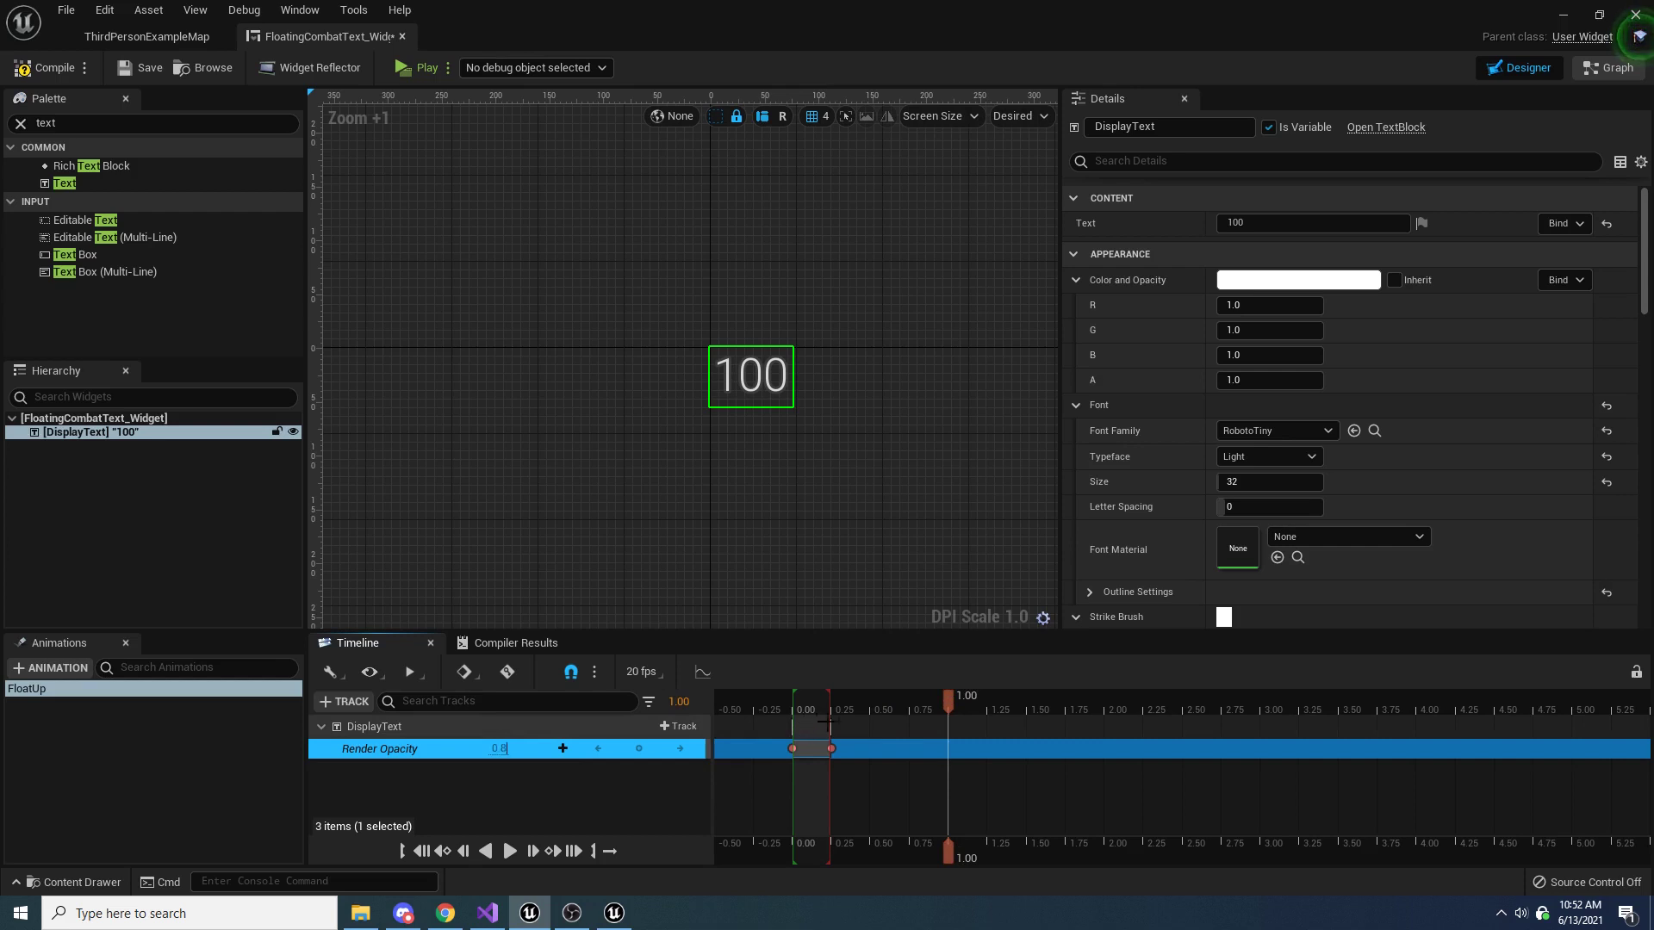
pyautogui.press('Return')
# Set DisplayText's Render Opacity to 0 at time 1.50 and play the FloatUp animation to preview the fade
pyautogui.moveTo(947, 700); pyautogui.dragTo(1024, 698)
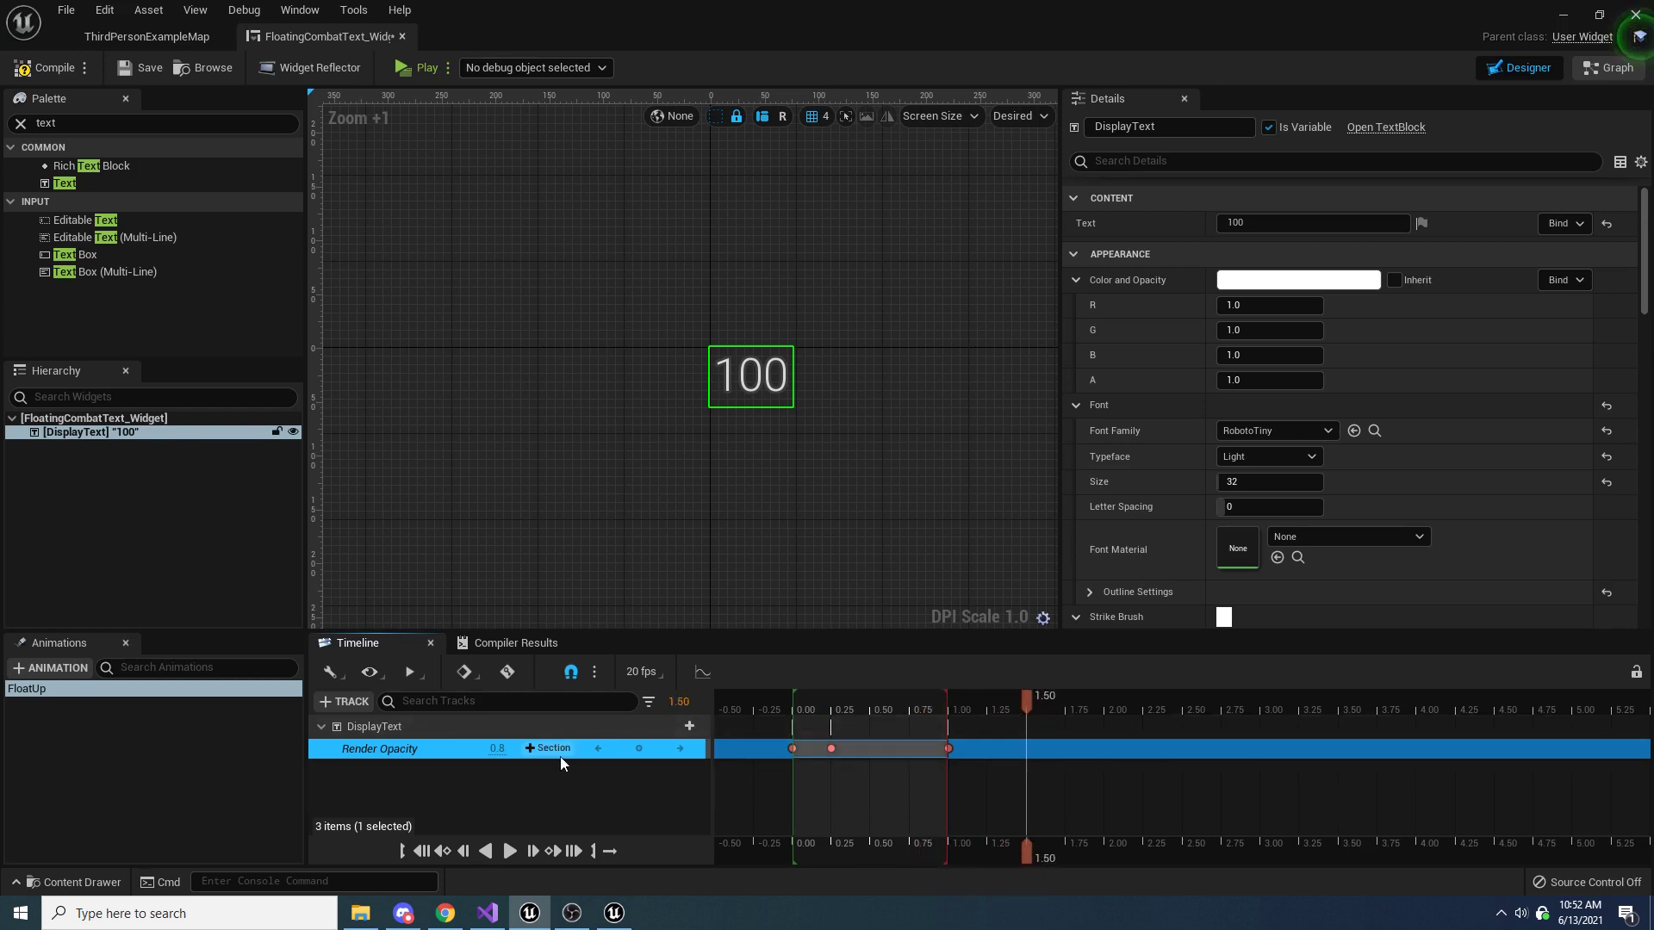
pyautogui.click(498, 748)
pyautogui.write('0')
pyautogui.press('Return')
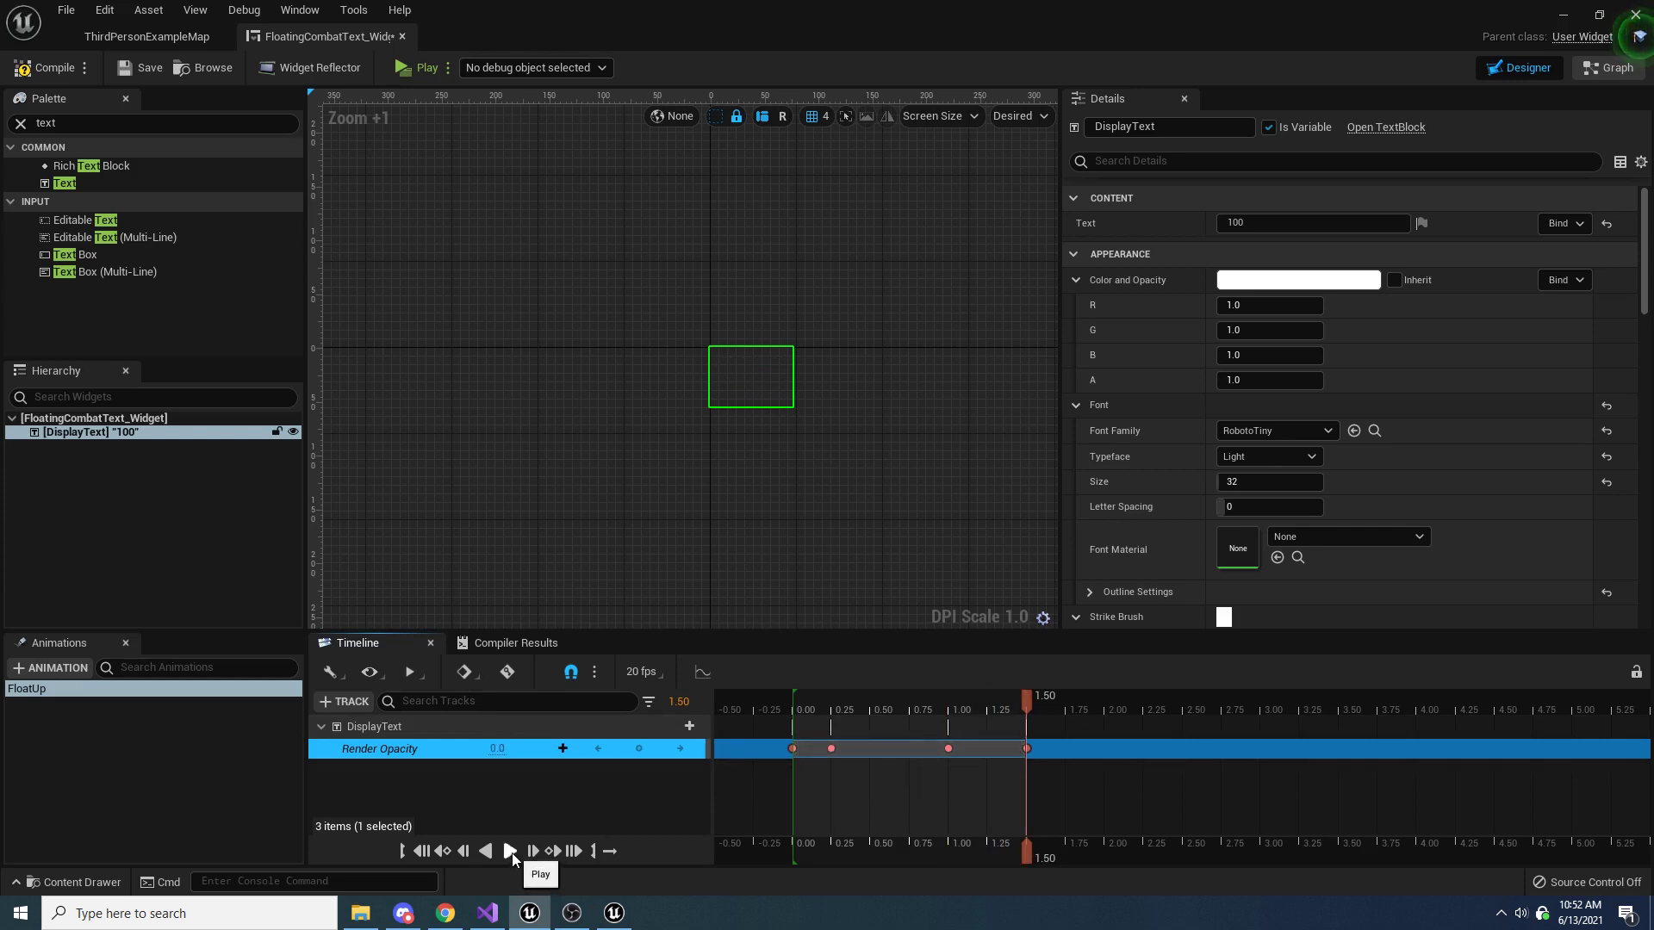
pyautogui.click(510, 851)
pyautogui.click(513, 853)
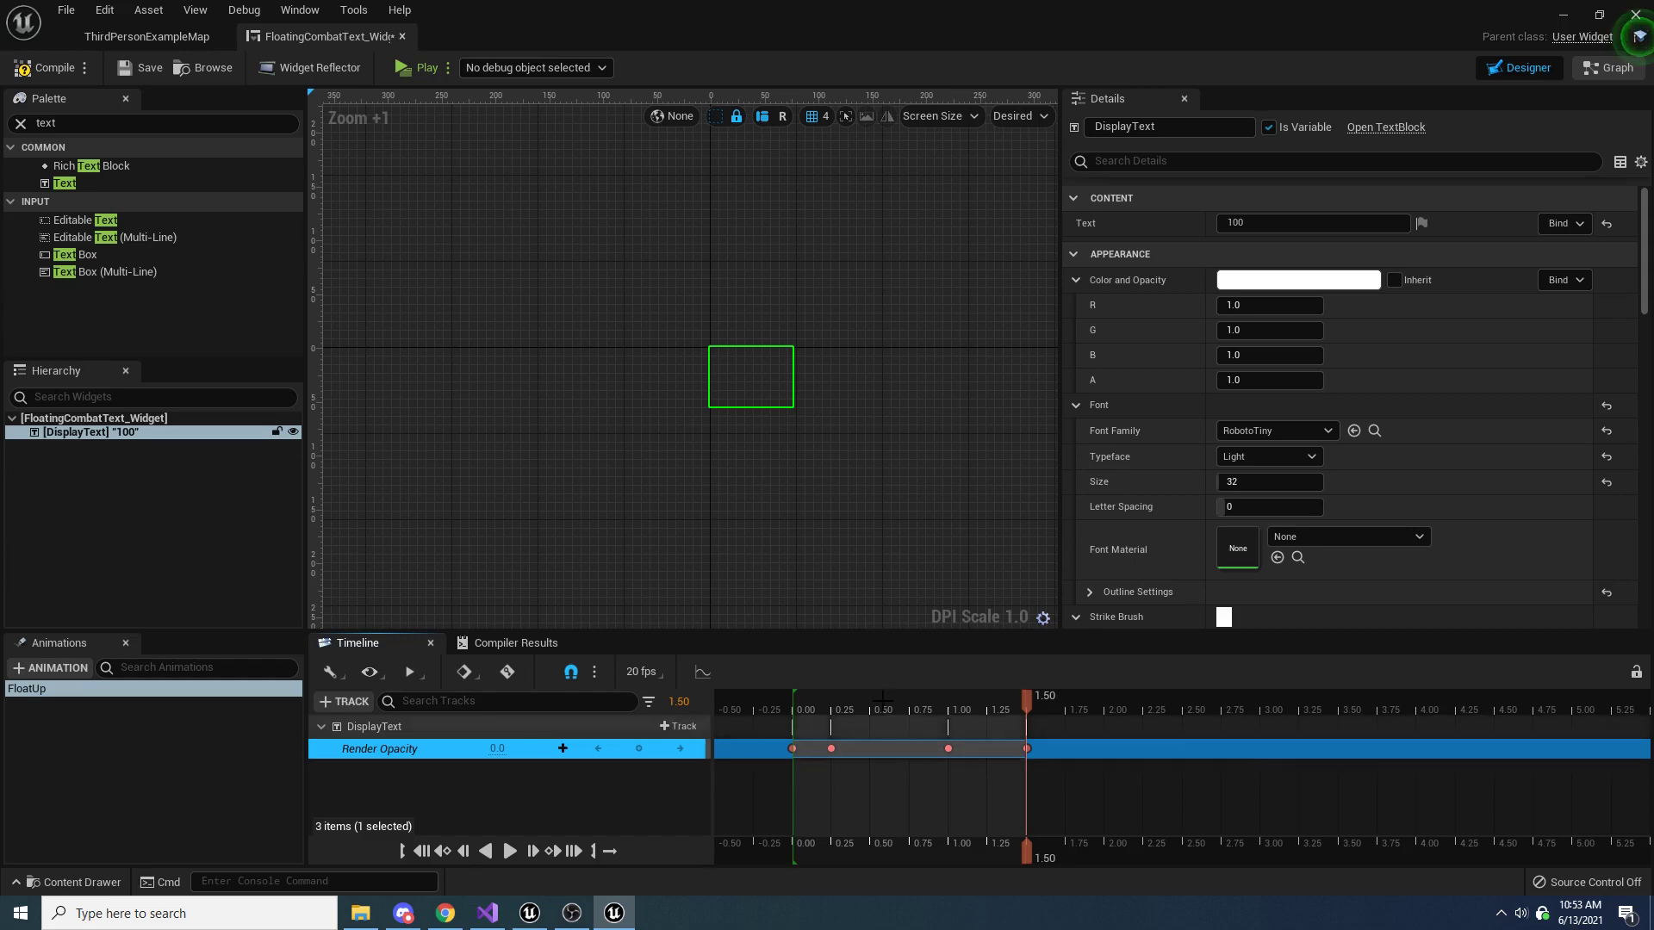
# Return to time 0.00, add a Transform track to DisplayText, and expand its Translation channels
pyautogui.moveTo(1025, 701); pyautogui.dragTo(789, 699)
pyautogui.click(680, 726)
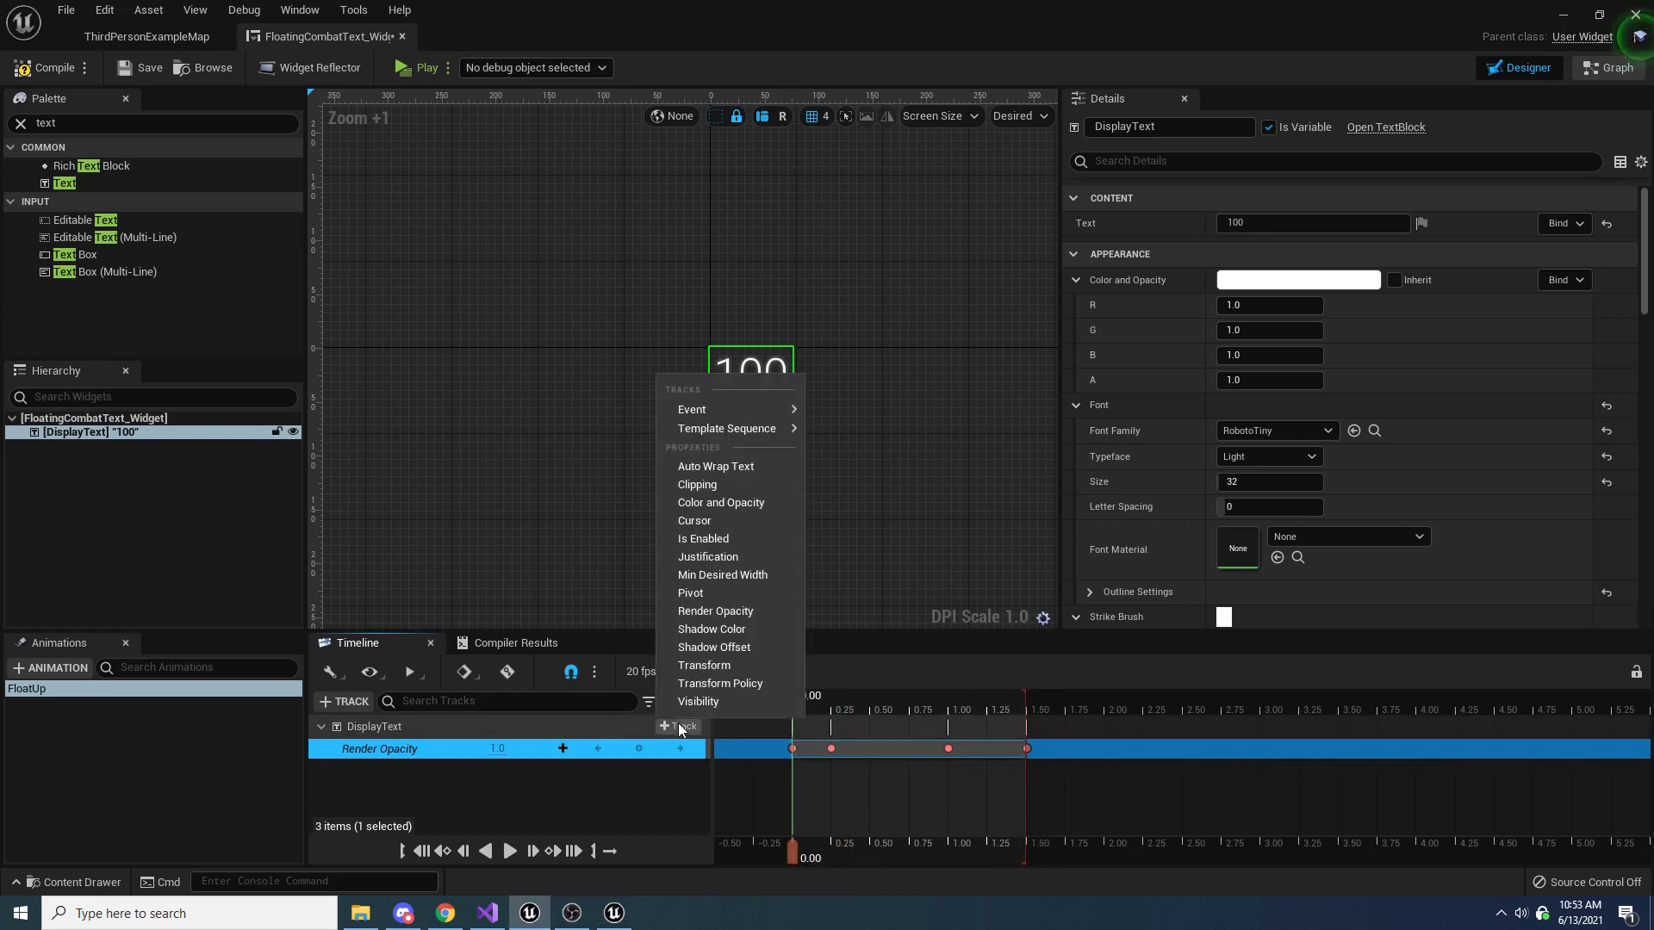
pyautogui.click(716, 665)
pyautogui.click(329, 767)
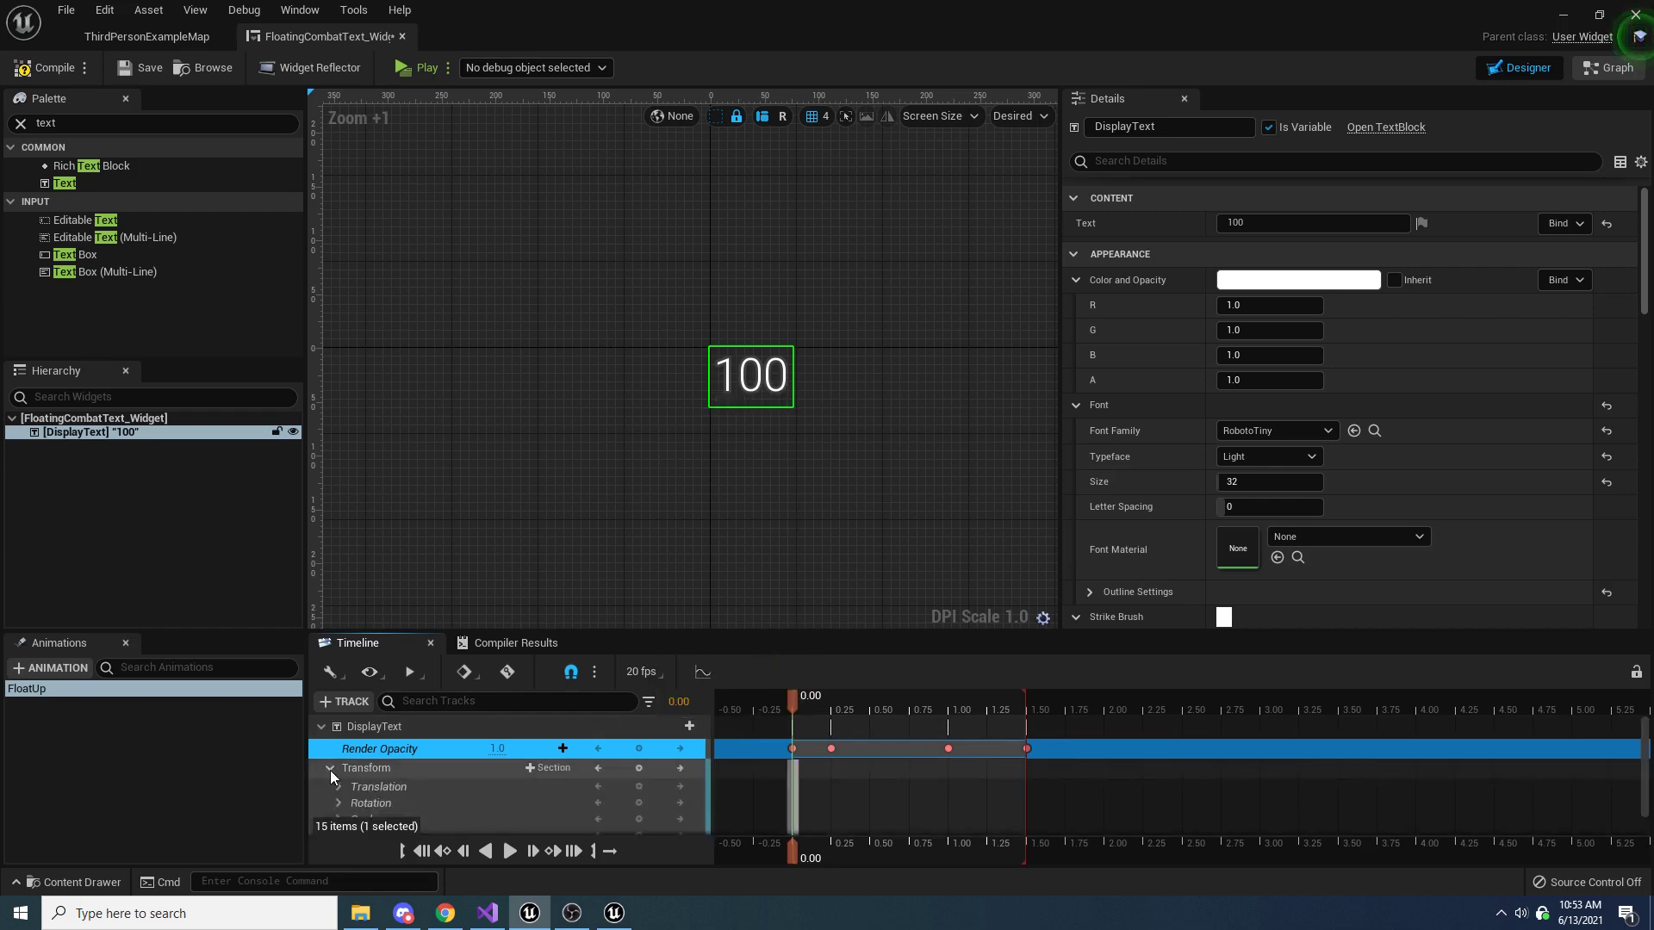
pyautogui.scroll(-1, 334, 764)
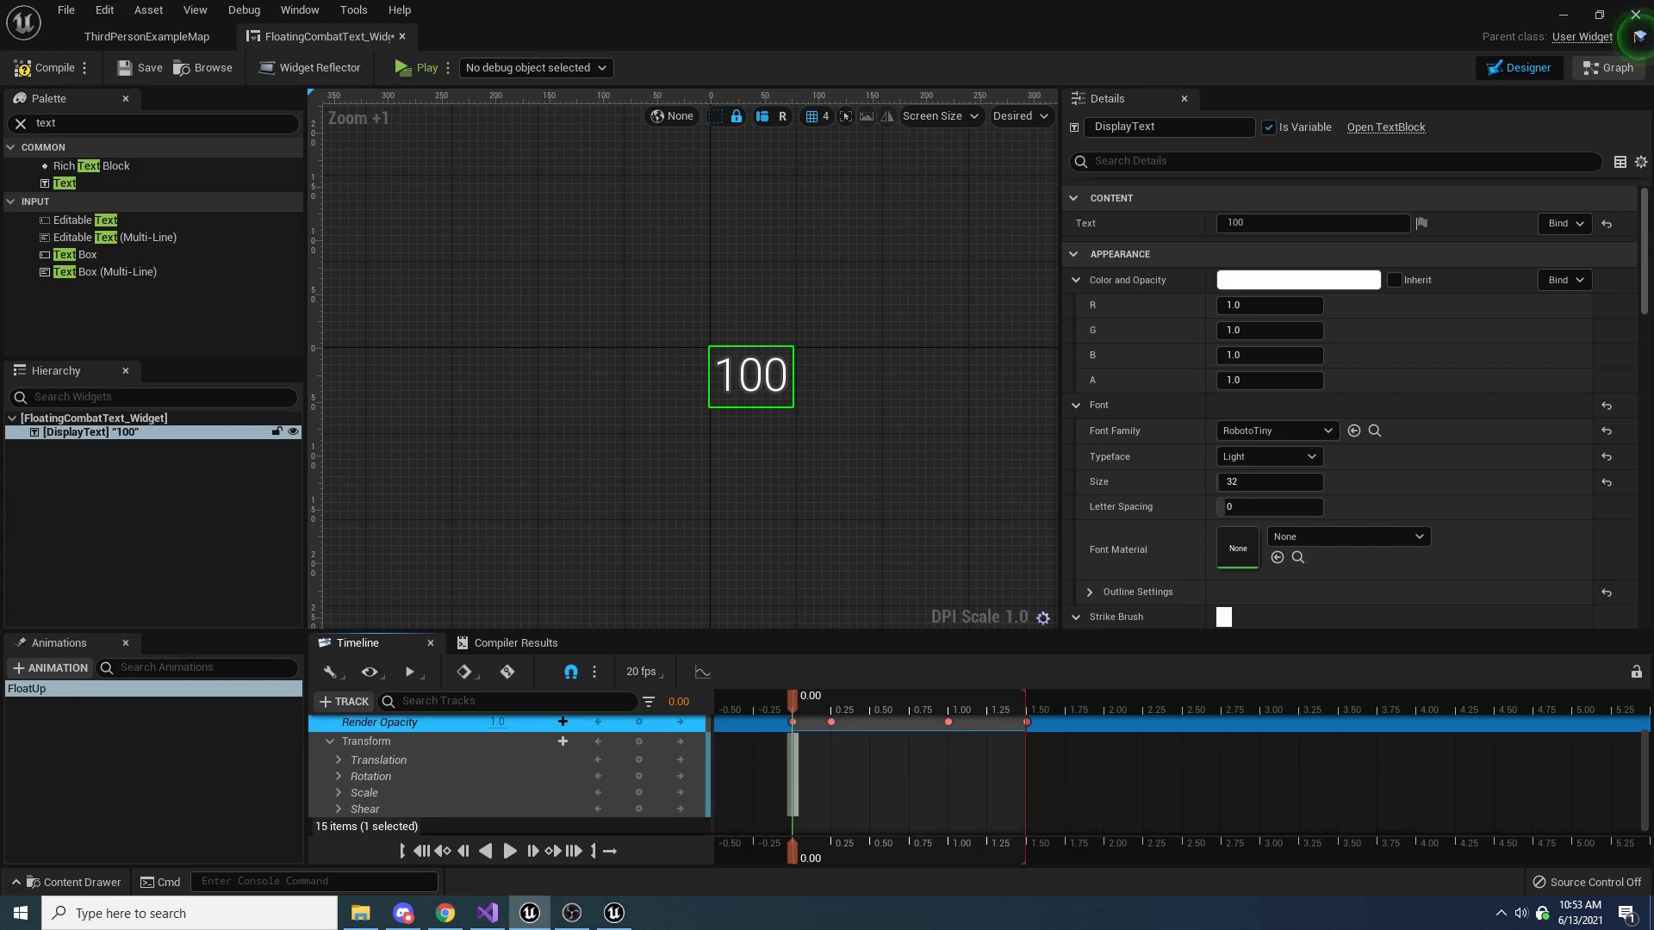
pyautogui.click(338, 760)
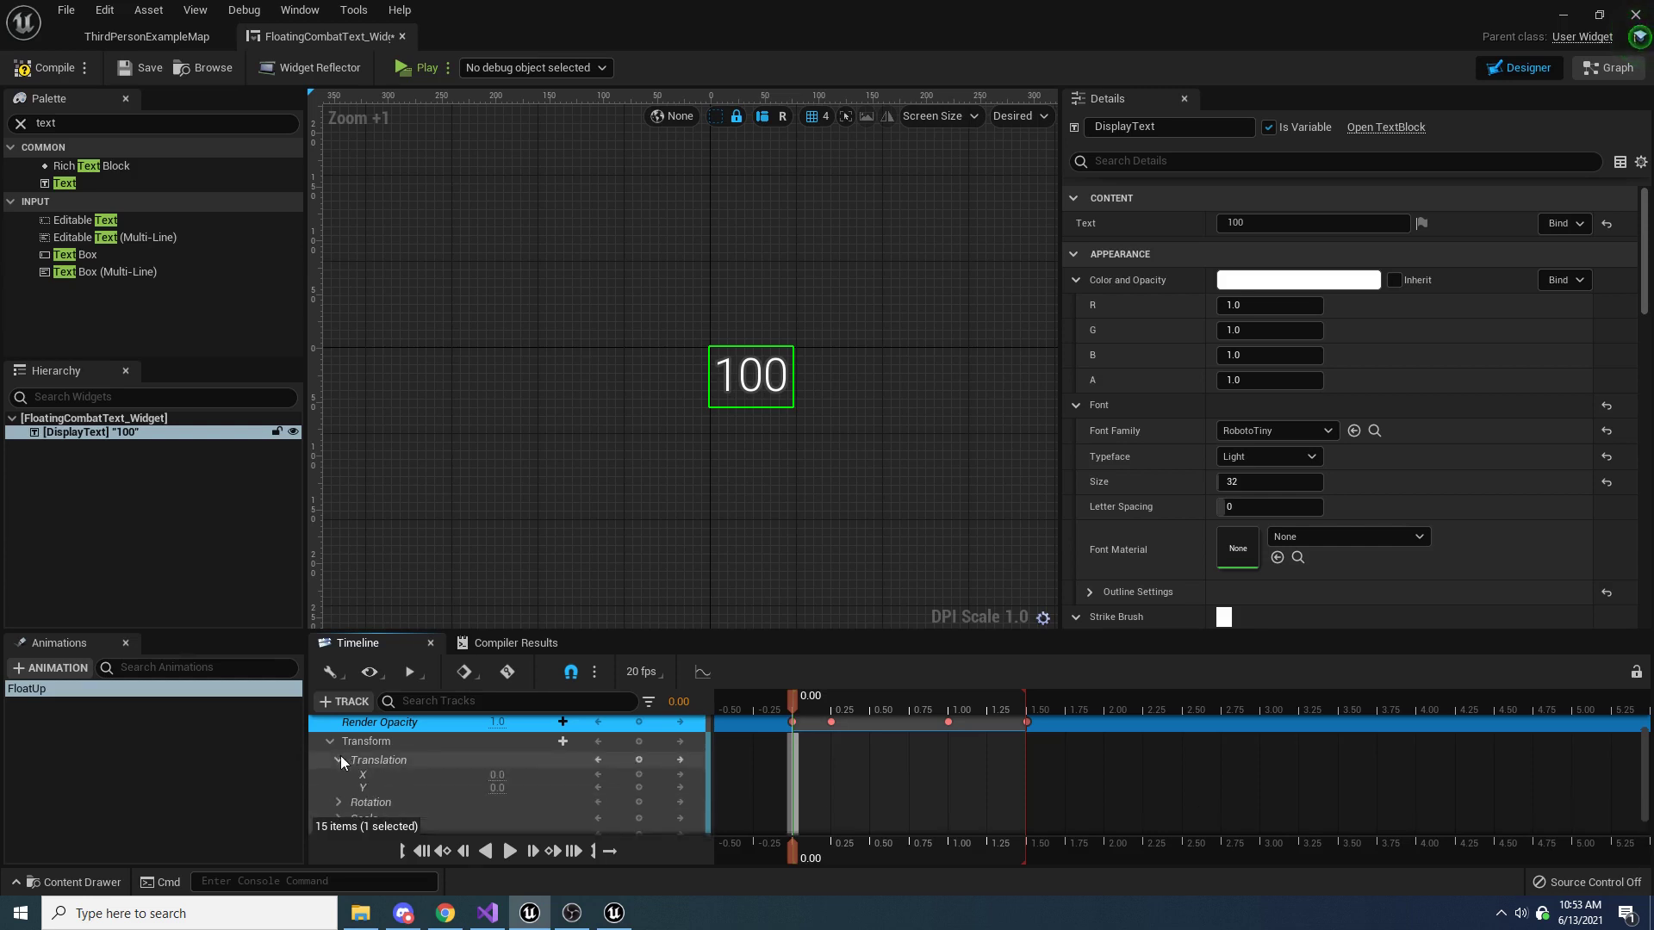
pyautogui.click(493, 787)
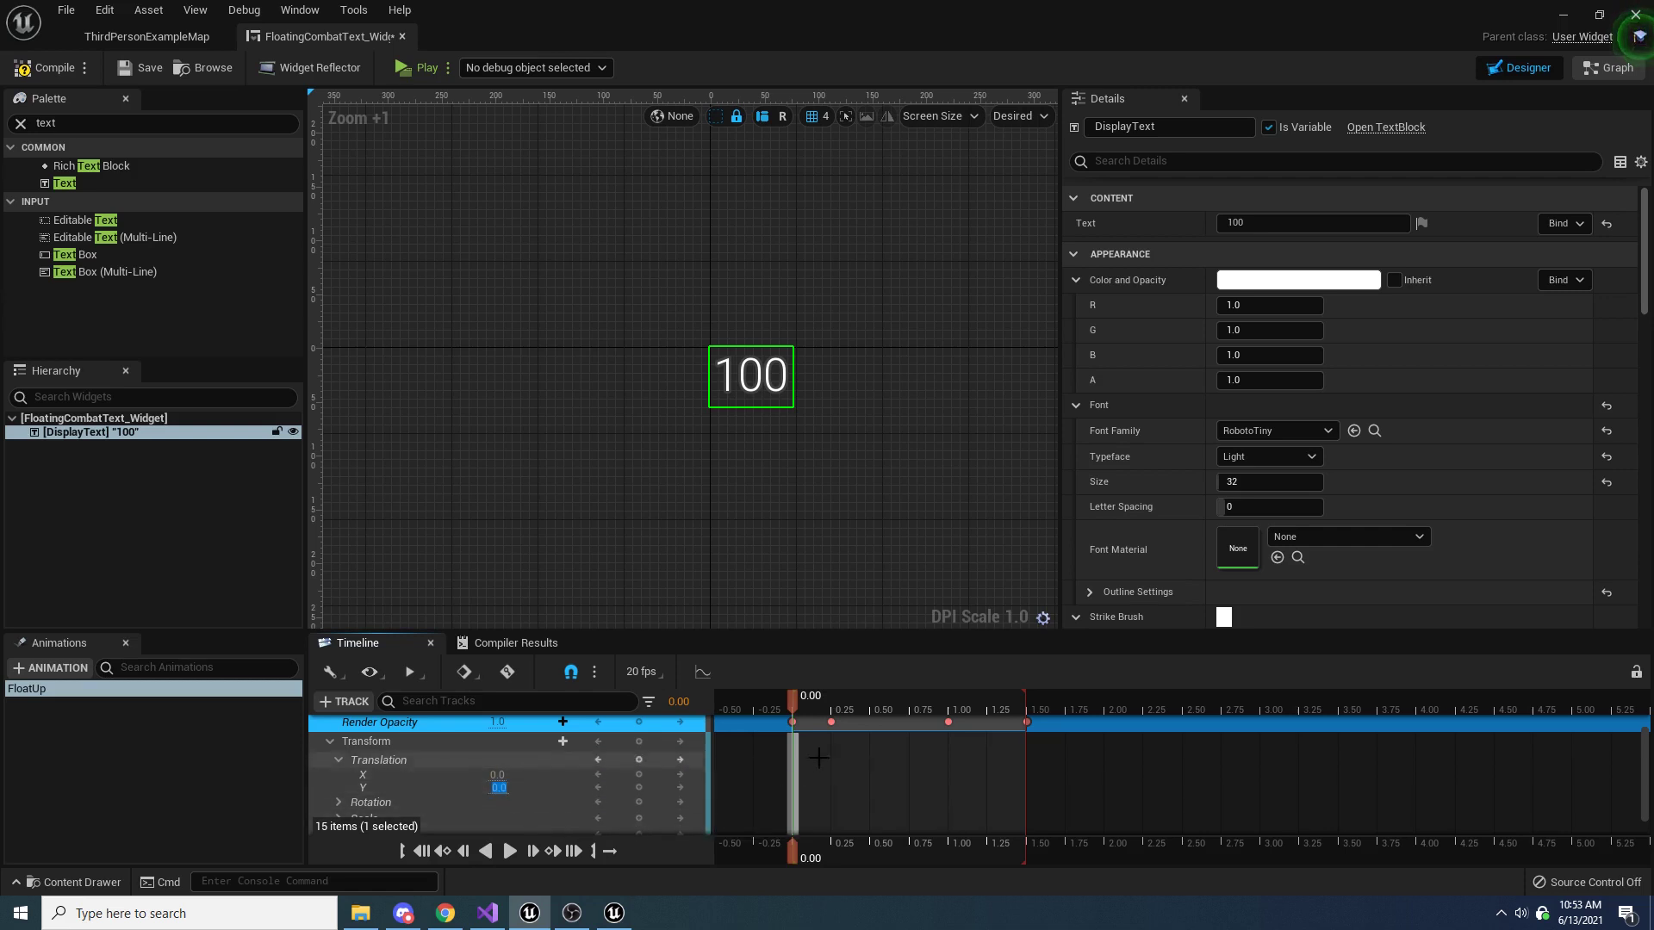
# Set DisplayText's Translation Y to -70 at time 1.50 and scrub back through the animation to check the upward movement
pyautogui.moveTo(789, 701); pyautogui.dragTo(1031, 711)
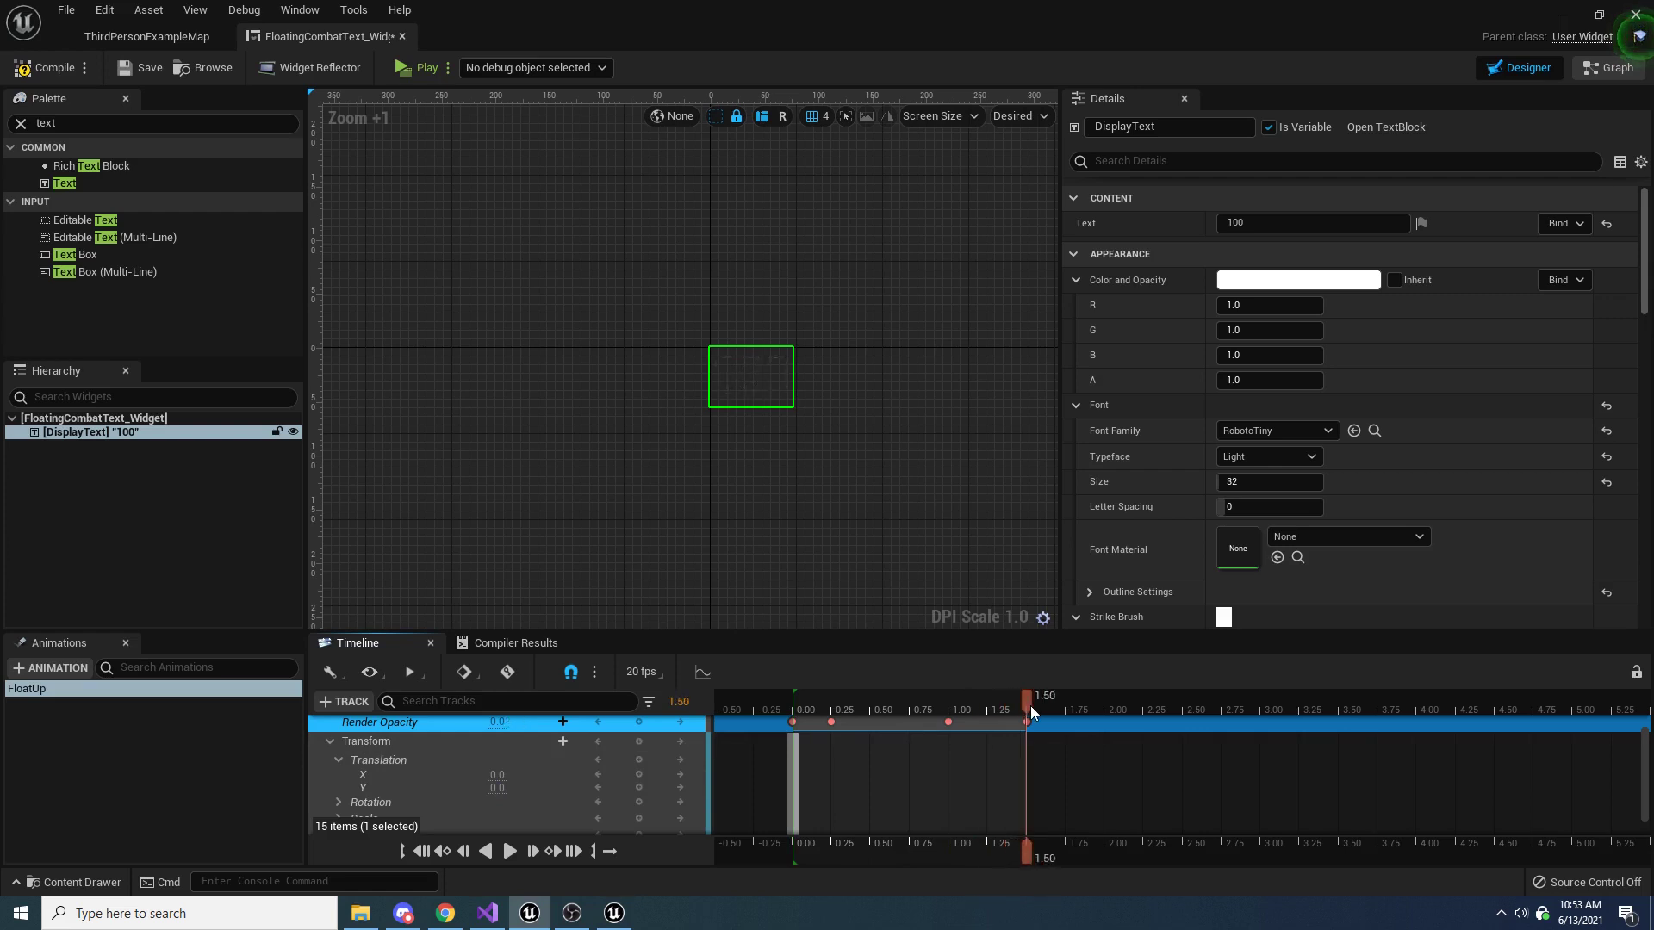
pyautogui.click(497, 787)
pyautogui.write('-70')
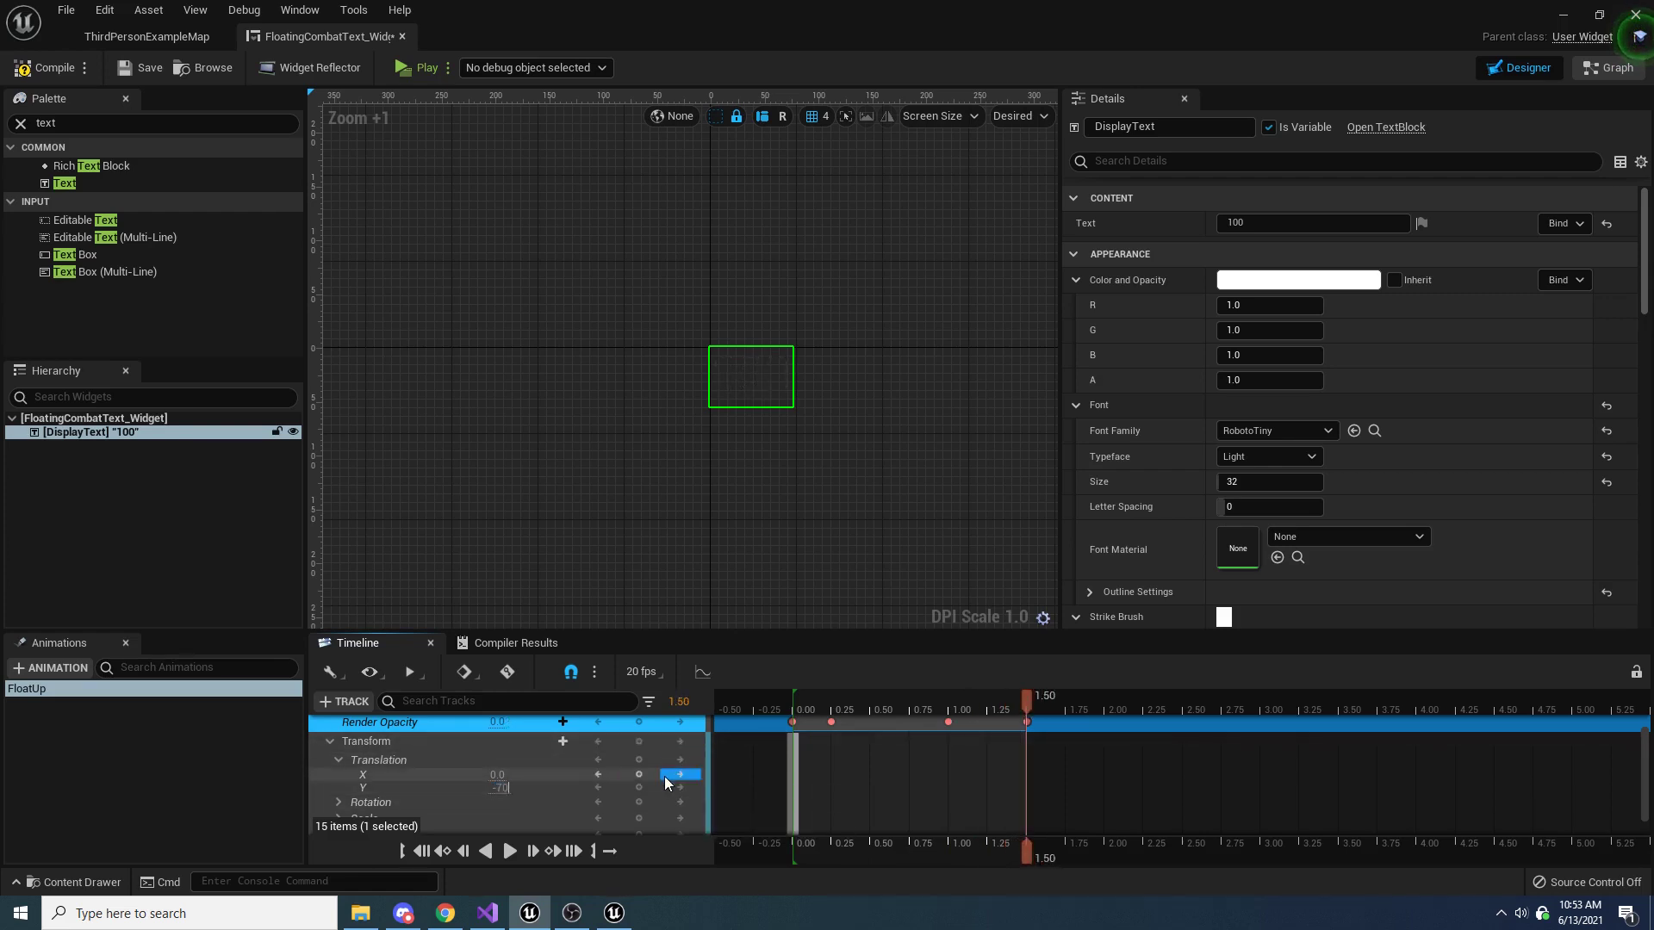
pyautogui.press('Return')
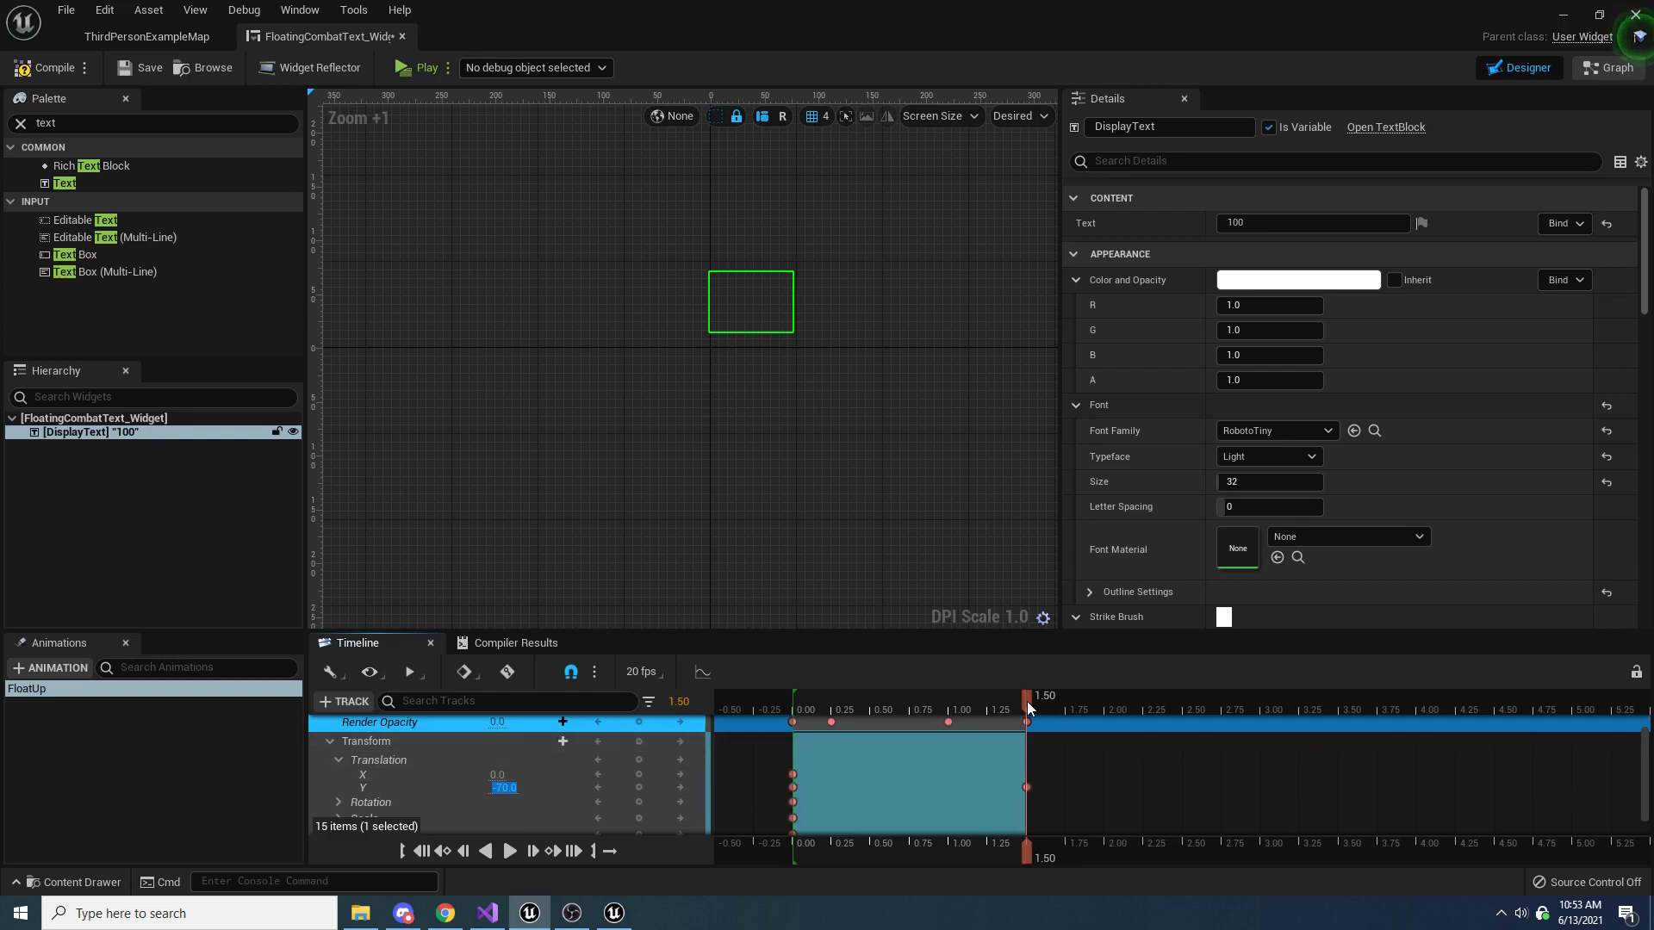
pyautogui.moveTo(1021, 701); pyautogui.dragTo(815, 699)
# Delete the unneeded Translation X, Rotation, Scale, and Shear keys at time 0.00 of the Transform track
pyautogui.scroll(-1, 886, 764)
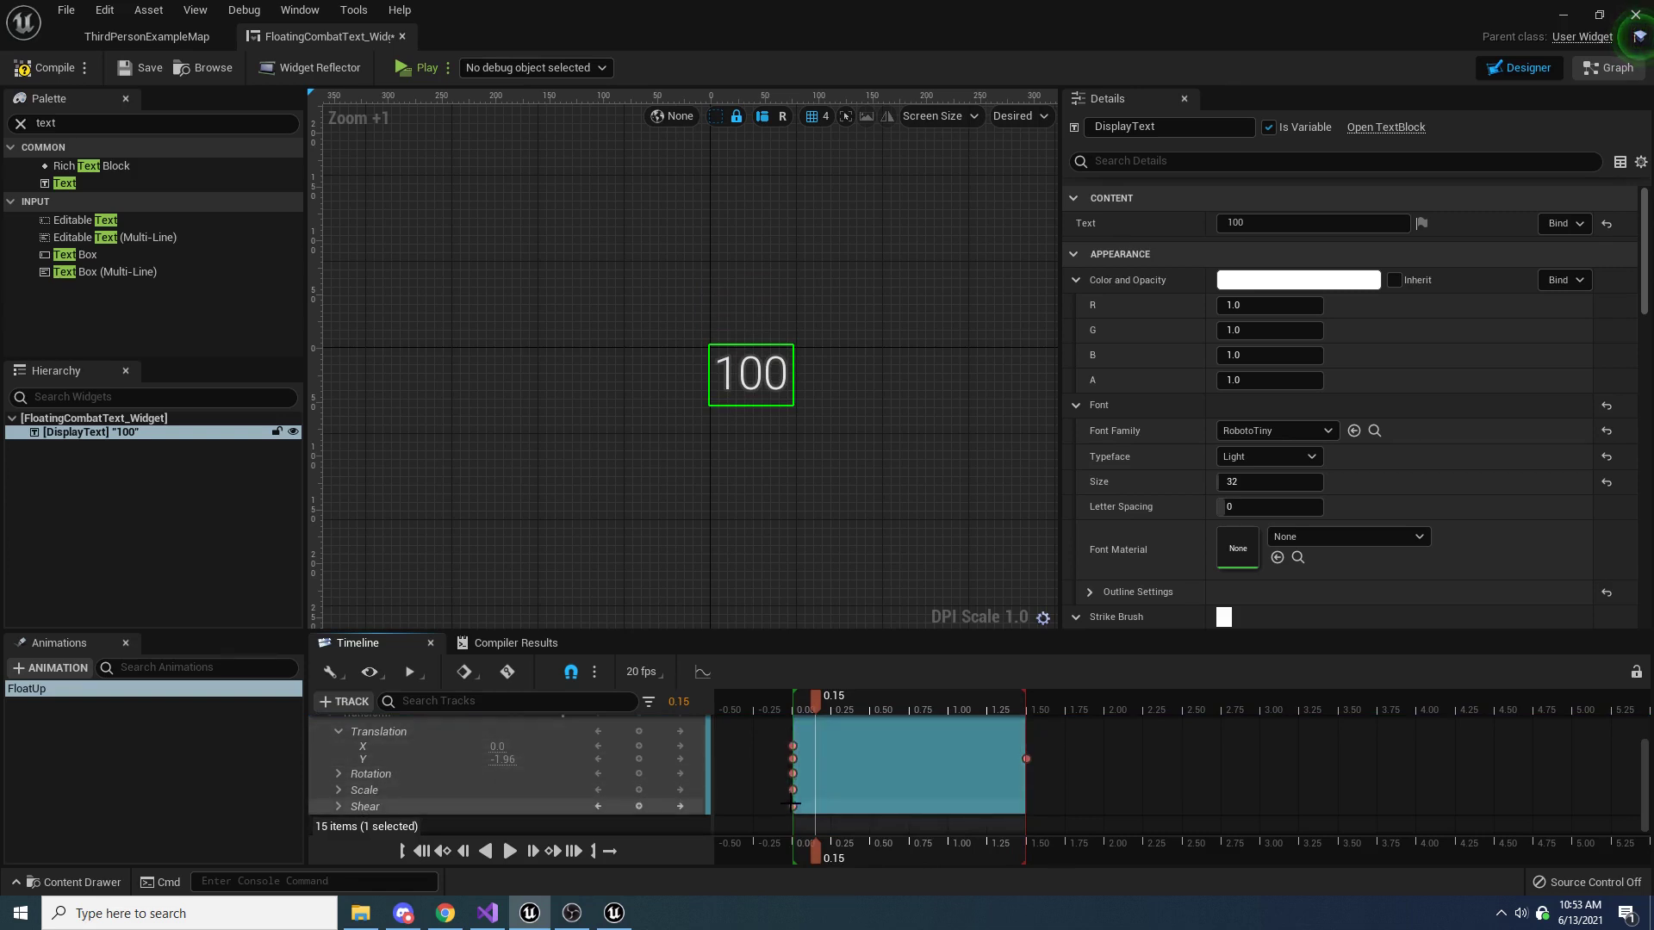
pyautogui.click(794, 746)
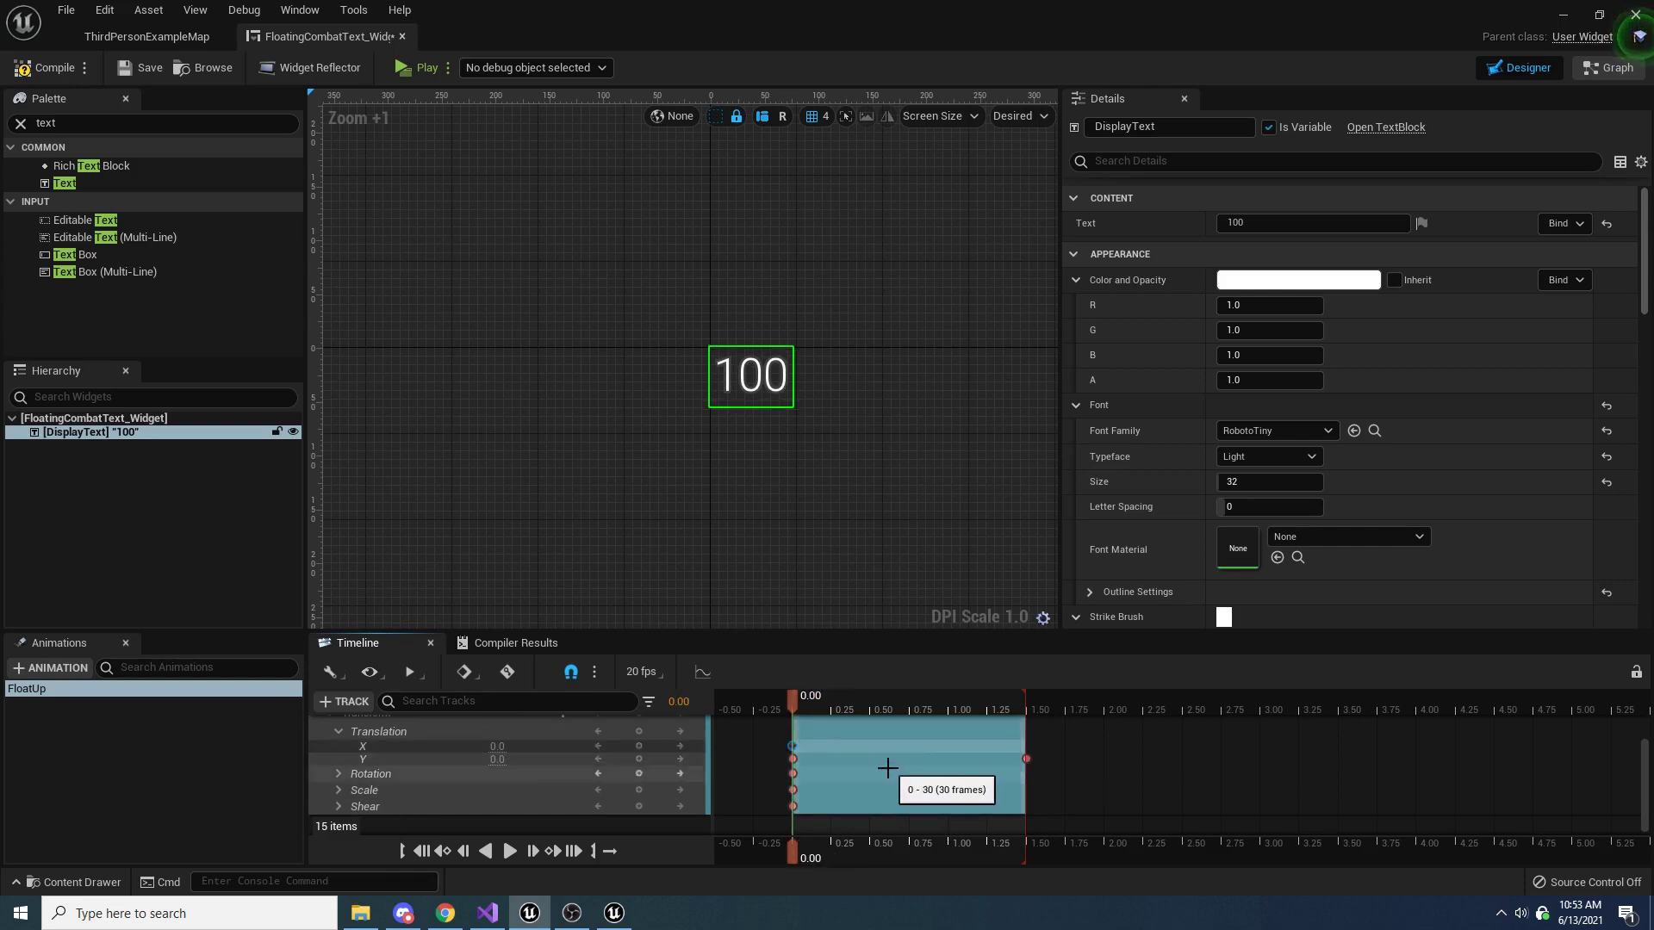
pyautogui.press('Delete')
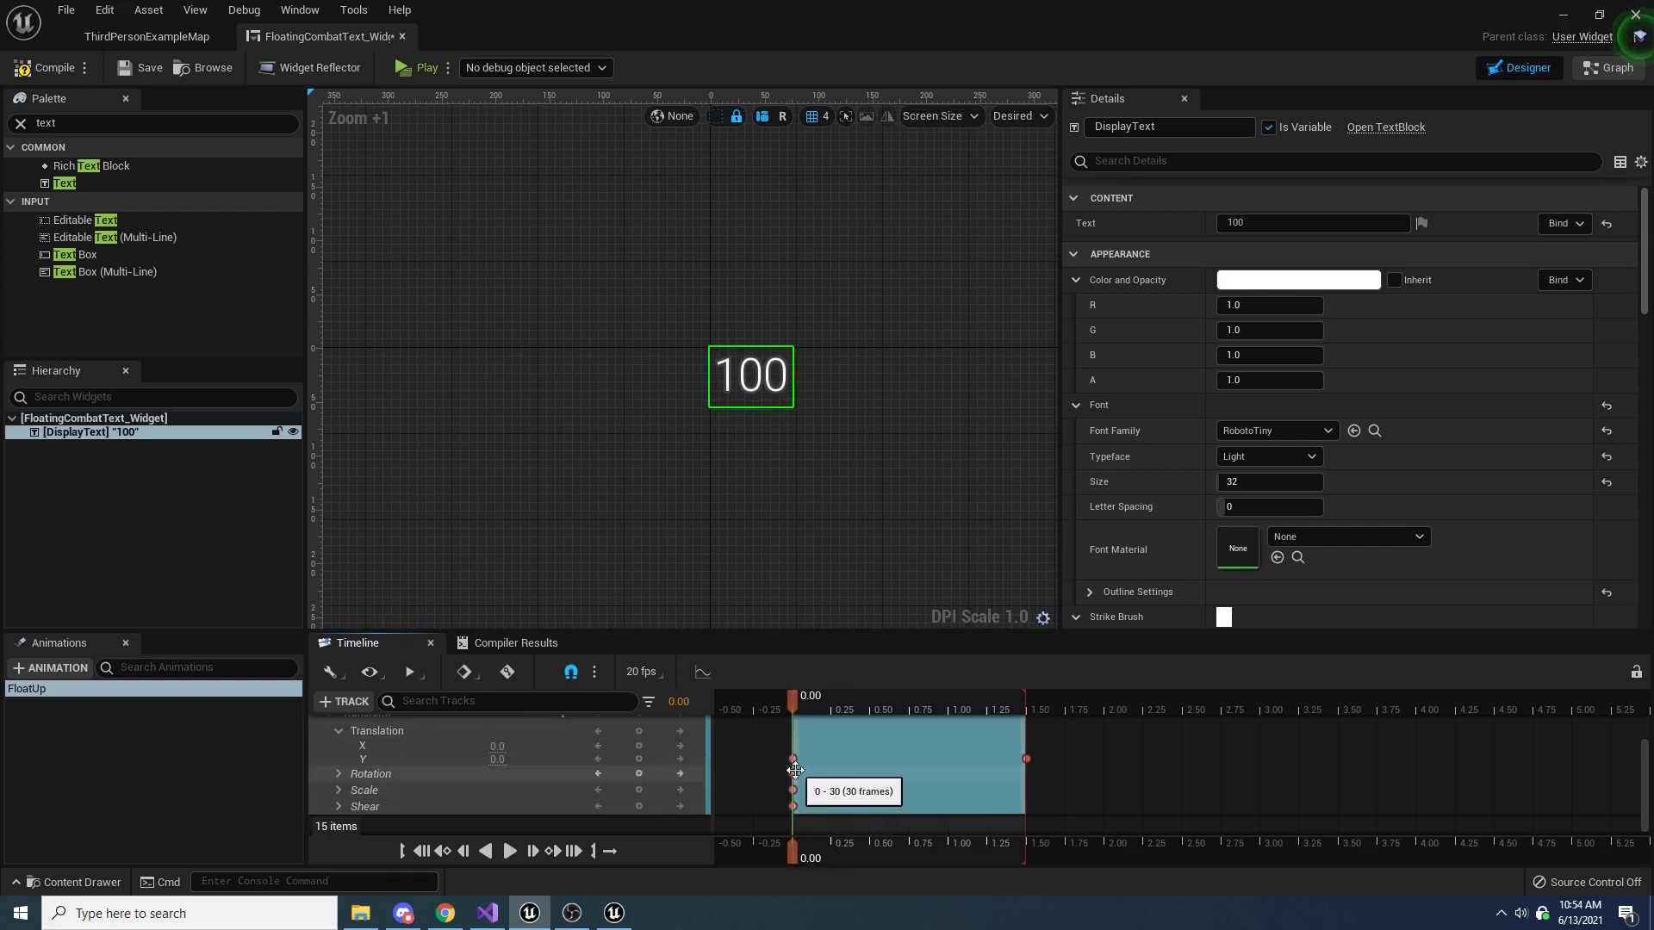
pyautogui.click(792, 772)
pyautogui.press('Delete')
pyautogui.click(793, 790)
pyautogui.press('Delete')
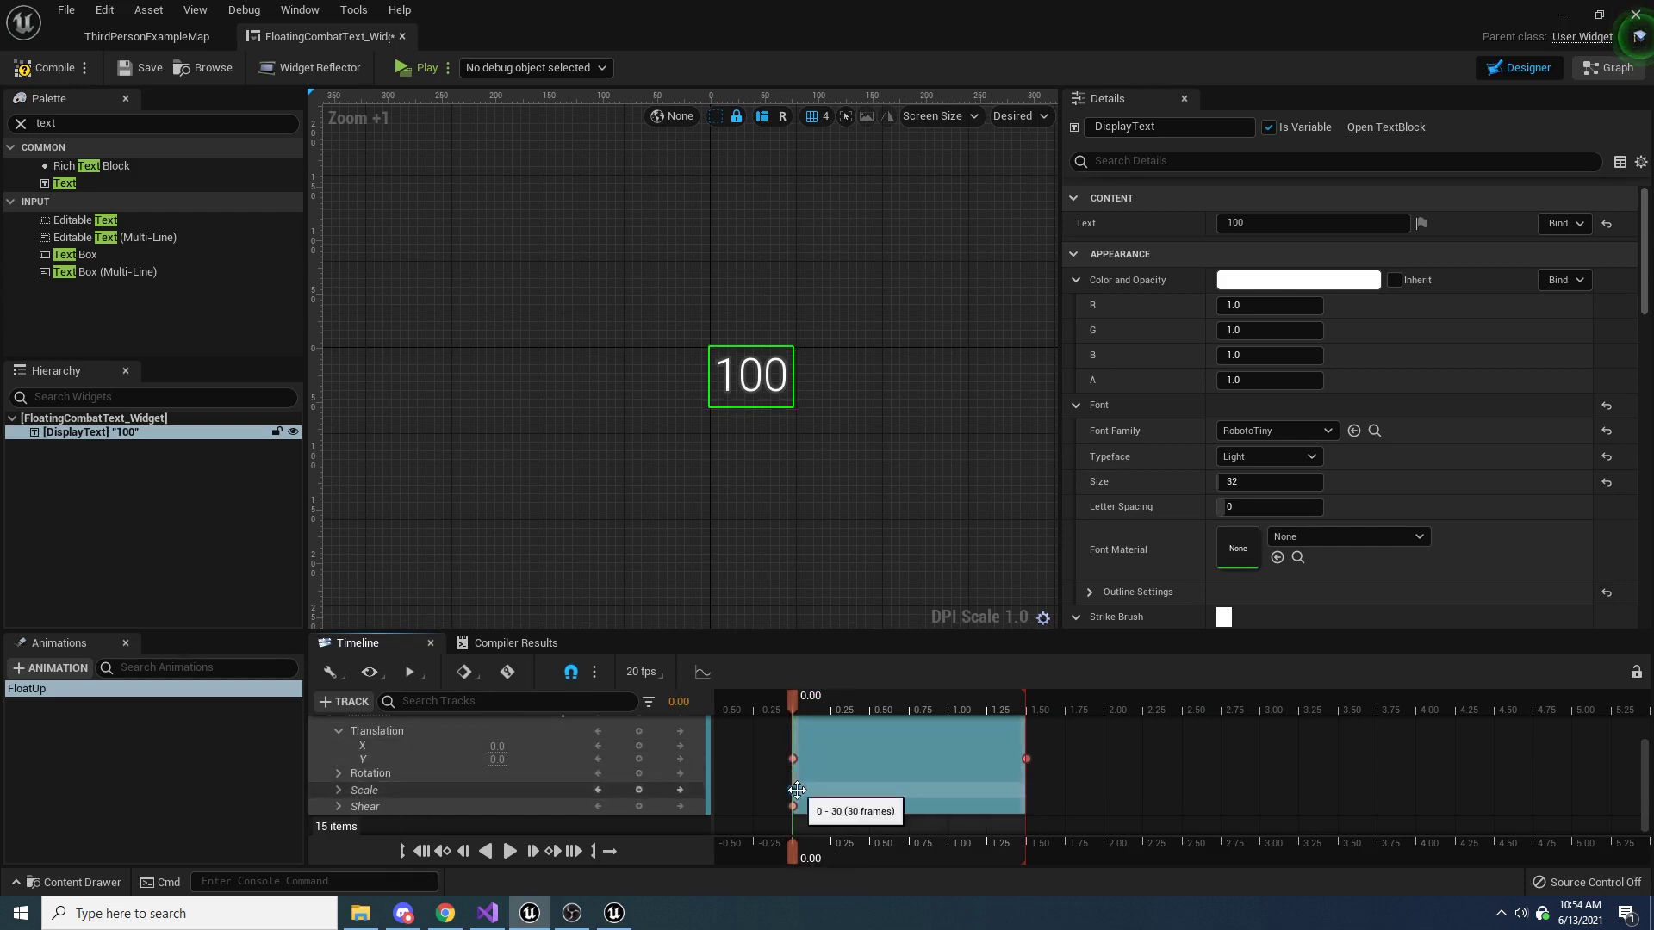
pyautogui.click(792, 806)
pyautogui.press('Delete')
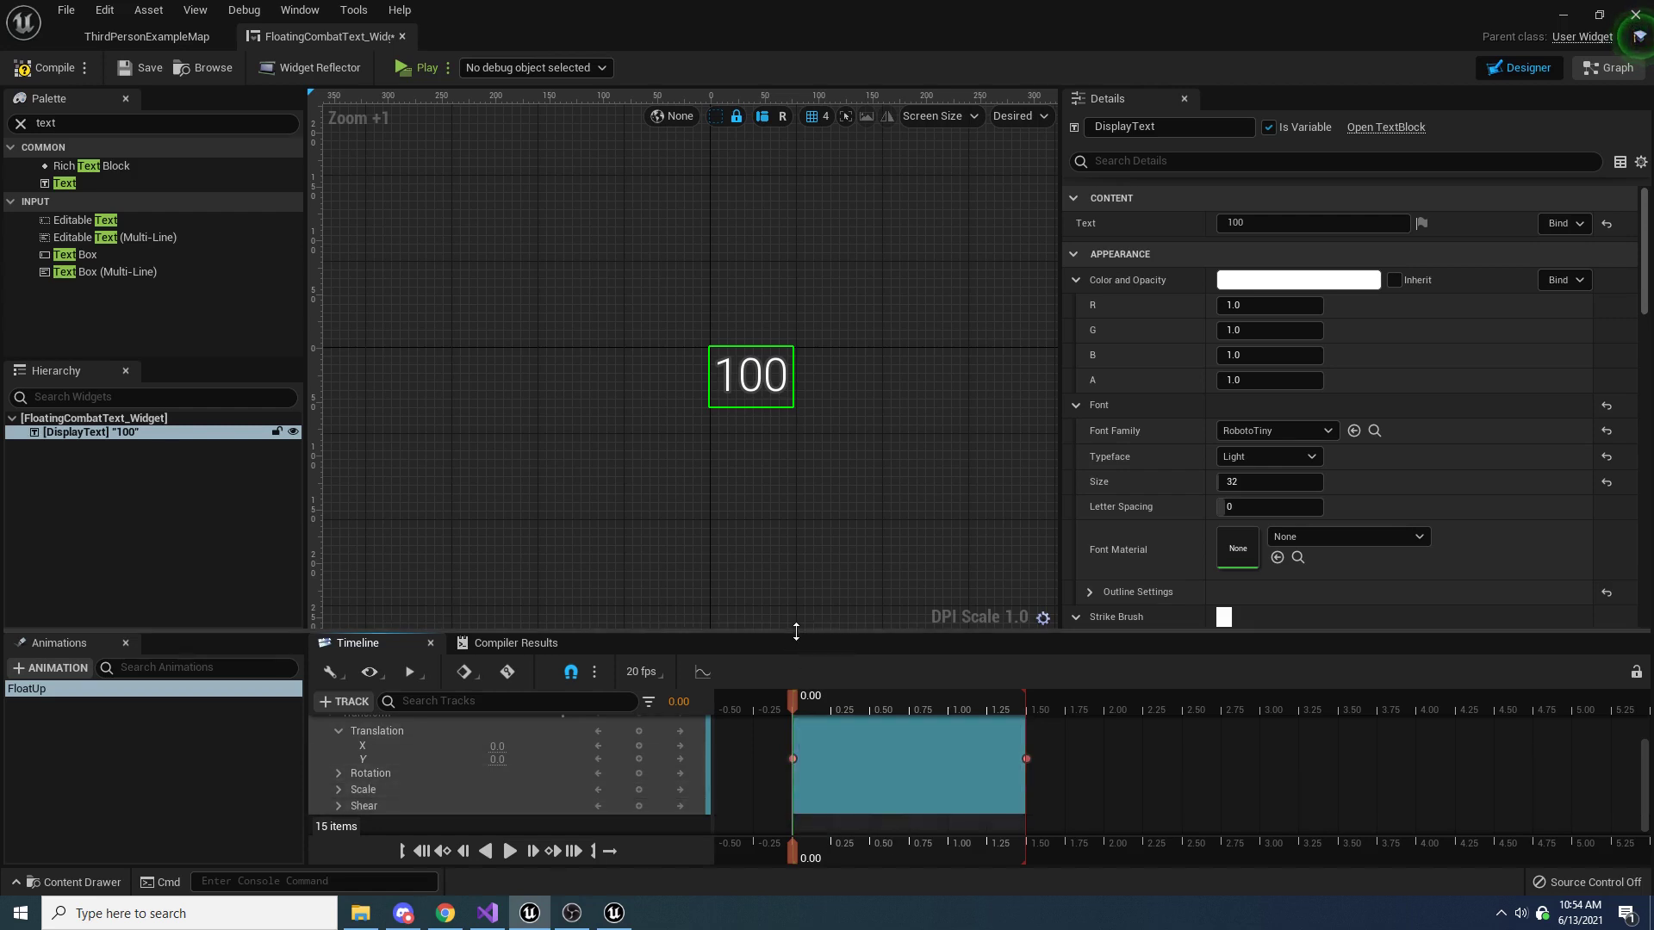
# Enlarge the timeline area so all tracks fit and play the FloatUp animation
pyautogui.moveTo(797, 631); pyautogui.dragTo(766, 496)
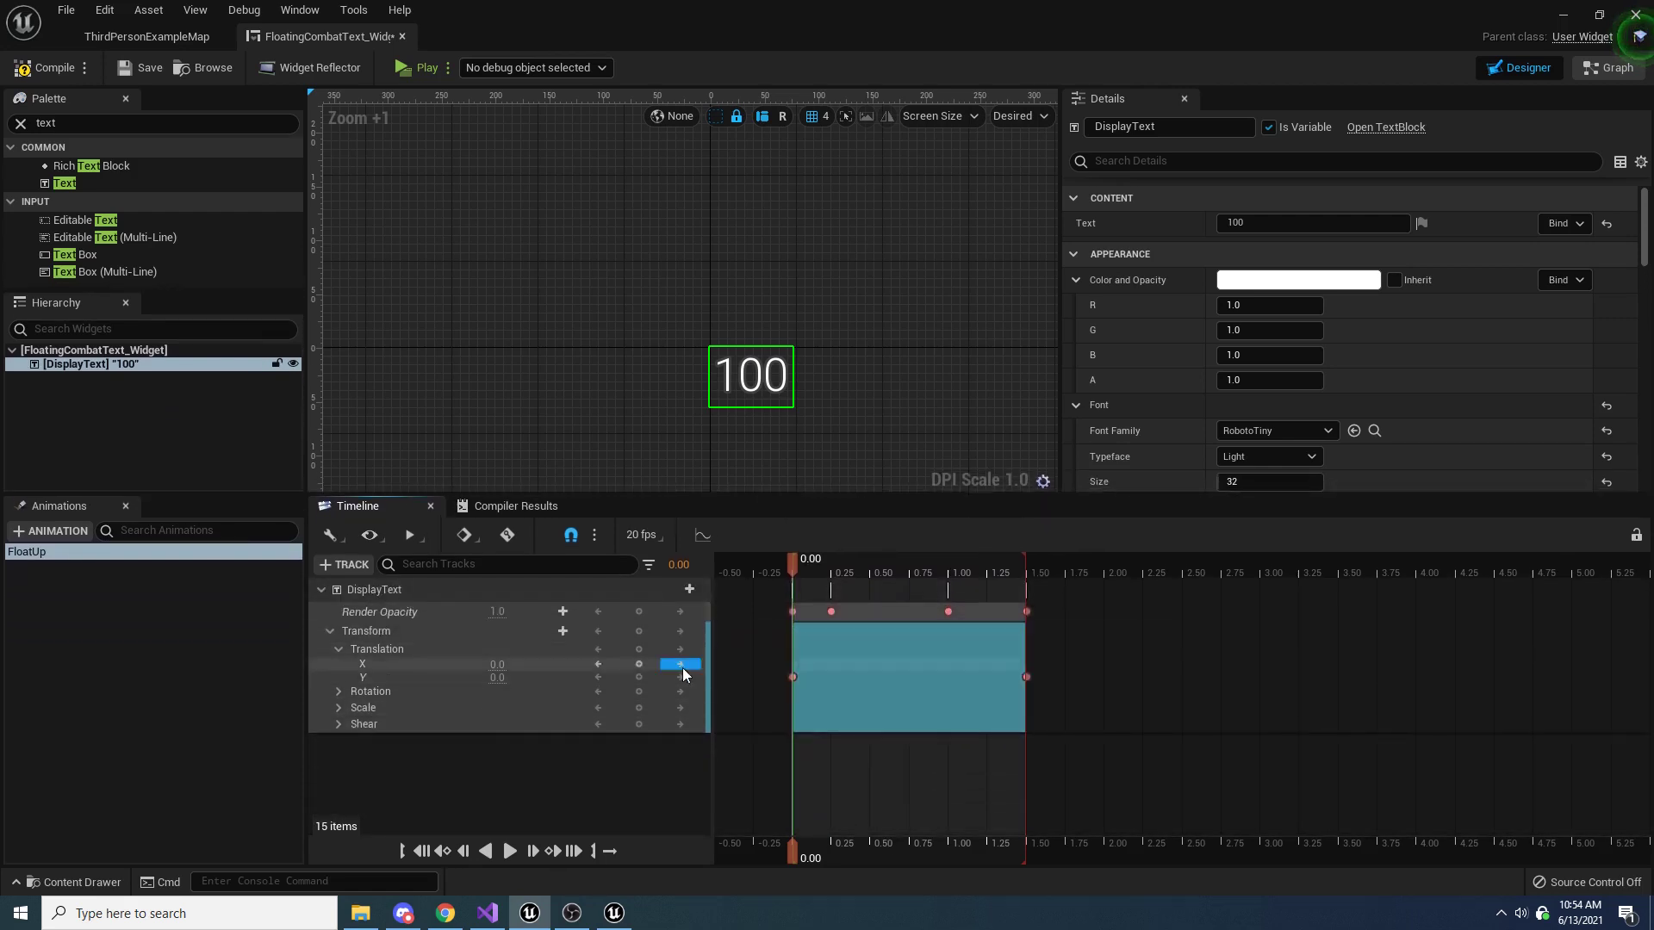
pyautogui.click(508, 852)
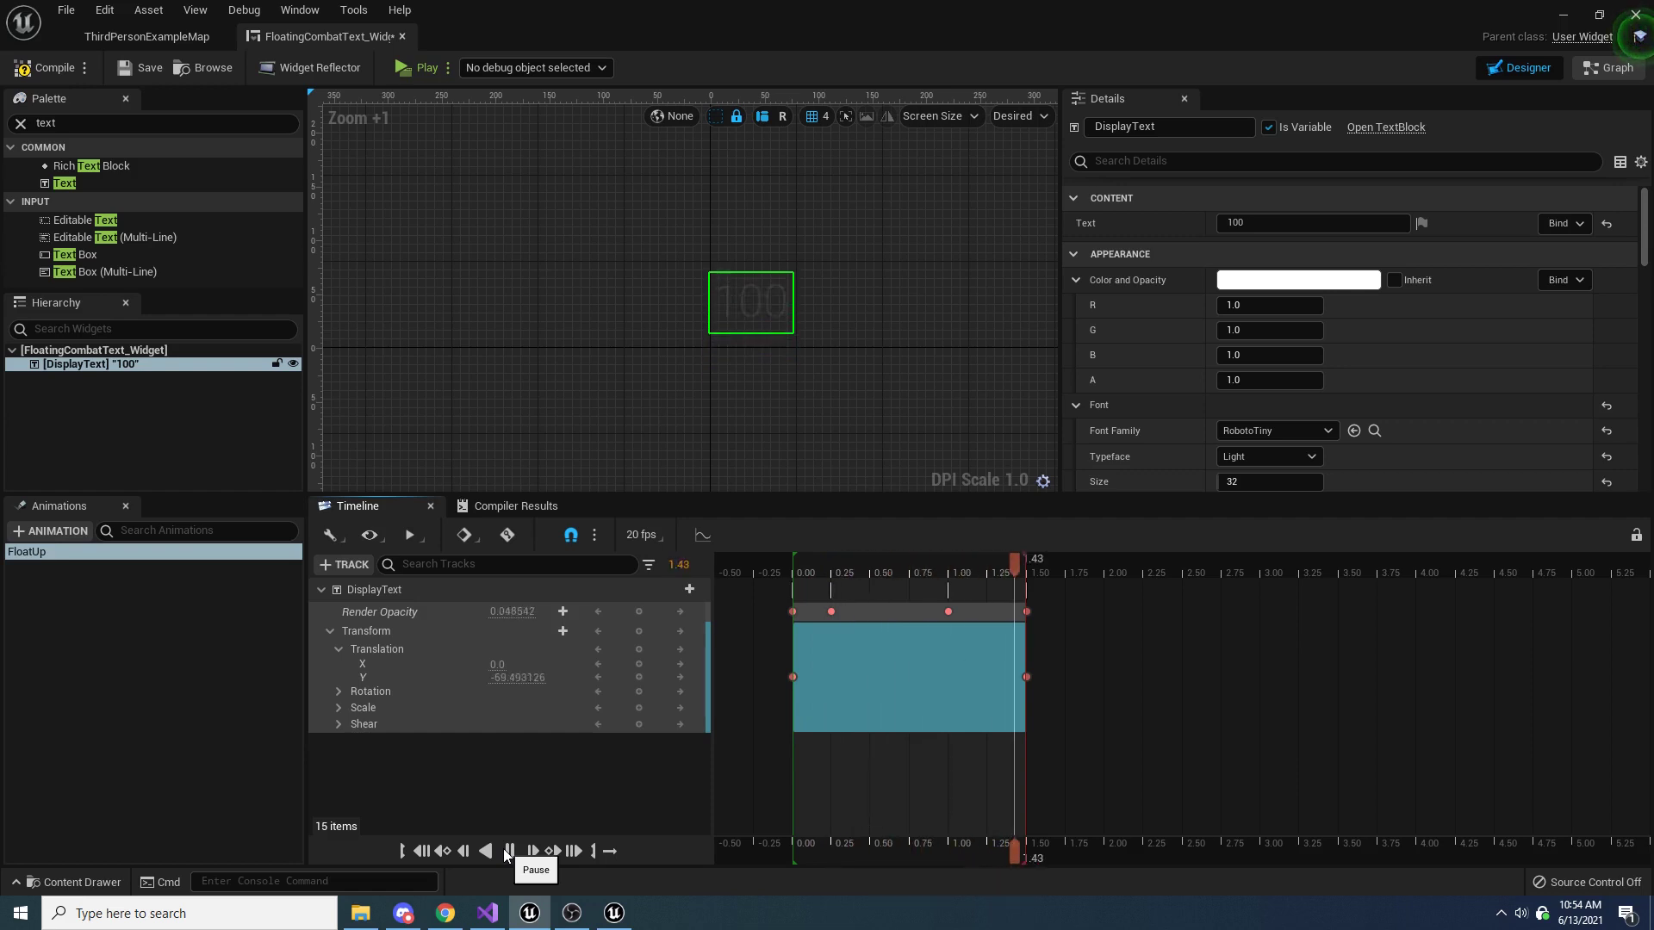
# Check the Translation Y keys at times 0.00 and 1.50 of the FloatUp animation
pyautogui.click(791, 677)
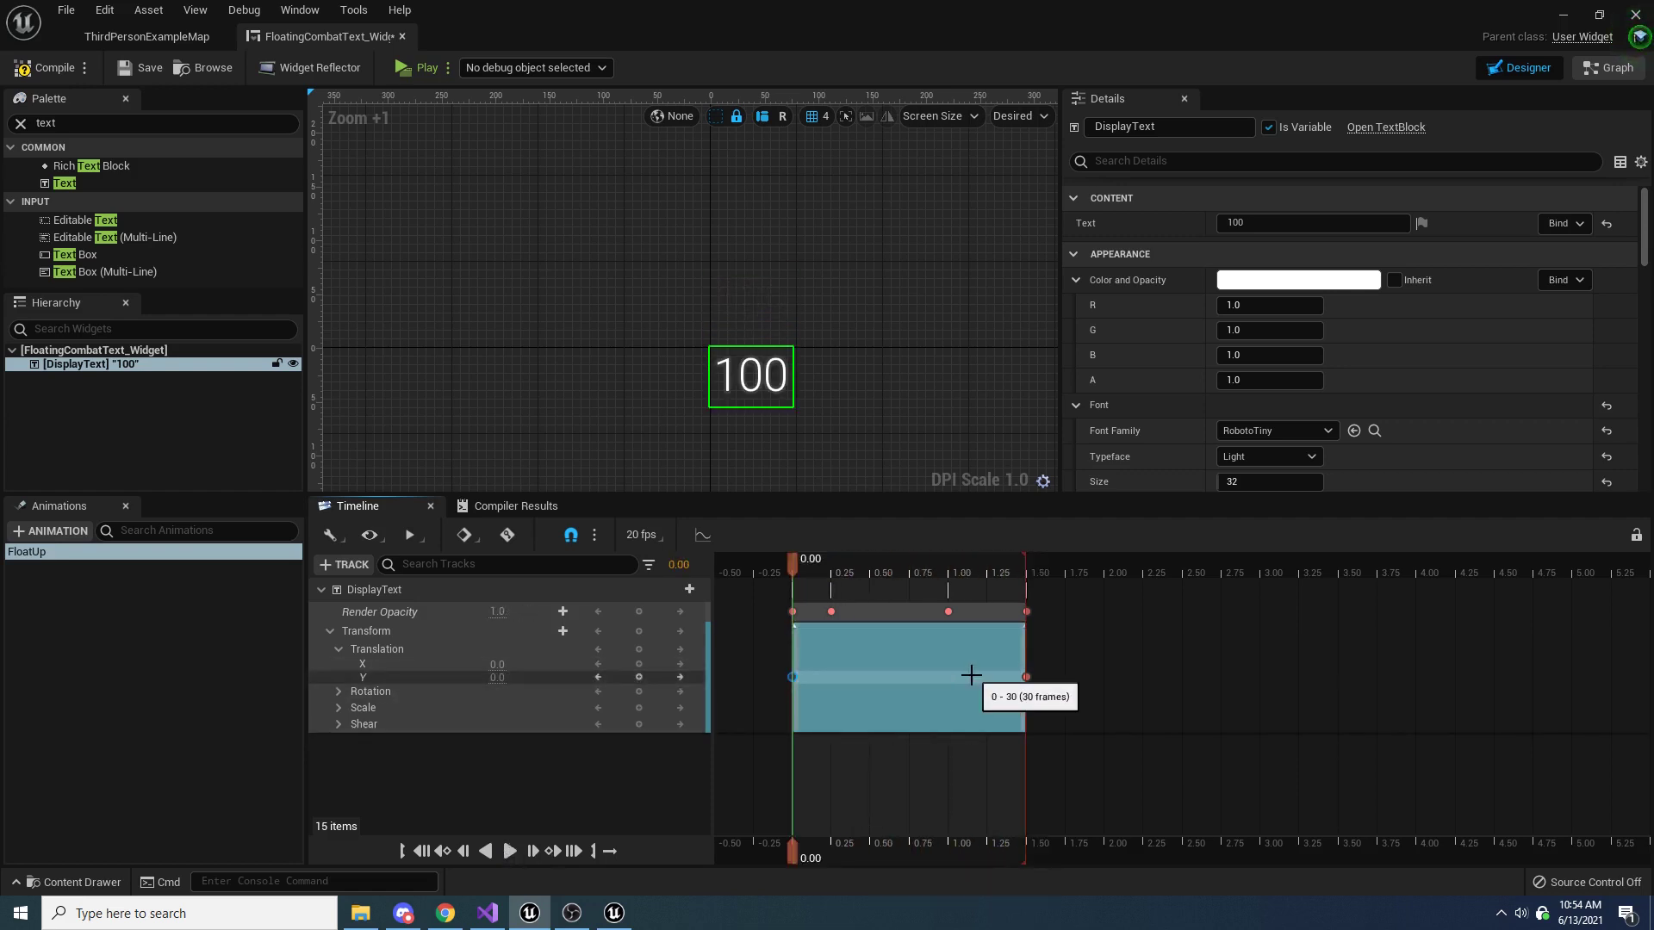
pyautogui.click(1026, 677)
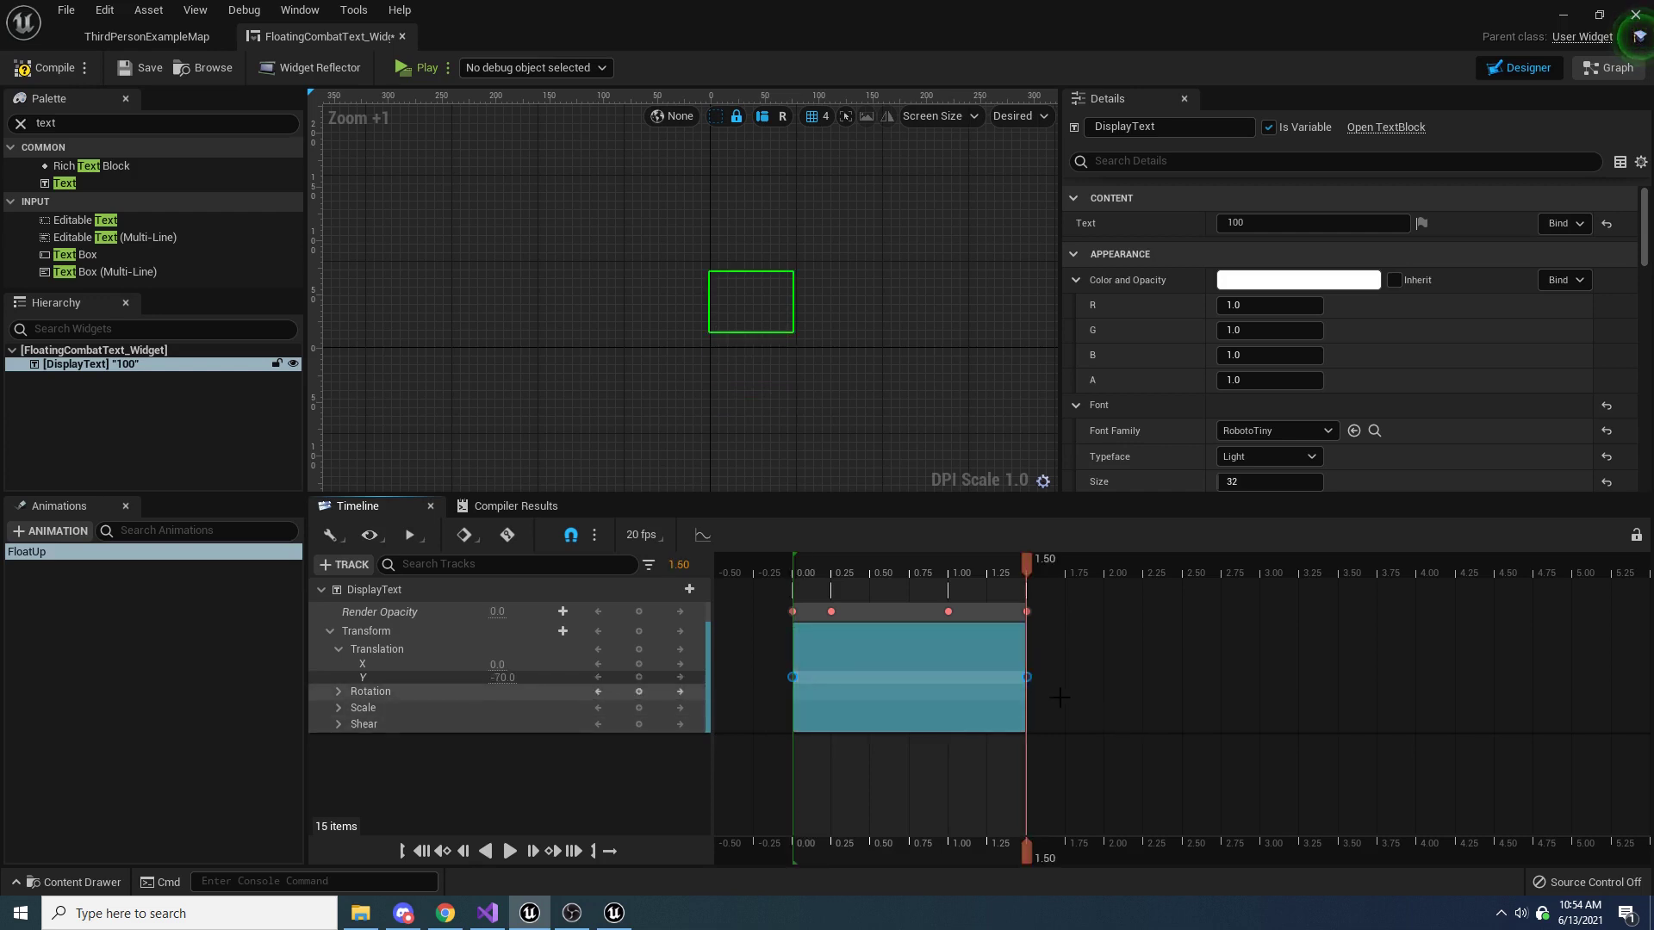
pyautogui.click(779, 677)
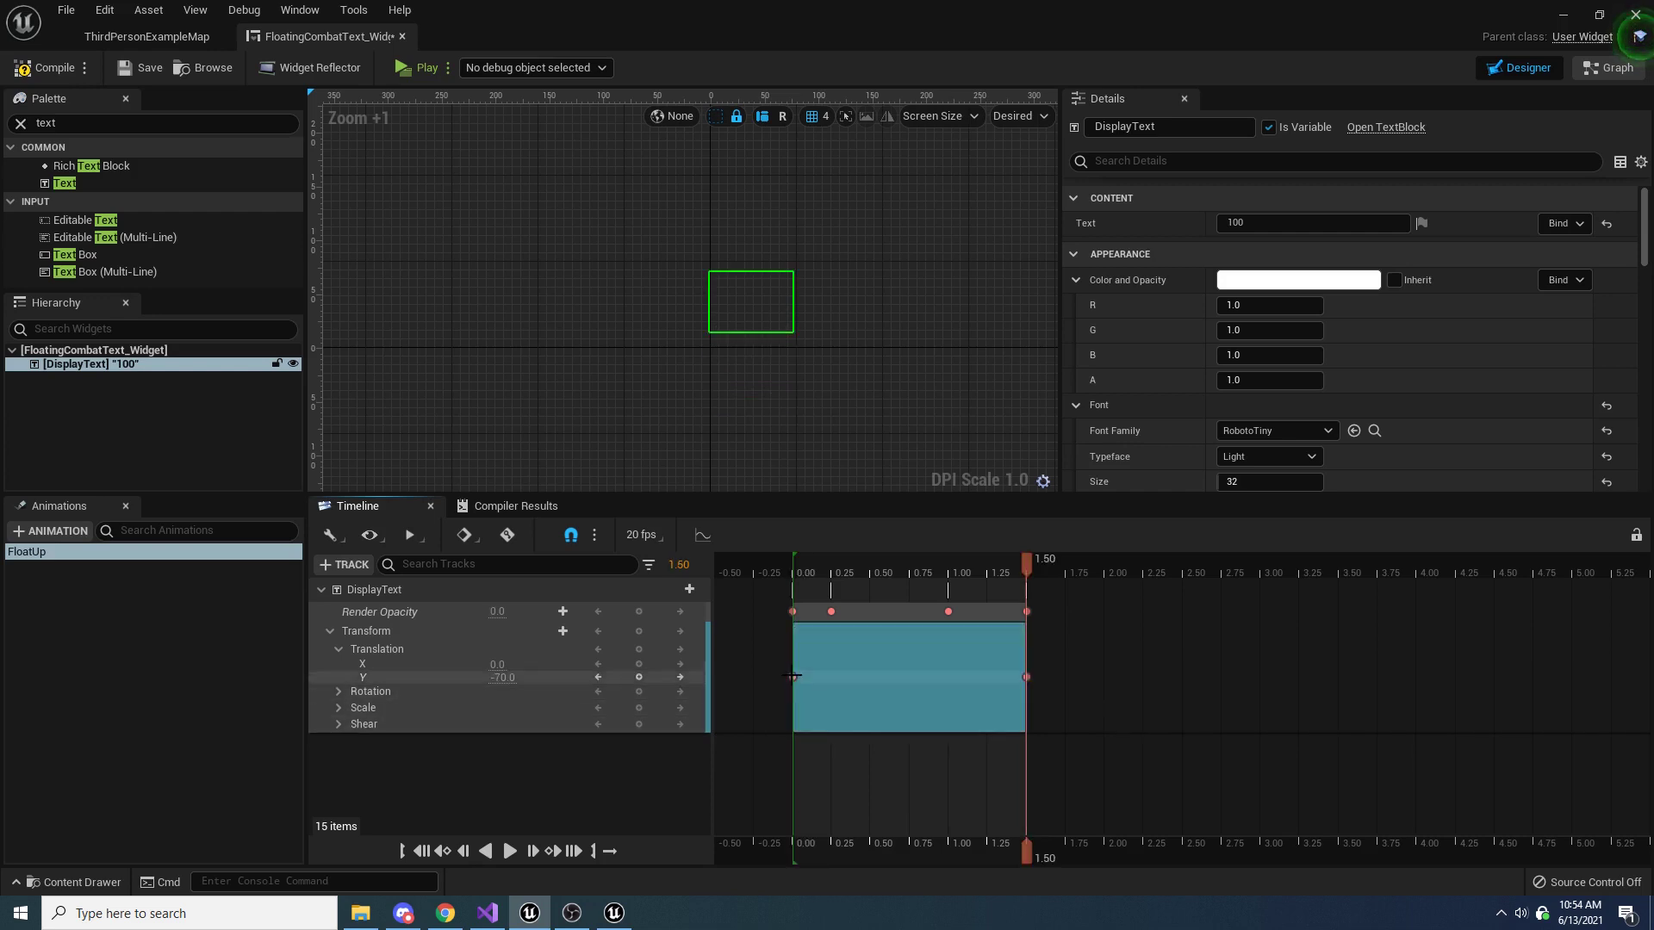
pyautogui.click(793, 677)
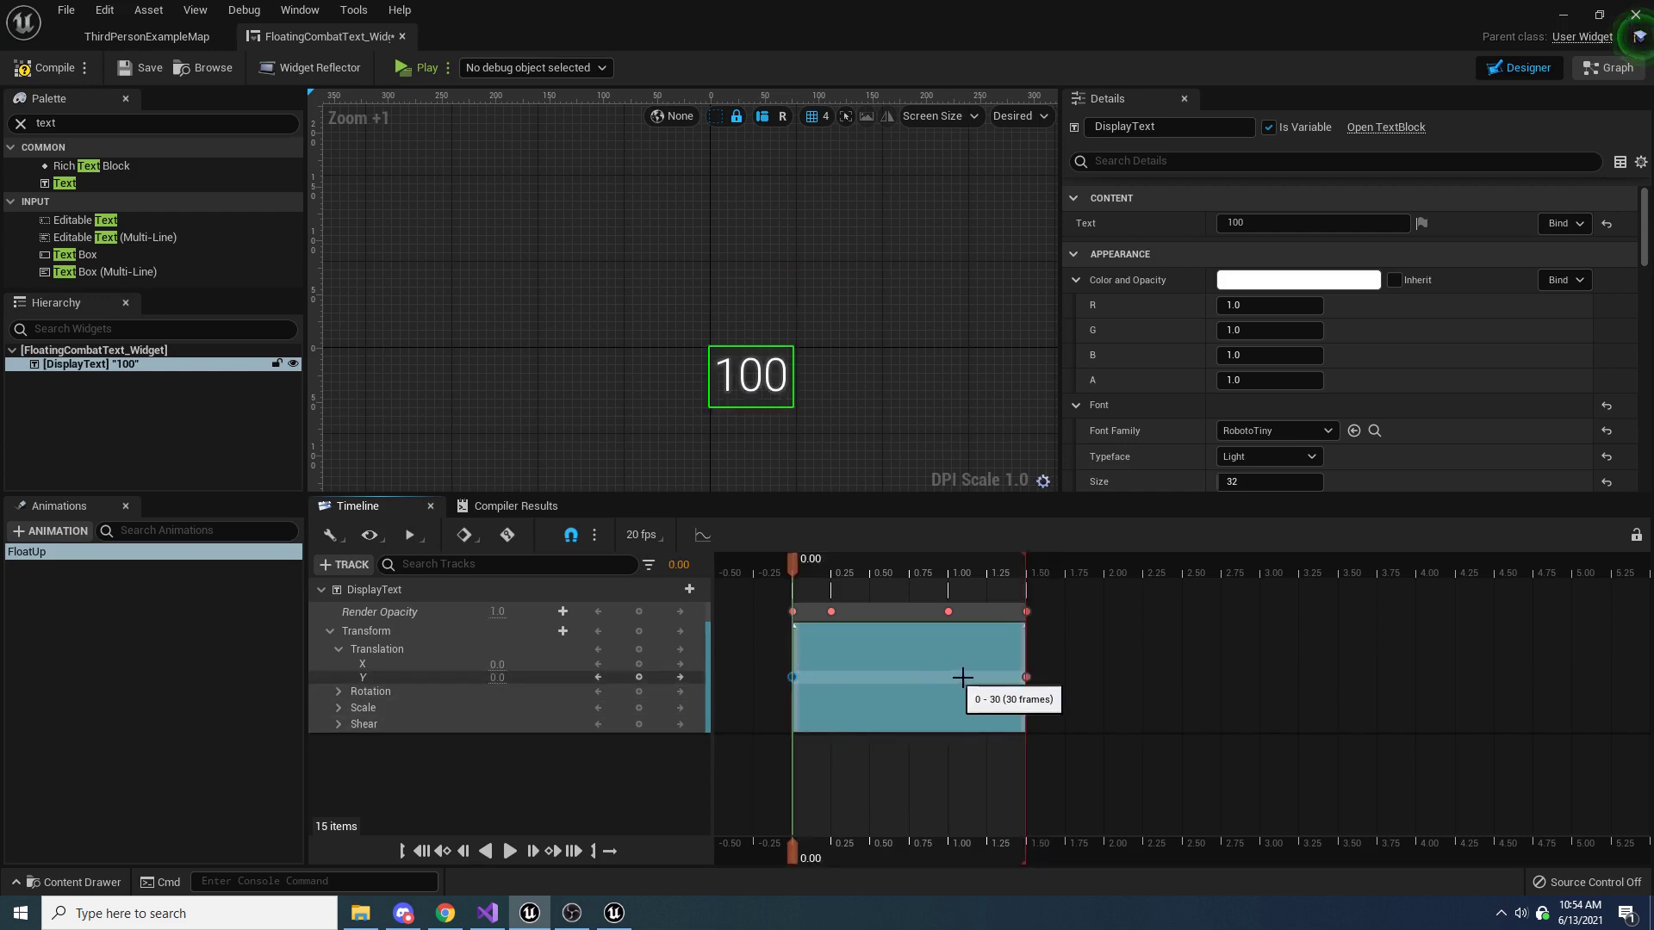
pyautogui.click(1025, 677)
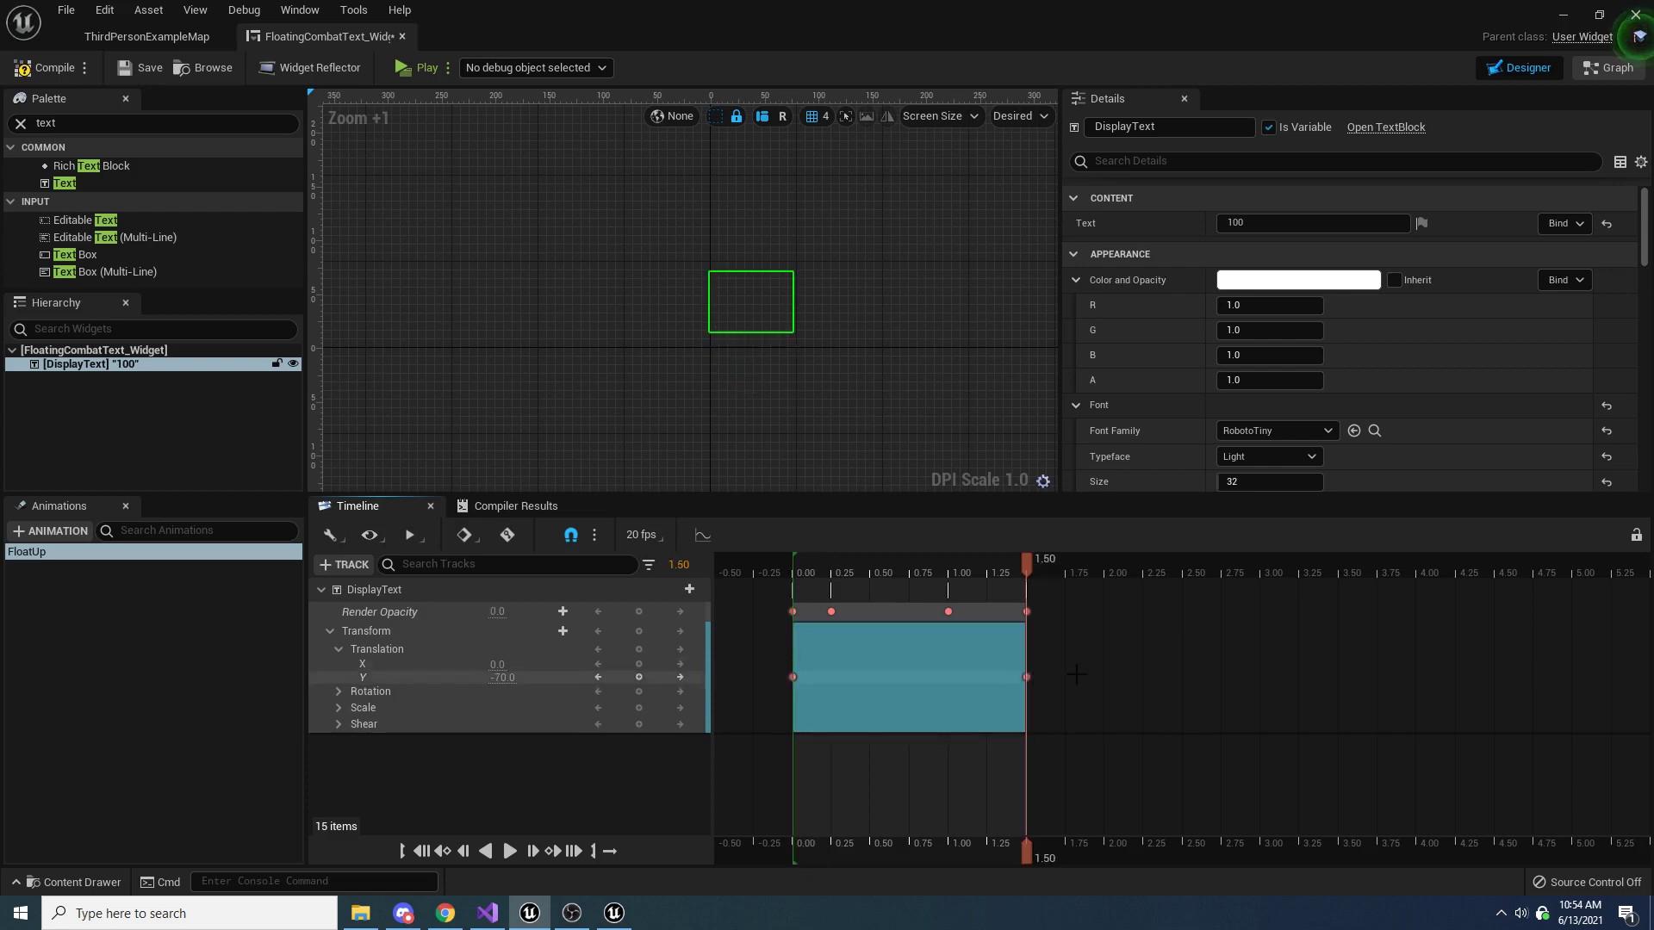
# Open the animation keys in the curve editor and display the Transform's Translation curve
pyautogui.click(708, 537)
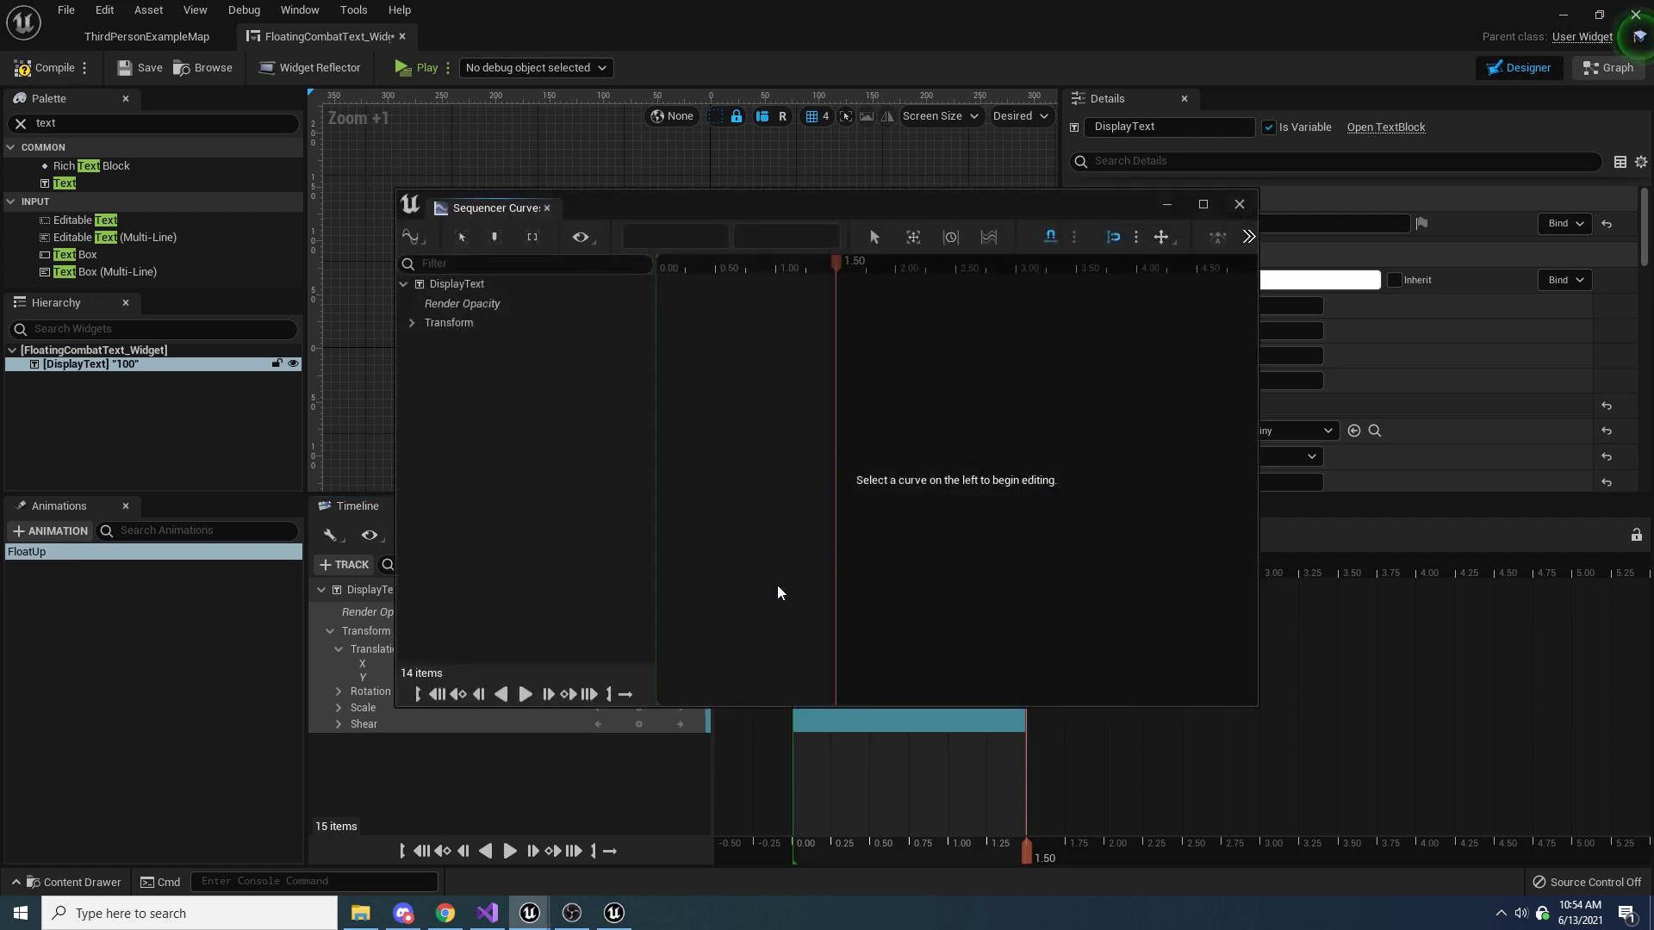
pyautogui.click(413, 323)
pyautogui.click(454, 342)
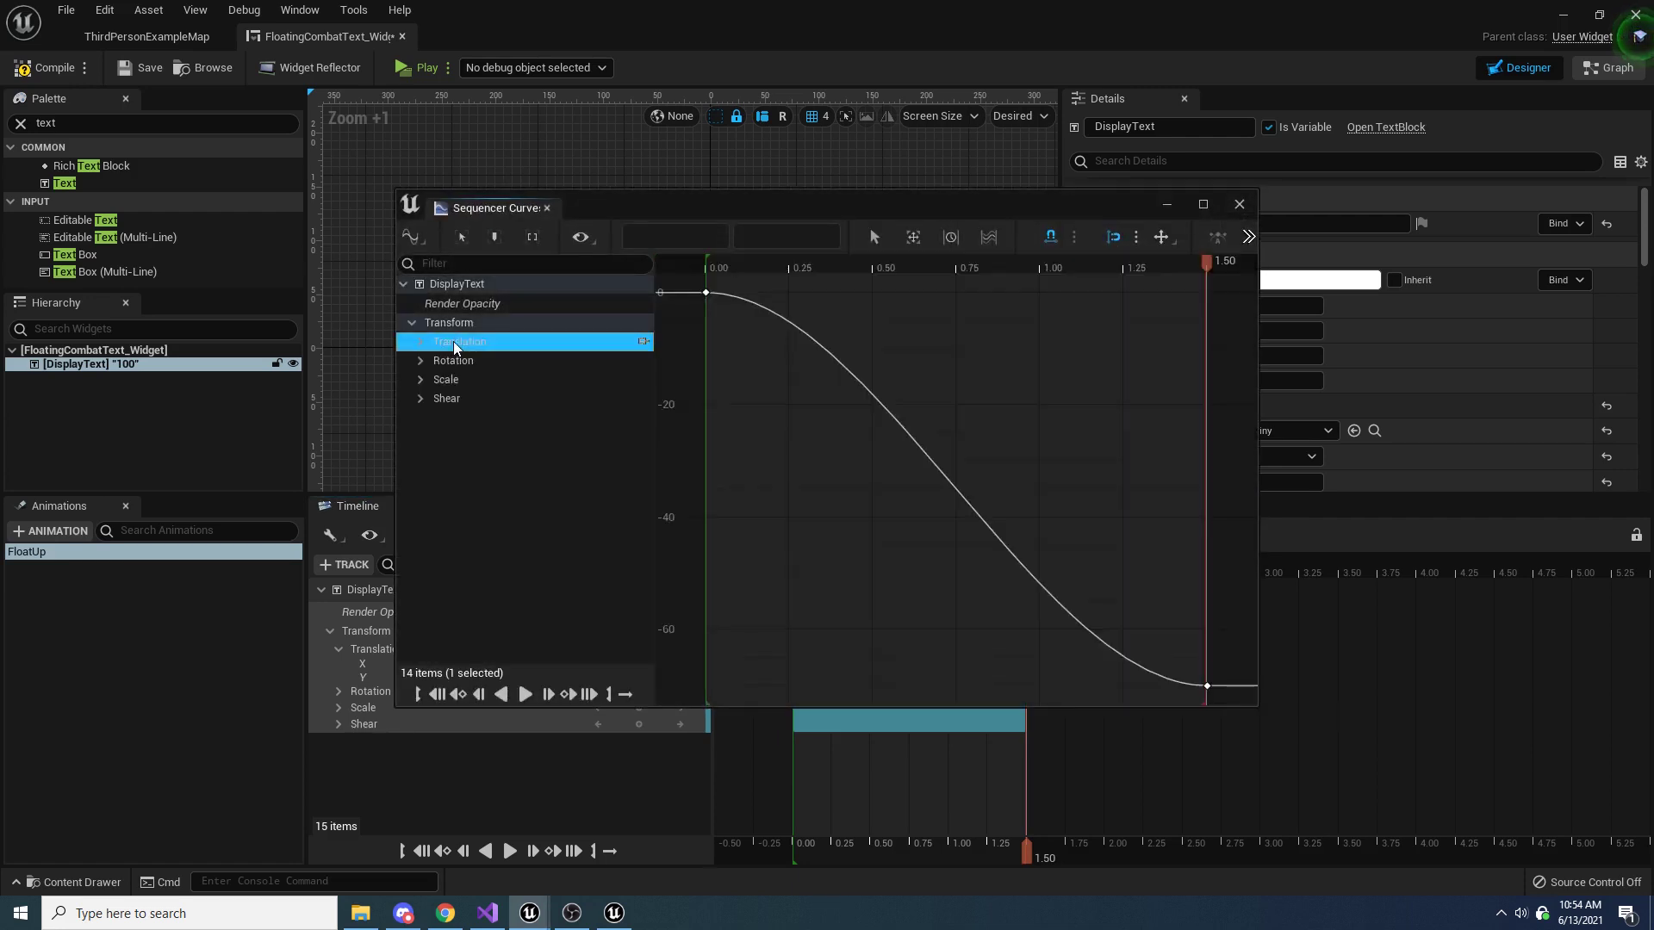
# Set both Translation Y keys to linear interpolation in the curve editor, close it, and play the FloatUp animation
pyautogui.scroll(-3, 889, 419)
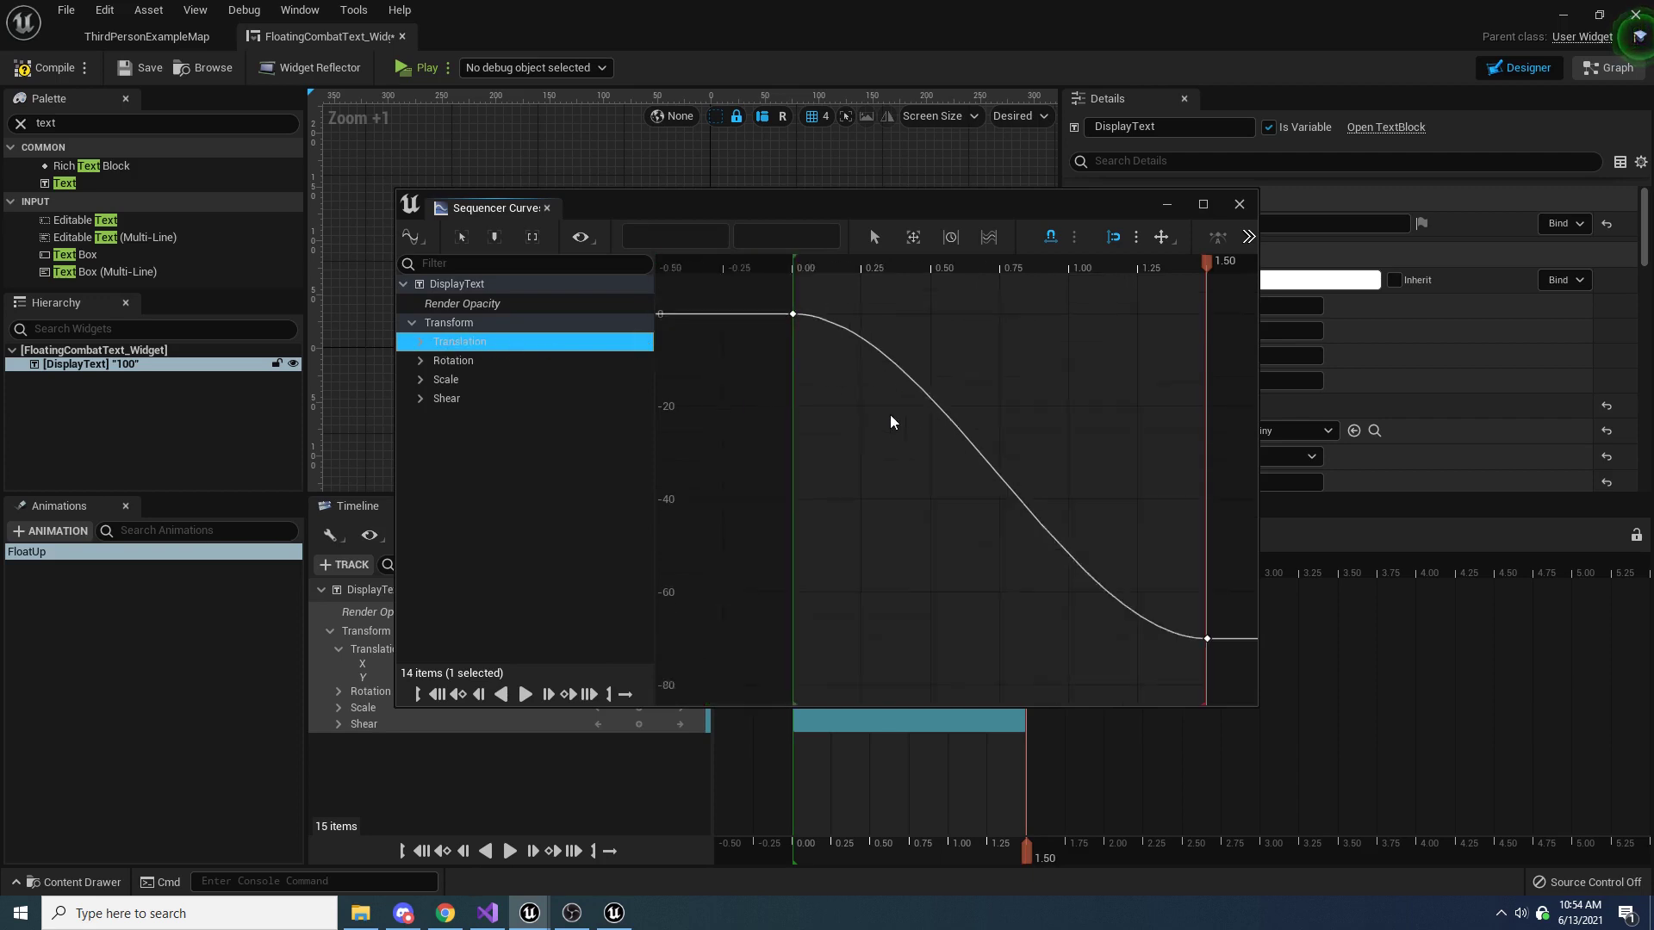
pyautogui.moveTo(926, 456); pyautogui.dragTo(883, 472, button='right')
pyautogui.moveTo(760, 314); pyautogui.dragTo(1181, 664)
pyautogui.rightClick(1164, 632)
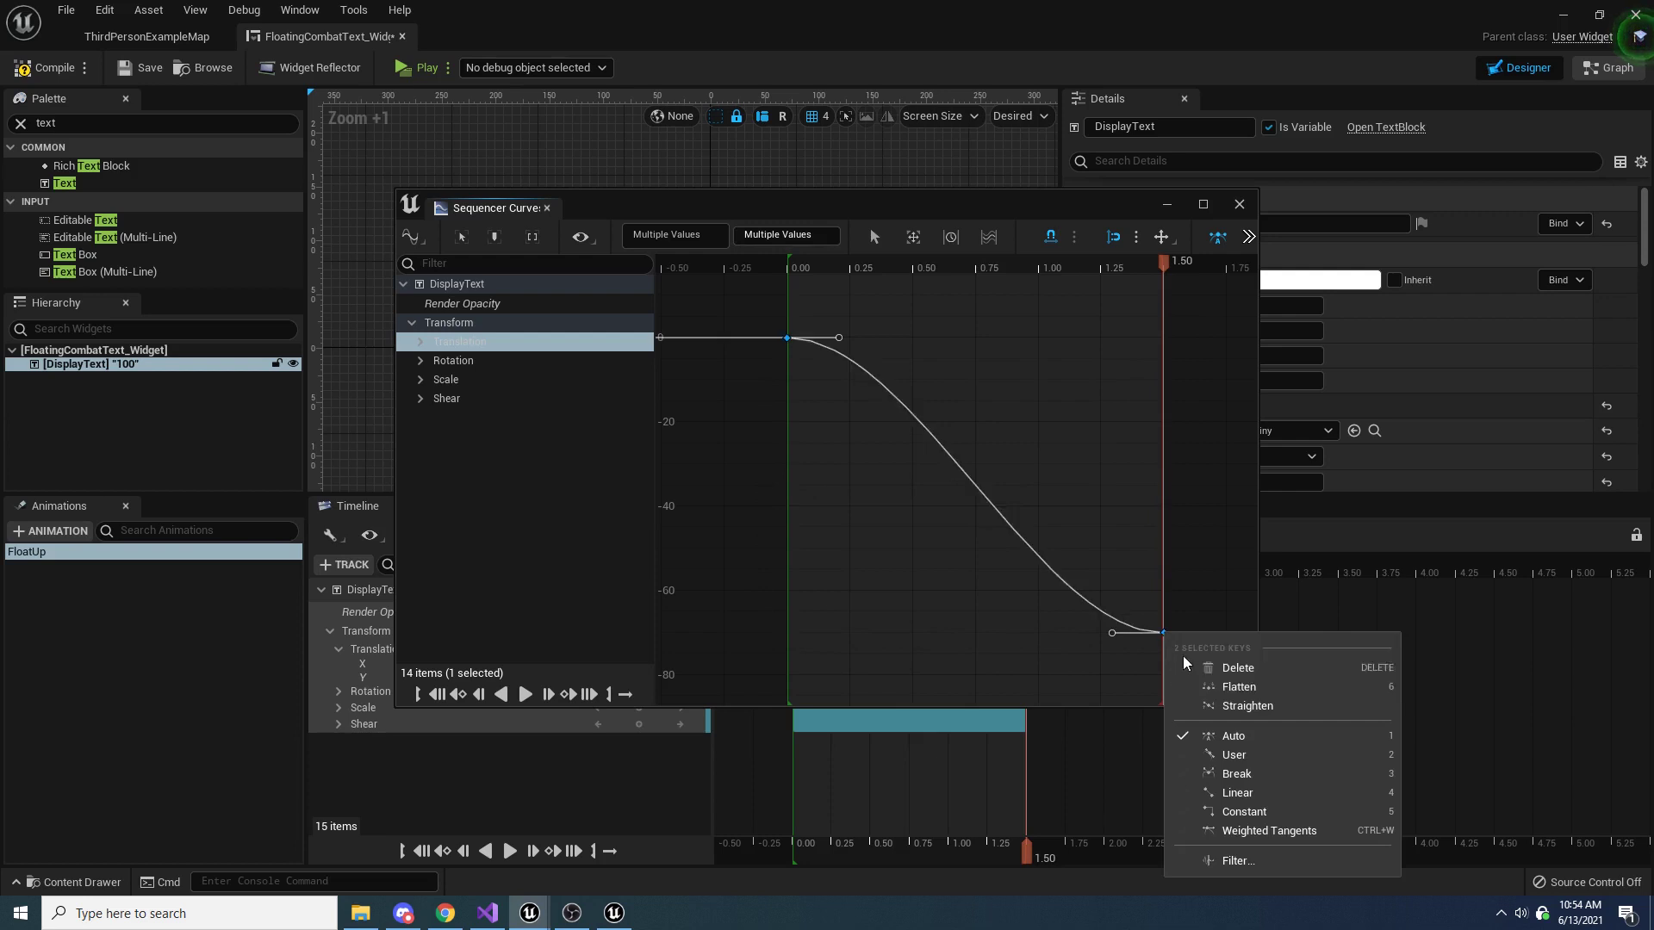
pyautogui.click(1262, 789)
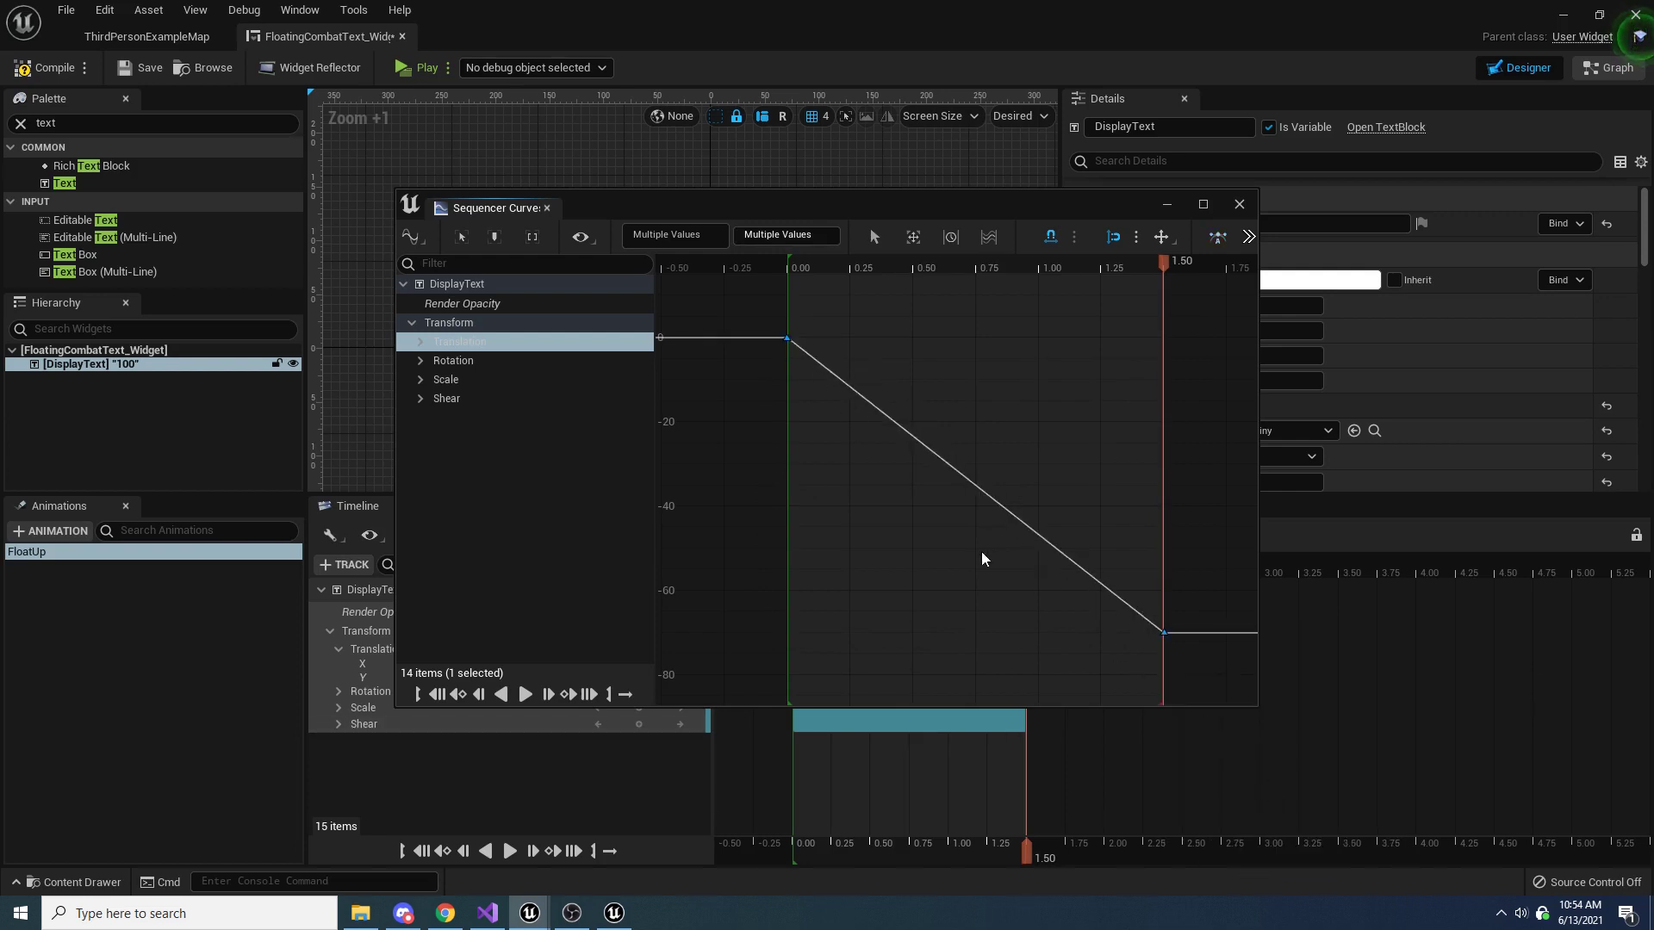
pyautogui.click(1239, 204)
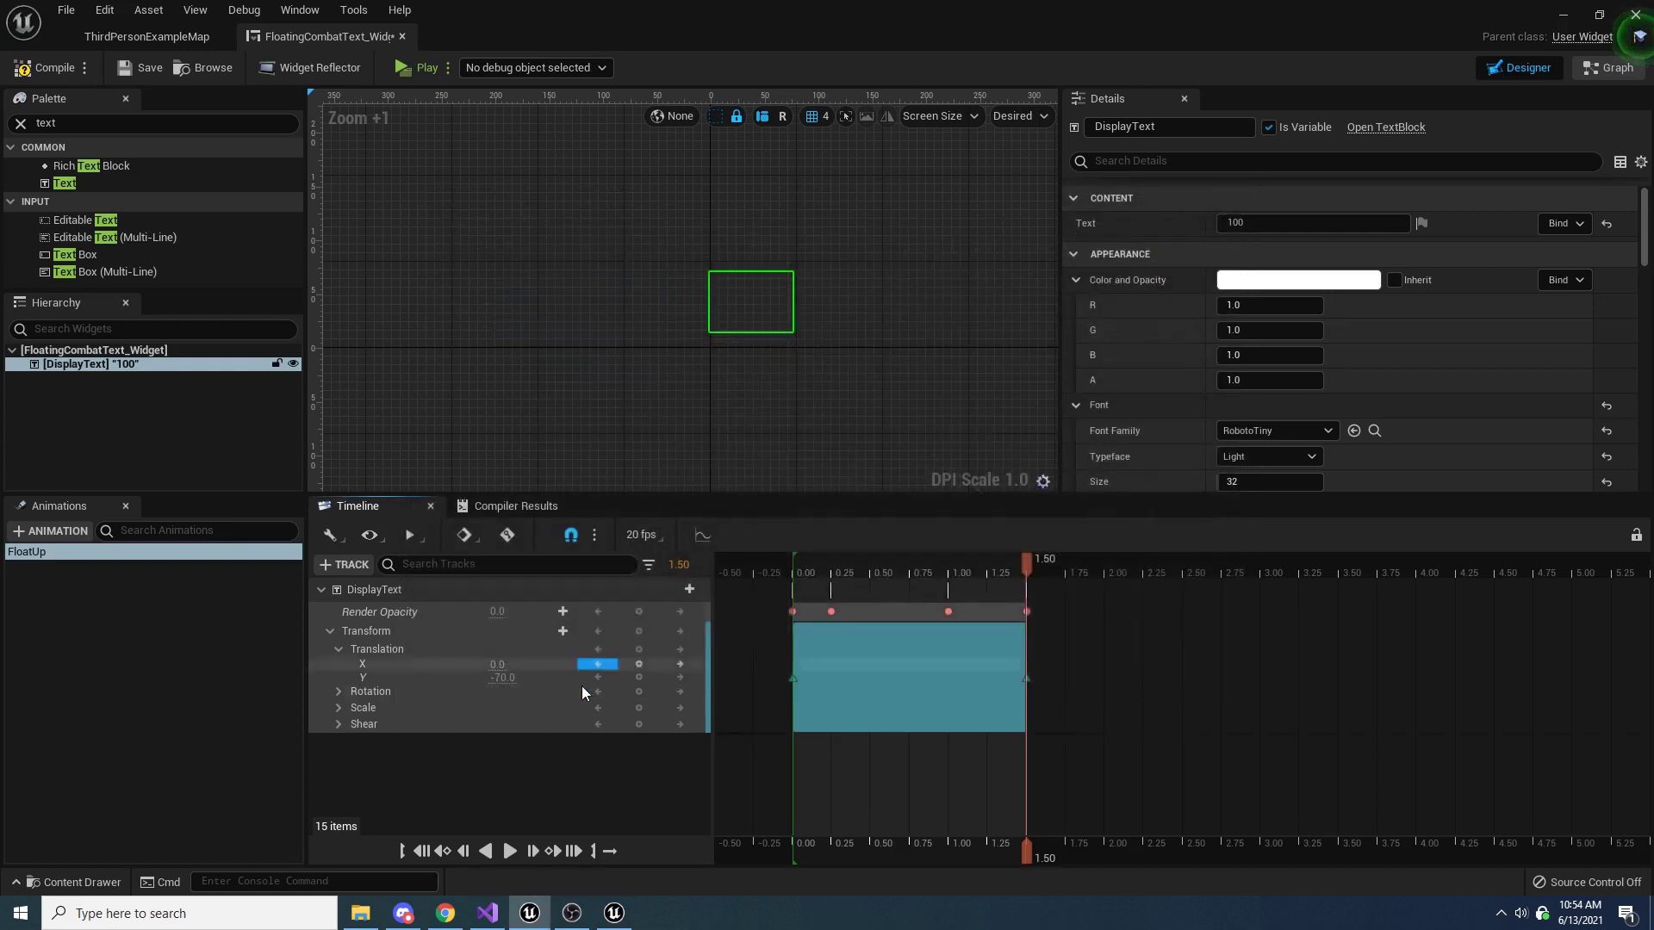
pyautogui.click(509, 850)
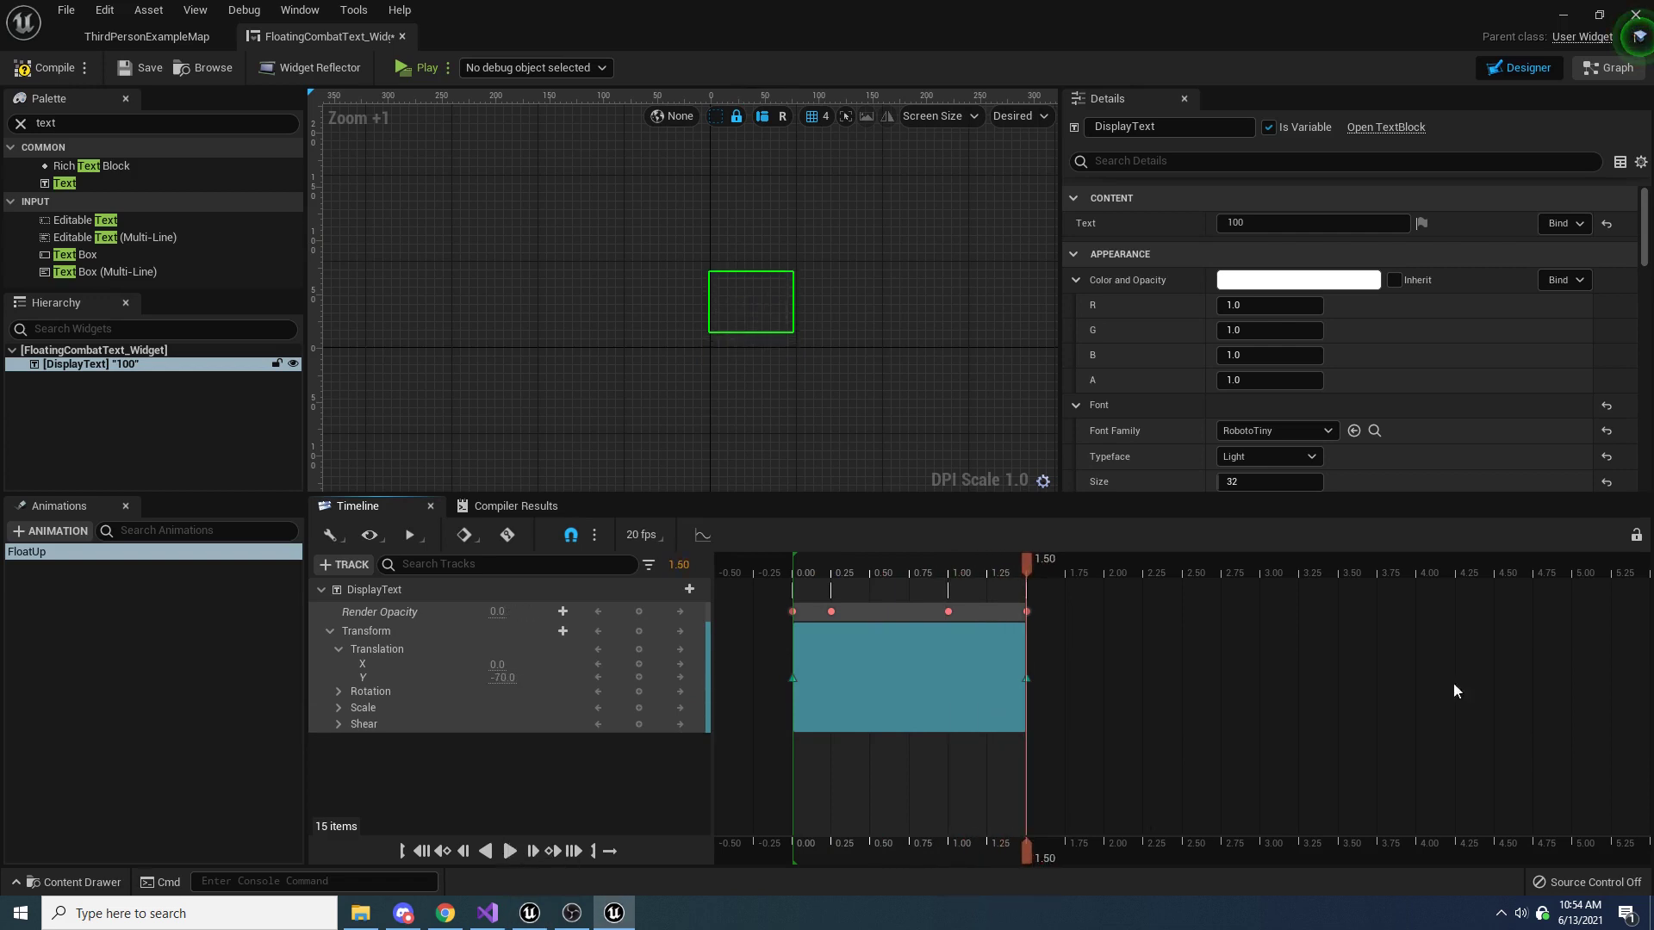
# Key the text's Scale X at 1.0 at time 0.00, and both Scale X and Y at 0.5 at time 0.25
pyautogui.moveTo(1029, 565); pyautogui.dragTo(787, 565)
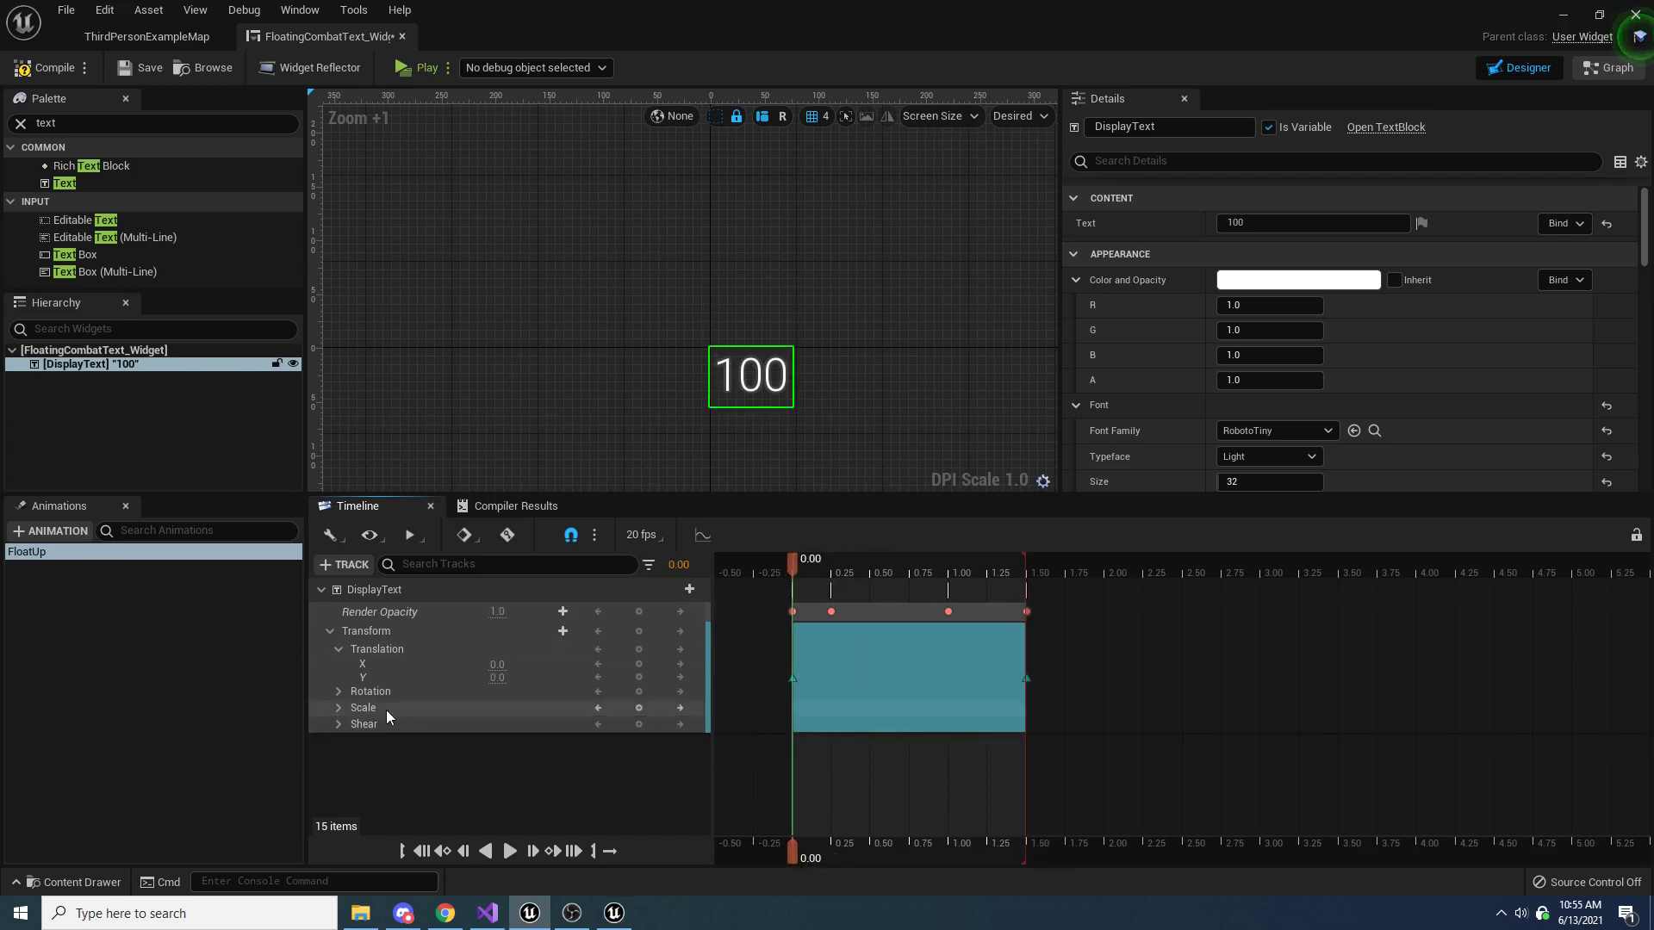
pyautogui.click(337, 707)
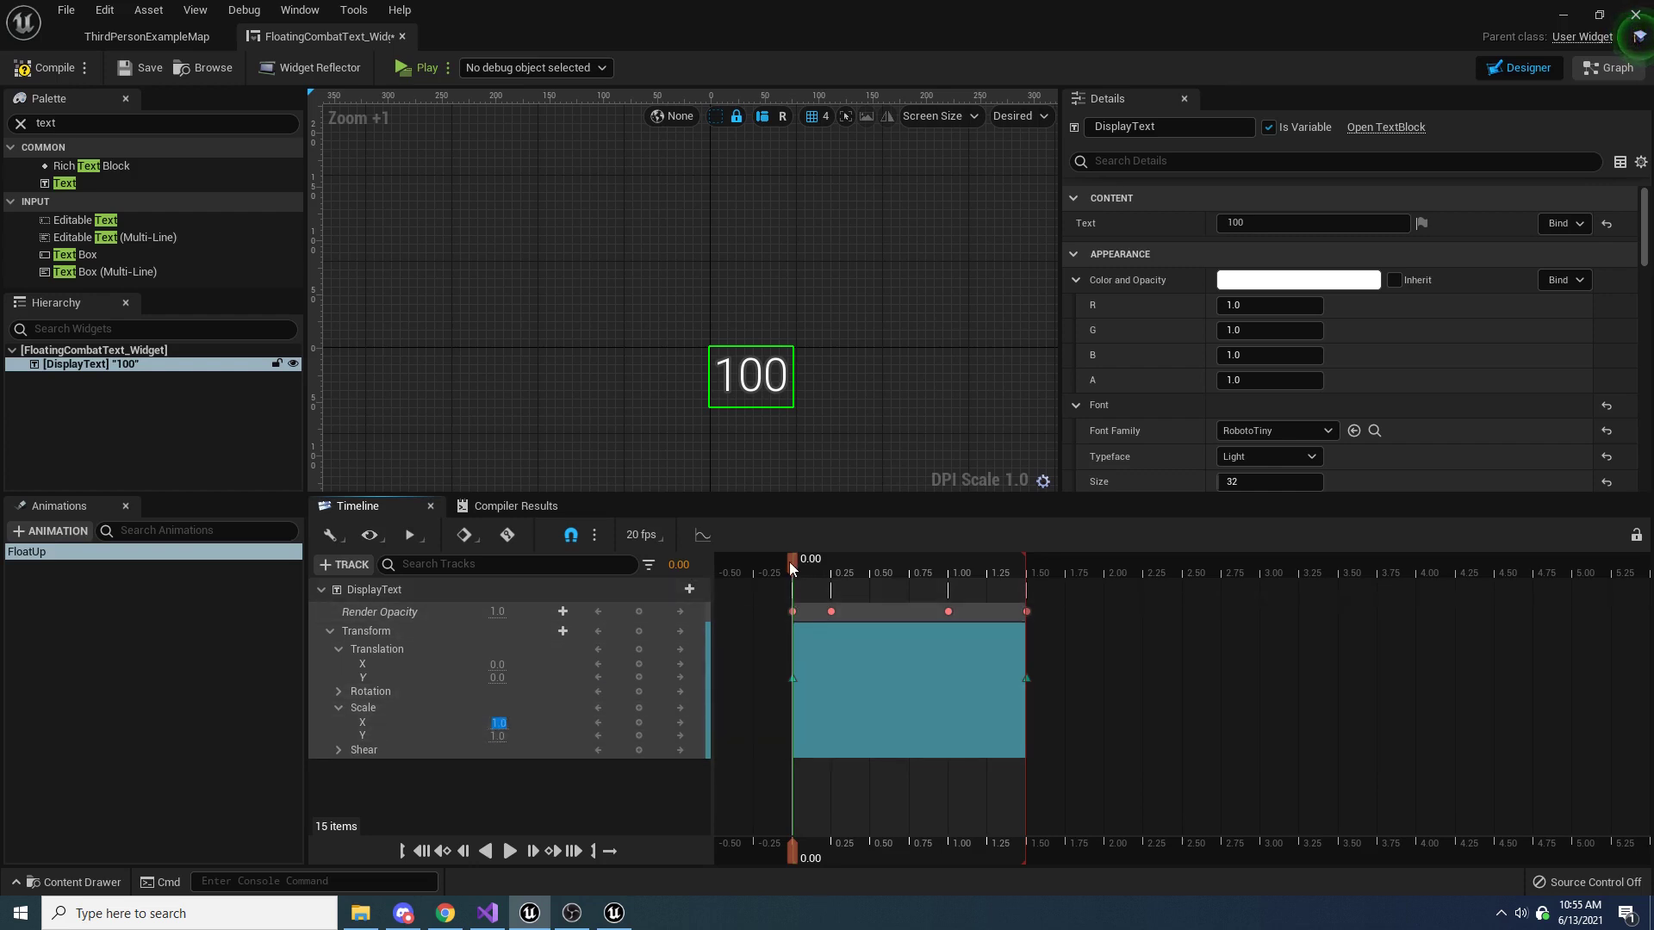
pyautogui.moveTo(790, 564); pyautogui.dragTo(829, 561)
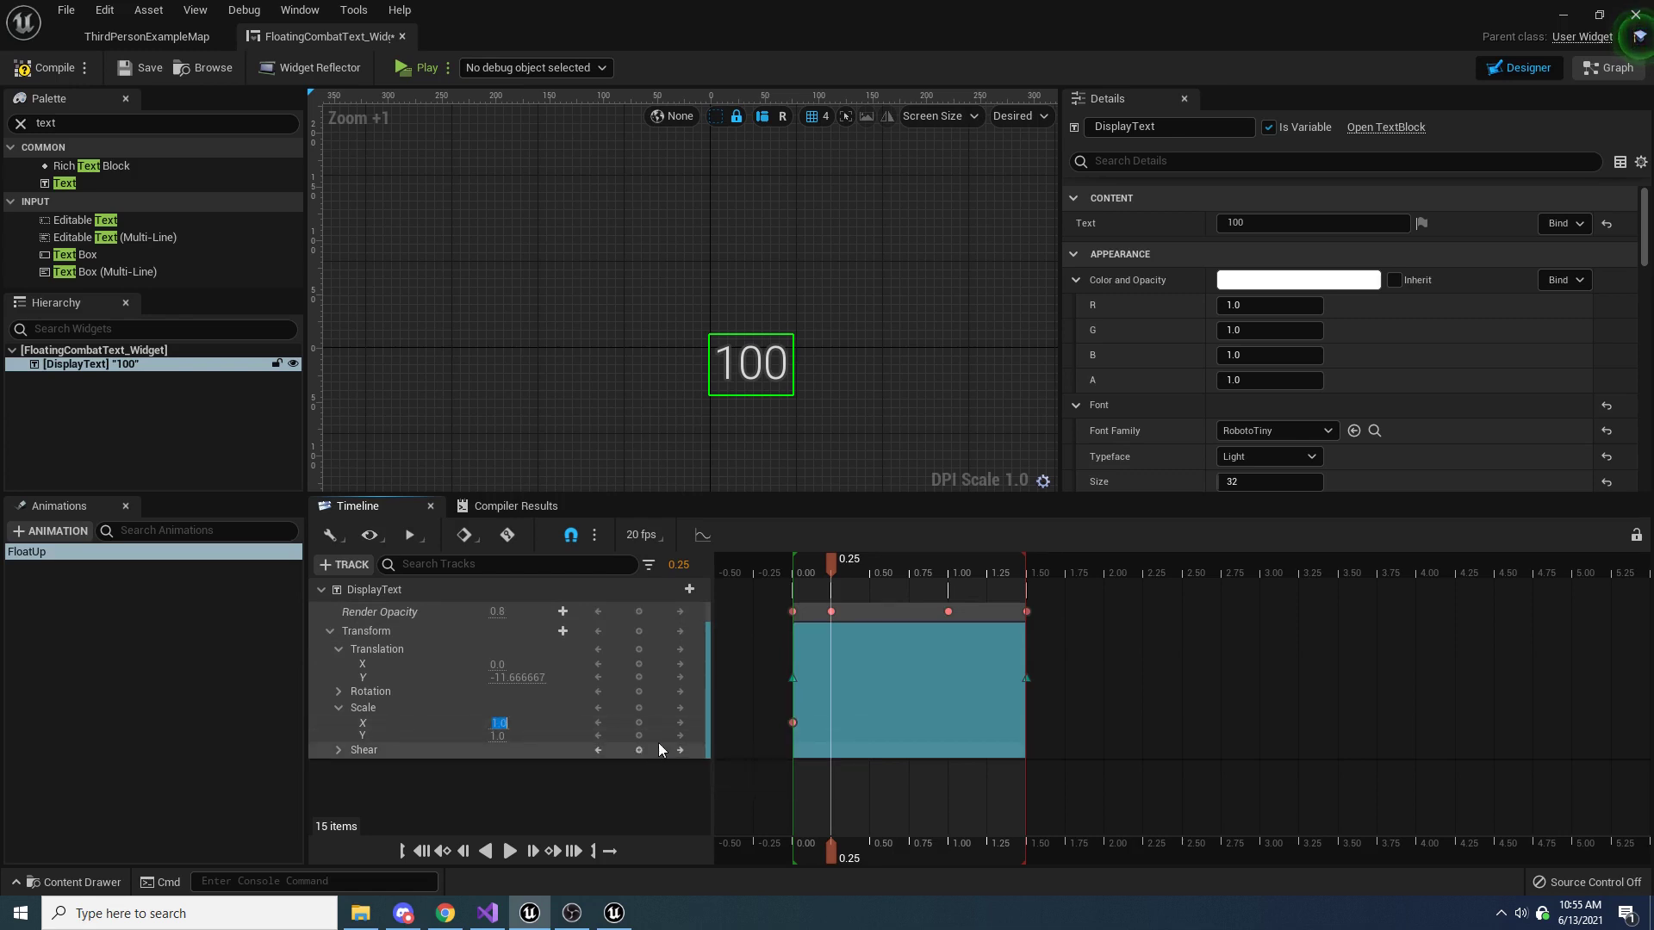
pyautogui.write('0.5')
pyautogui.press('Return')
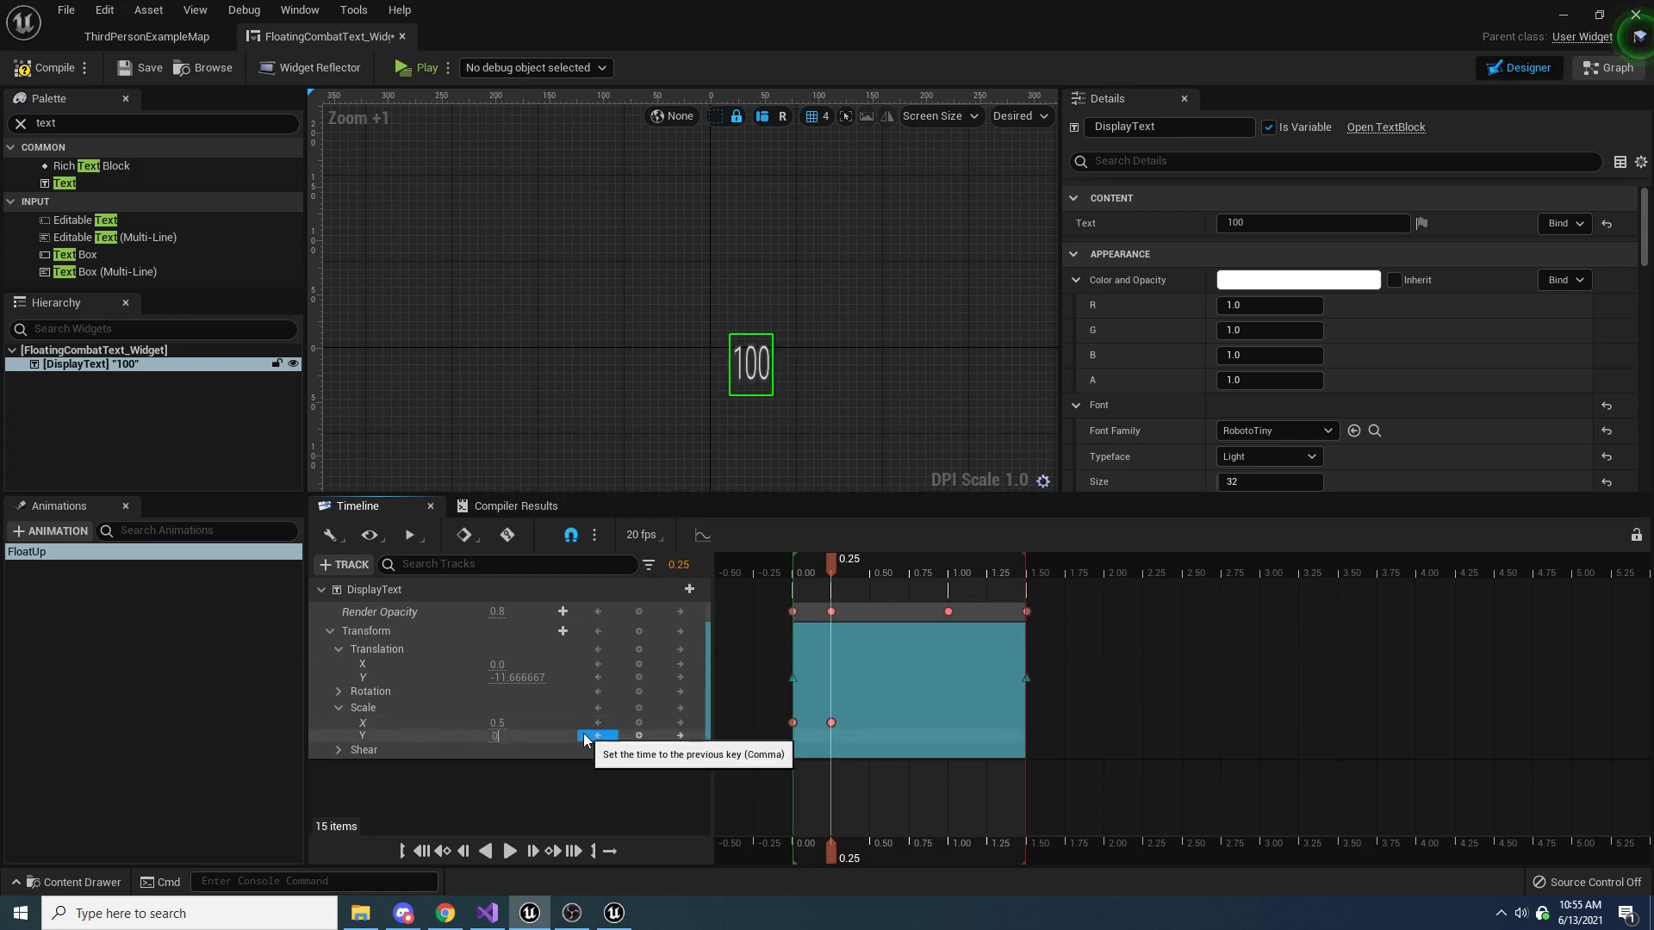
pyautogui.click(498, 736)
pyautogui.write('0.5')
pyautogui.press('Return')
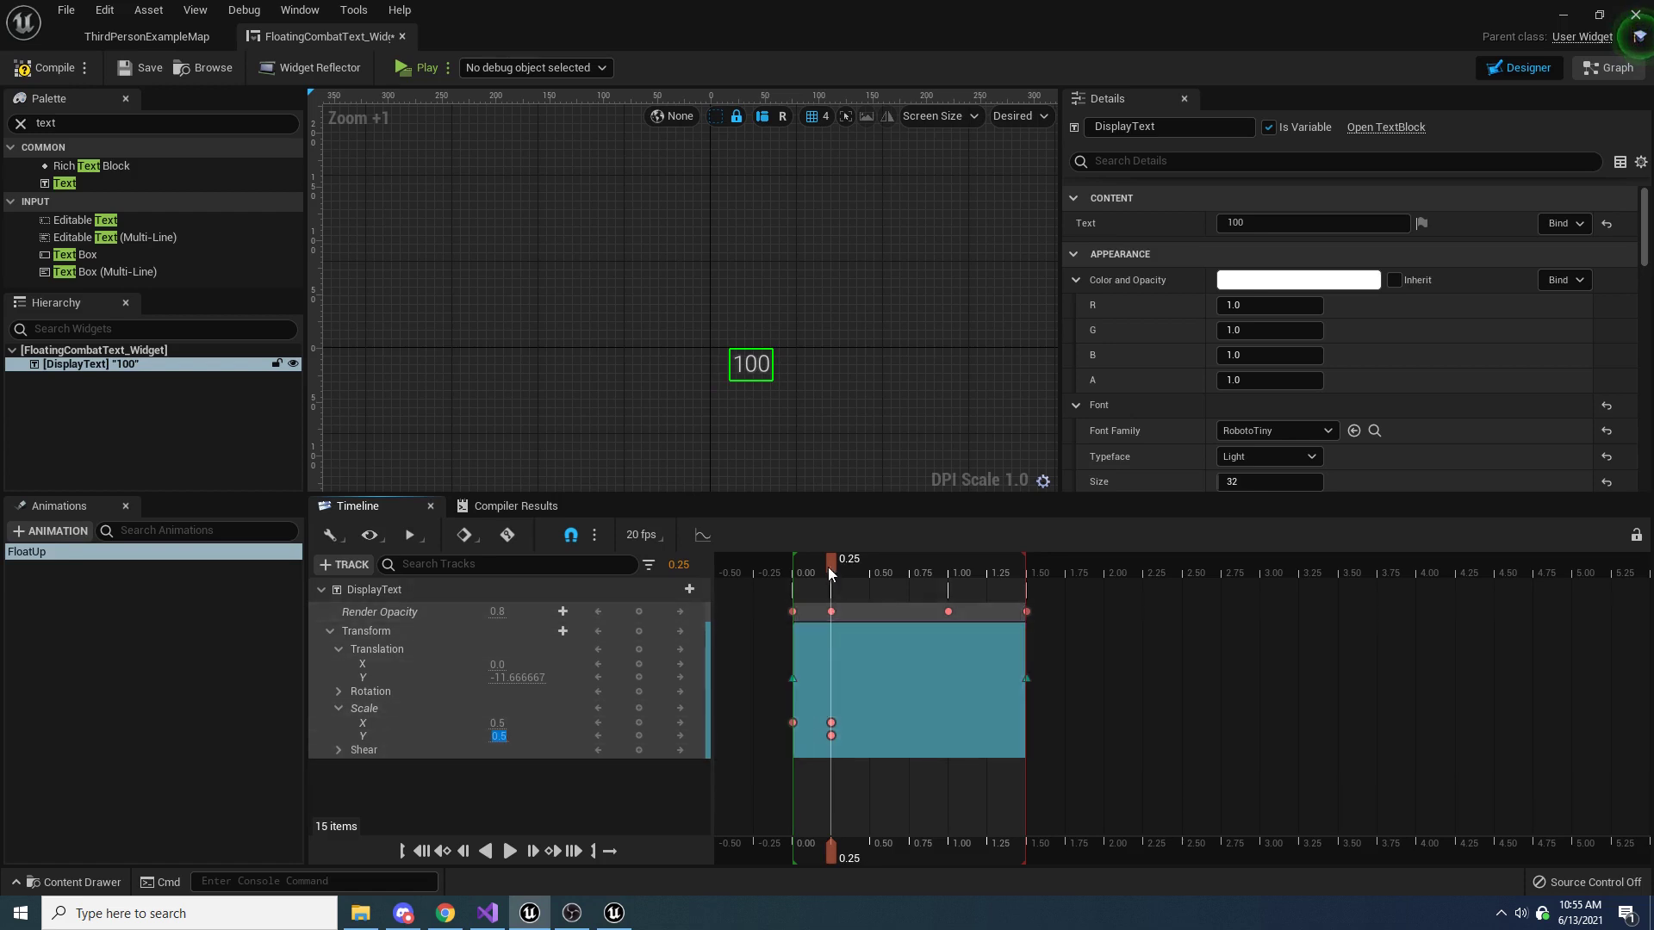
# Key Scale Y at 1.0 at time 0.00 and play the FloatUp animation from the start
pyautogui.moveTo(829, 566); pyautogui.dragTo(790, 572)
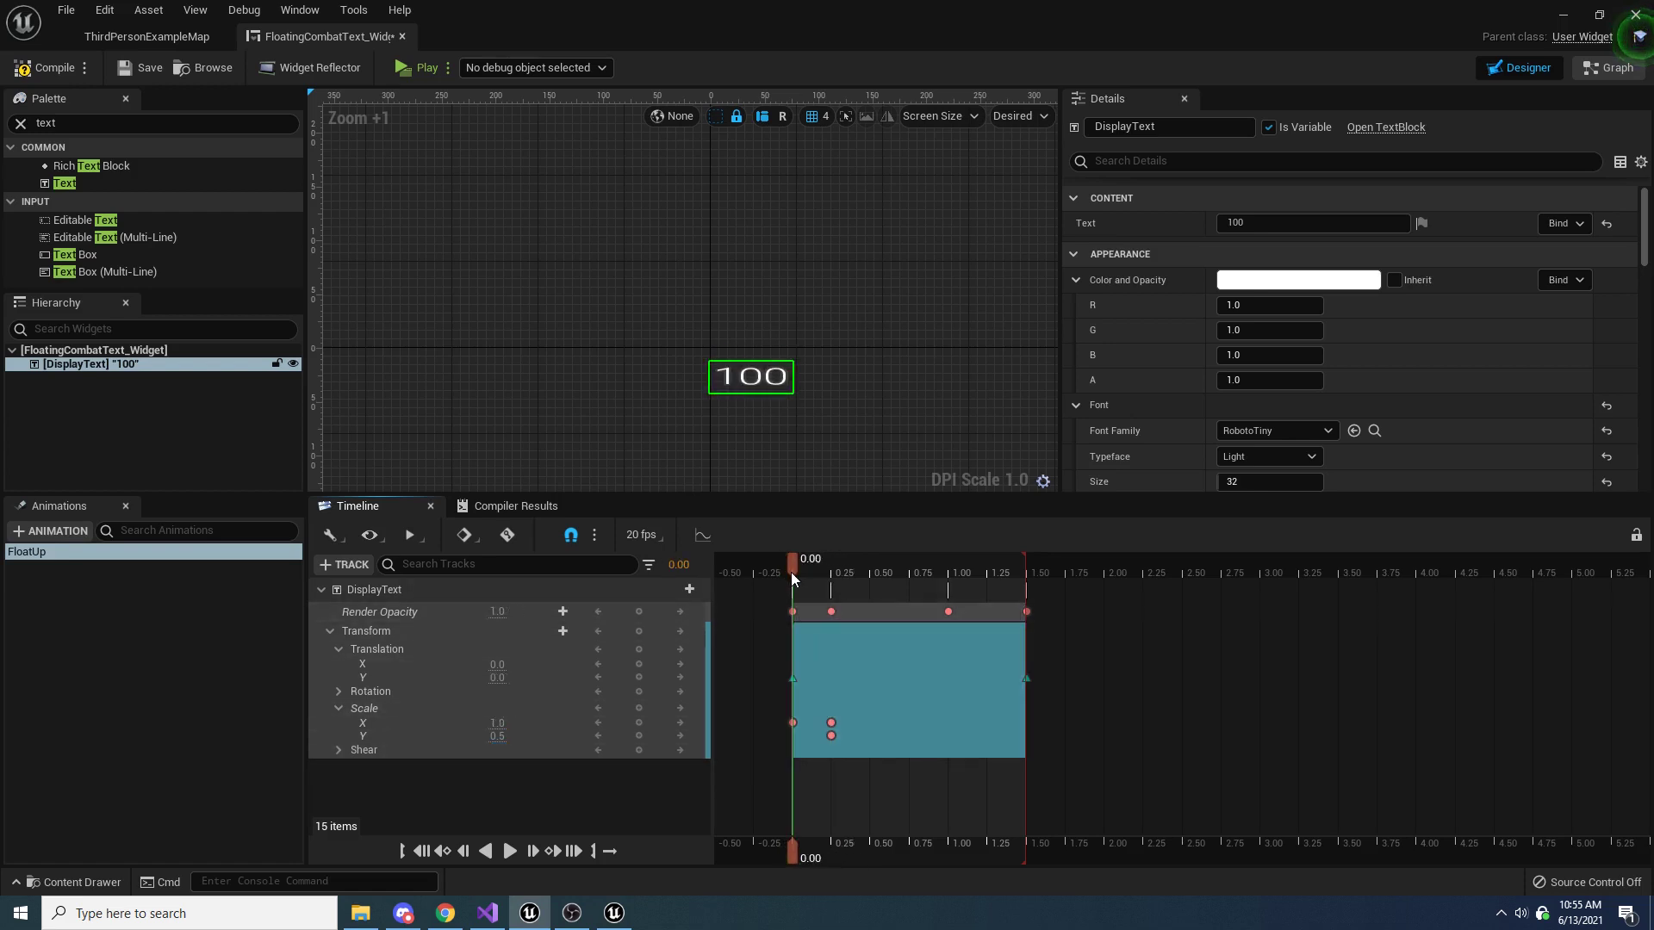
pyautogui.write('1')
pyautogui.press('Return')
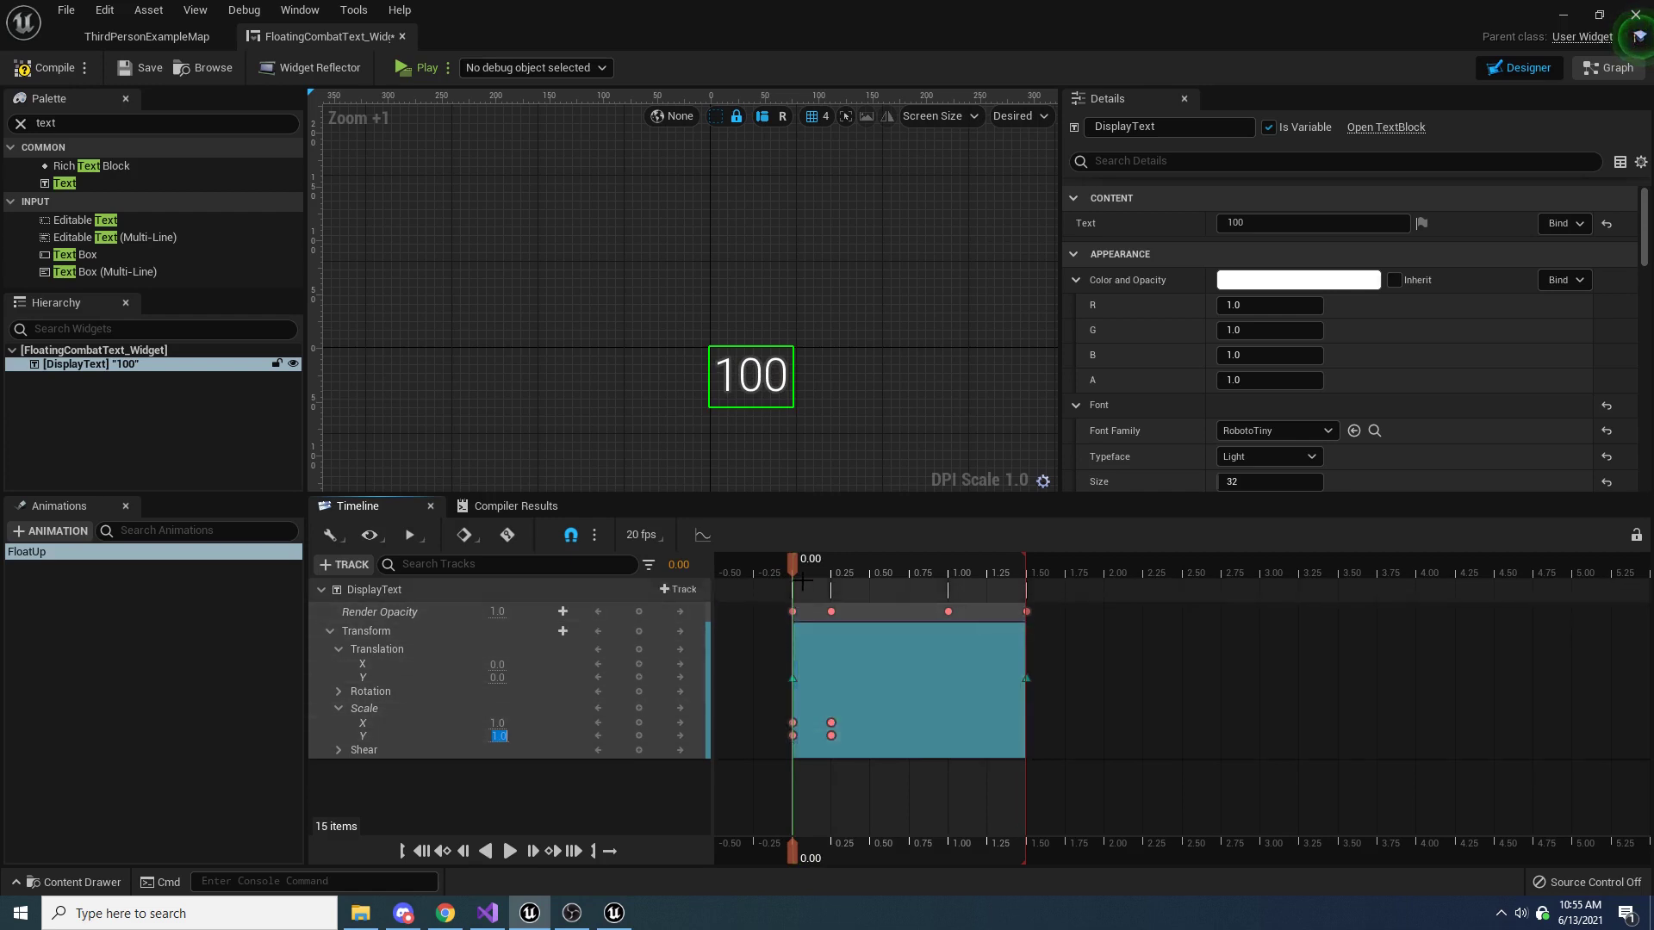
pyautogui.moveTo(794, 565)
pyautogui.mouseDown()
pyautogui.moveTo(831, 568)
pyautogui.moveTo(792, 568)
pyautogui.mouseUp()
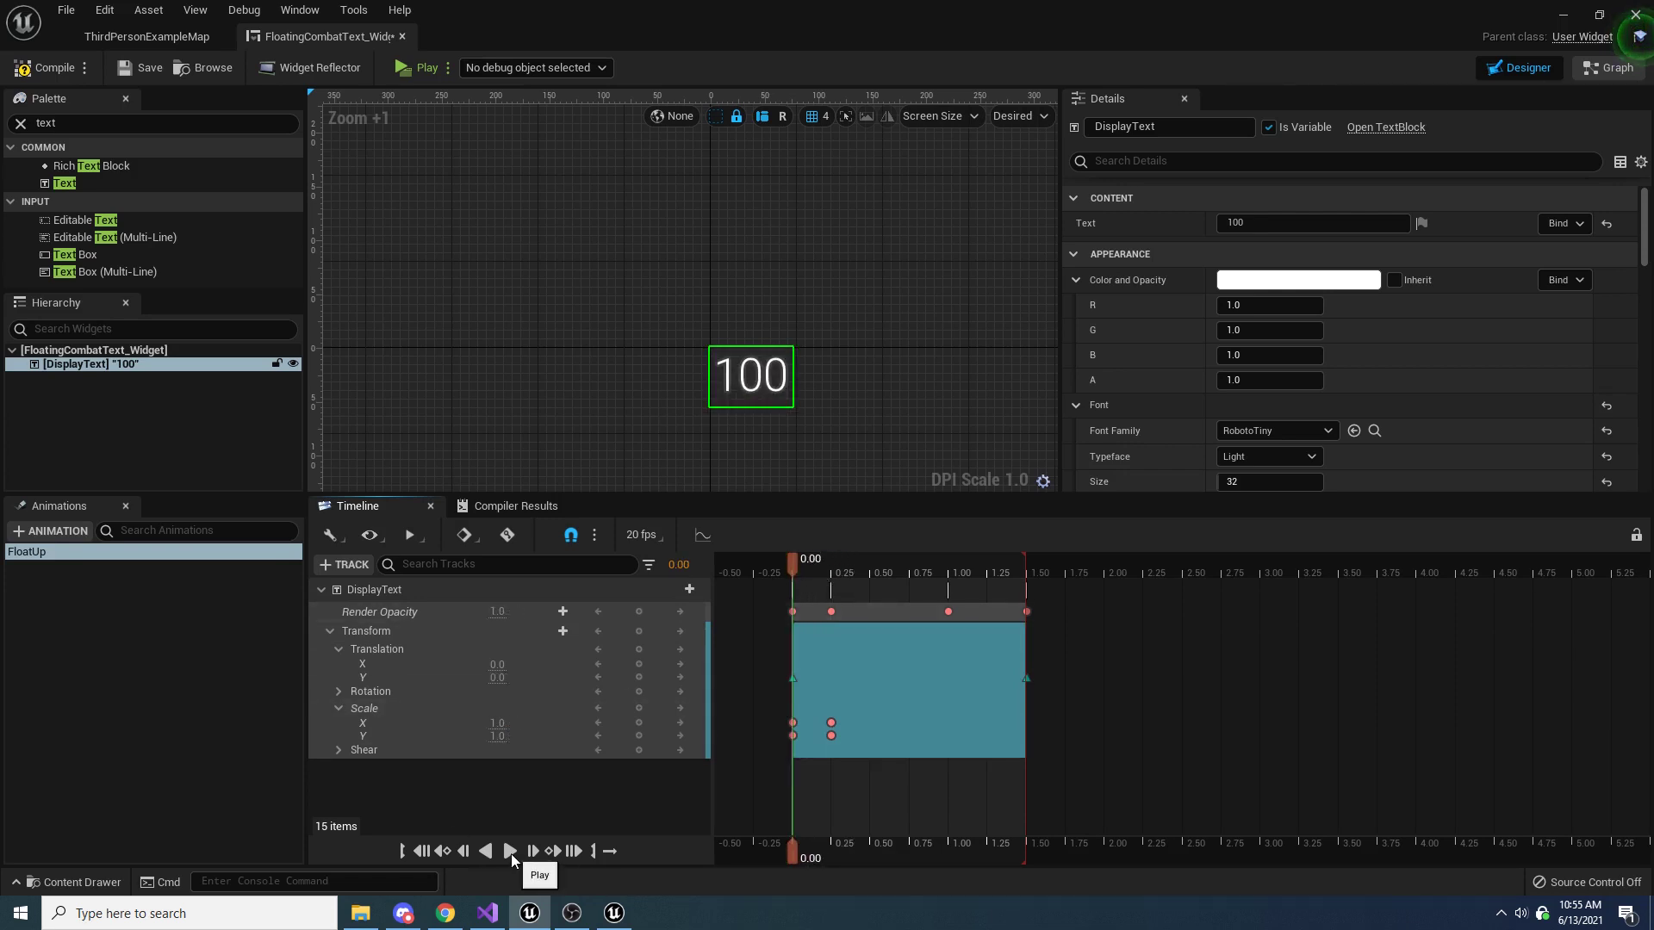
pyautogui.click(510, 851)
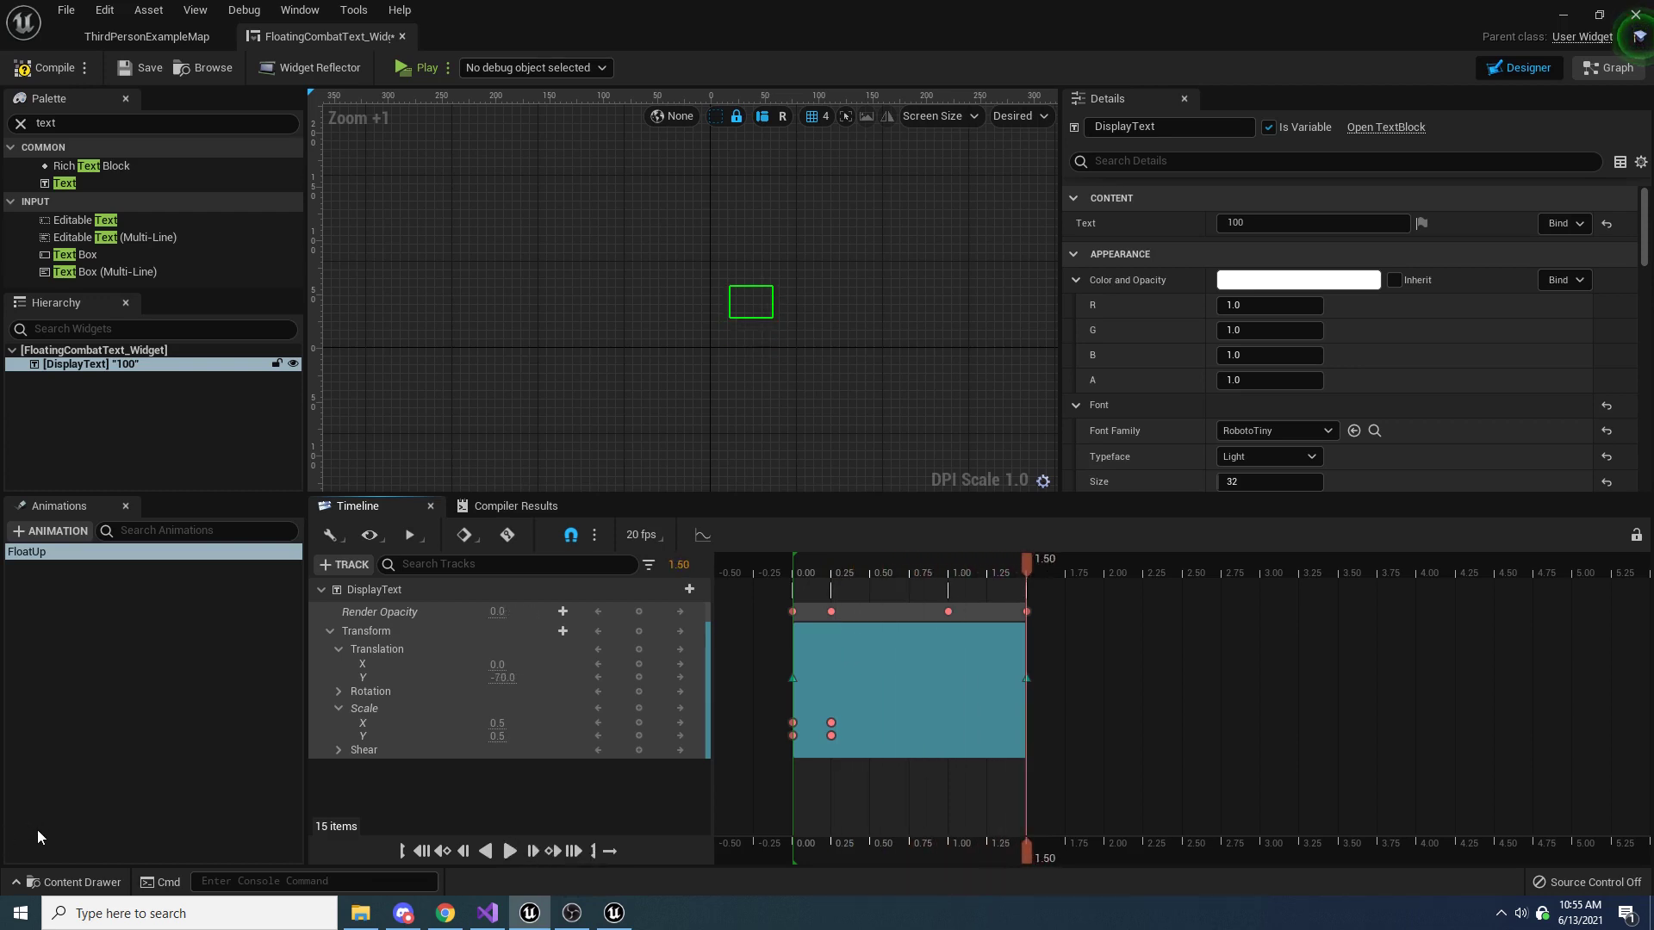
# Duplicate the FloatUp animation and name the copy FloatUp_DEBUG
pyautogui.click(69, 551)
pyautogui.rightClick(75, 553)
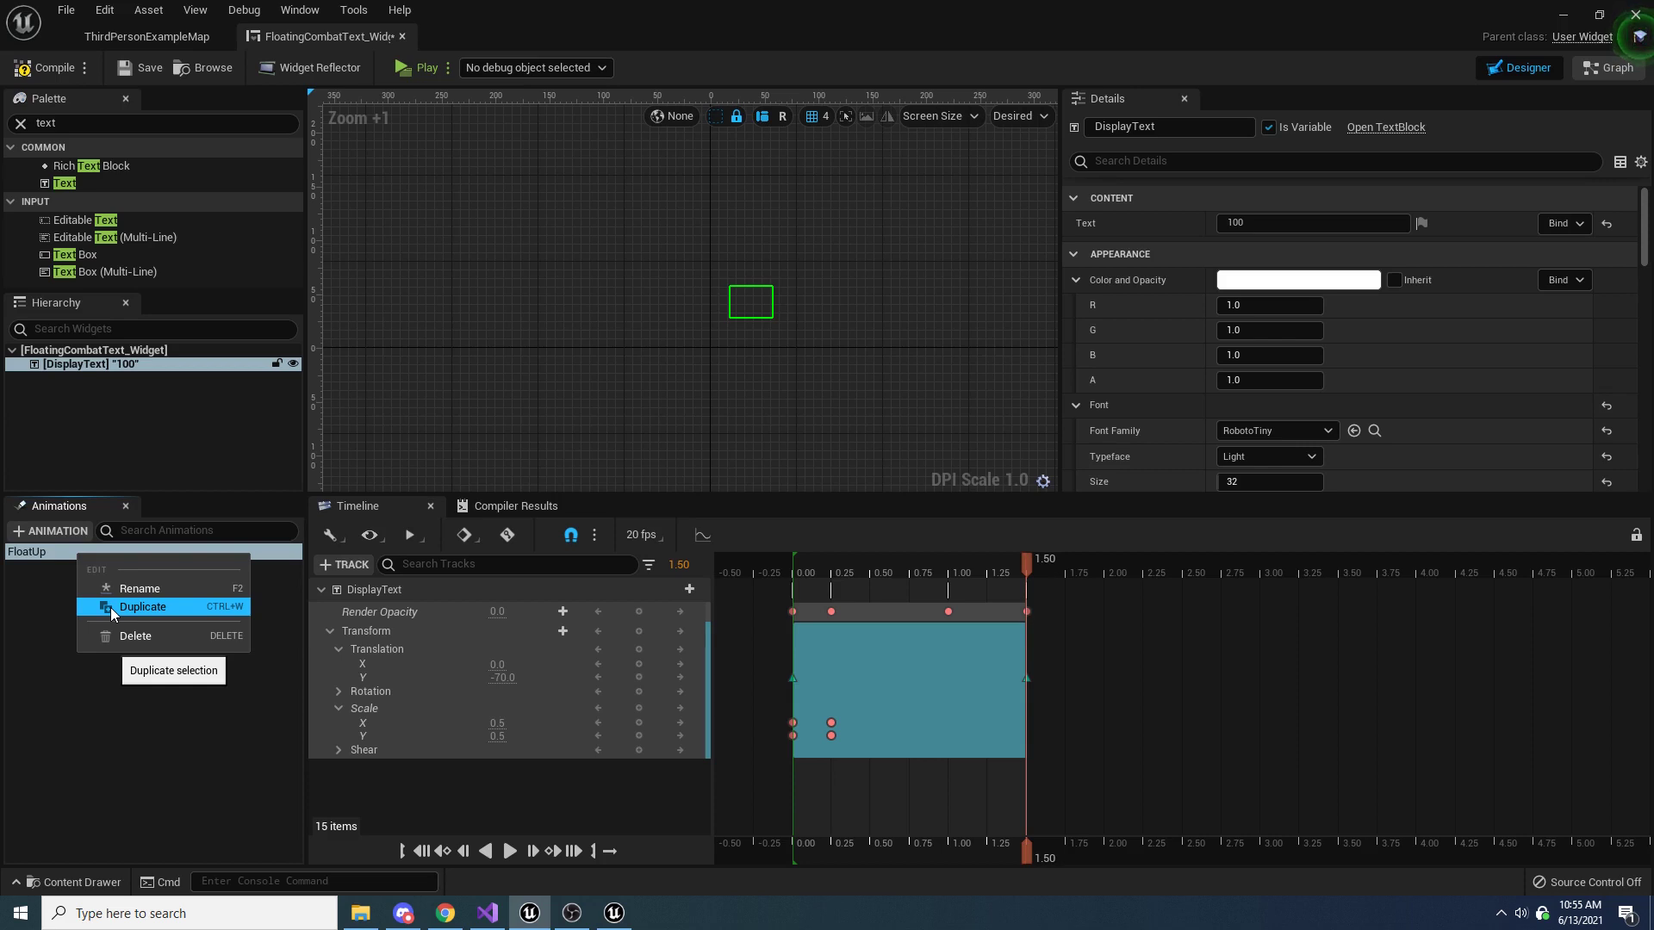
pyautogui.click(110, 608)
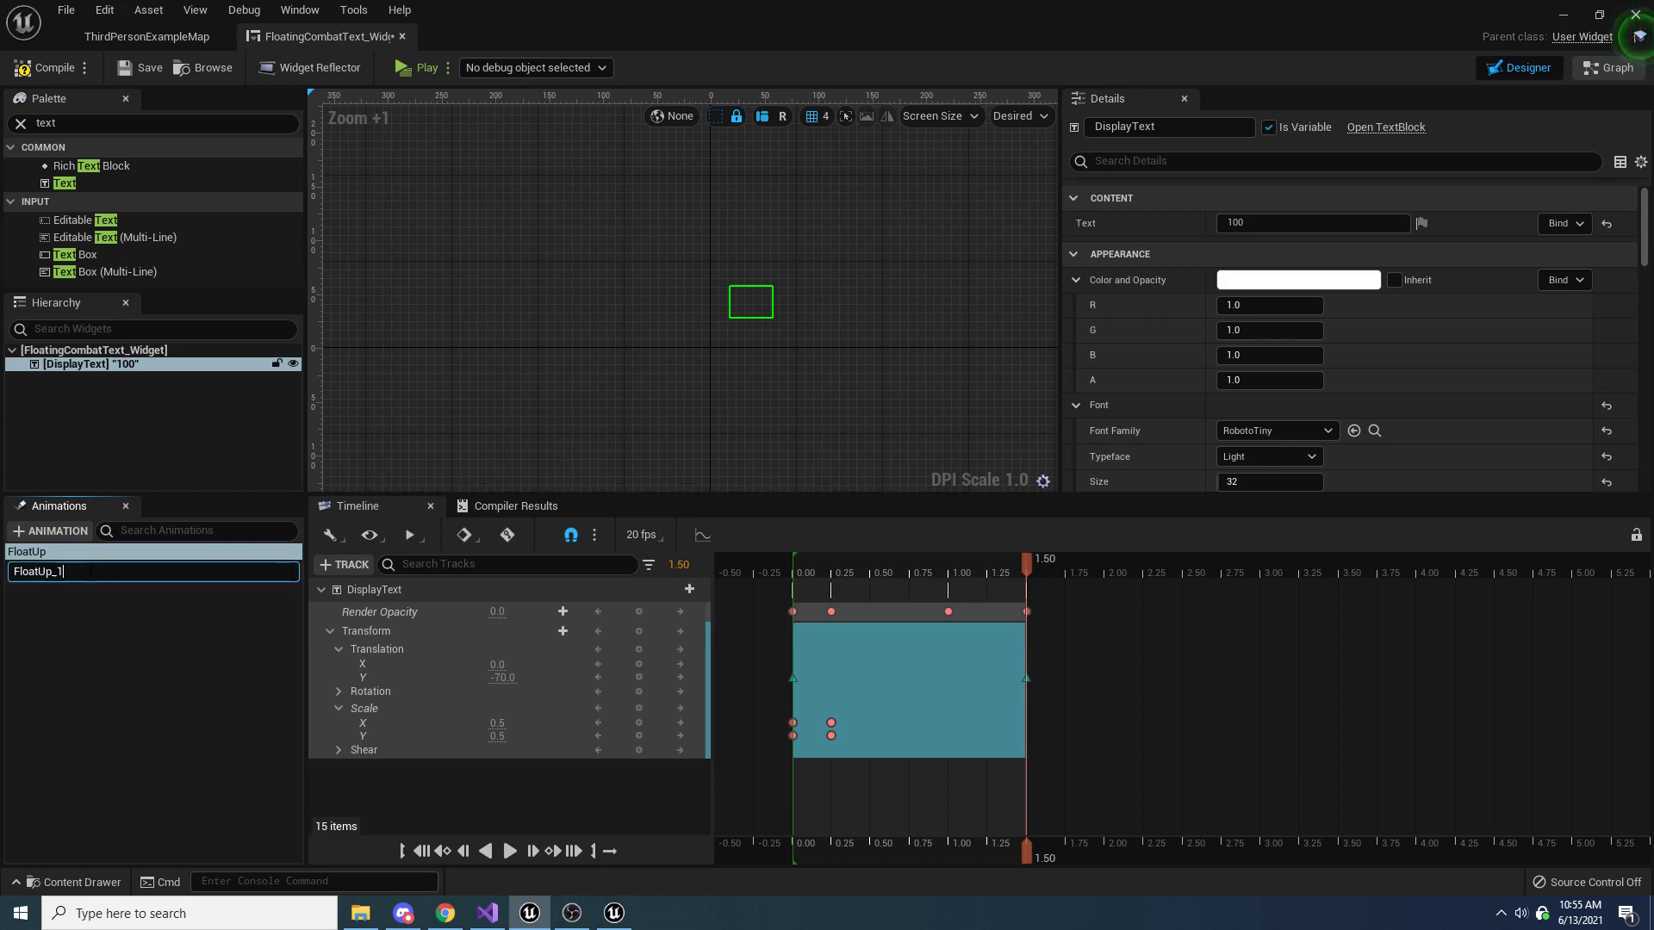
pyautogui.press('Return')
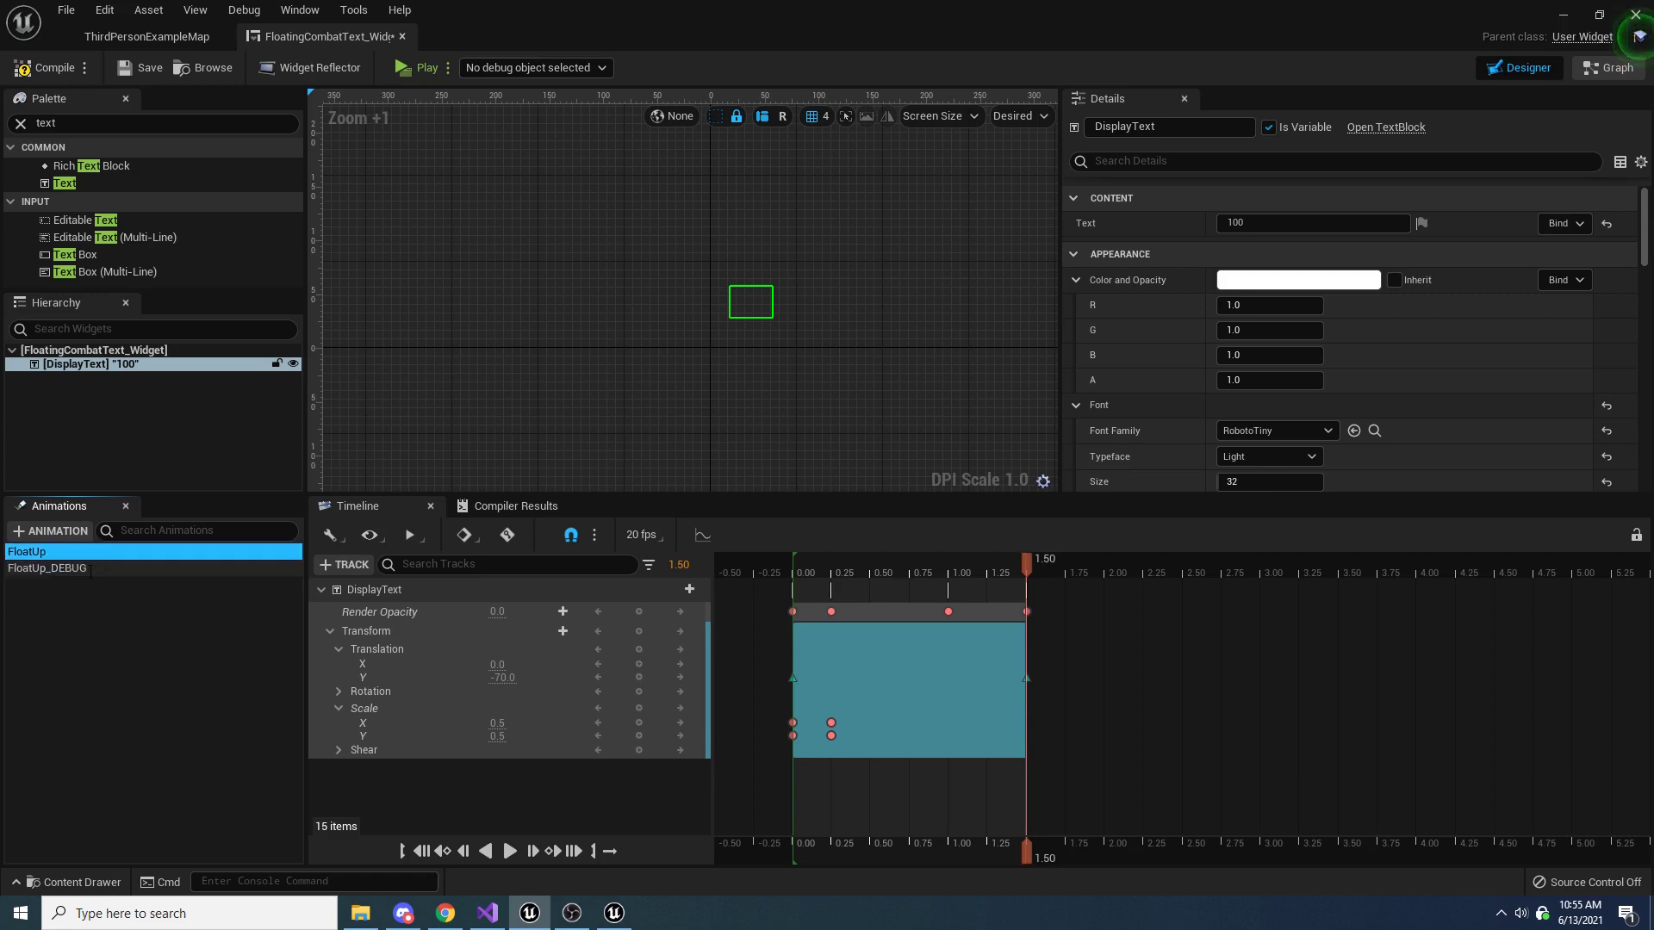
# Delete the Render Opacity key at time 1.50 in FloatUp_DEBUG and play the animation from the start
pyautogui.click(90, 568)
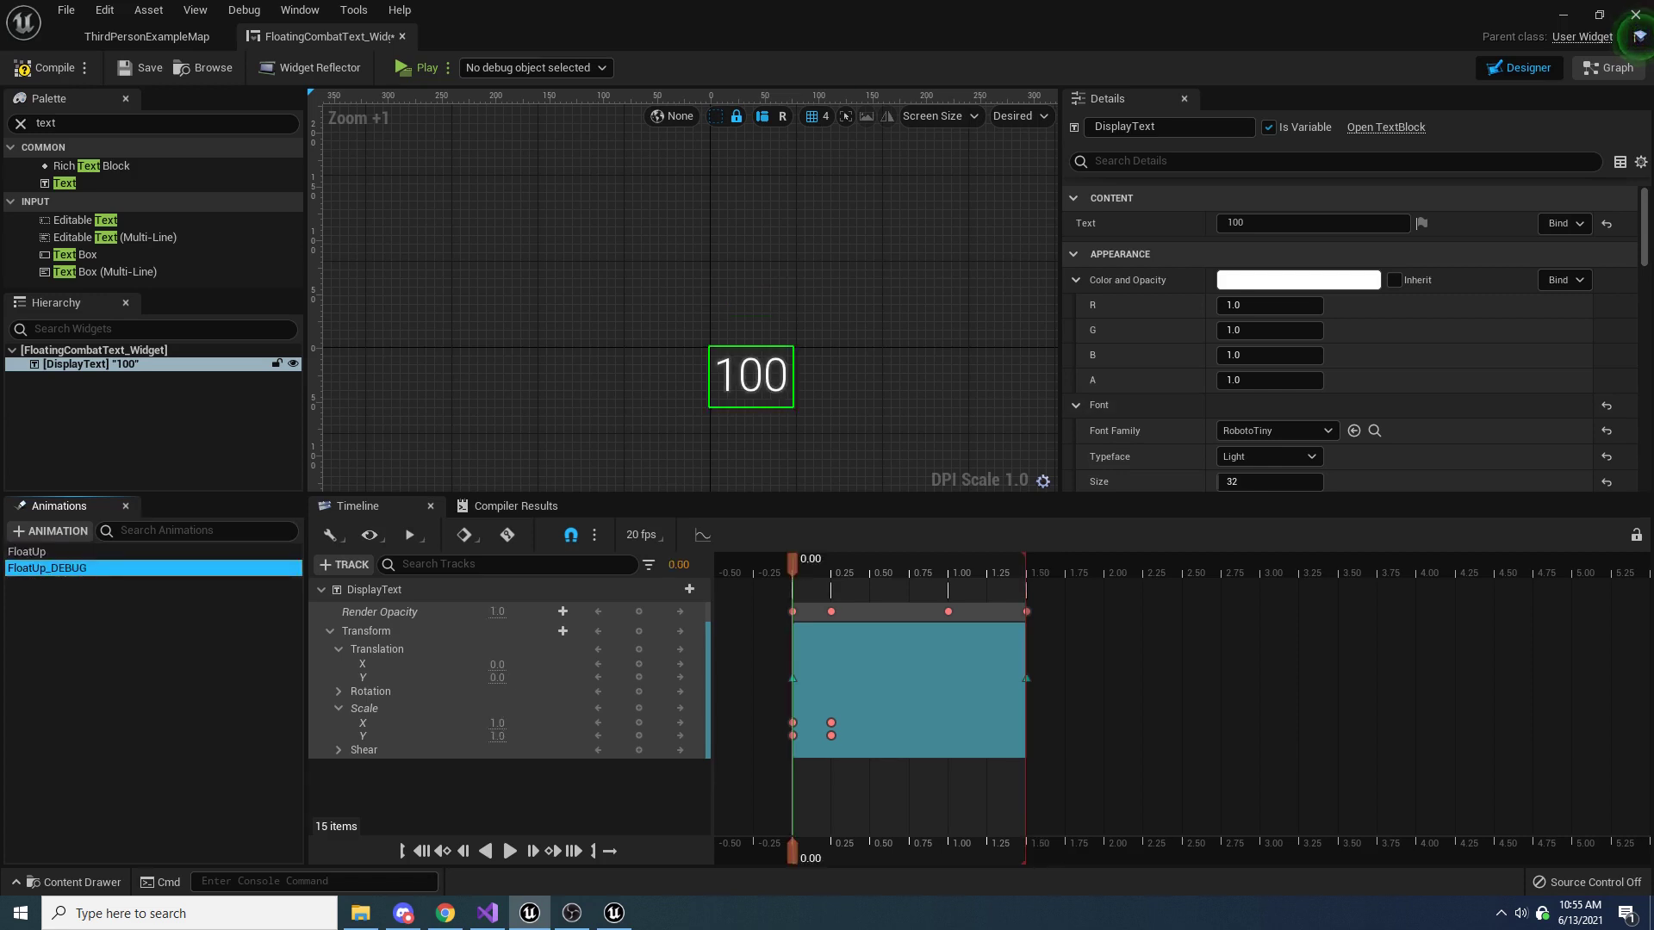
pyautogui.hotkey('alt', 'Tab')
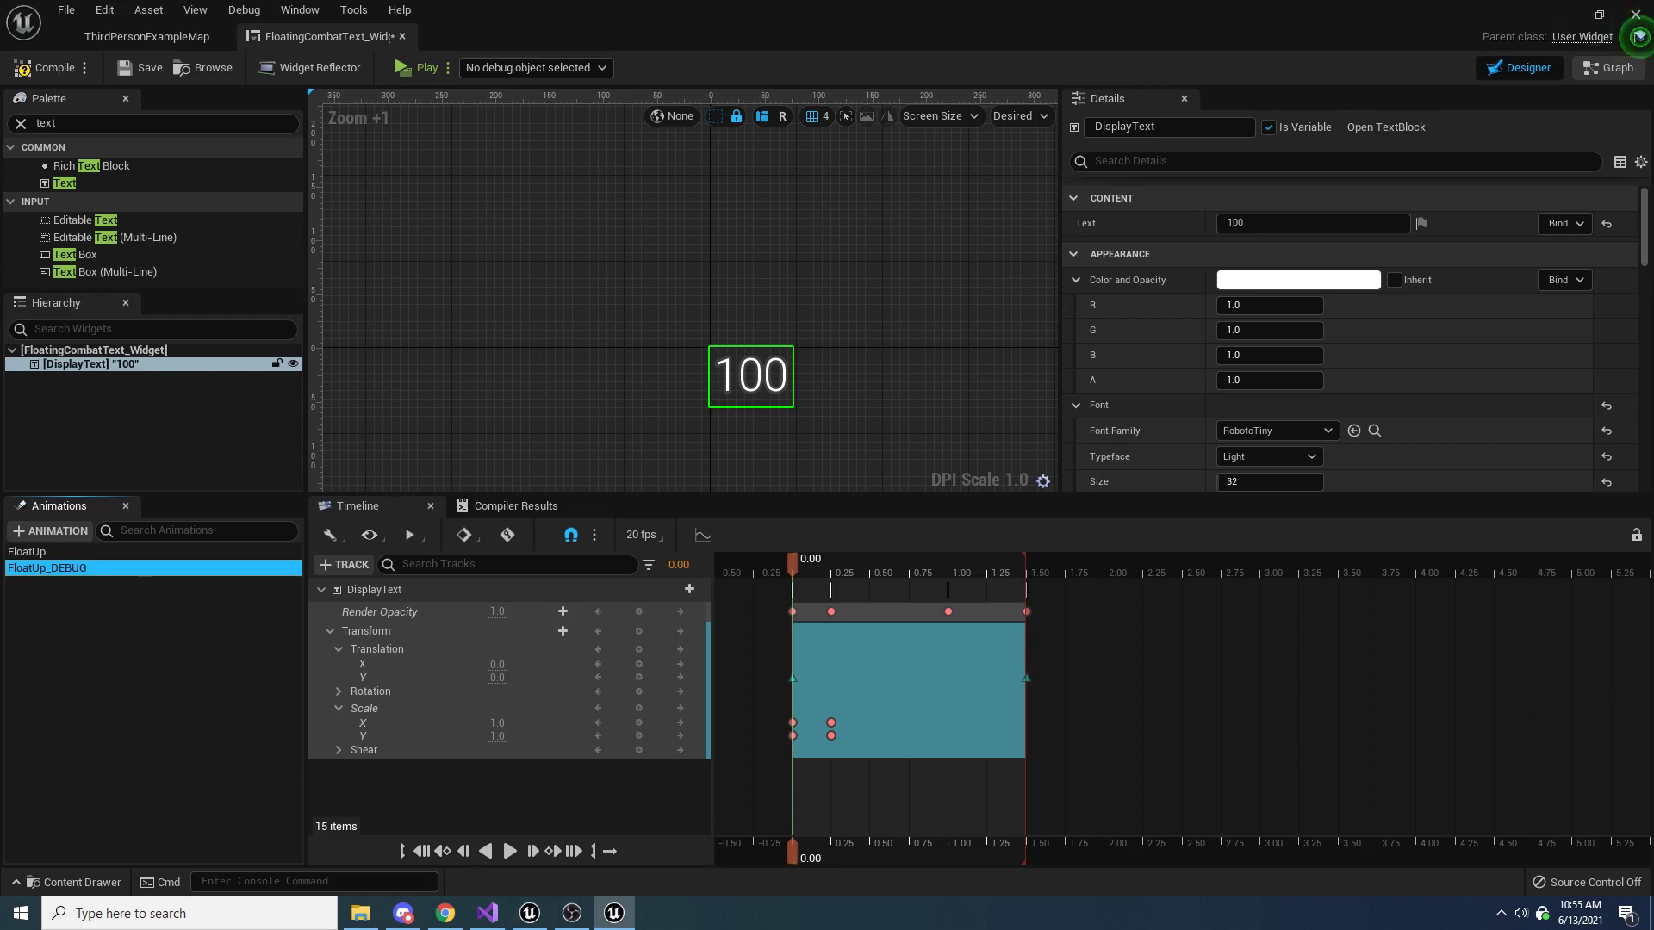
pyautogui.click(1025, 612)
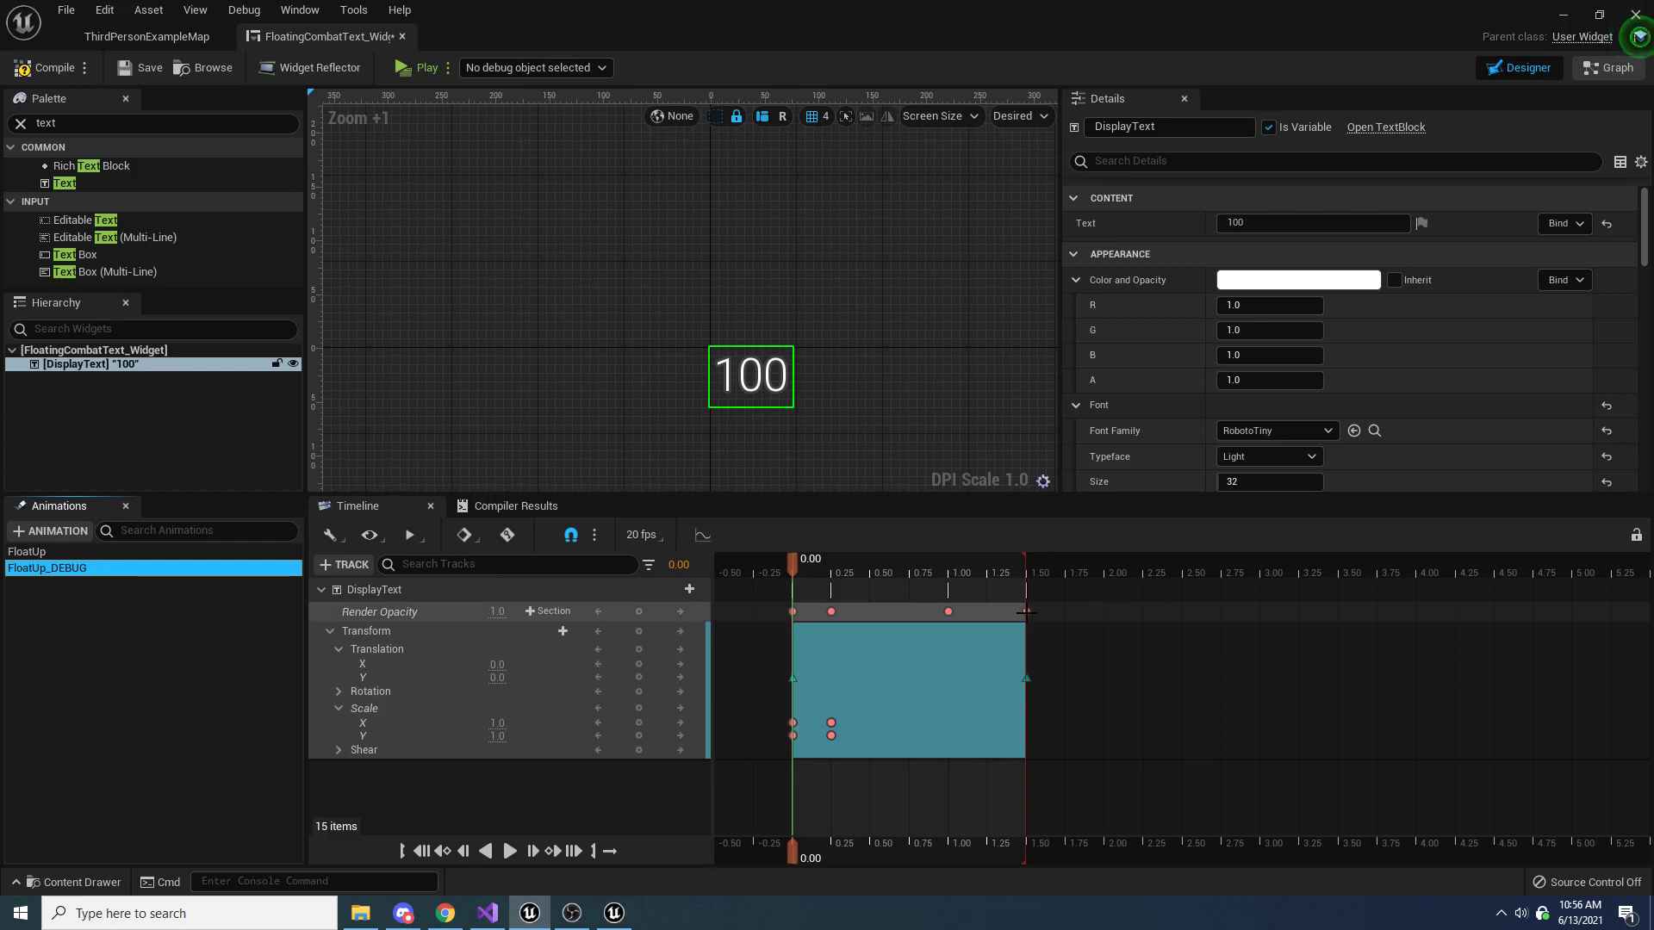
pyautogui.click(1025, 611)
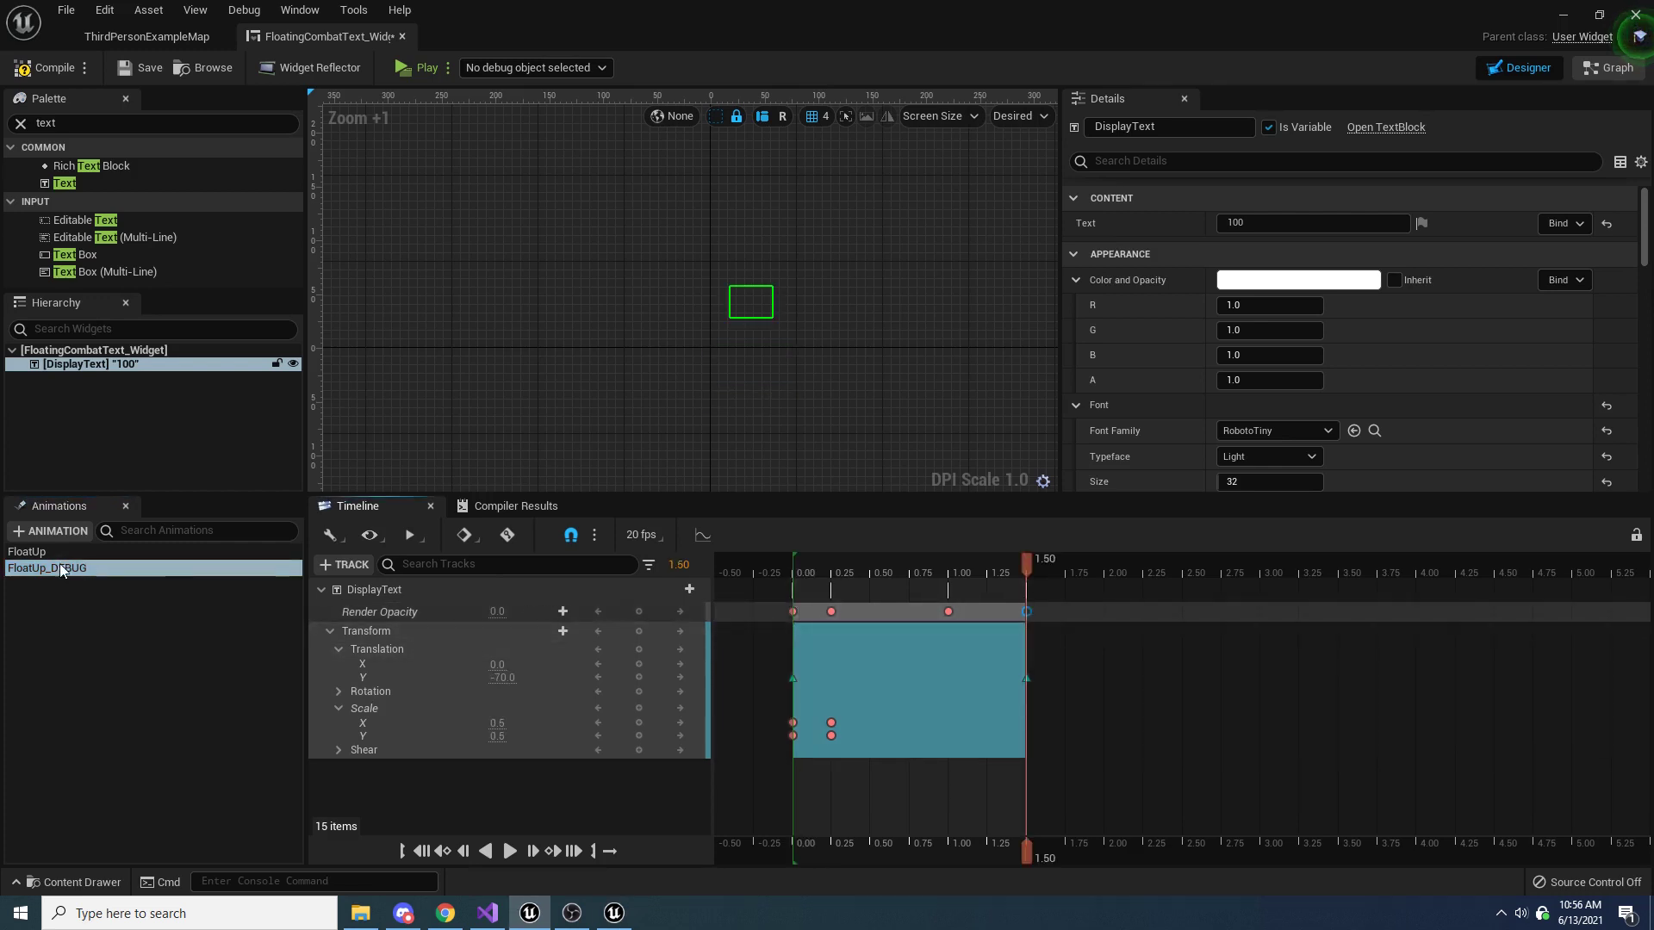
pyautogui.press('Delete')
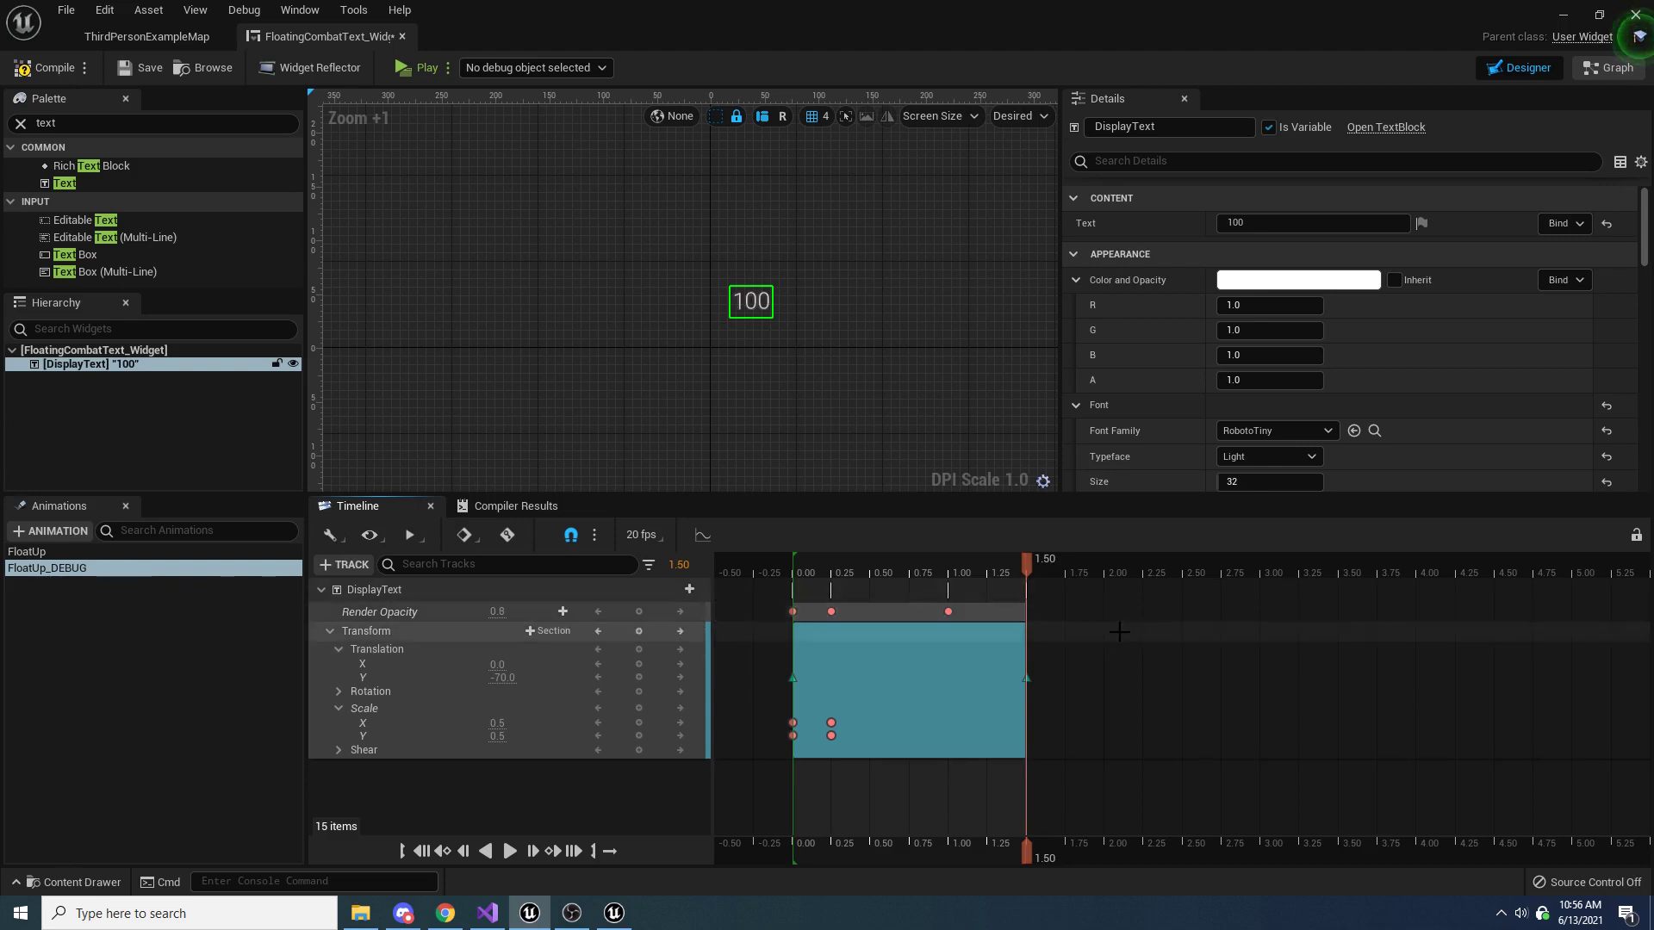
pyautogui.moveTo(1022, 564); pyautogui.dragTo(792, 558)
pyautogui.click(510, 850)
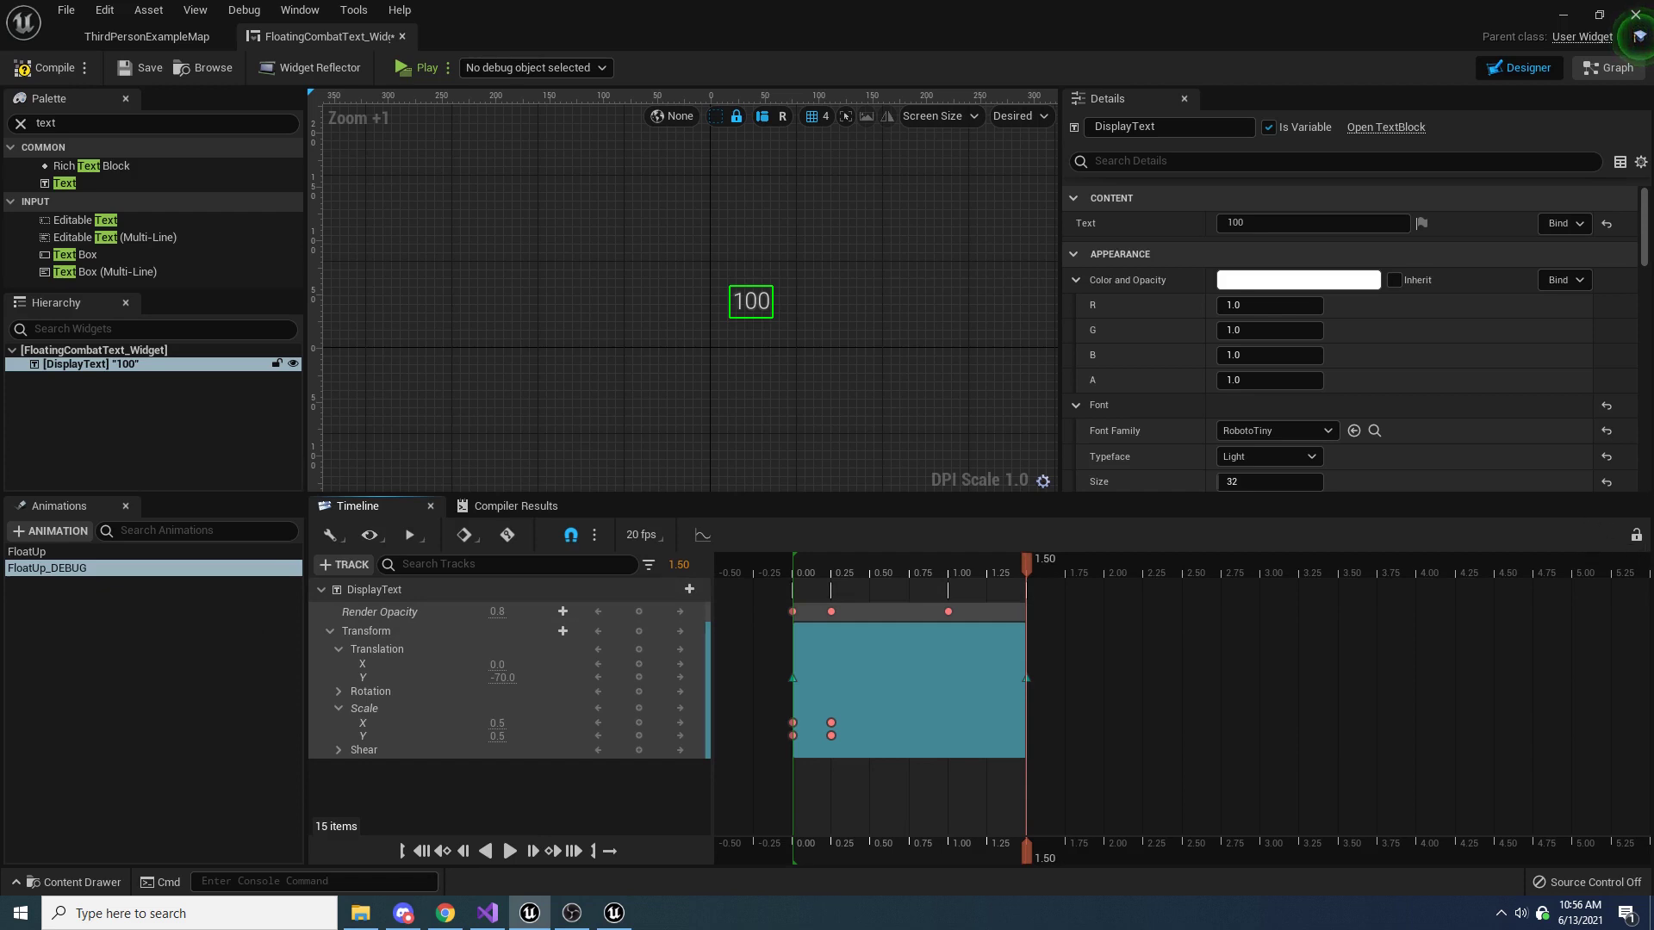
# Open the widget's event graph and delete the default Pre Construct, Construct, and Tick event nodes
pyautogui.click(1593, 67)
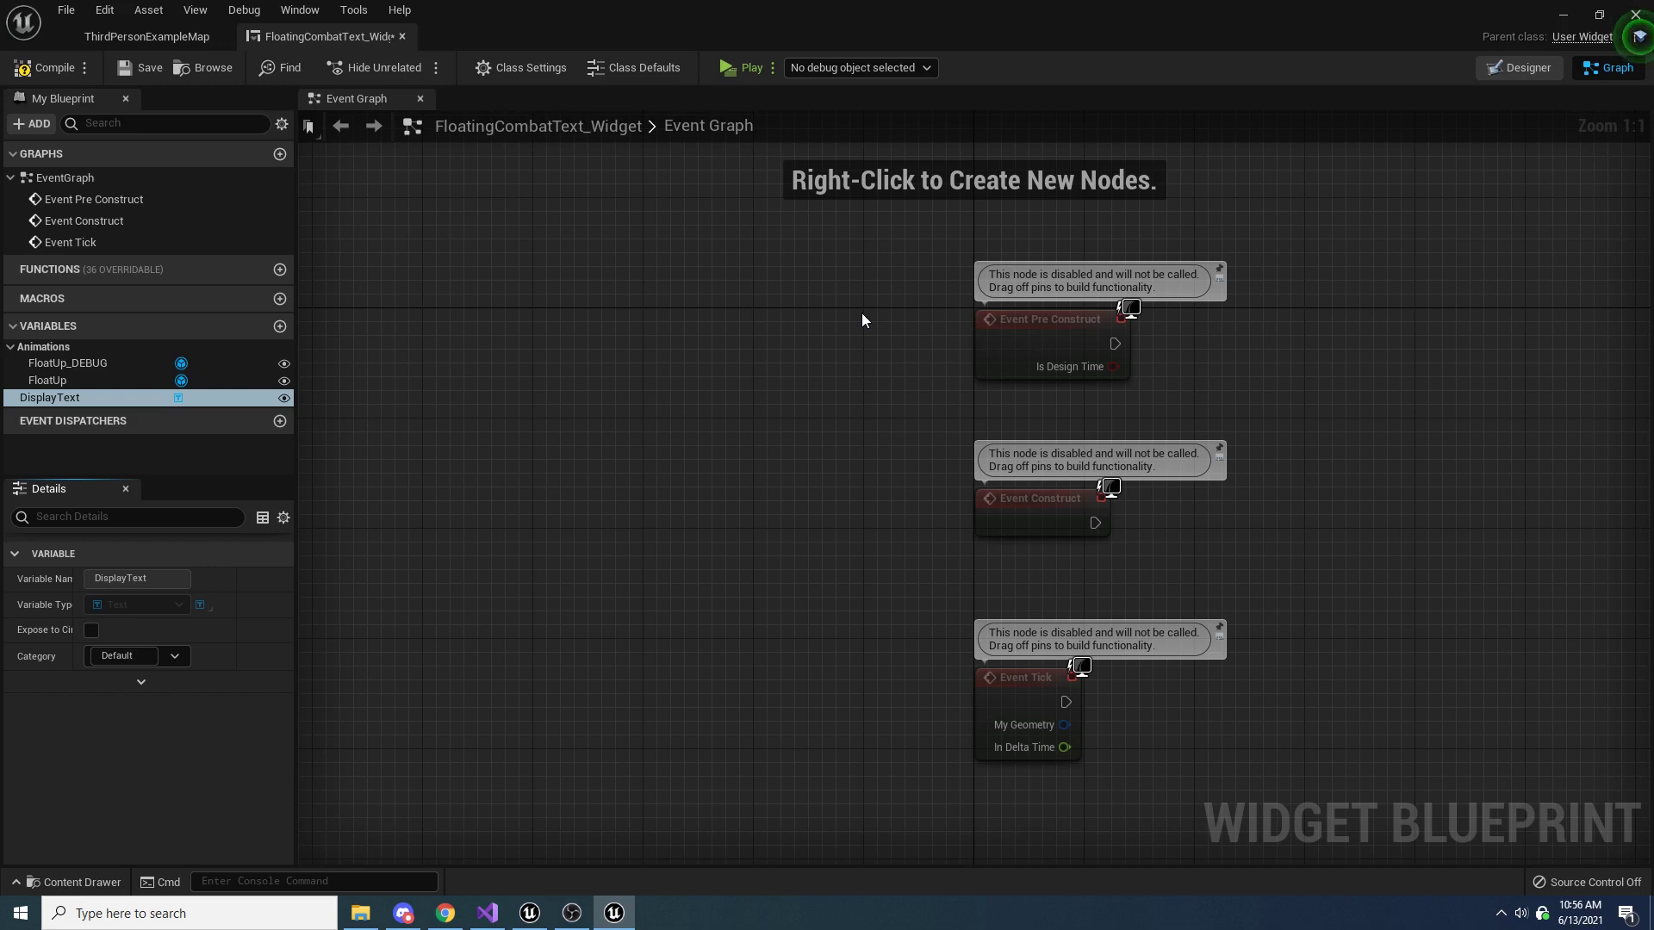
pyautogui.moveTo(881, 257); pyautogui.dragTo(1213, 709)
pyautogui.press('Delete')
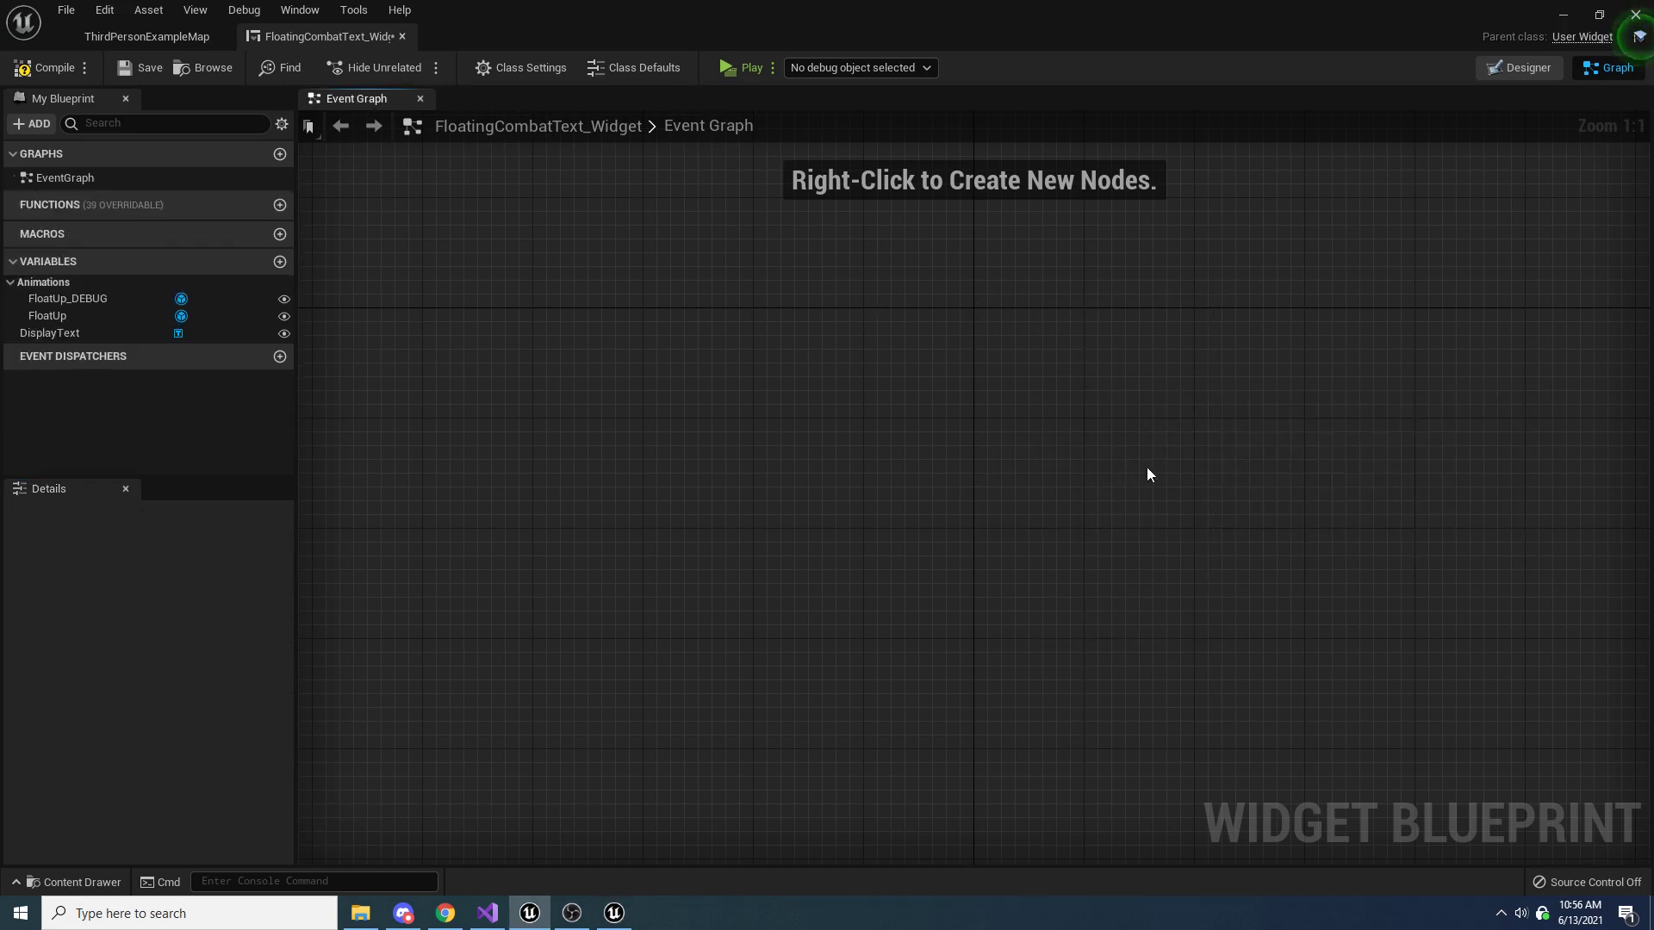
# Add a custom event named Initialize to the event graph and reposition its node
pyautogui.rightClick(1105, 405)
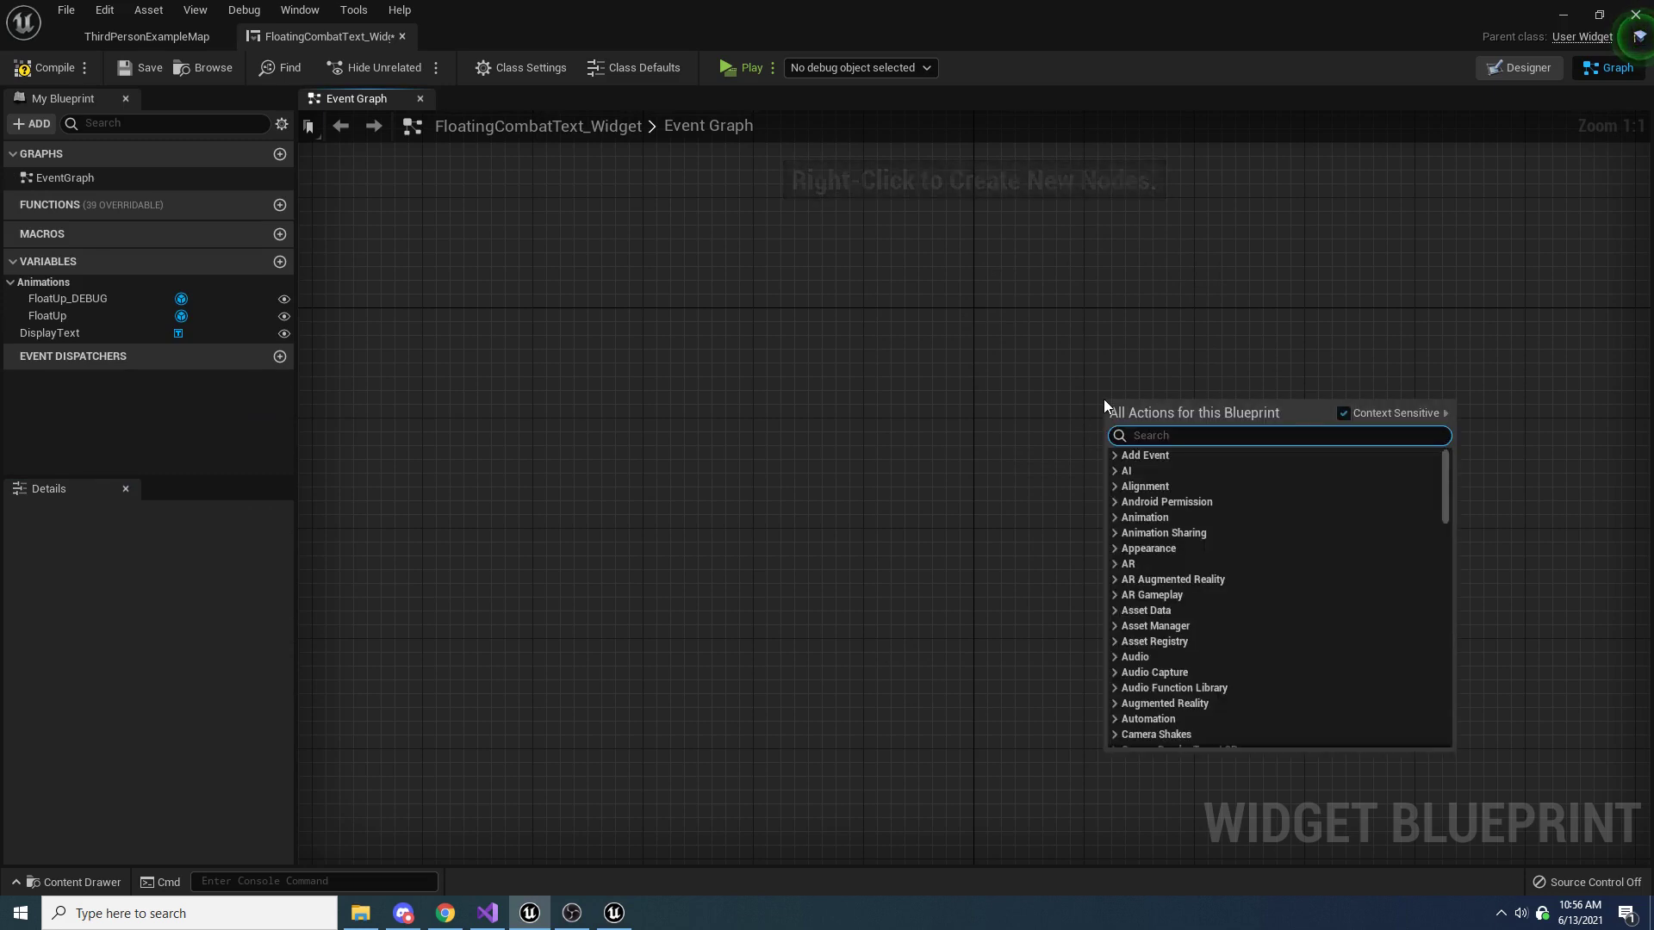
pyautogui.write('add custom')
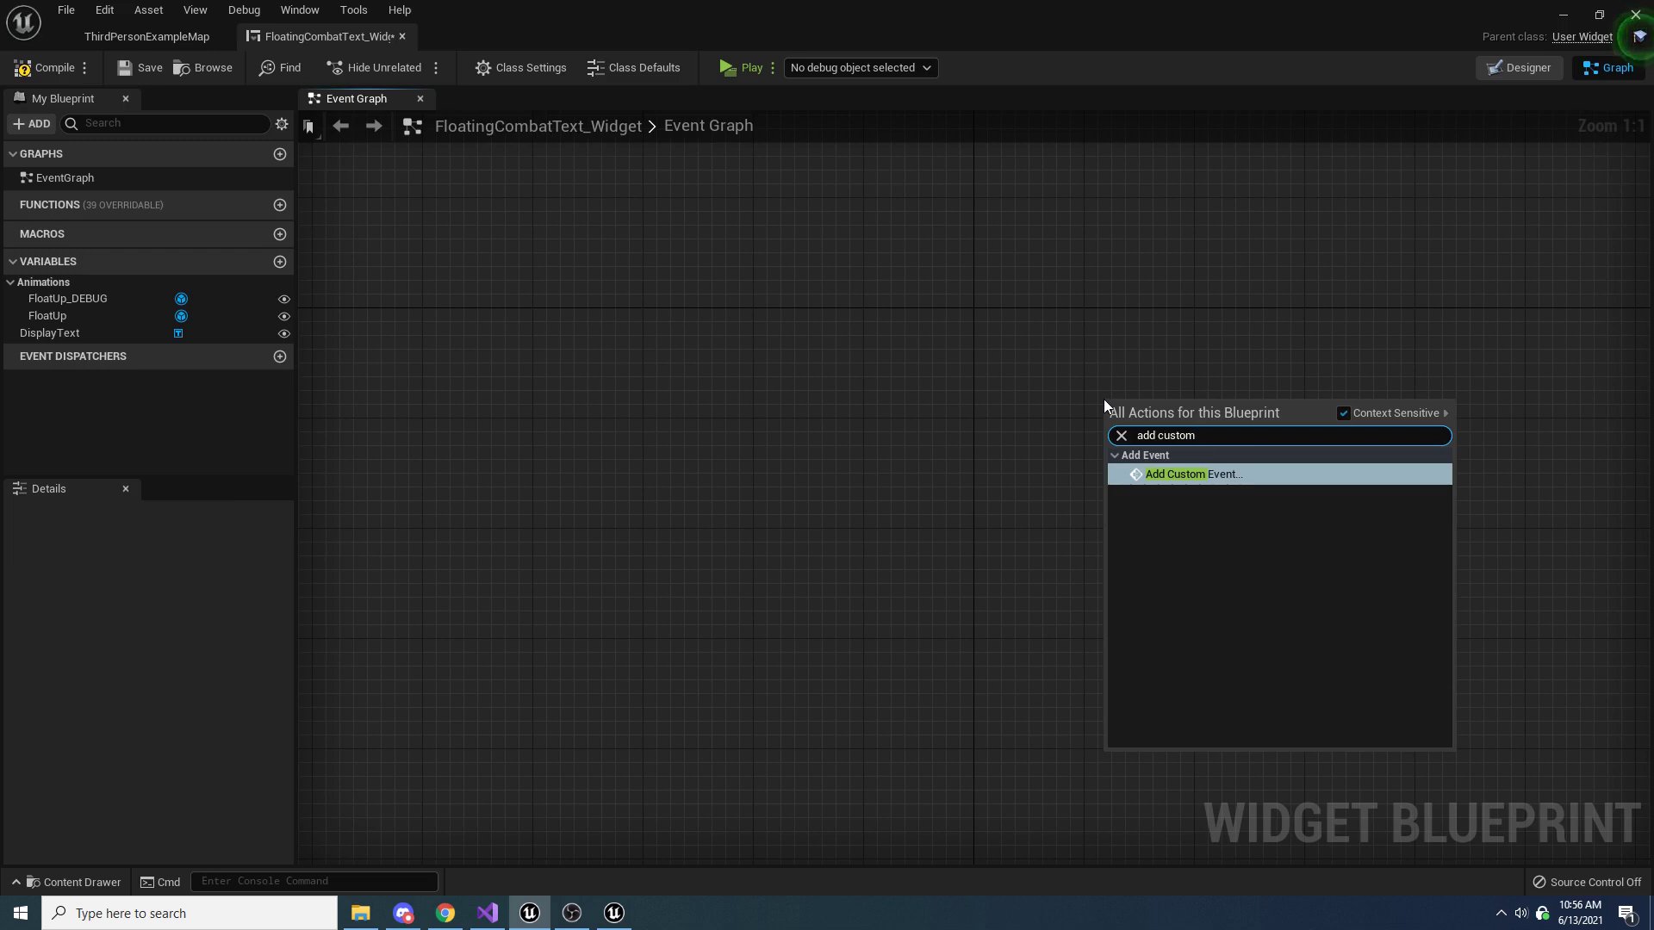
pyautogui.press('Return')
pyautogui.write('Initialize')
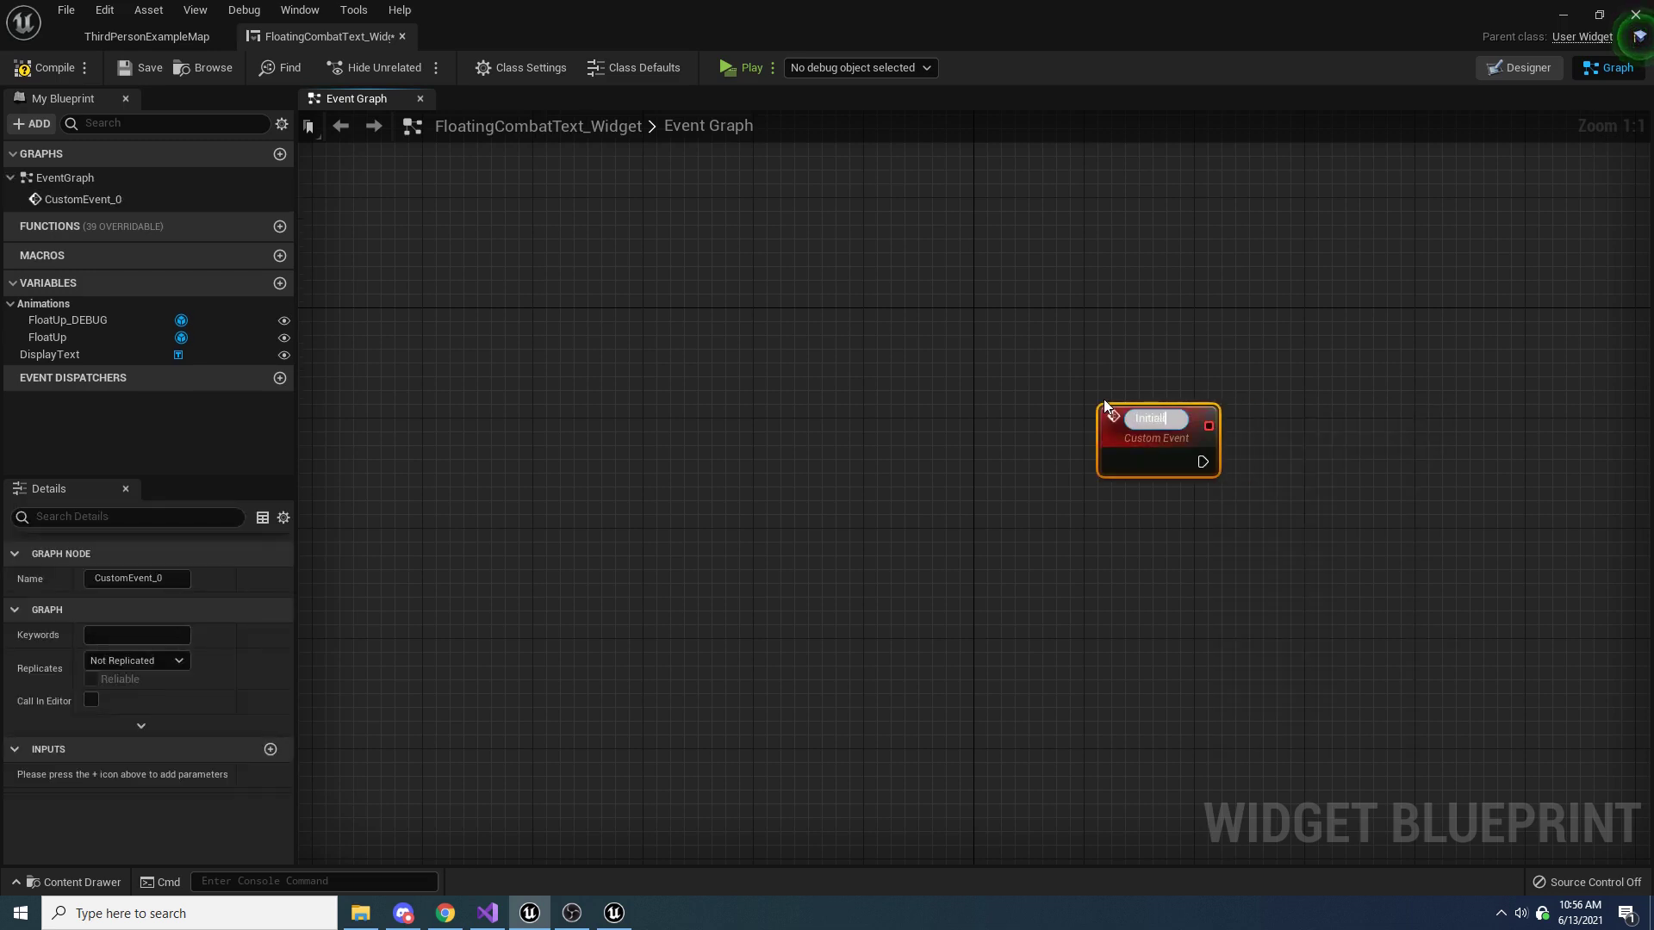
pyautogui.press('Return')
pyautogui.moveTo(1155, 435); pyautogui.dragTo(921, 339)
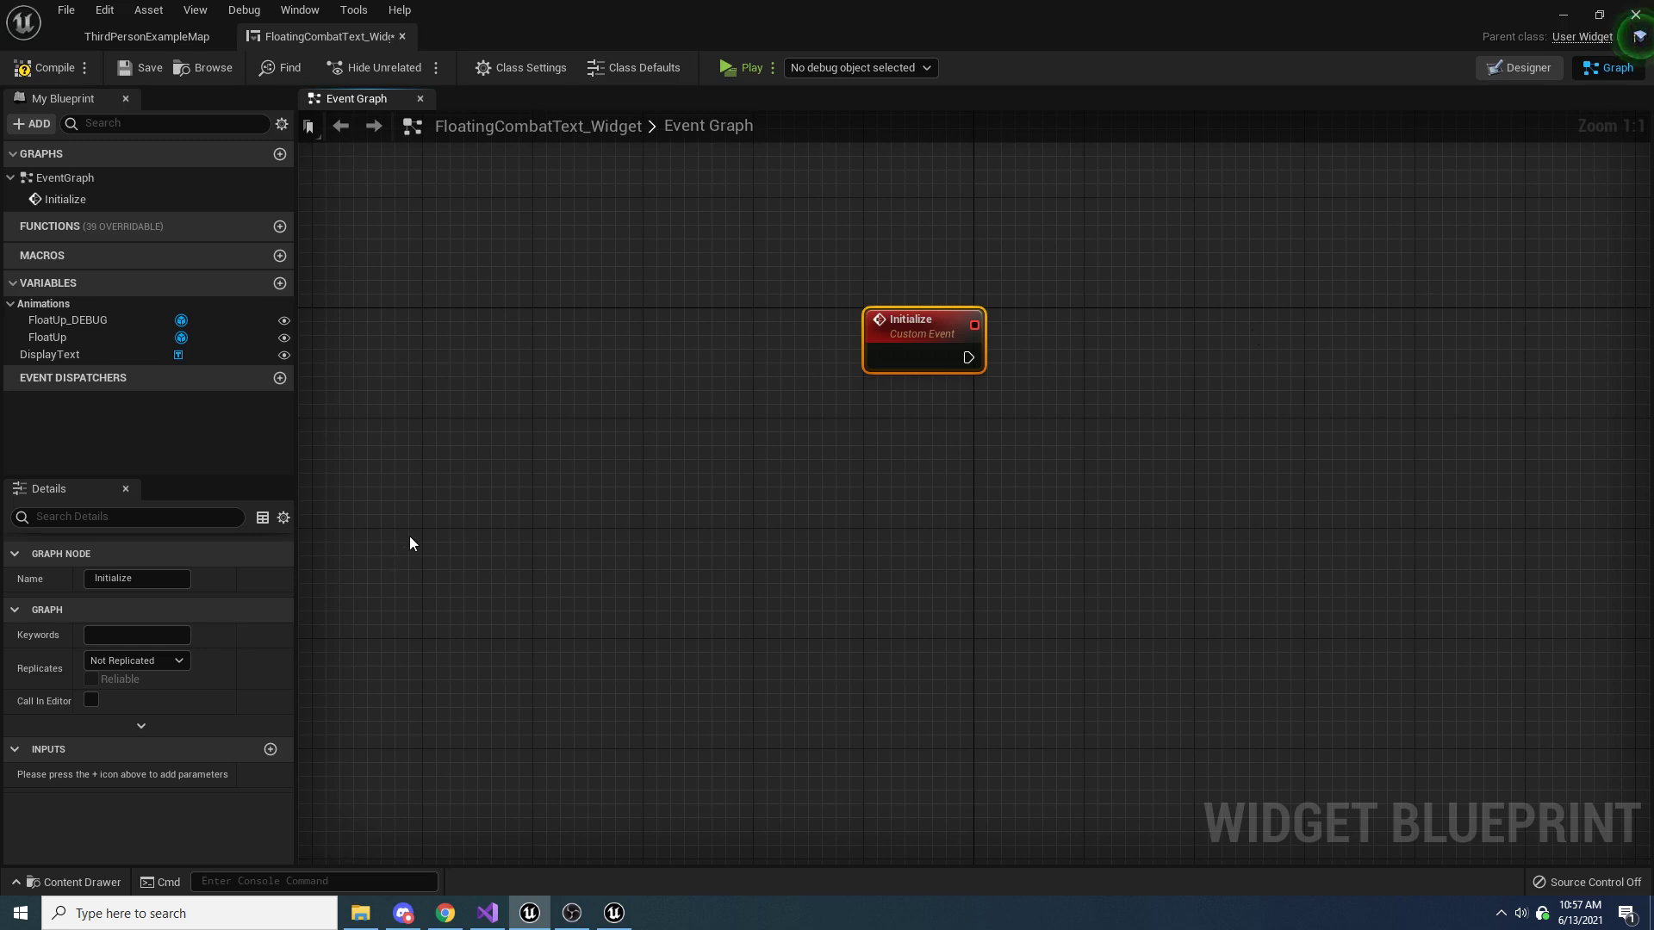
# Add an input parameter of type Text named Text to the Initialize event
pyautogui.click(268, 749)
pyautogui.click(154, 773)
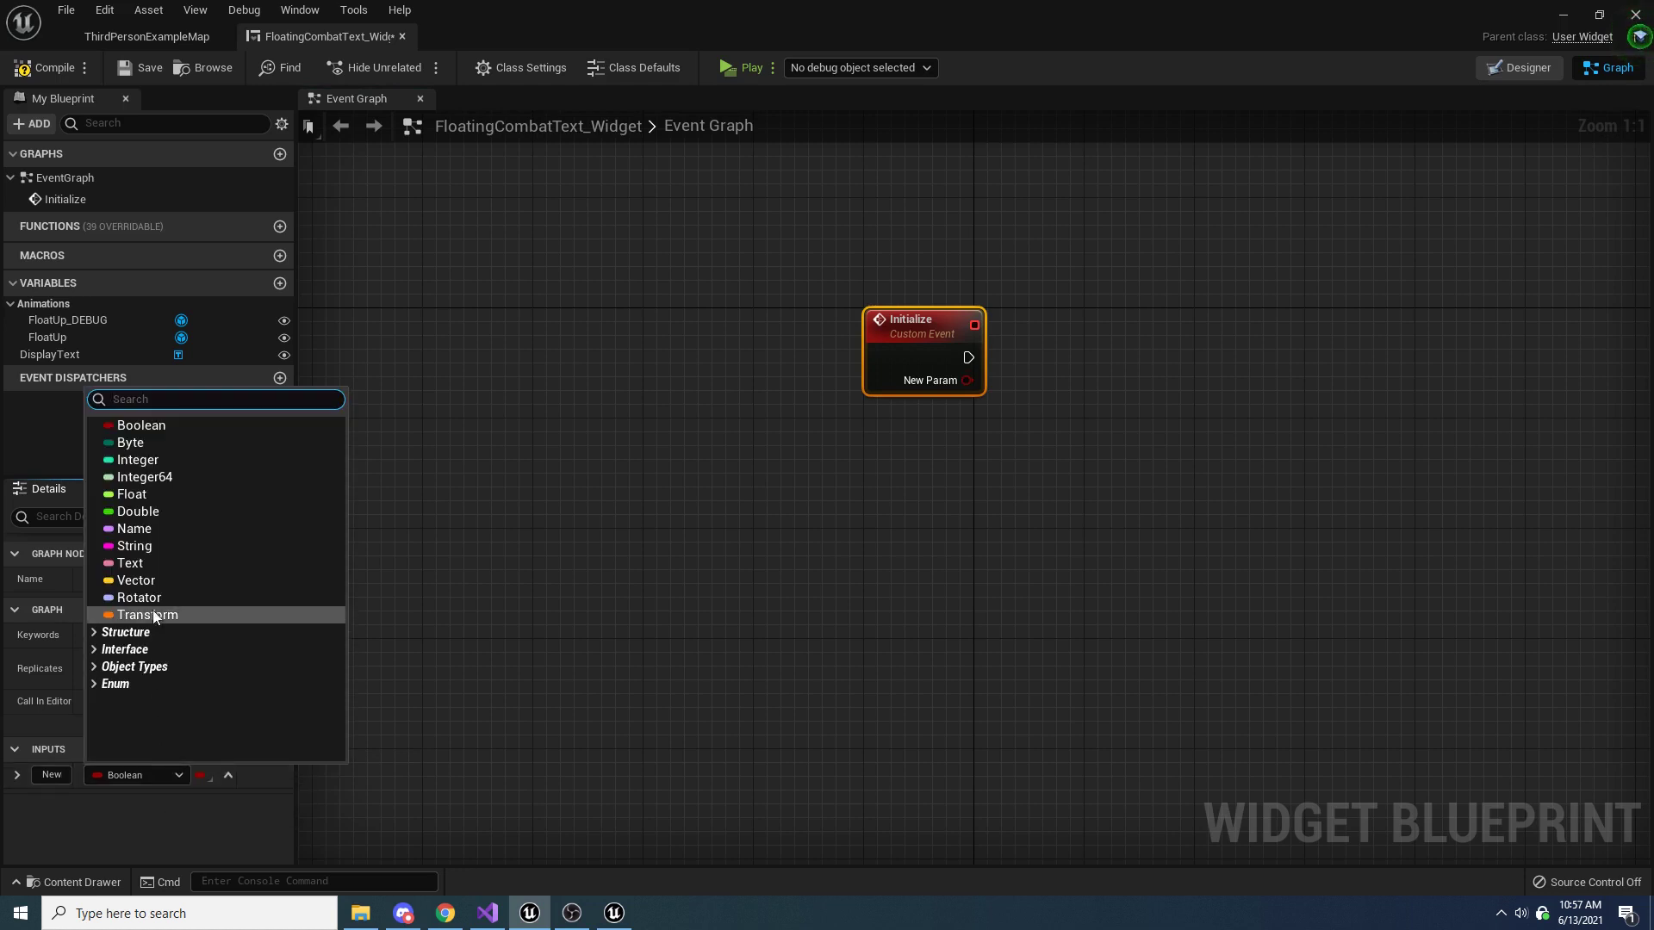
pyautogui.click(129, 561)
pyautogui.click(64, 773)
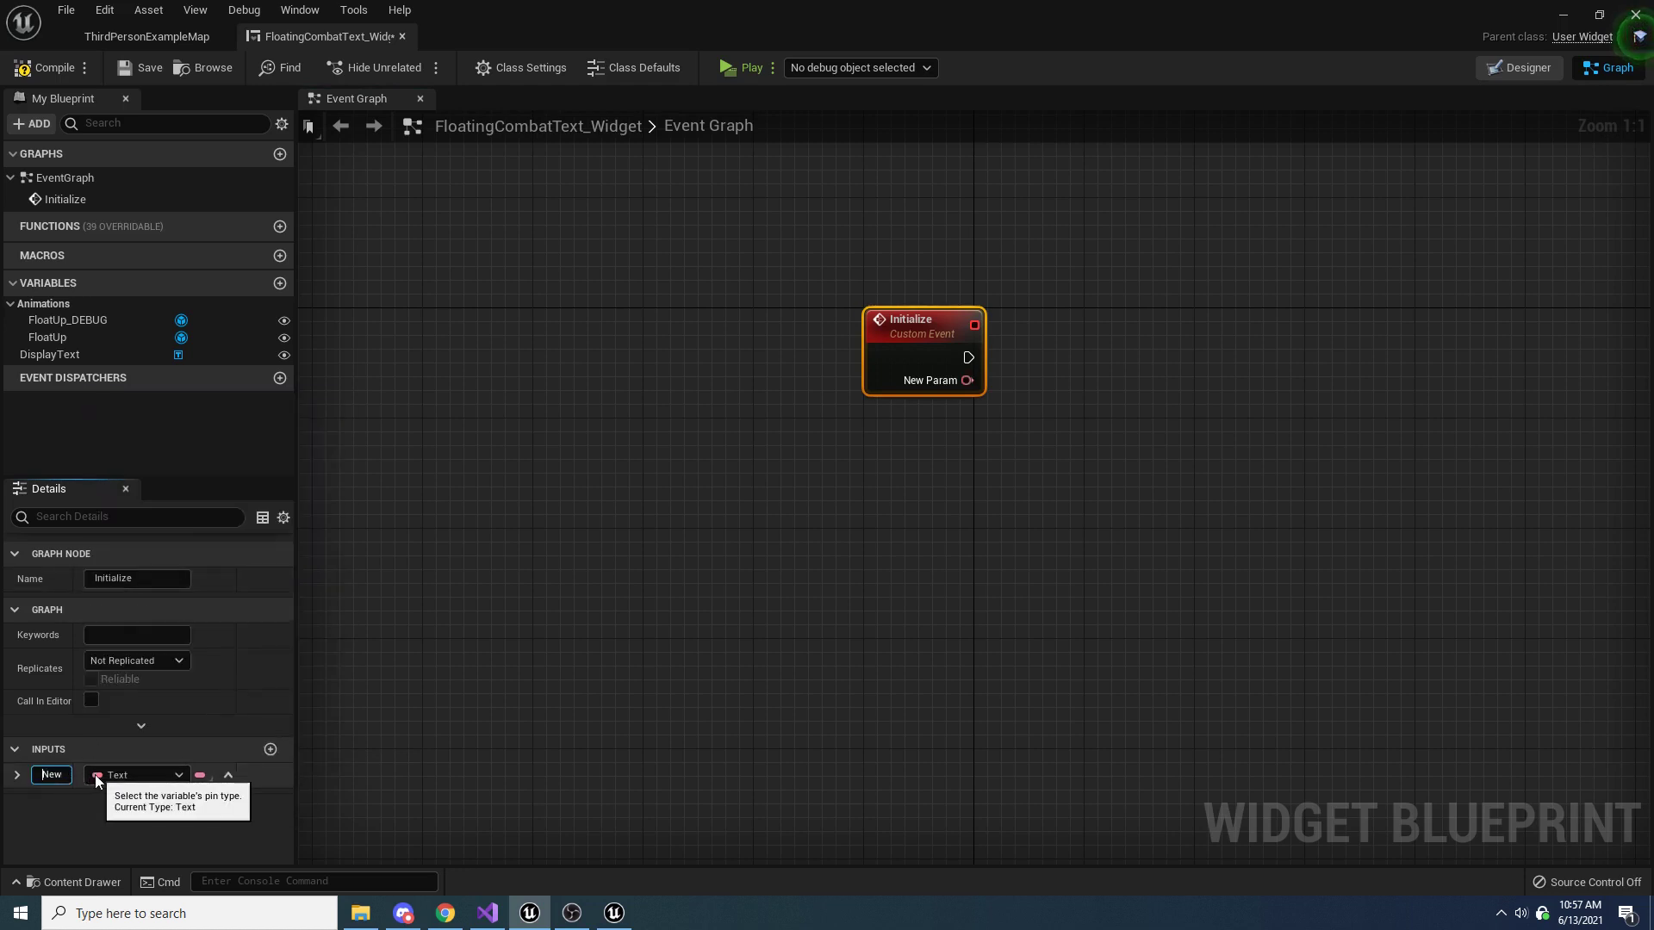
pyautogui.write('Text')
pyautogui.press('Return')
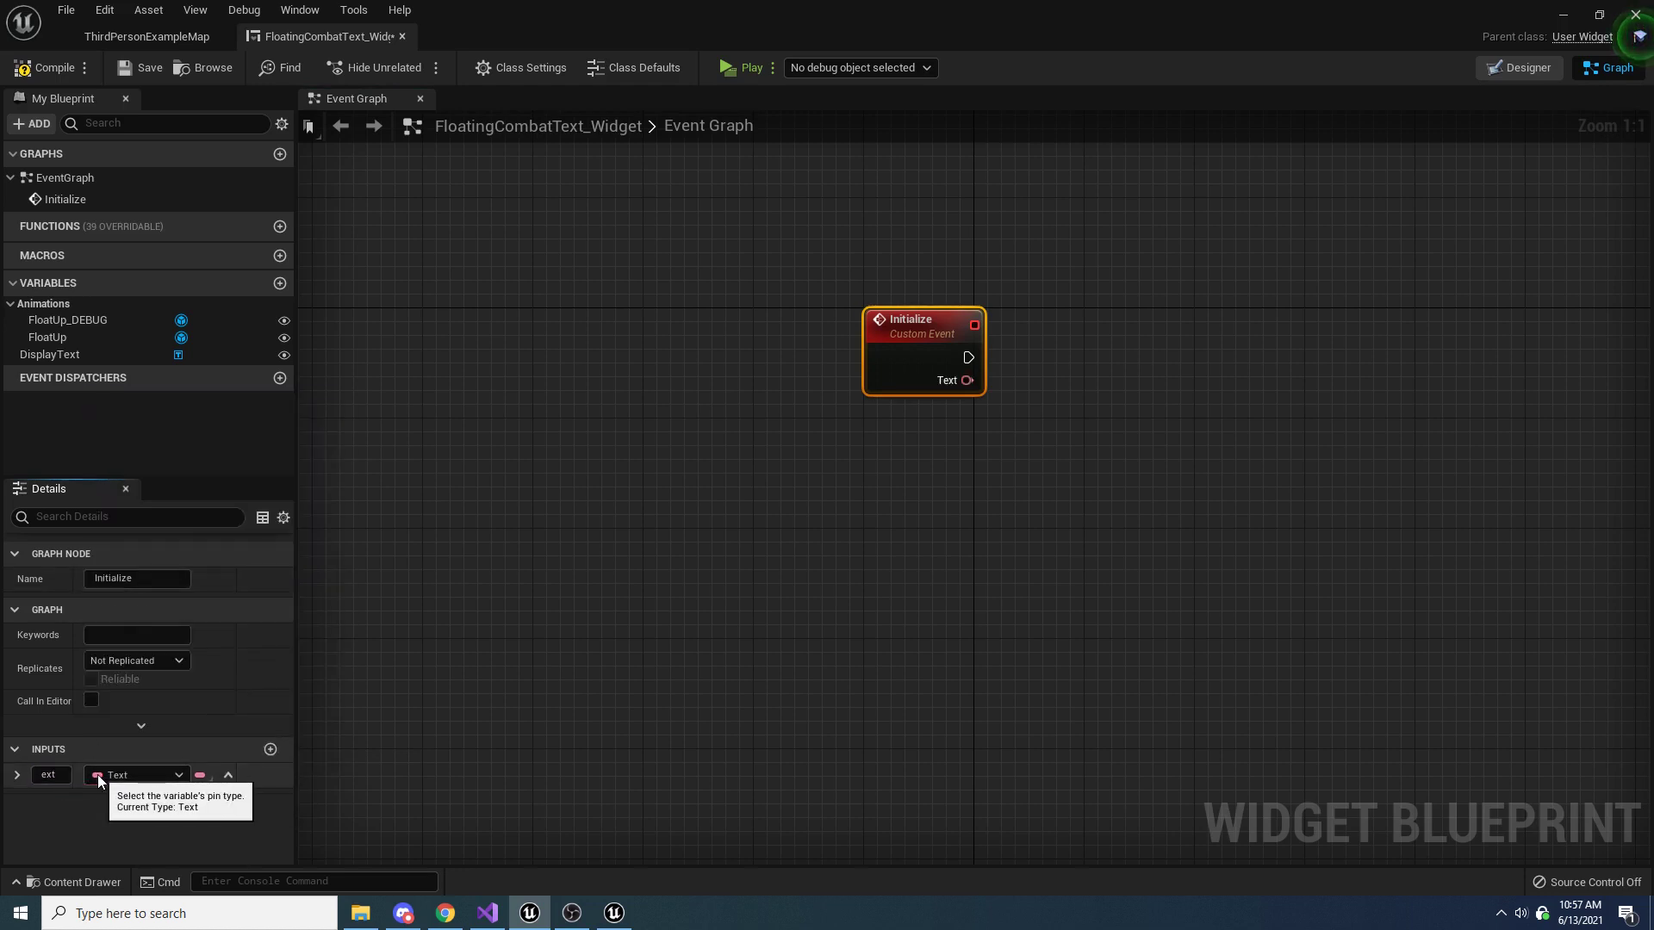
# Check the DisplayText variable against its text block in the designer and return to the event graph
pyautogui.click(53, 355)
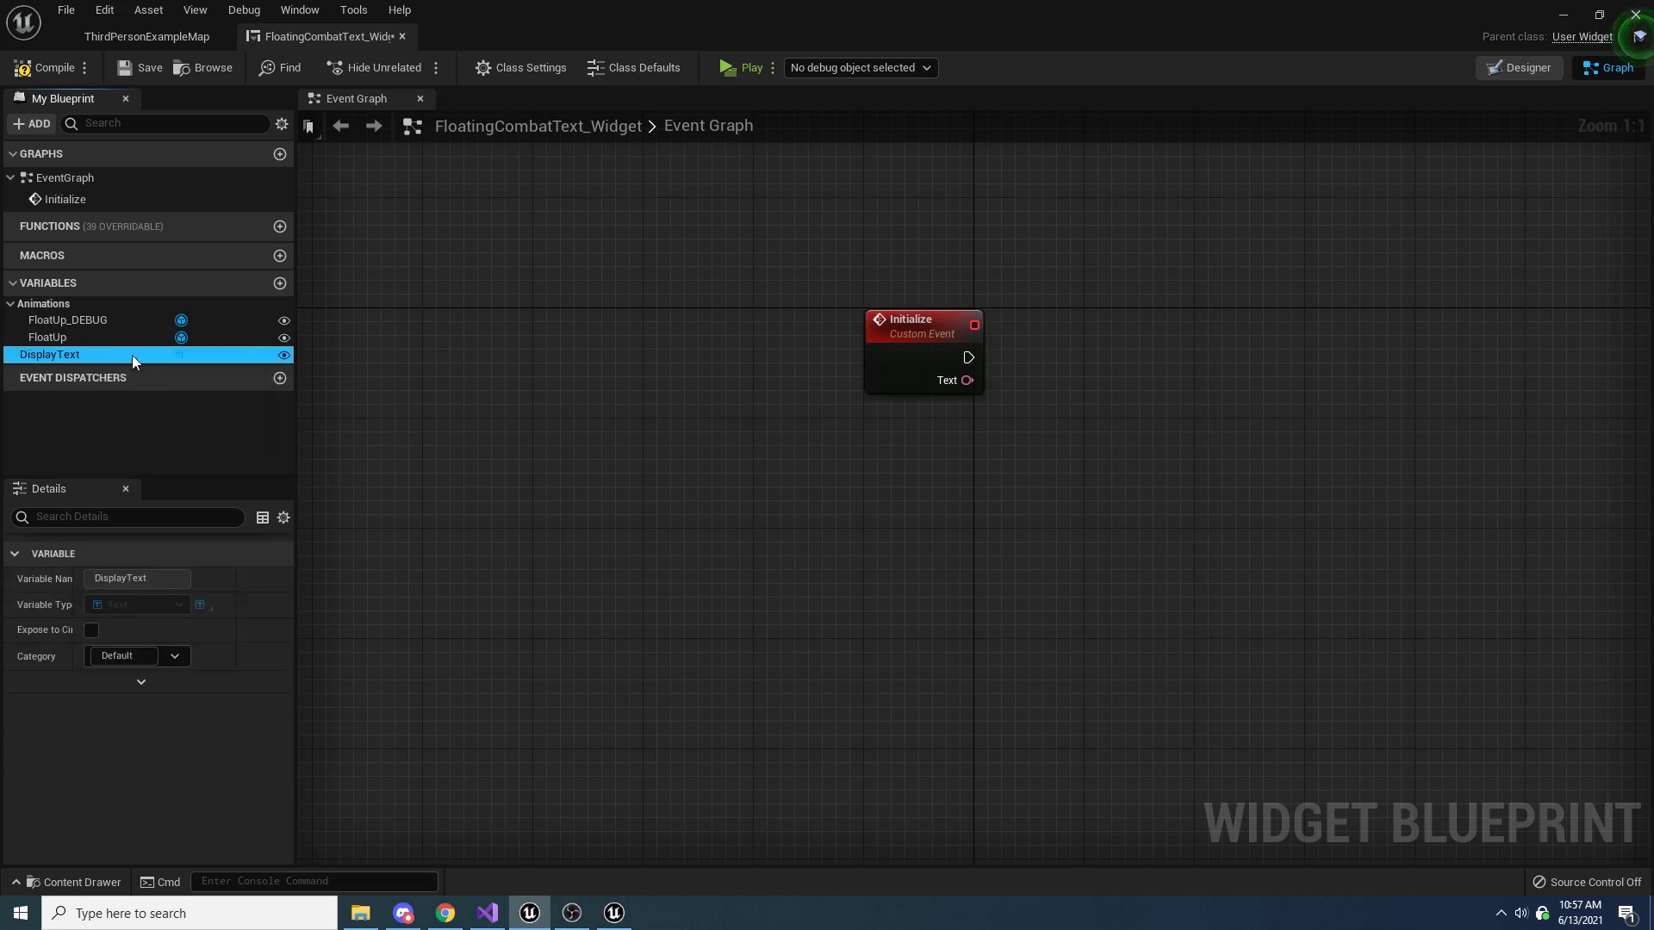
pyautogui.click(1518, 67)
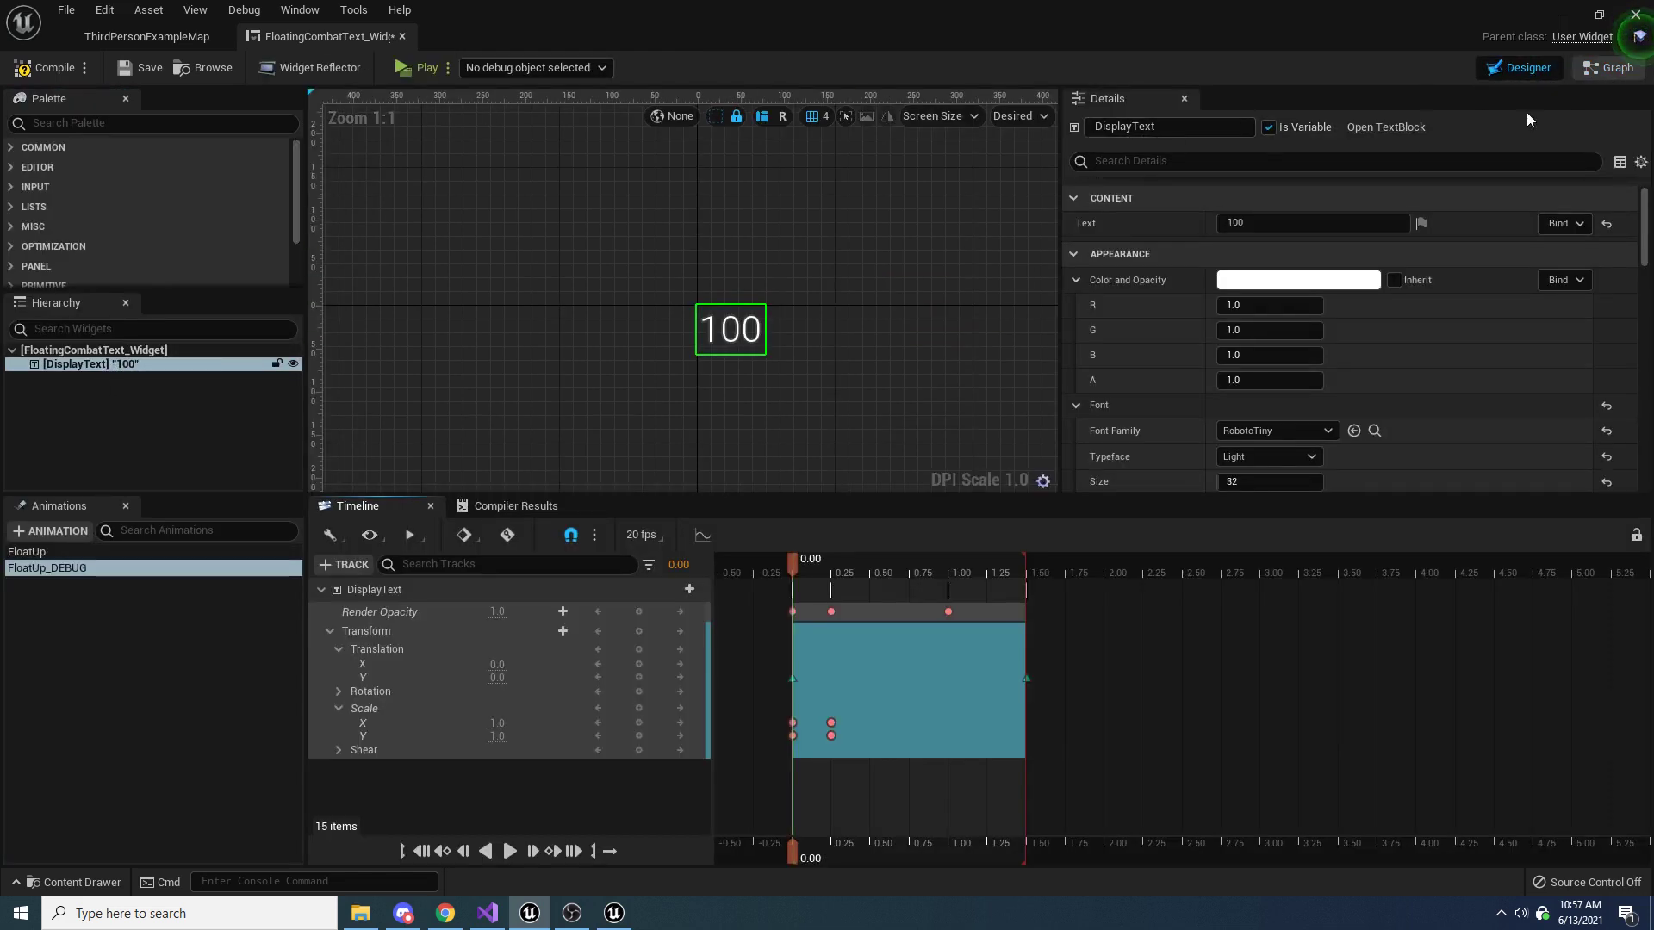
pyautogui.click(1590, 77)
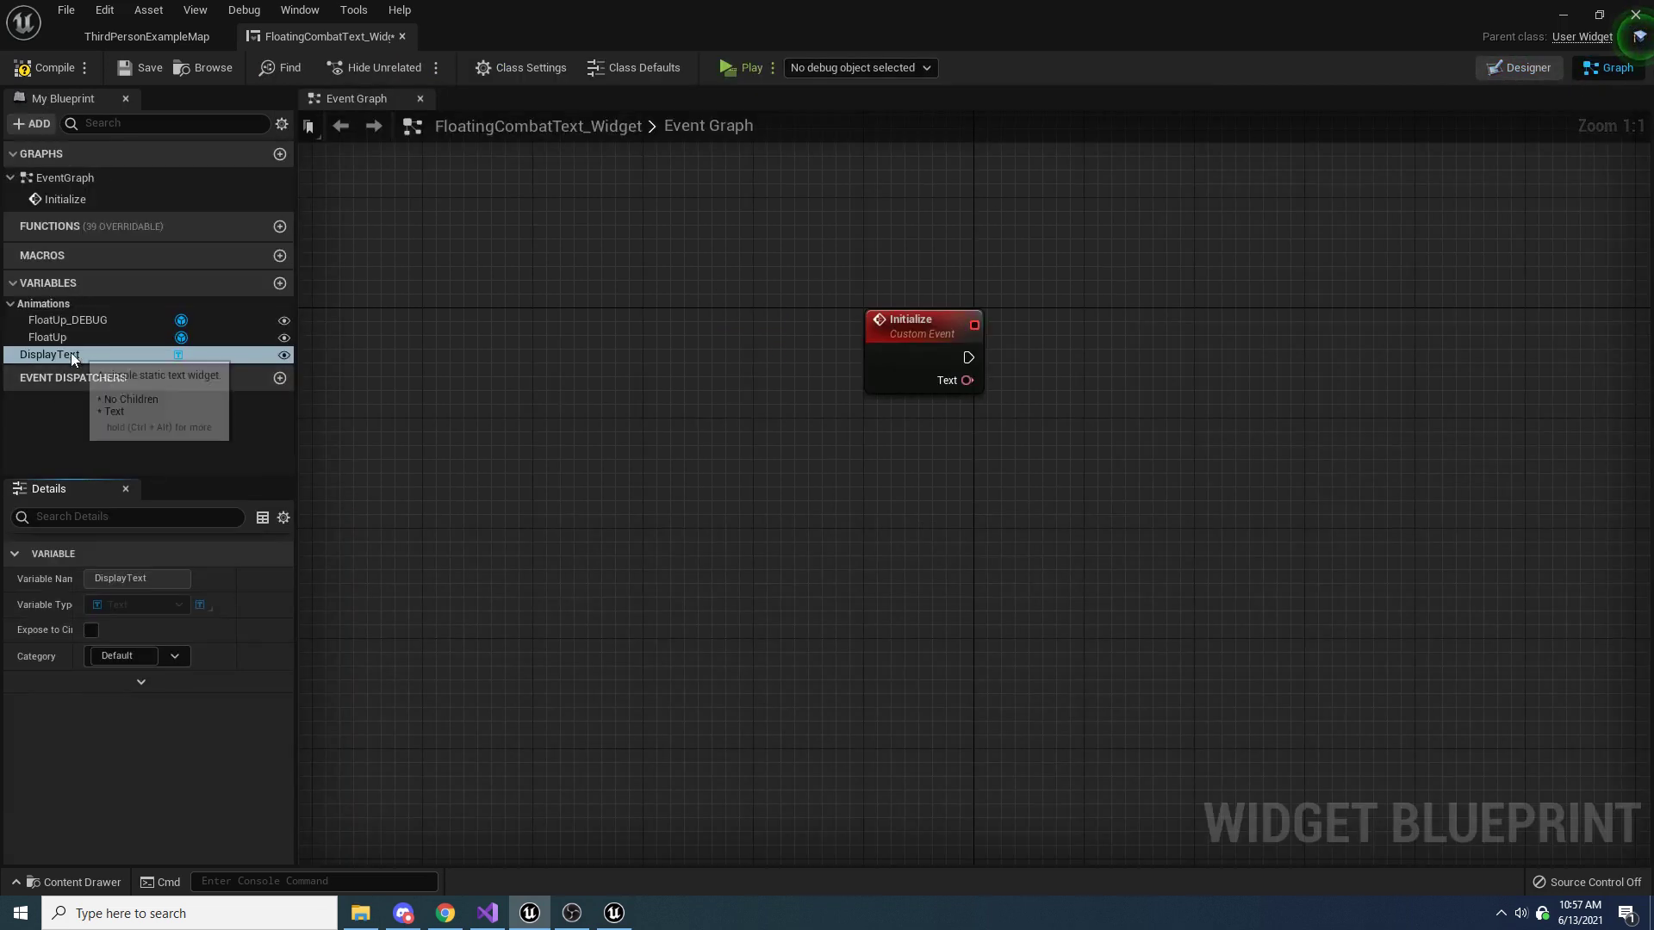
# Place a getter for the DisplayText variable in the event graph and add a SetText (Text) node targeting it
pyautogui.moveTo(71, 353); pyautogui.dragTo(1107, 375)
pyautogui.click(947, 450)
pyautogui.write('set')
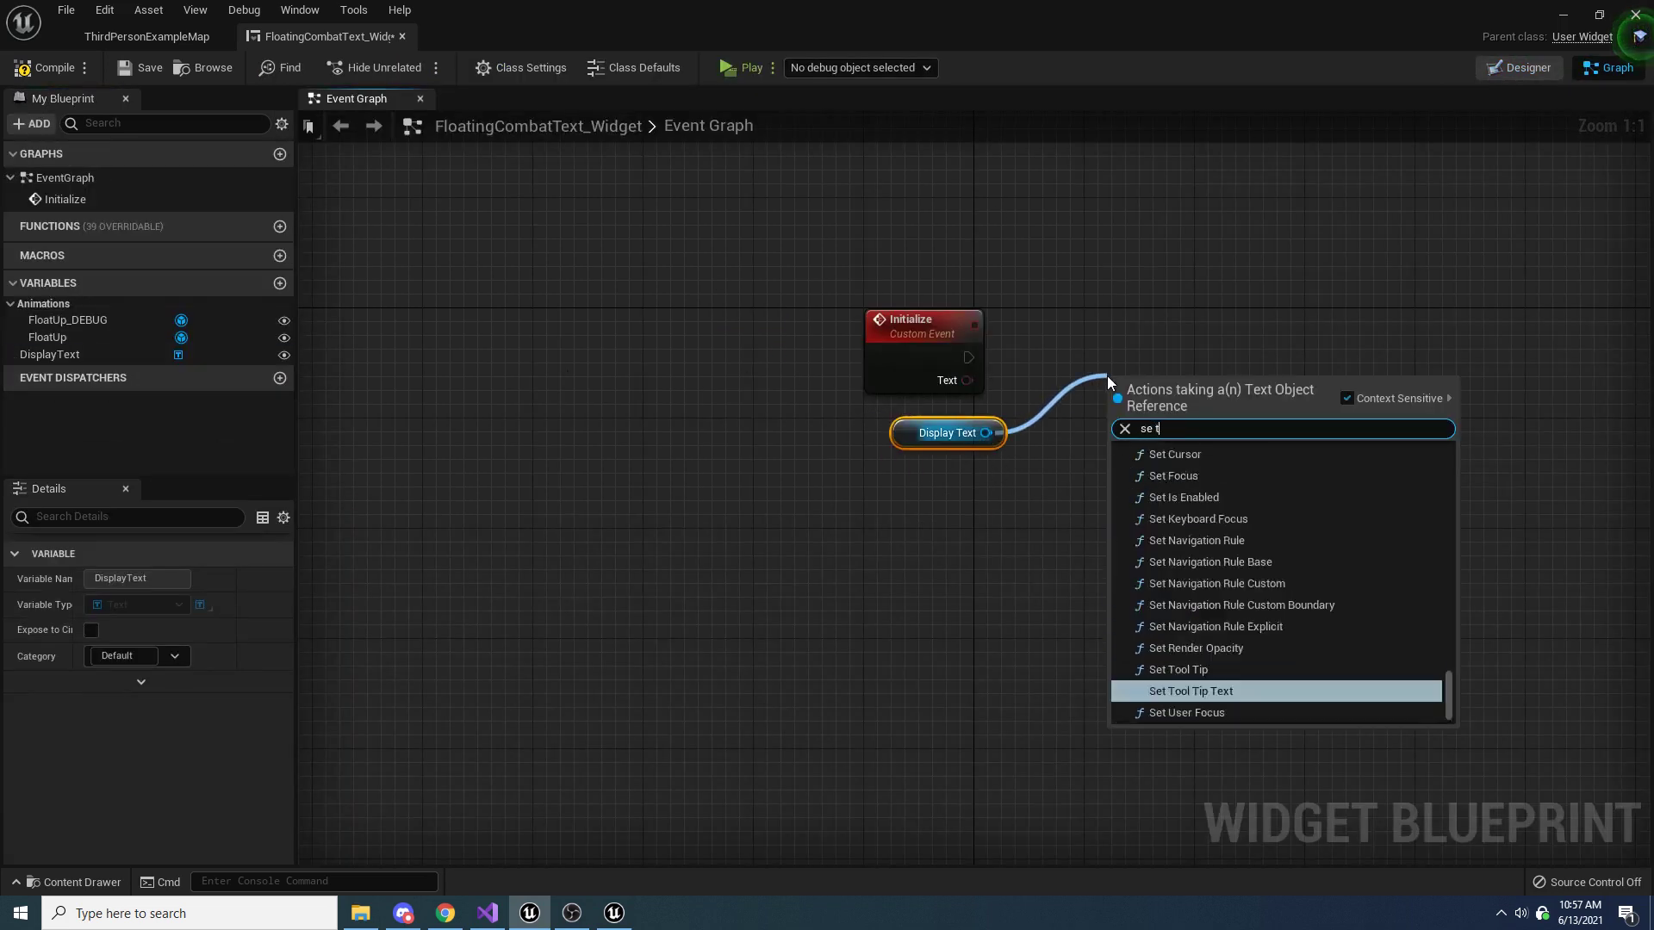
pyautogui.write(' text')
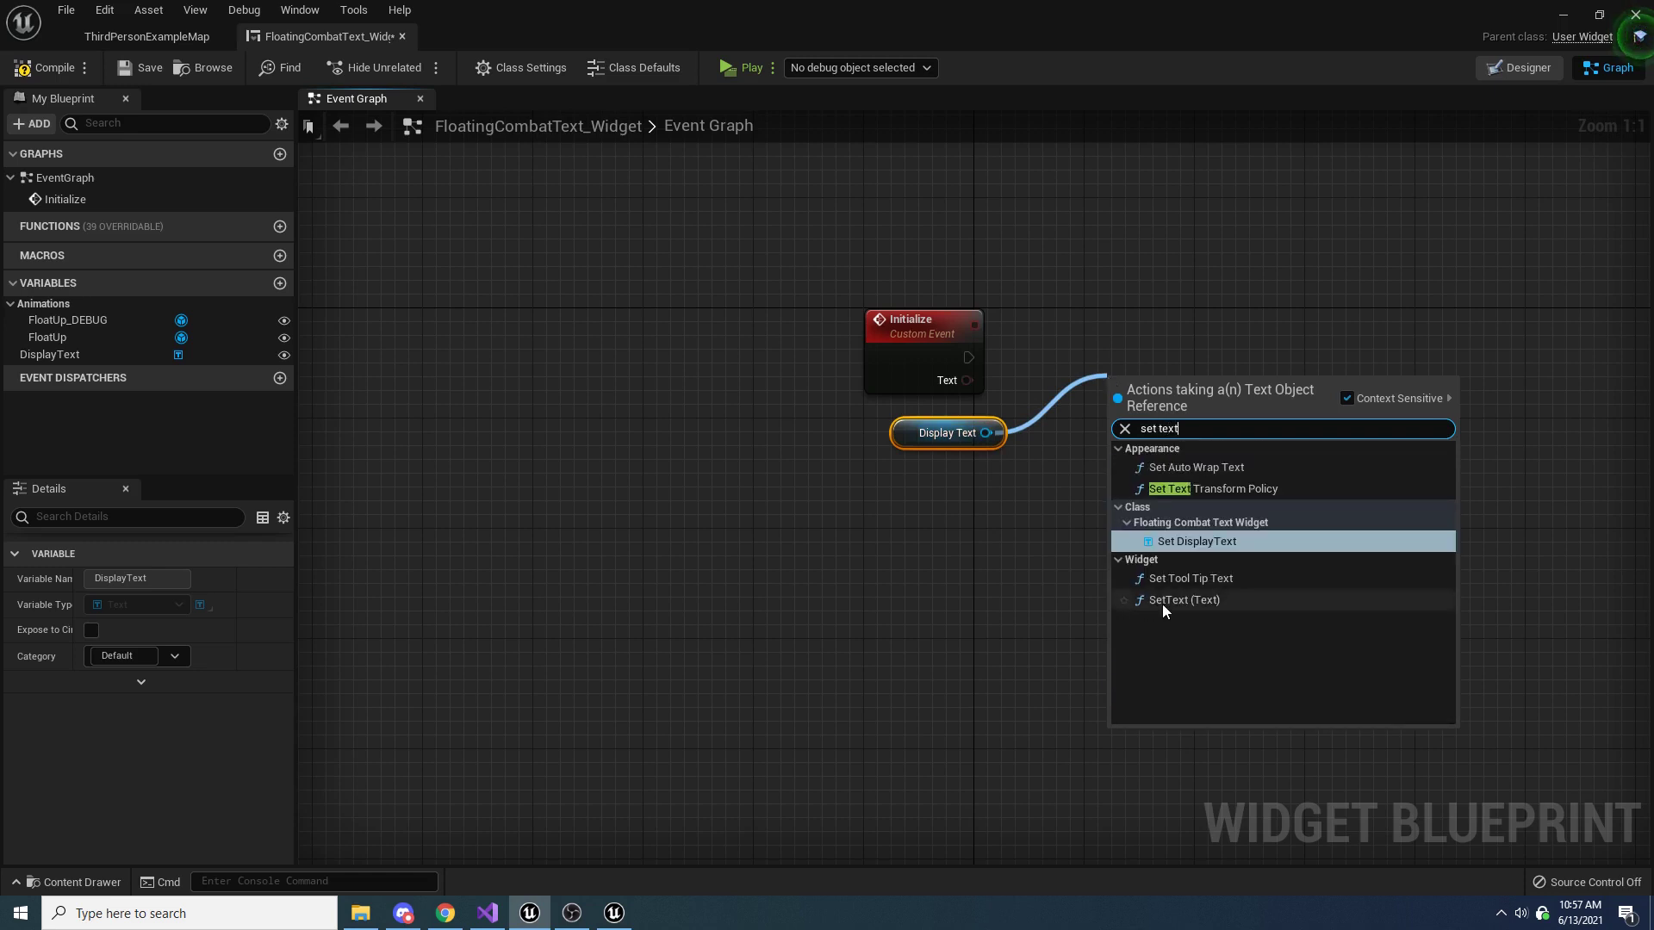
pyautogui.click(1184, 599)
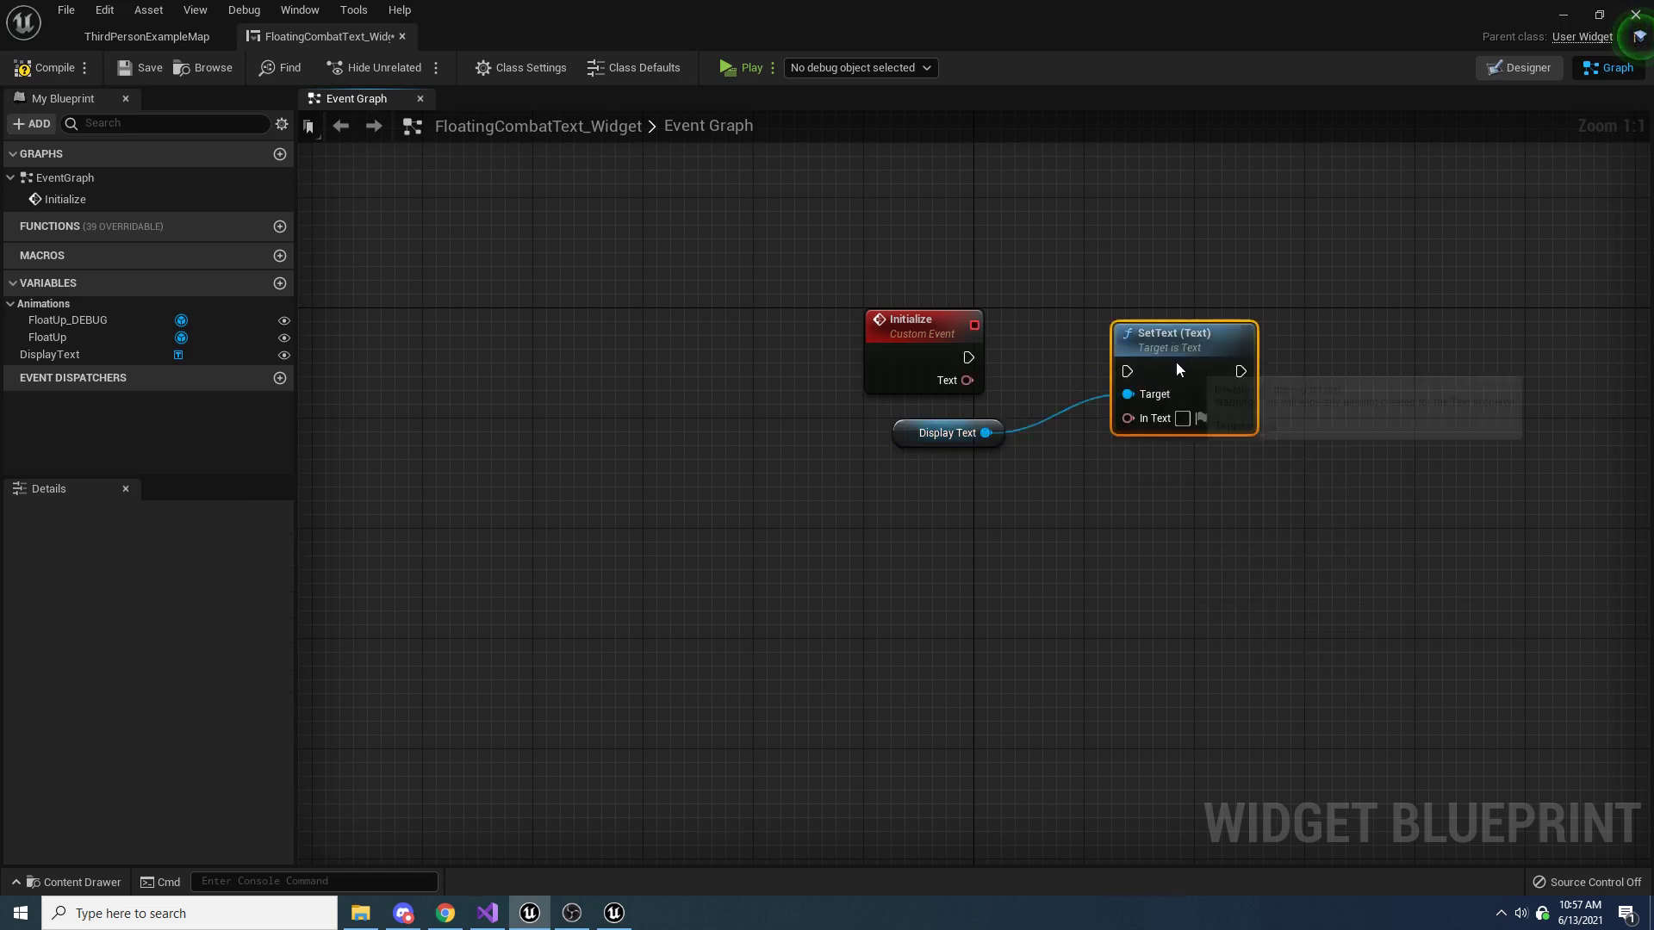
# Connect the Initialize event's execution and Text outputs to the SetText node, then compile and save the widget
pyautogui.moveTo(968, 357); pyautogui.dragTo(1128, 357)
pyautogui.moveTo(966, 380); pyautogui.dragTo(1142, 405)
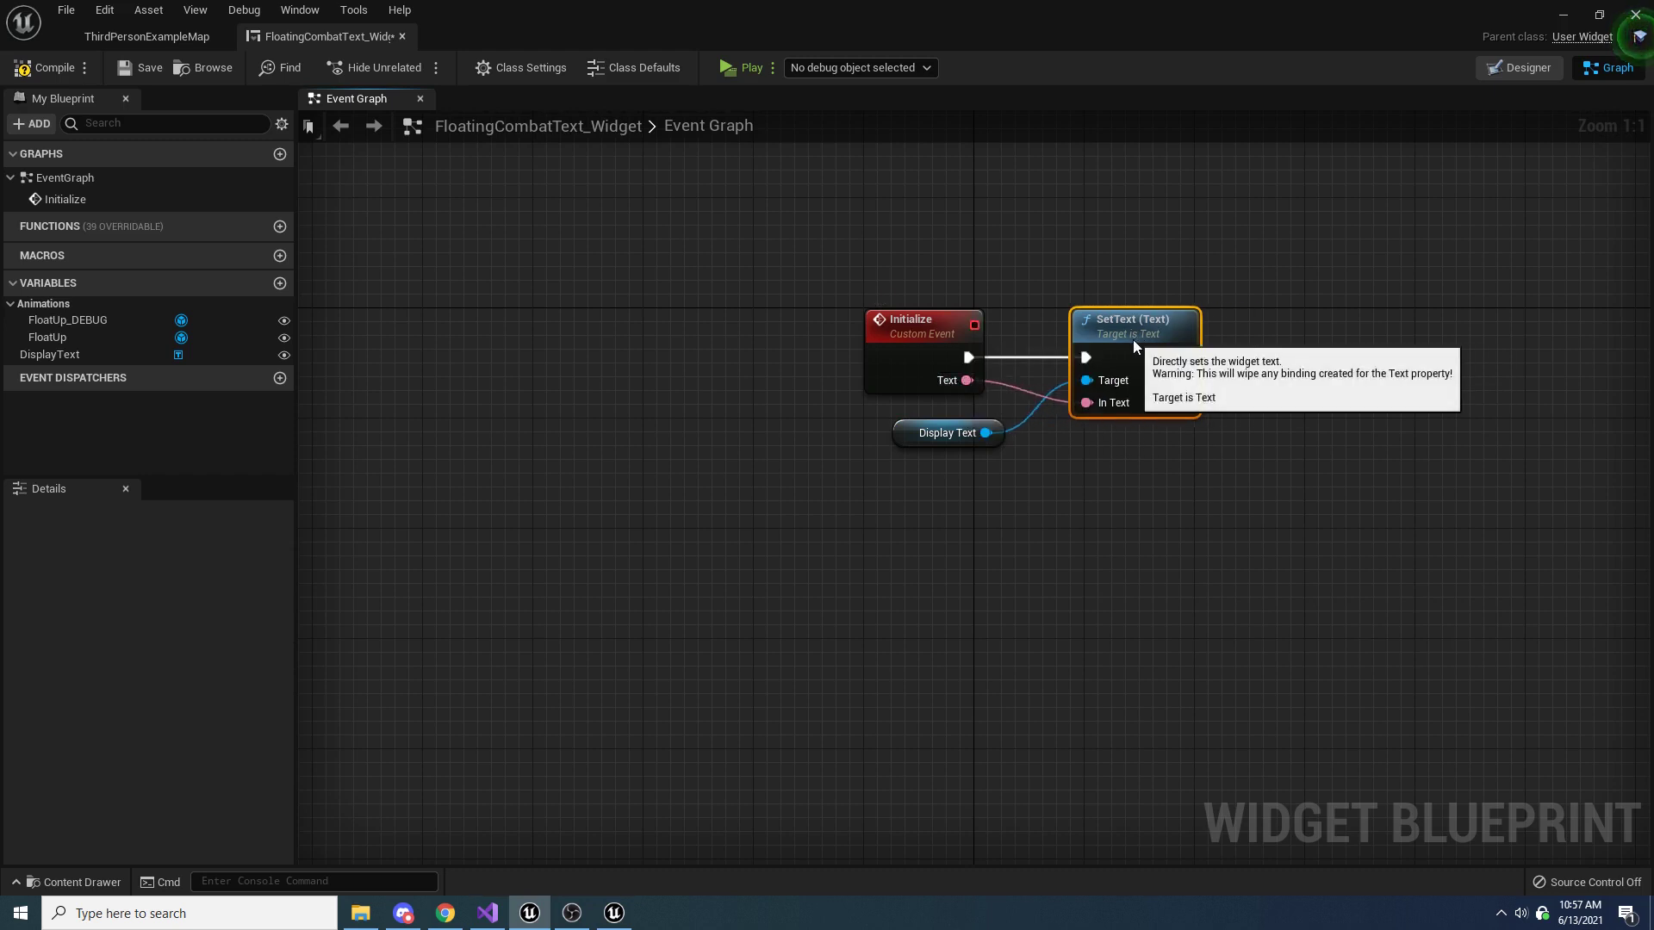
pyautogui.click(43, 74)
pyautogui.click(148, 73)
# Review the Initialize event's inputs and the DisplayText block's content in the designer, ending back in the event graph
pyautogui.moveTo(948, 245); pyautogui.dragTo(840, 396)
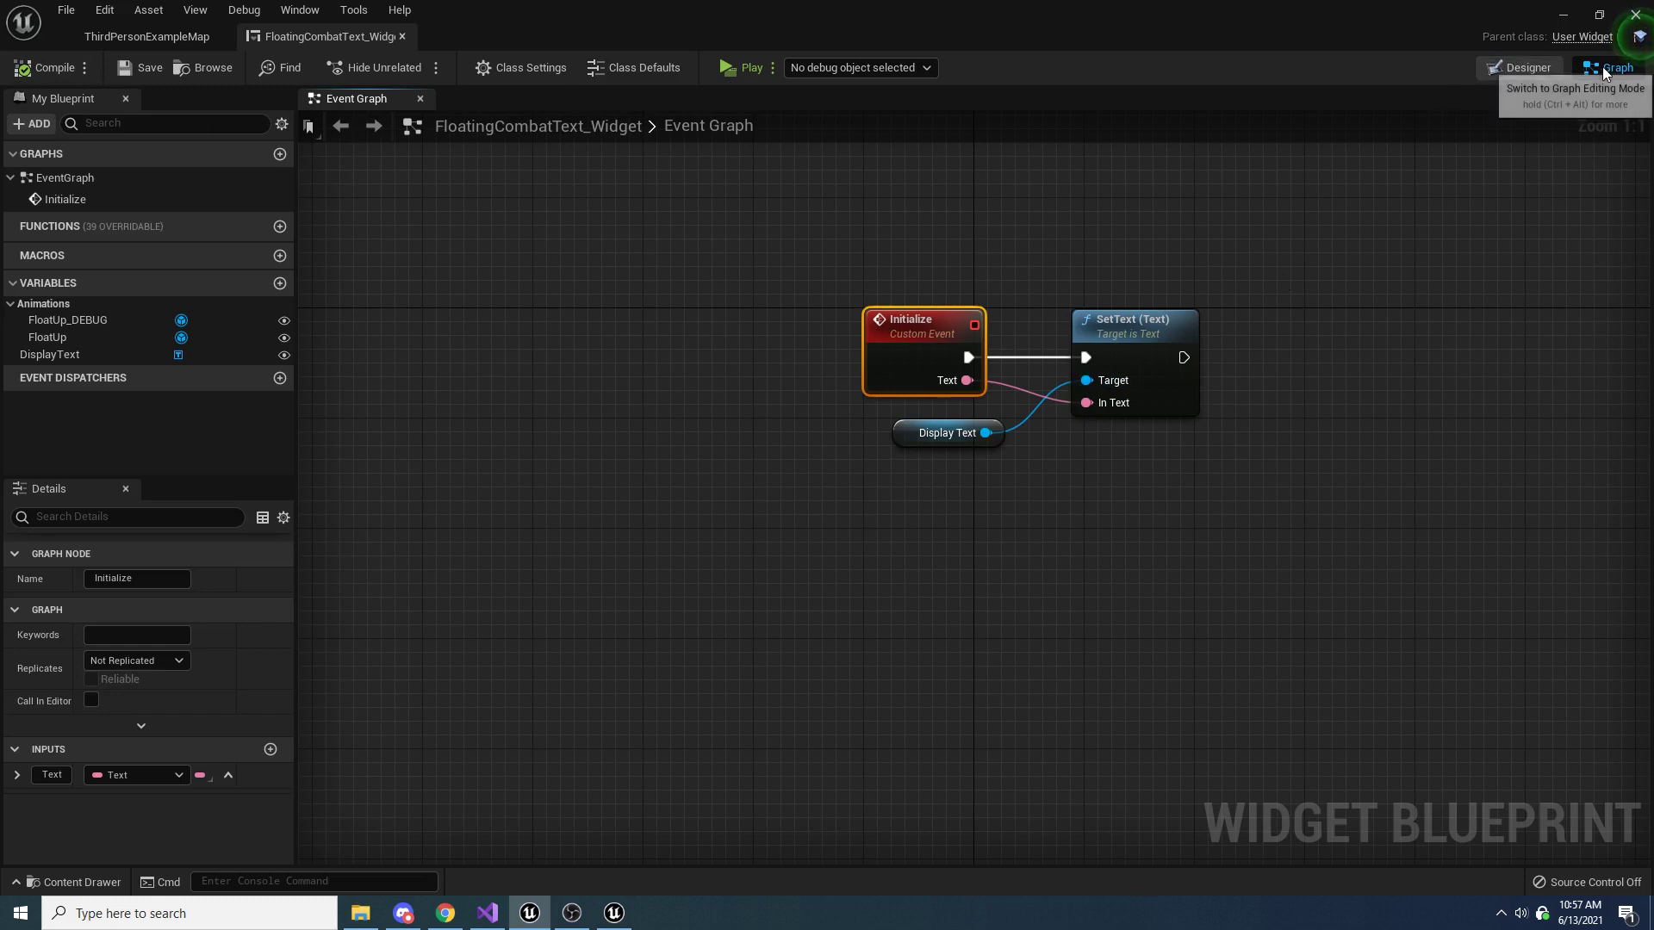
pyautogui.click(1533, 69)
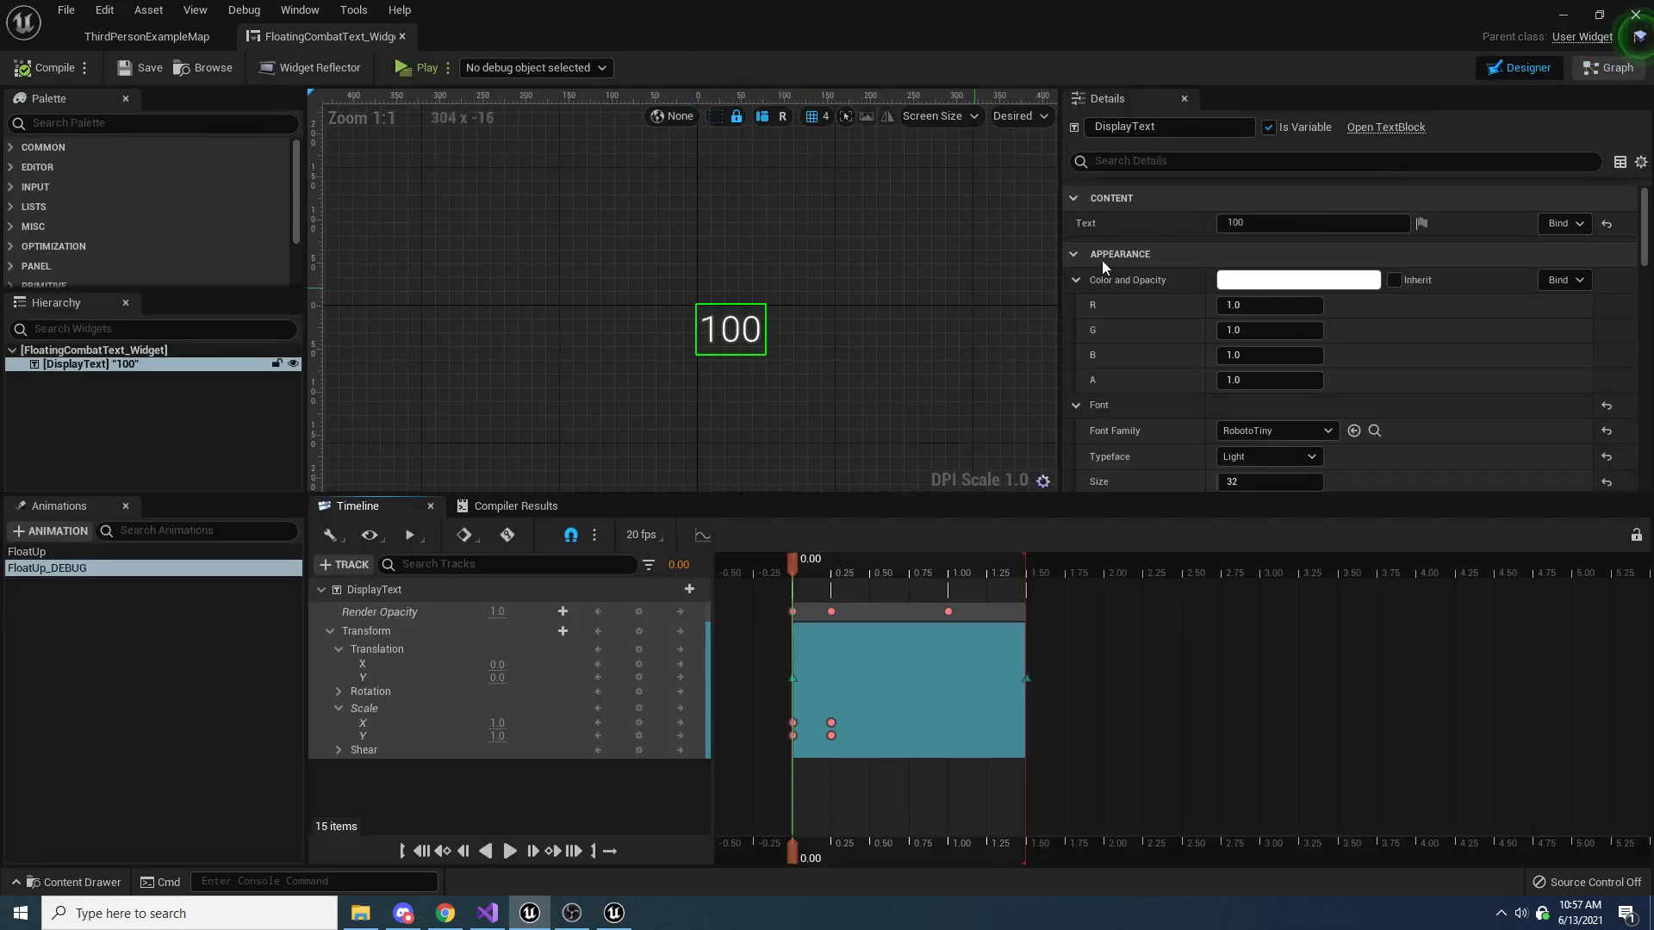
pyautogui.click(1607, 68)
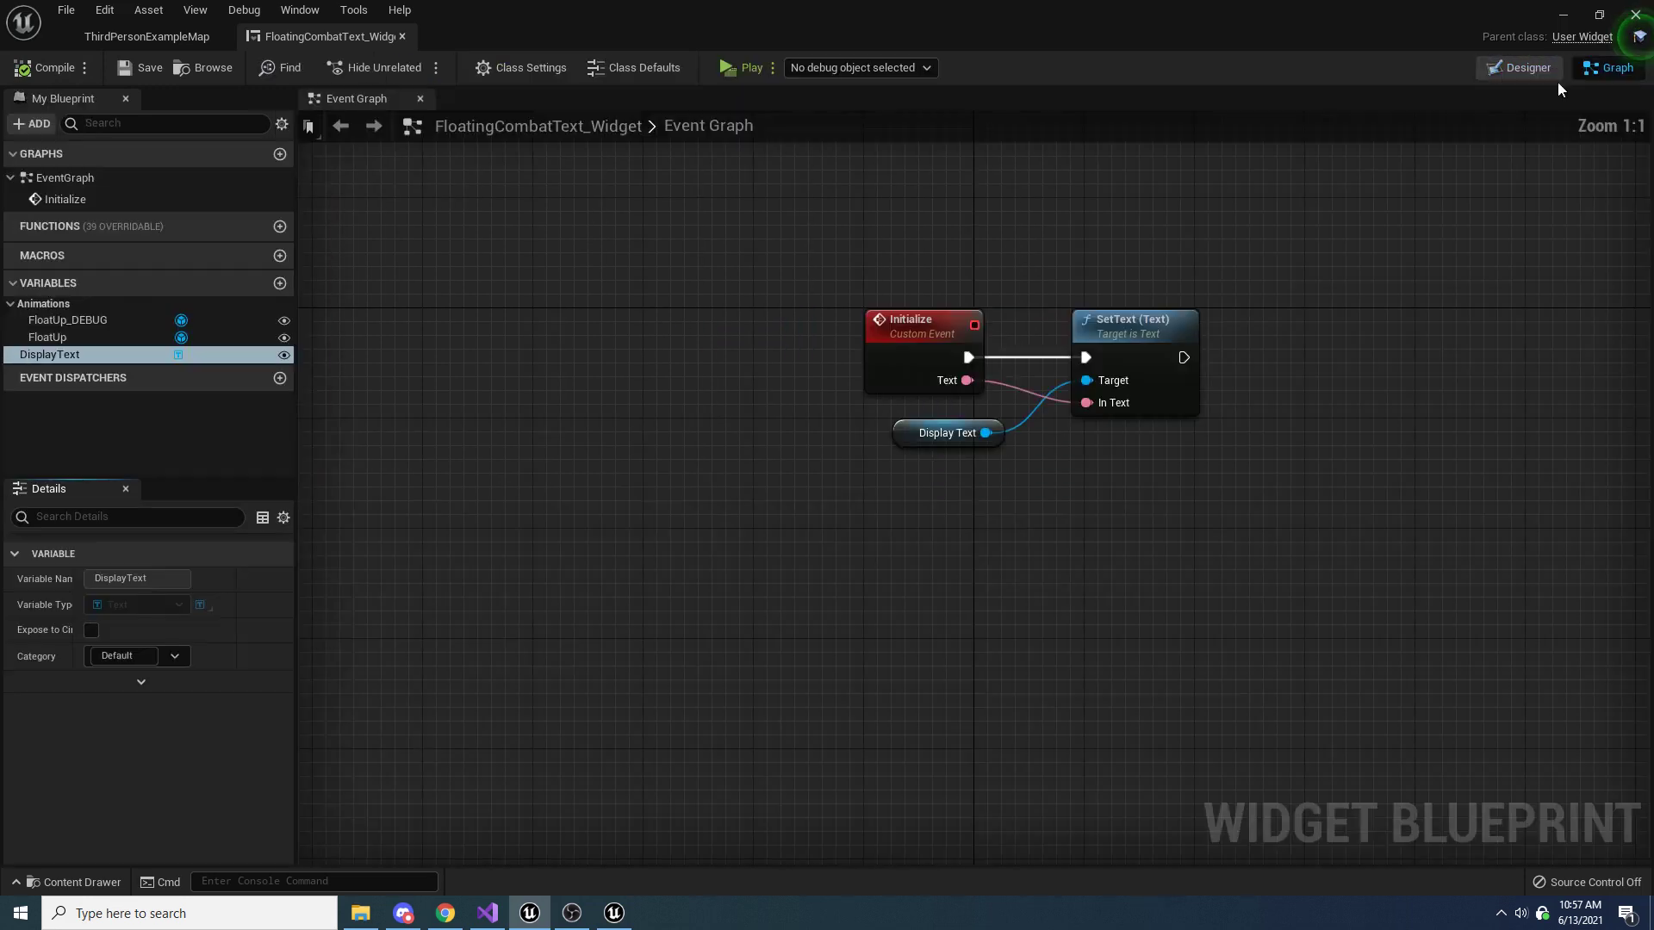
# Add the Event On Initialized node to the event graph and align it below the Initialize event
pyautogui.moveTo(1094, 543); pyautogui.dragTo(1156, 444, button='right')
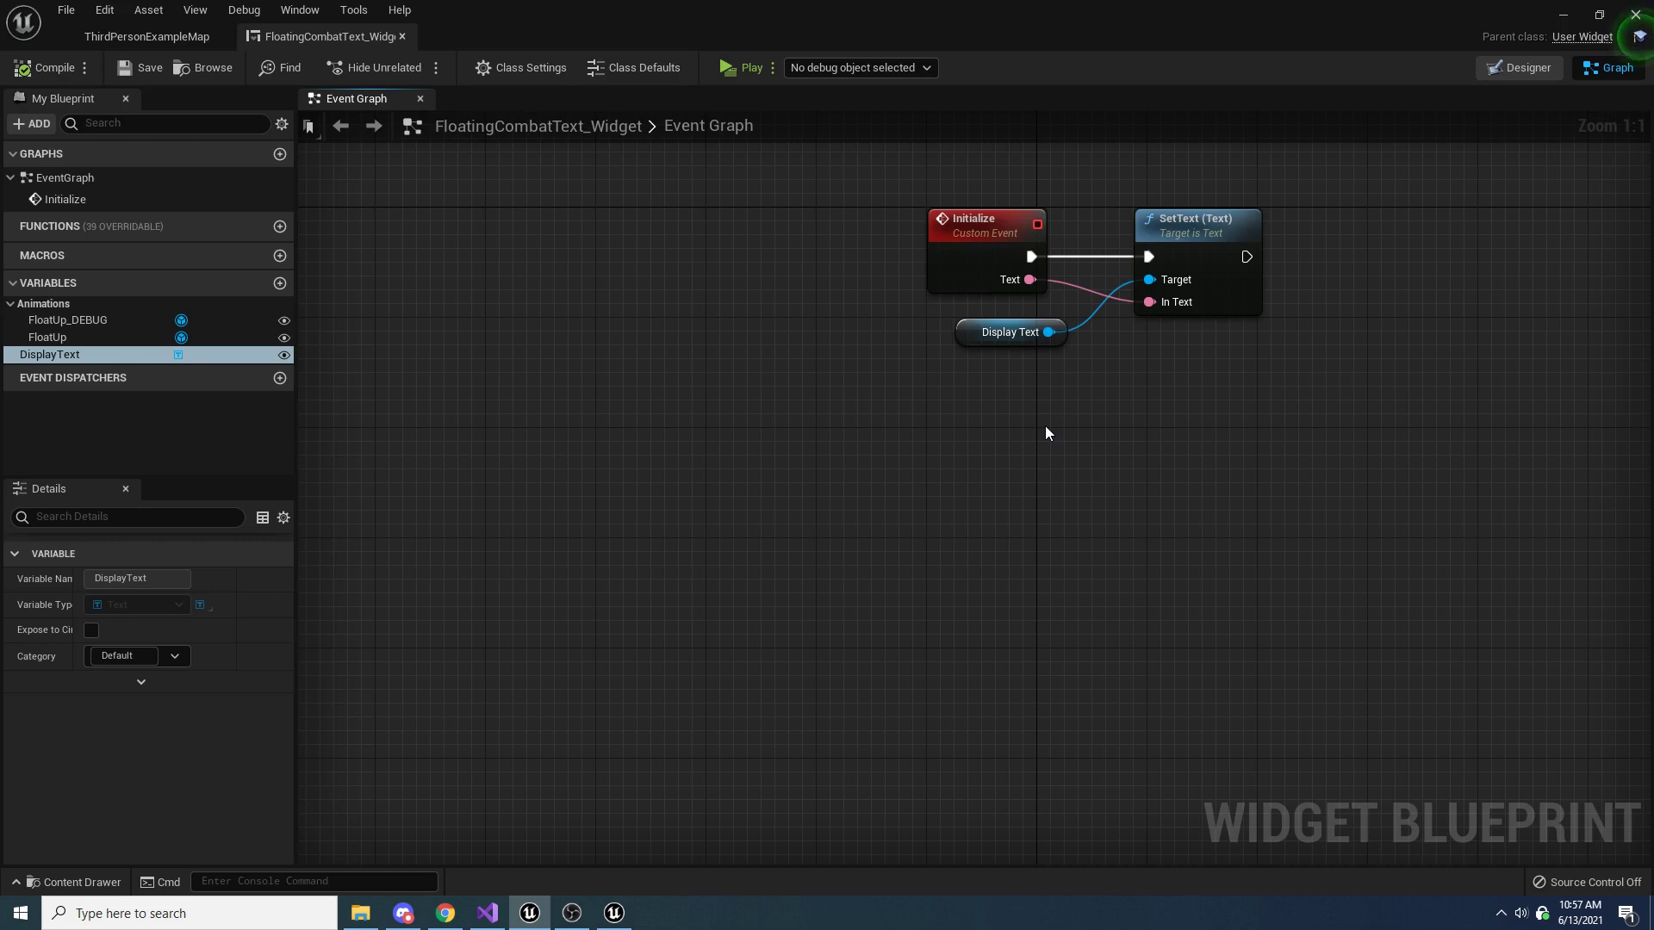
pyautogui.moveTo(1046, 425); pyautogui.dragTo(1041, 427, button='right')
pyautogui.write('on initialize')
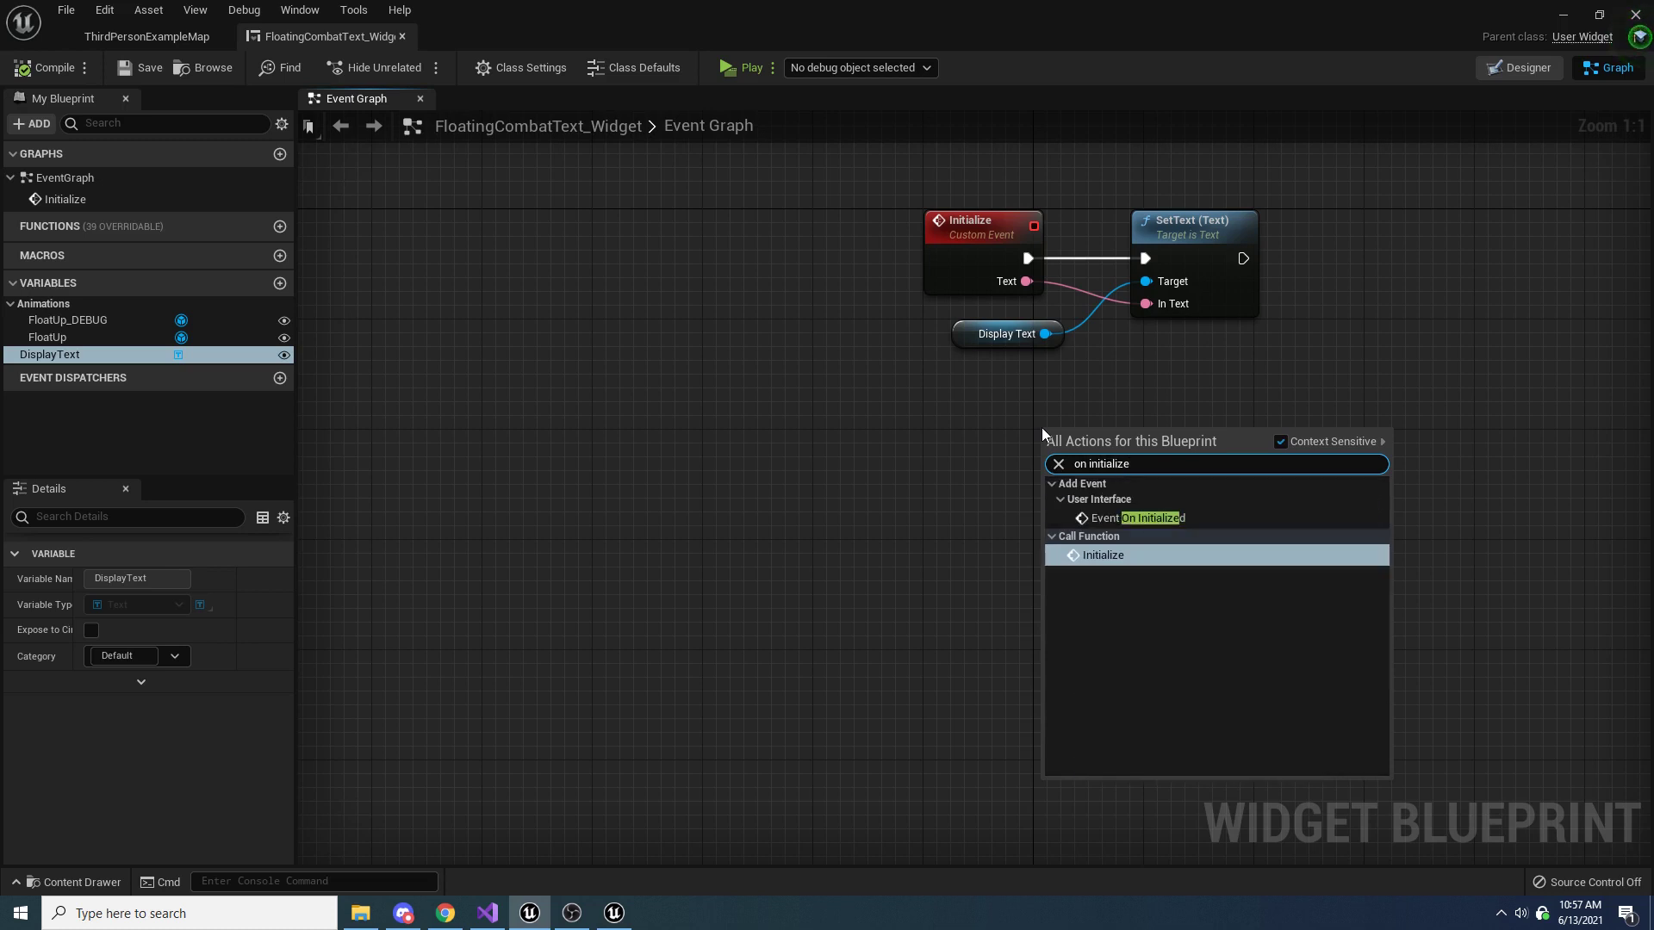
pyautogui.press('Up')
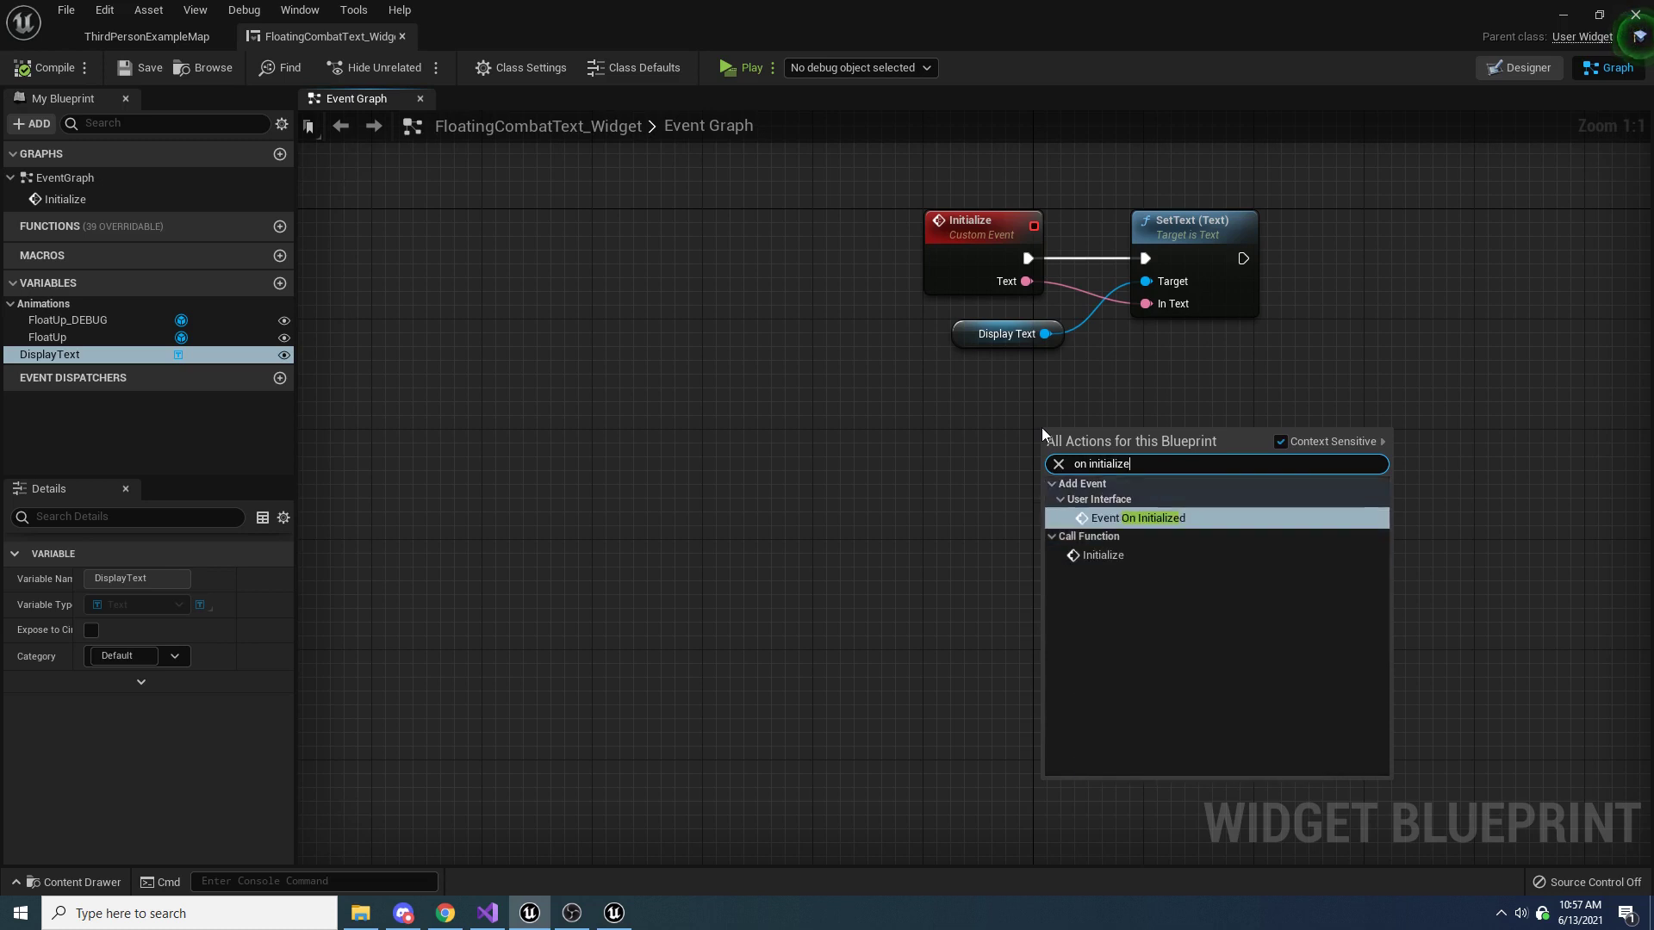
pyautogui.click(1134, 517)
pyautogui.moveTo(1087, 450); pyautogui.dragTo(979, 505)
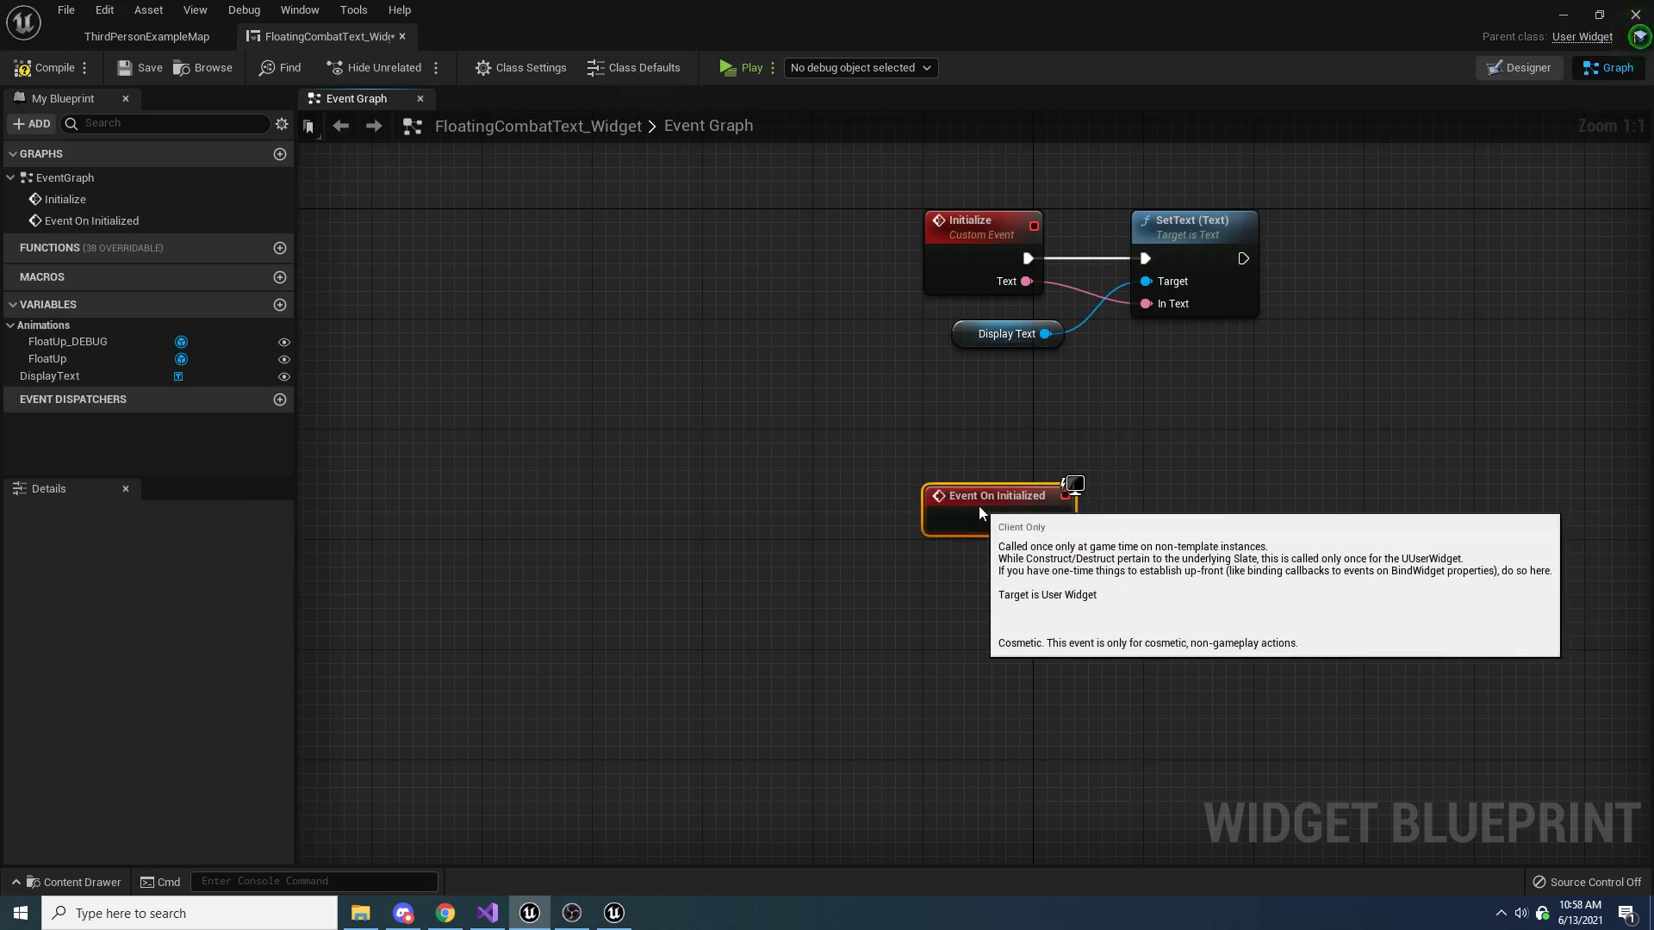
pyautogui.click(943, 224)
pyautogui.moveTo(860, 424); pyautogui.dragTo(1017, 610)
pyautogui.click(1141, 458)
pyautogui.moveTo(1136, 431); pyautogui.dragTo(1129, 460, button='right')
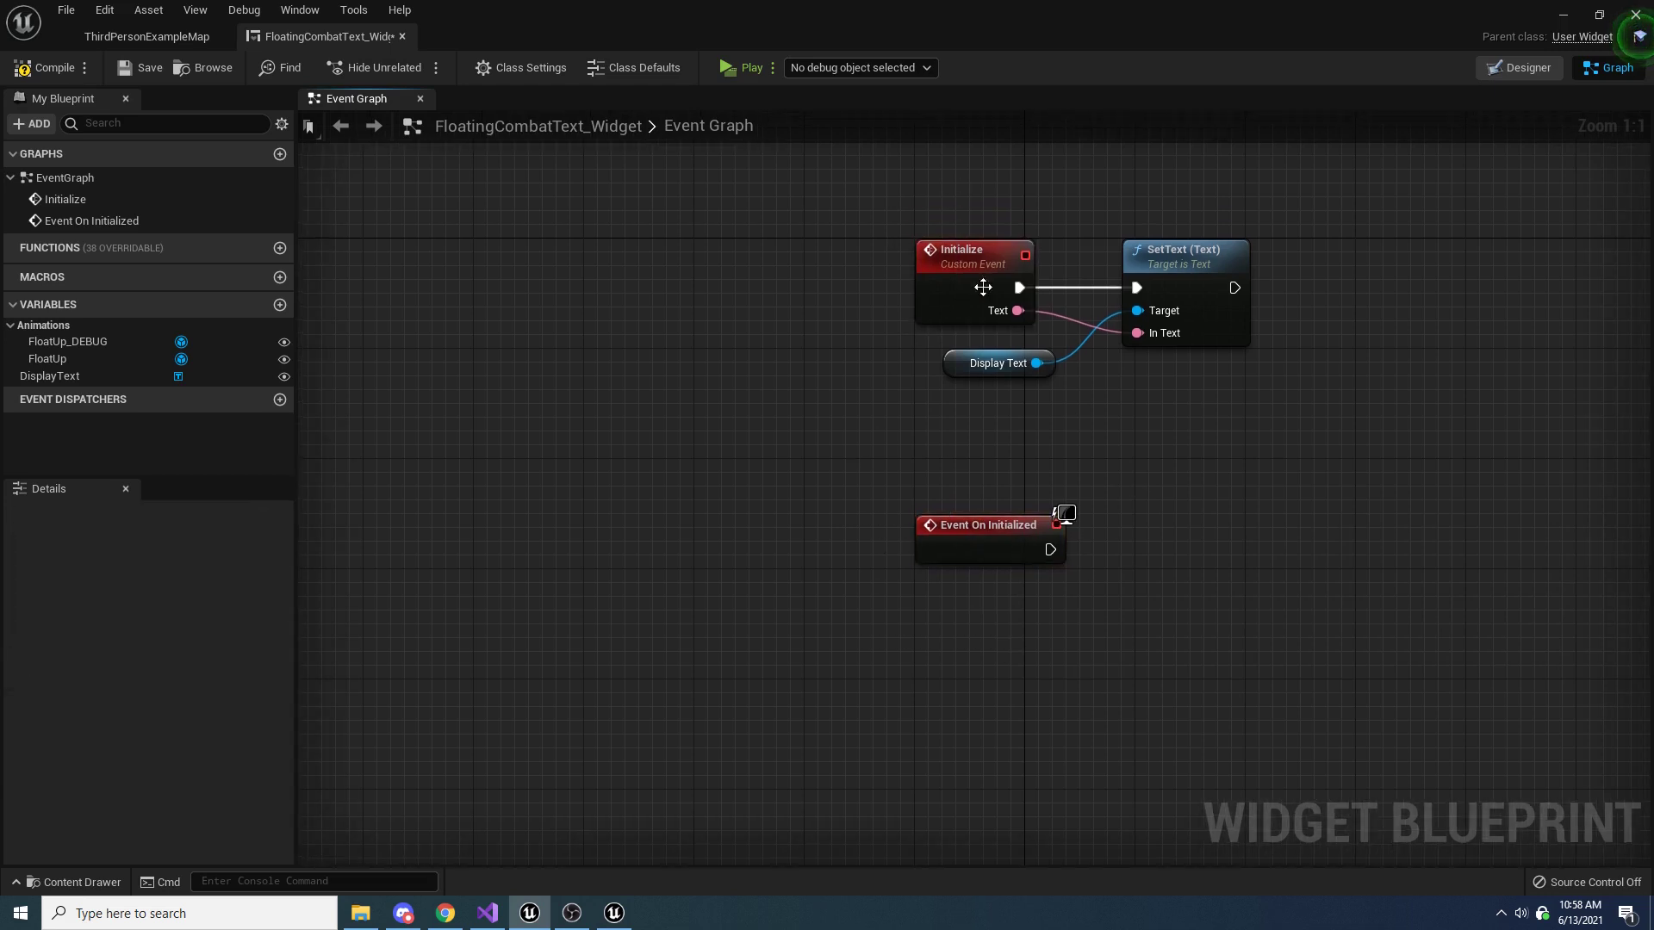
pyautogui.moveTo(1039, 193); pyautogui.dragTo(913, 330)
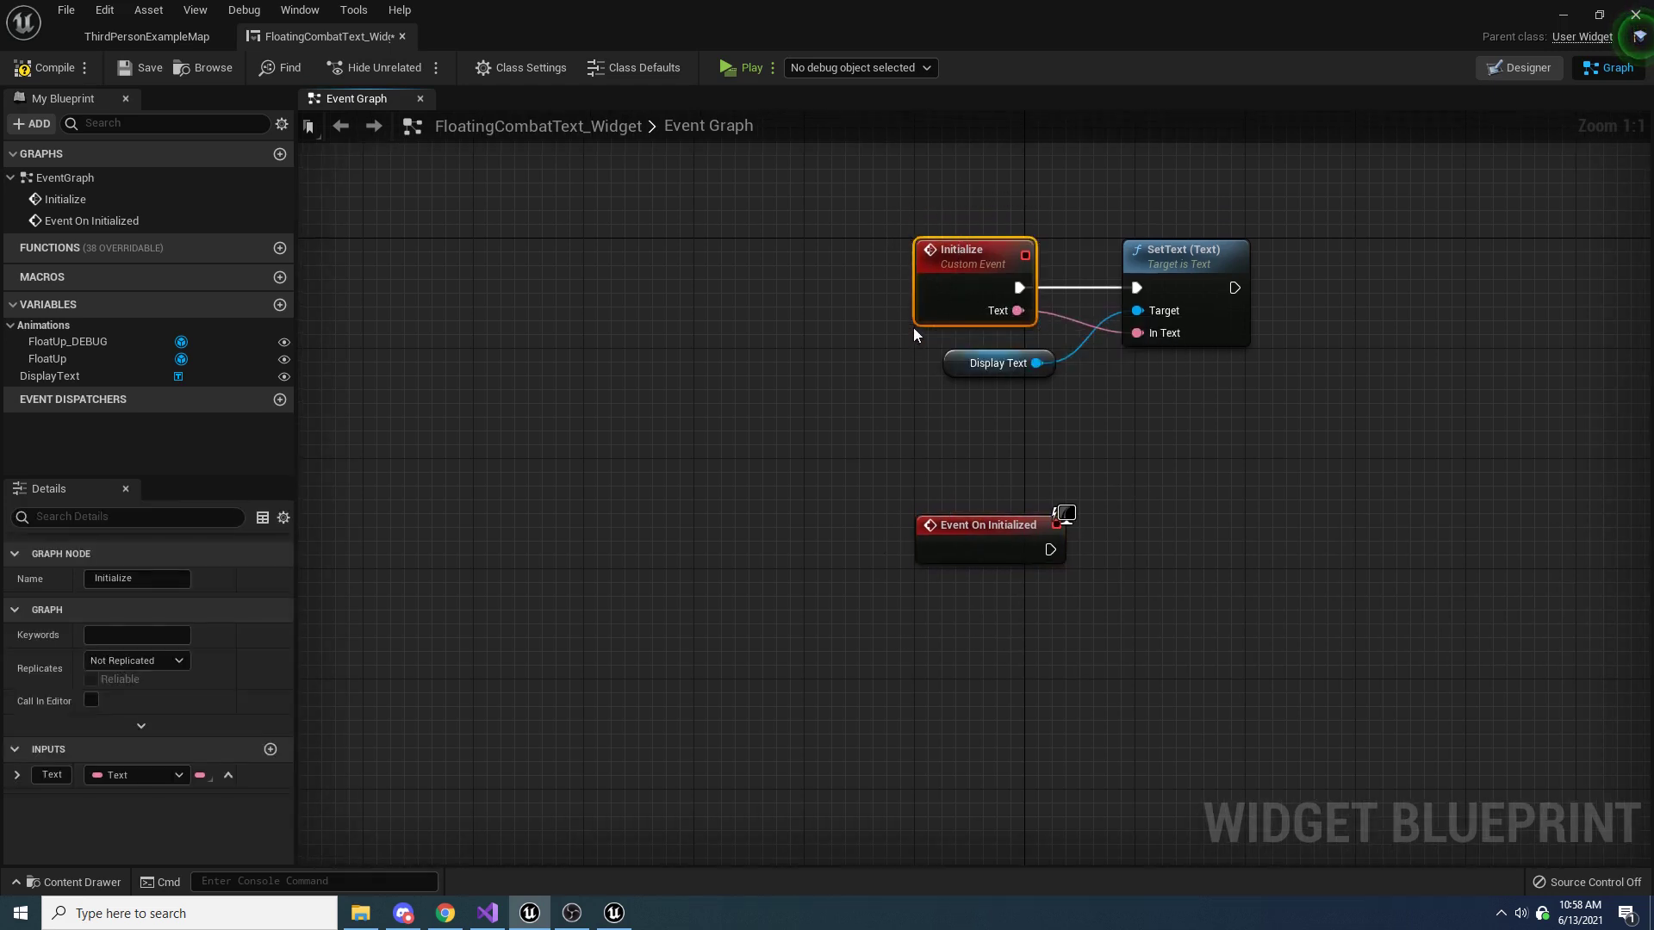
pyautogui.moveTo(1013, 456); pyautogui.dragTo(928, 629)
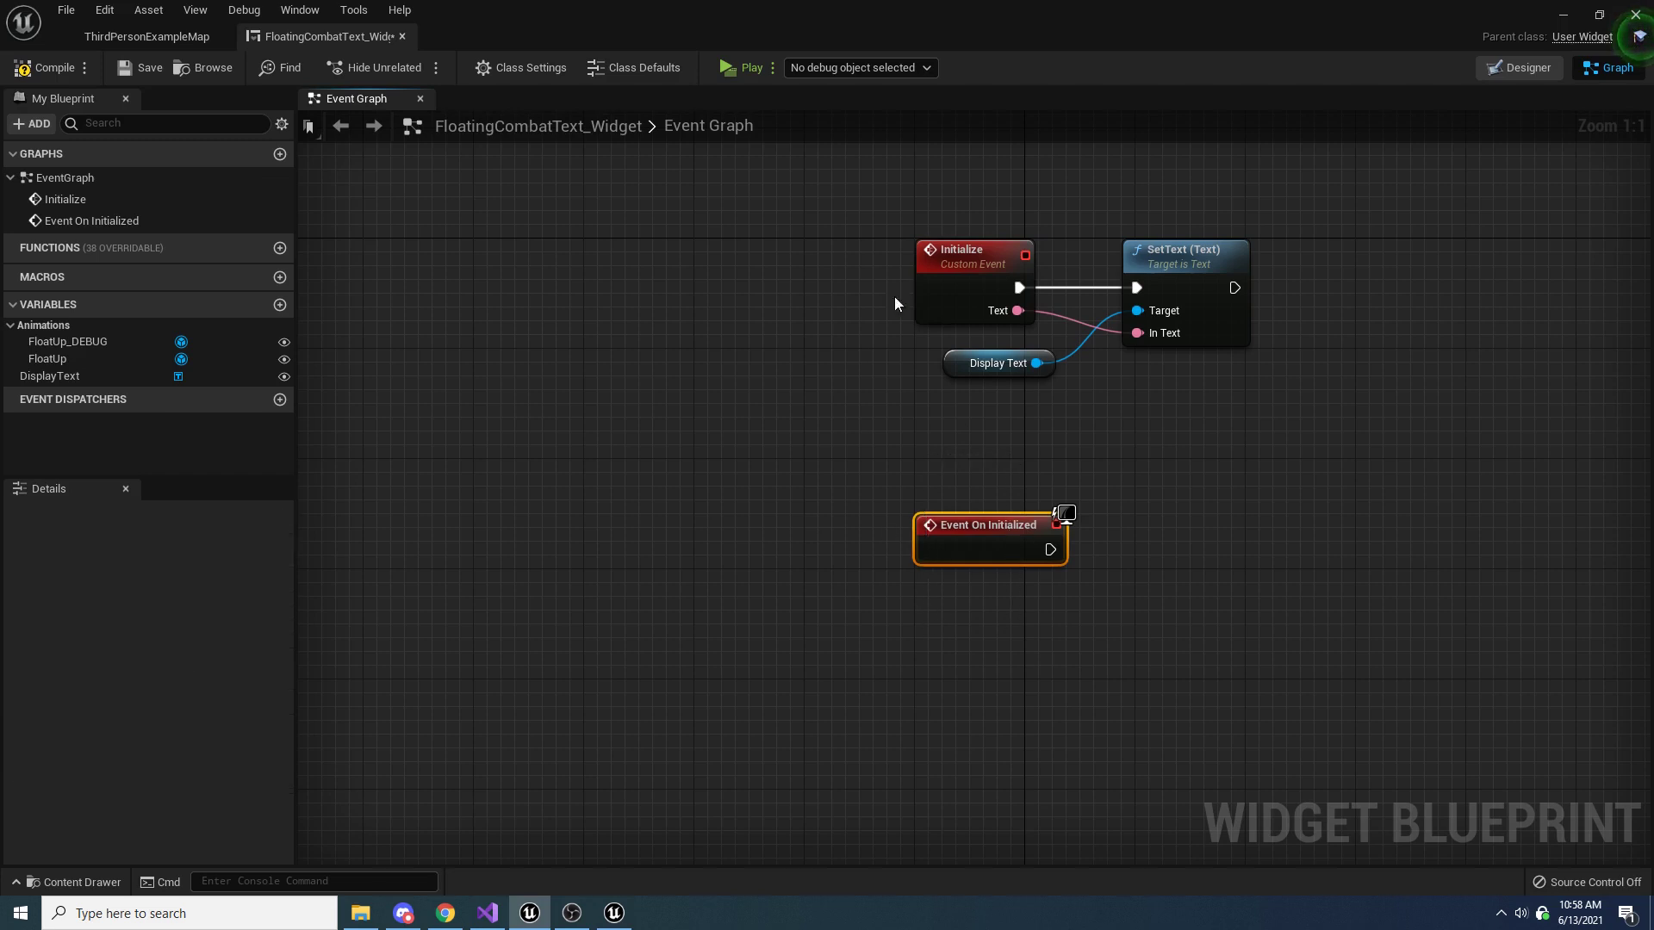
# Enclose the Initialize, SetText, and Display Text nodes in a comment reading "Called before the widget is spawned"
pyautogui.moveTo(879, 209); pyautogui.dragTo(1264, 416)
pyautogui.write('c')
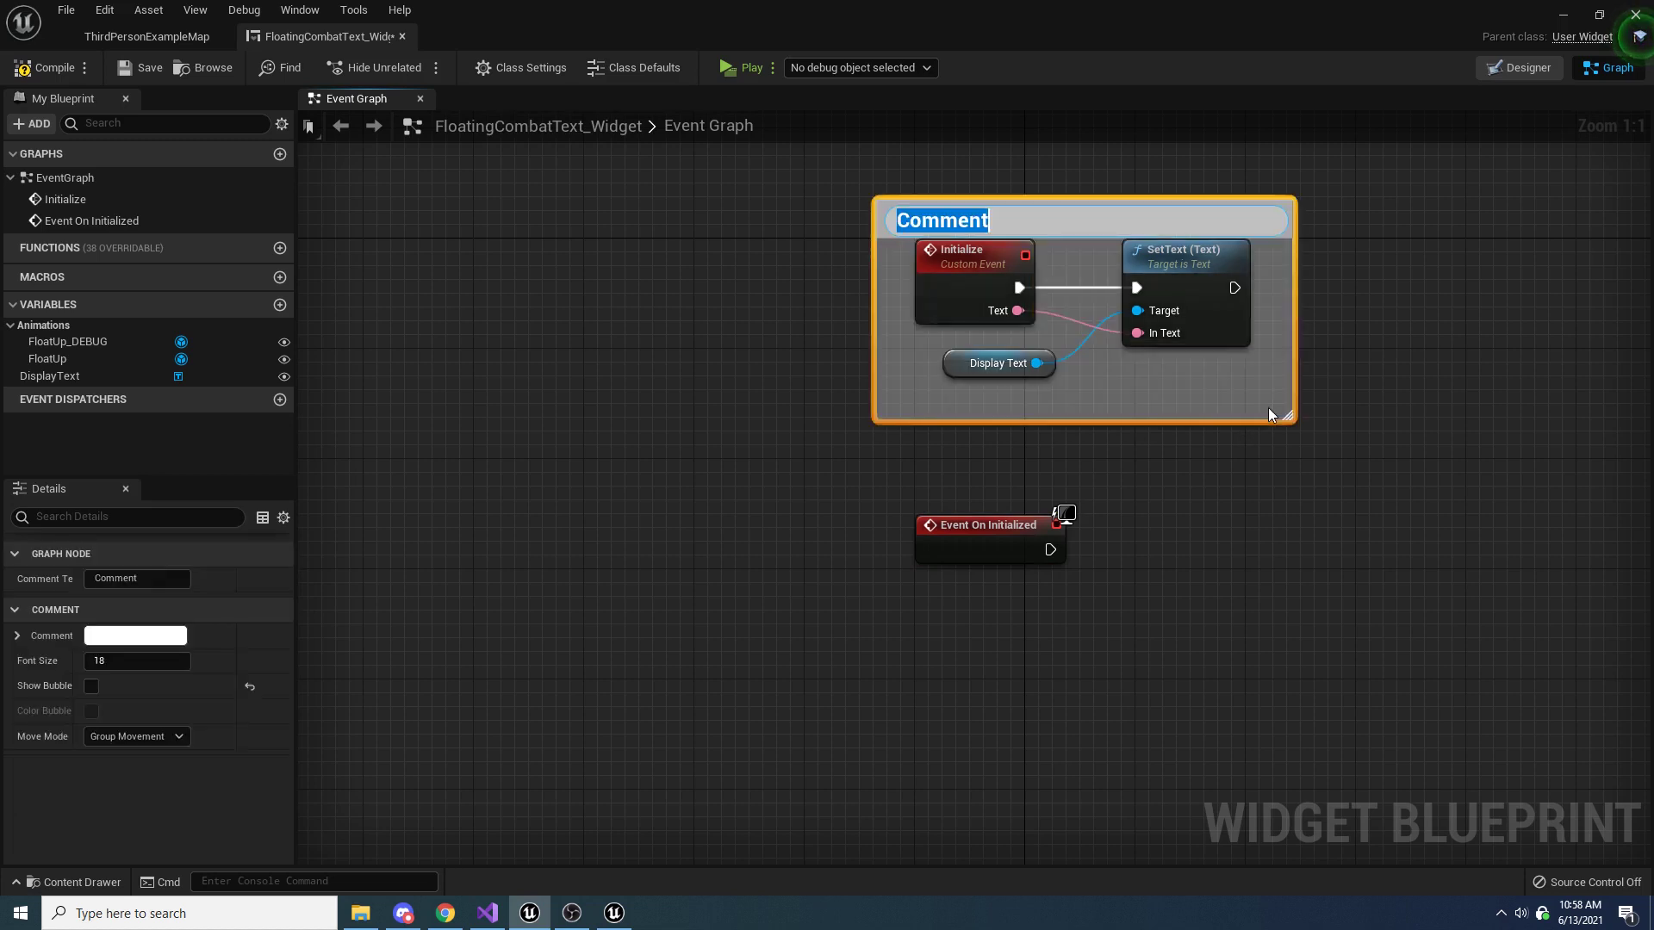
pyautogui.write('Called before th')
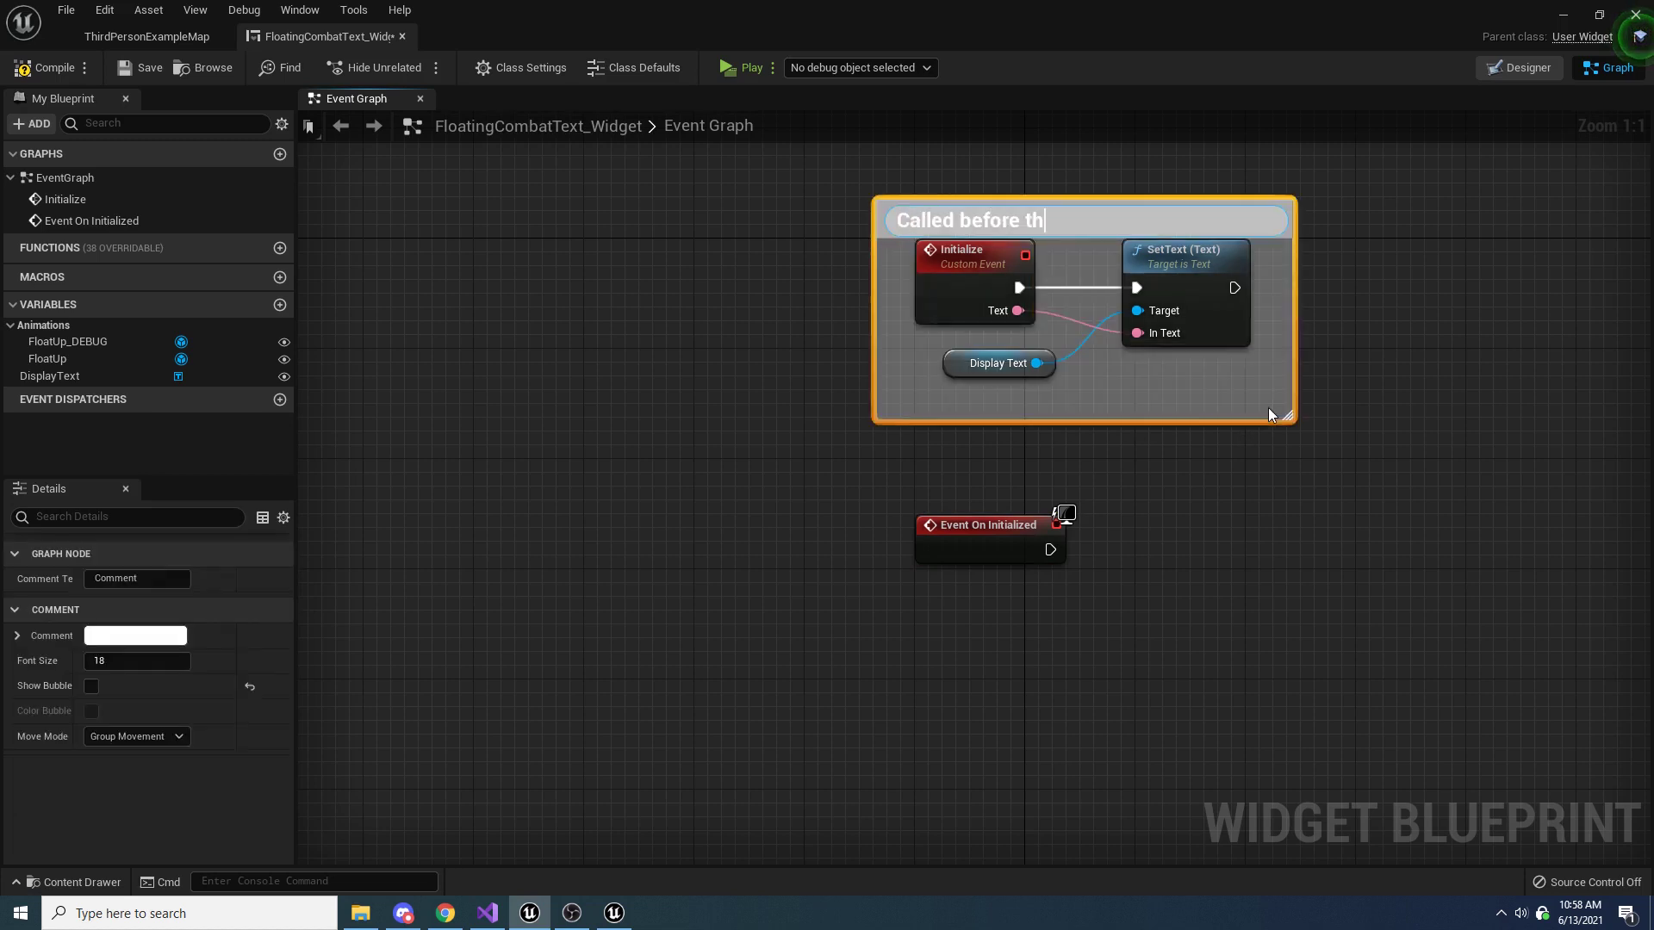
pyautogui.write('e widget is spawned')
pyautogui.press('Return')
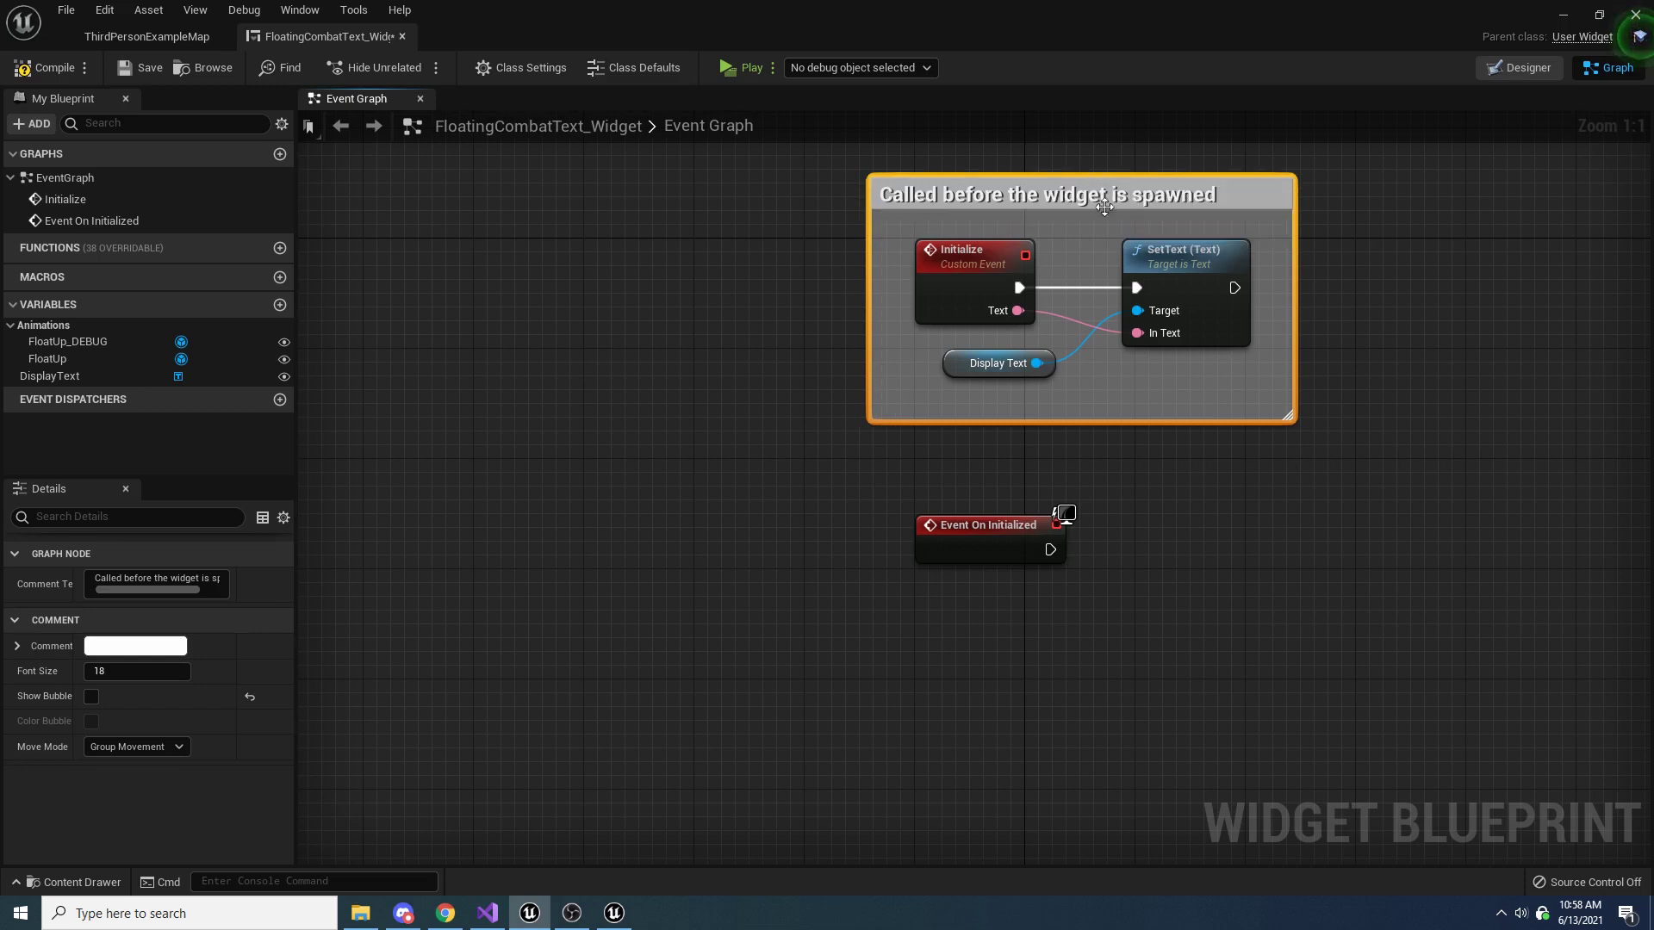
# Add a FloatUp getter feeding a Play Animation node and connect Event On Initialized to run that node
pyautogui.moveTo(1070, 510); pyautogui.dragTo(1117, 302, button='right')
pyautogui.moveTo(1036, 348); pyautogui.dragTo(1045, 386)
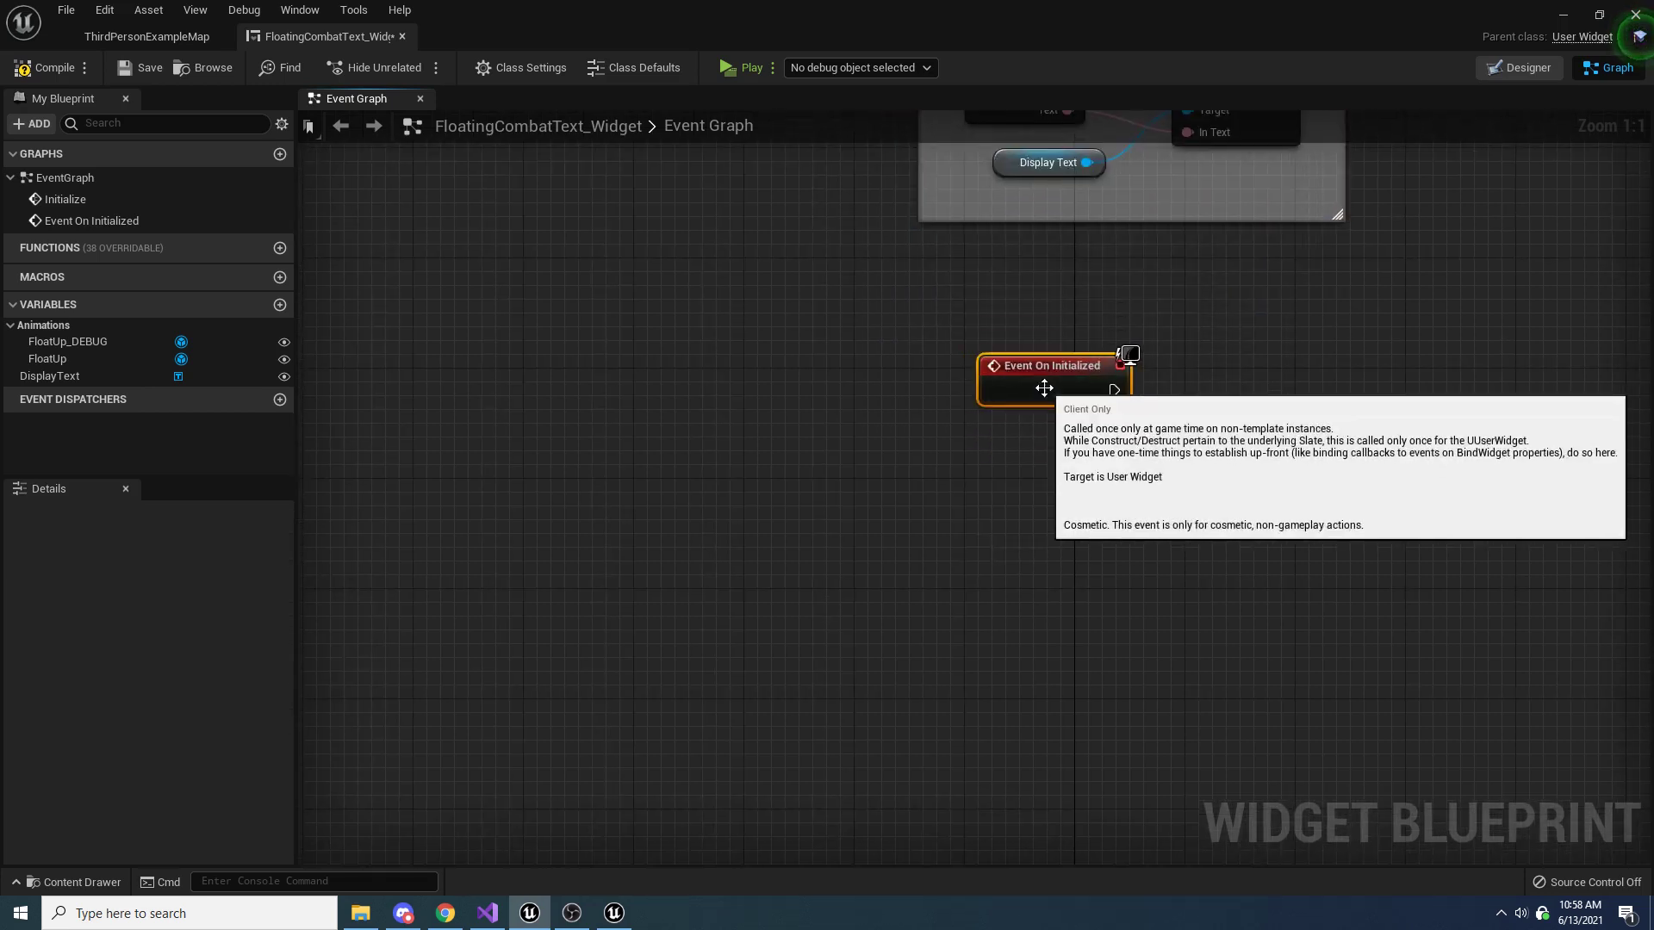
pyautogui.click(1201, 384)
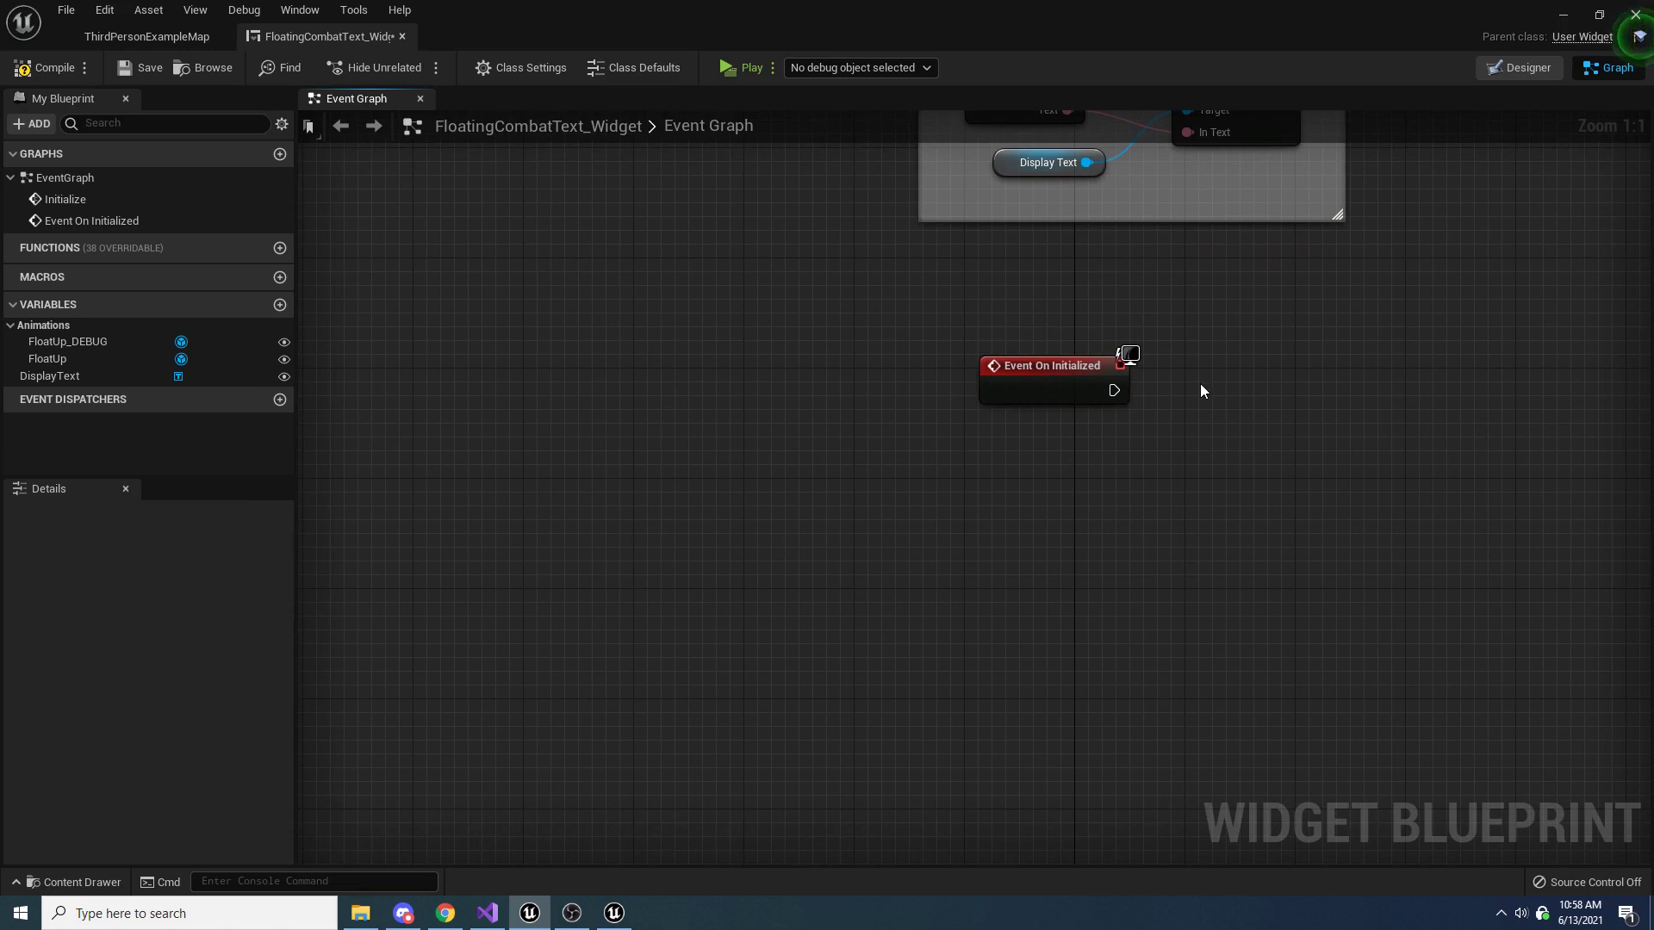
pyautogui.moveTo(1200, 384); pyautogui.dragTo(1123, 390, button='right')
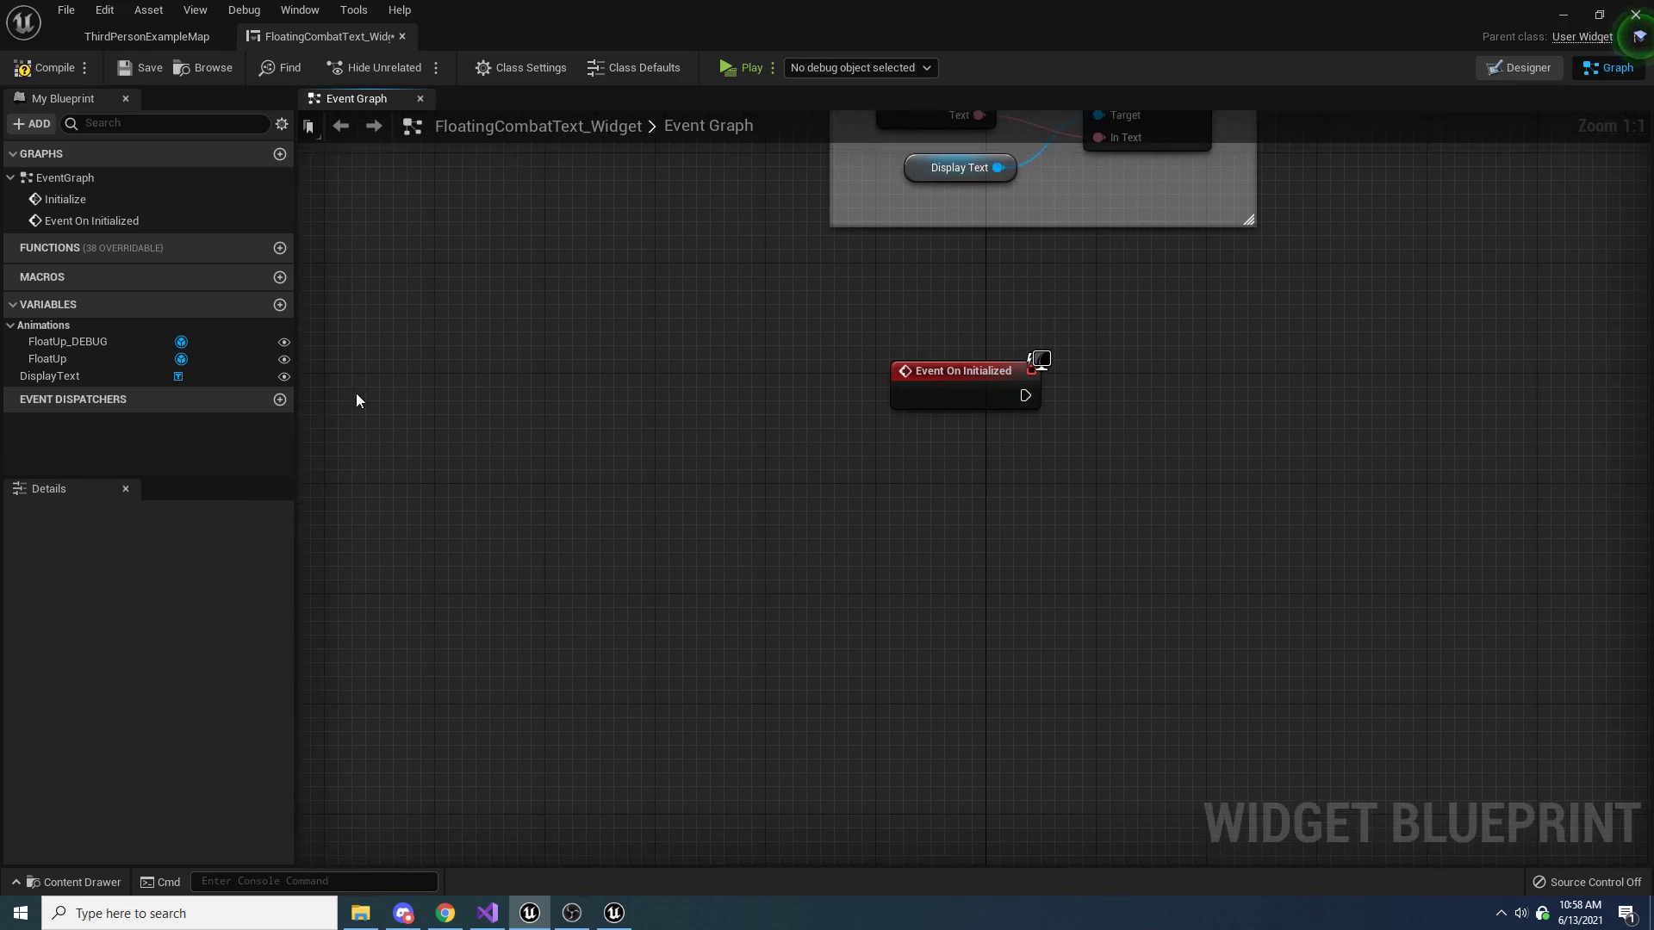
pyautogui.moveTo(70, 360); pyautogui.dragTo(1331, 476)
pyautogui.click(1015, 499)
pyautogui.write('pla')
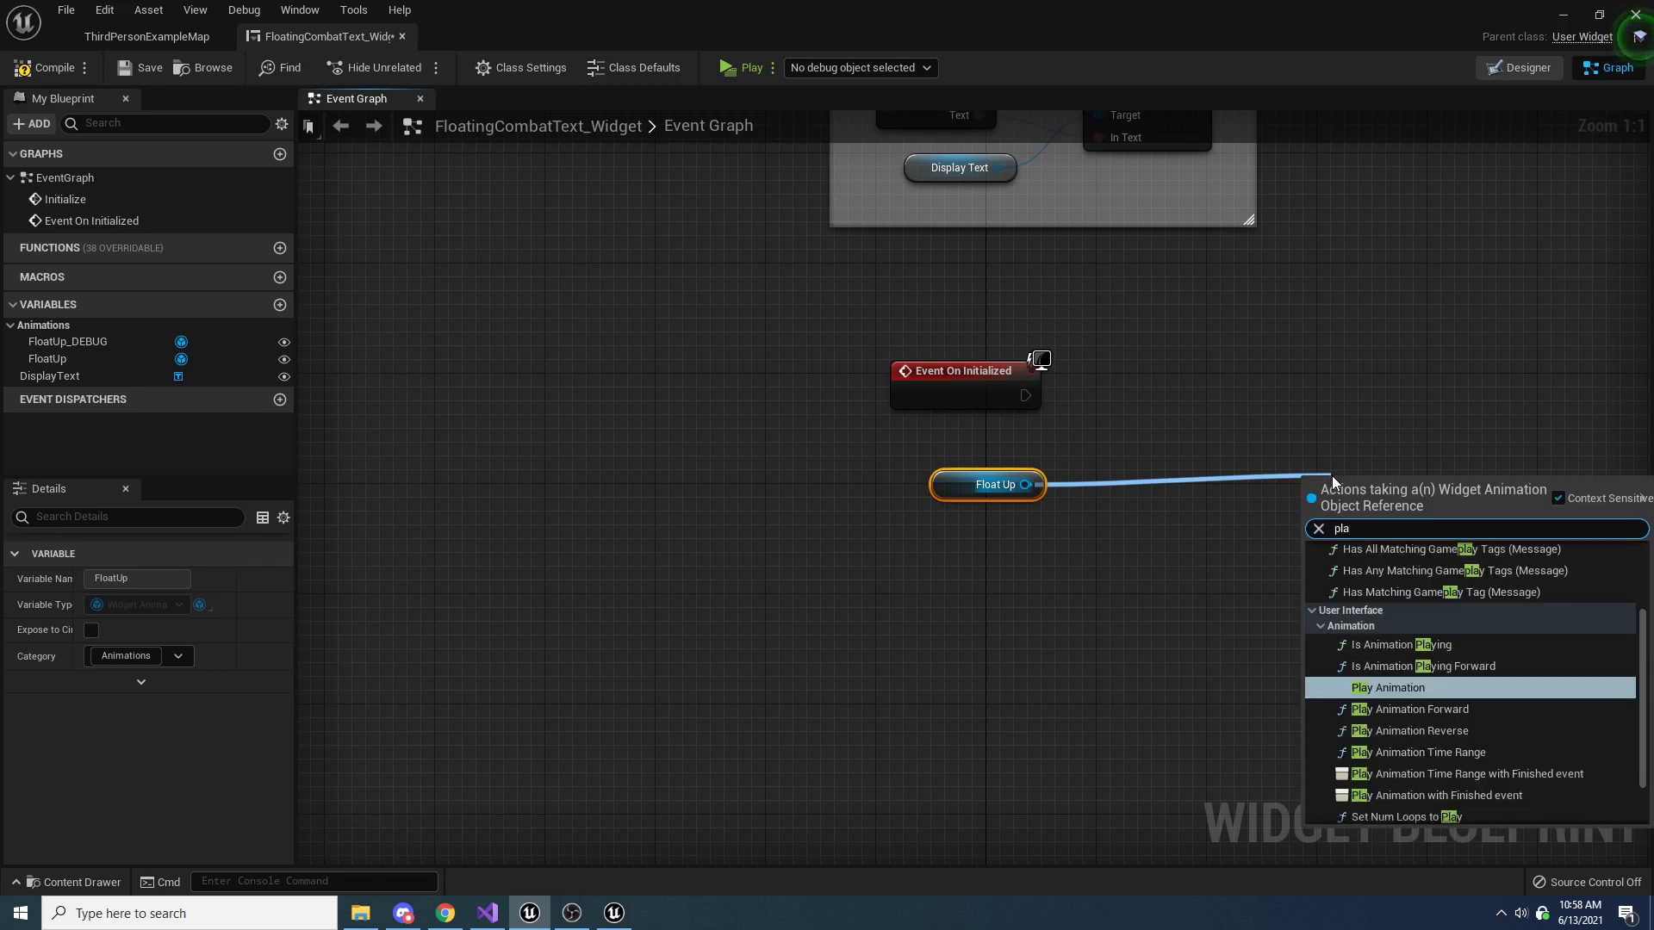
pyautogui.write('y anim')
pyautogui.press('Return')
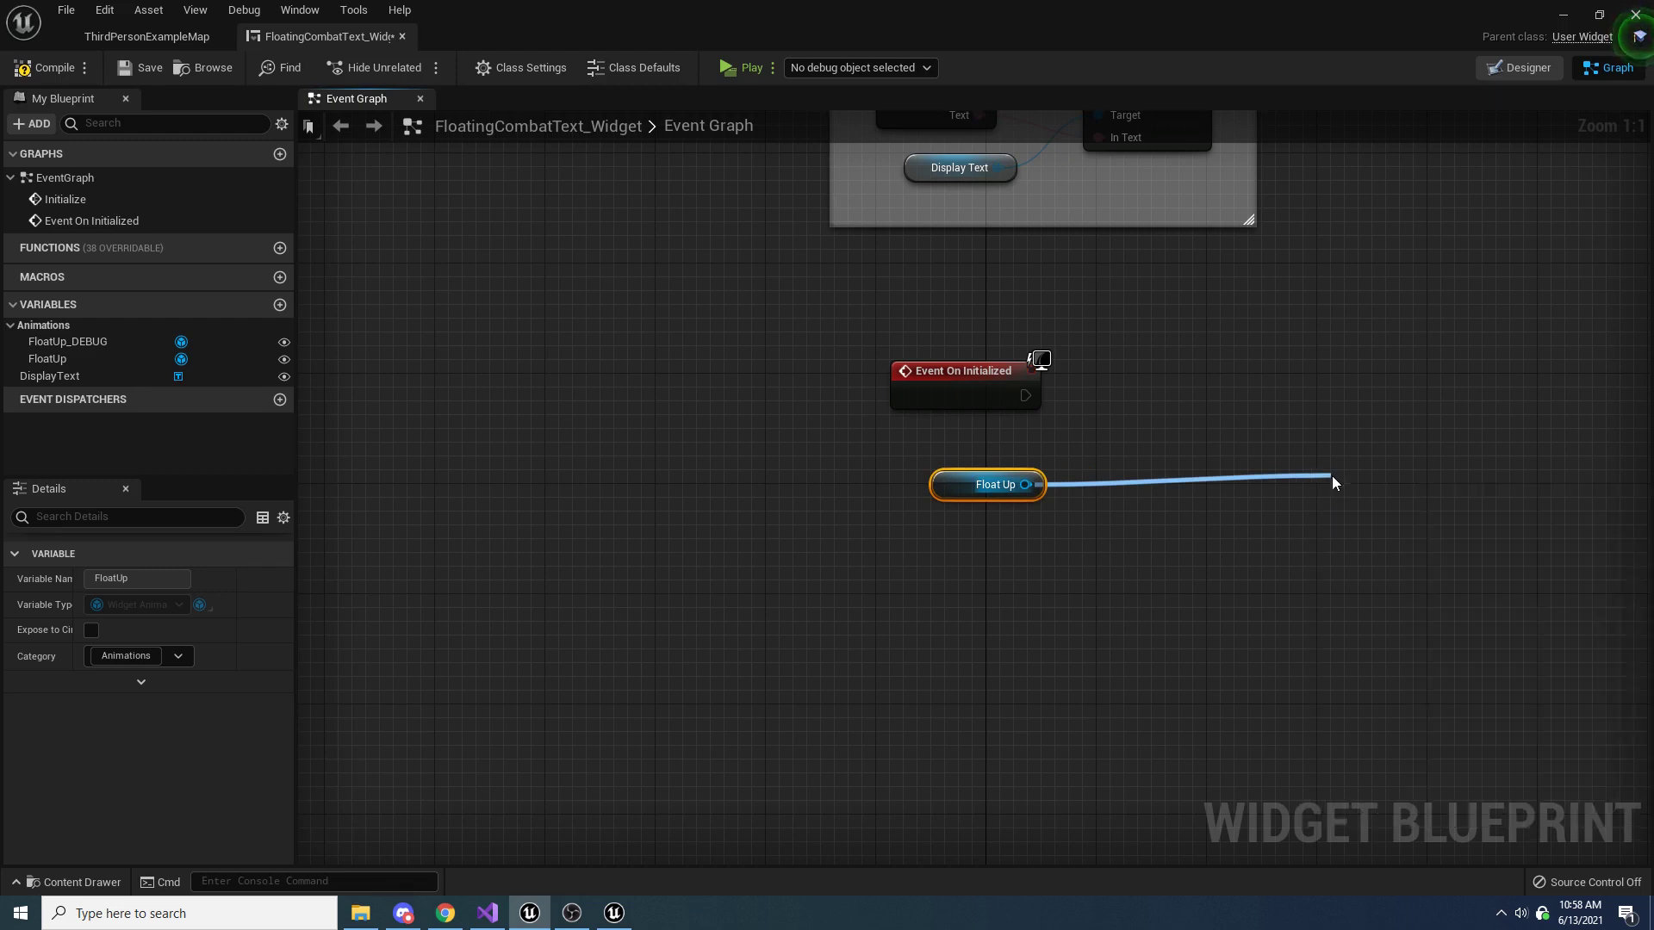
pyautogui.moveTo(1024, 396); pyautogui.dragTo(1251, 396)
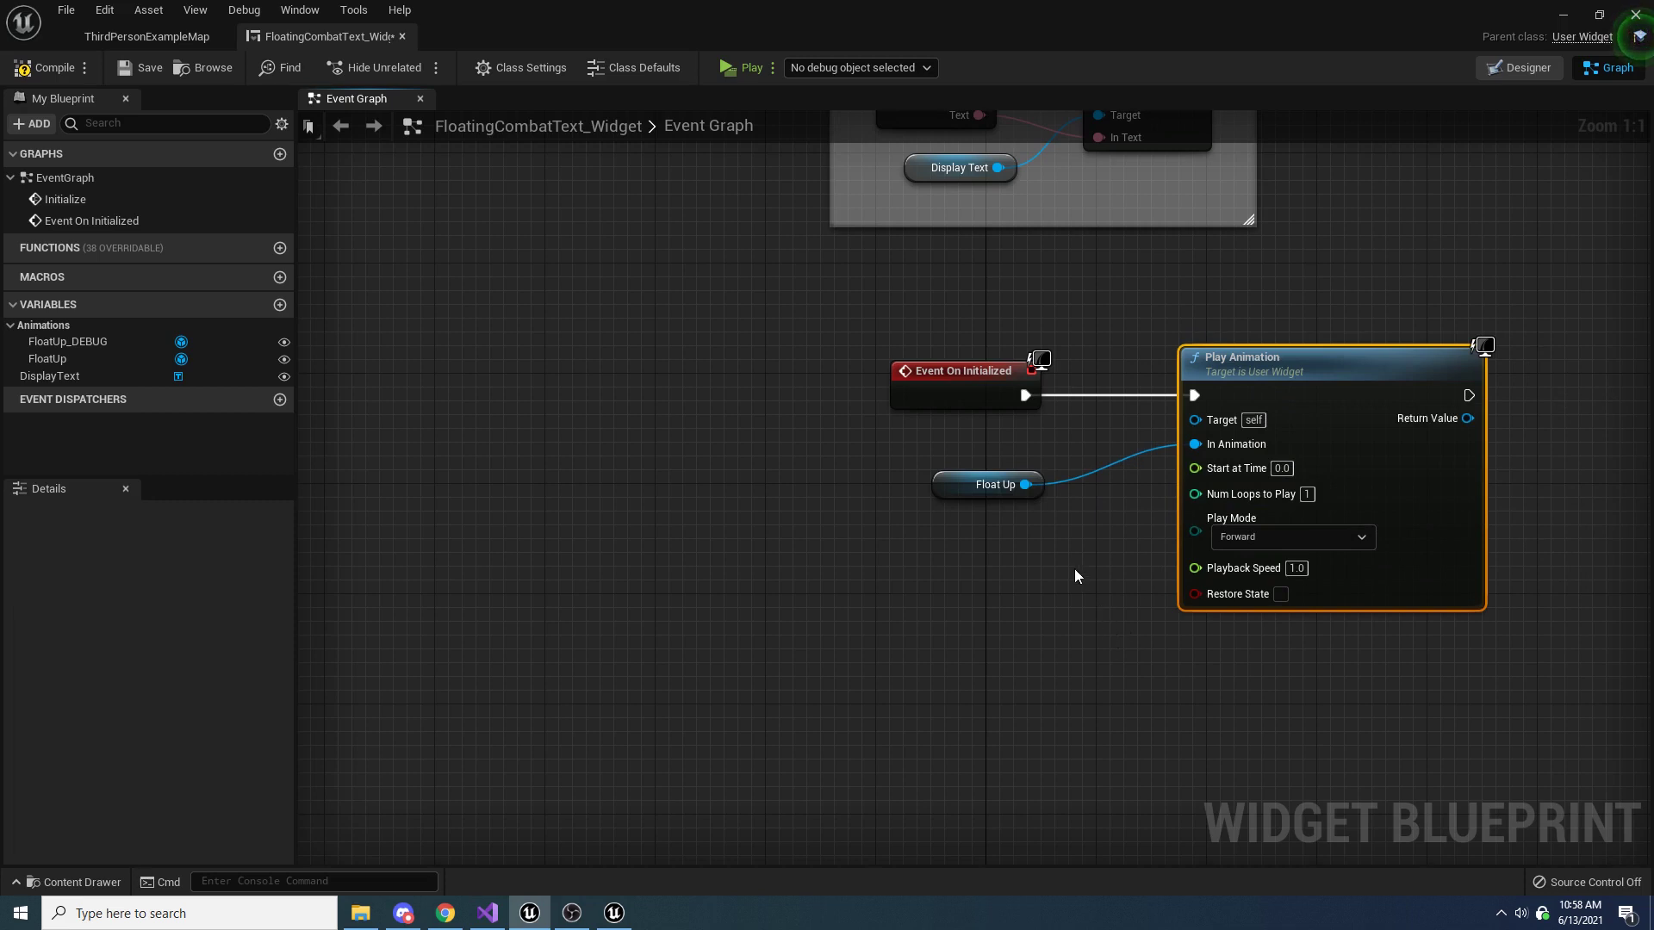
# Move the Play Animation node farther from Event On Initialized and lower the Float Up getter to make room between them
pyautogui.moveTo(1052, 545); pyautogui.dragTo(951, 583, button='right')
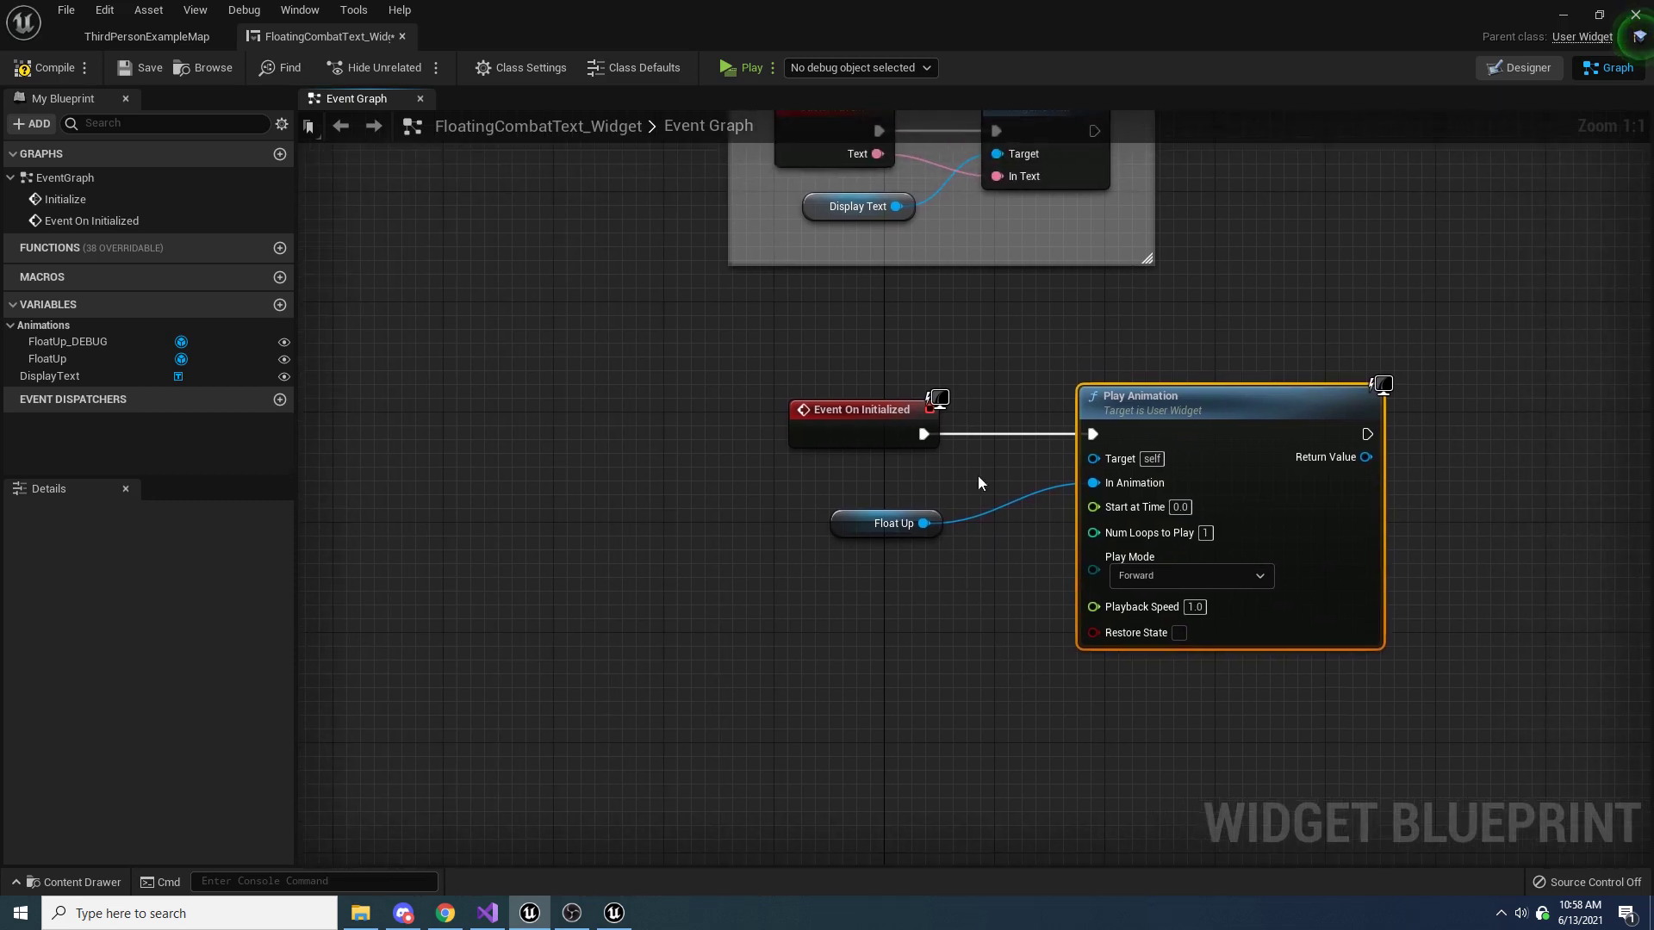
pyautogui.moveTo(1289, 321); pyautogui.dragTo(1194, 698)
pyautogui.click(1195, 681)
pyautogui.moveTo(1133, 412); pyautogui.dragTo(1530, 412)
pyautogui.moveTo(867, 529); pyautogui.dragTo(808, 570)
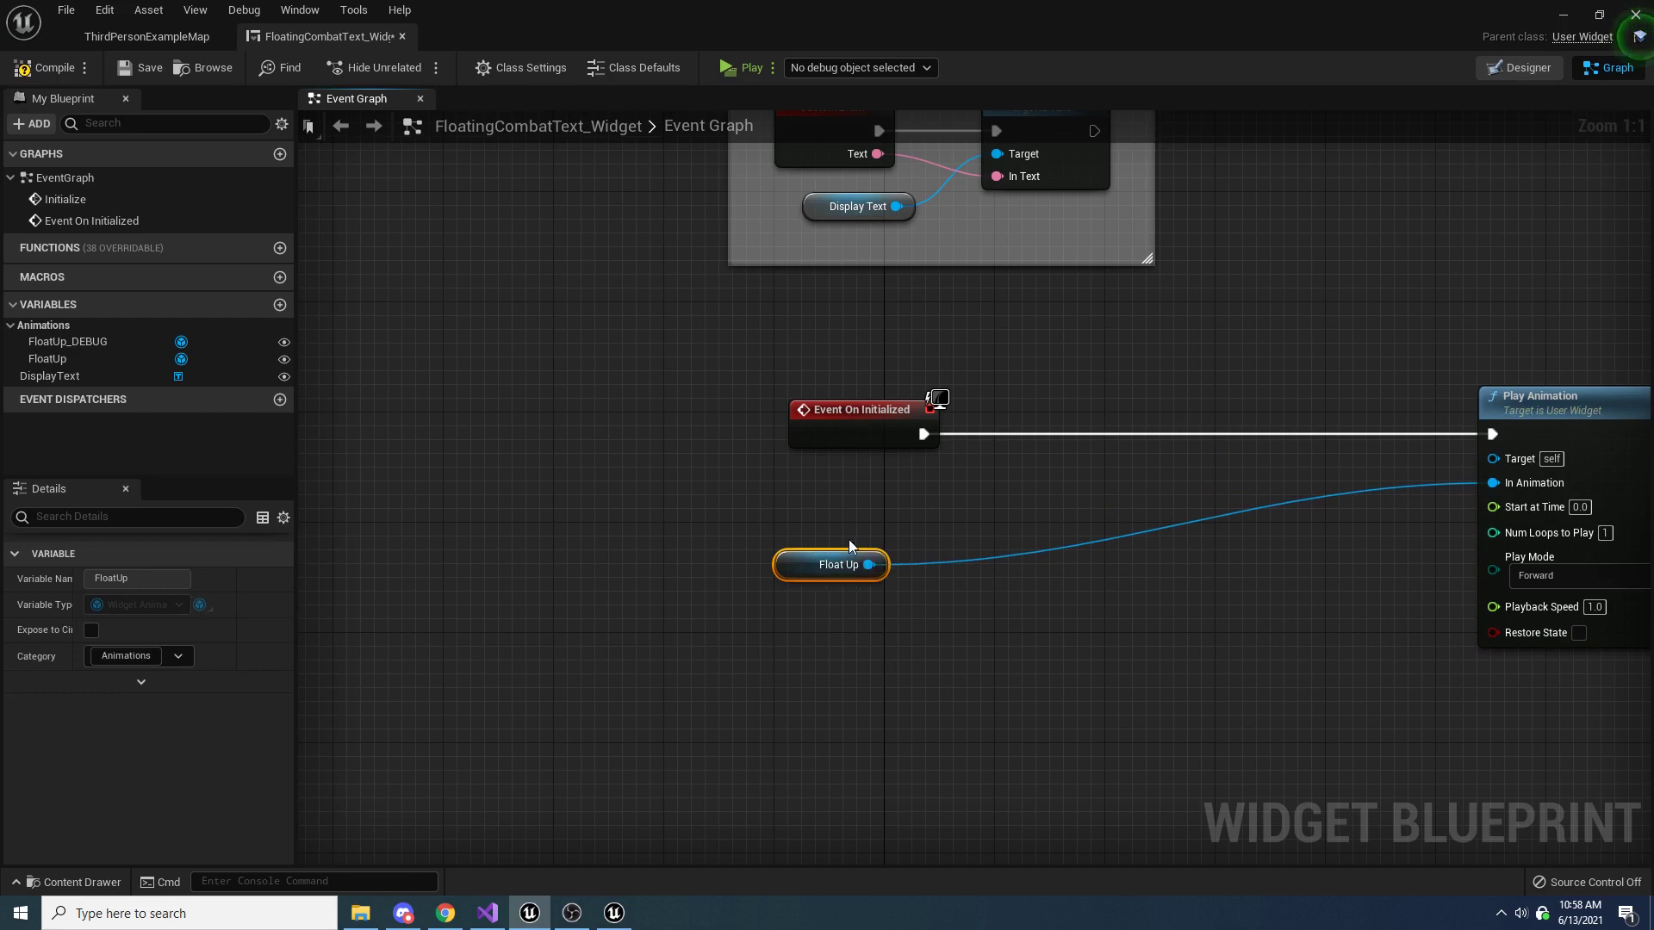
# Add a reroute point on the Float Up wire and branch a Bind to Animation Finished node from it
pyautogui.doubleClick(936, 567)
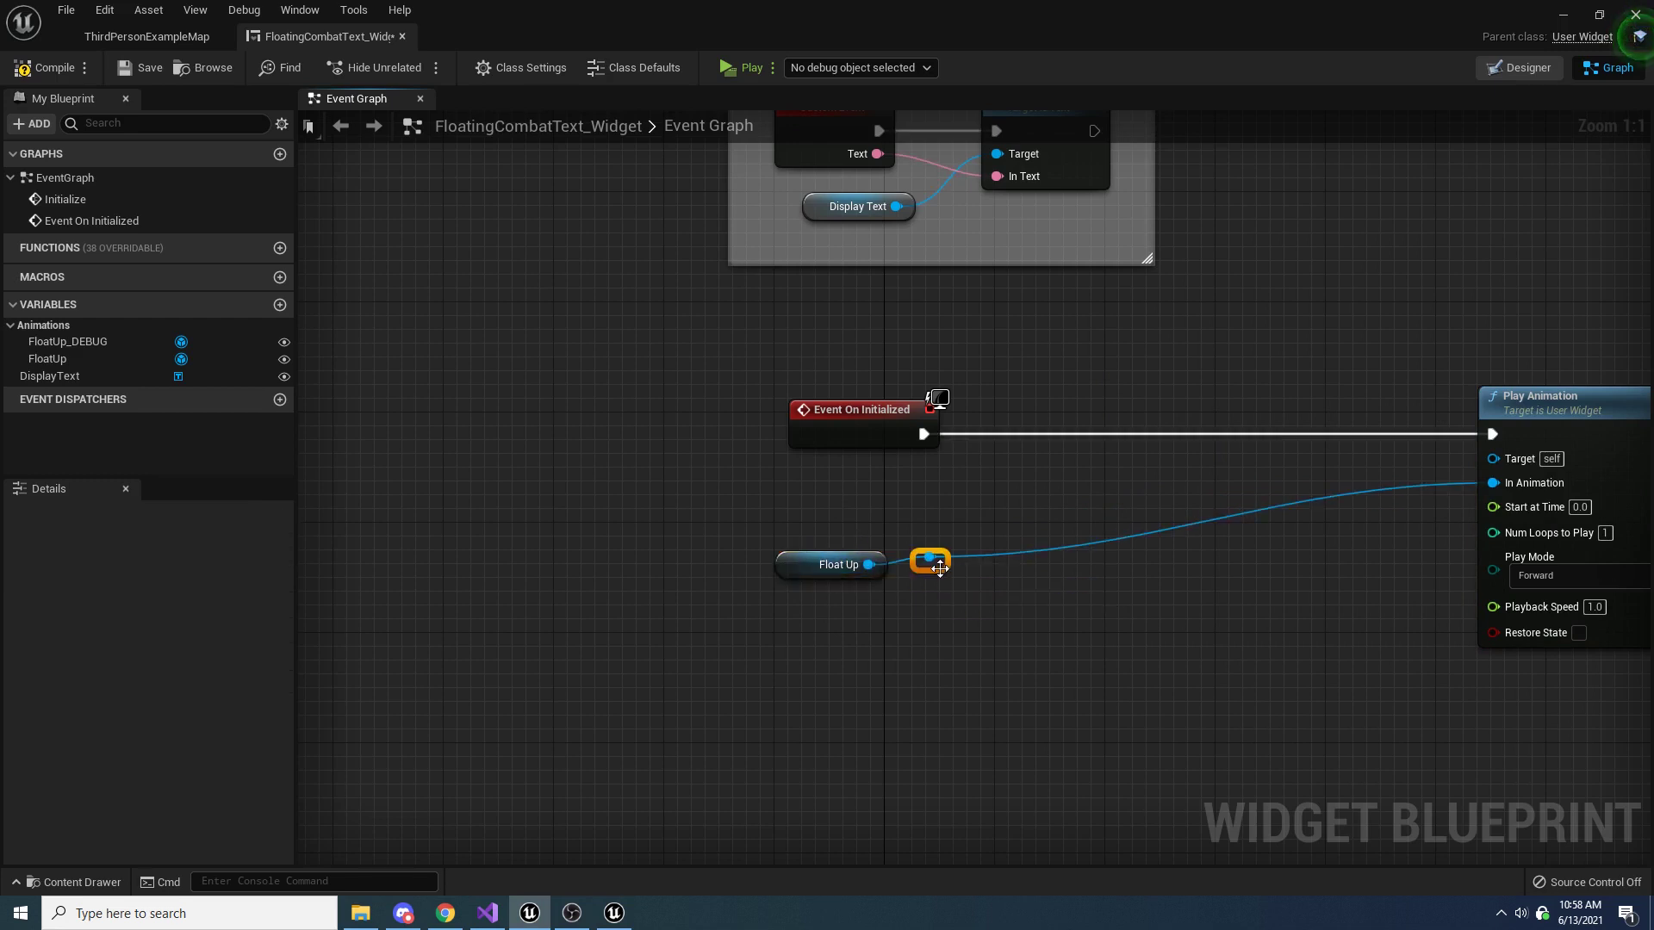
pyautogui.moveTo(947, 572); pyautogui.dragTo(1010, 503)
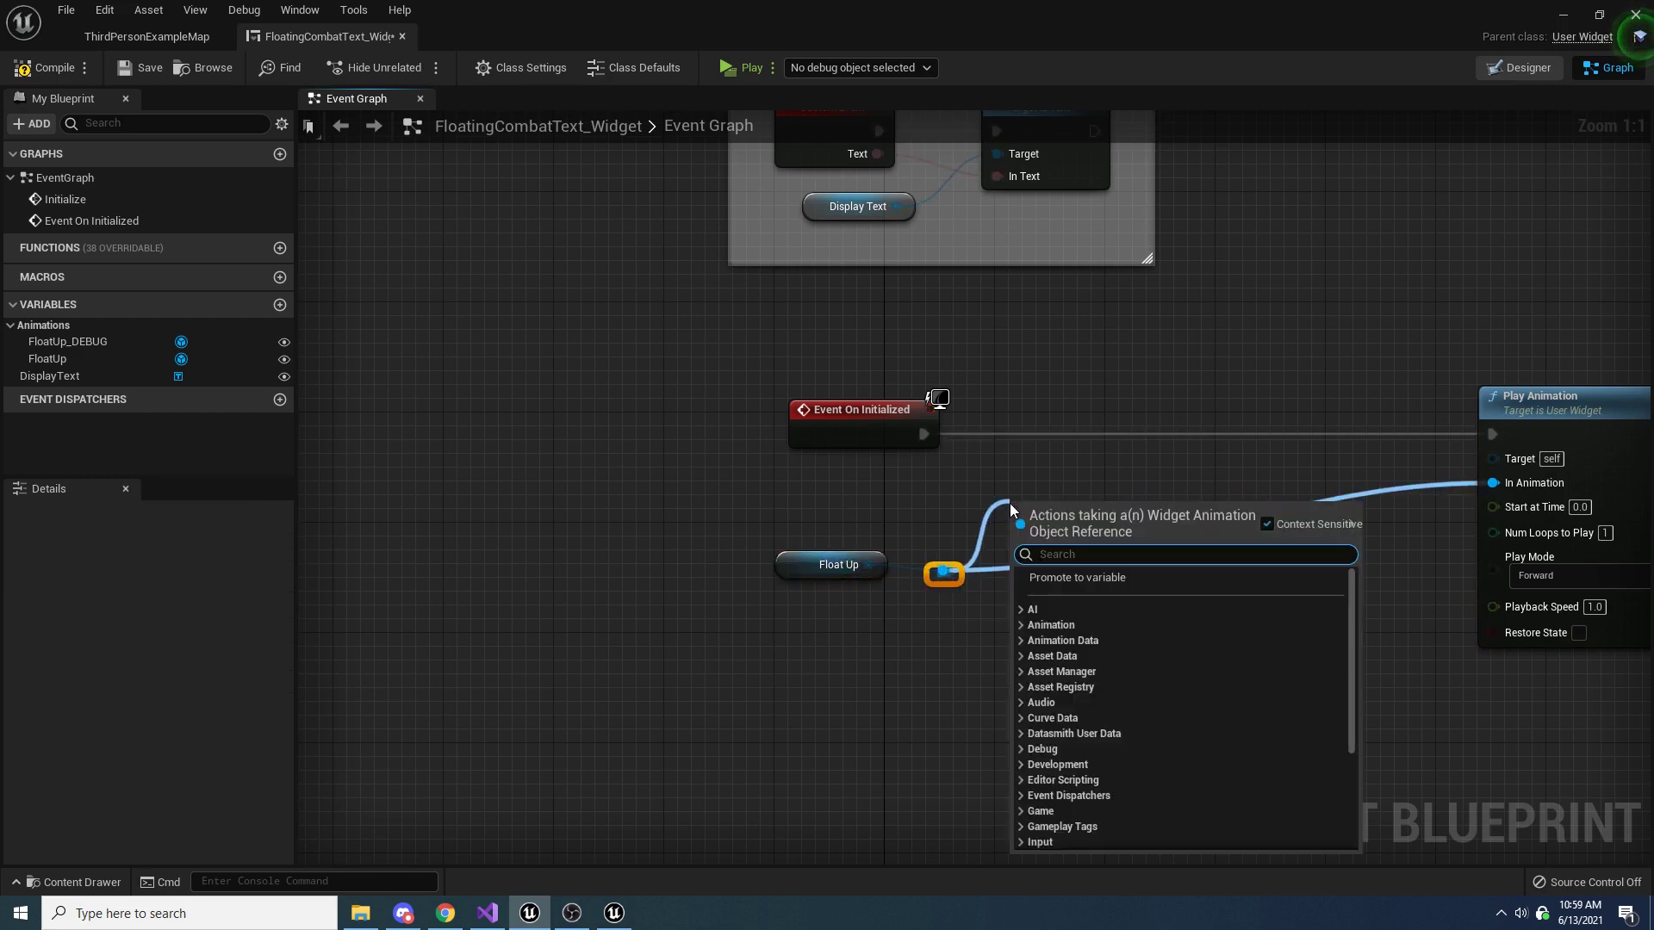
pyautogui.write('bind to')
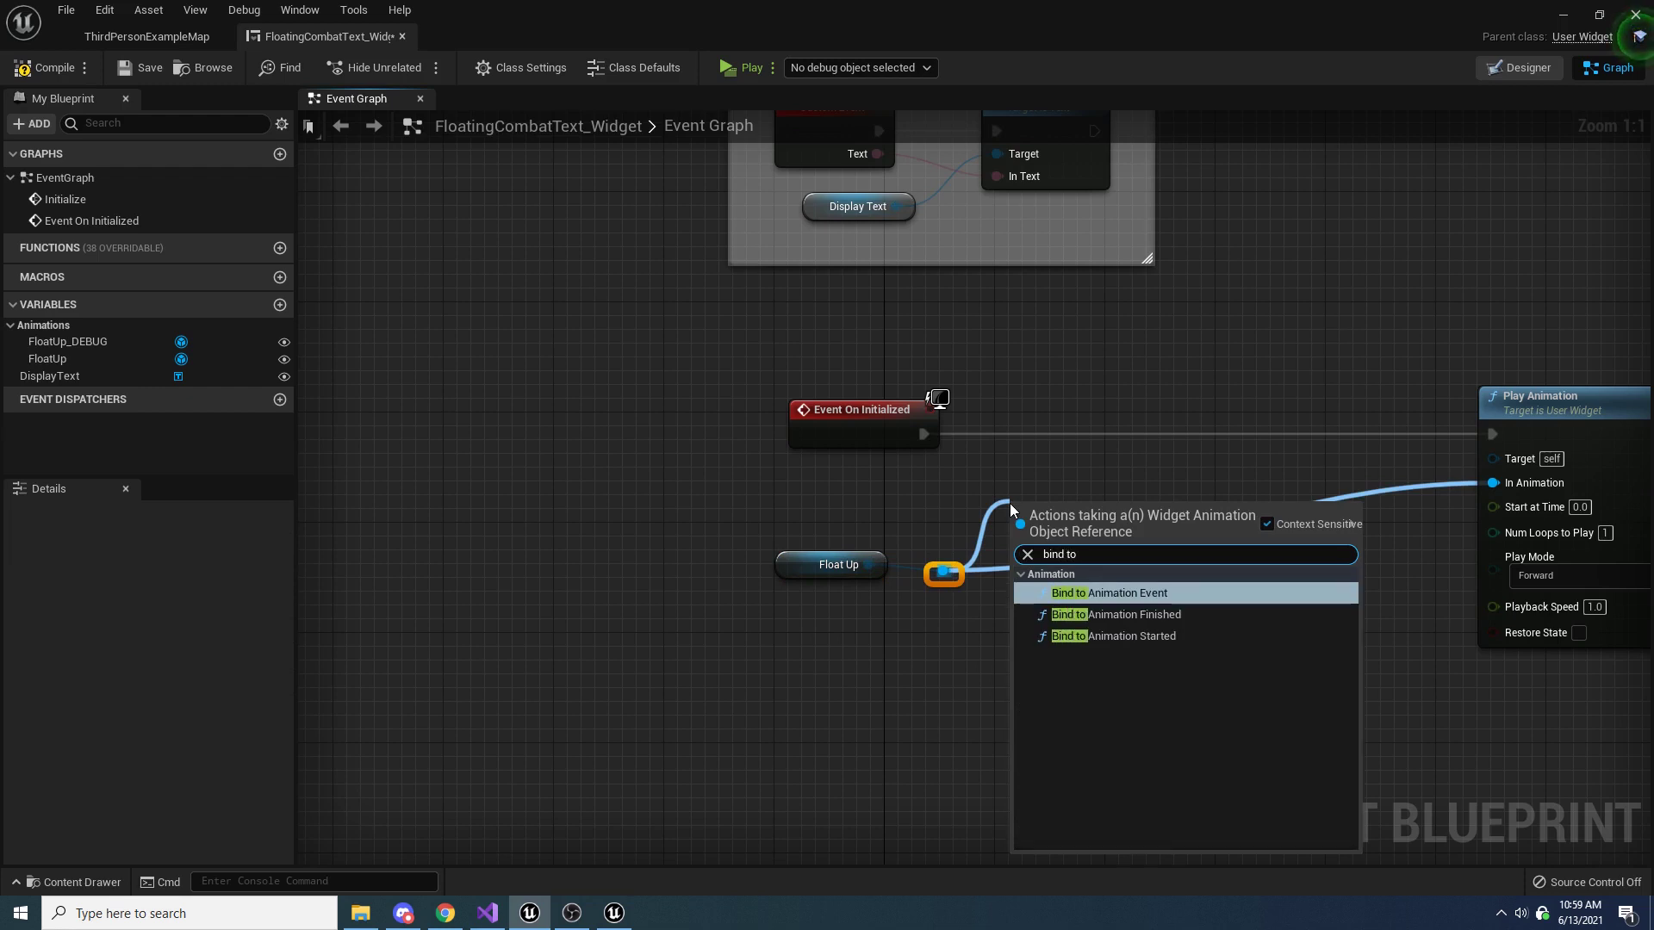
pyautogui.press('Down')
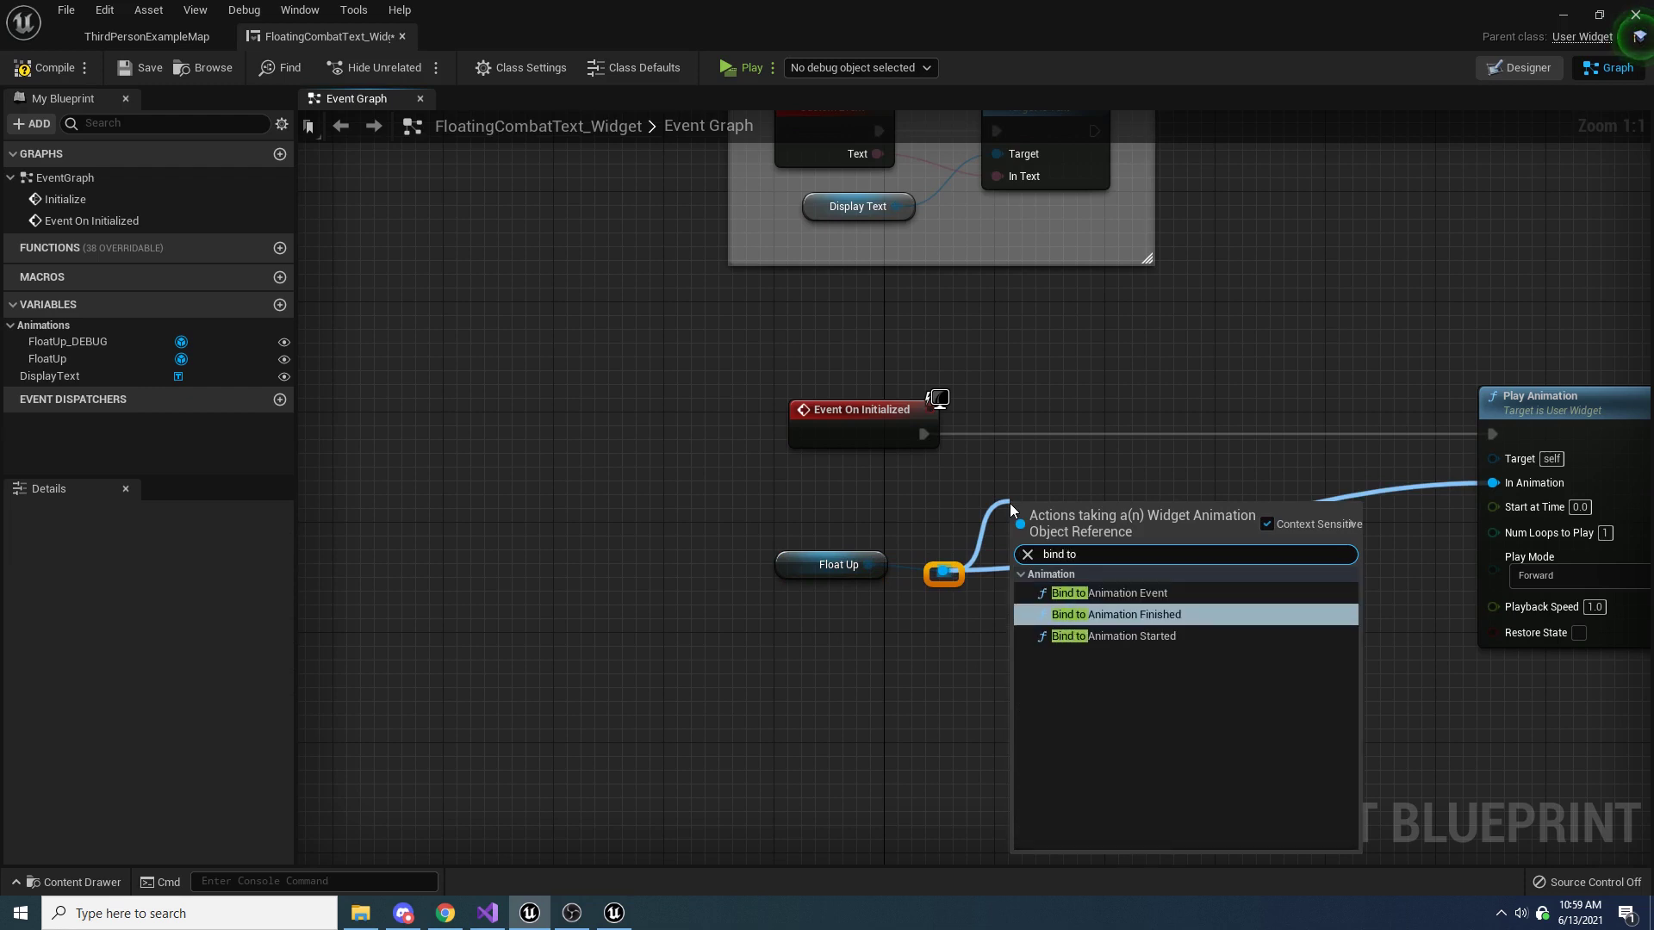
pyautogui.press('Return')
pyautogui.moveTo(1040, 517); pyautogui.dragTo(1039, 406)
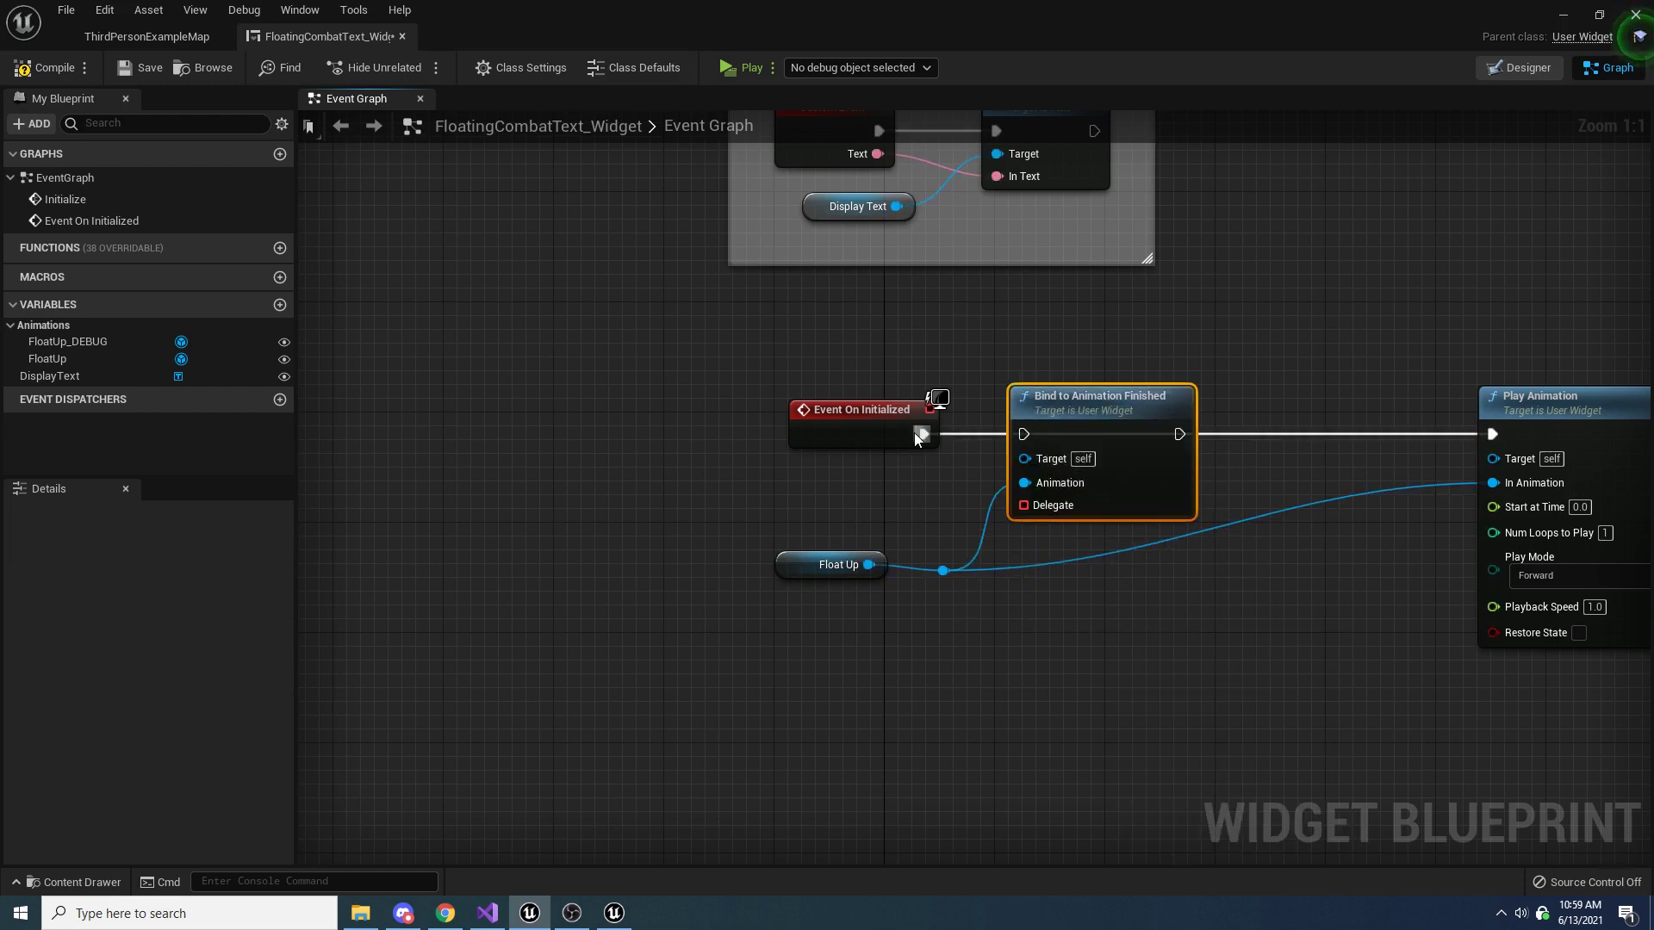
# Chain Bind to Animation Finished between Event On Initialized and Play Animation, and tidy the Float Up wire with a second reroute point
pyautogui.moveTo(920, 434); pyautogui.dragTo(1025, 434)
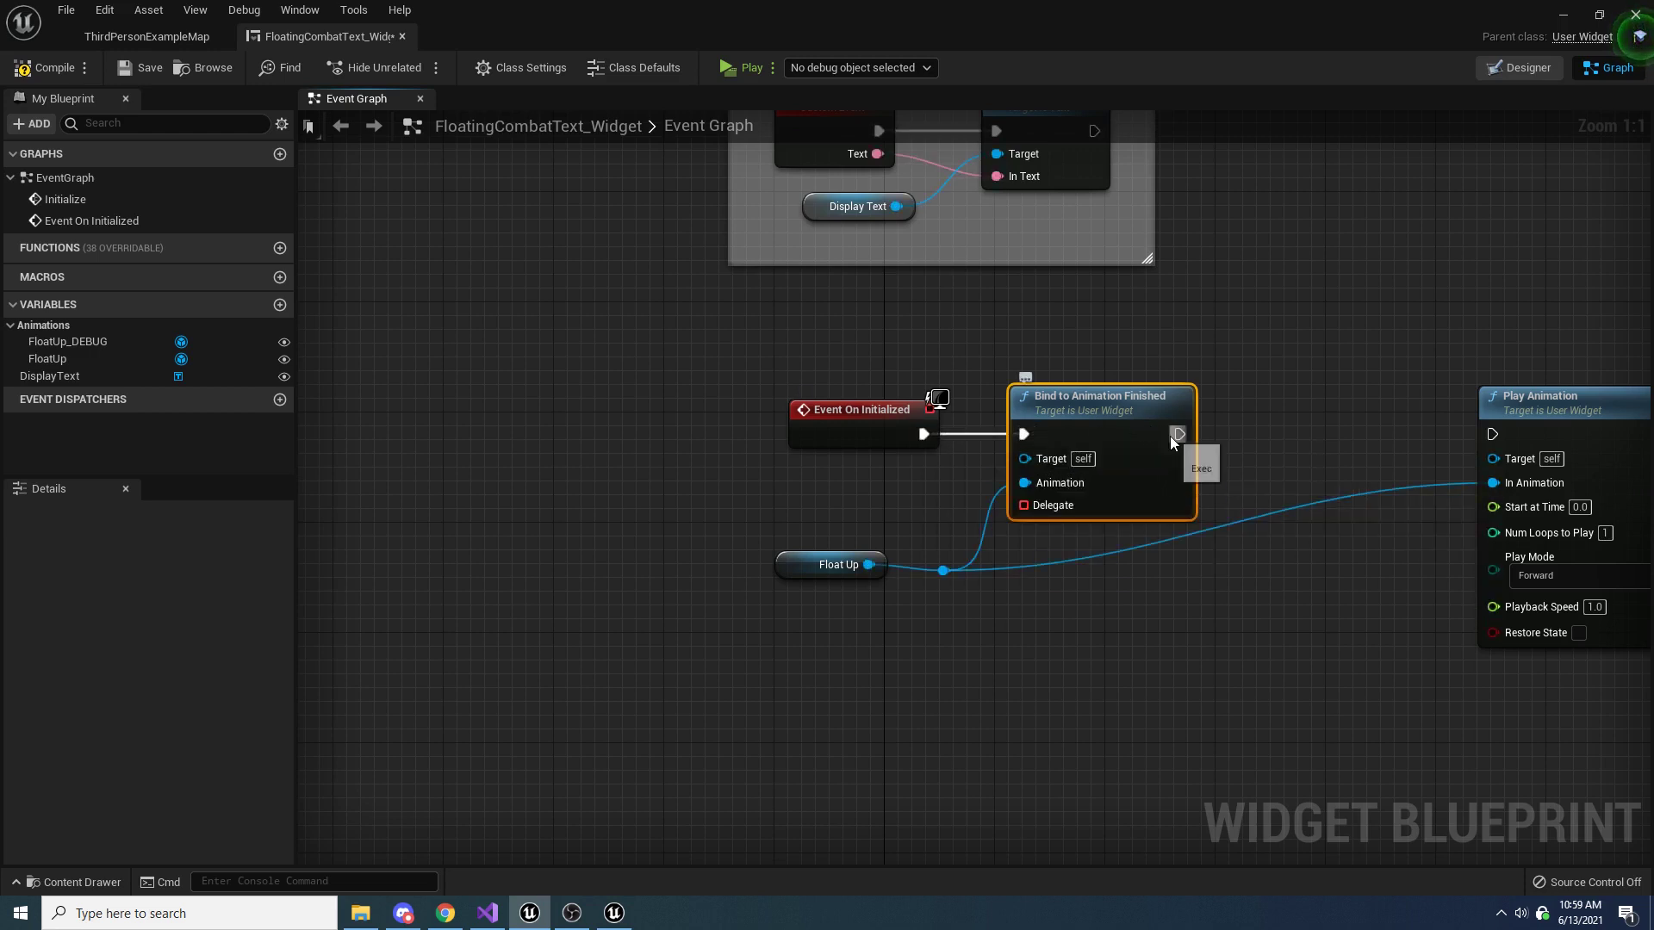
pyautogui.moveTo(1169, 435); pyautogui.dragTo(1192, 578)
pyautogui.click(1233, 488)
pyautogui.doubleClick(1233, 488)
pyautogui.click(1078, 618)
pyautogui.moveTo(1078, 618); pyautogui.dragTo(1159, 622, button='right')
pyautogui.moveTo(863, 570); pyautogui.dragTo(876, 541)
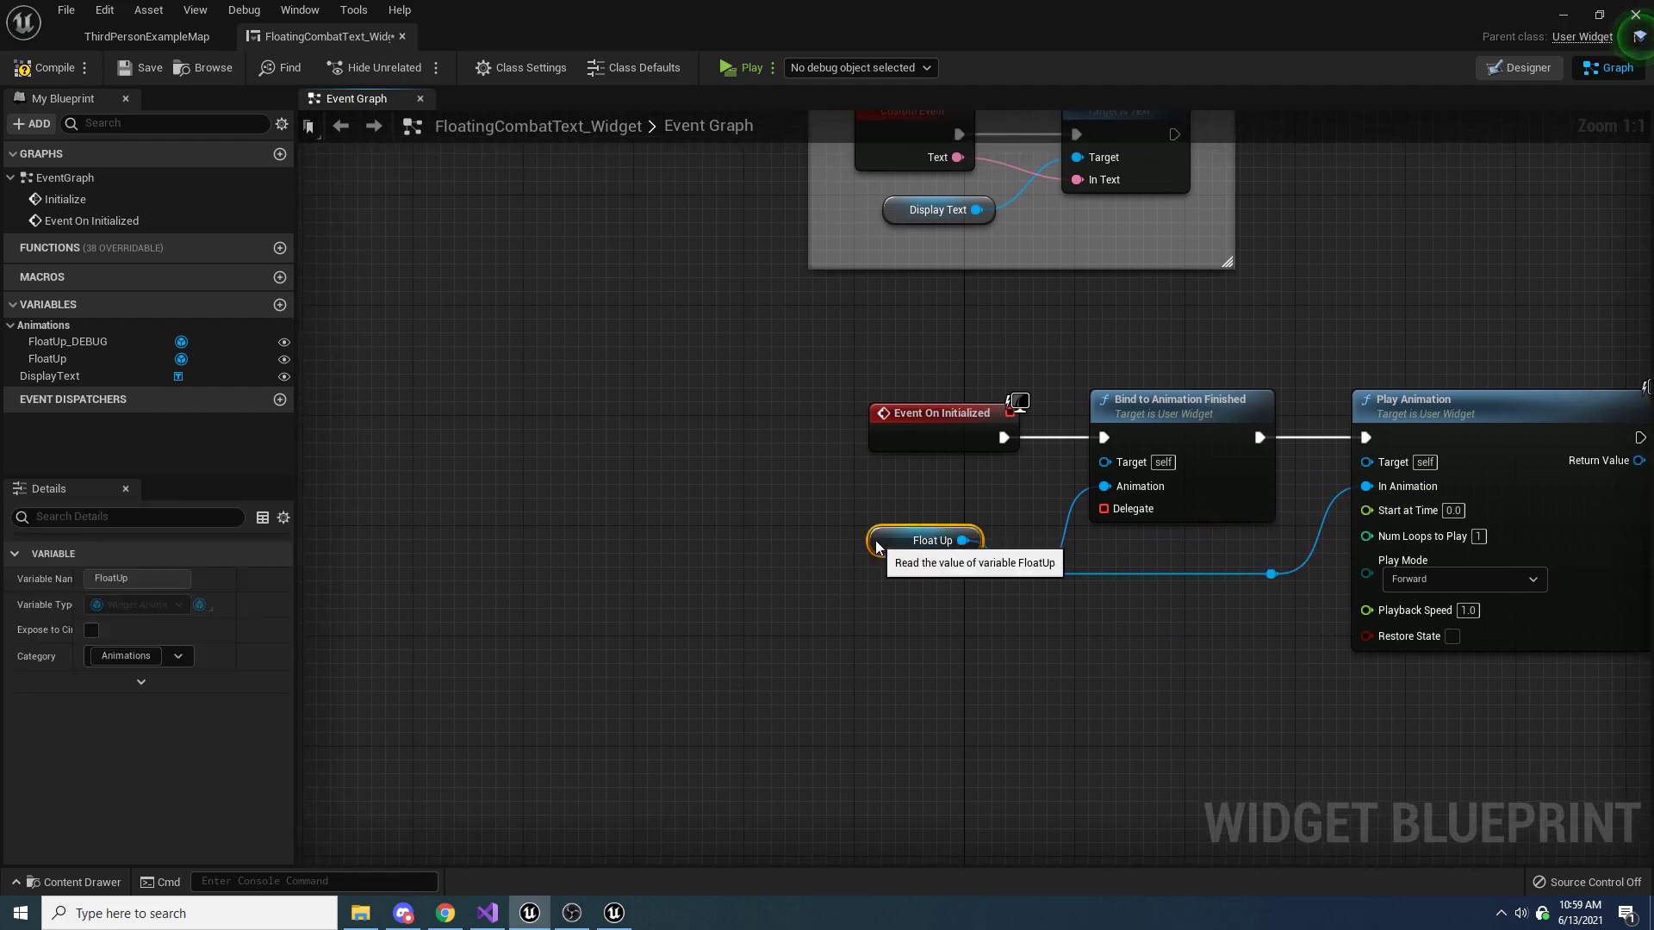
# Feed the Bind to Animation Finished delegate from a Create Event node below the Float Up getter, using a newly created matching function
pyautogui.moveTo(1104, 508); pyautogui.dragTo(1034, 693)
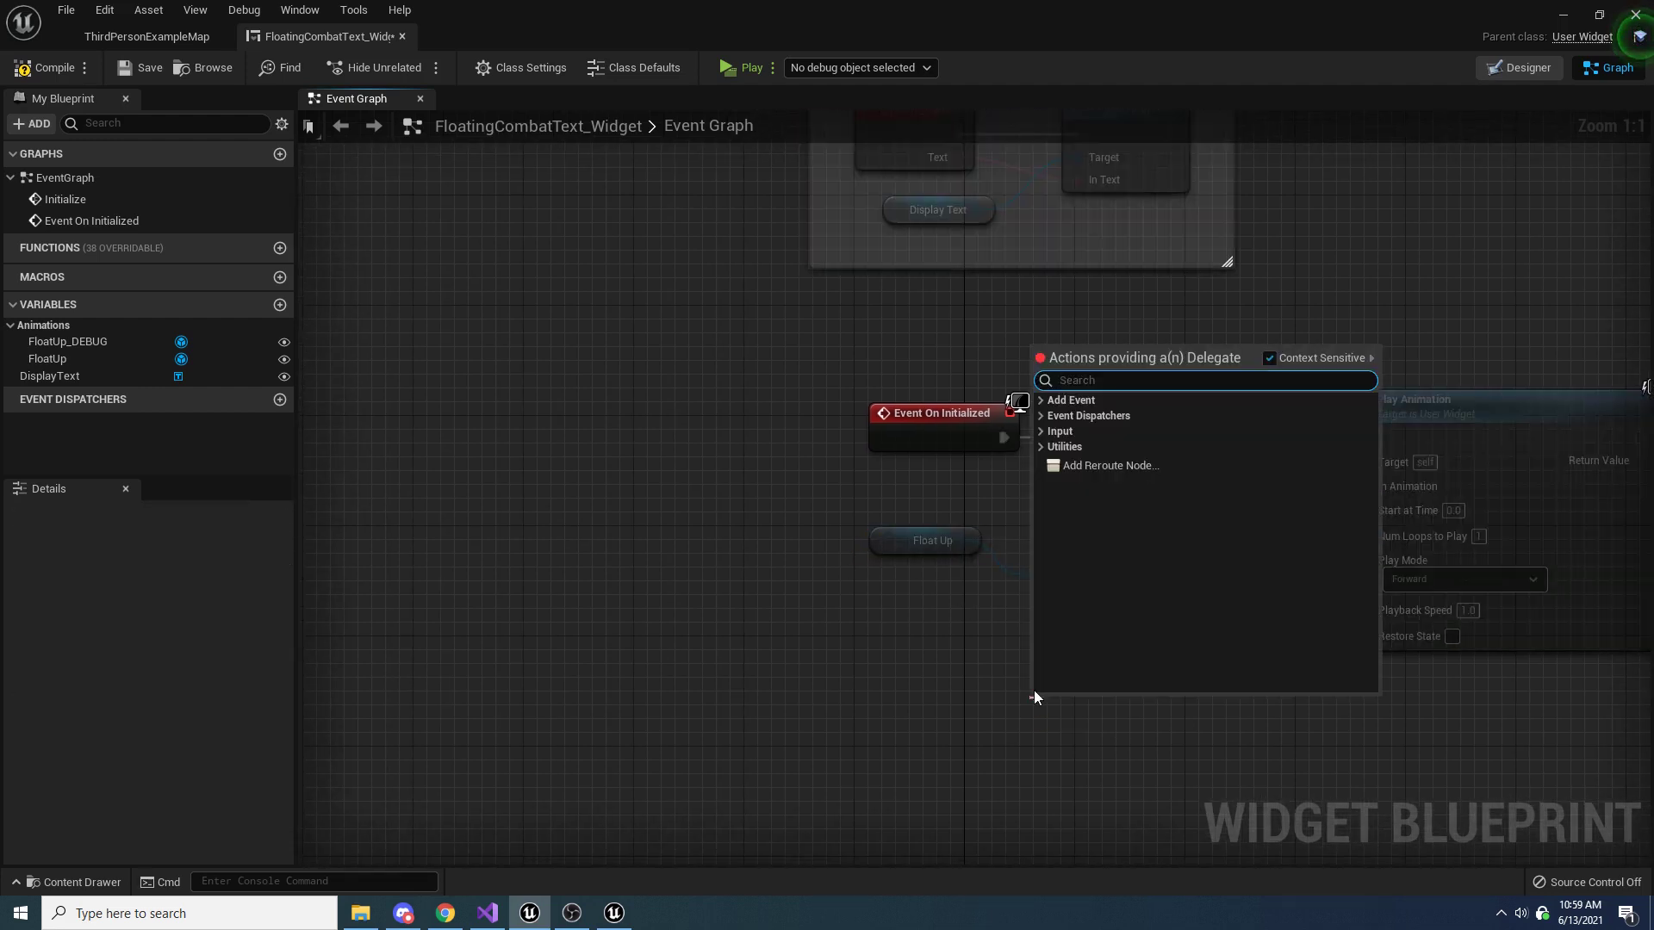
pyautogui.write('create')
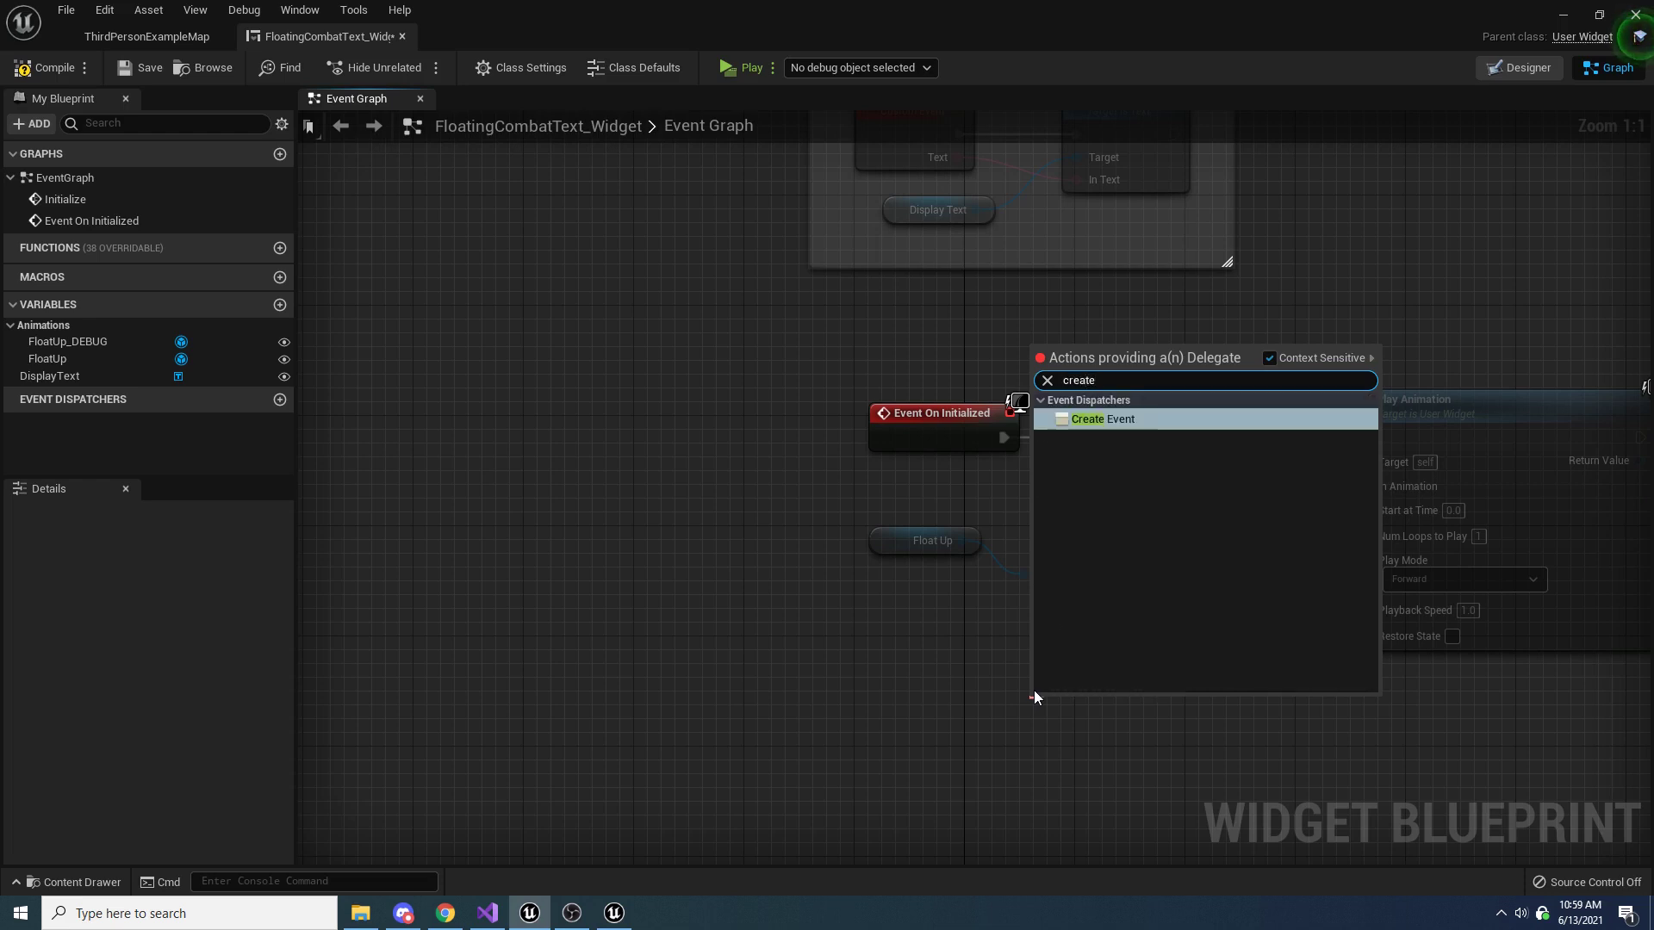
pyautogui.press('Return')
pyautogui.moveTo(1092, 701); pyautogui.dragTo(925, 619)
pyautogui.click(939, 693)
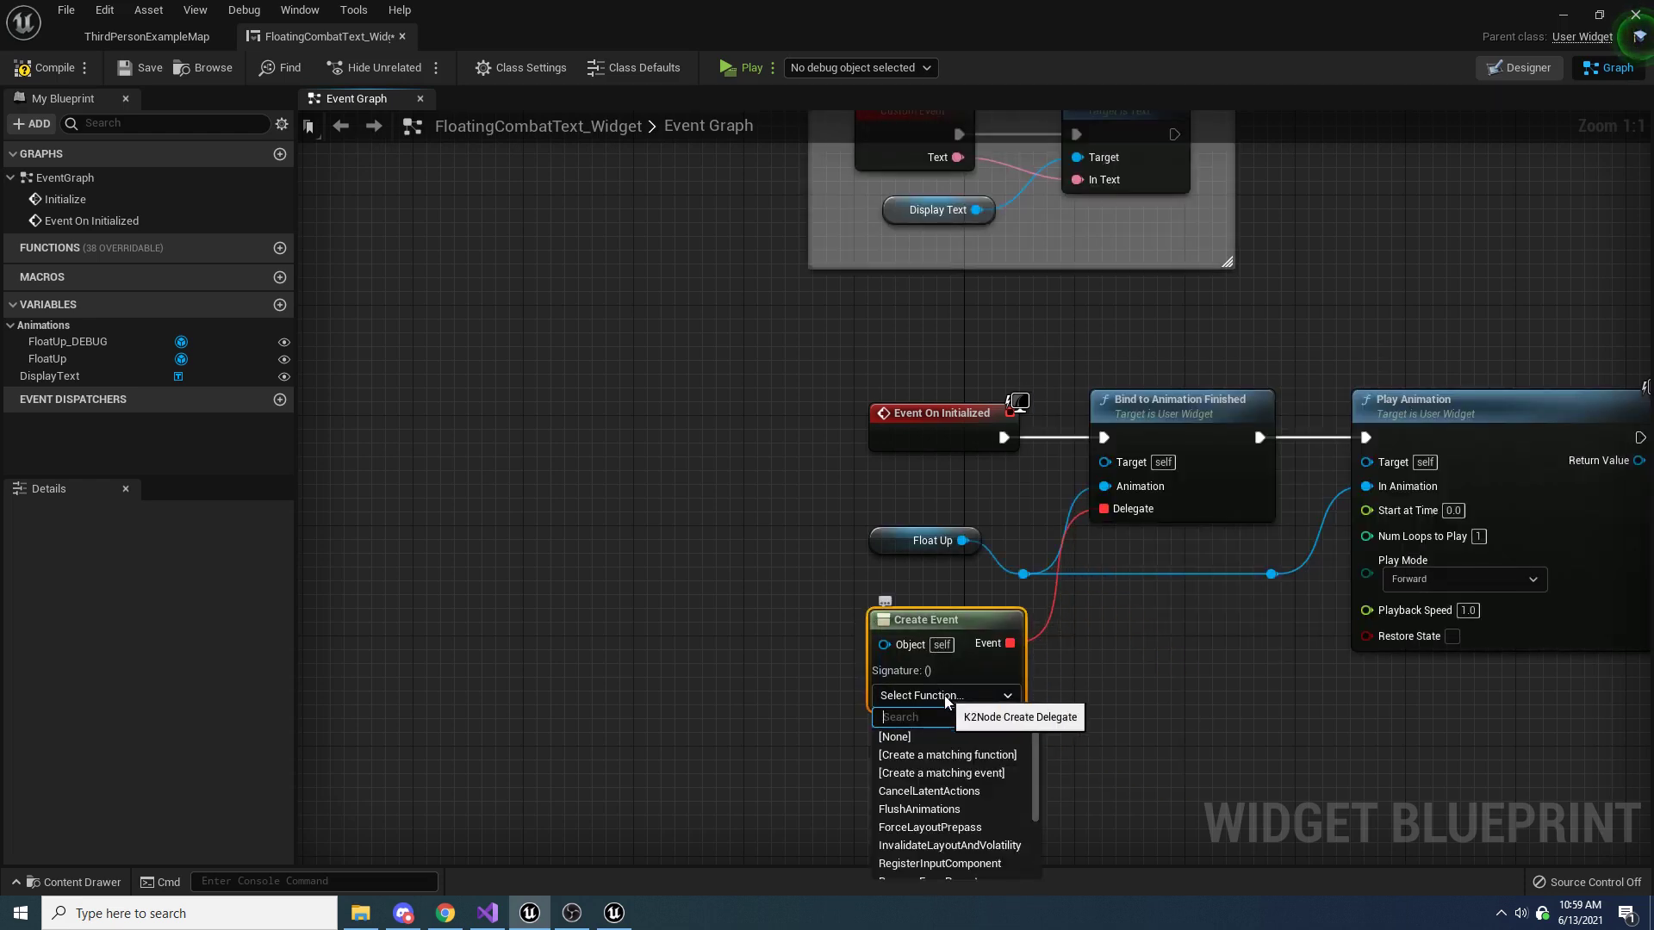
pyautogui.click(962, 755)
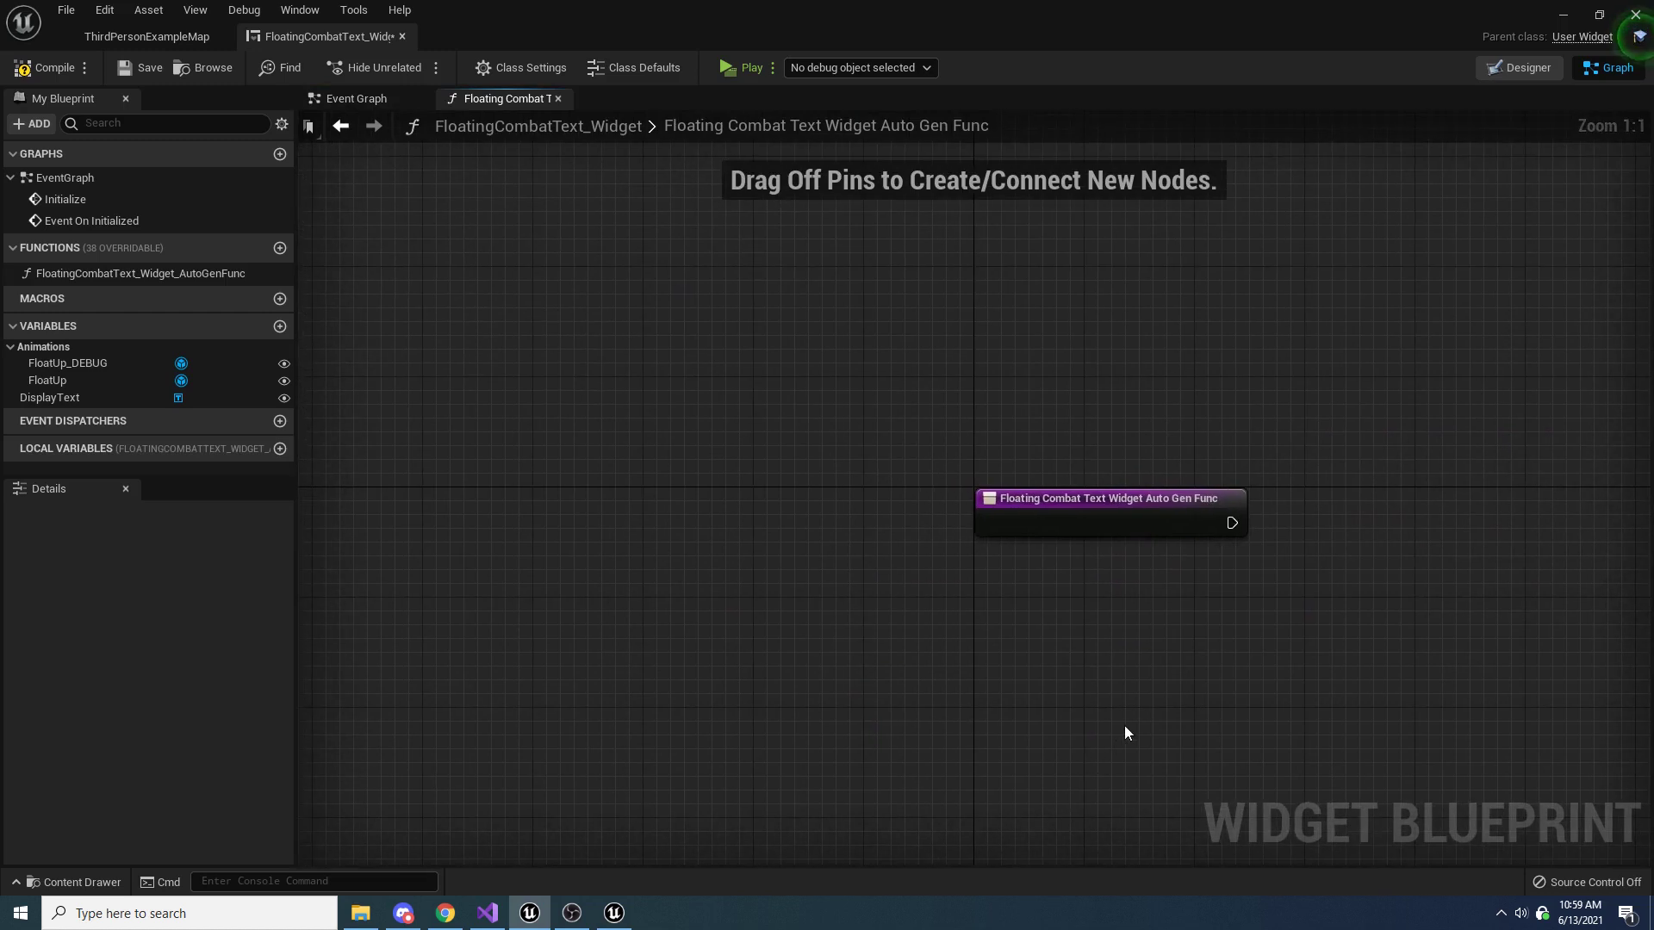
# Rename the auto-generated function as OnAnimFinished and set its access specifier to Private
pyautogui.click(88, 279)
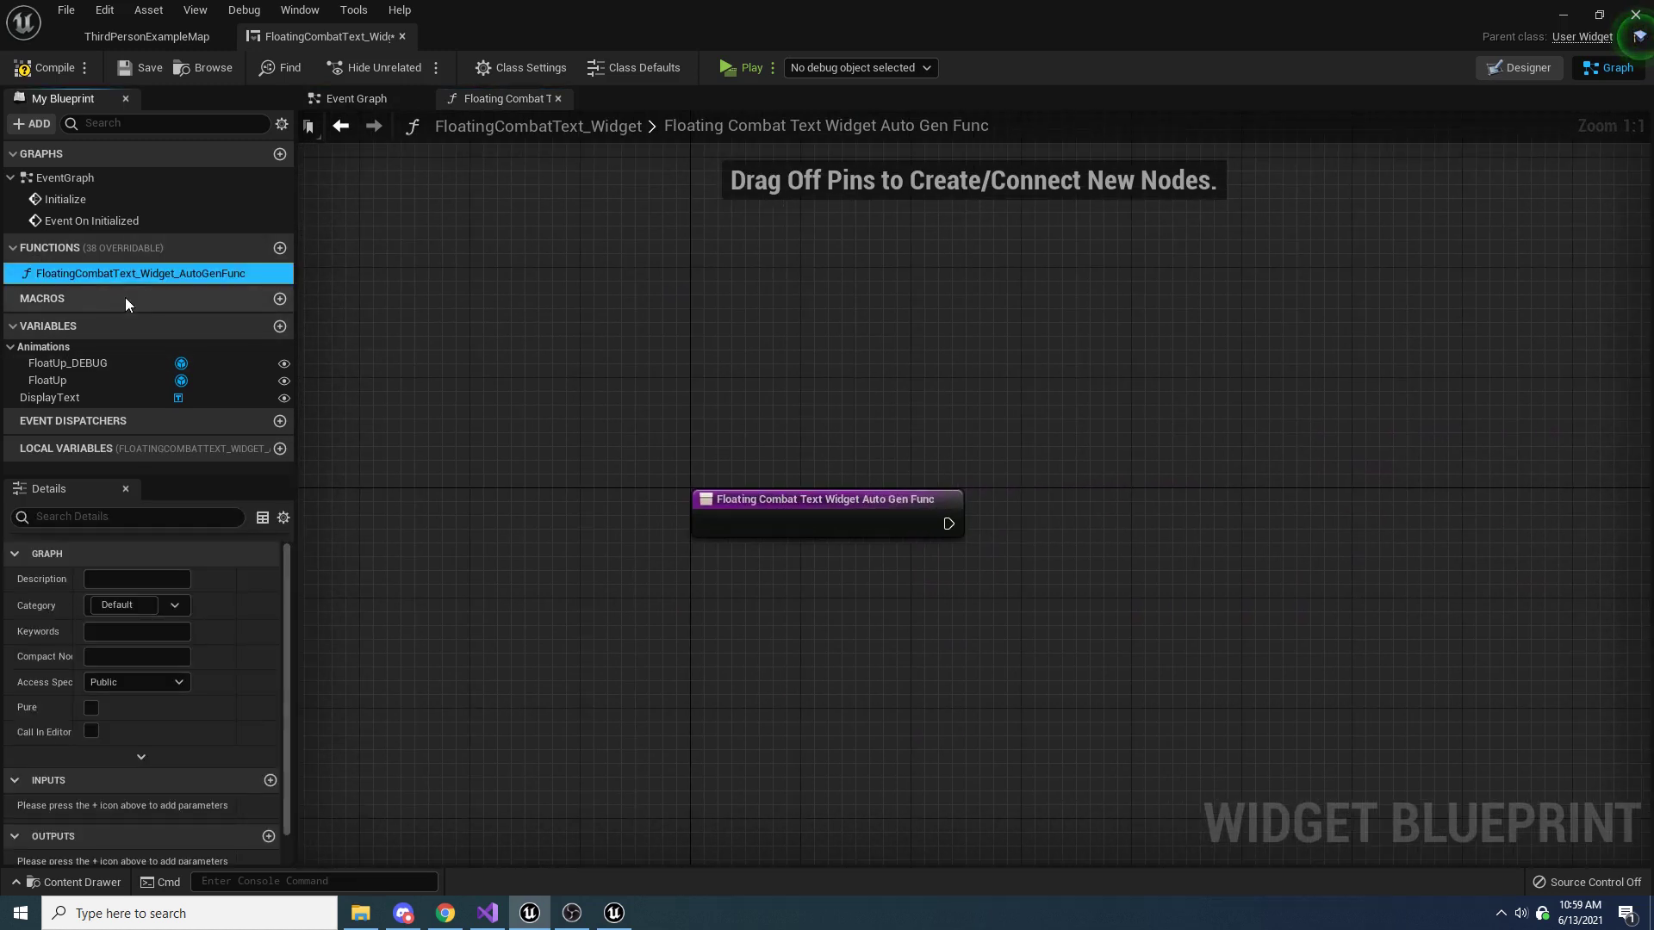
pyautogui.press('F2')
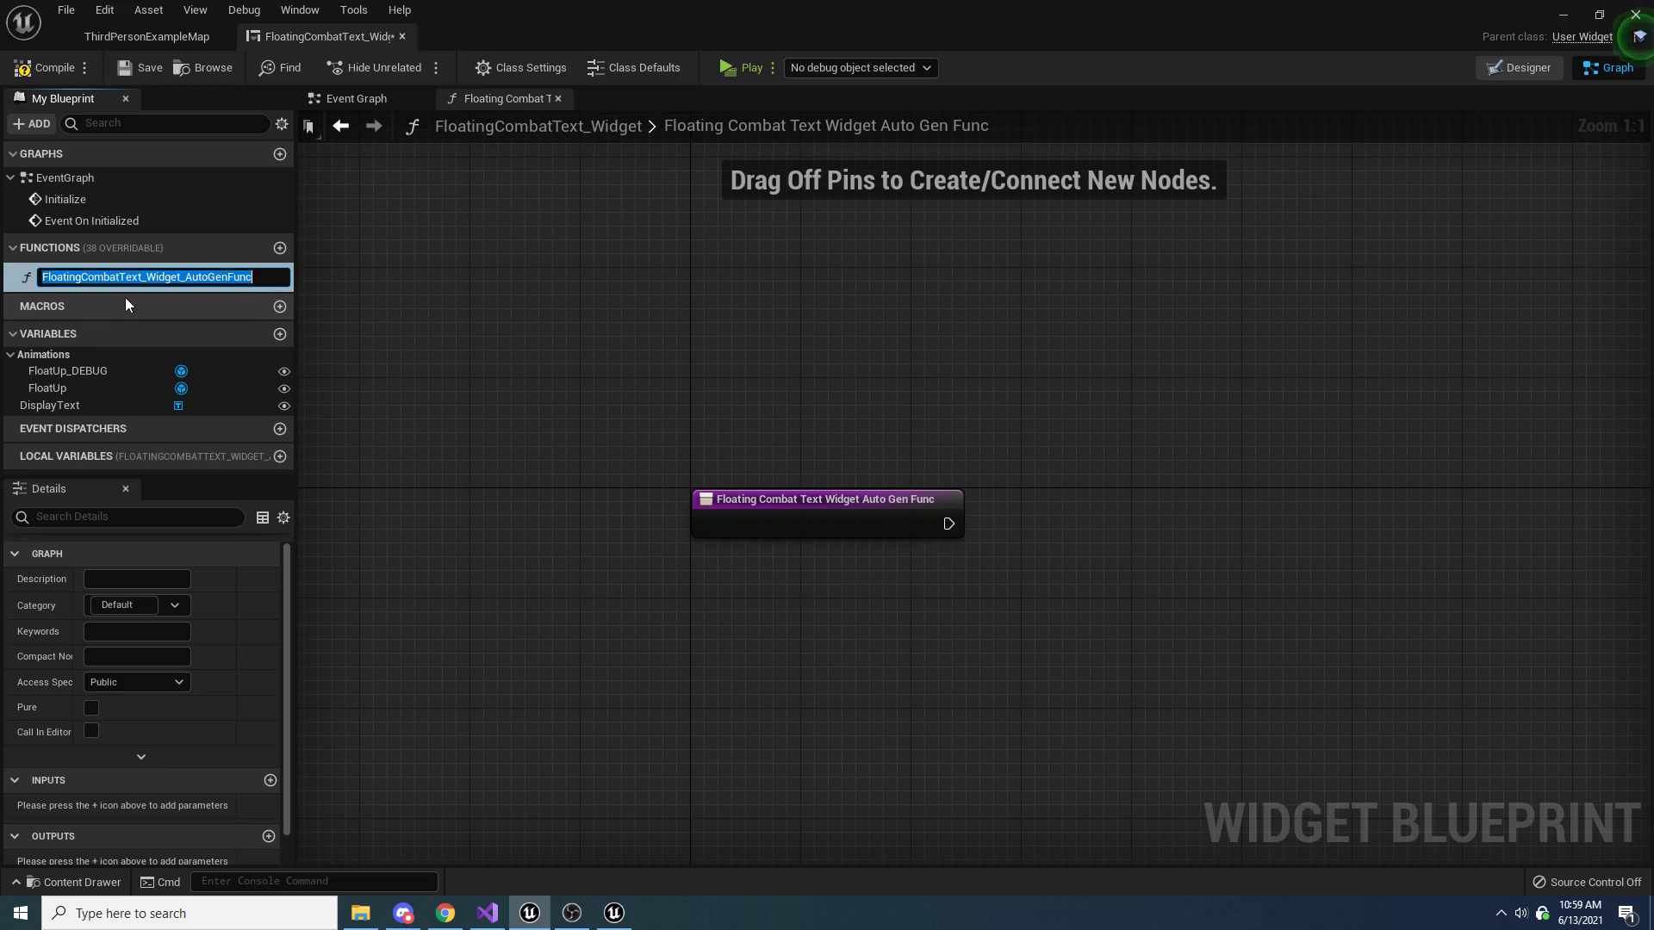
pyautogui.write('OnAnim')
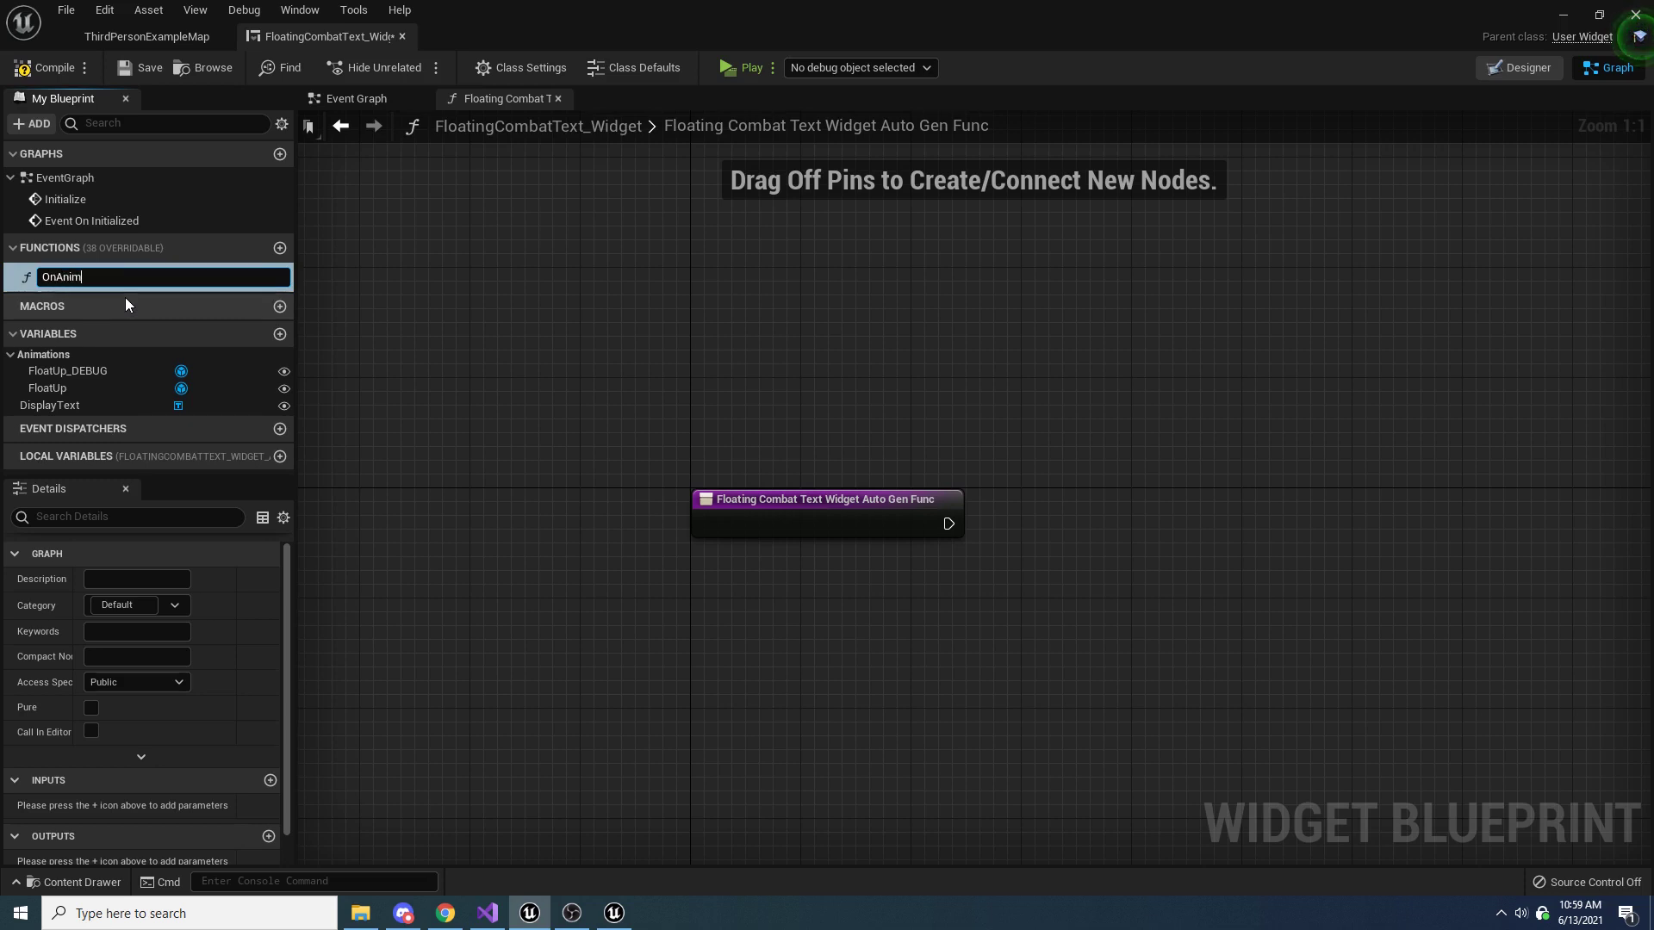
pyautogui.write('Finished')
pyautogui.press('Return')
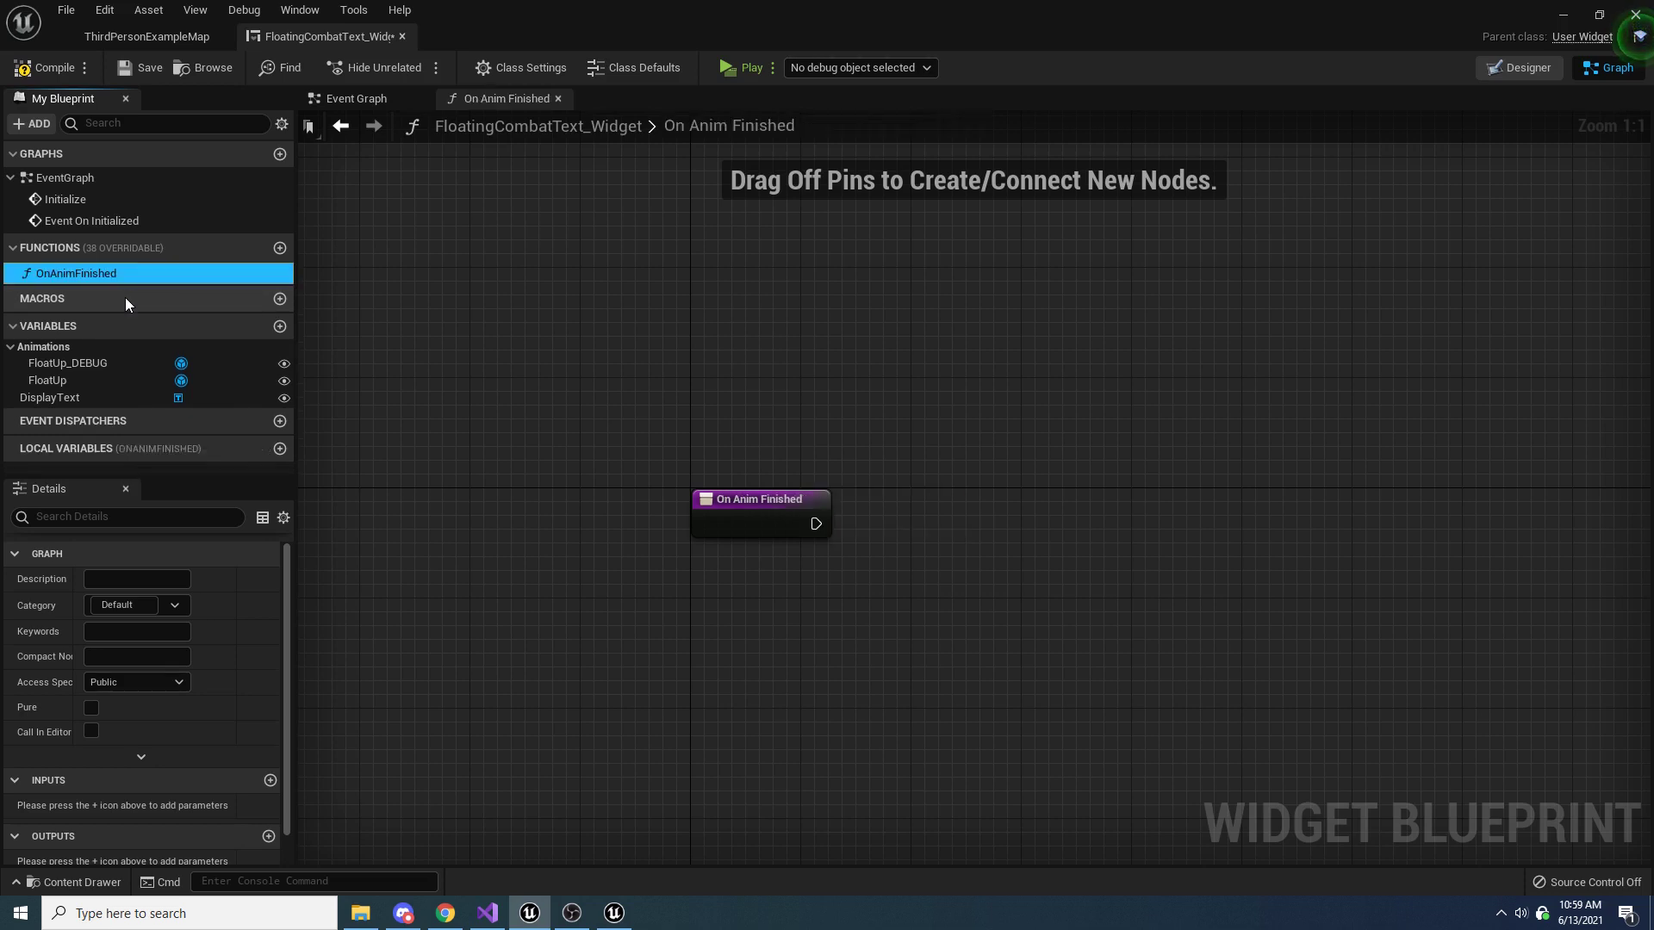
pyautogui.click(131, 684)
pyautogui.click(121, 725)
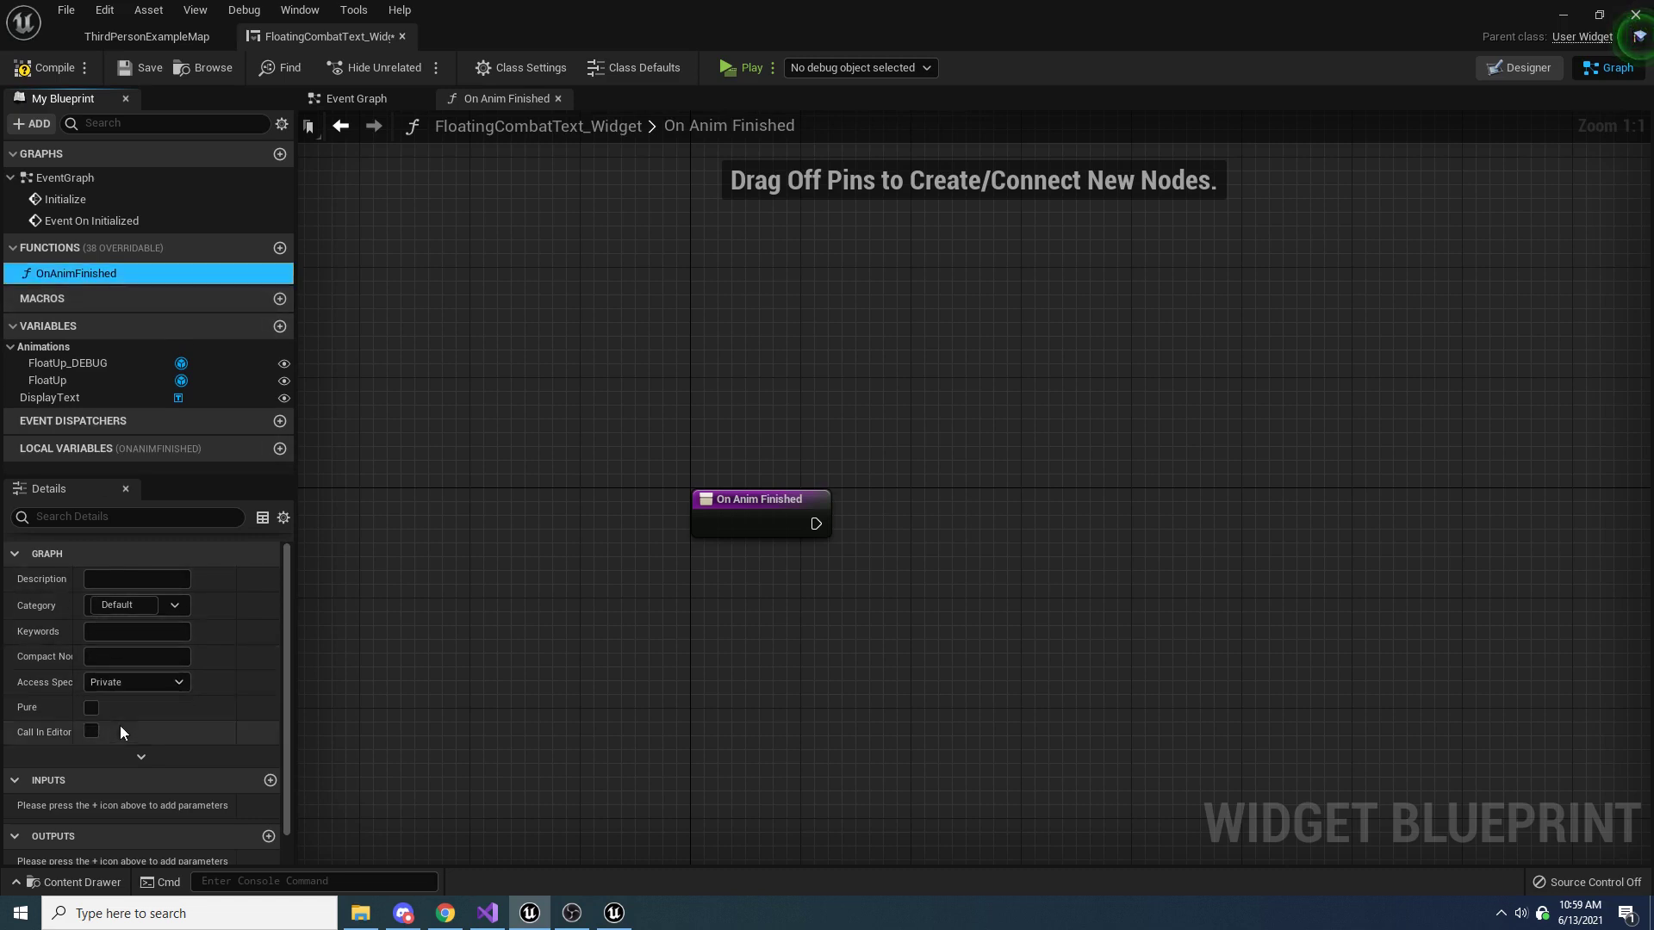
# Add an event dispatcher named AnimFinished to the widget
pyautogui.moveTo(511, 577); pyautogui.dragTo(412, 550, button='right')
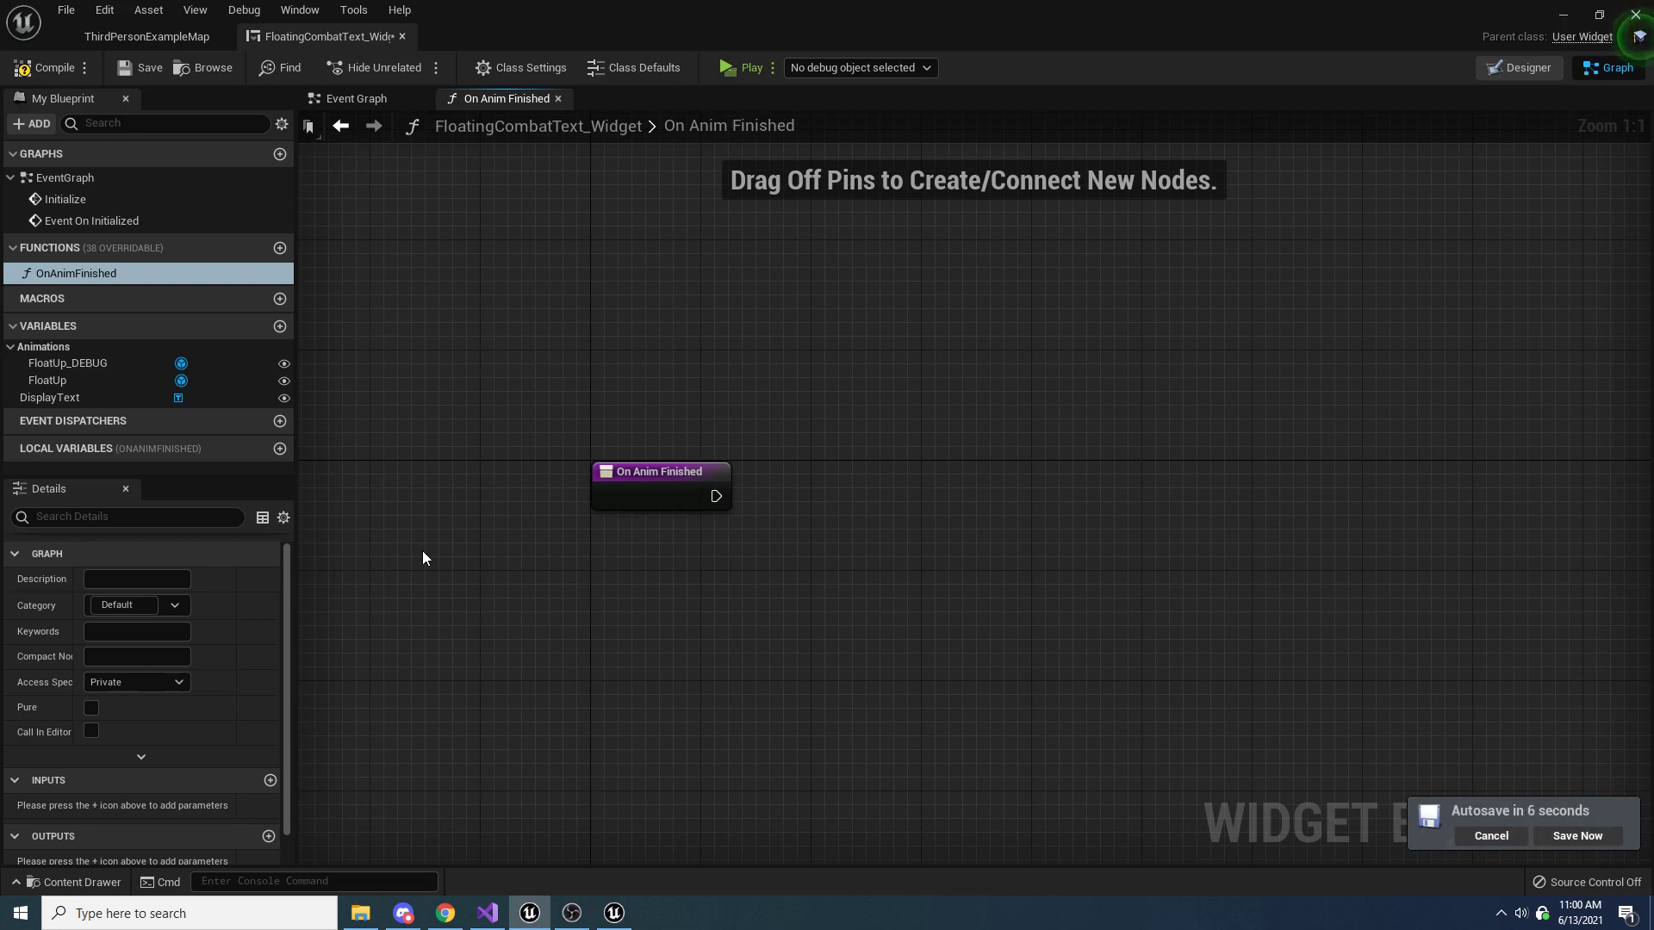
pyautogui.scroll(-1, 233, 591)
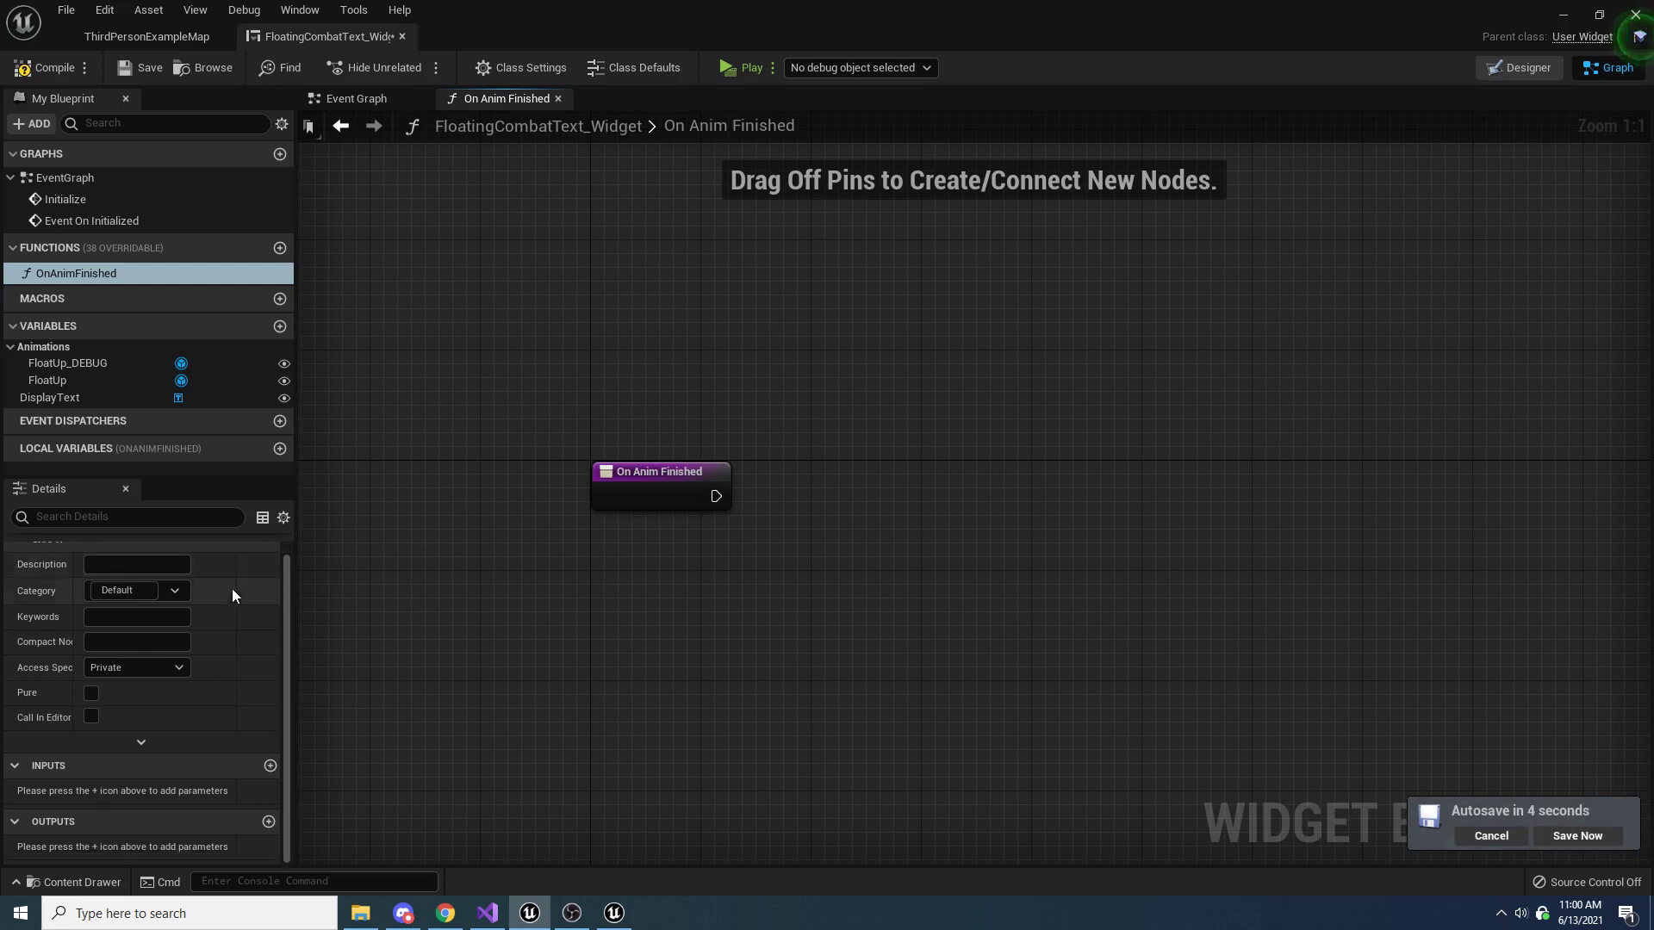
pyautogui.moveTo(638, 709); pyautogui.dragTo(608, 616, button='right')
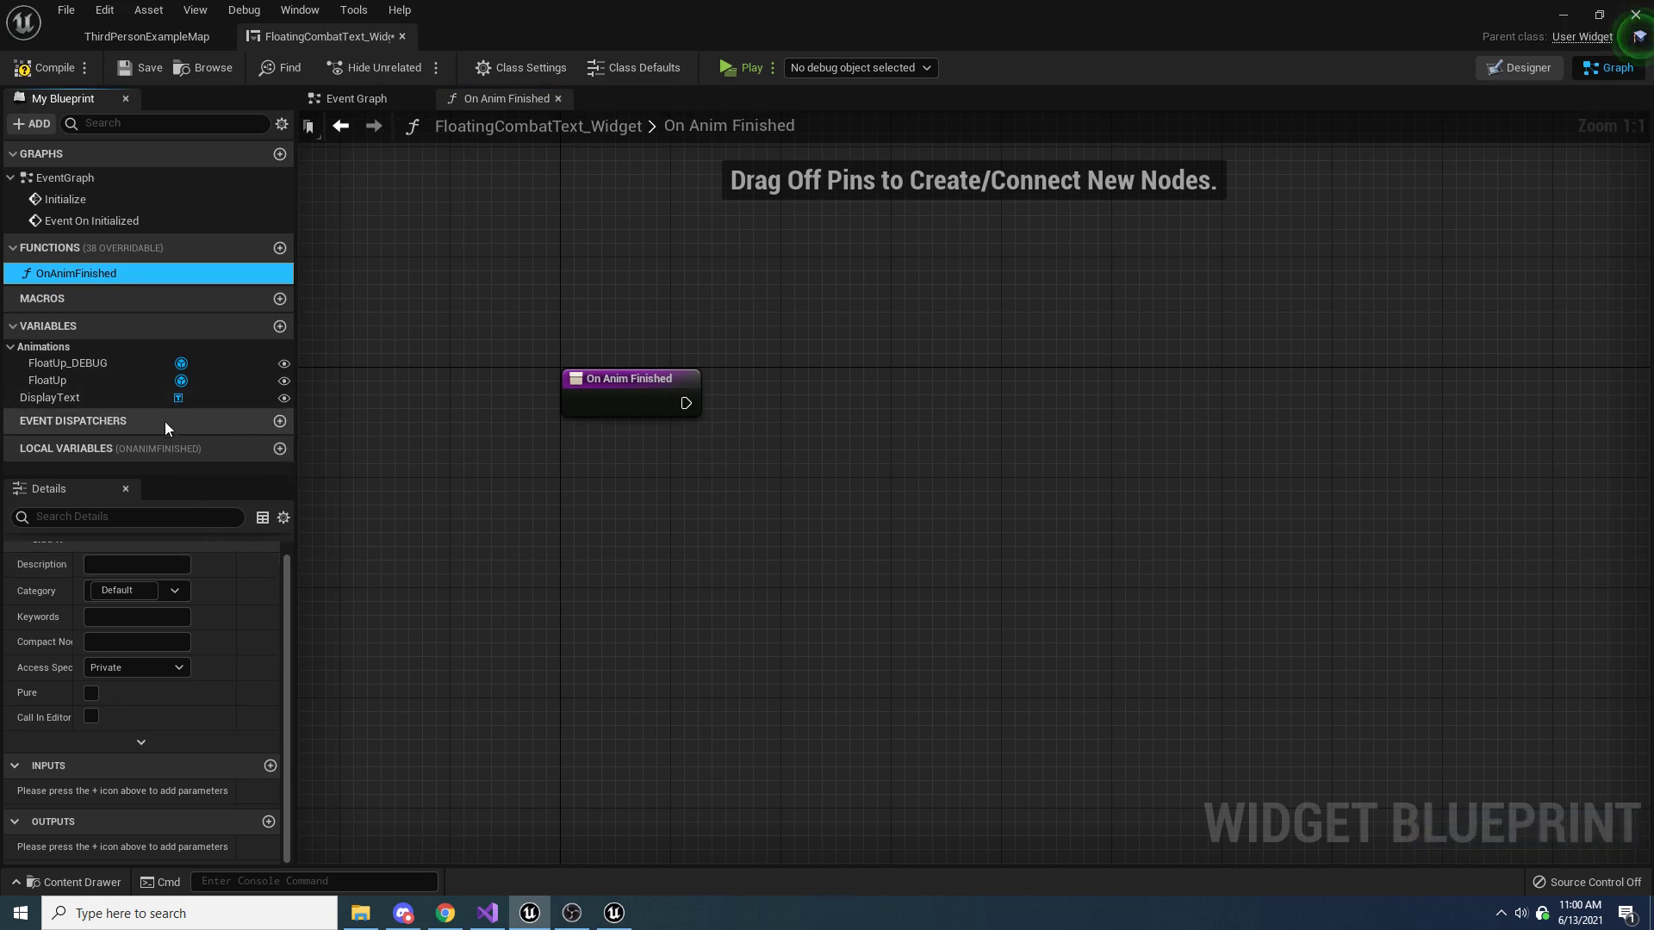
pyautogui.click(280, 423)
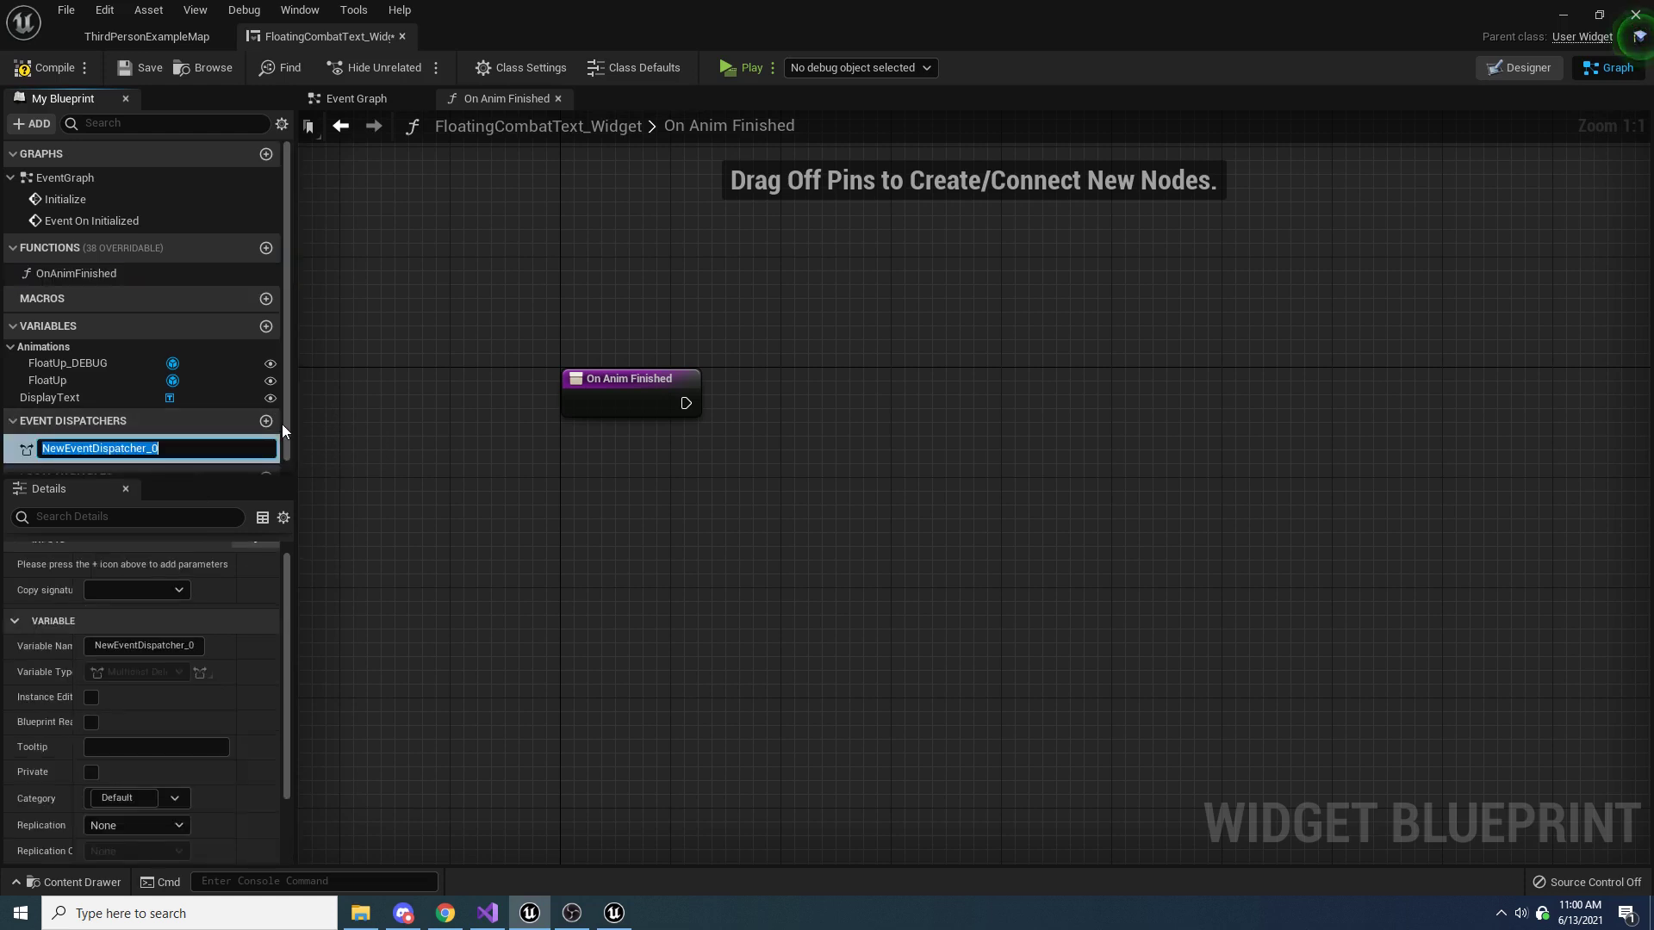
pyautogui.write('OnAnimFinished')
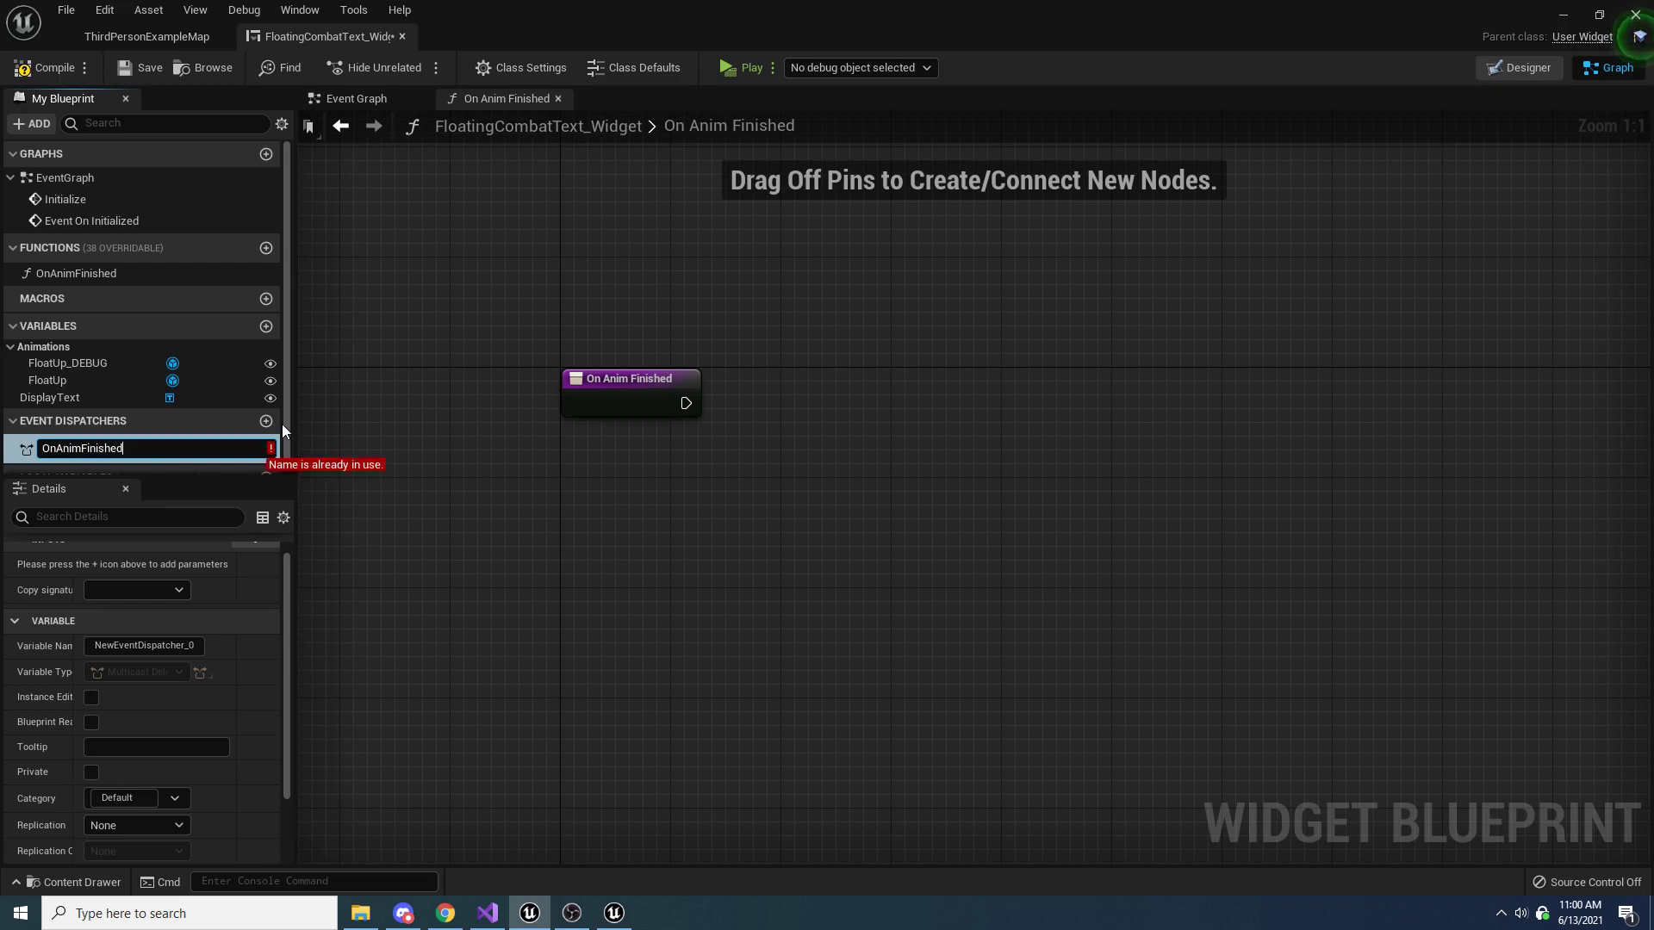
pyautogui.hotkey('ctrl', 'a')
pyautogui.write('AnimFinished')
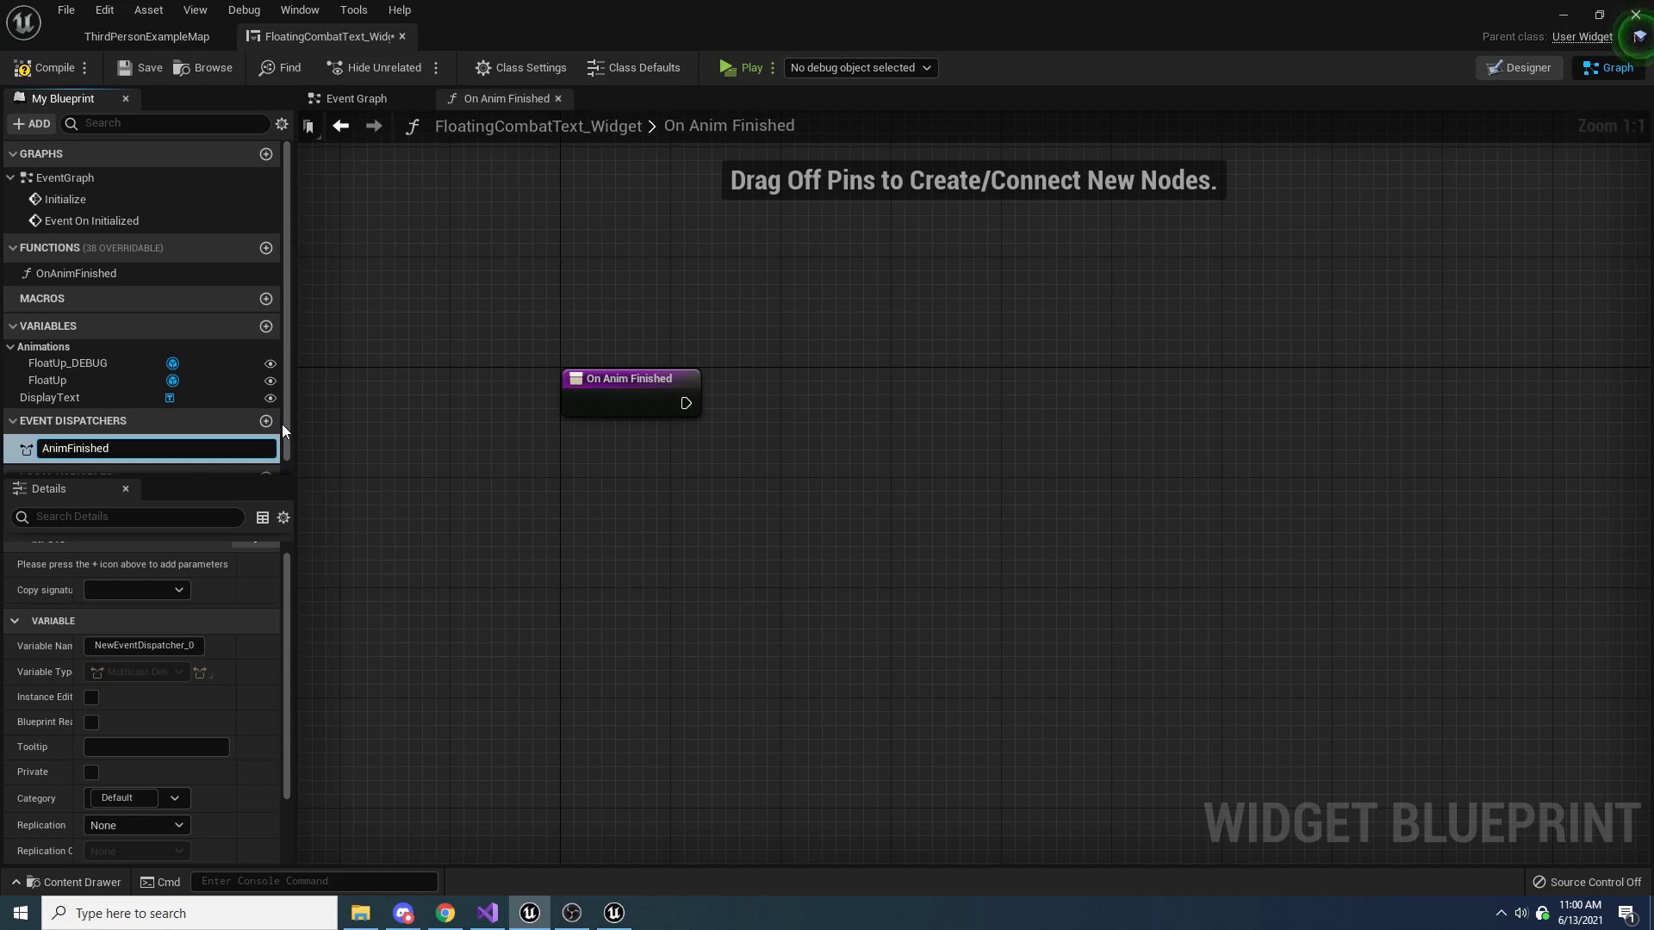
pyautogui.press('Return')
# Add a Call Anim Finished node to the OnAnimFinished function and connect it to the function's entry node
pyautogui.moveTo(107, 448); pyautogui.dragTo(801, 411)
pyautogui.click(652, 500)
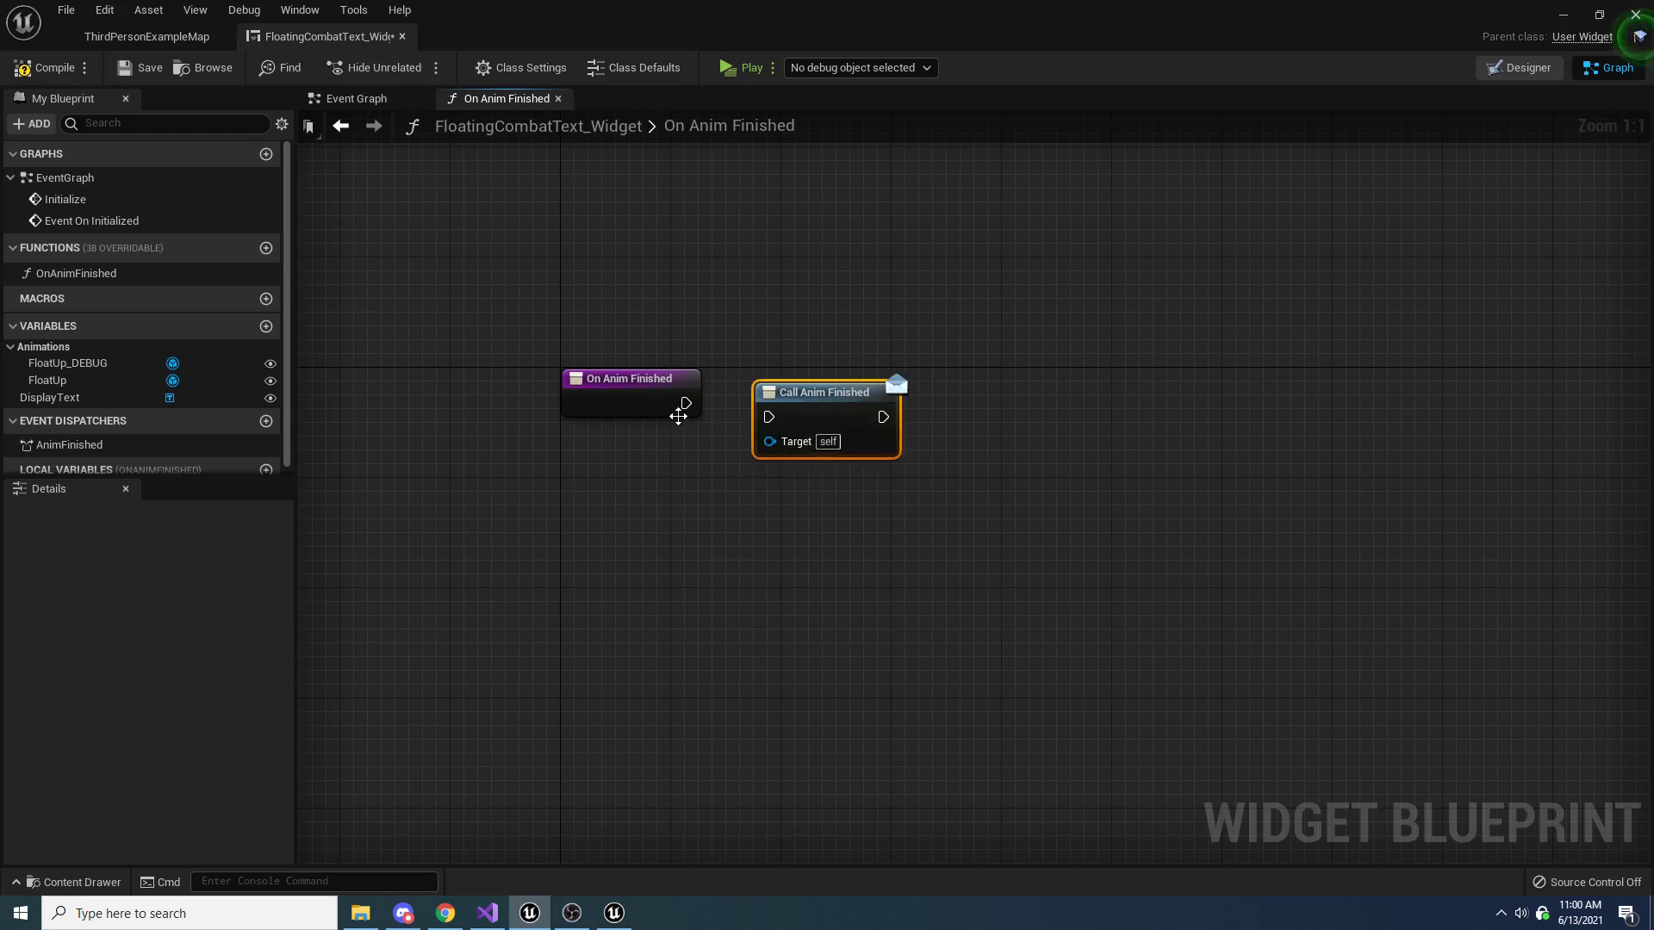
pyautogui.moveTo(683, 406); pyautogui.dragTo(777, 407)
pyautogui.click(760, 299)
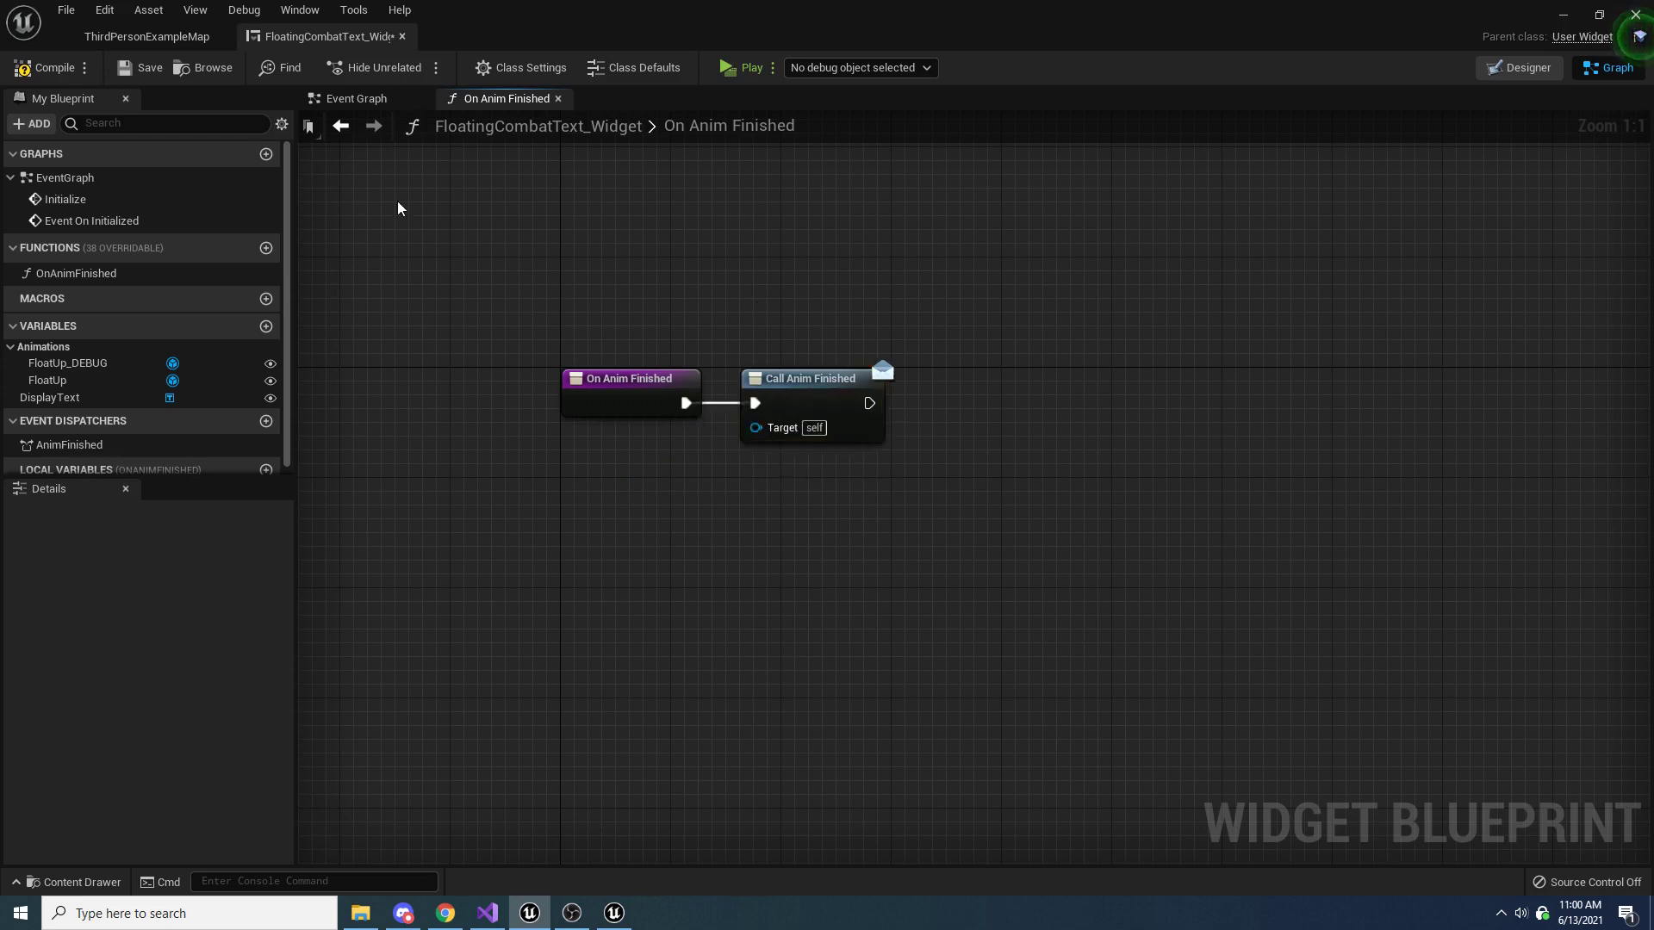
# Set the Create Event node in the Event Graph to OnAnimFinished and position it just below the Float Up getter
pyautogui.click(358, 101)
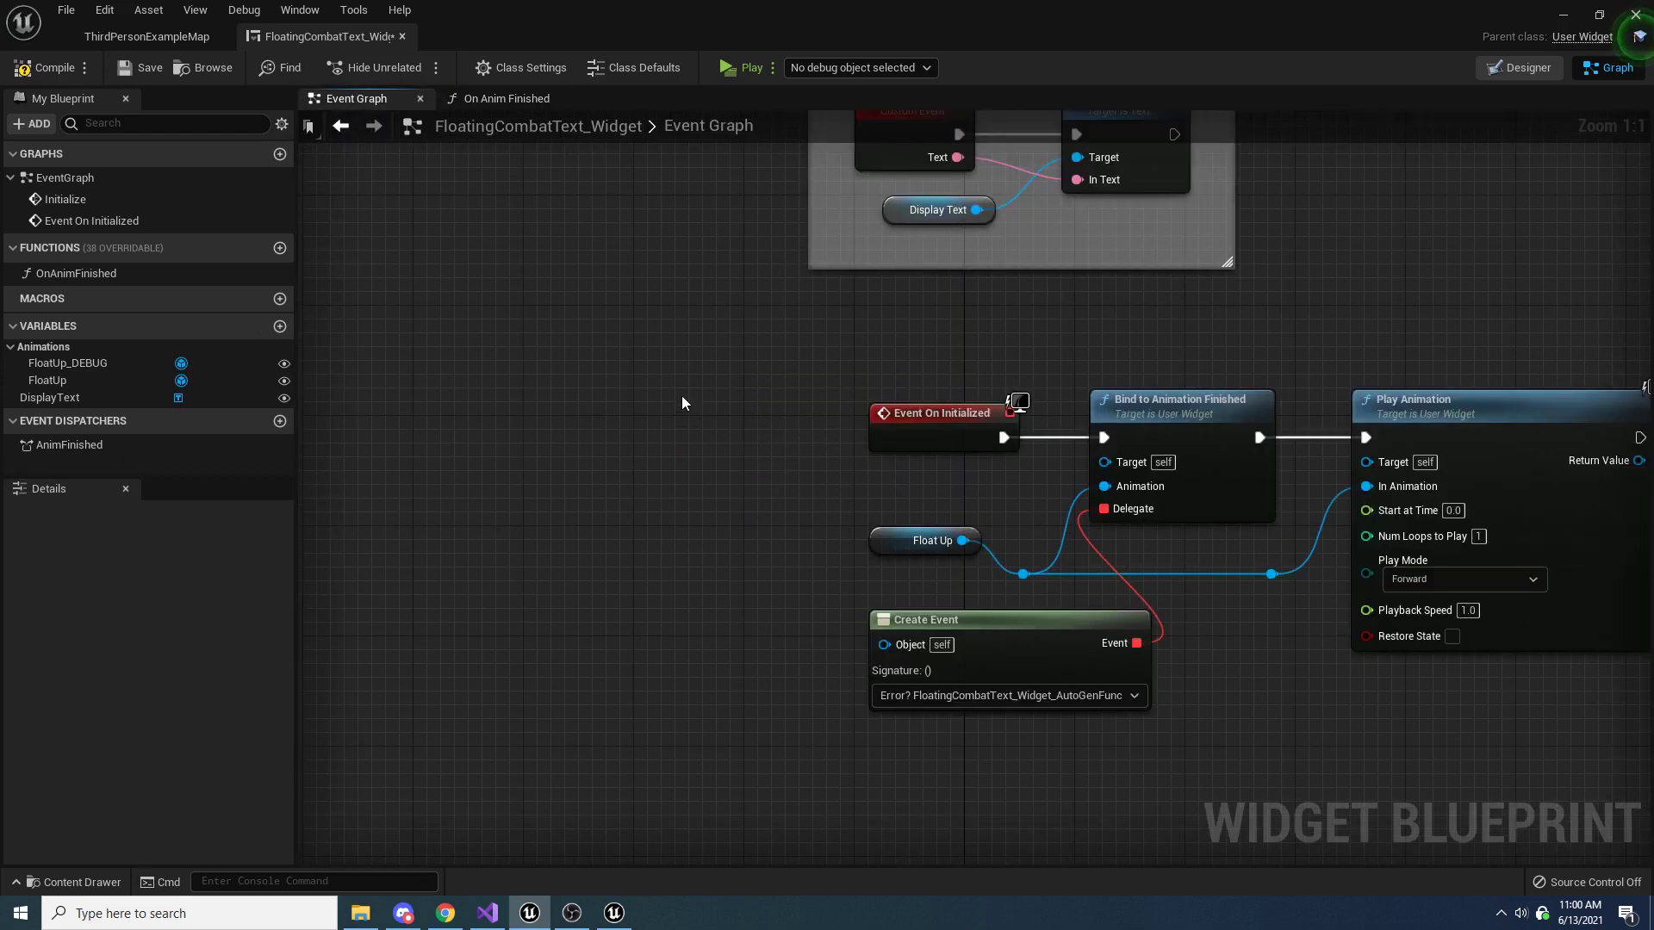
pyautogui.moveTo(835, 575); pyautogui.dragTo(723, 560)
pyautogui.click(771, 635)
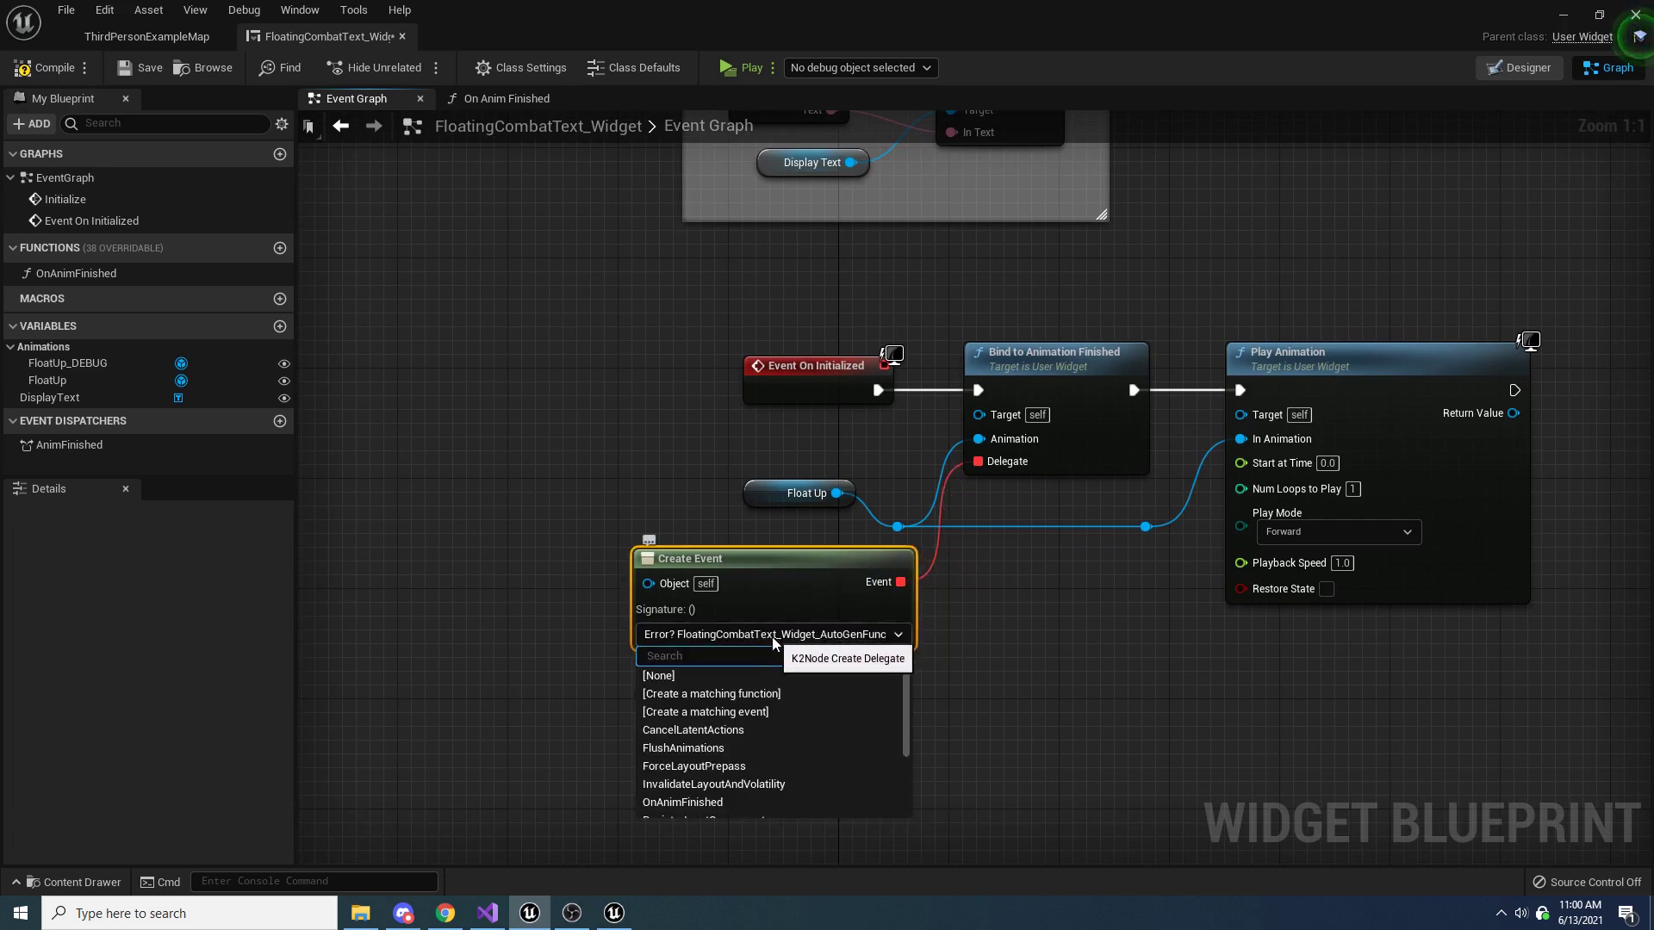
pyautogui.click(693, 804)
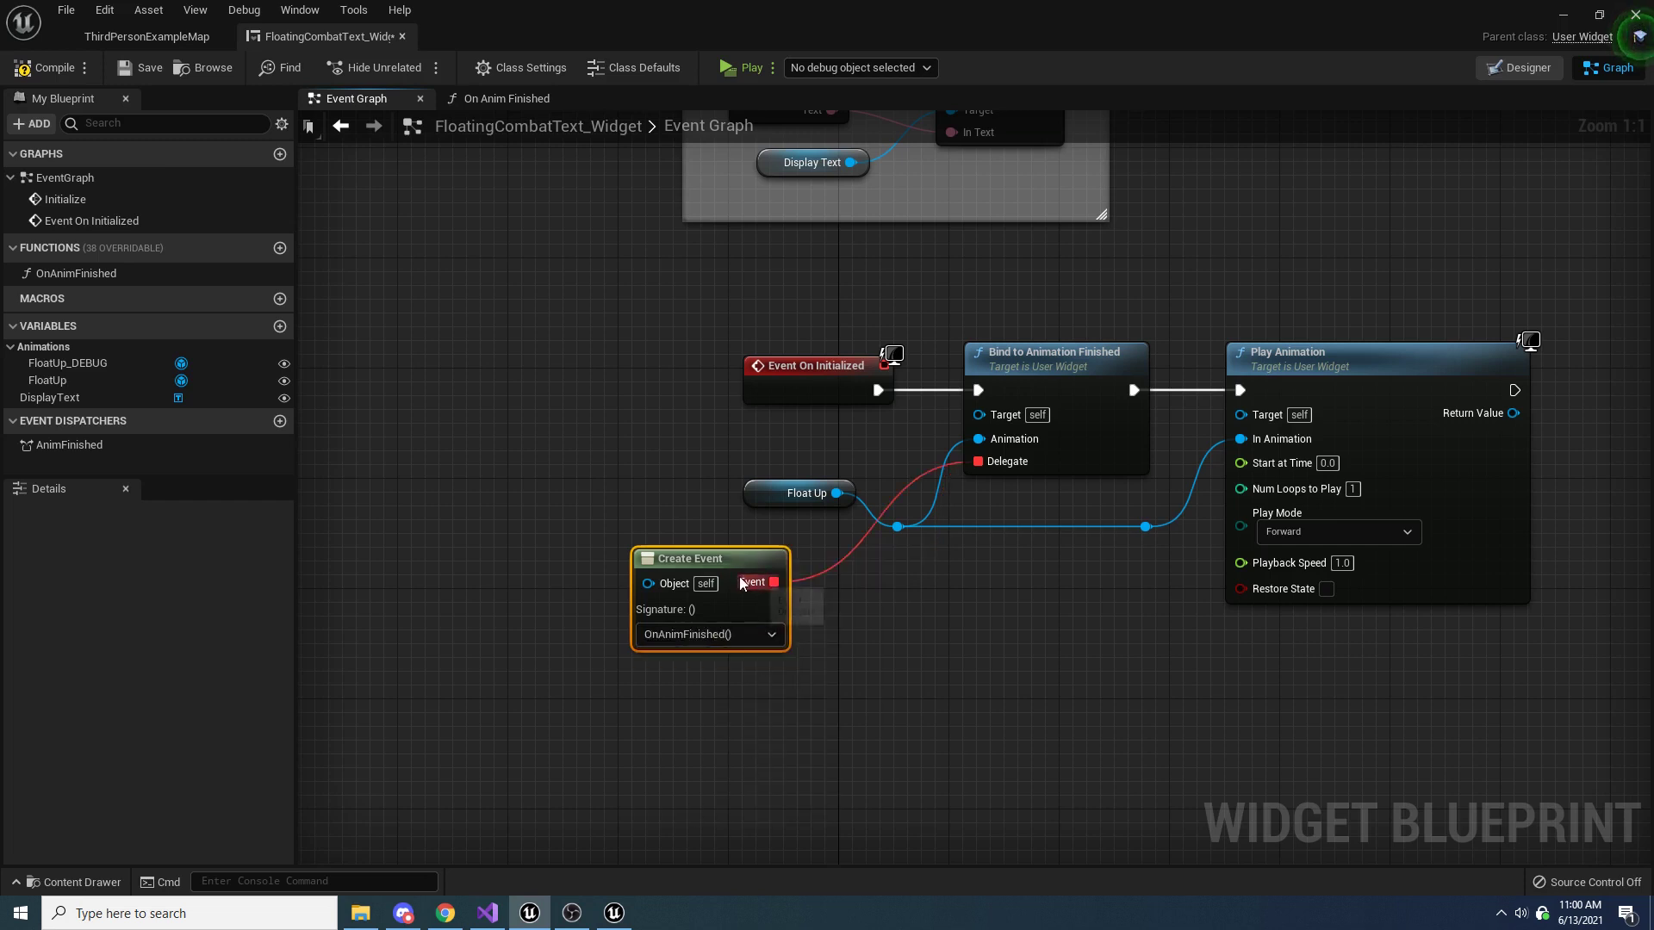
pyautogui.moveTo(713, 571); pyautogui.dragTo(823, 583)
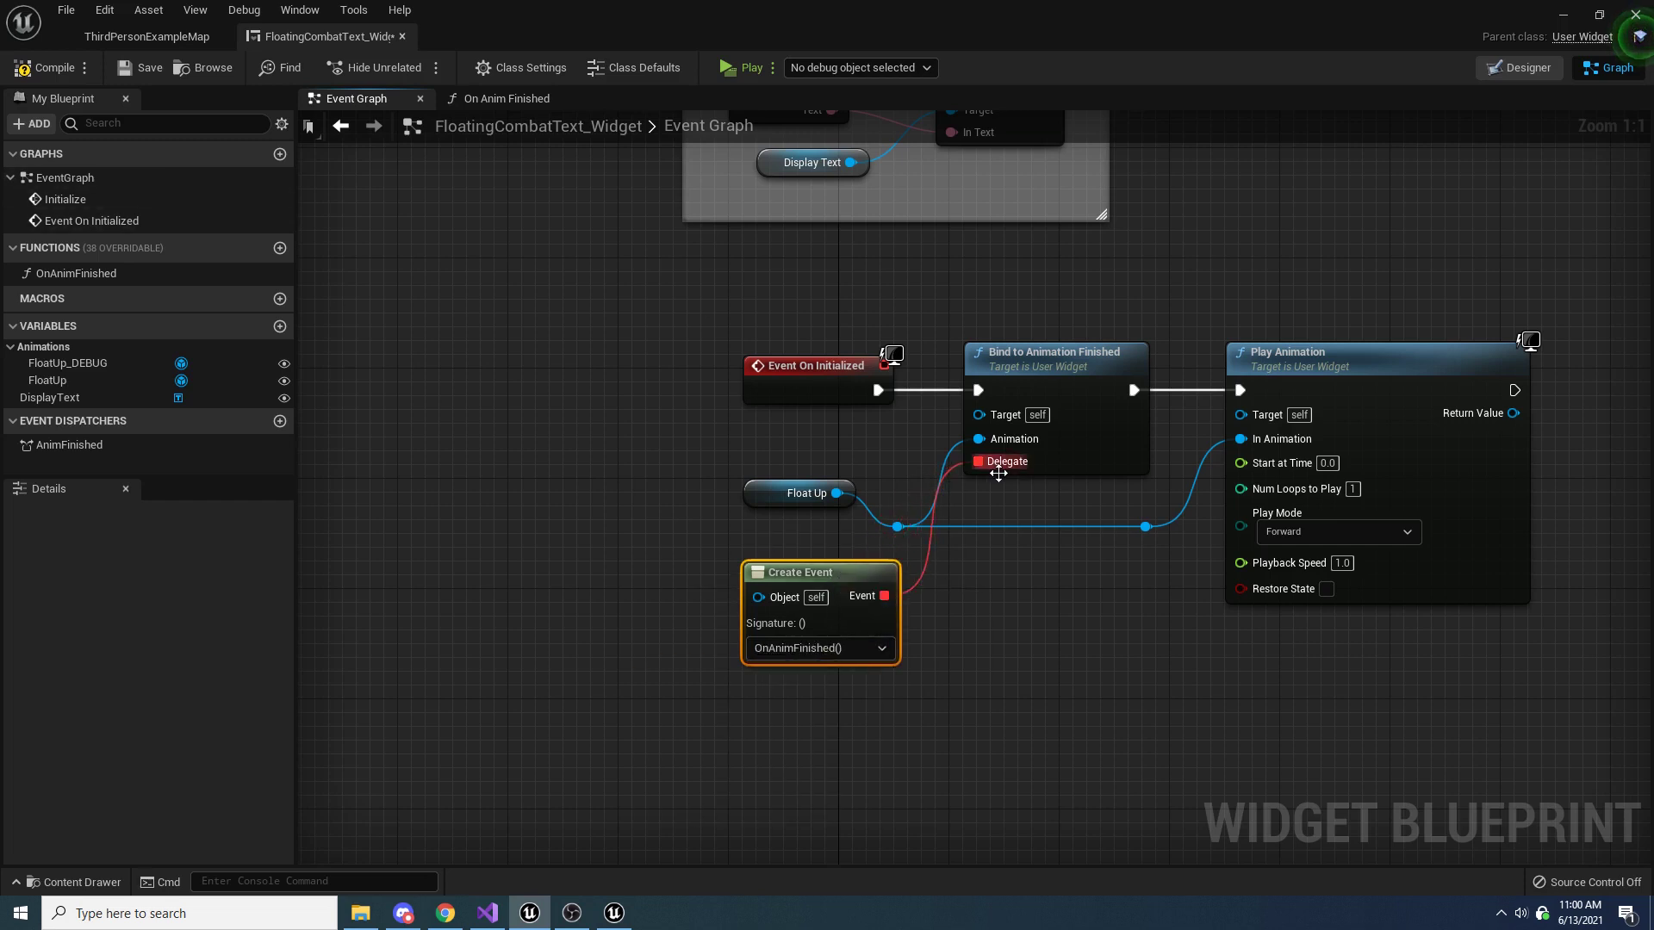
pyautogui.moveTo(1083, 272); pyautogui.dragTo(1029, 504)
pyautogui.moveTo(735, 442); pyautogui.dragTo(865, 517)
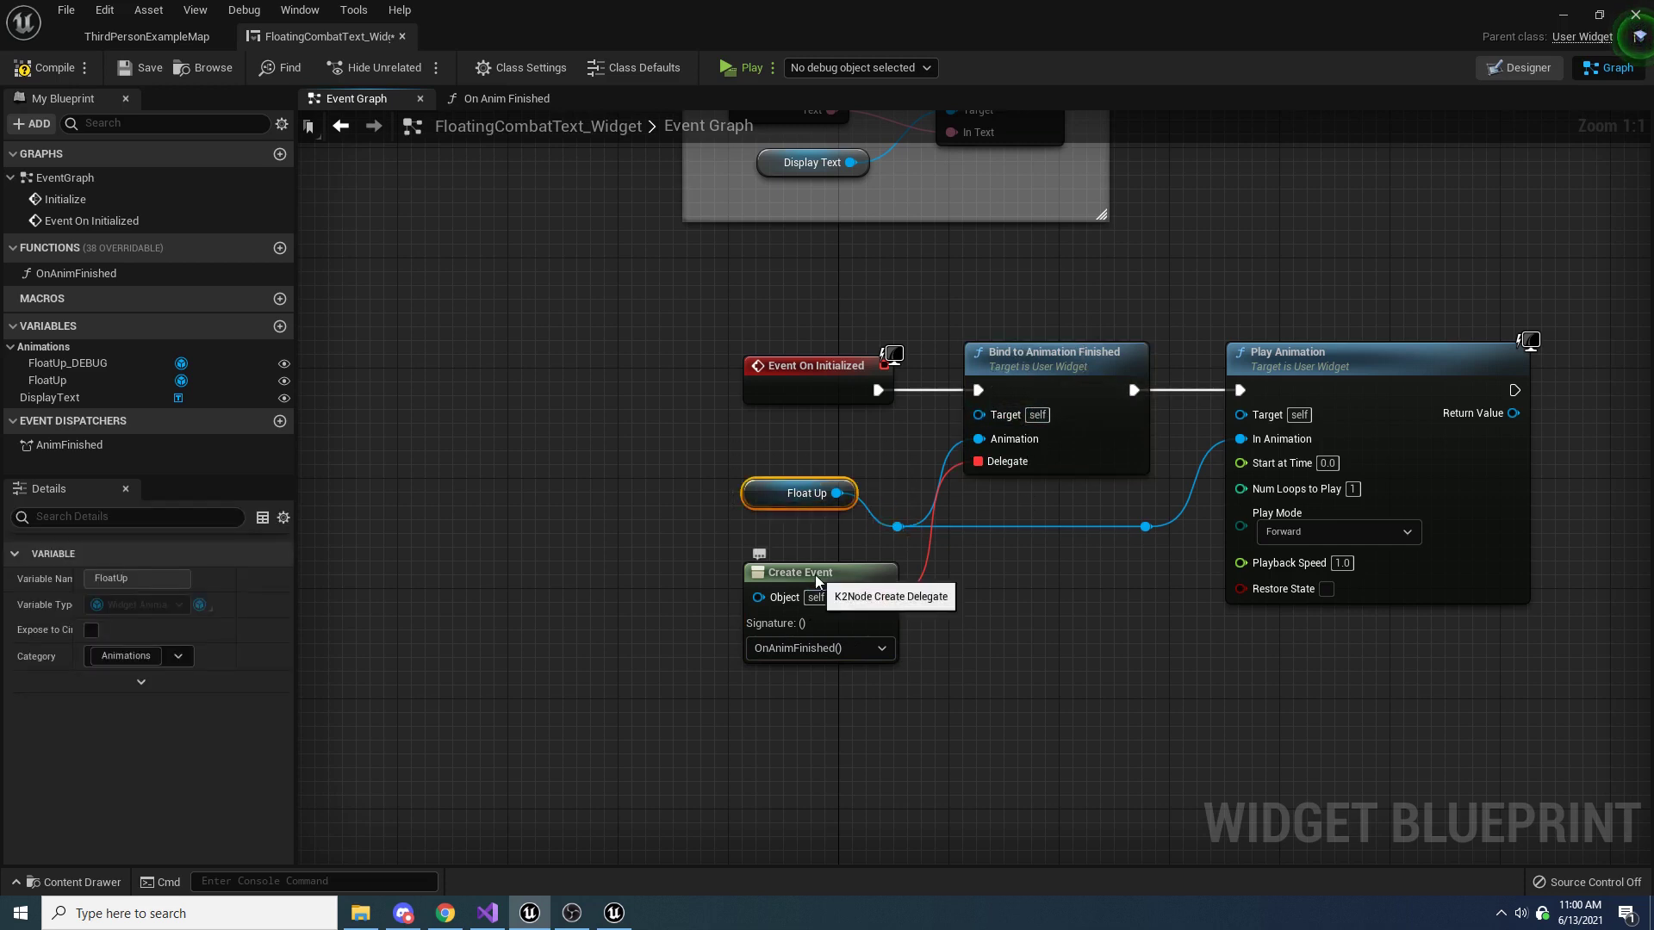
pyautogui.moveTo(816, 582); pyautogui.dragTo(789, 567)
pyautogui.moveTo(614, 542); pyautogui.dragTo(901, 687)
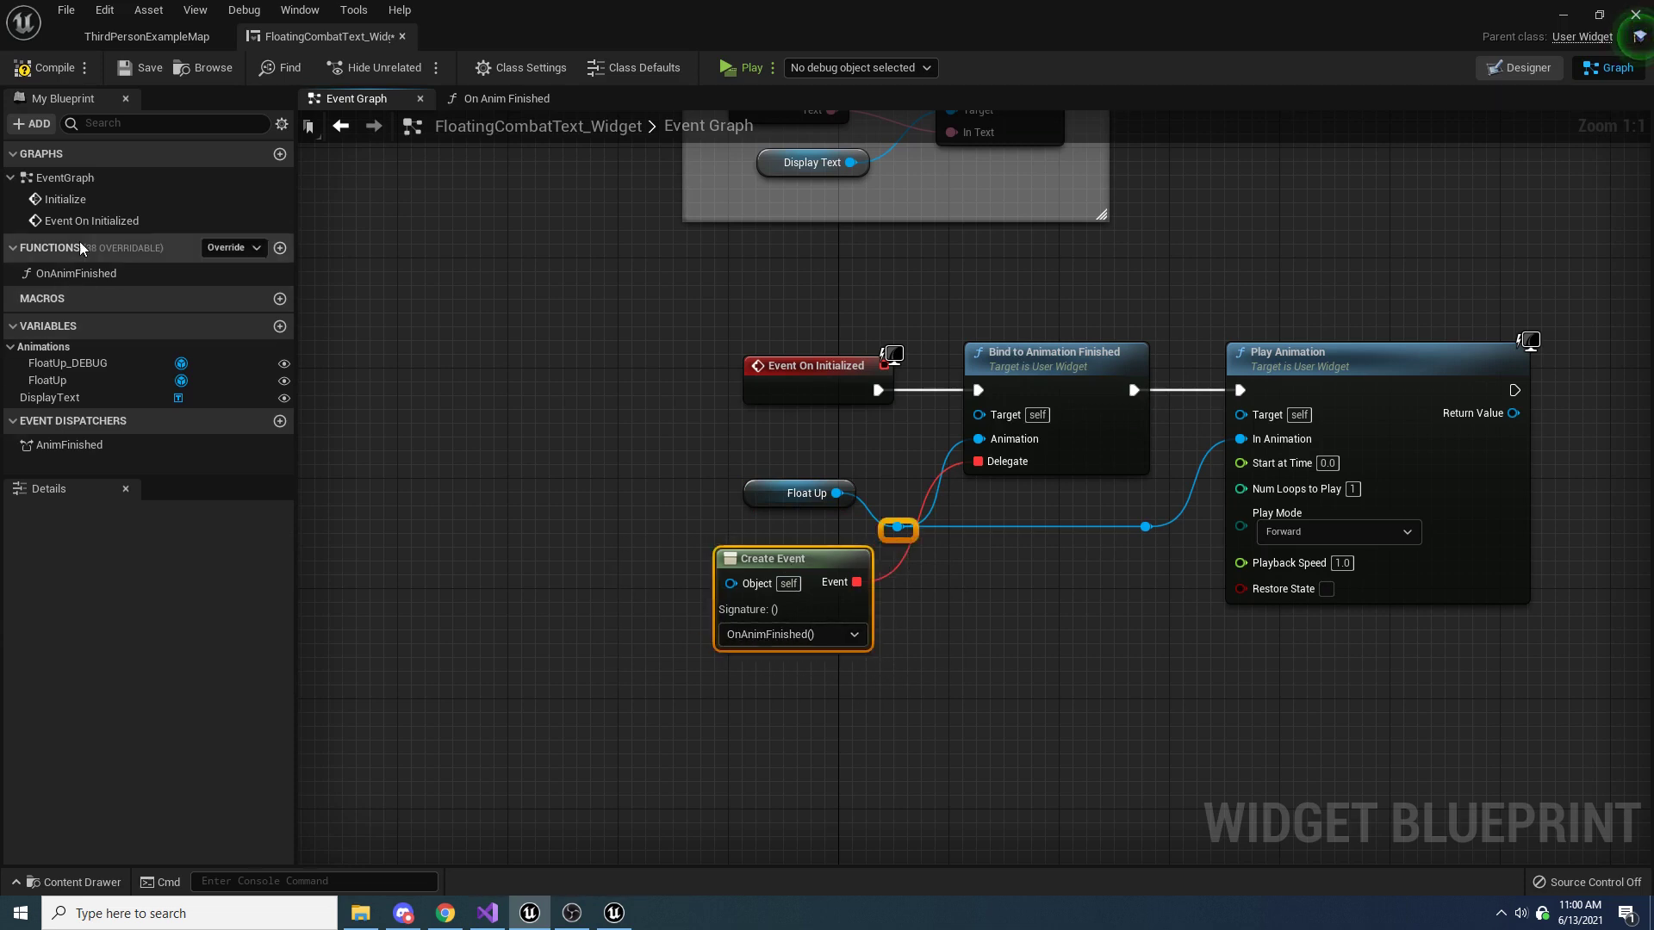
# Review the OnAnimFinished function and the complete widget Event Graph
pyautogui.doubleClick(86, 273)
pyautogui.moveTo(966, 256); pyautogui.dragTo(494, 540)
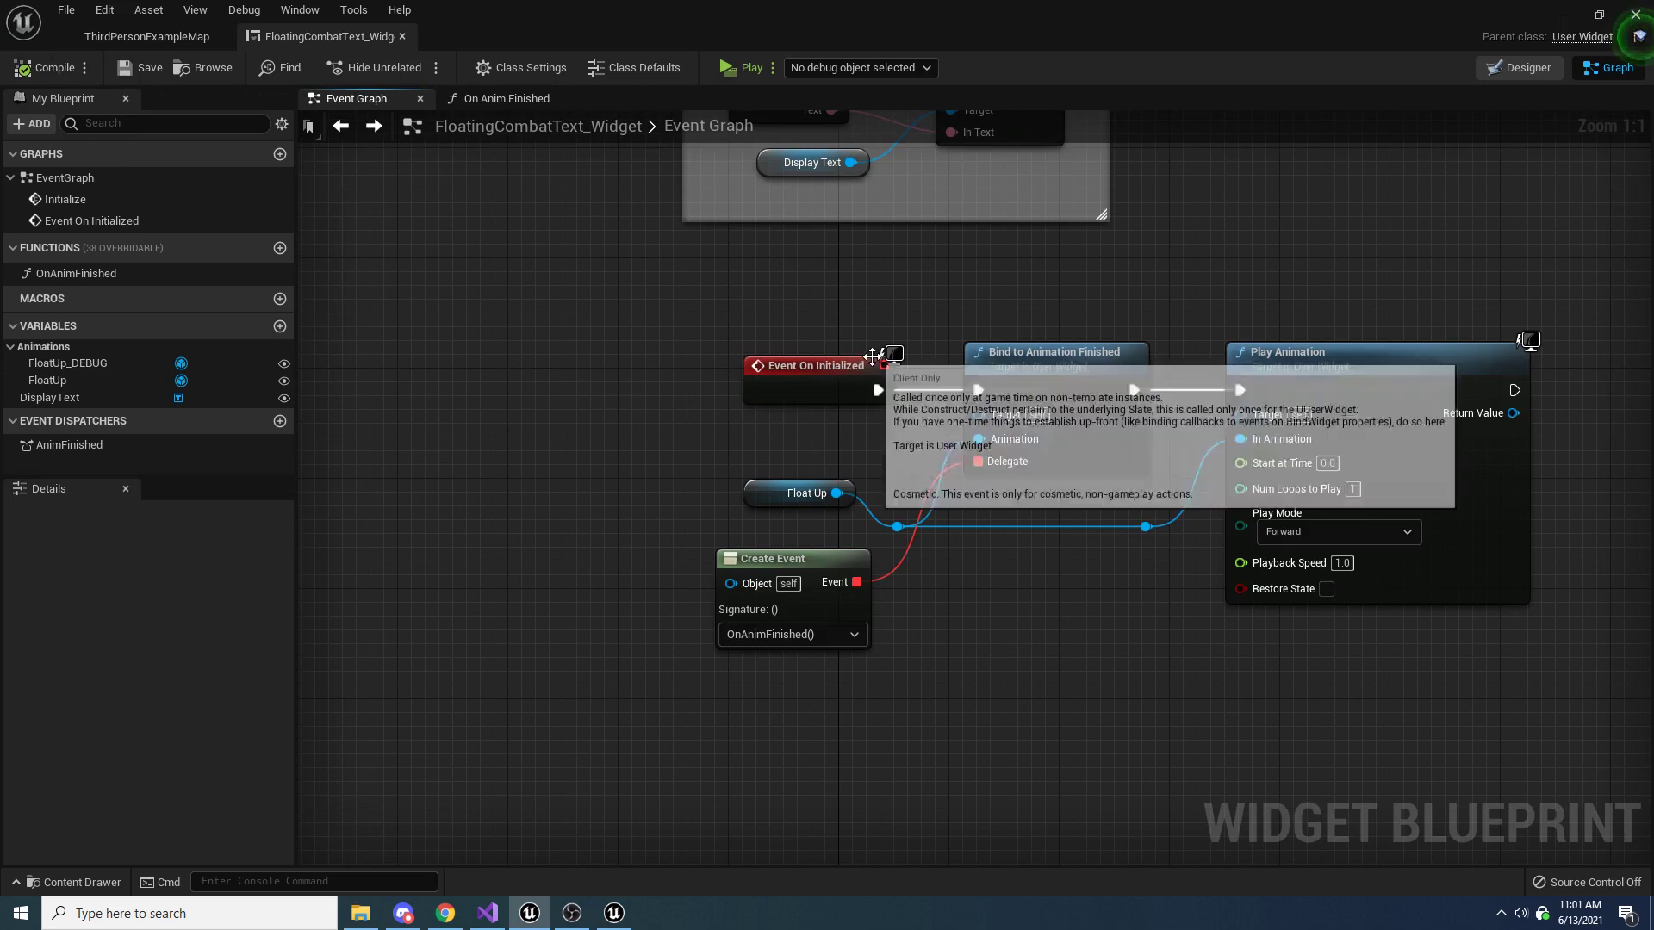
pyautogui.scroll(-2, 873, 339)
pyautogui.moveTo(874, 339); pyautogui.dragTo(869, 463, button='right')
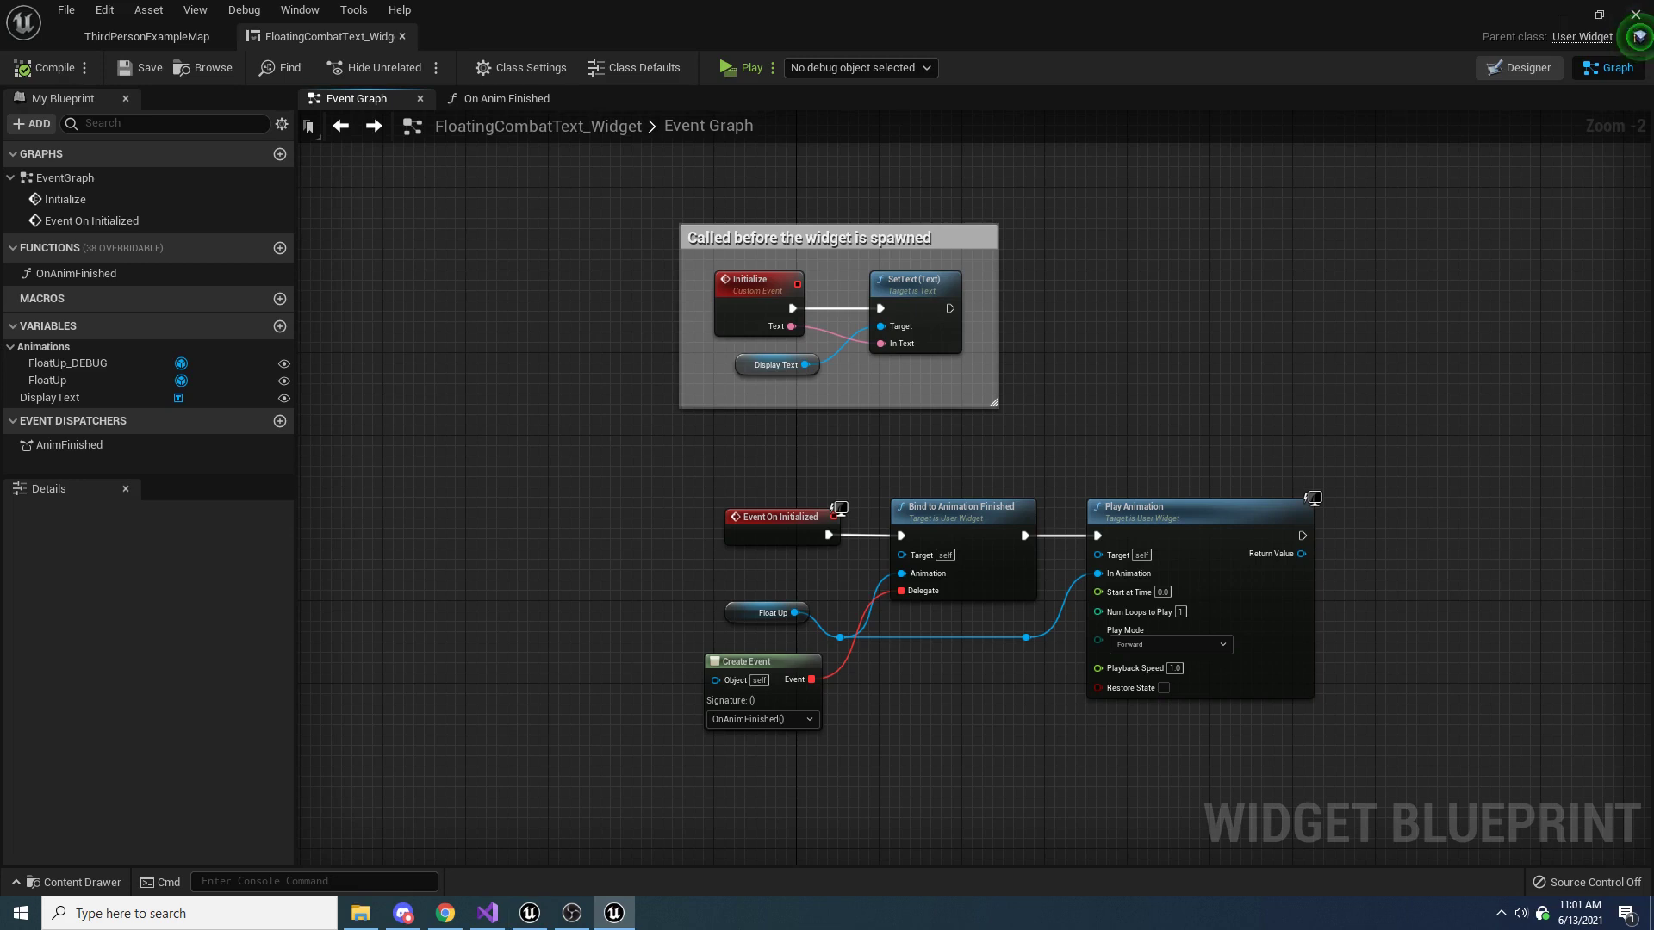
# Open the ThirdPersonCharacter blueprint from the level and examine its Handle Radial Damage function
pyautogui.click(159, 36)
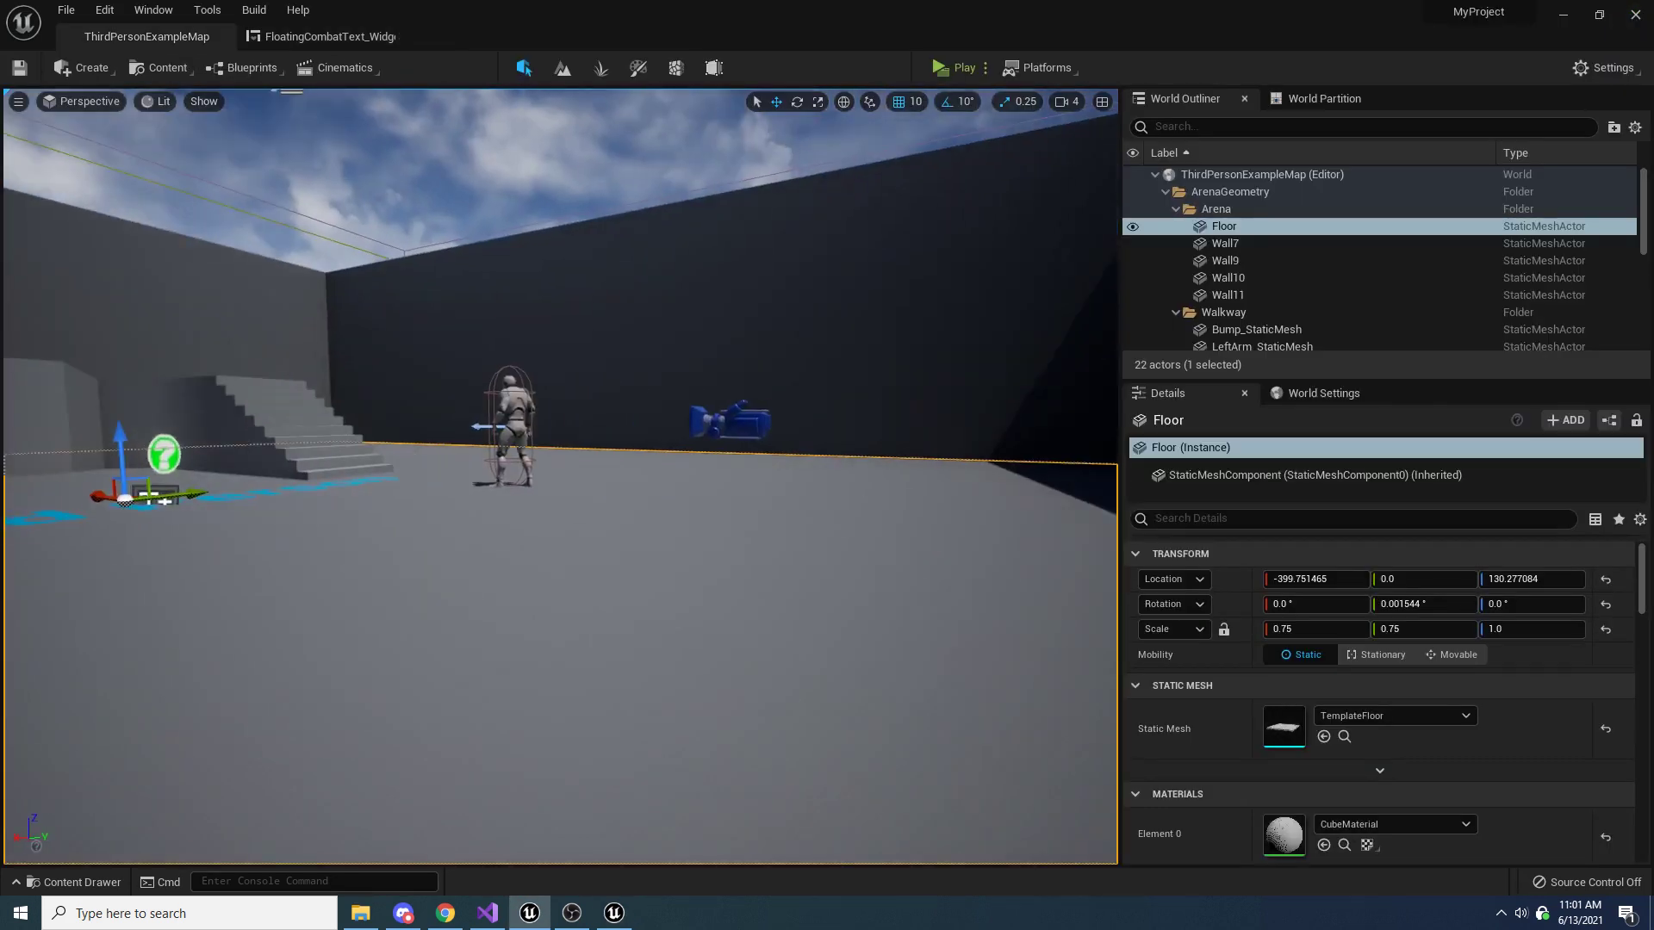
pyautogui.click(516, 409)
pyautogui.click(1517, 343)
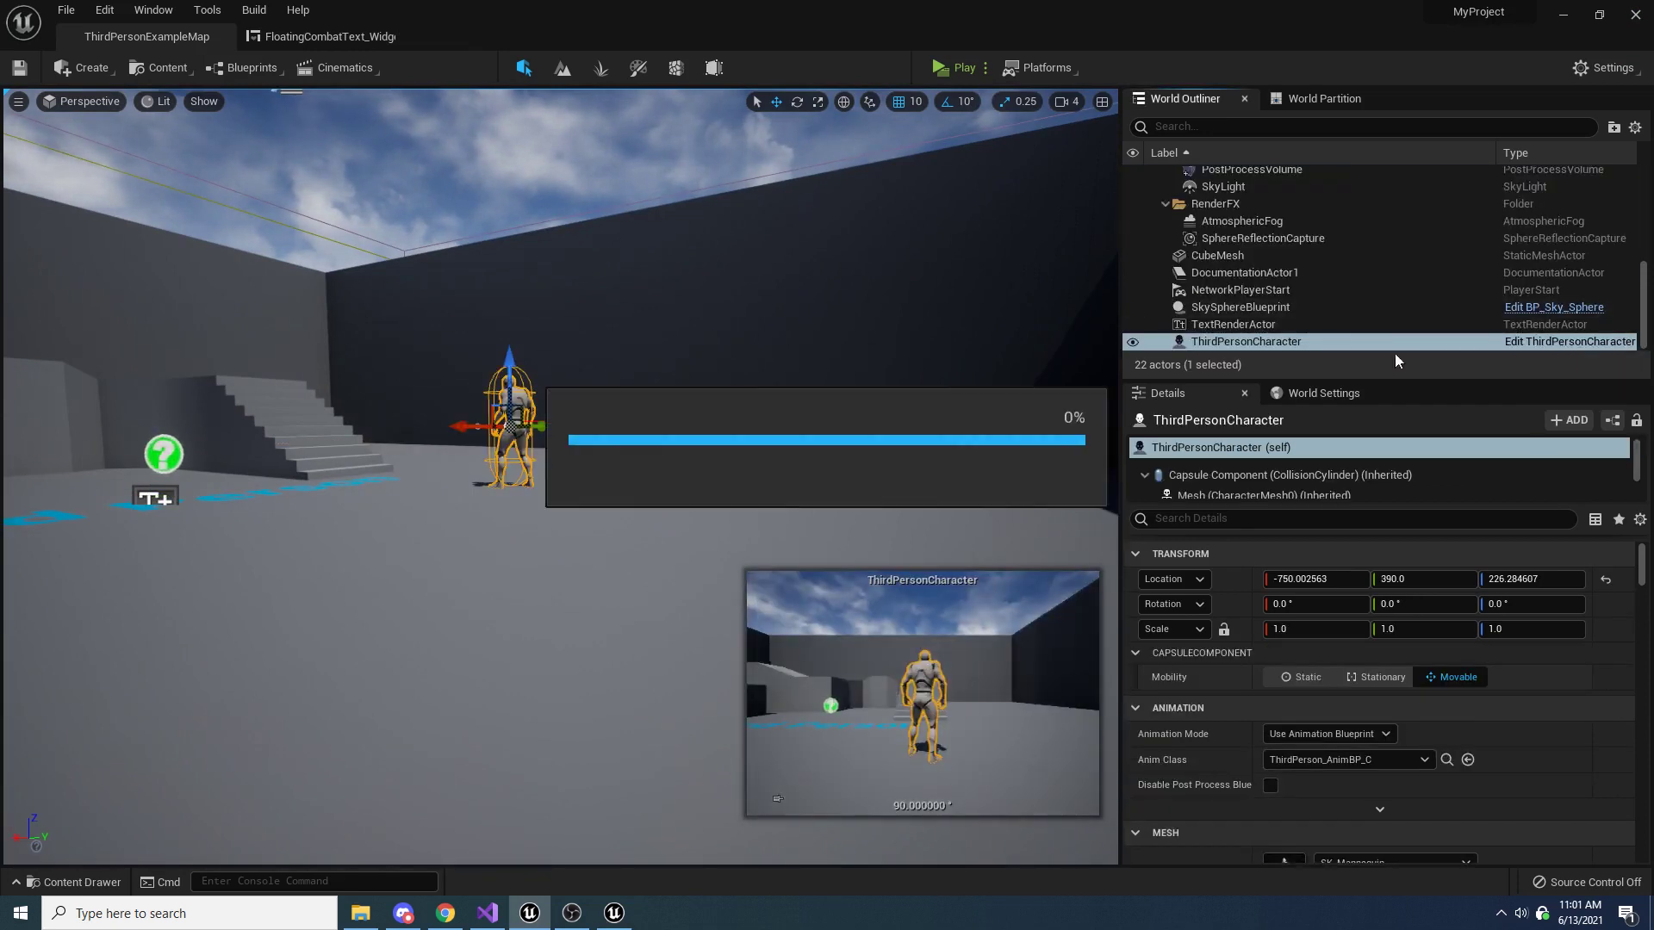
pyautogui.moveTo(613, 346); pyautogui.dragTo(622, 405, button='right')
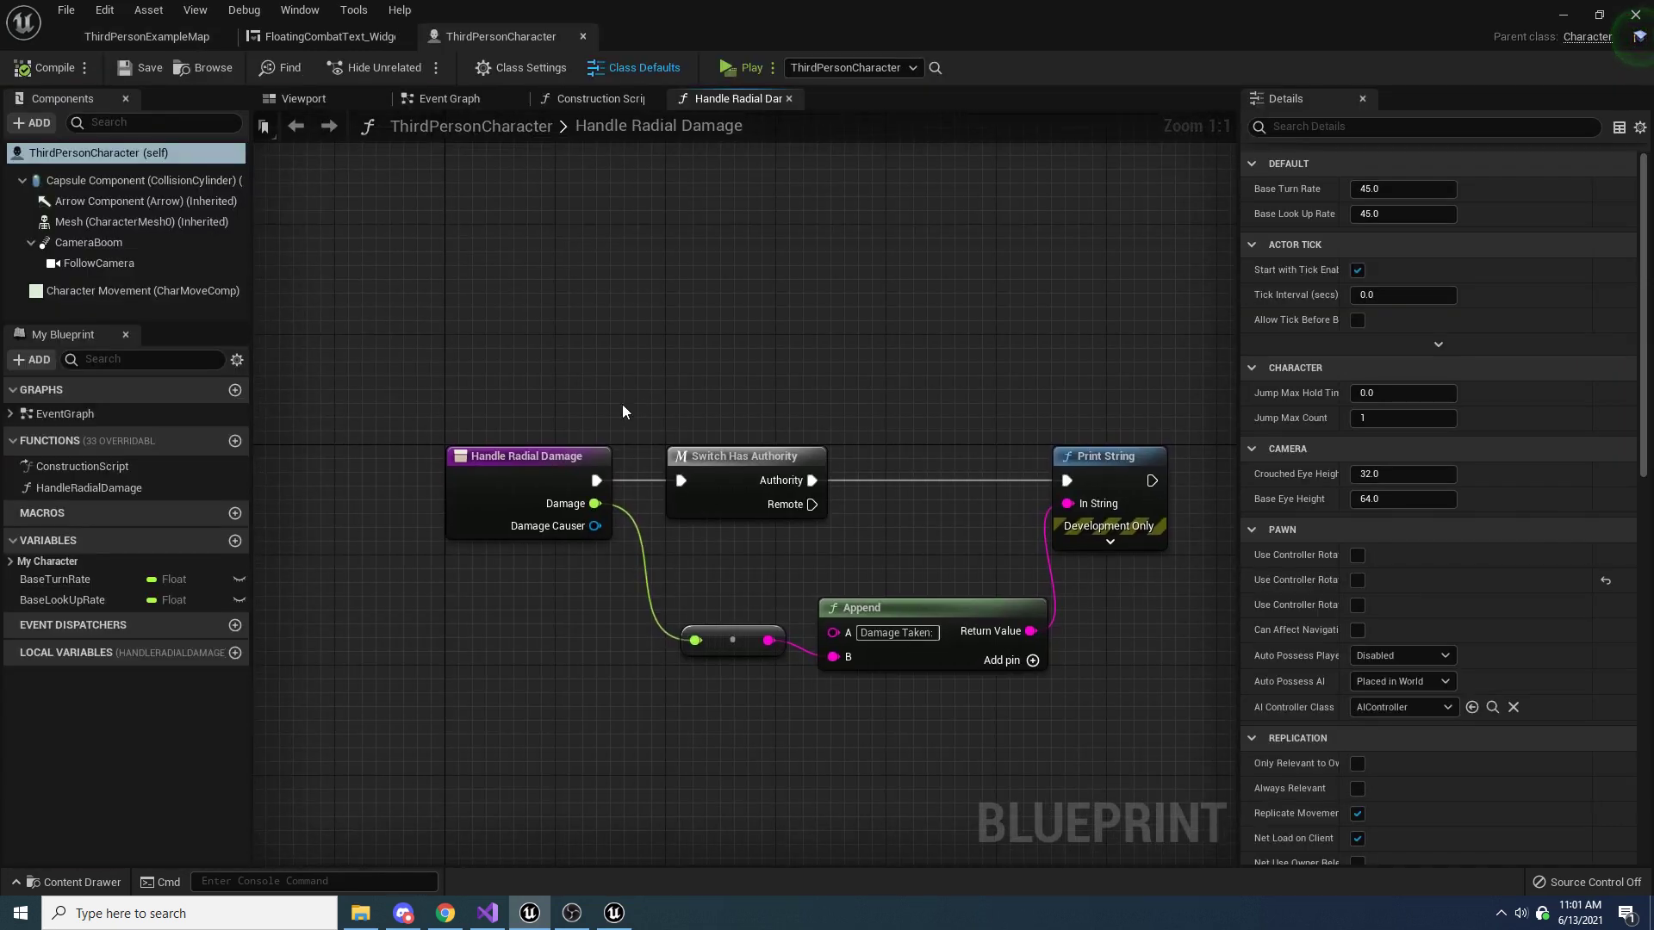
pyautogui.moveTo(591, 338); pyautogui.dragTo(493, 598)
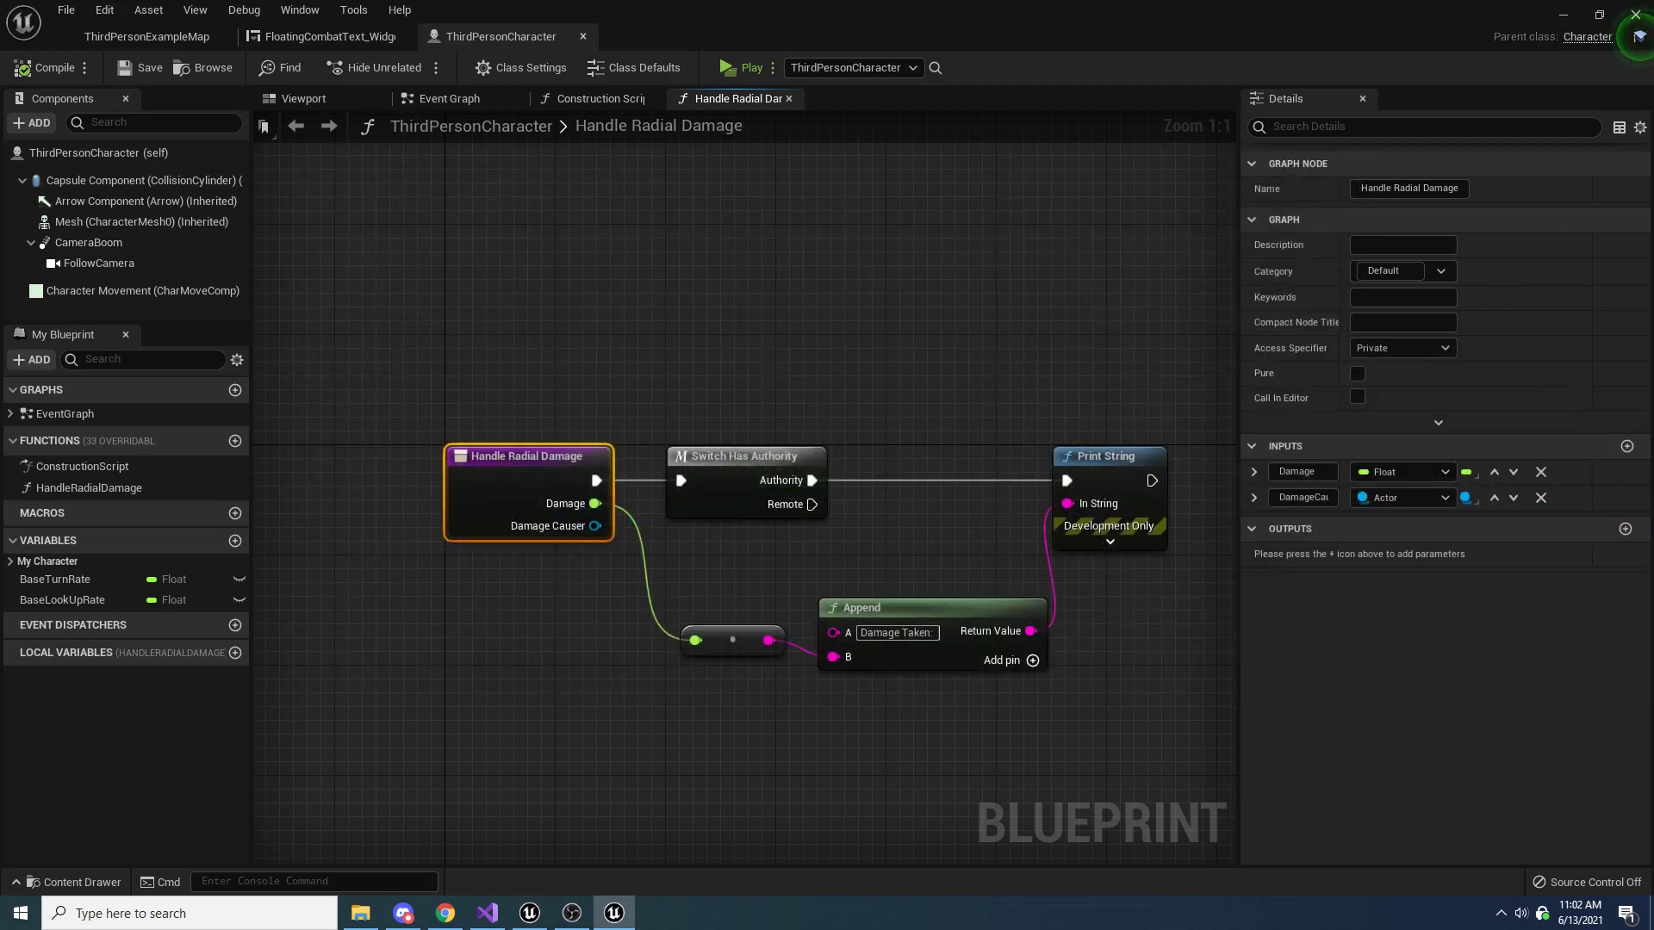
# Start a new C++ class from the level editor with Actor as its parent class and proceed to naming it
pyautogui.click(183, 39)
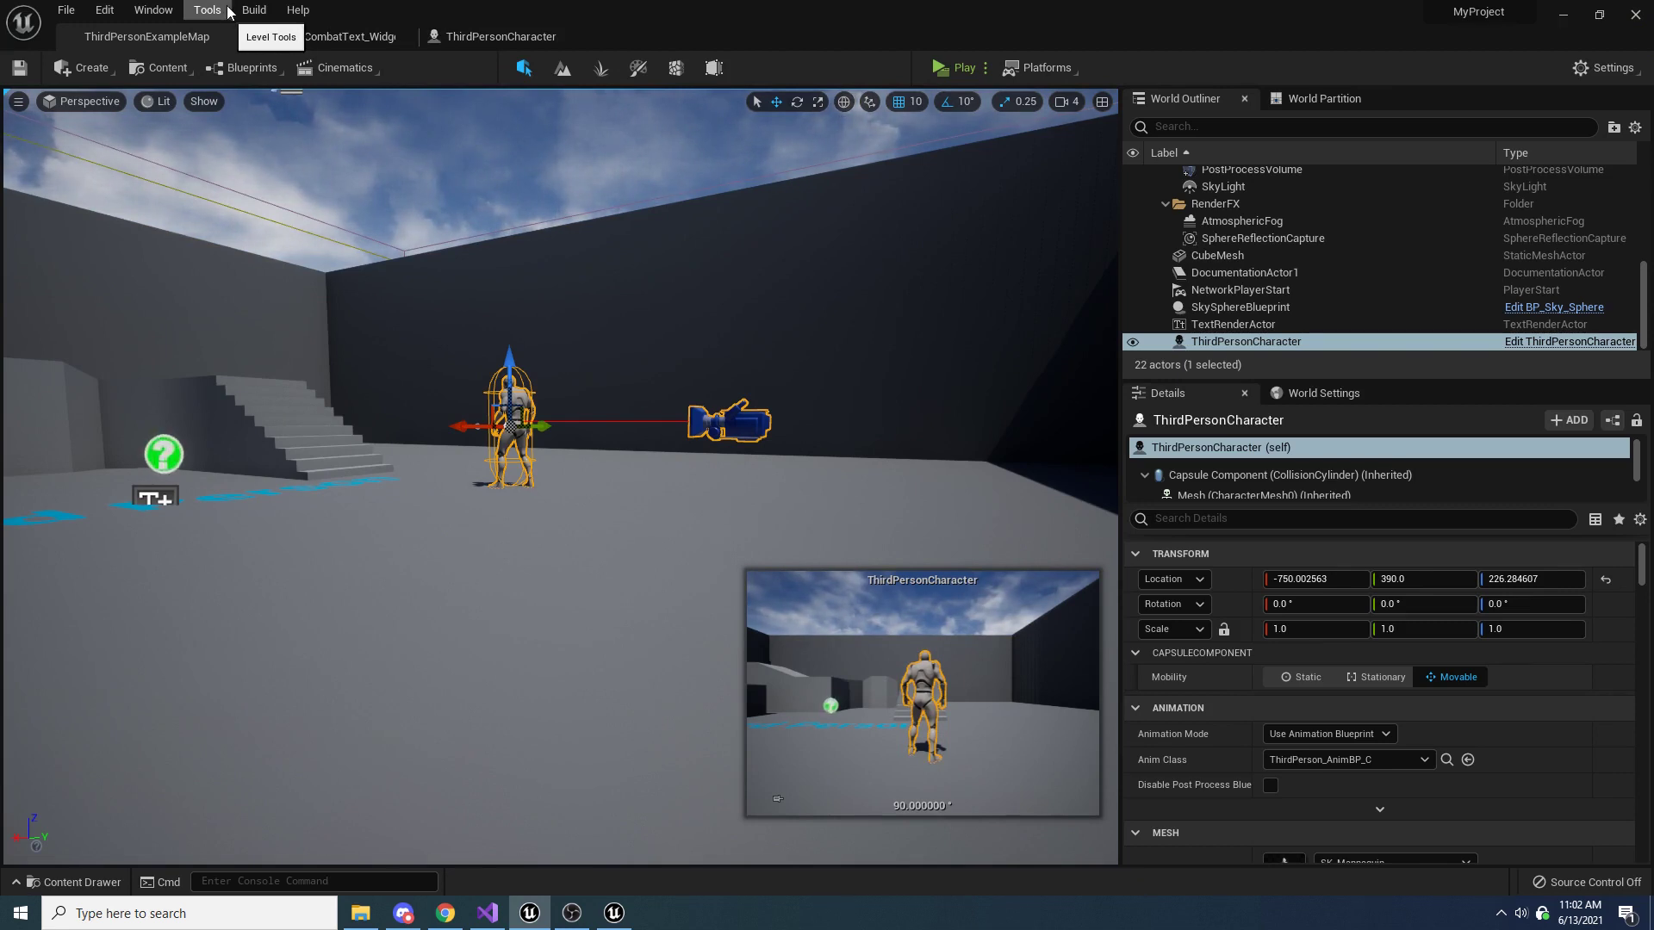
pyautogui.click(65, 11)
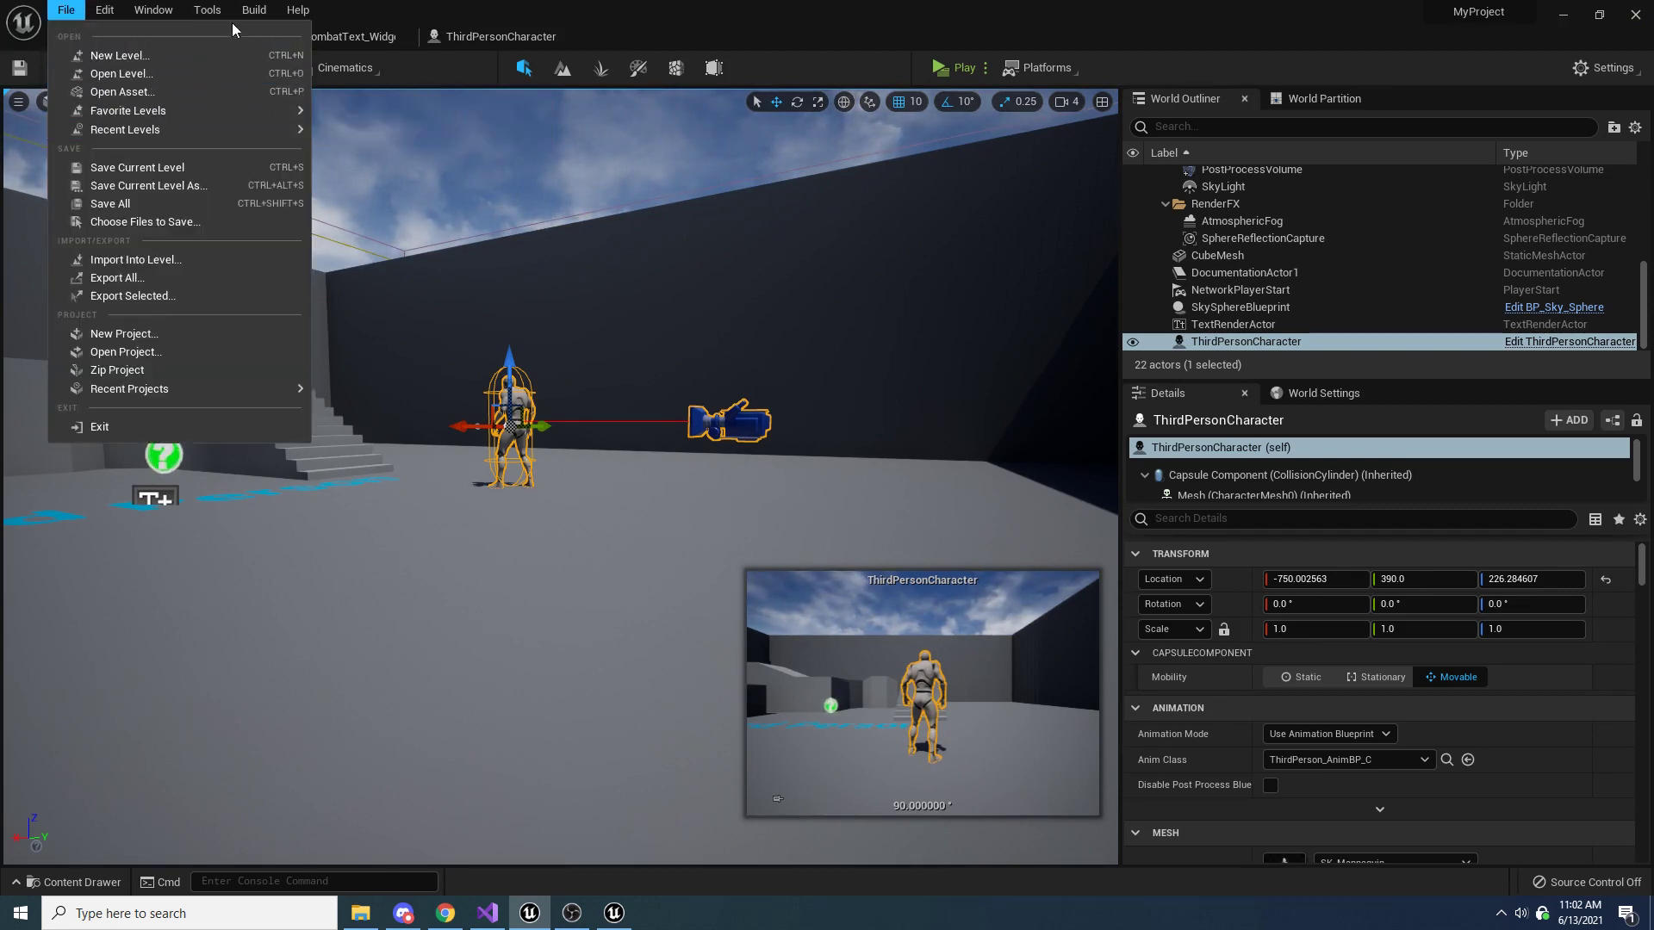
pyautogui.moveTo(256, 12)
pyautogui.moveTo(205, 12)
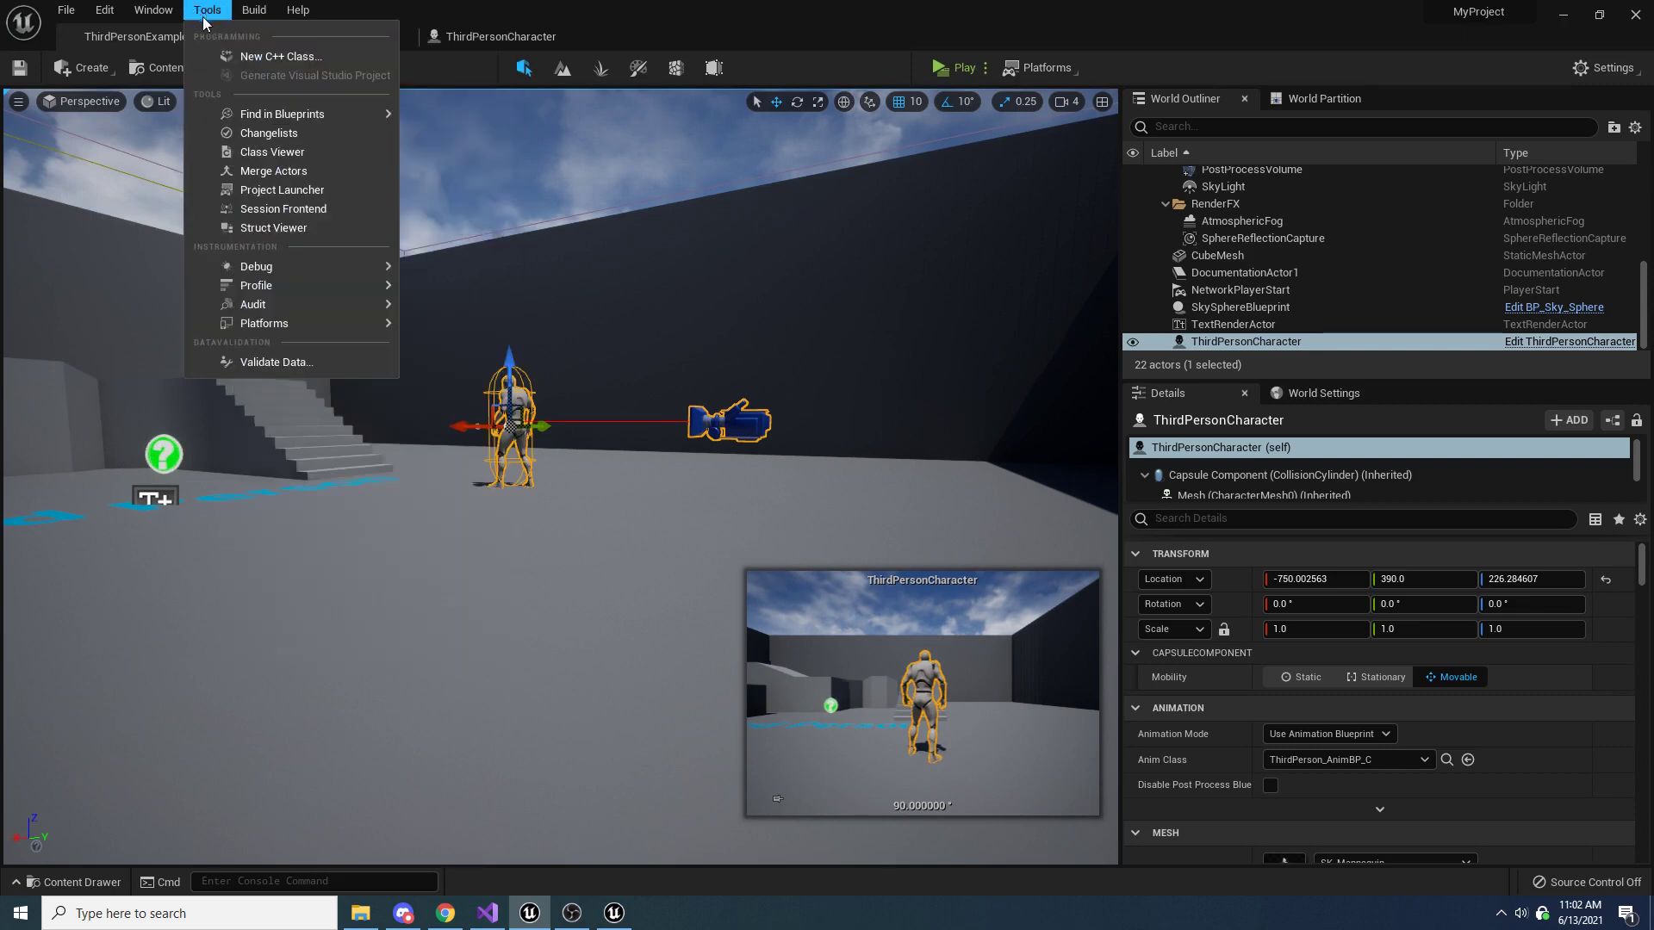
pyautogui.click(312, 55)
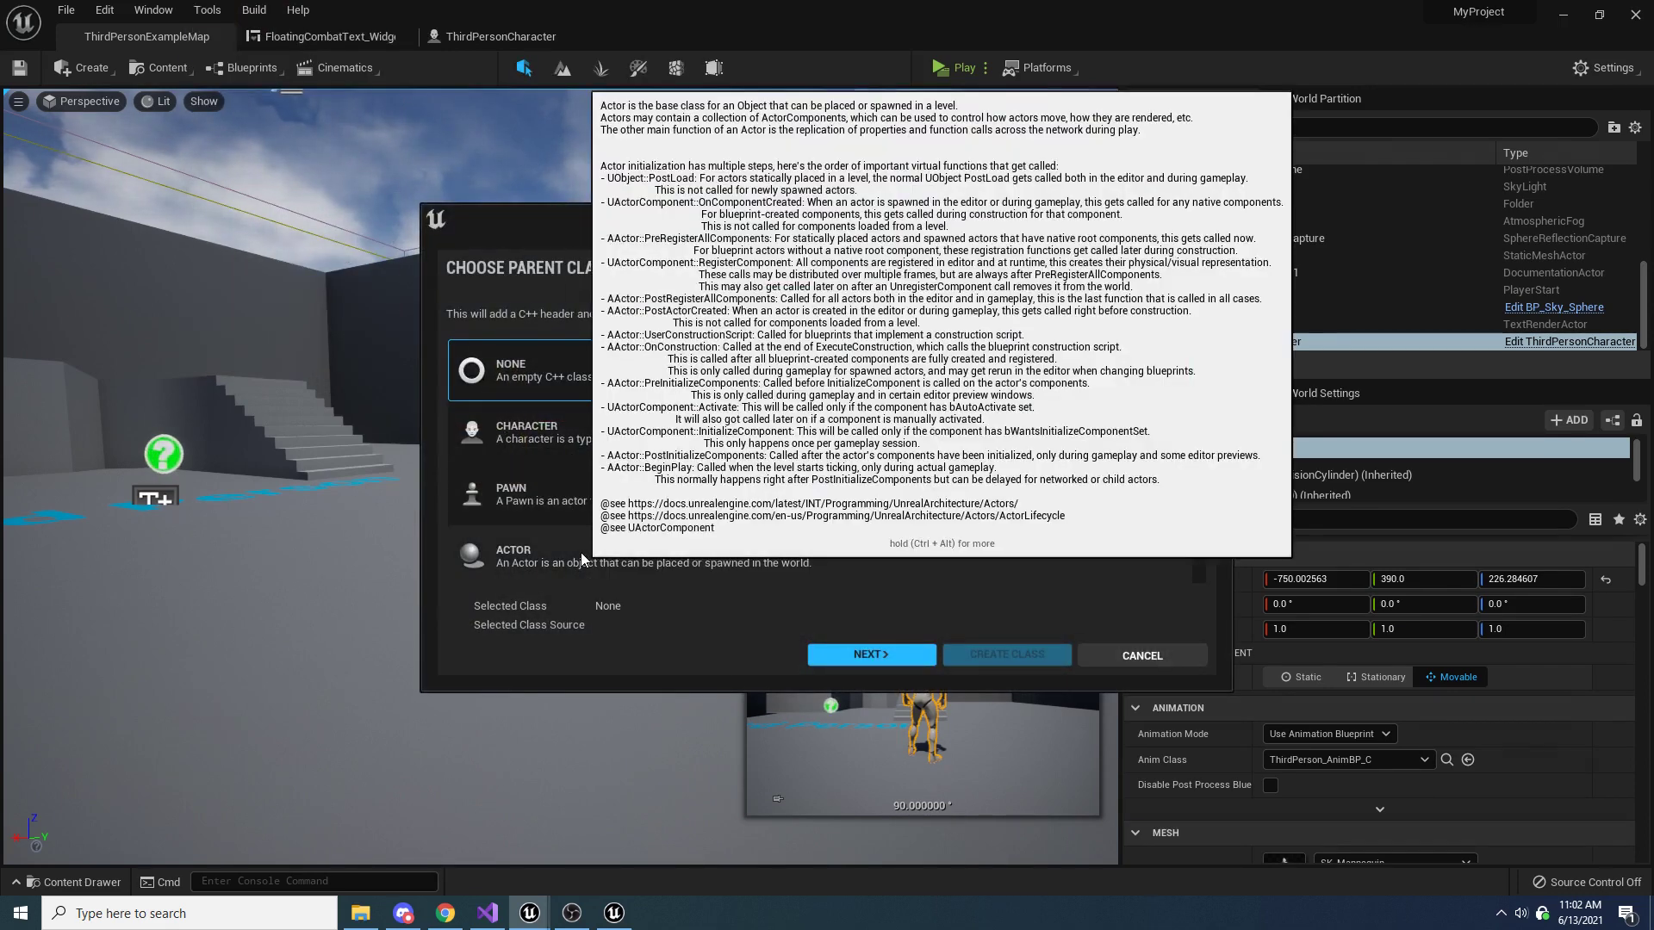
pyautogui.click(581, 551)
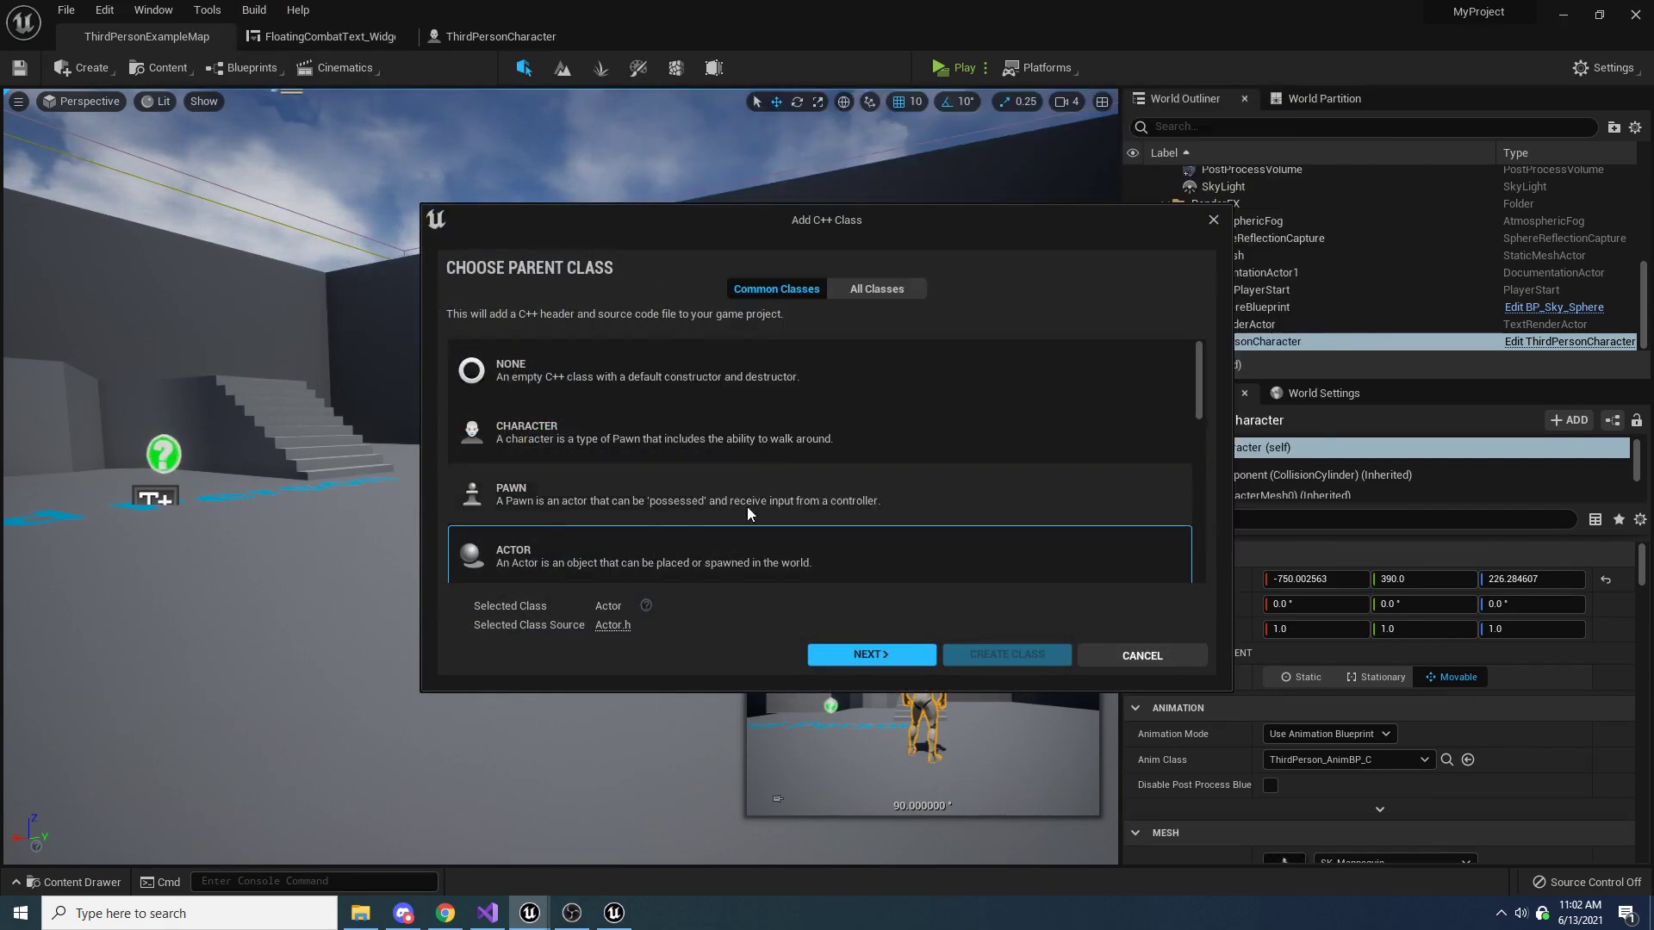
pyautogui.click(869, 654)
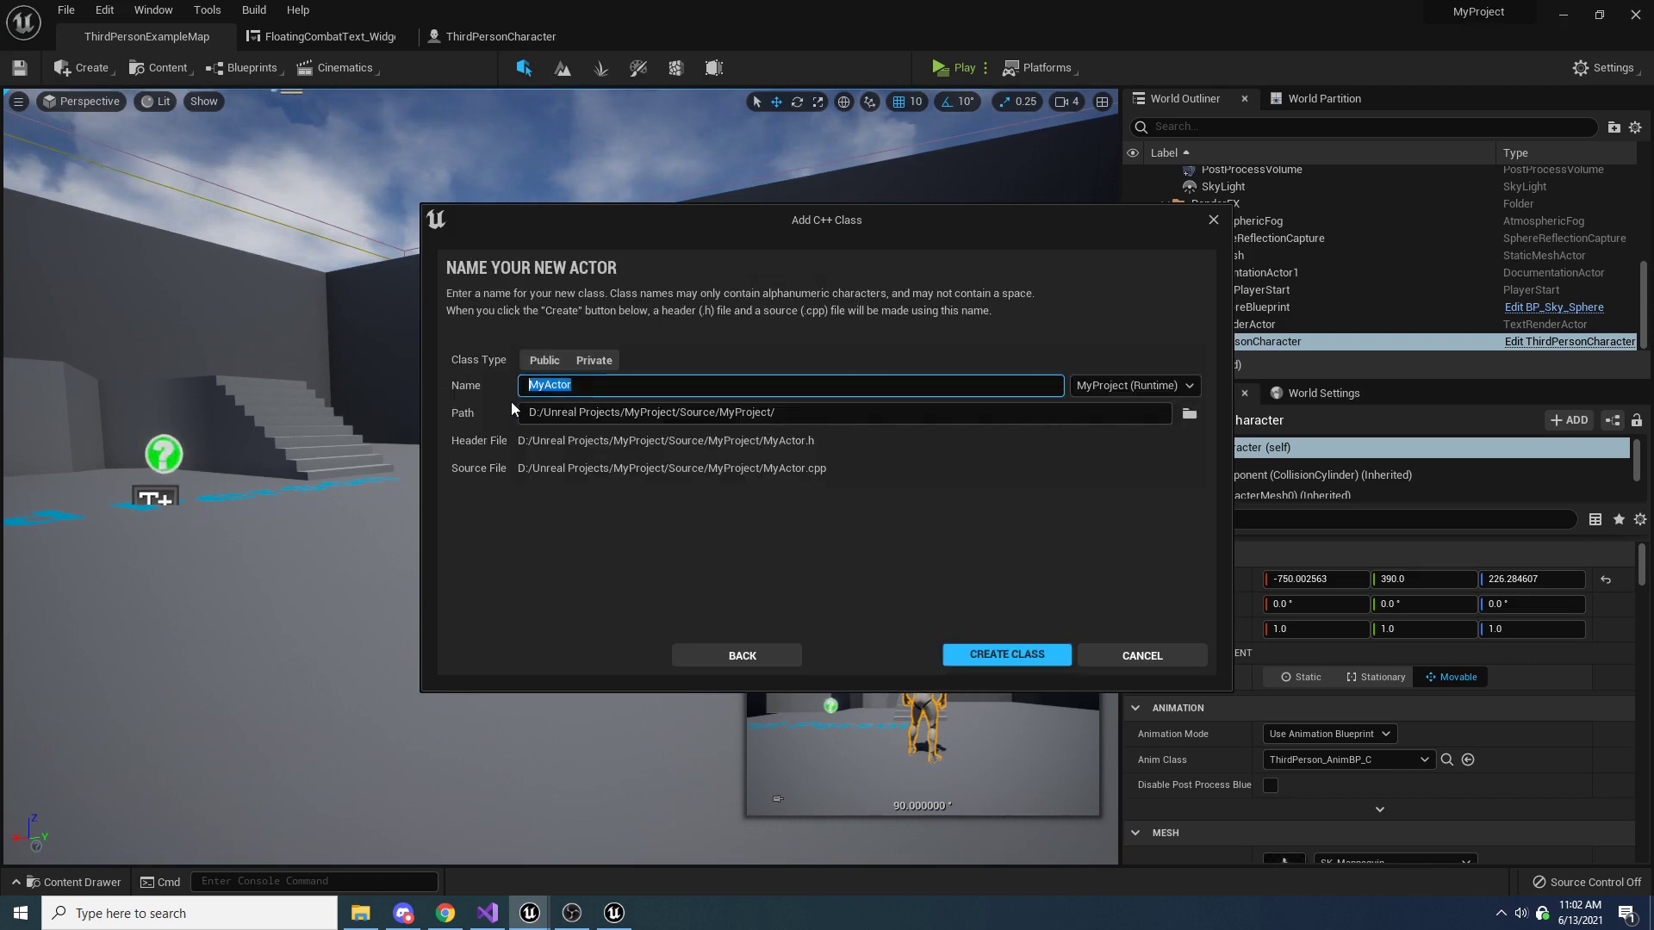
# Name the new Actor class FloatingTextActor and create it
pyautogui.write('FloatingT')
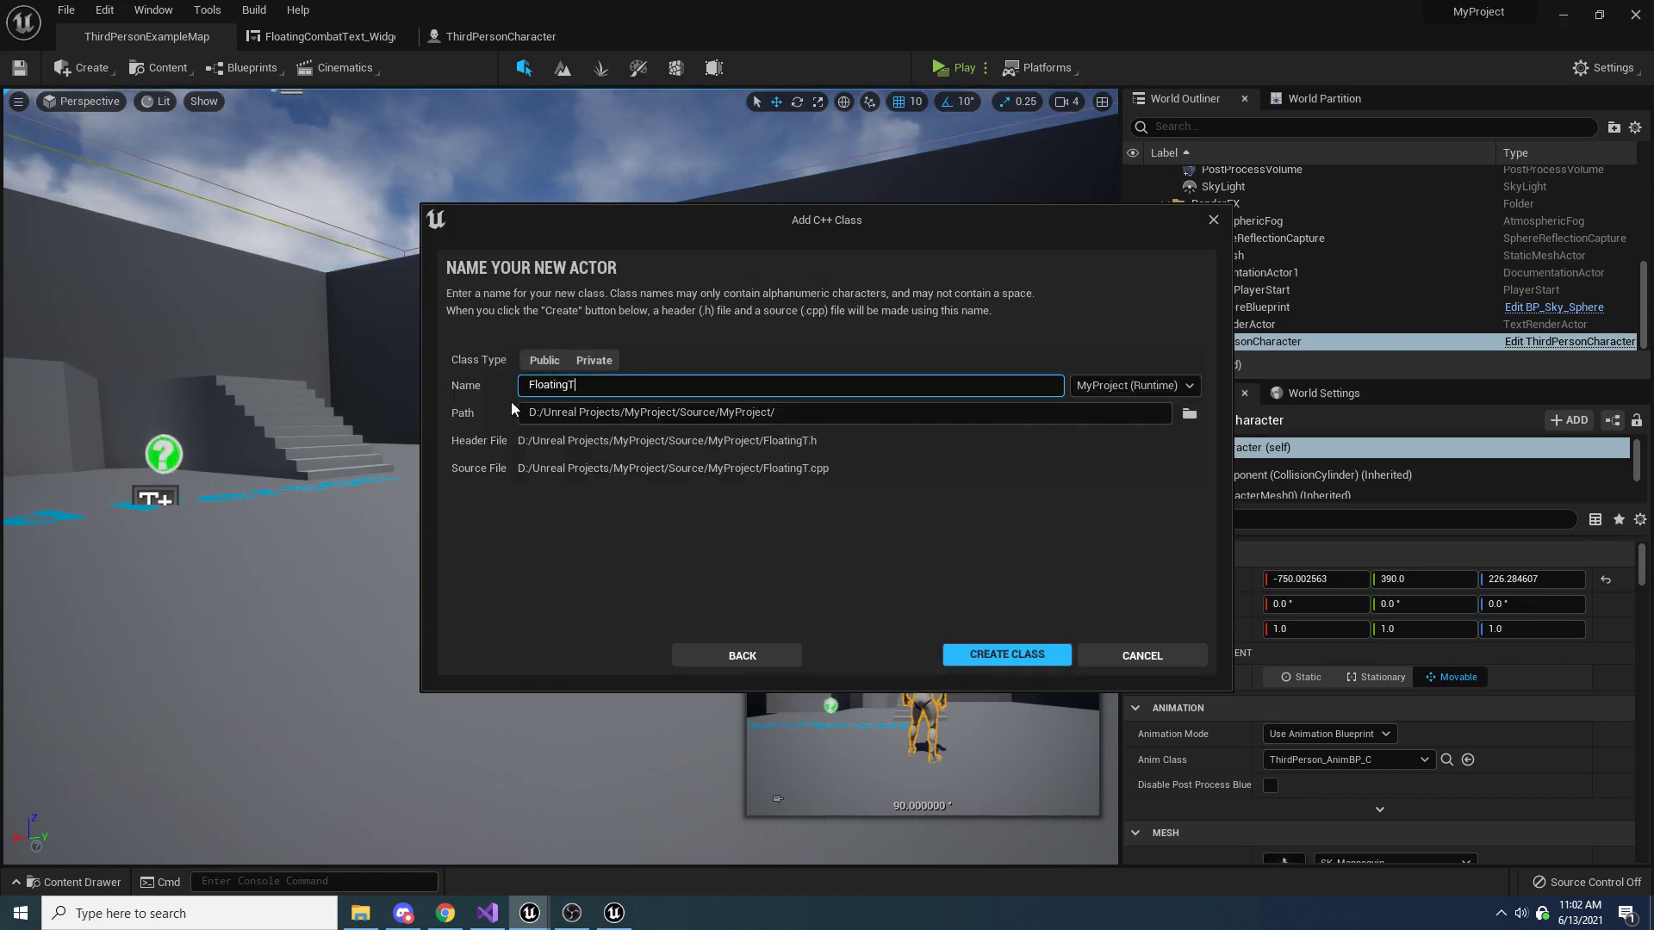
pyautogui.write('extActor')
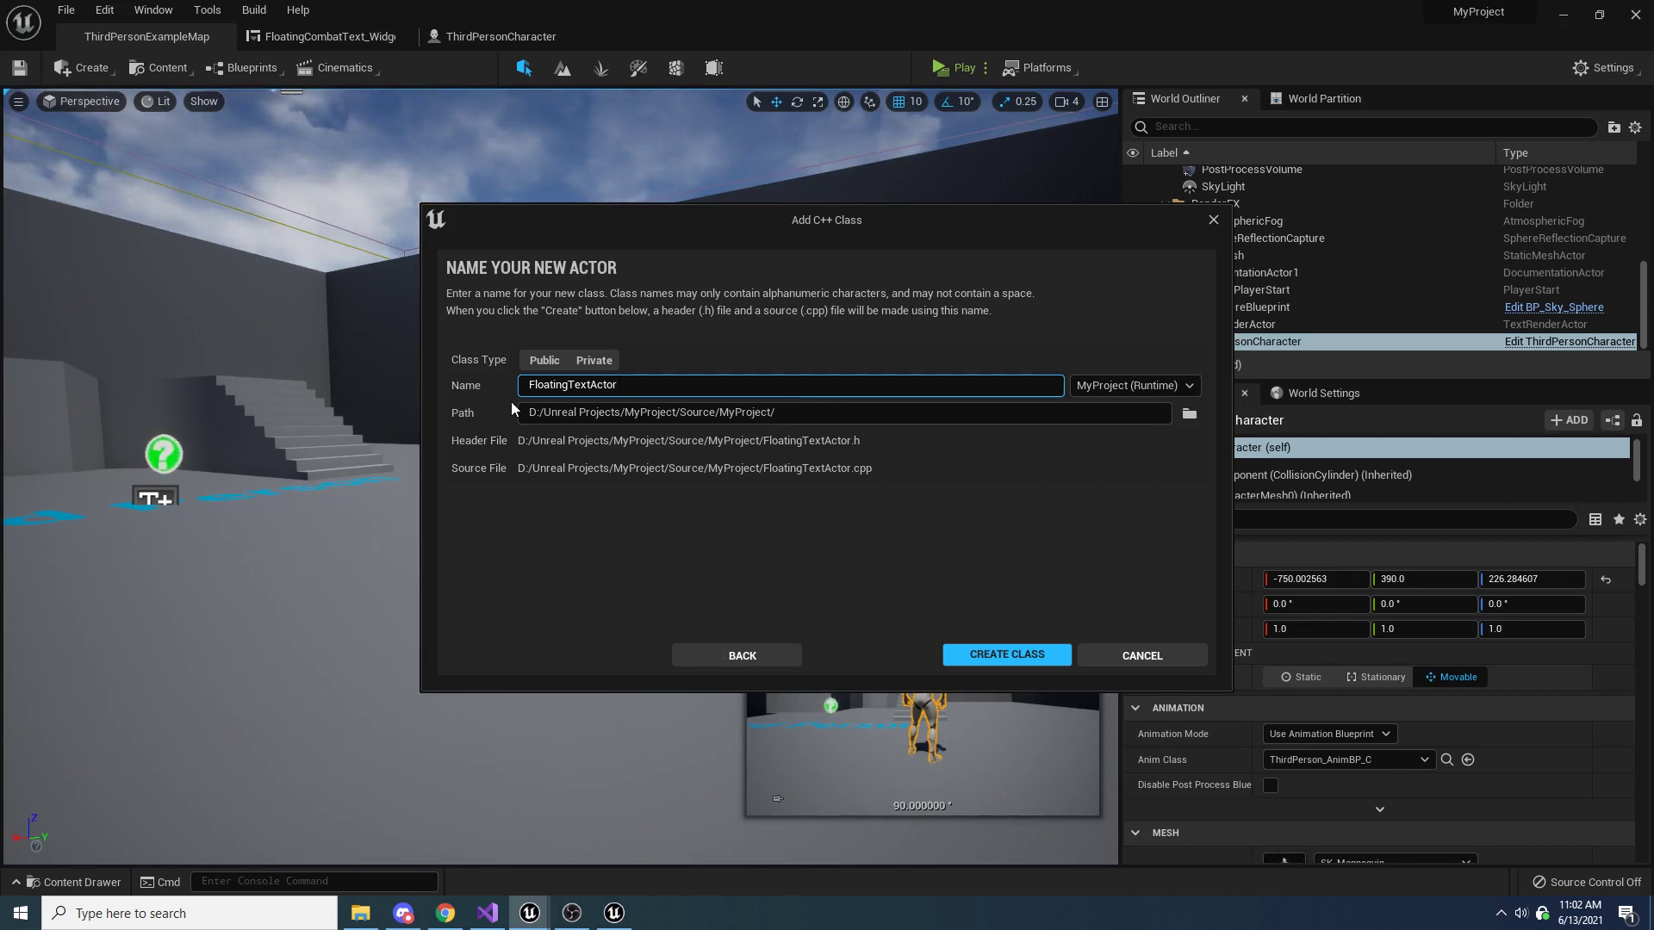
pyautogui.click(976, 653)
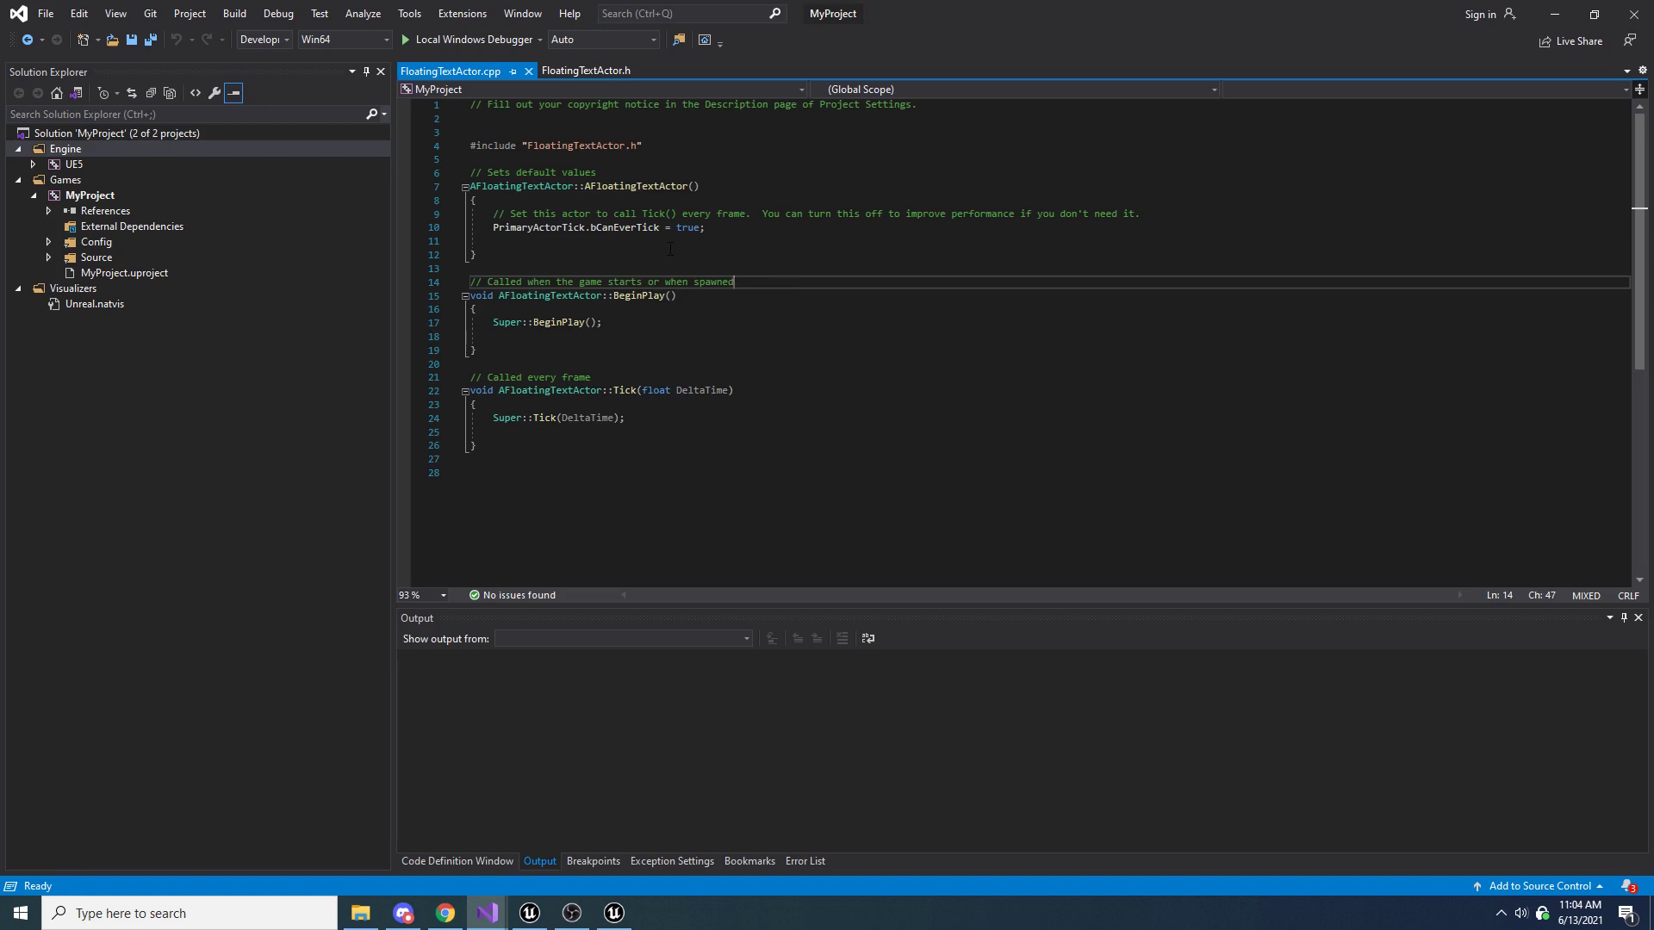
# Expand the project's Source and MyProject folders in Visual Studio and open FloatingTextActor.h
pyautogui.click(47, 259)
pyautogui.click(66, 273)
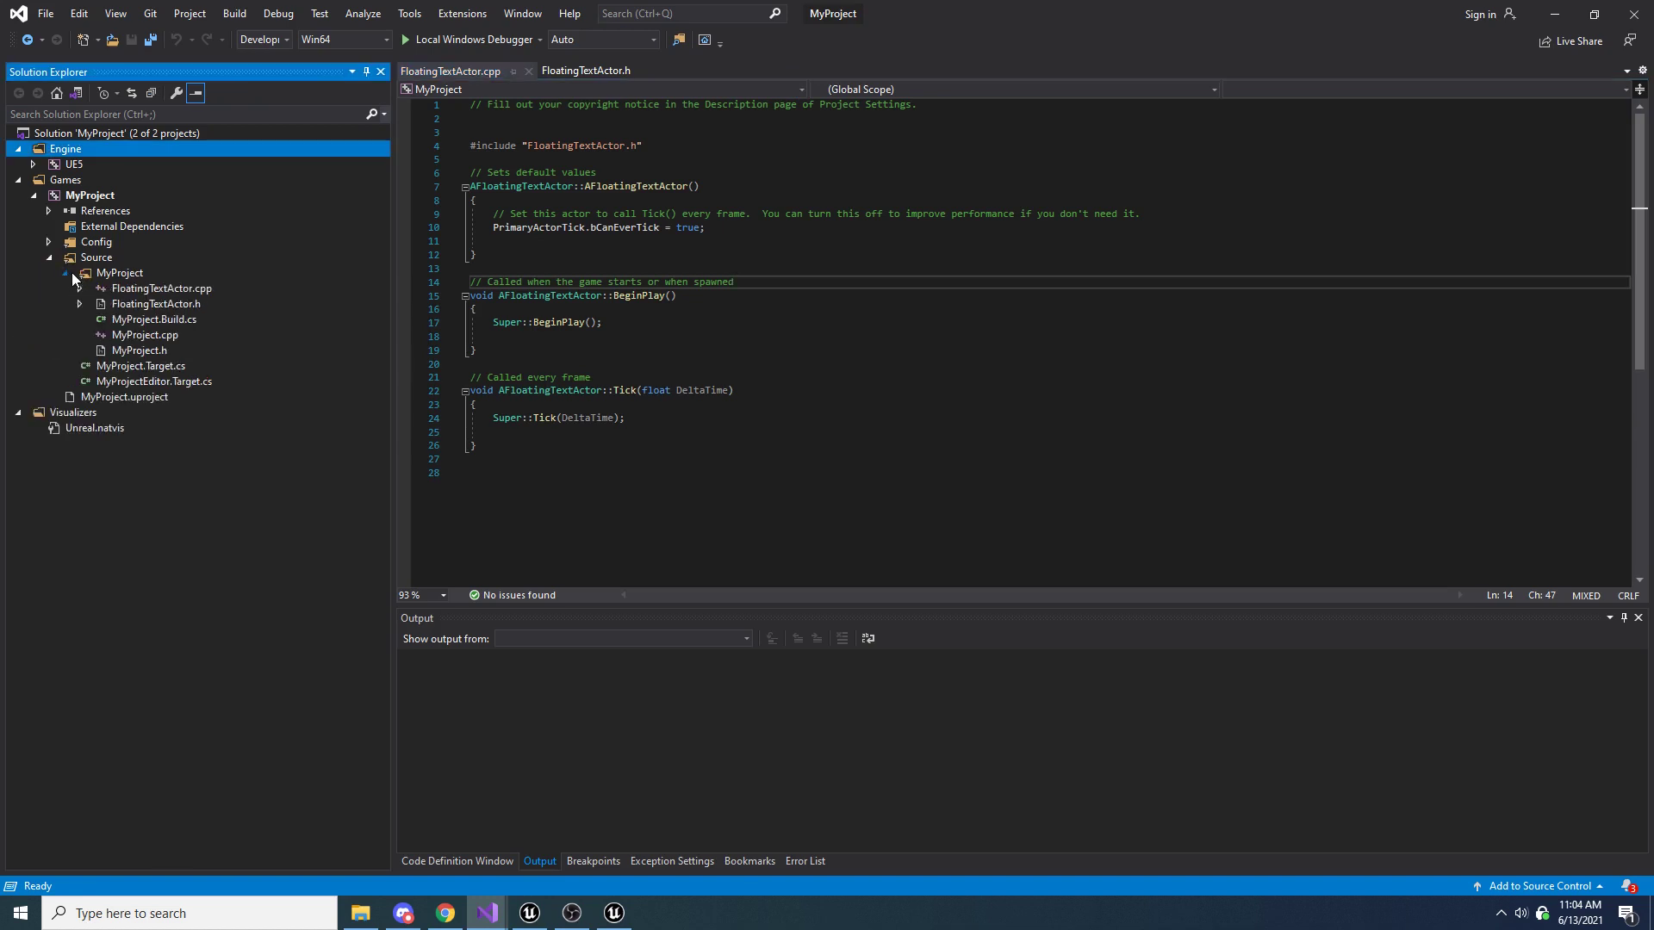
pyautogui.doubleClick(193, 303)
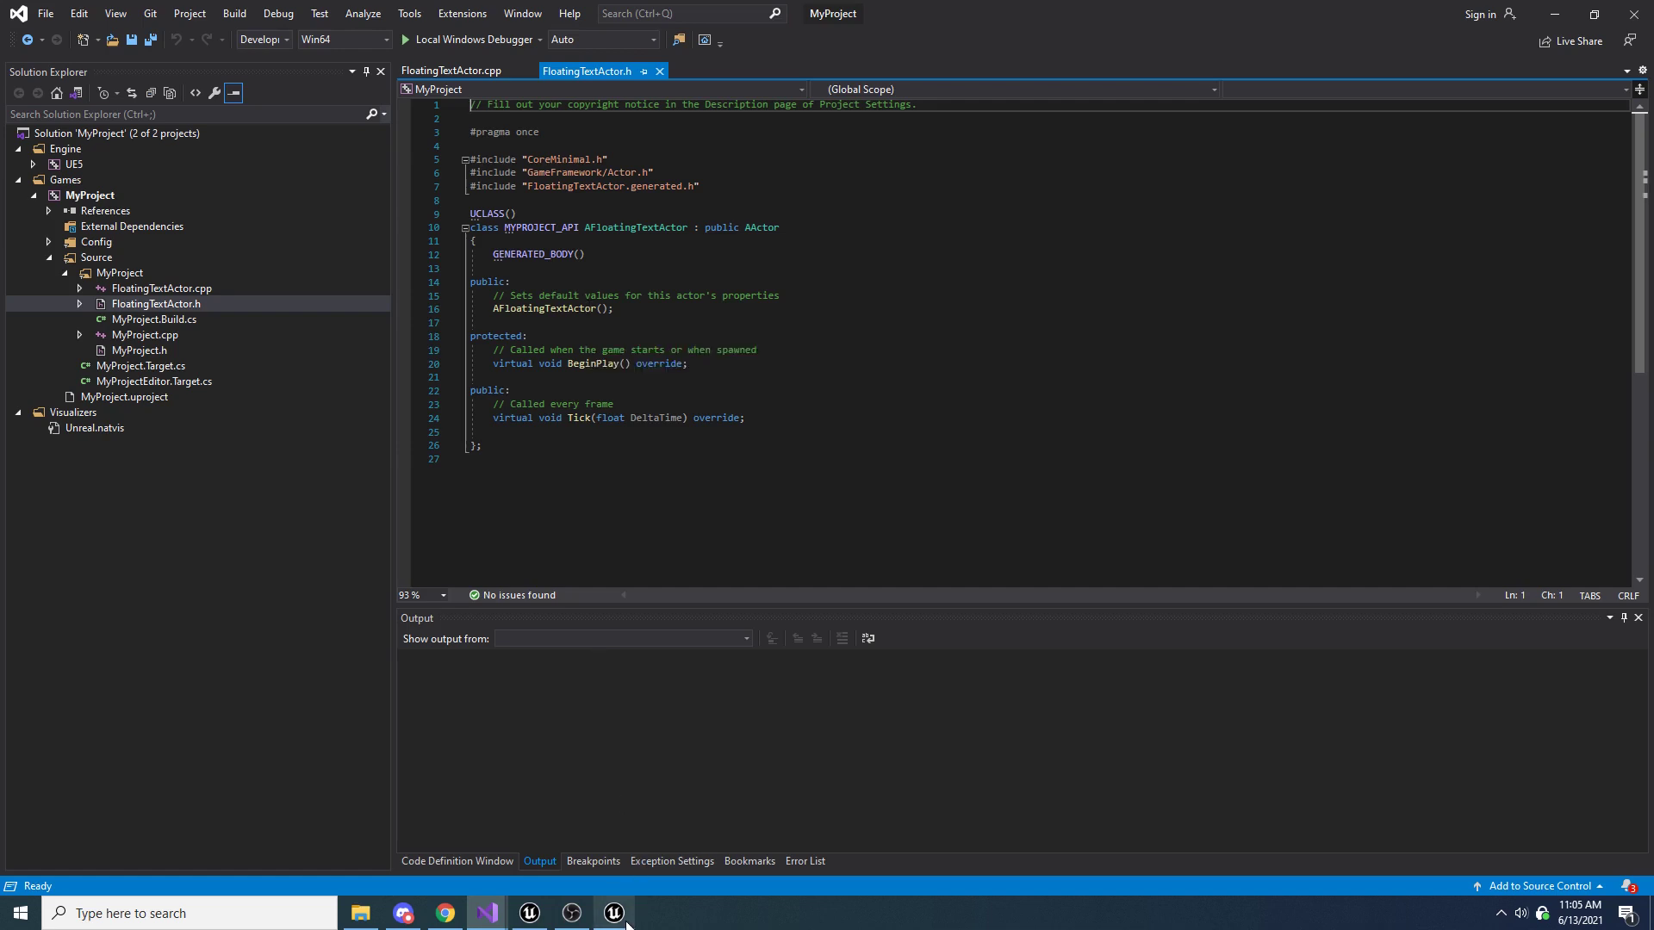
# Switch to the Unreal Editor, save everything in the project and close the editor
pyautogui.click(529, 913)
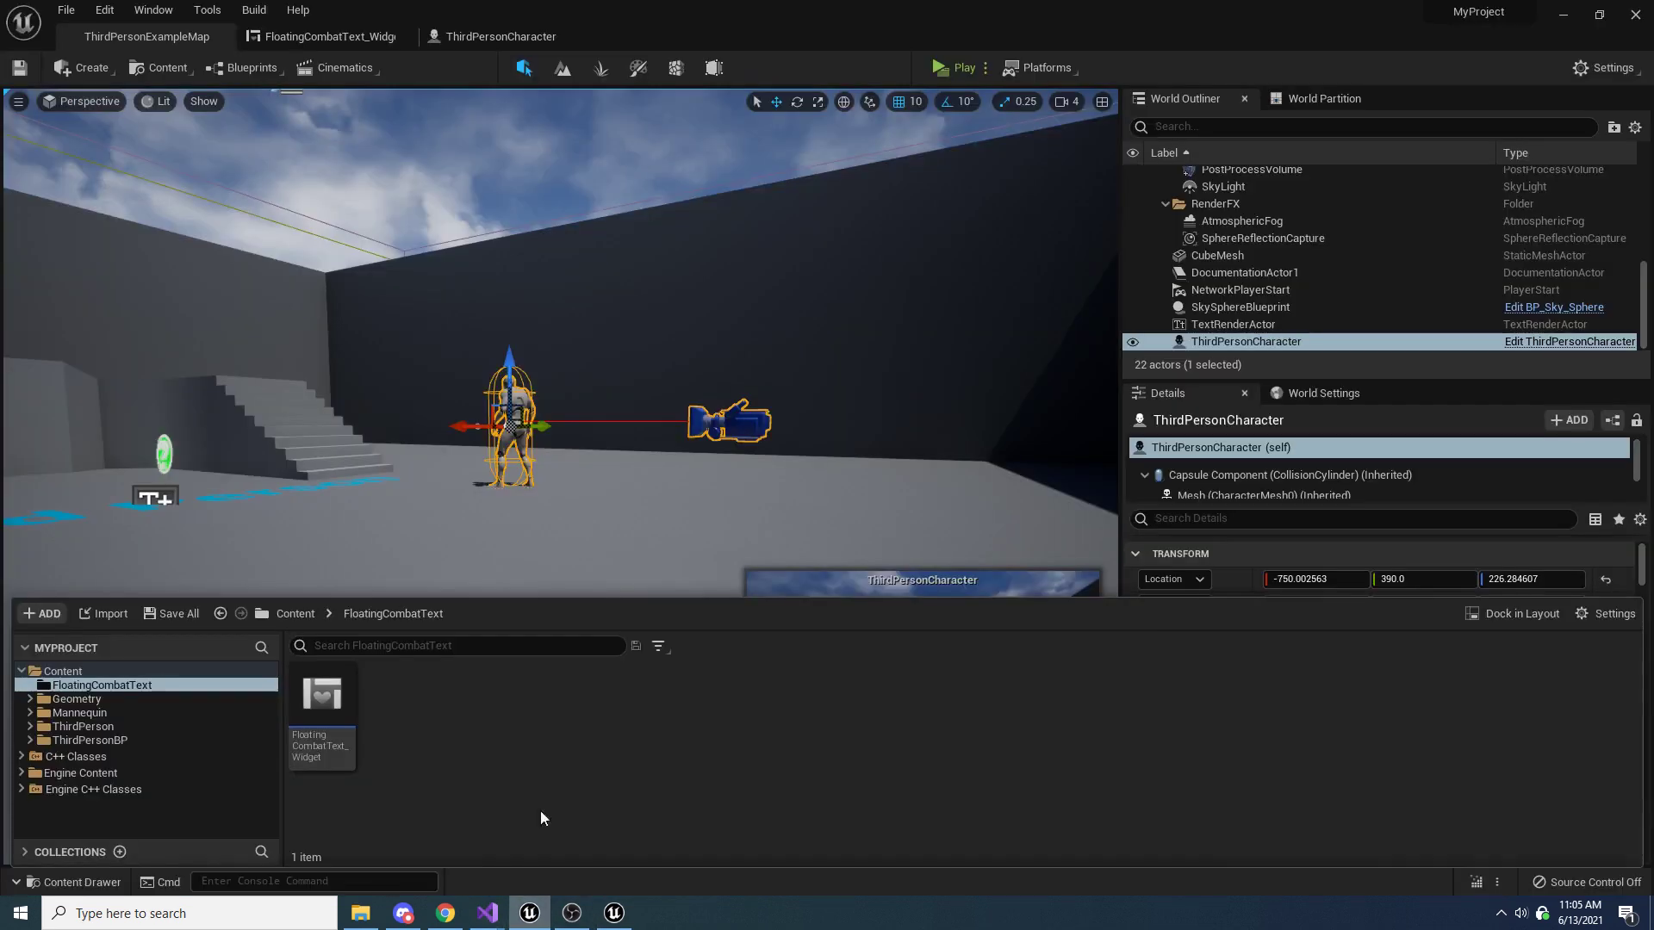
pyautogui.click(66, 11)
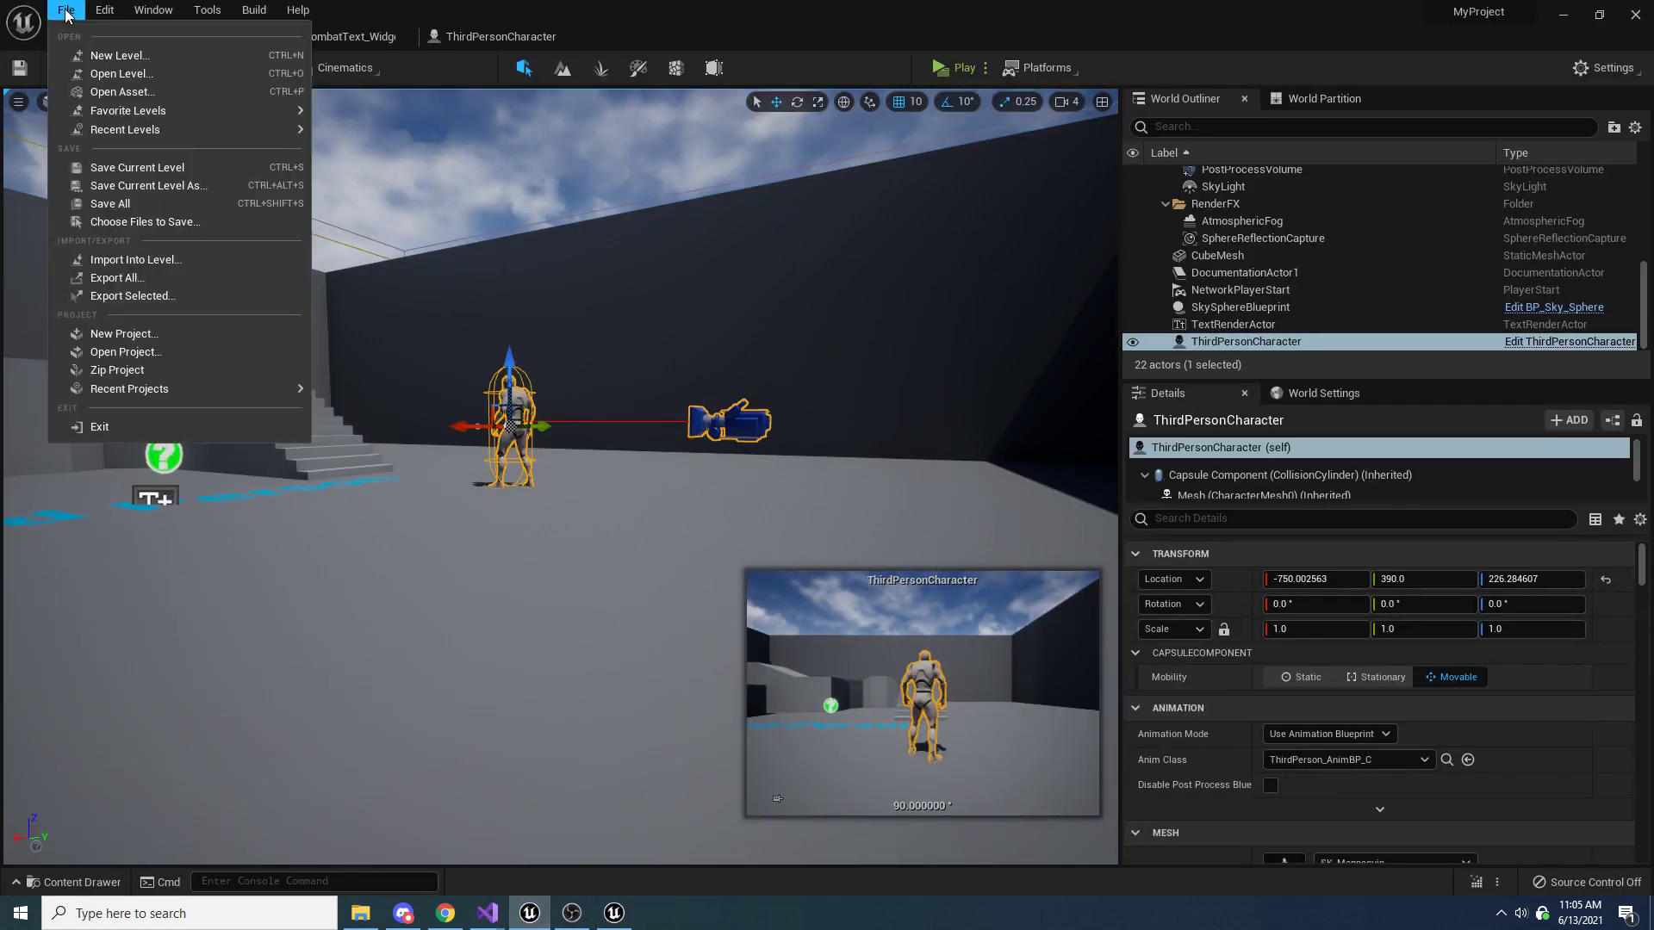
pyautogui.click(146, 206)
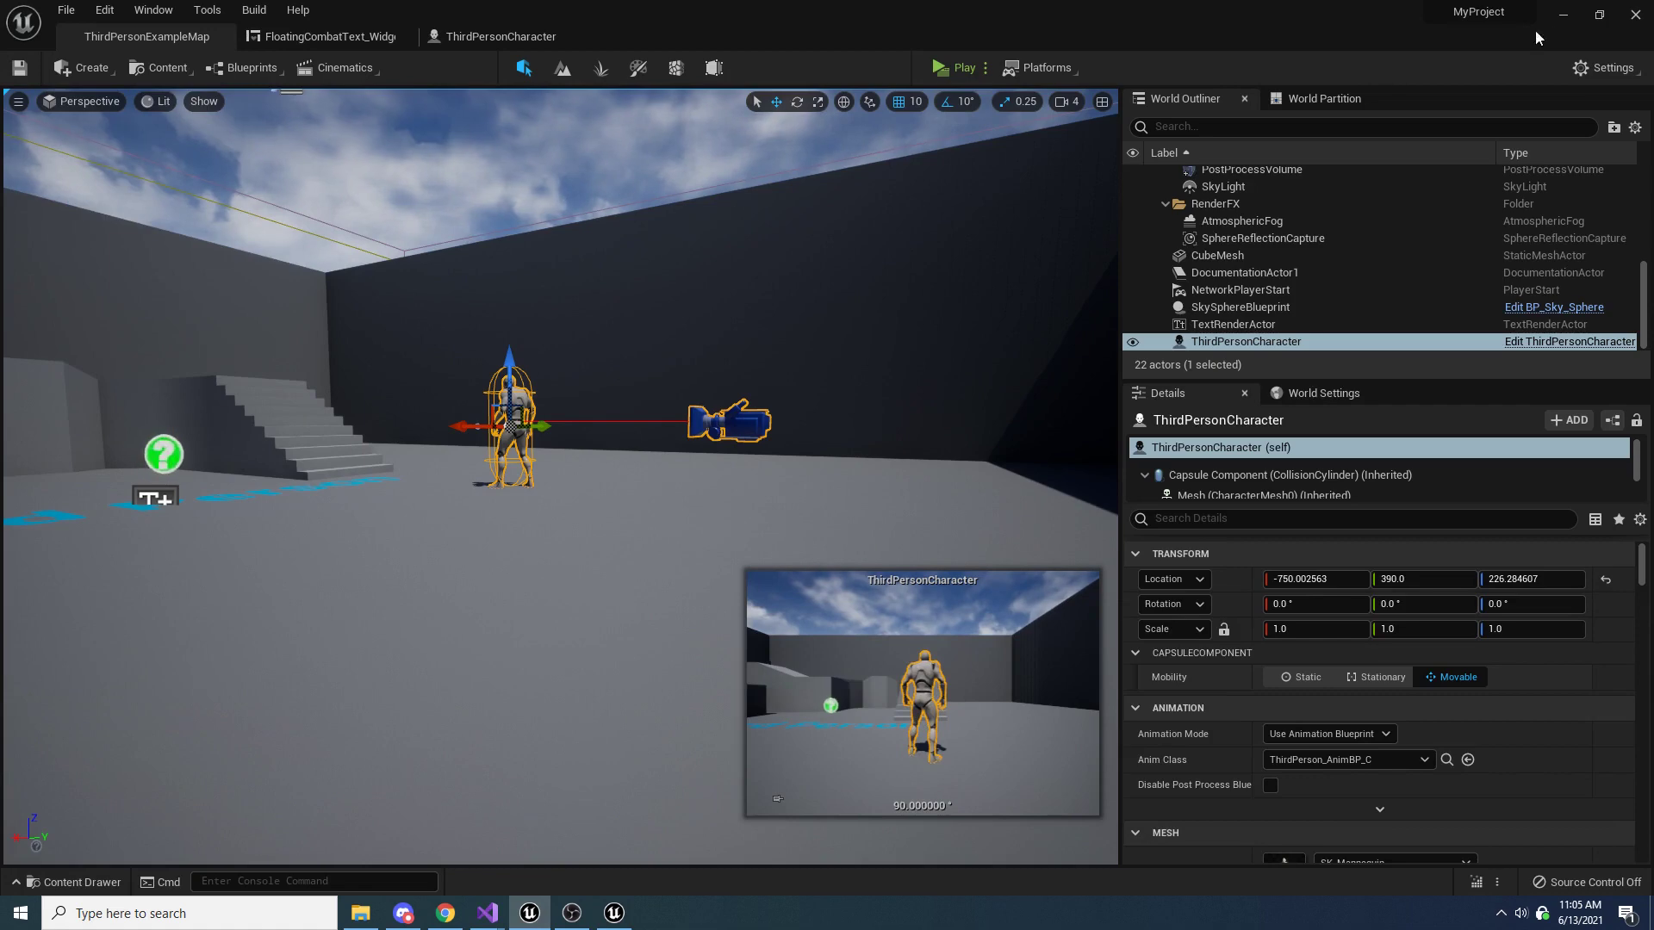
pyautogui.click(1635, 14)
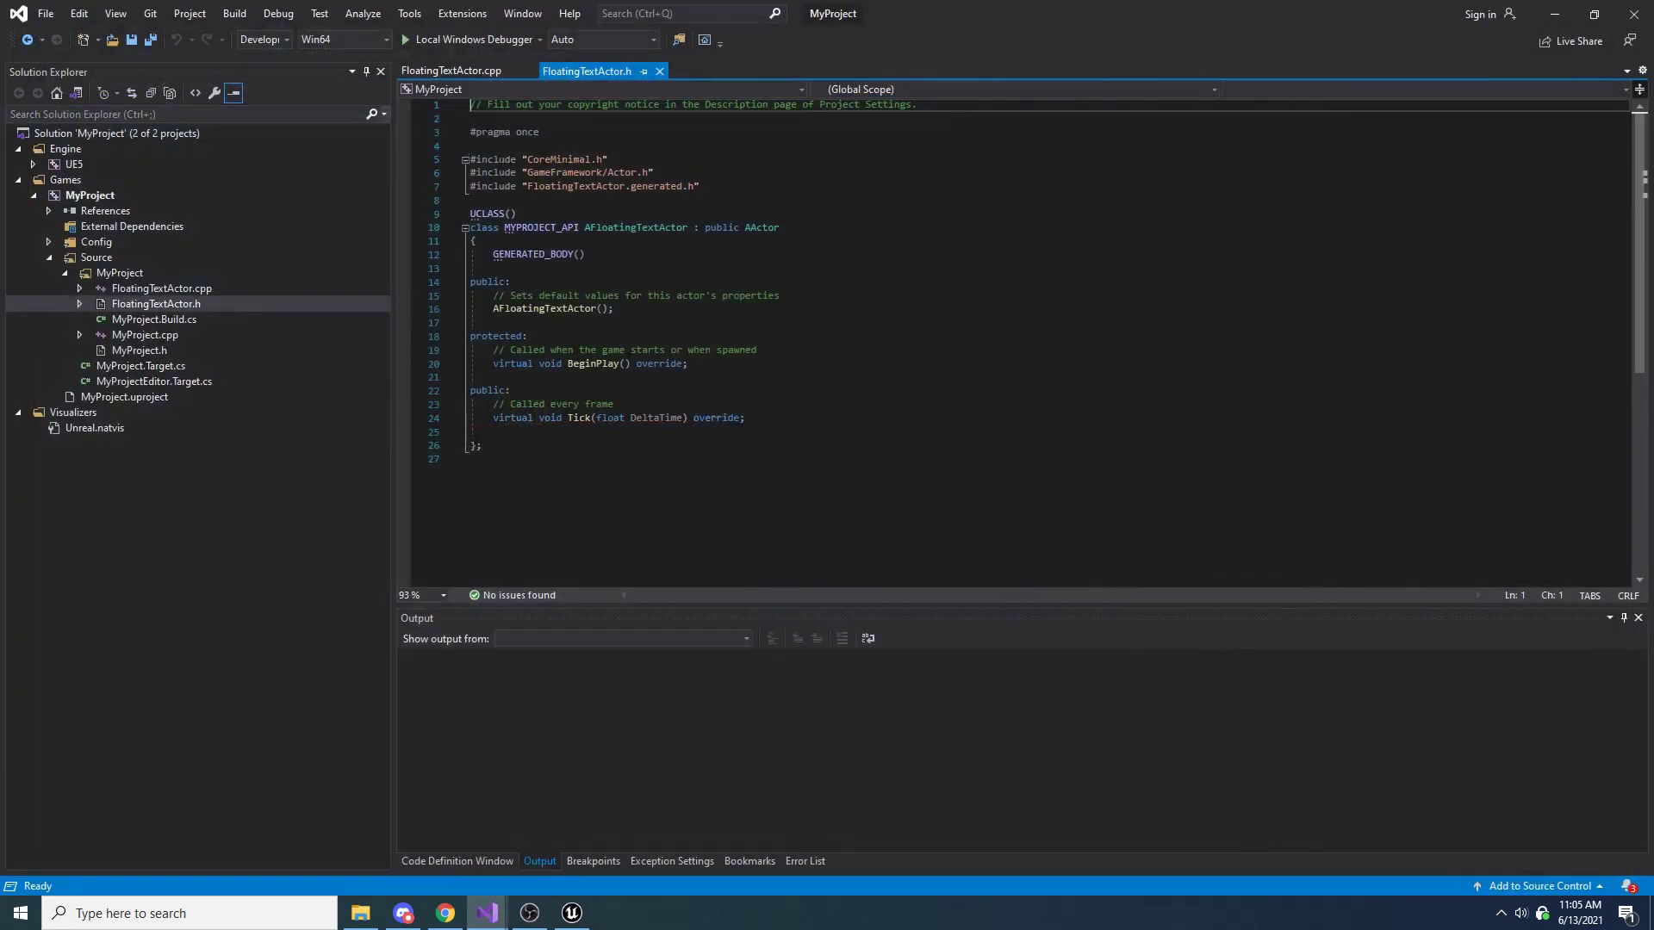
# Set the solution configuration to DebugGame Editor and launch the project with the Local Windows Debugger
pyautogui.click(277, 43)
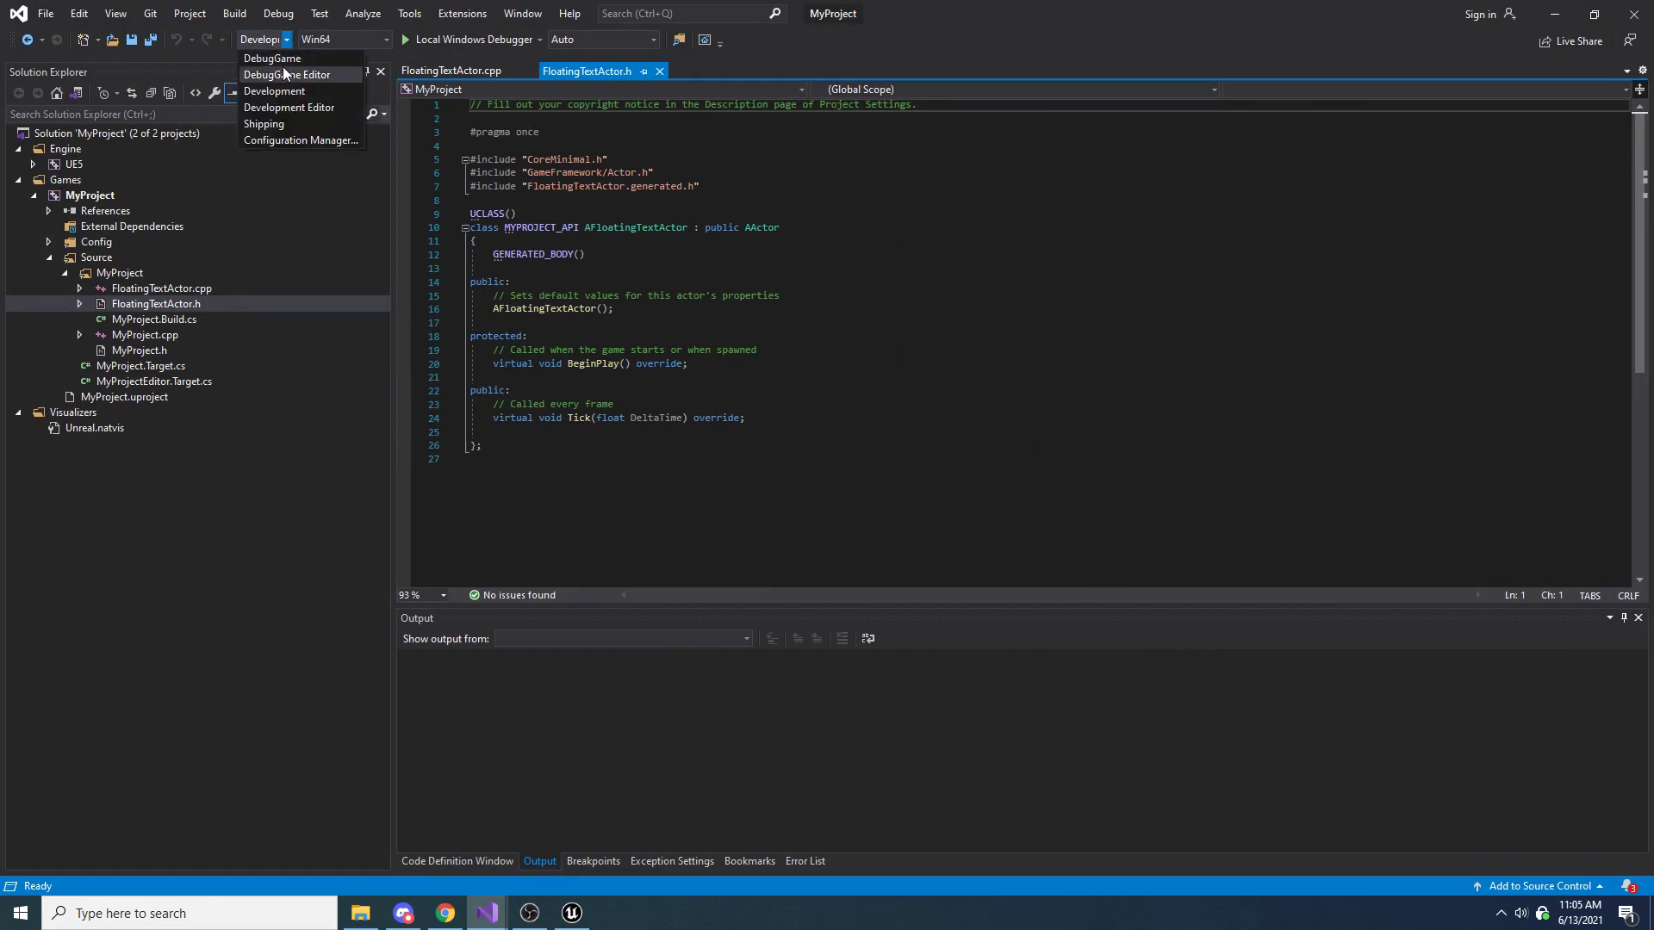
pyautogui.click(316, 74)
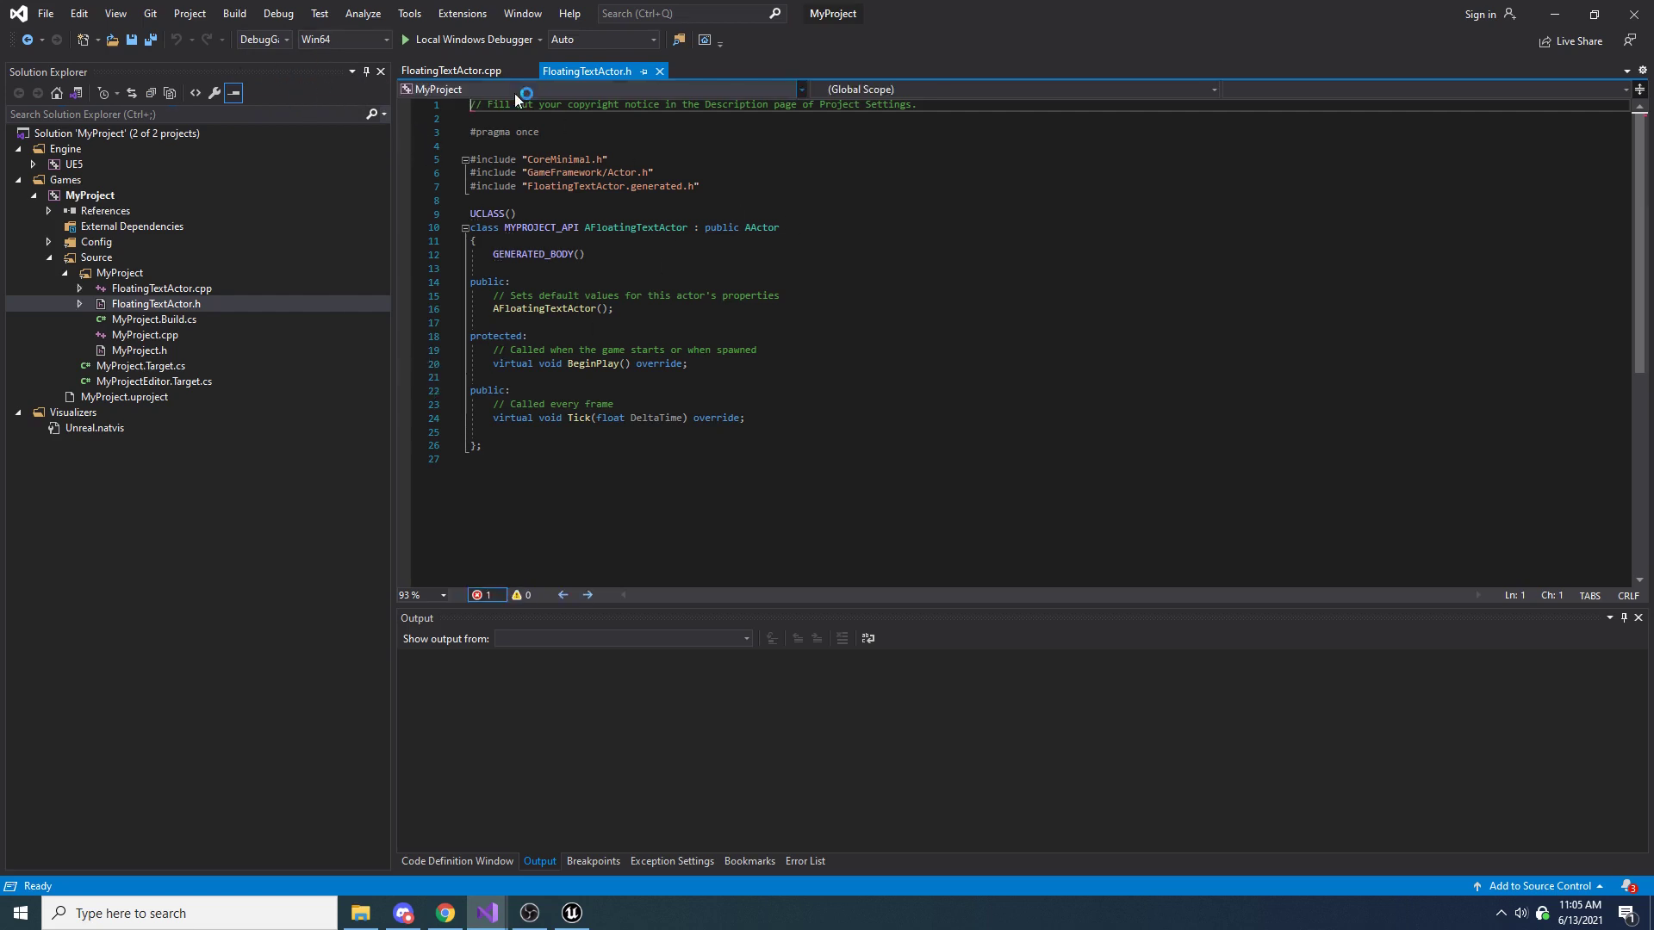
pyautogui.click(469, 71)
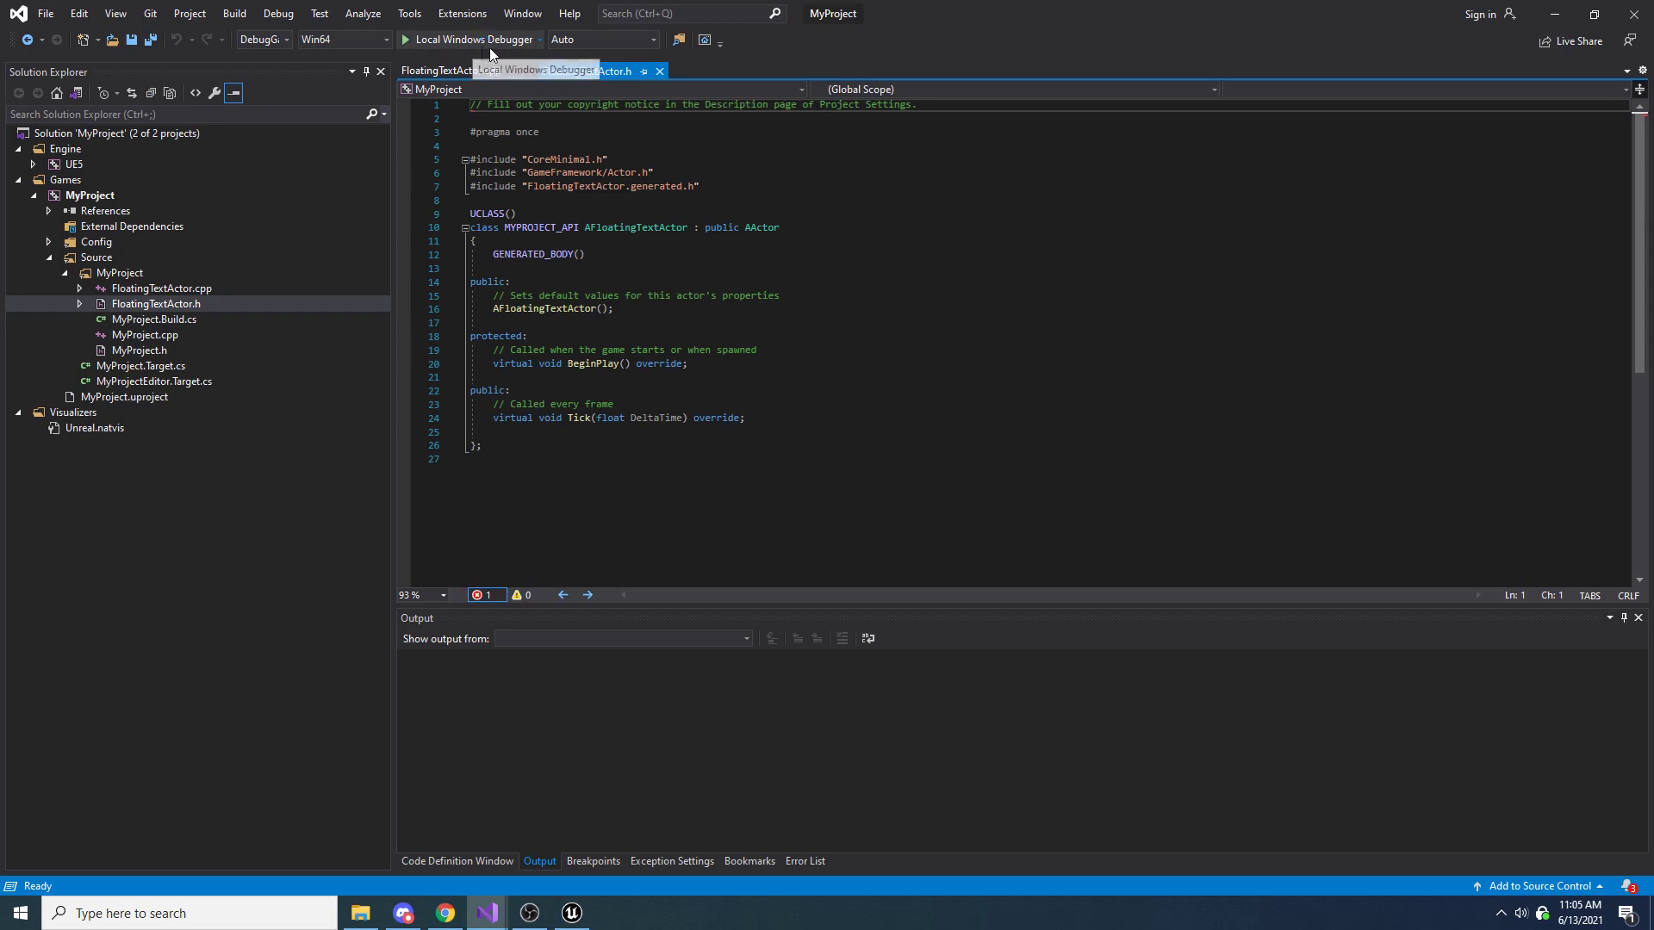
pyautogui.click(496, 49)
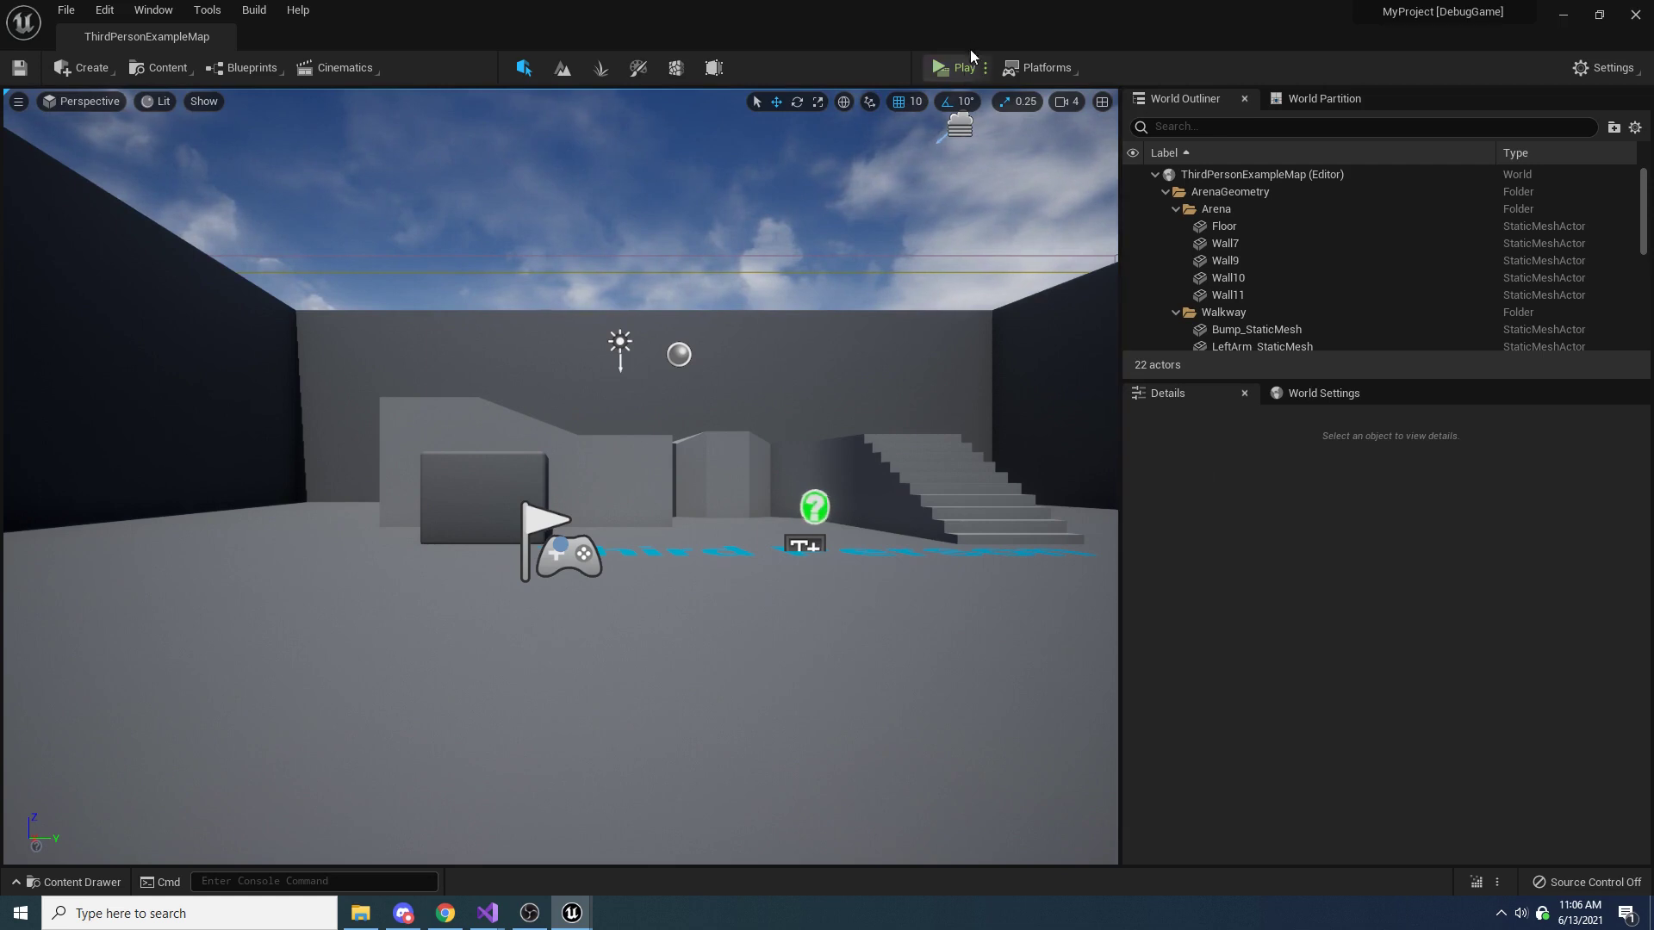
# Play-test the level briefly, stop it, and switch back to the MyProject Visual Studio window to look over FloatingTextActor.h
pyautogui.click(960, 74)
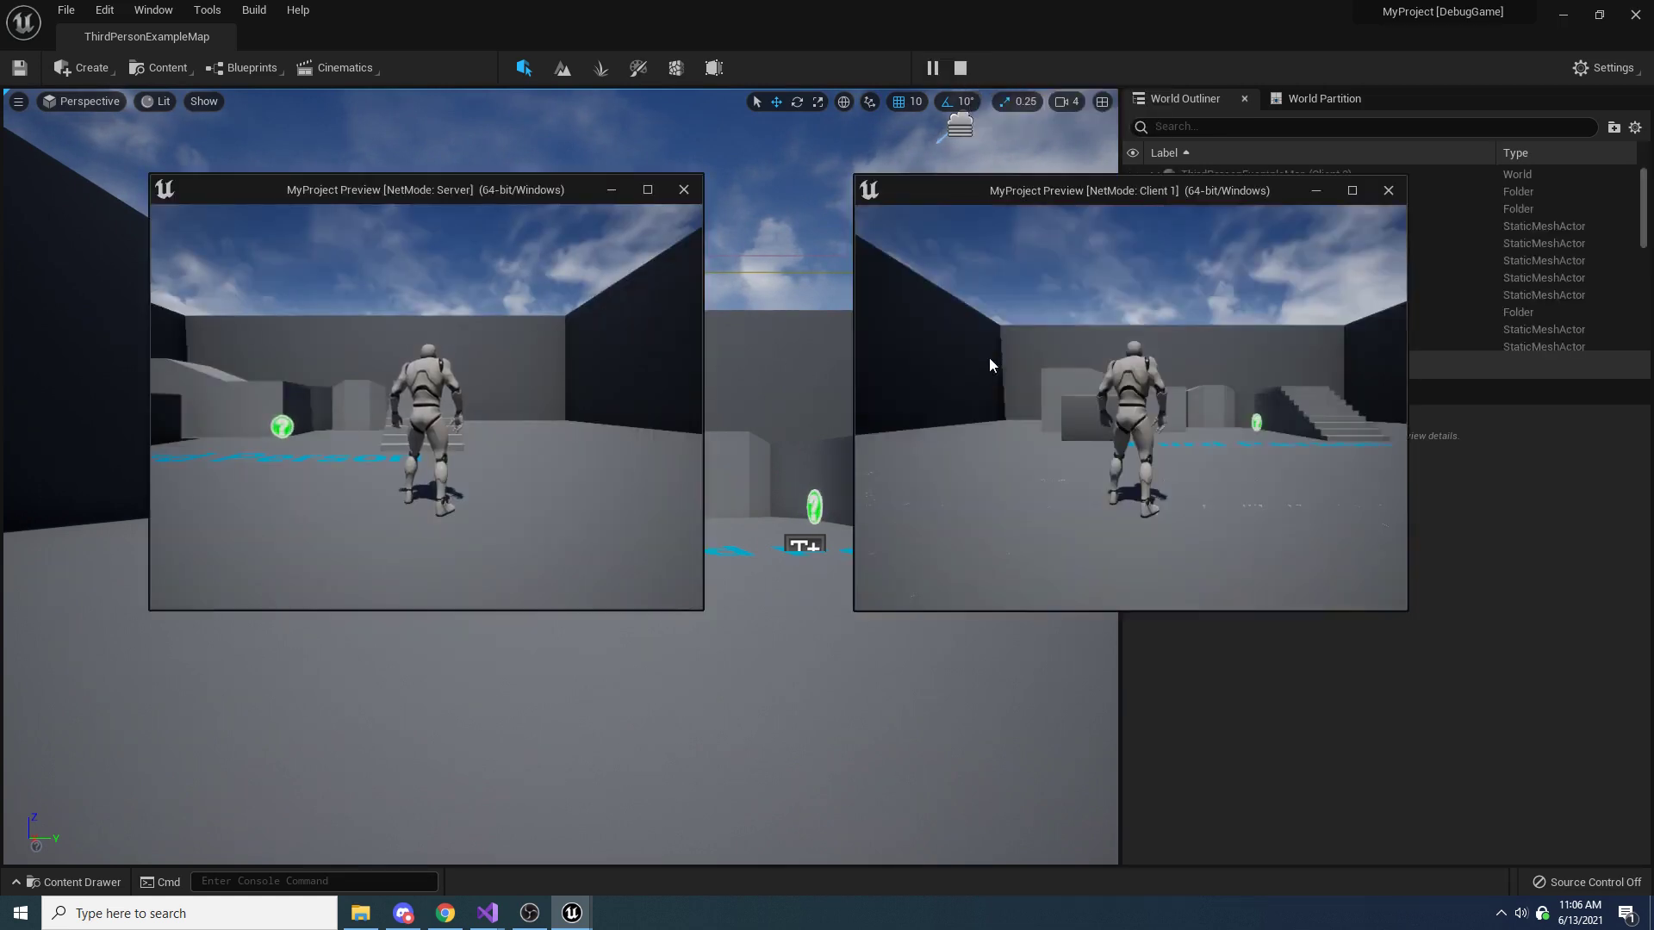
pyautogui.press('Escape')
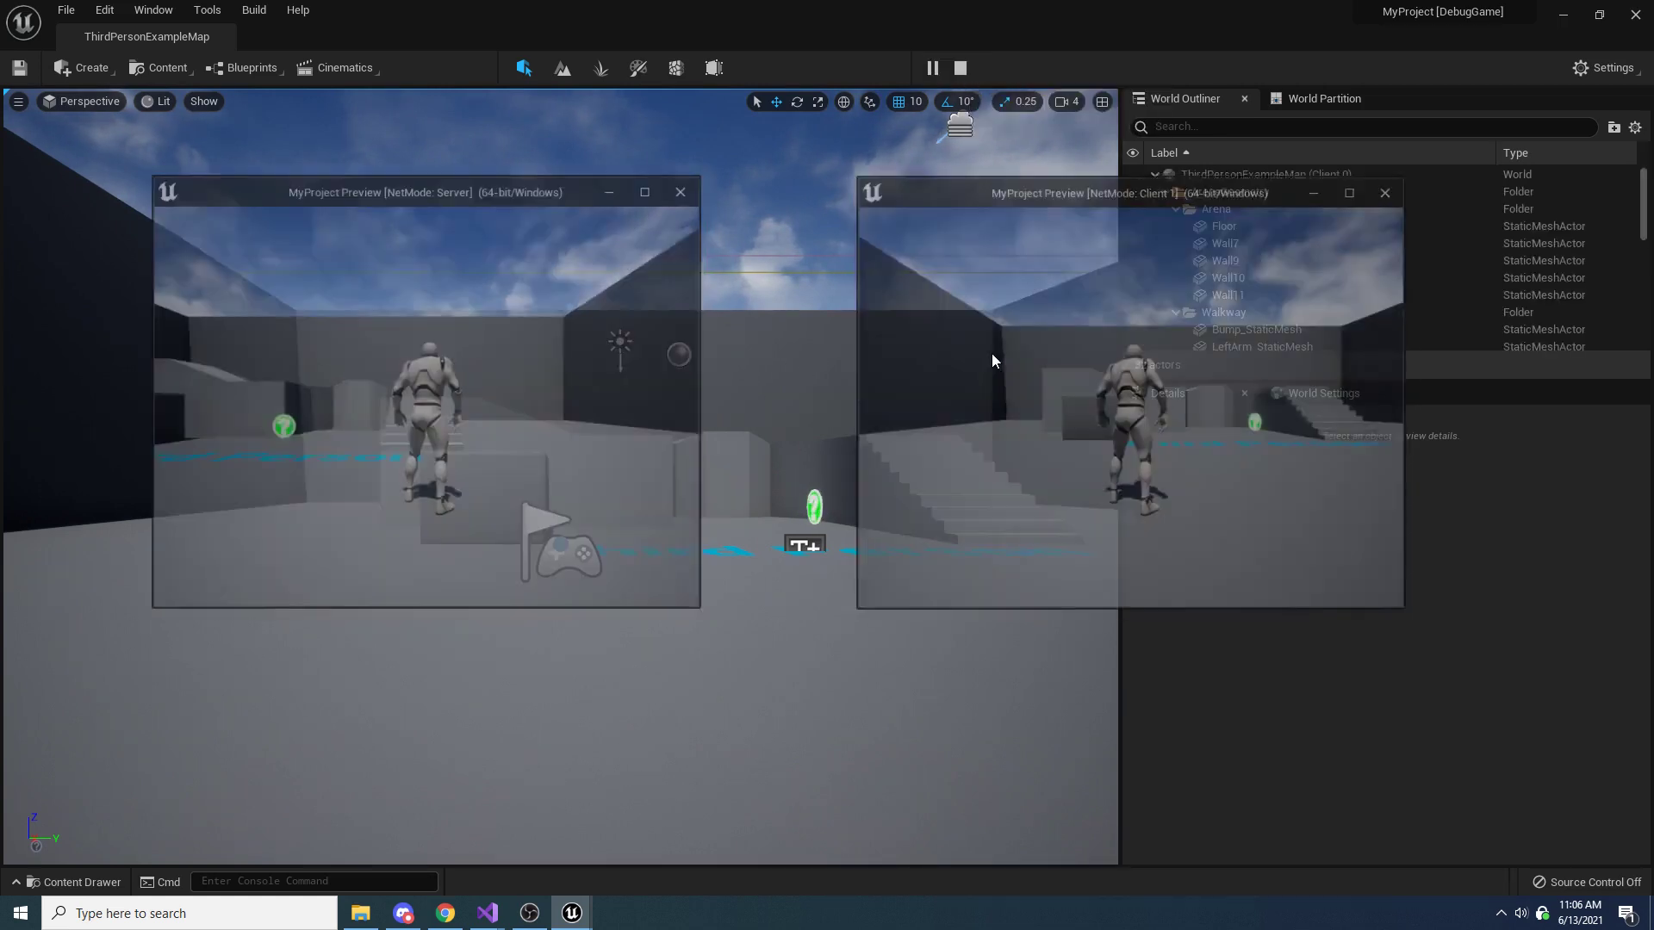
pyautogui.moveTo(486, 912)
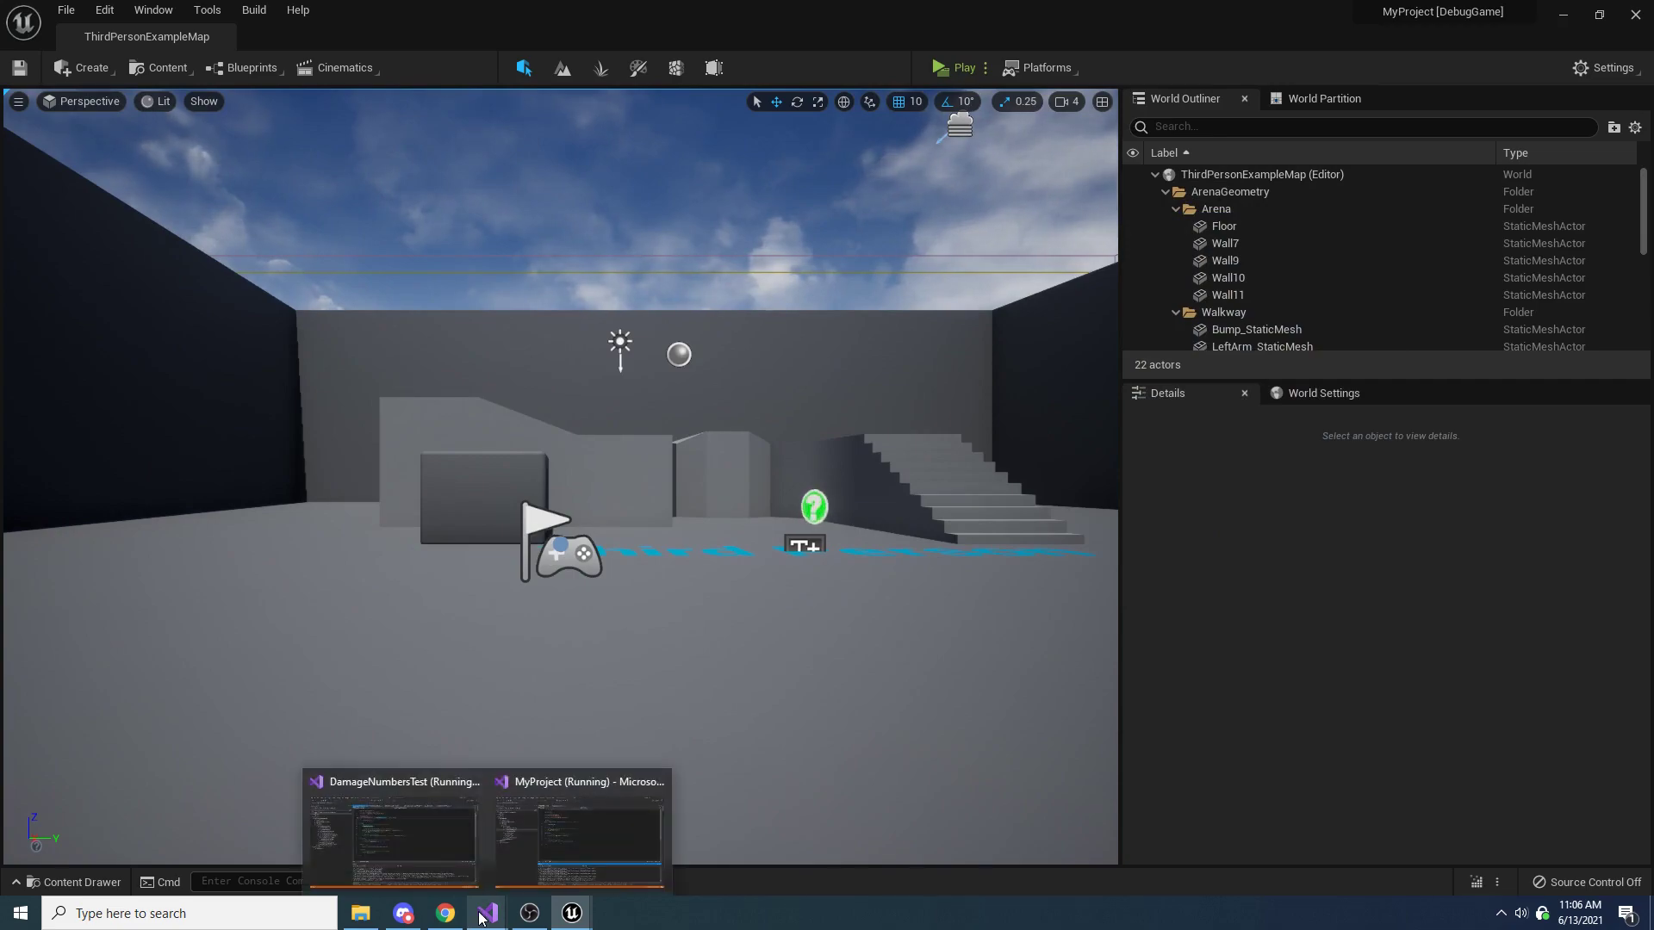
pyautogui.click(602, 816)
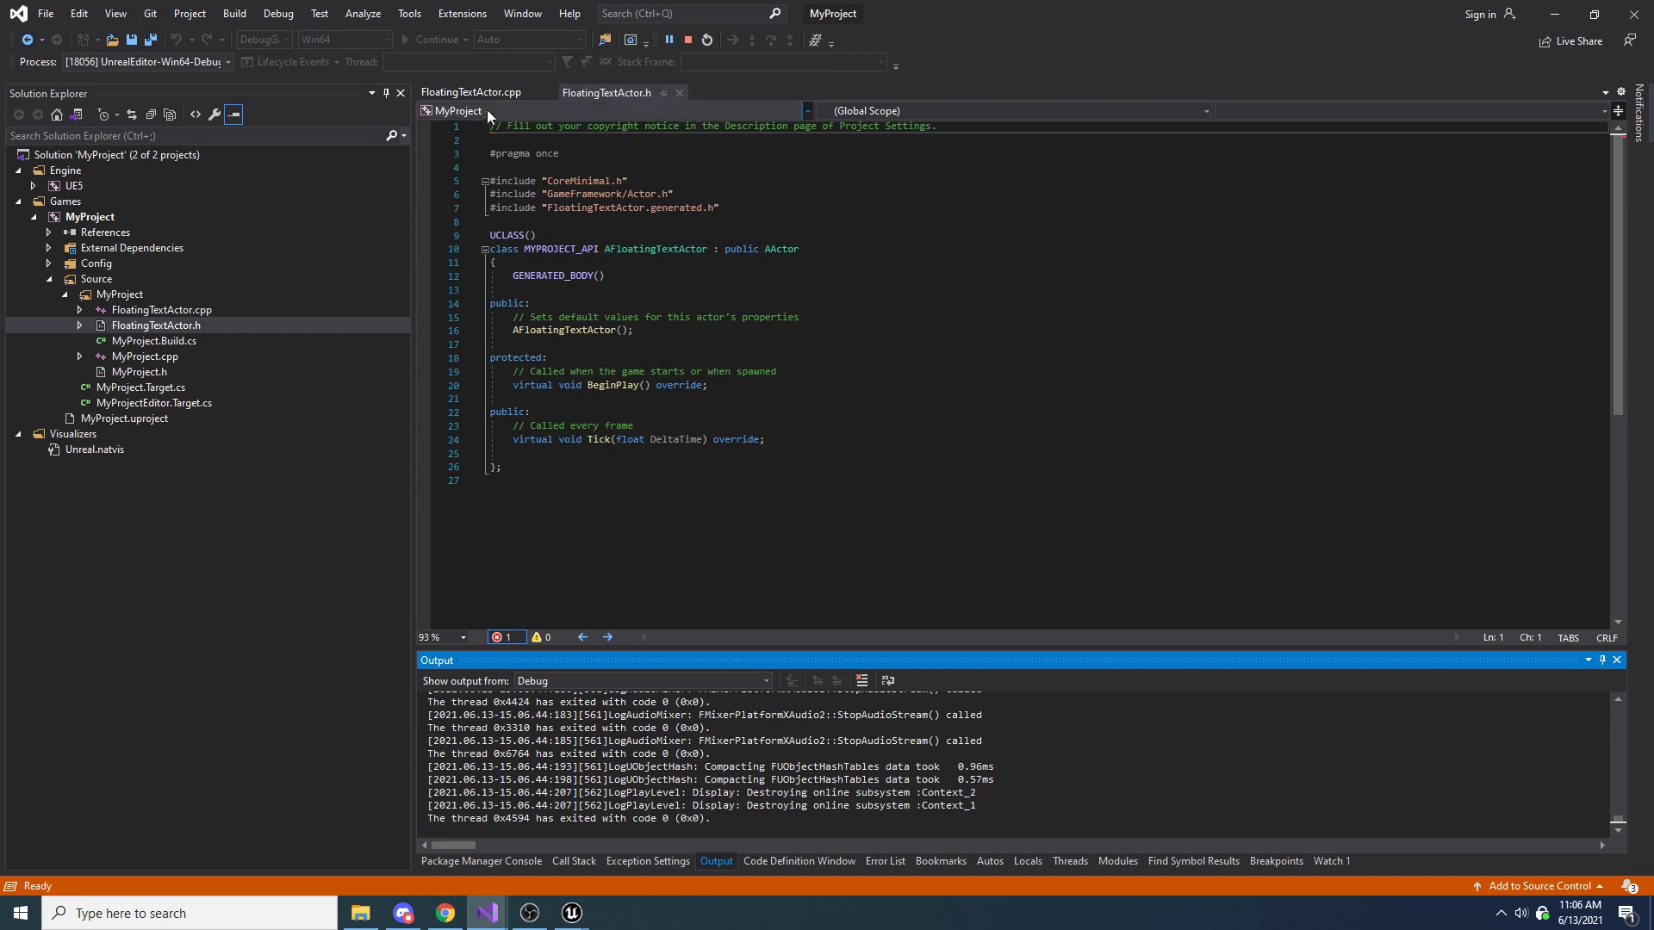
pyautogui.moveTo(508, 467); pyautogui.dragTo(547, 193)
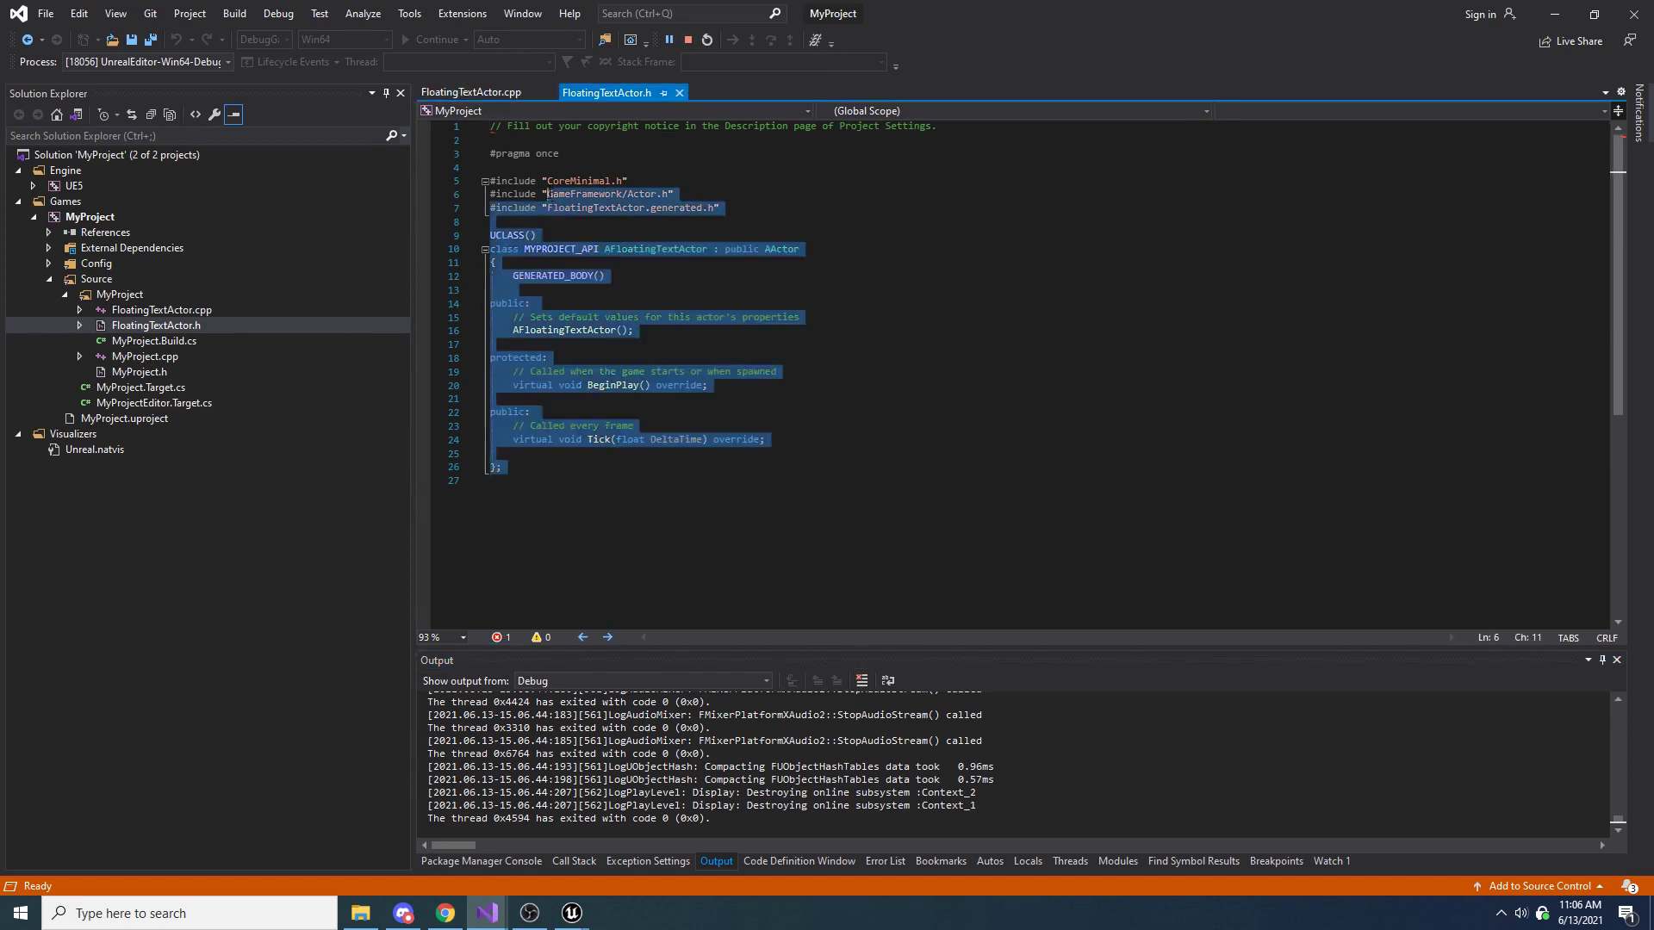
pyautogui.click(625, 303)
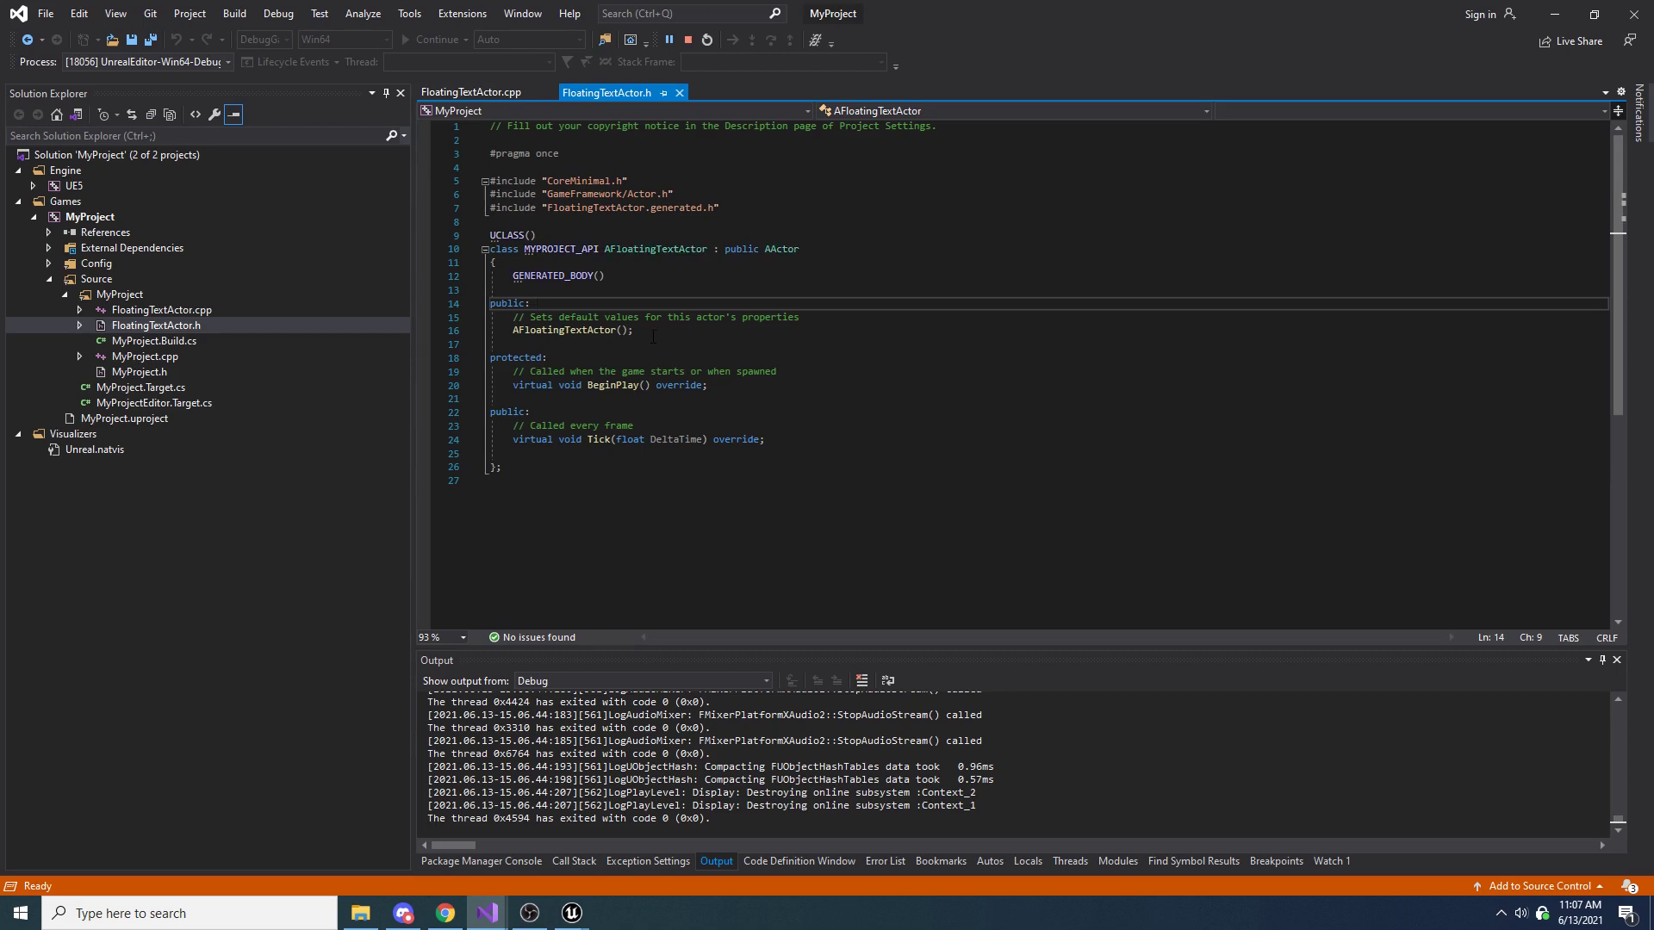
# Add UFUNCTION(BlueprintImplementableEvent, Category = "FloatingTextActor") below the constructor declaration in FloatingTextActor.h
pyautogui.click(639, 343)
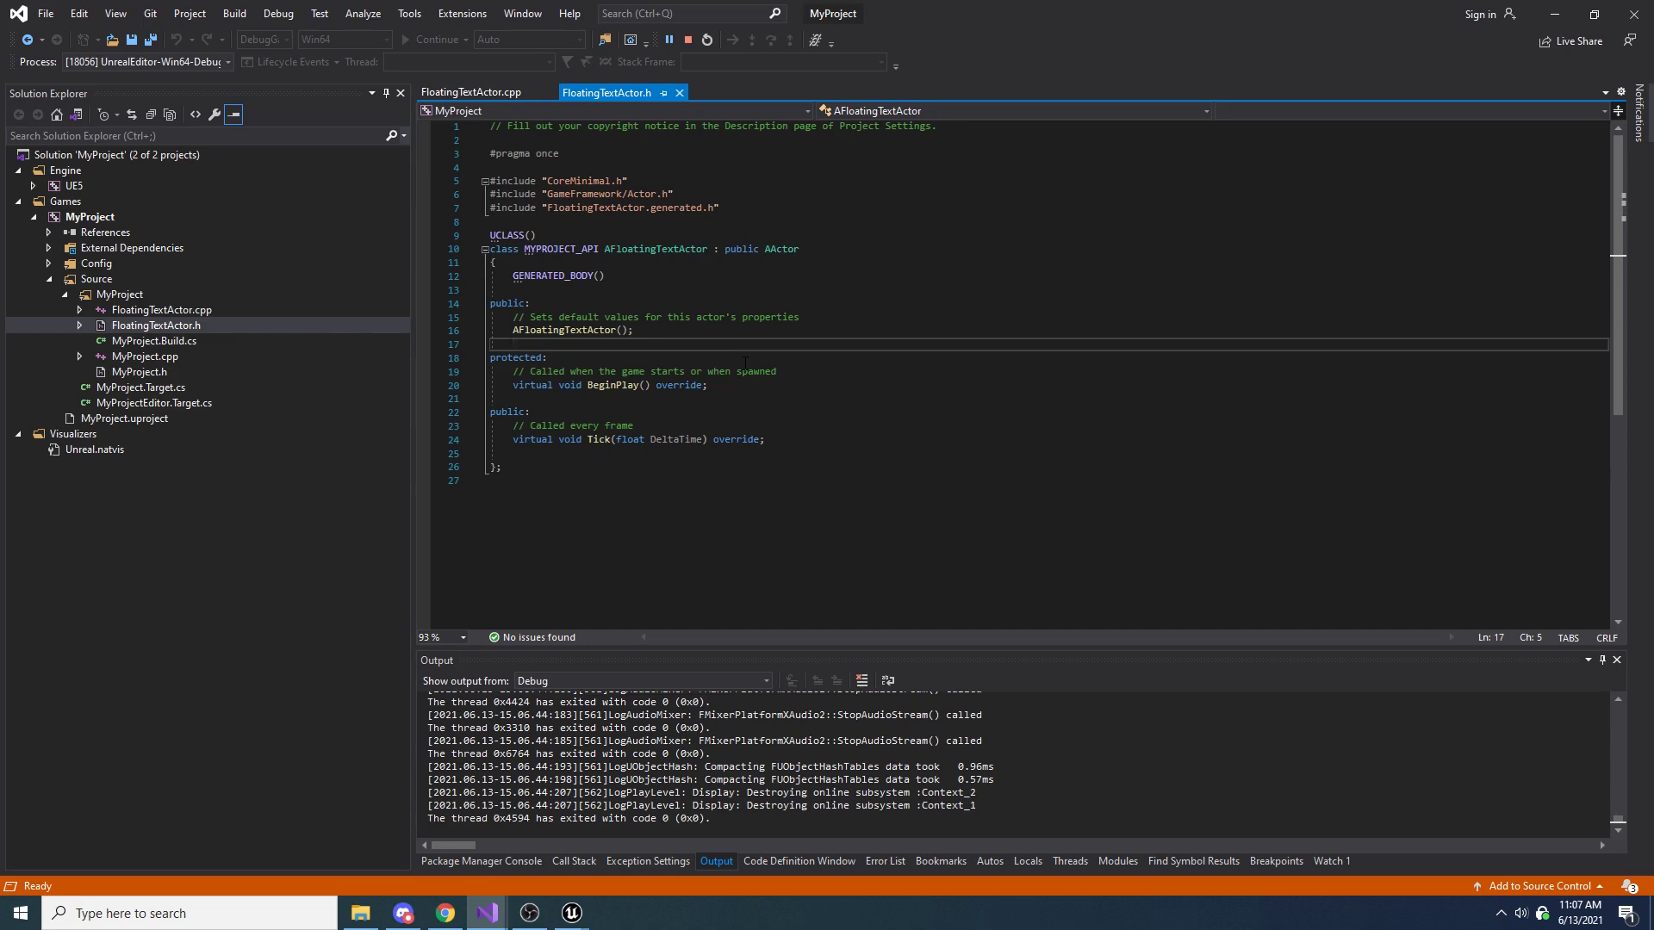
pyautogui.press('Return')
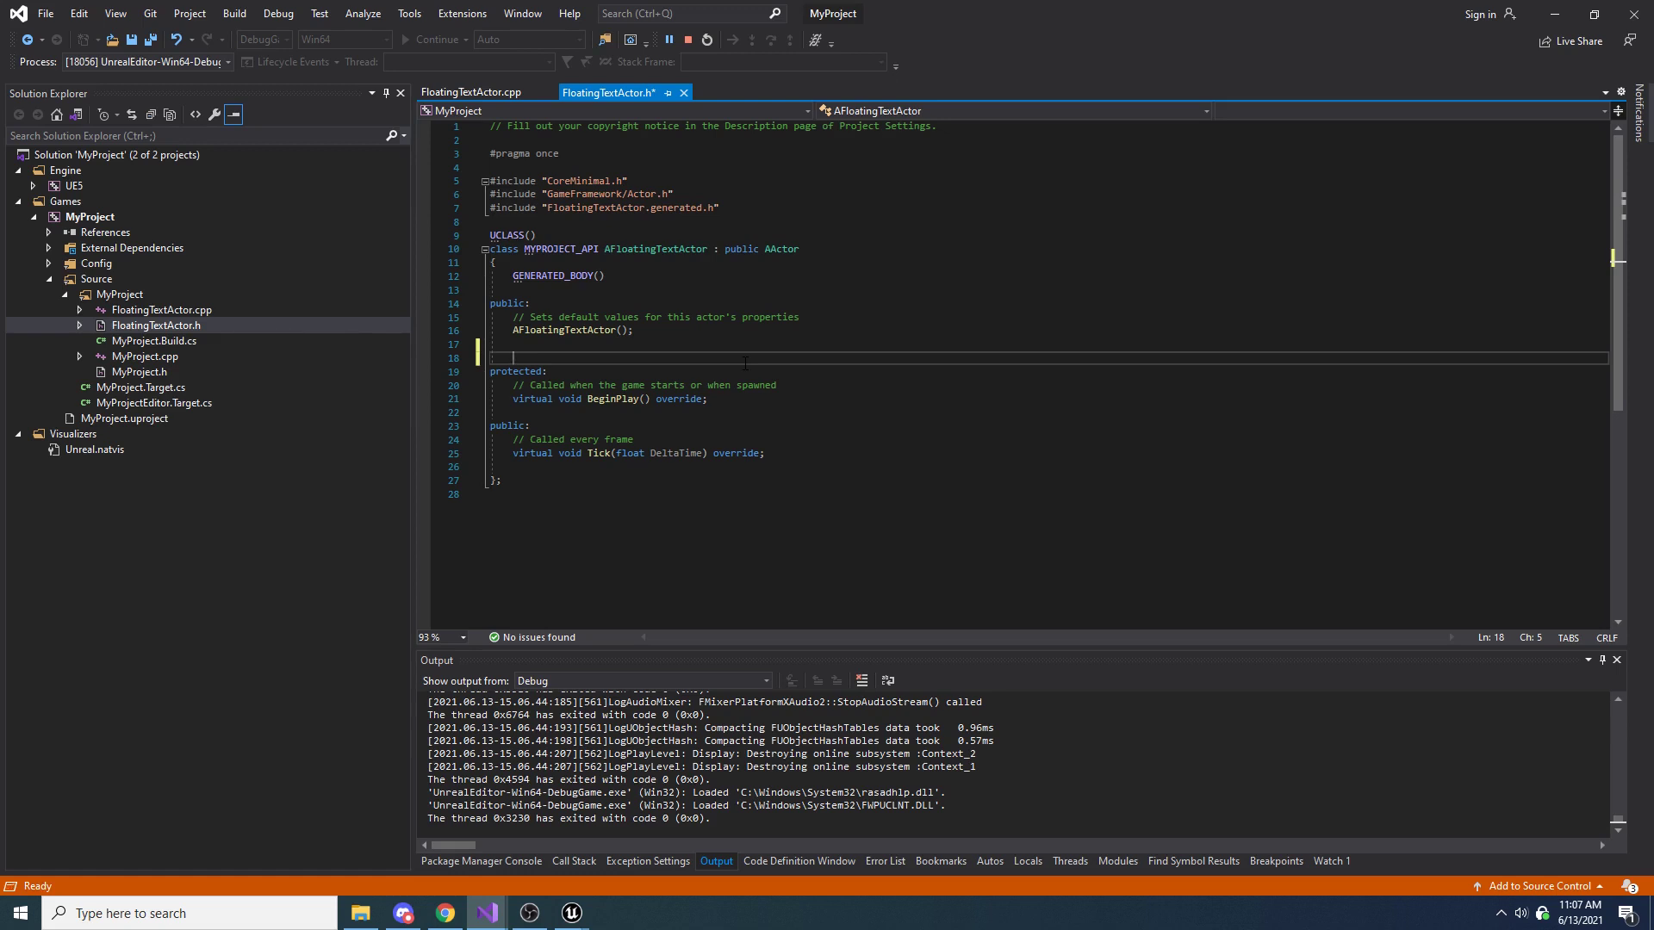
pyautogui.write('UFUNCTION(')
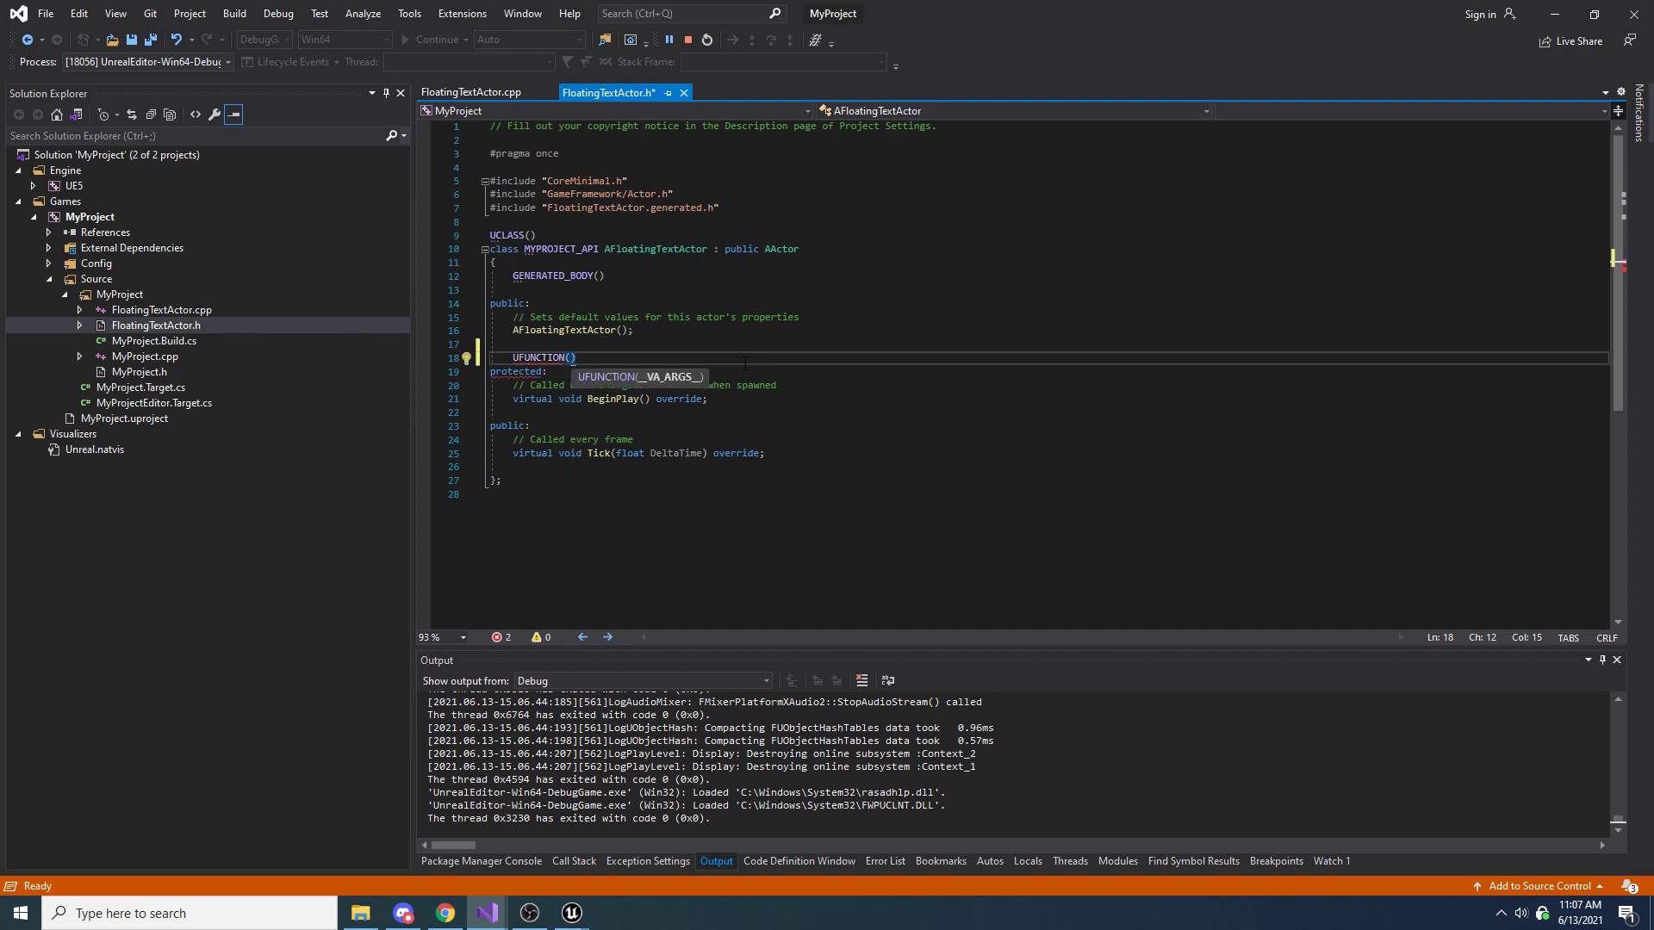
pyautogui.write('Blueprint')
pyautogui.write('ImplementableEv')
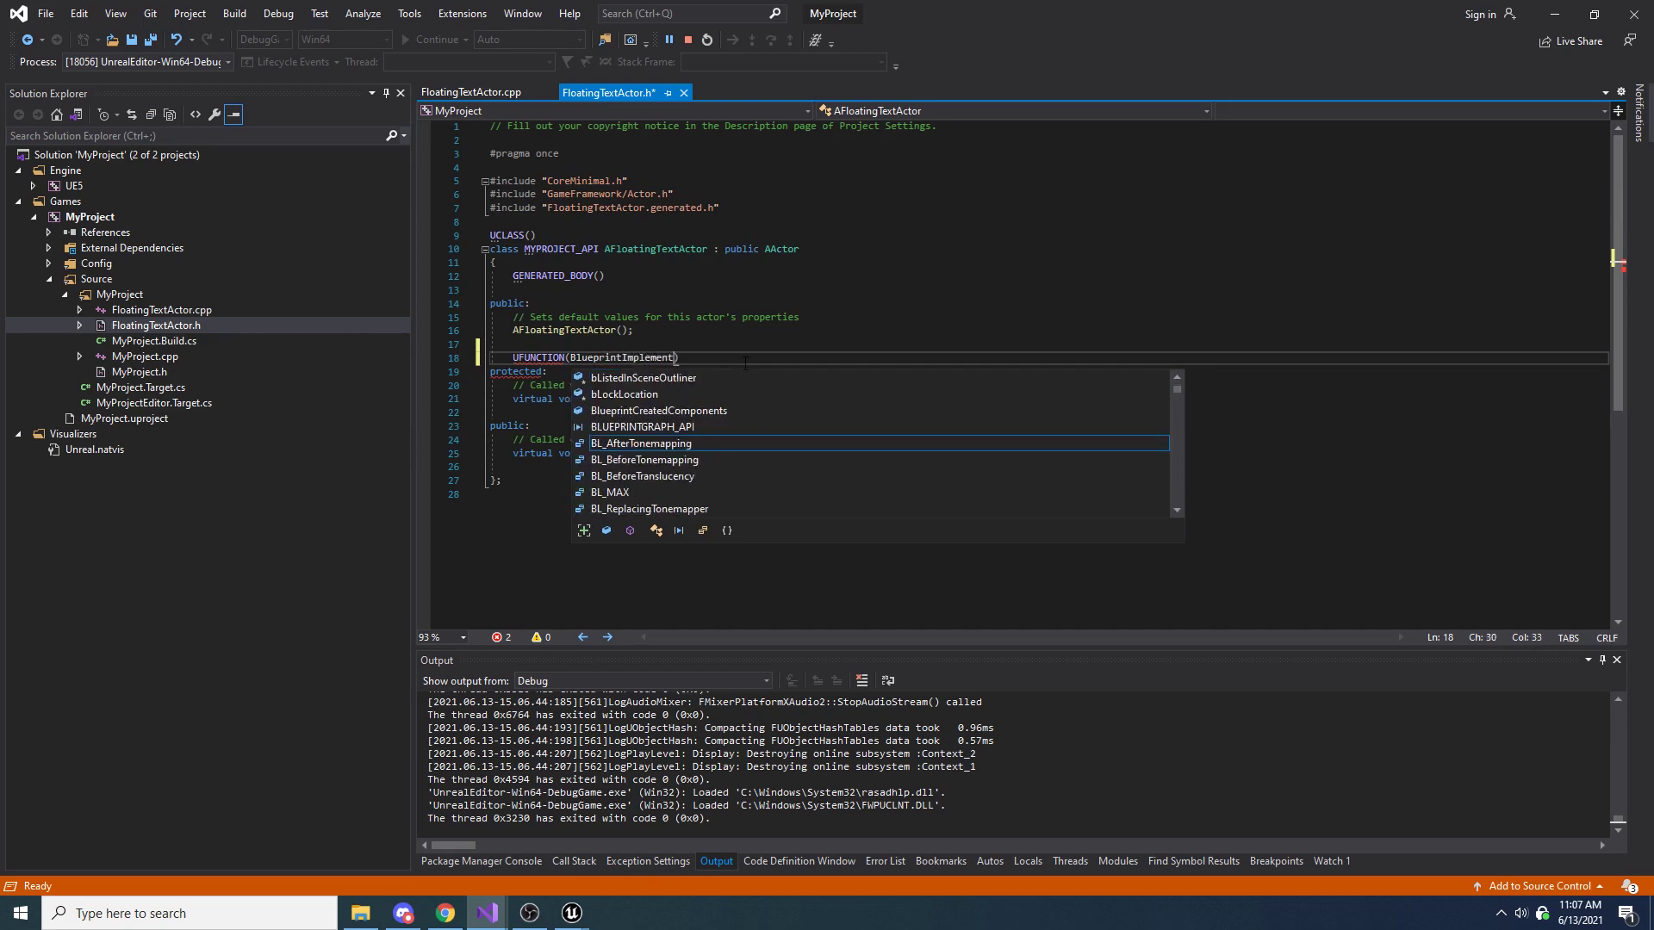
pyautogui.write('ent, Categor')
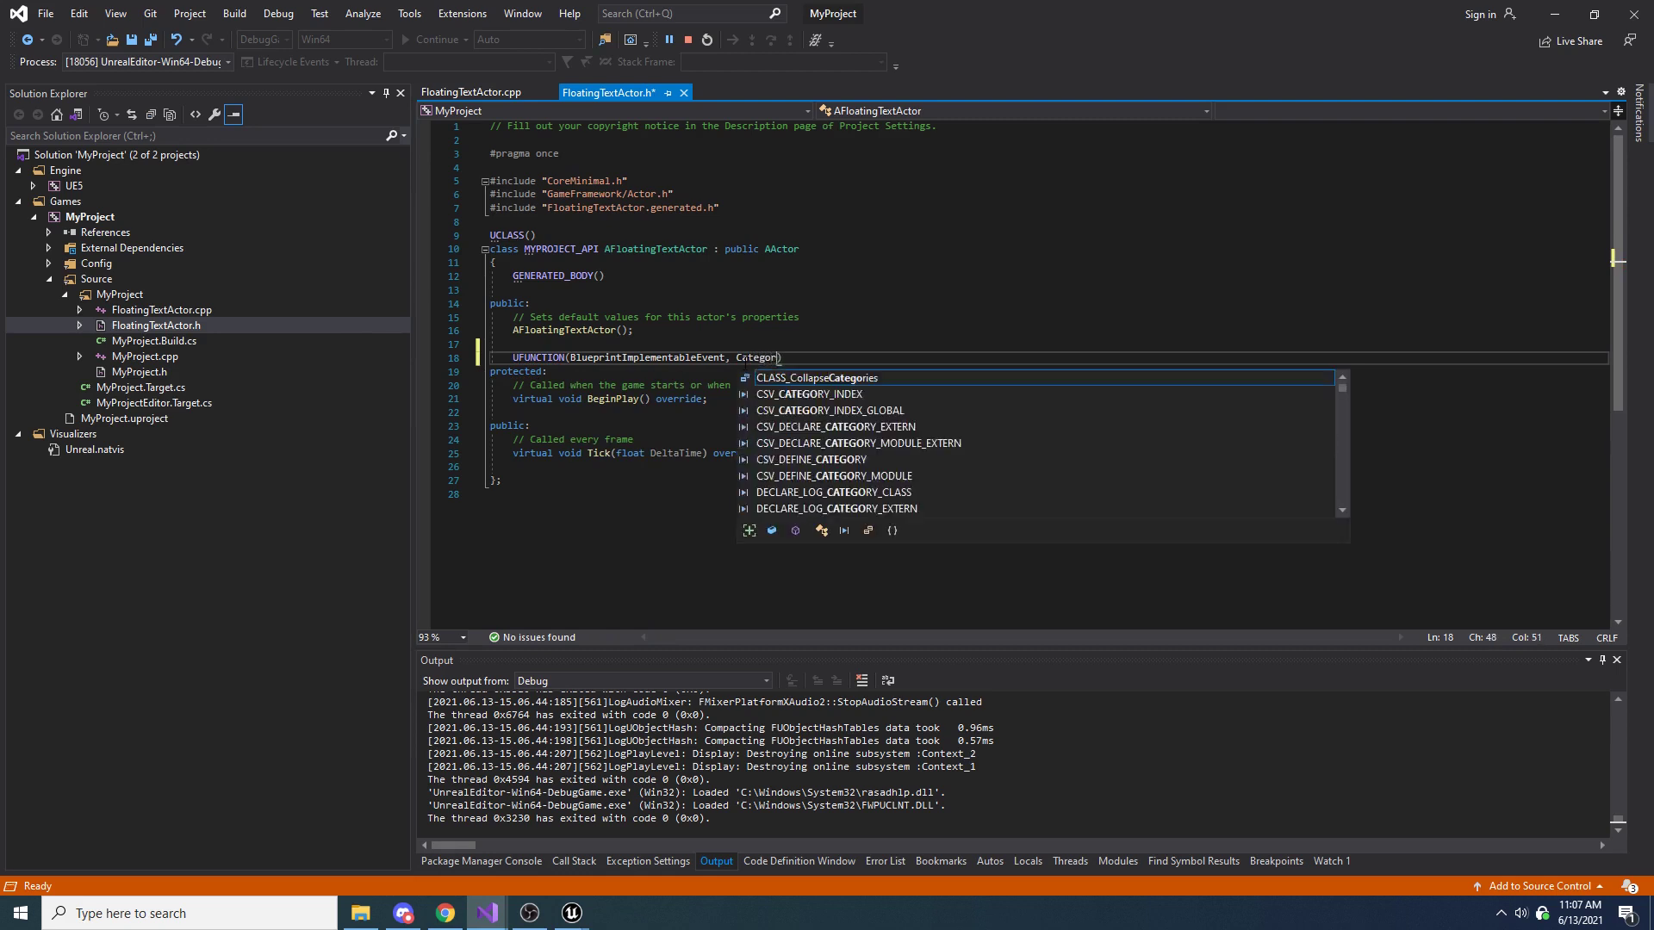
pyautogui.write('y = "')
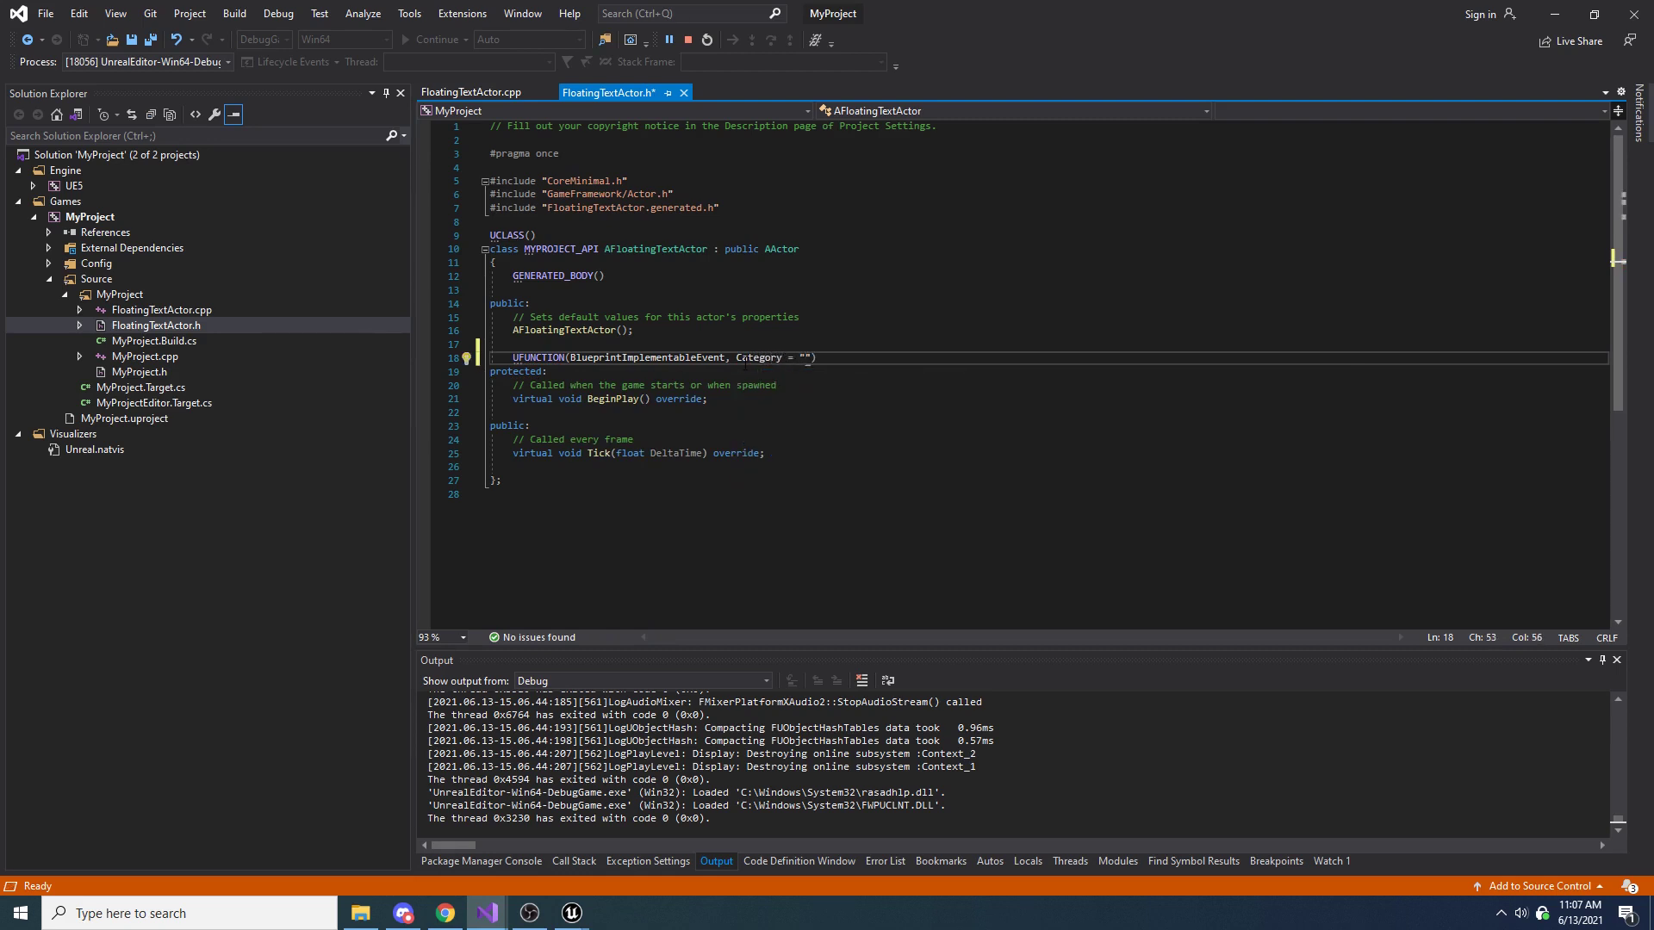
pyautogui.write('FloatingTextActor')
# Insert the comment "// Initializes the actor with required starting information" above the UFUNCTION line
pyautogui.press('Up')
pyautogui.press('Return')
pyautogui.write('// ')
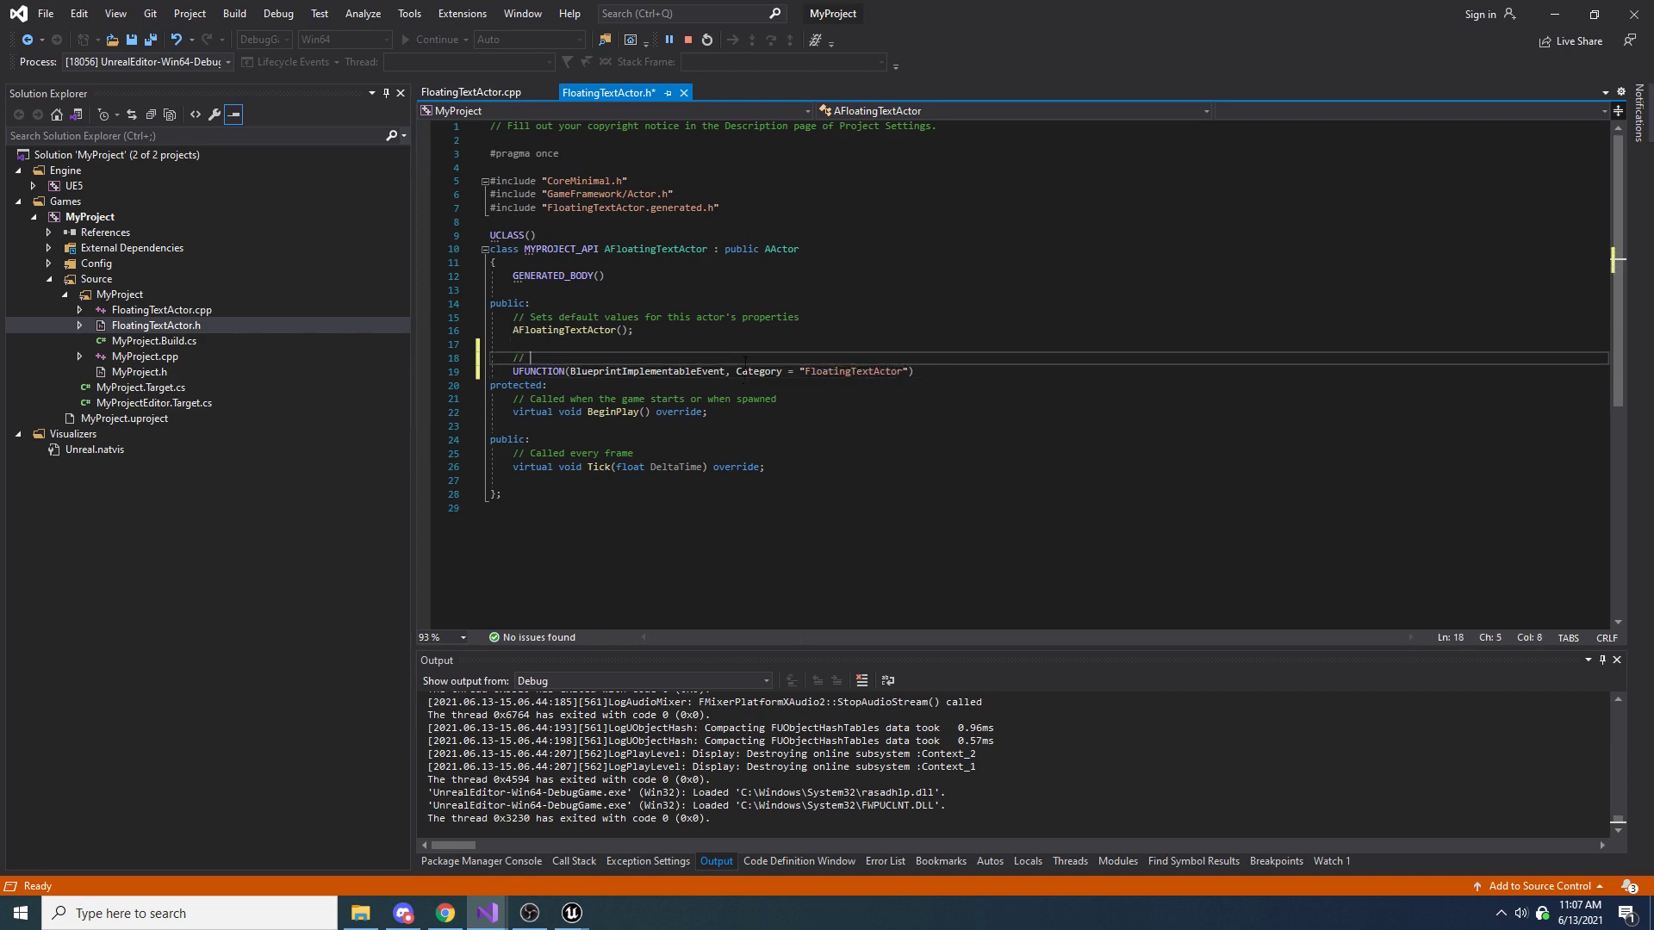
pyautogui.write('Initializes the actor with re')
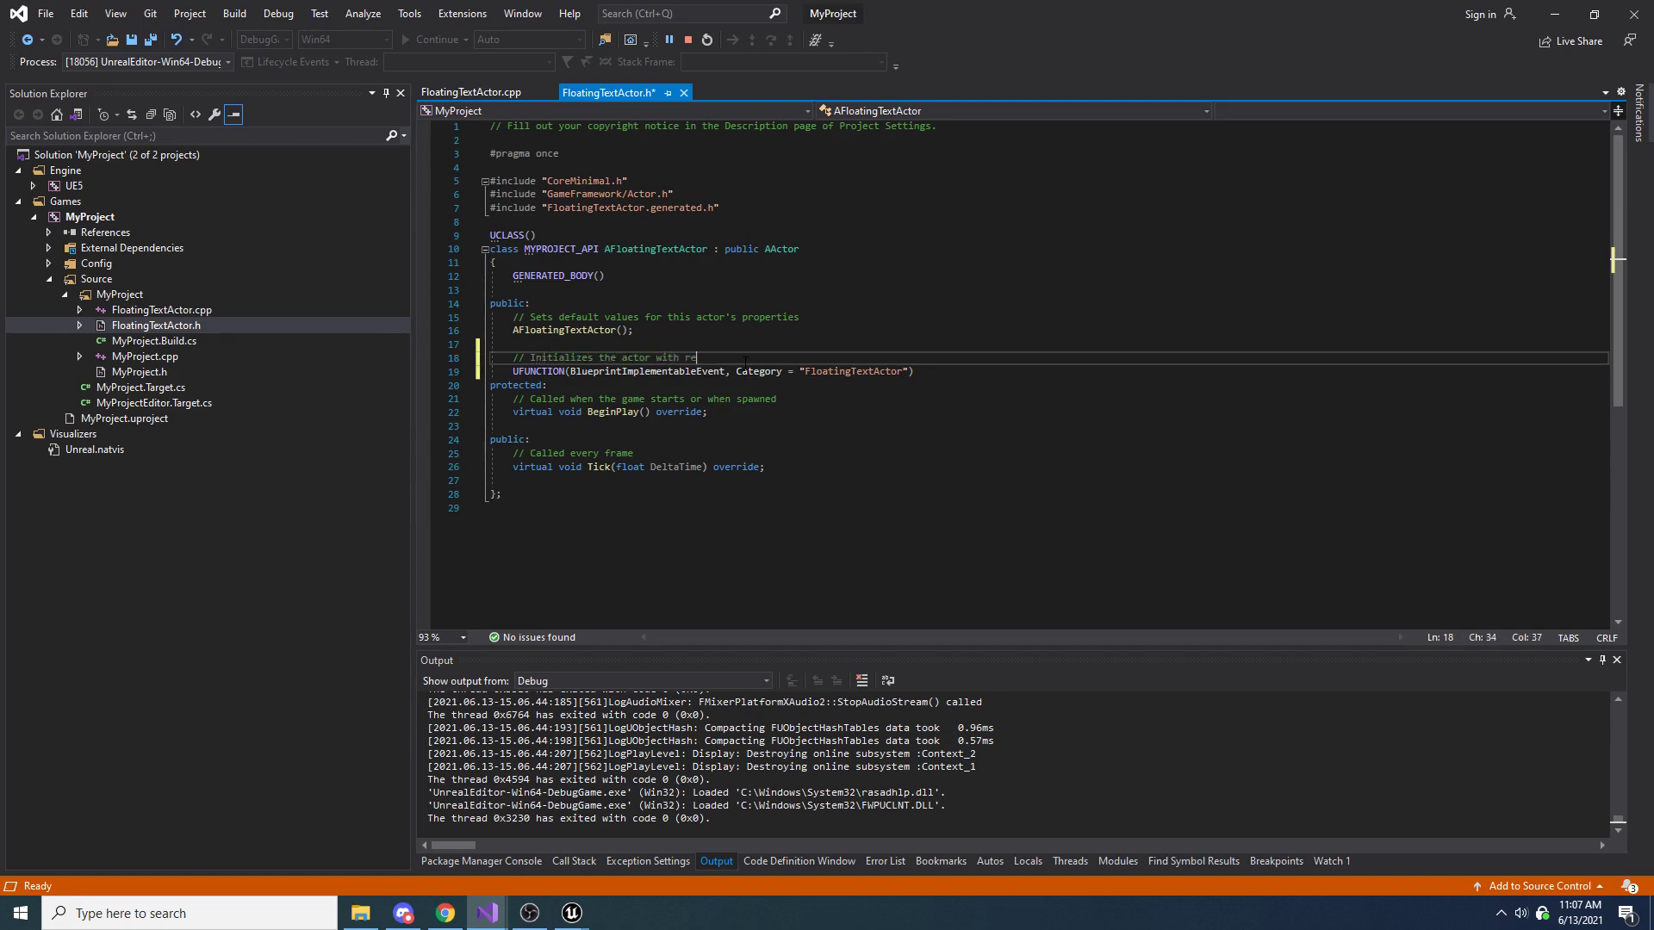
pyautogui.write('quired starting information')
# Declare void Initialize(const FText& text); under the UFUNCTION line, with a blank line before the protected section
pyautogui.press('Down')
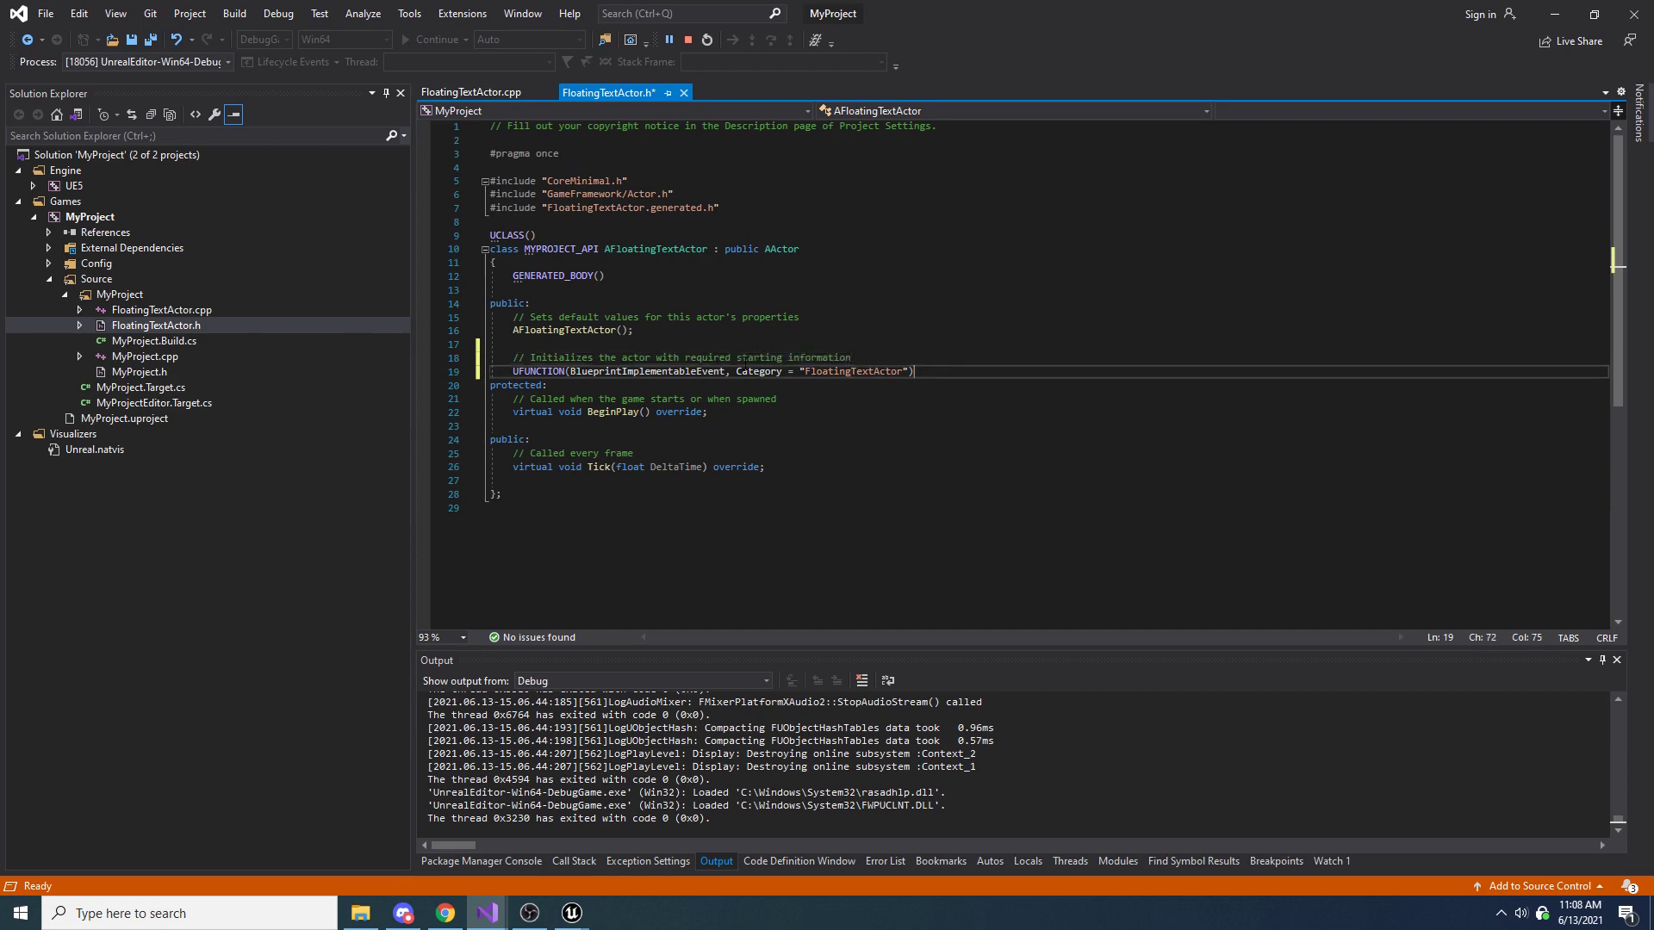
pyautogui.press('Return')
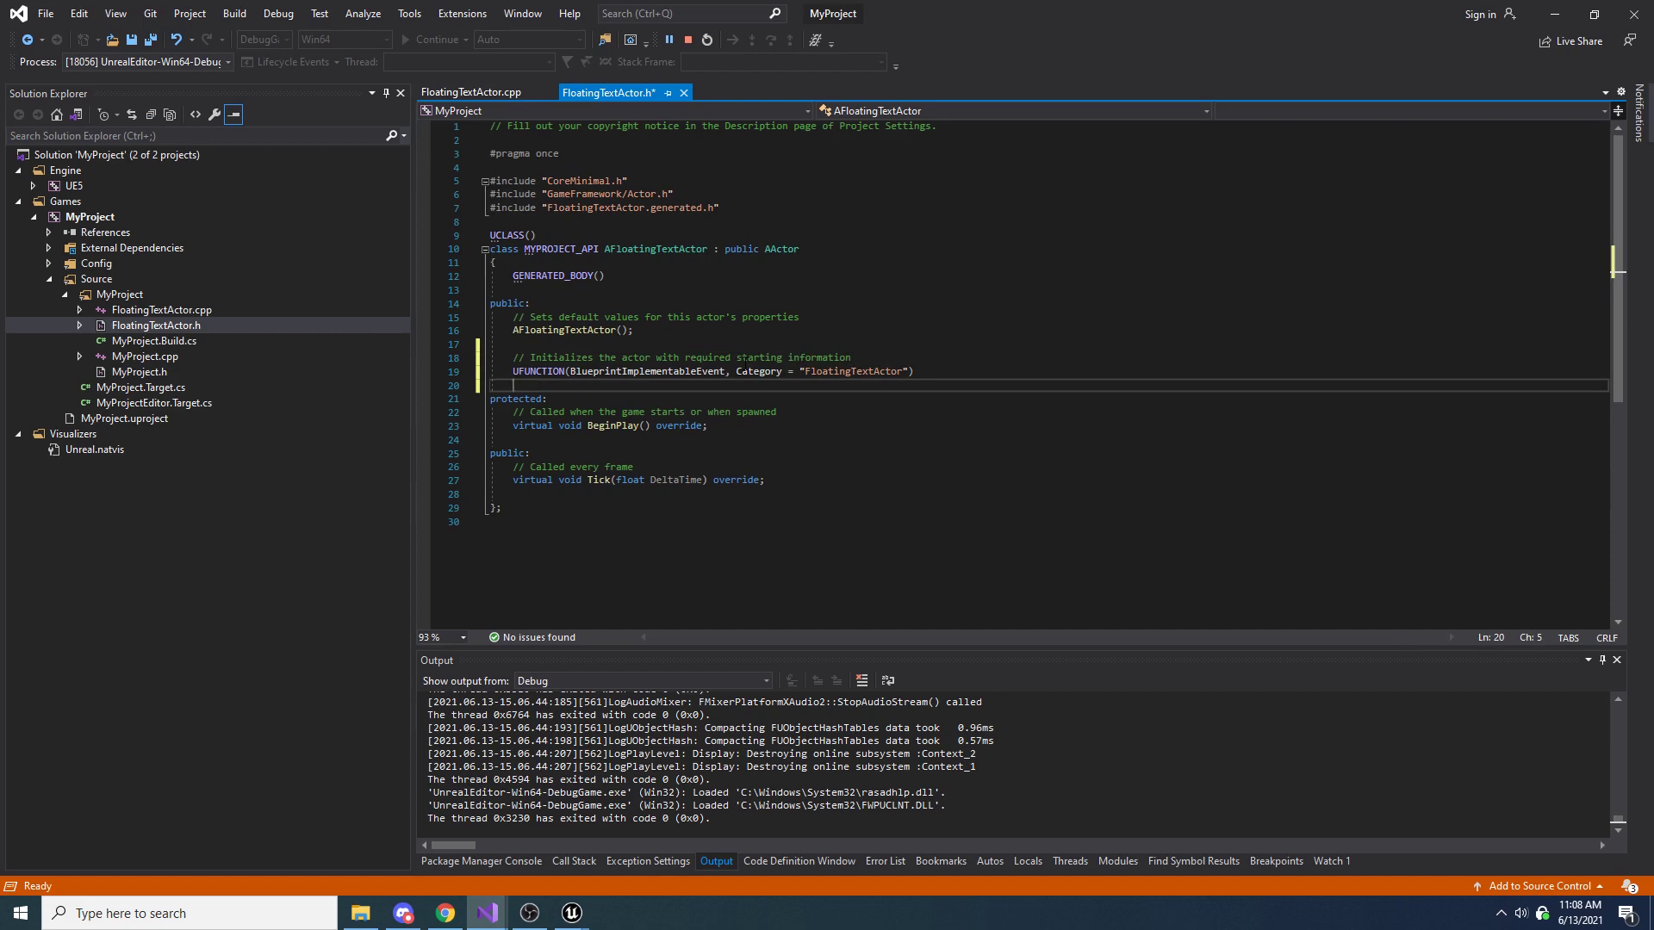
pyautogui.write('void Initialize(')
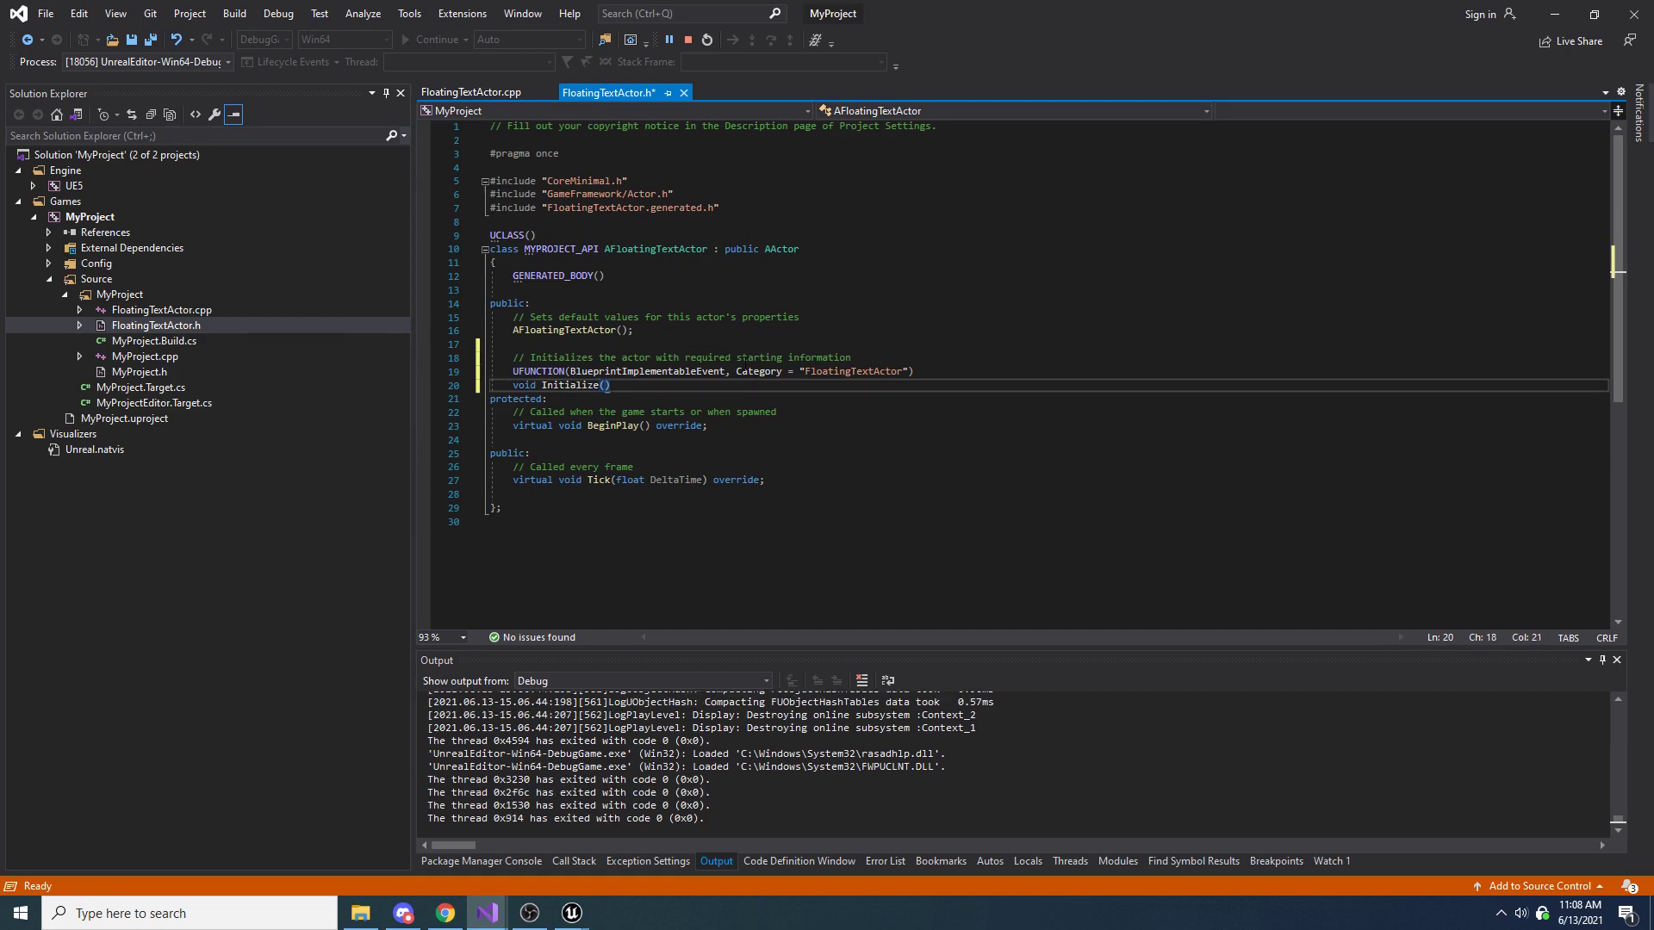
pyautogui.write('const FTE')
pyautogui.press('BackSpace')
pyautogui.write('ext& text);')
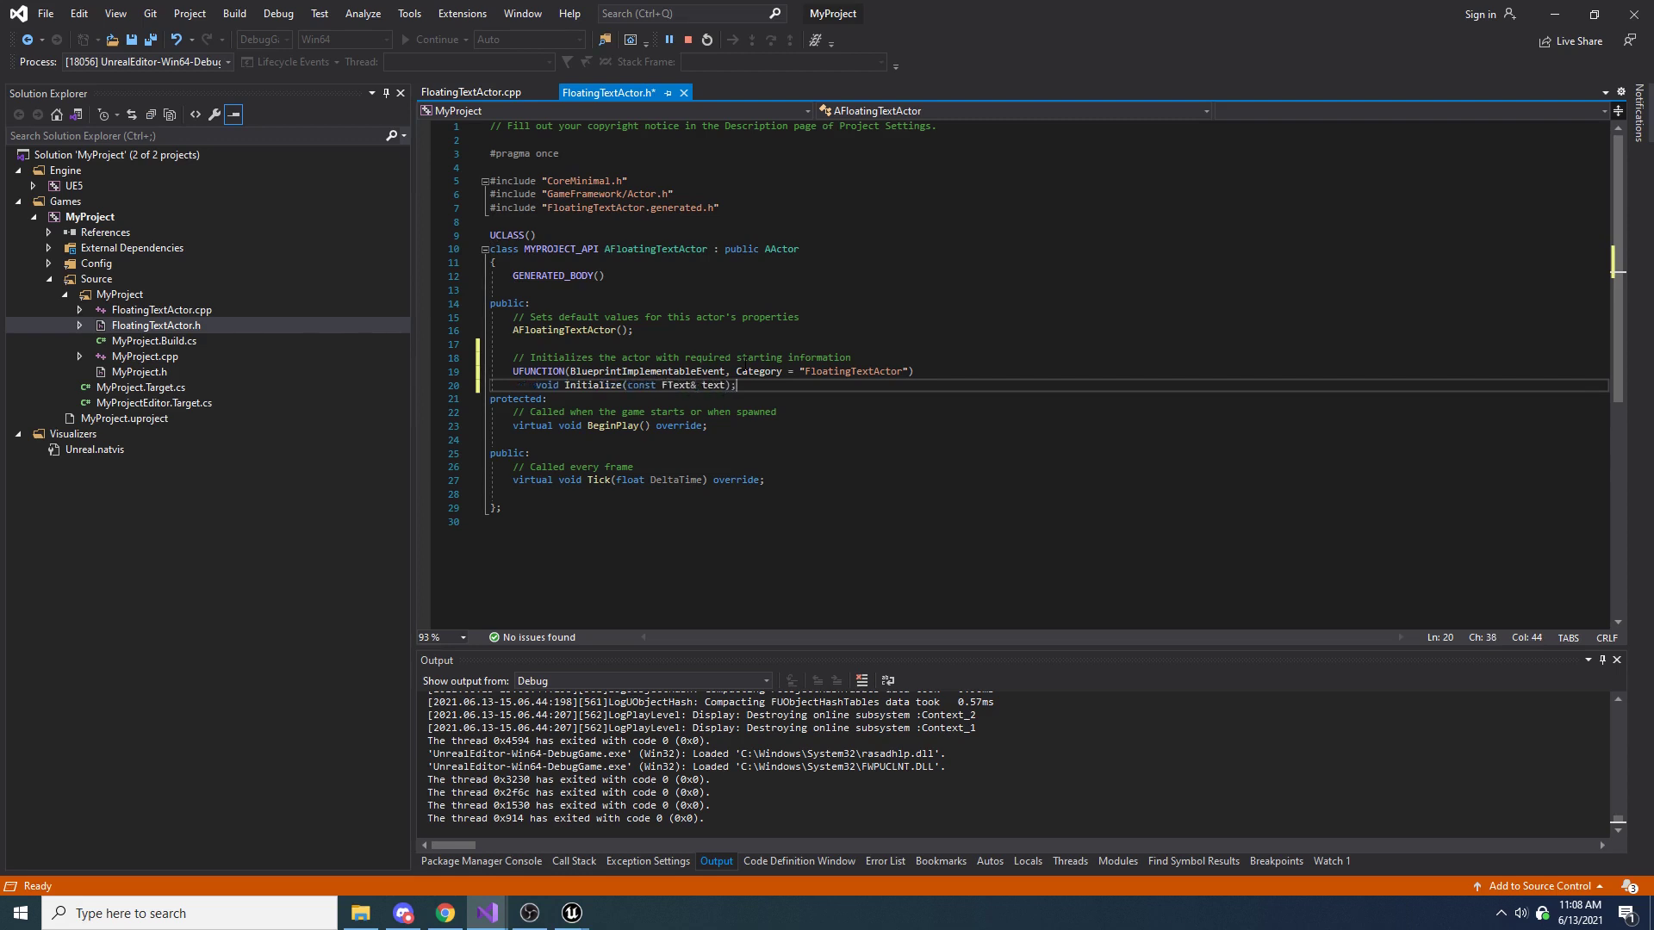
pyautogui.press('Return')
pyautogui.press('Up')
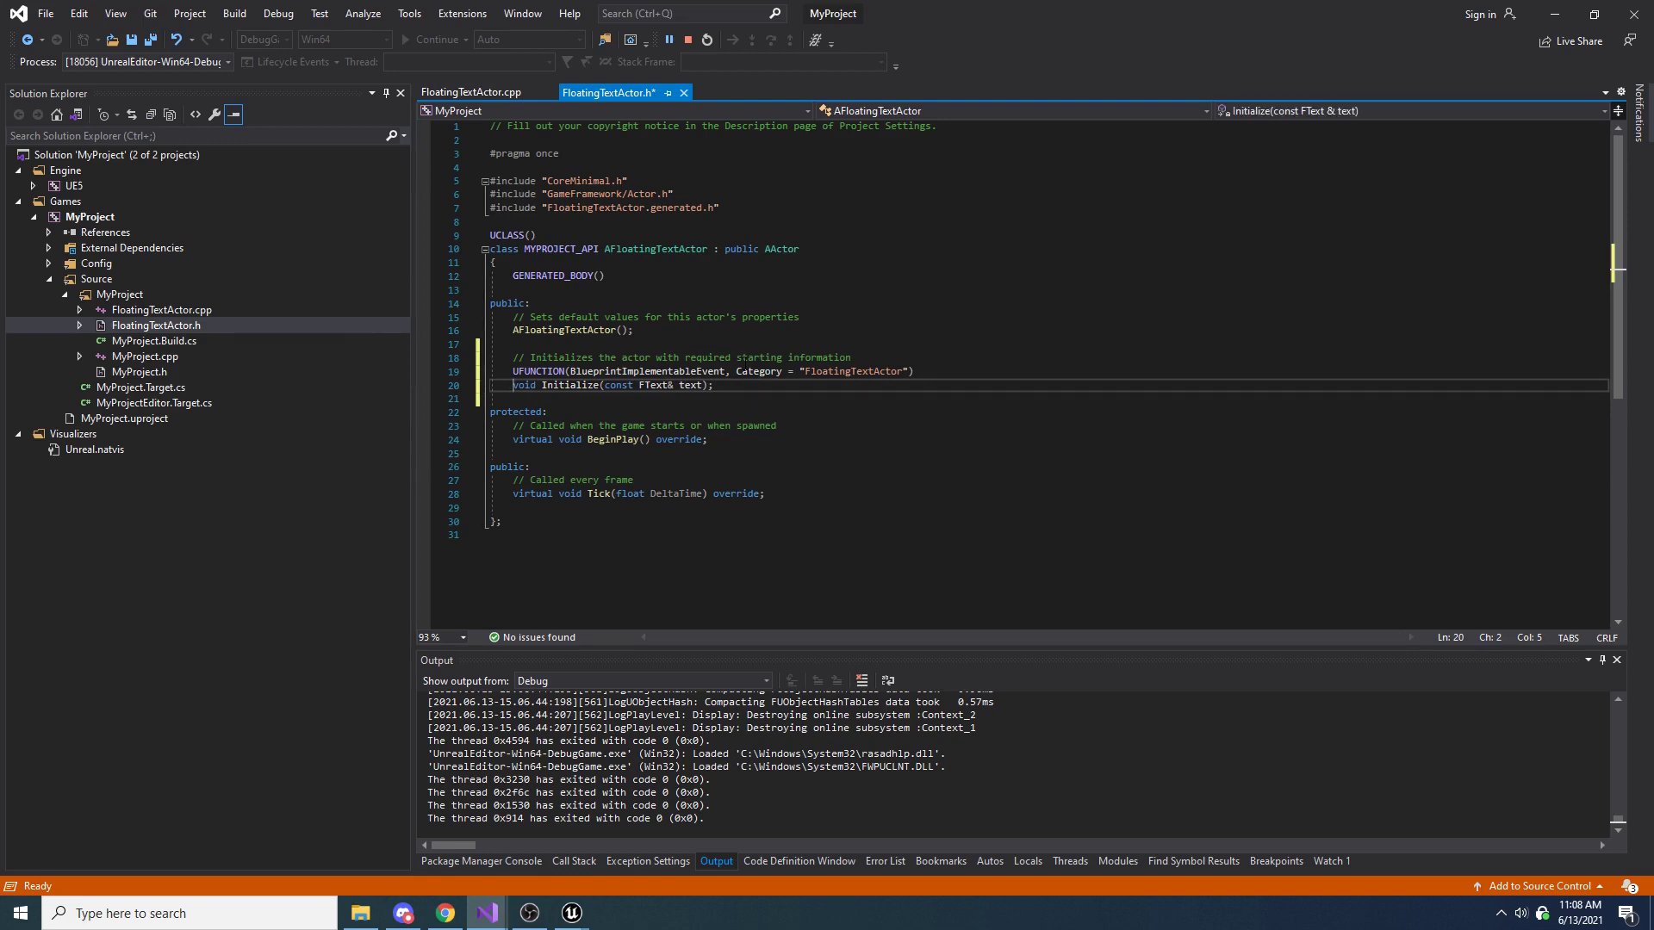
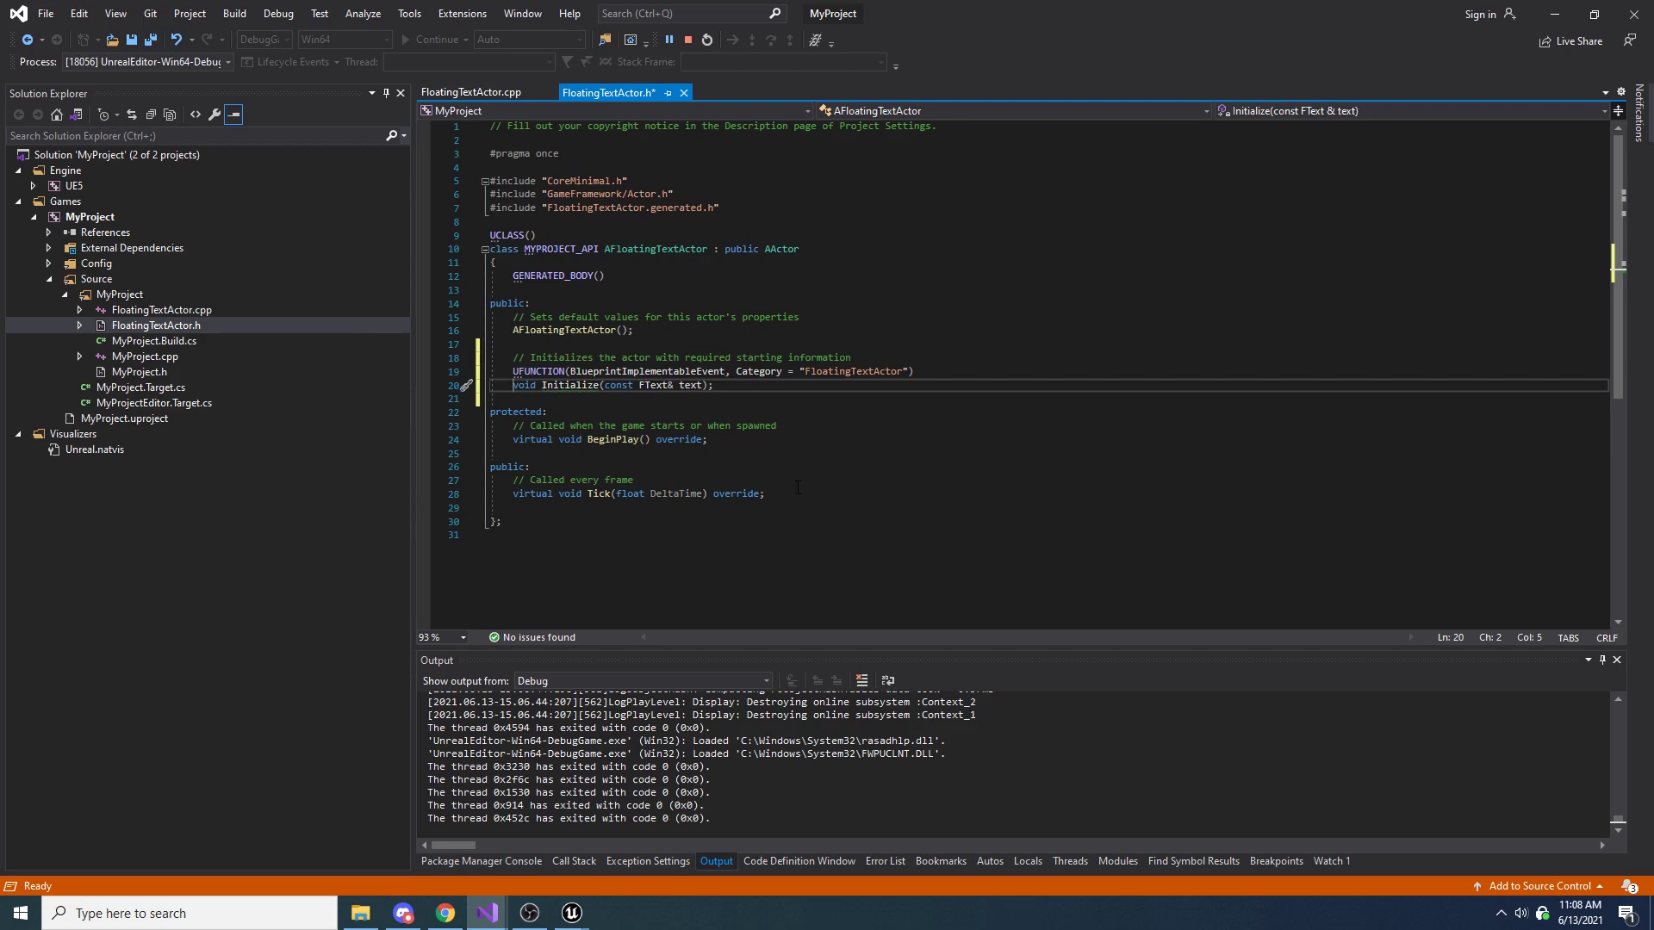
# Declare FVector AnchorLocation; below the Tick declaration in FloatingTextActor.h, leaving a blank line between them
pyautogui.click(795, 494)
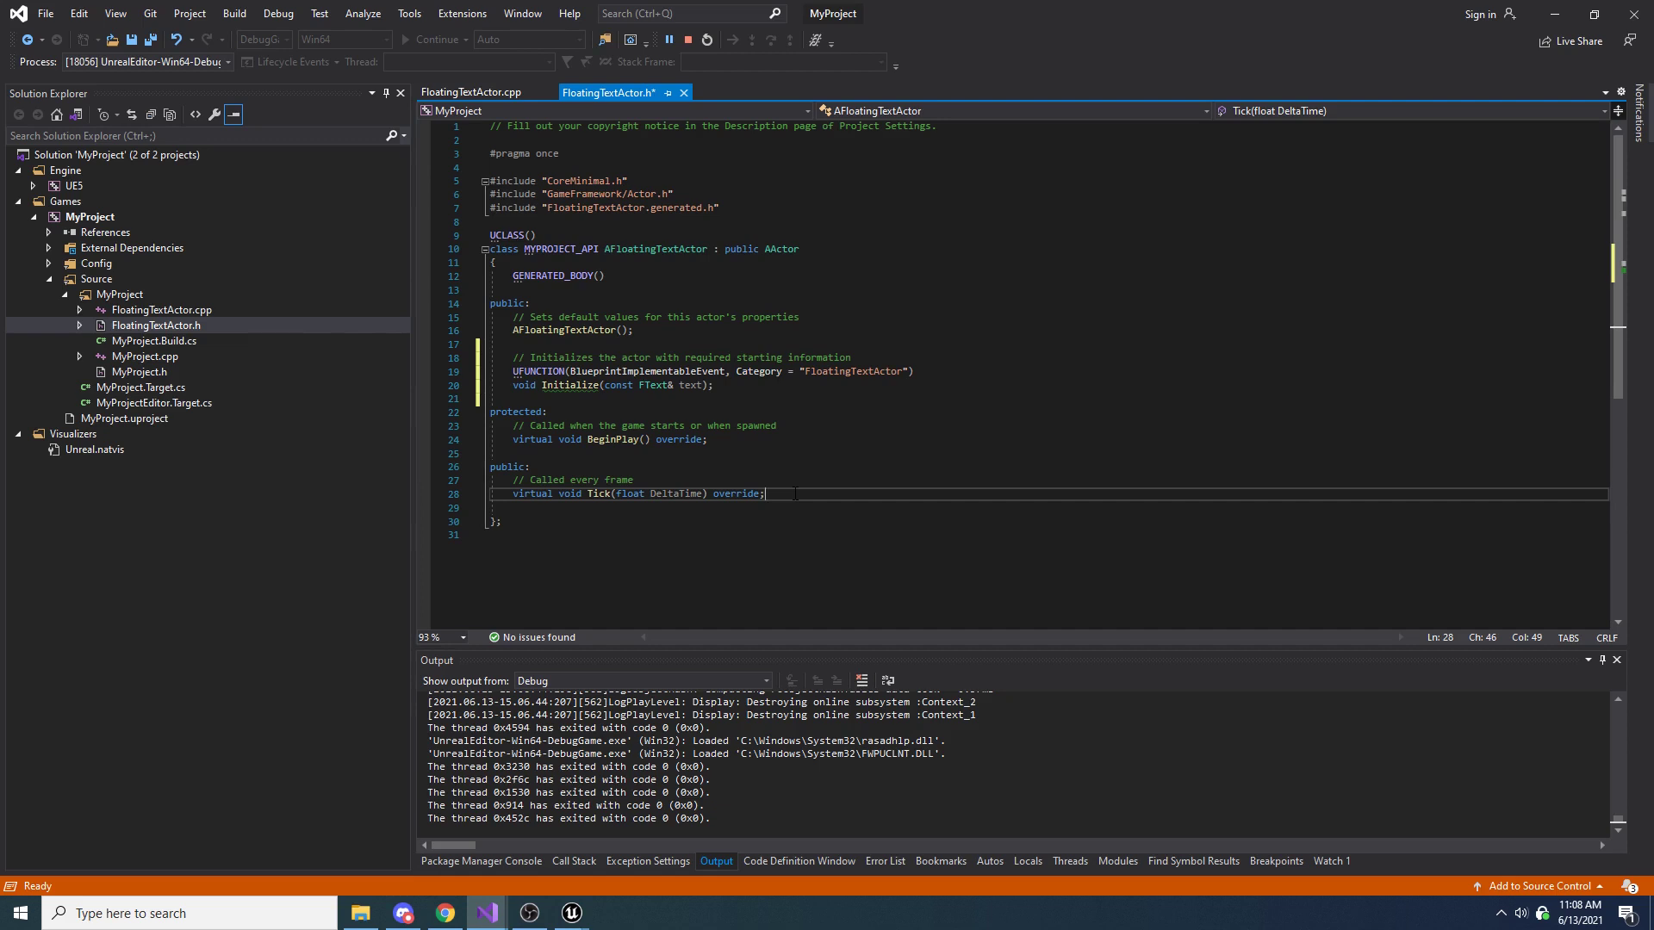
pyautogui.press('Return')
pyautogui.press('Return')
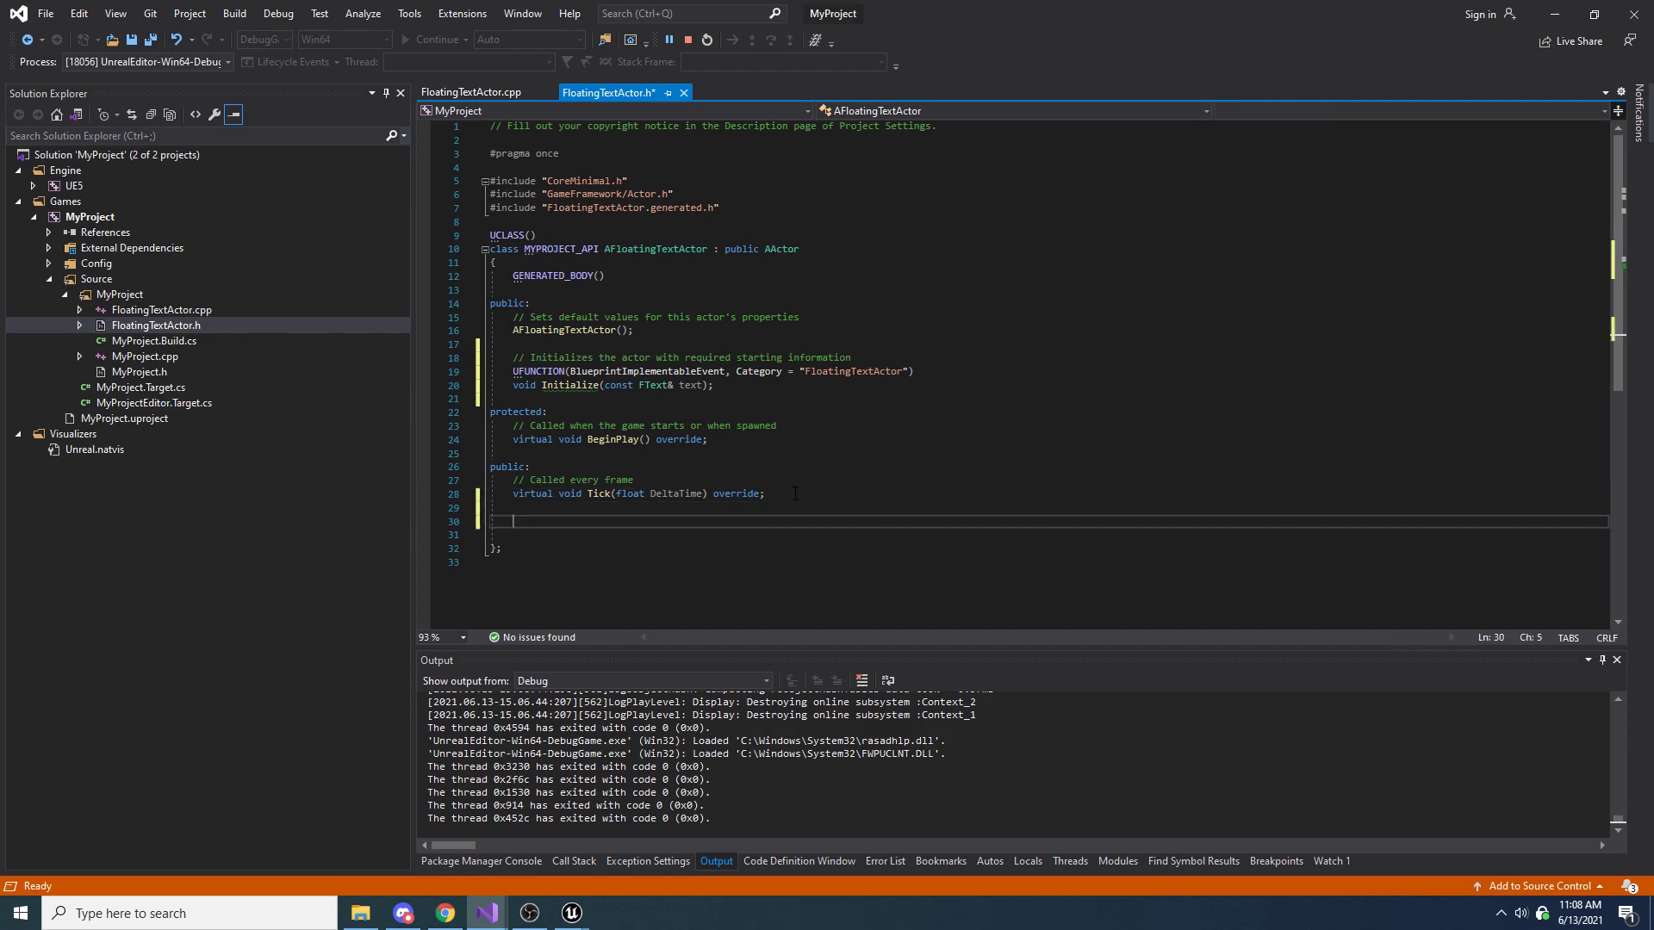
pyautogui.write('FVector AnchorLocation;')
# Start a // comment line above the AnchorLocation member and place a private: access specifier above it
pyautogui.press('Home')
pyautogui.press('Return')
pyautogui.press('Up')
pyautogui.write('//')
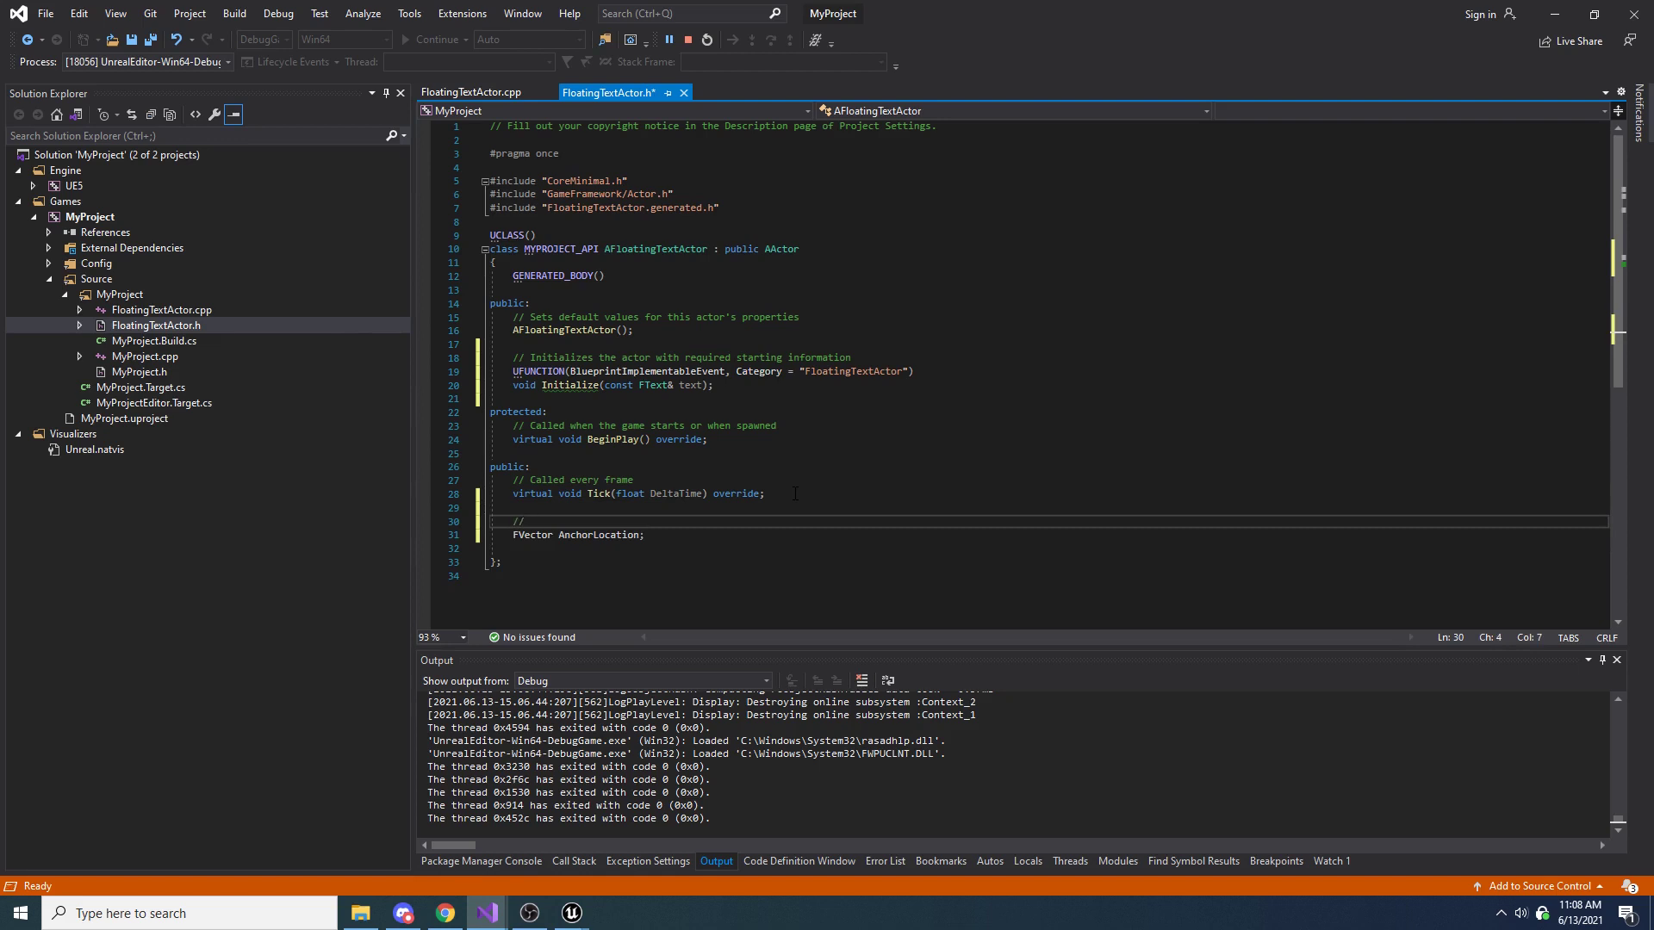
pyautogui.press('Home')
pyautogui.press('Return')
pyautogui.press('Up')
pyautogui.write('private:')
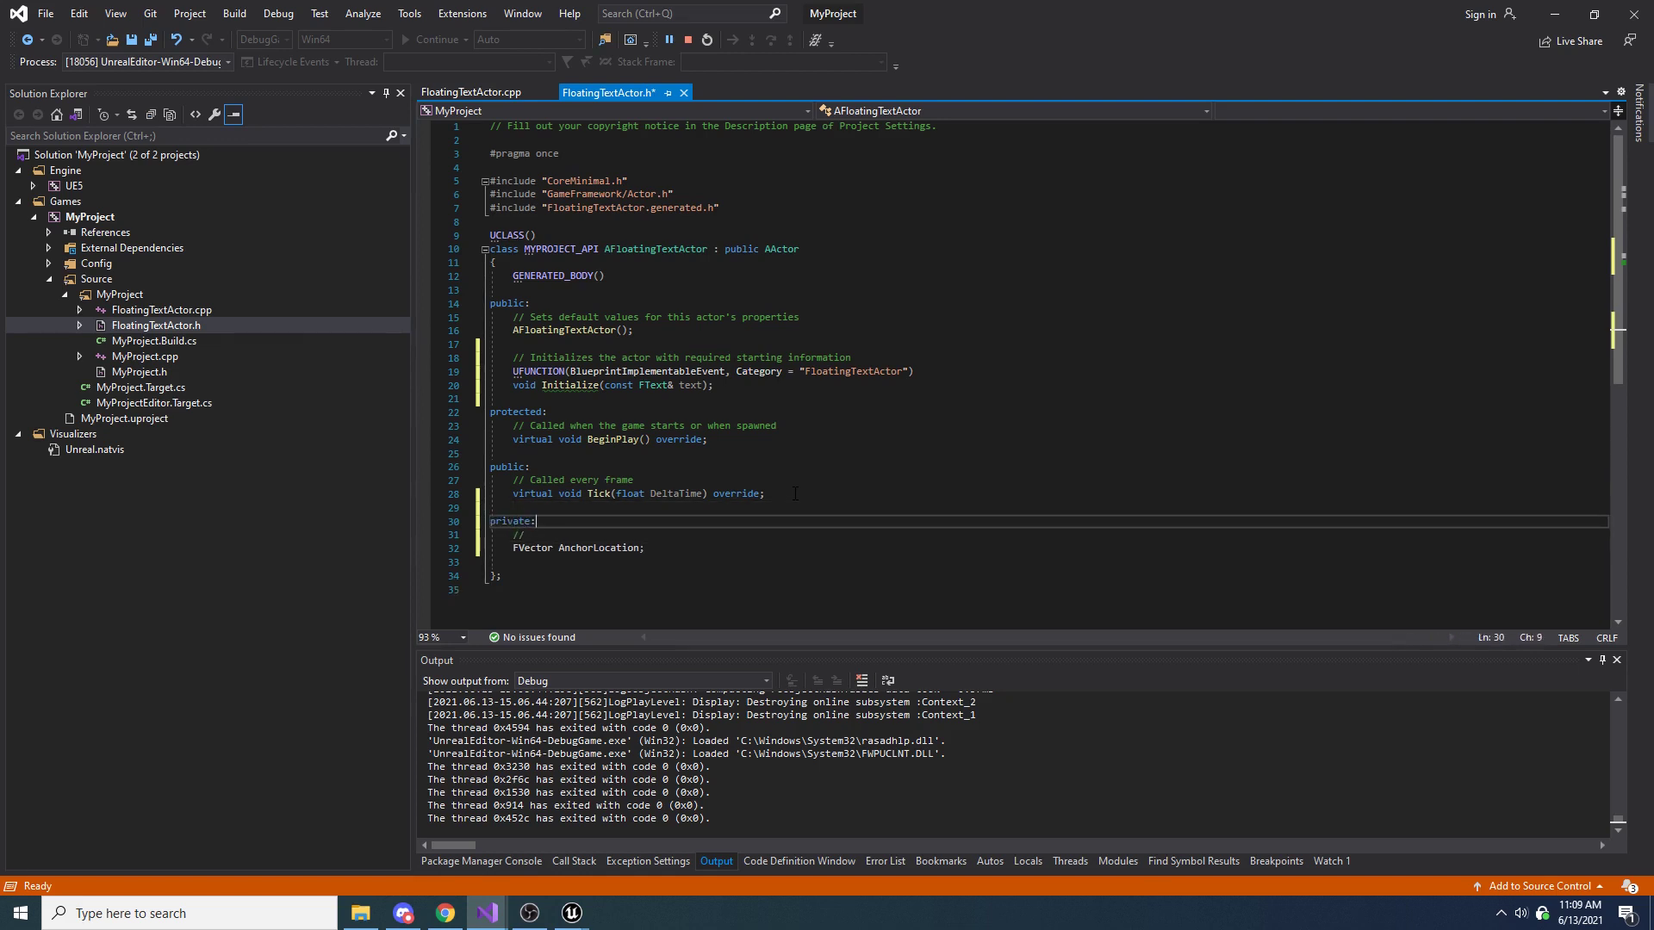
pyautogui.press('Down')
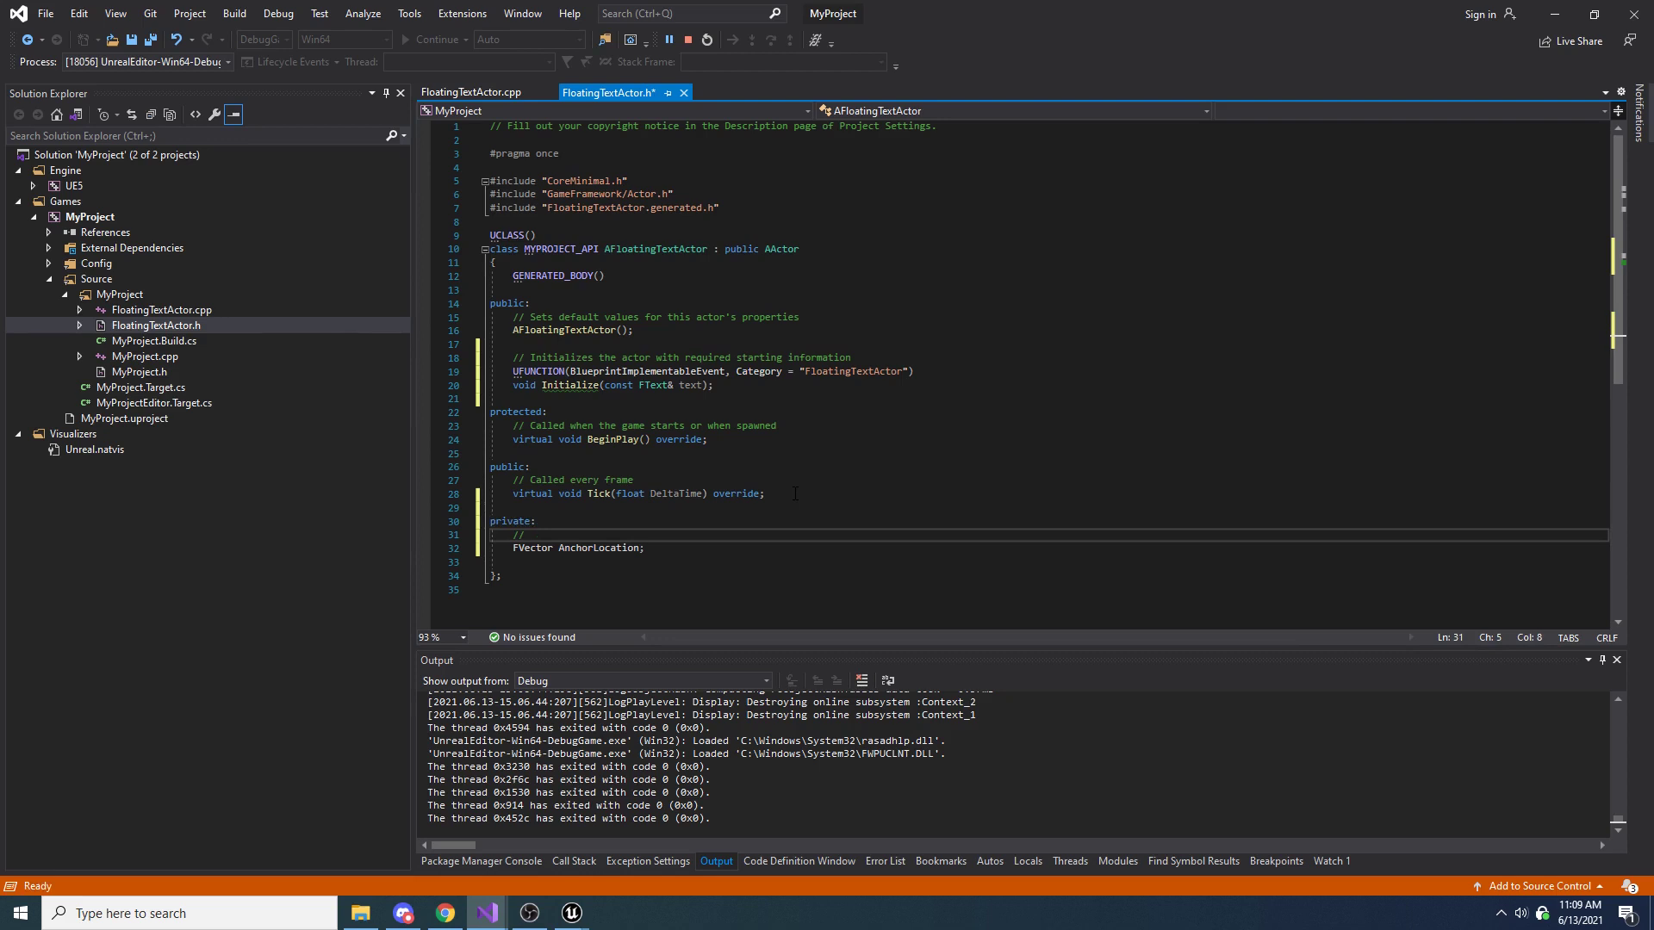
# Complete the AnchorLocation comment as "// The location to which the text is anchored", remove the blank line before the closing brace, and save the header
pyautogui.write('The location to which the tex')
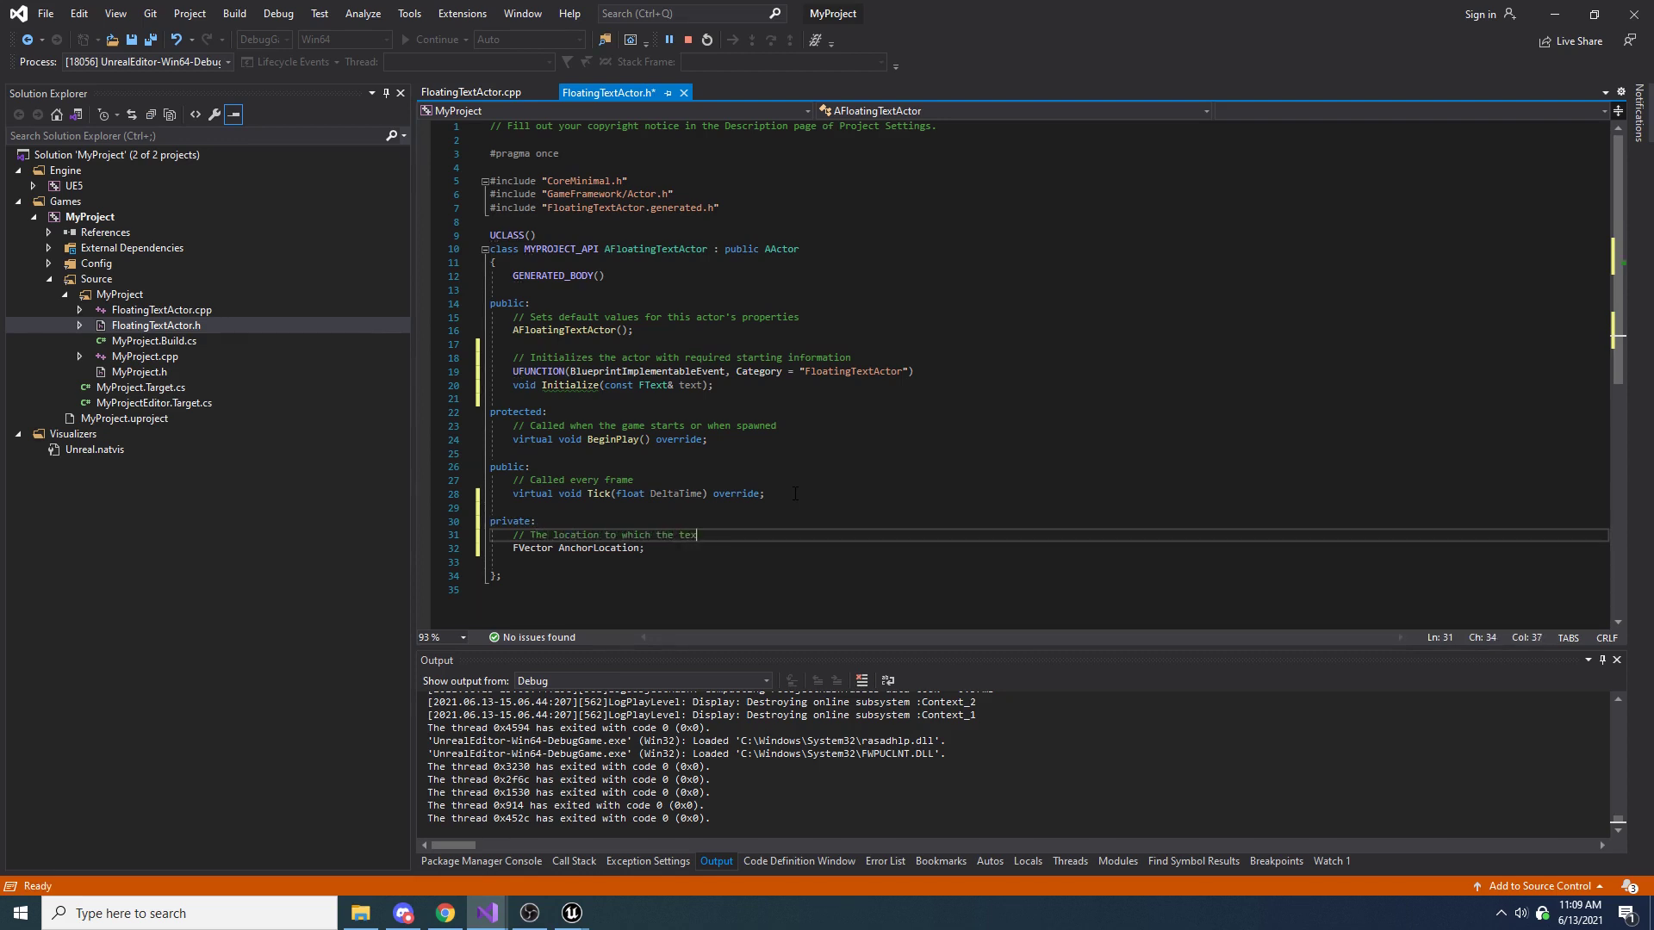
pyautogui.write('t is anchored')
pyautogui.press('Down')
pyautogui.press('Delete')
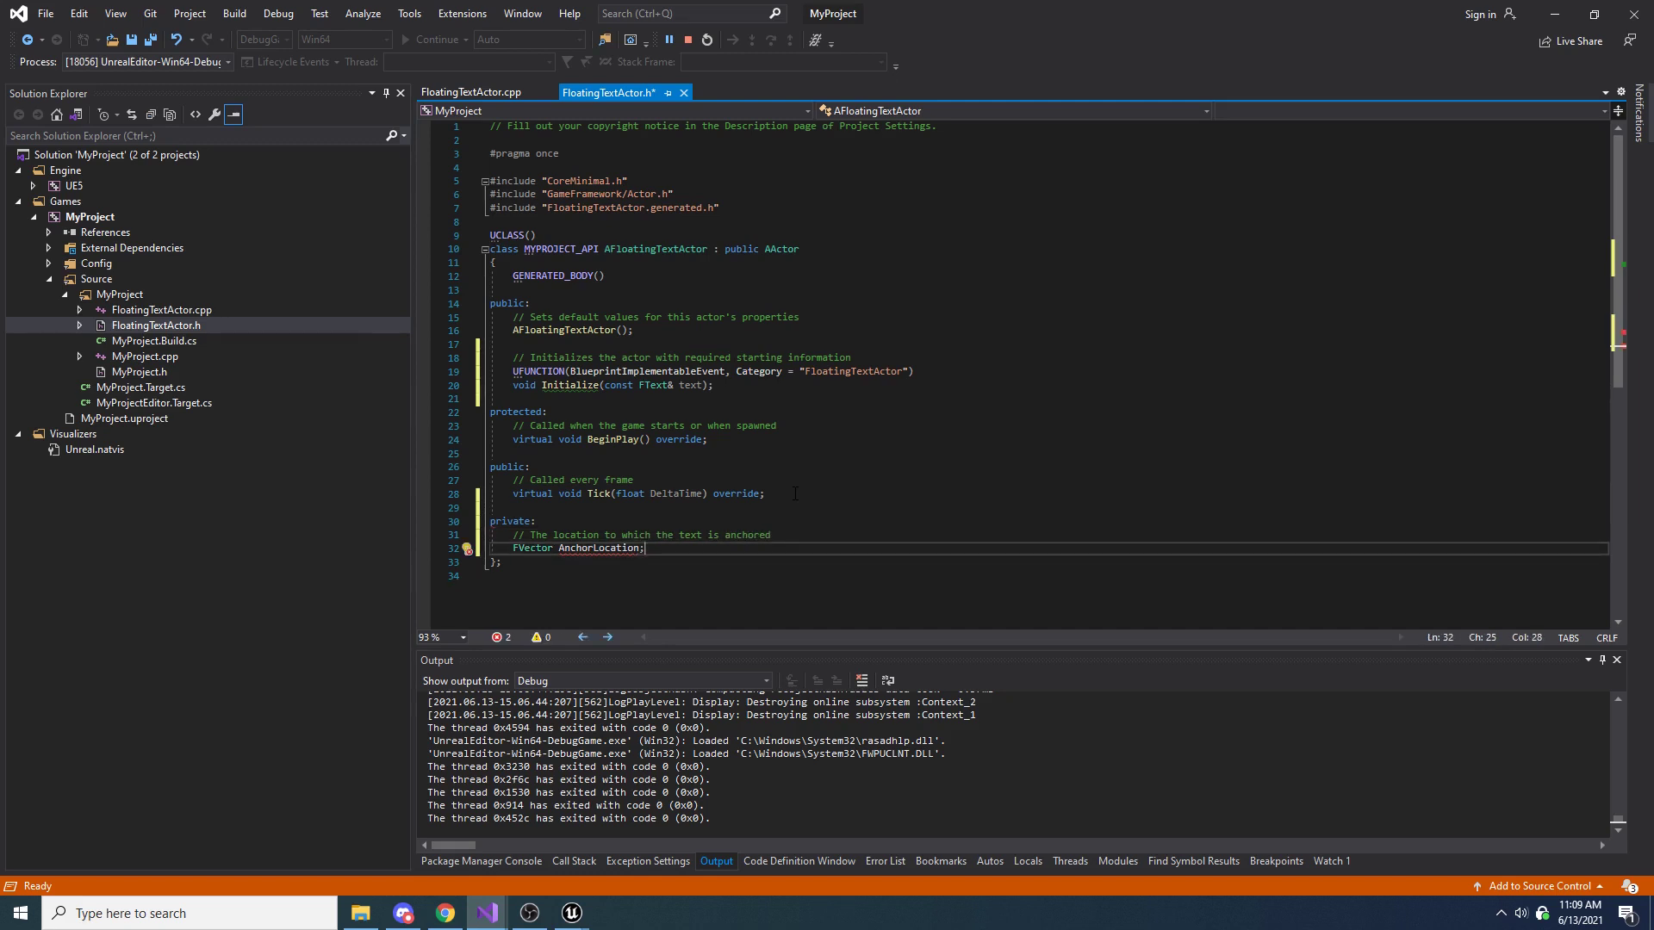
pyautogui.hotkey('ctrl', 's')
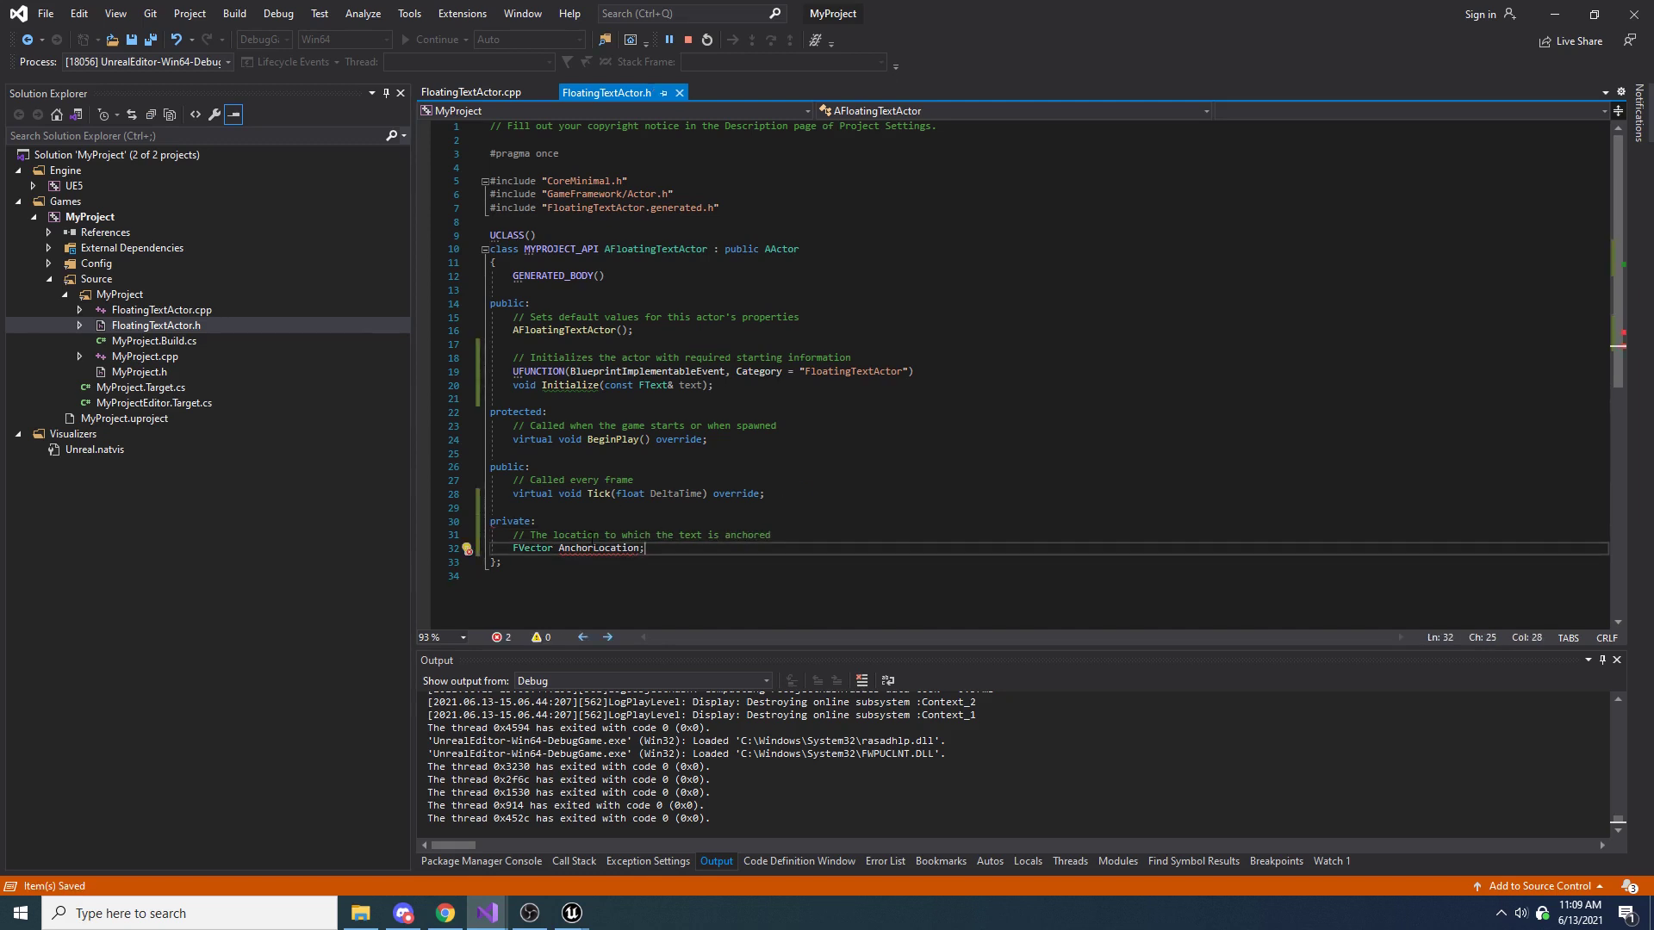
pyautogui.moveTo(595, 550)
pyautogui.moveTo(514, 371); pyautogui.dragTo(925, 371)
pyautogui.click(925, 371)
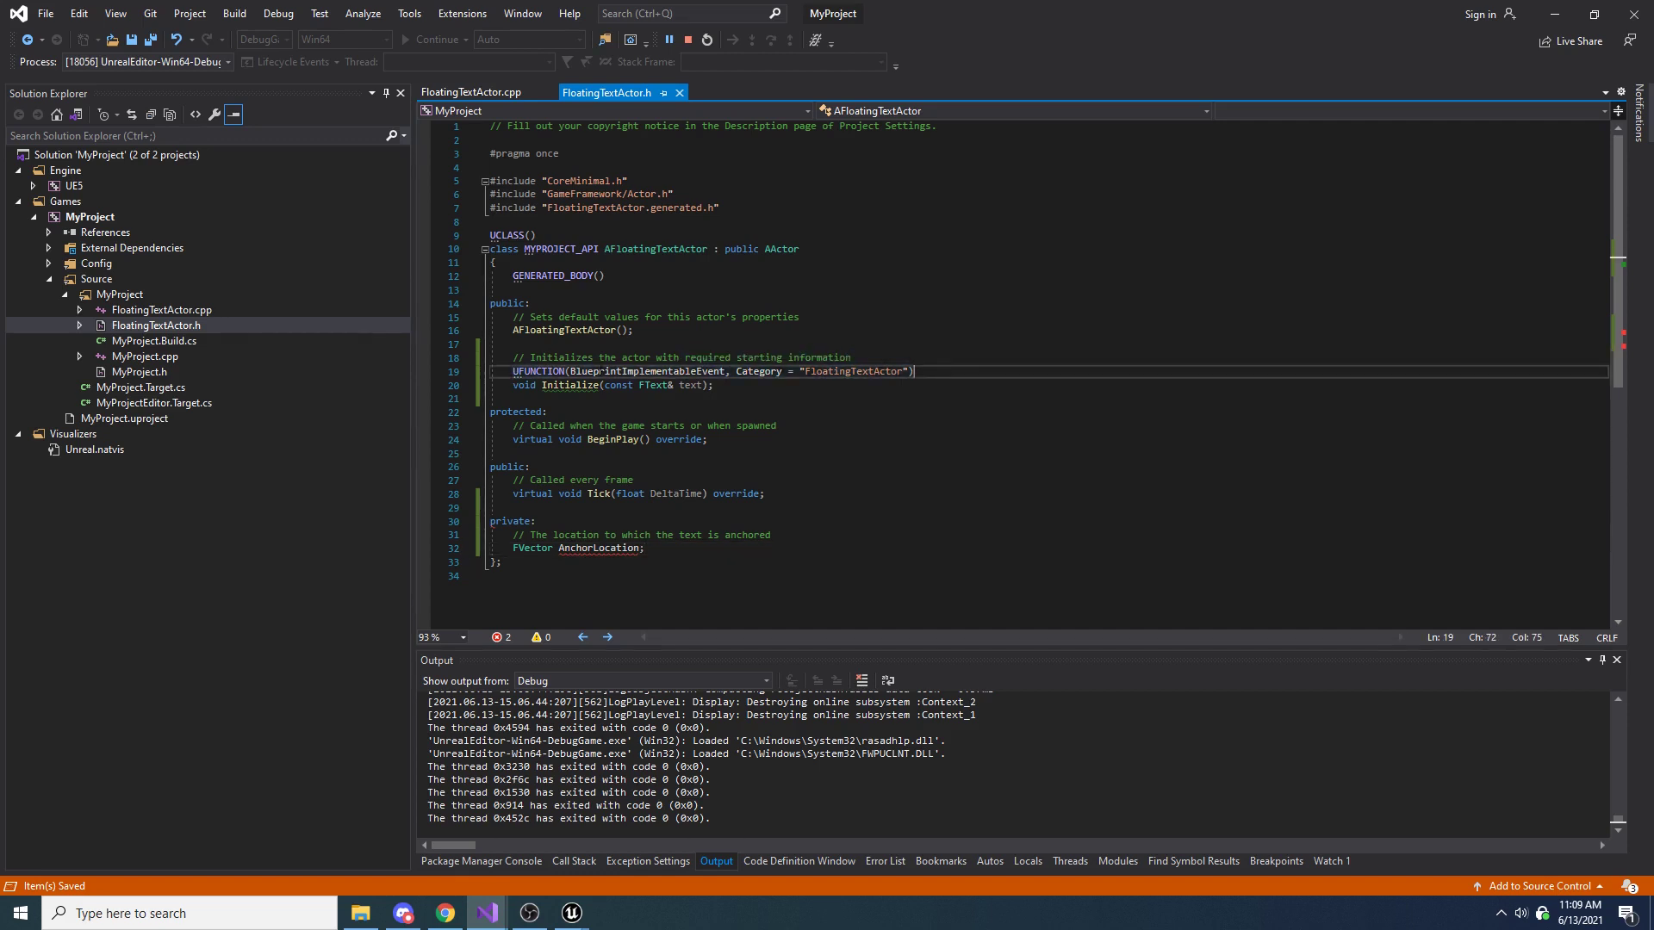
pyautogui.doubleClick(674, 374)
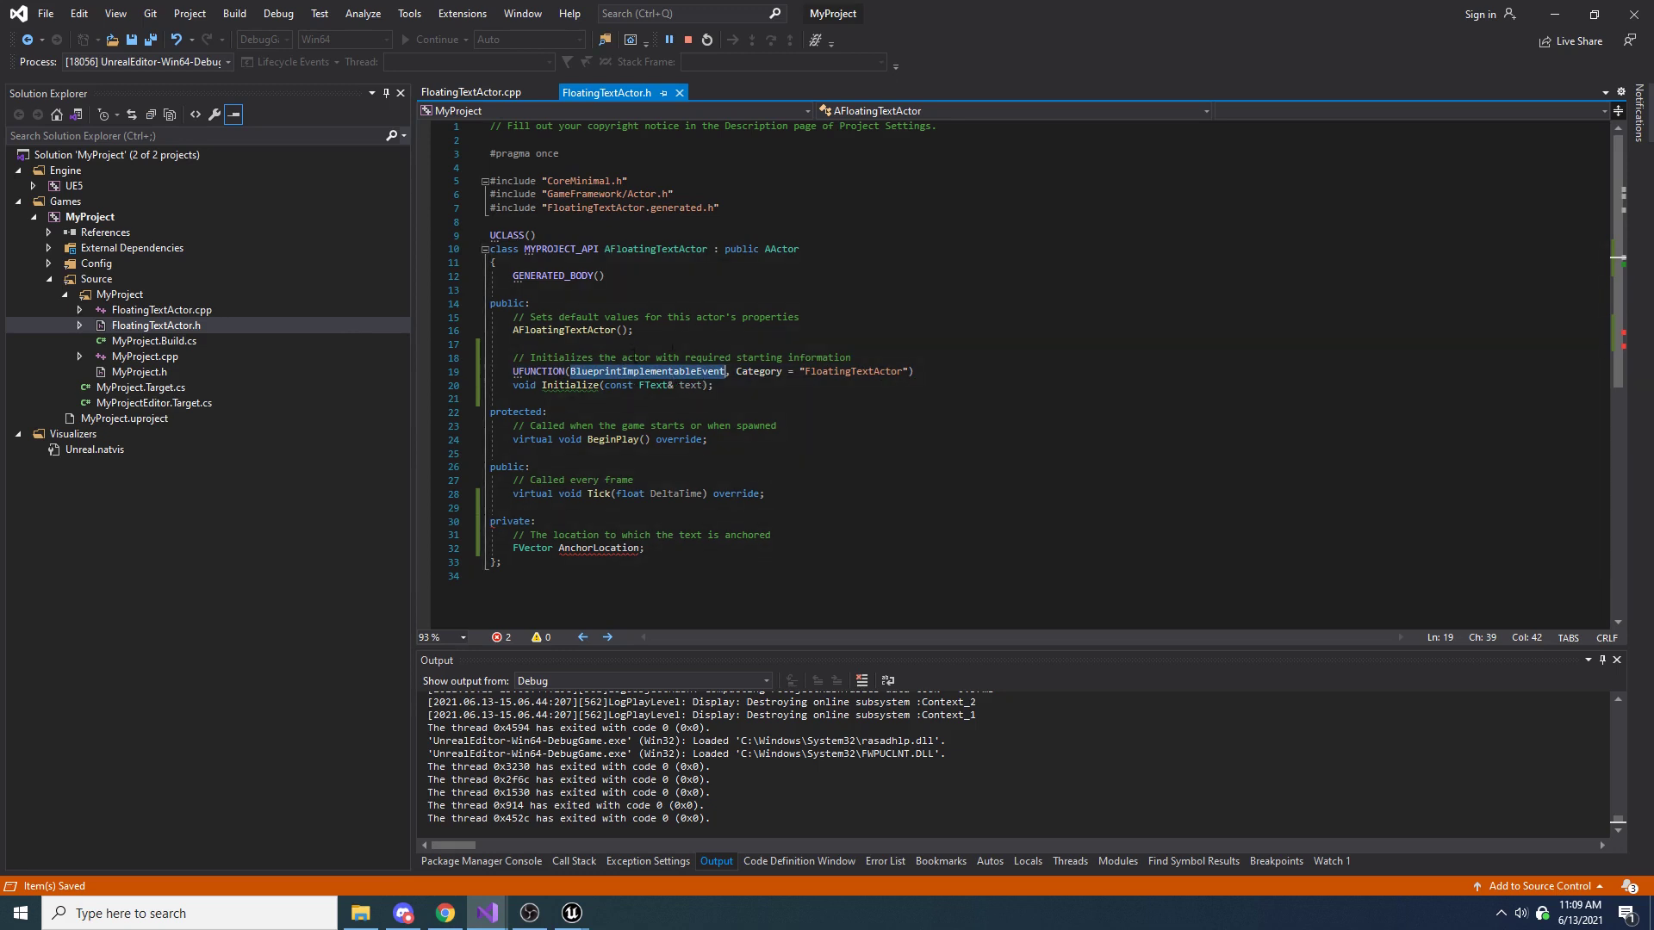
pyautogui.click(685, 301)
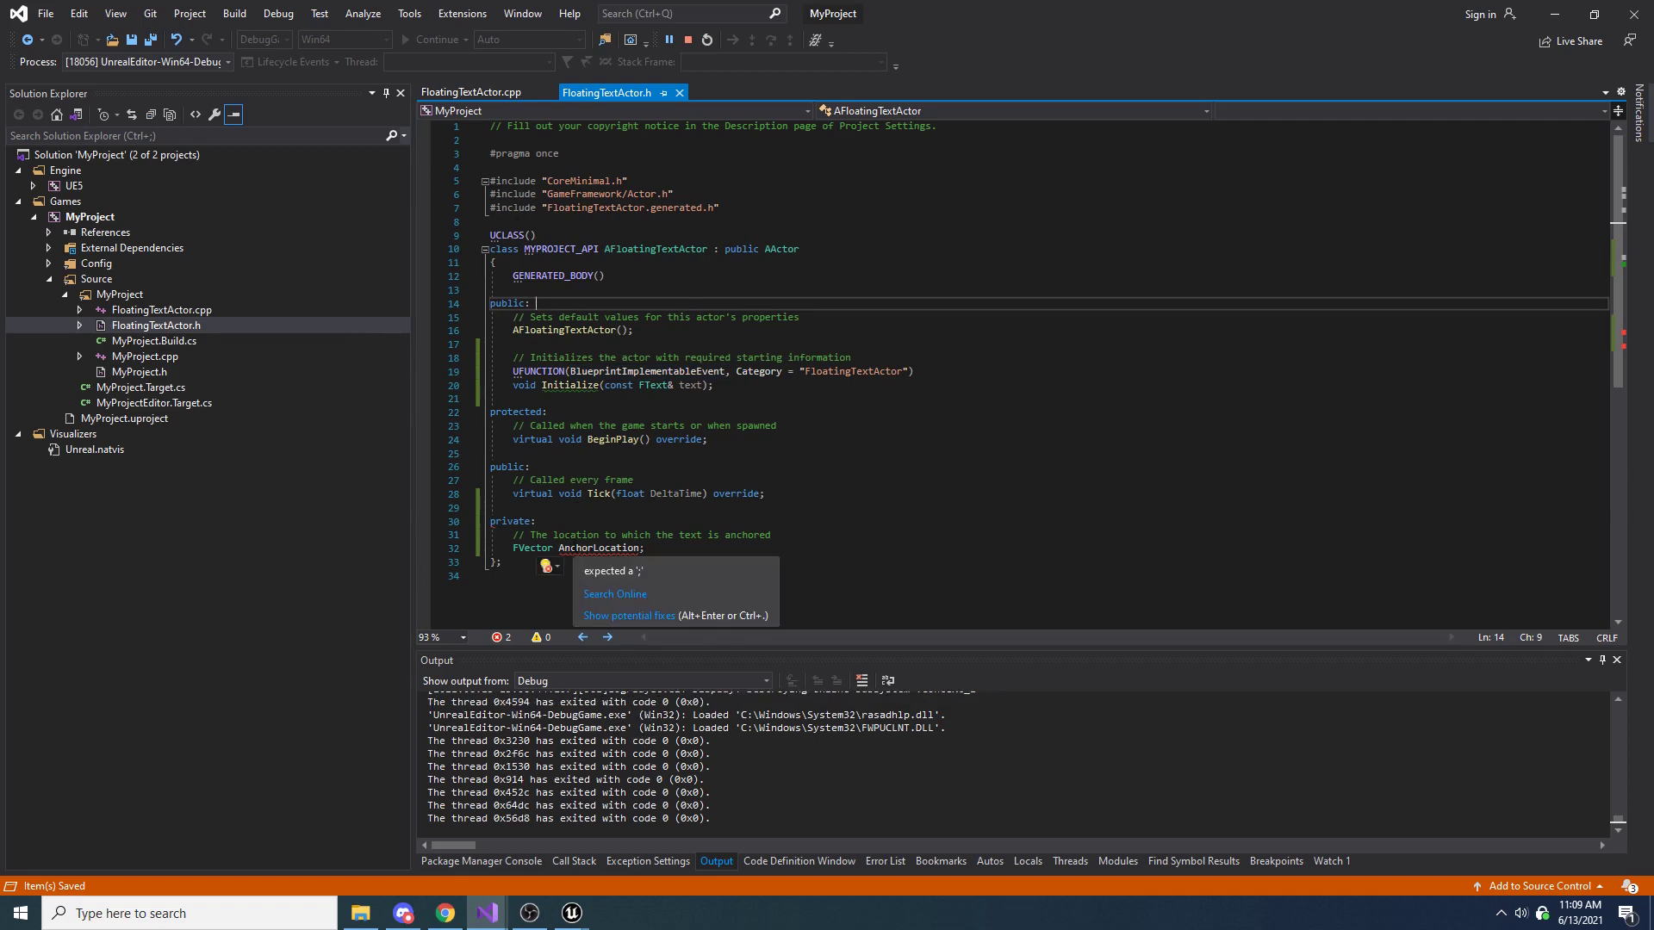
# Write the getter signature inline const FVector& GetAnchorLocation() const below the Initialize declaration, separated by a blank line
pyautogui.click(676, 399)
pyautogui.press('Return')
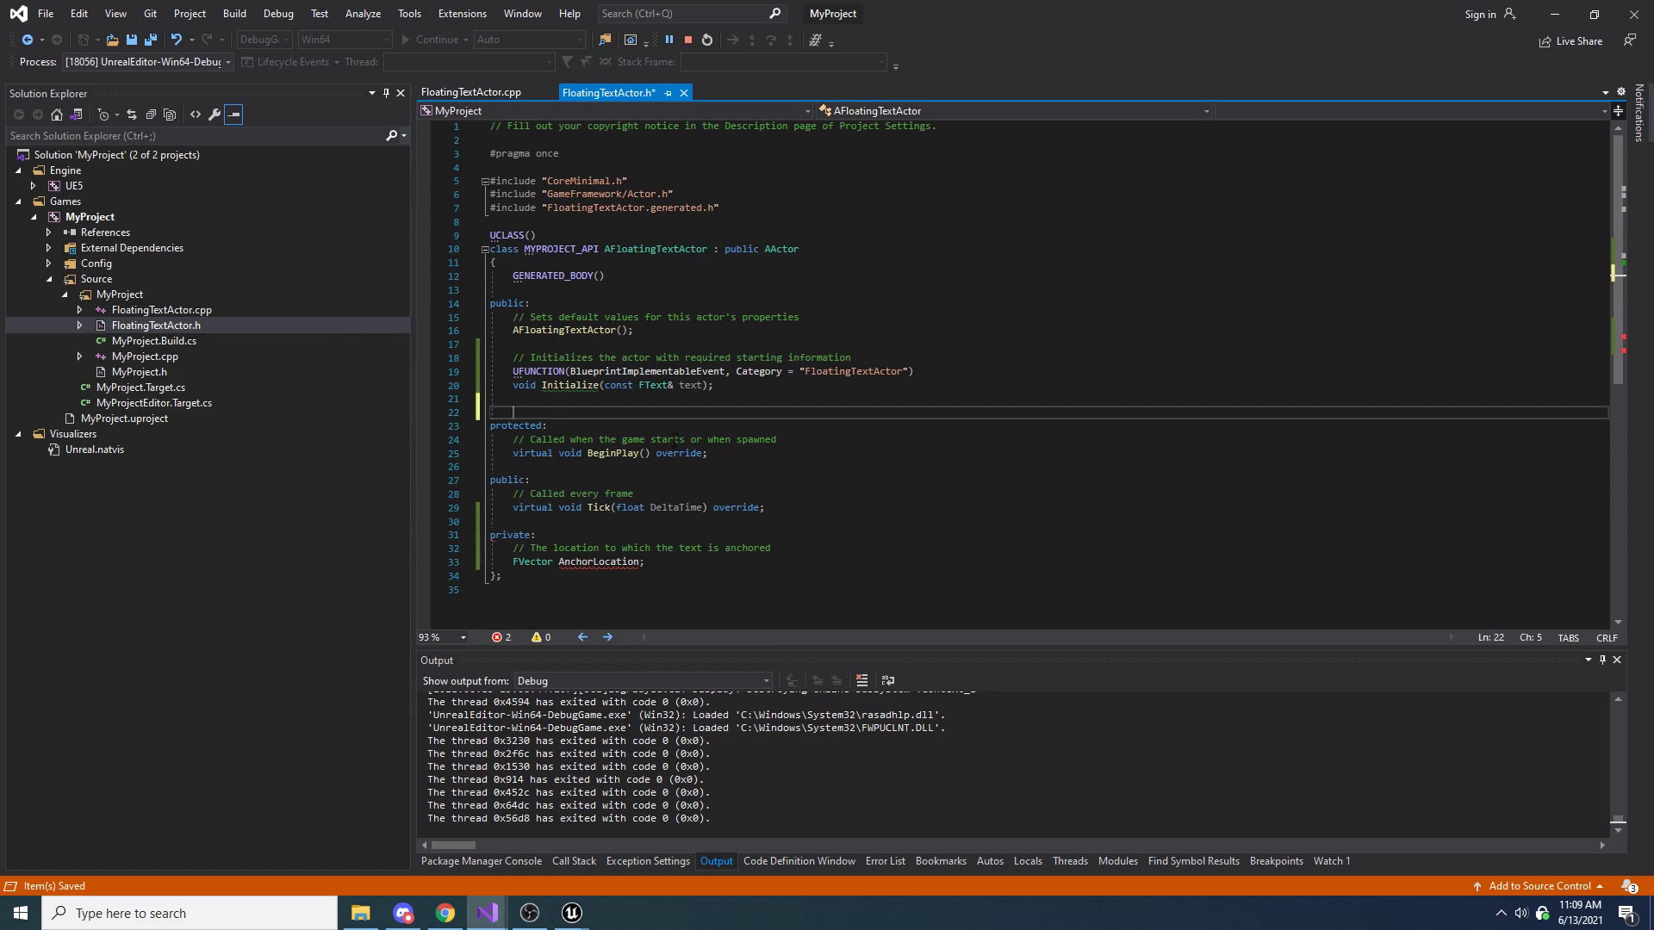
pyautogui.write('inline')
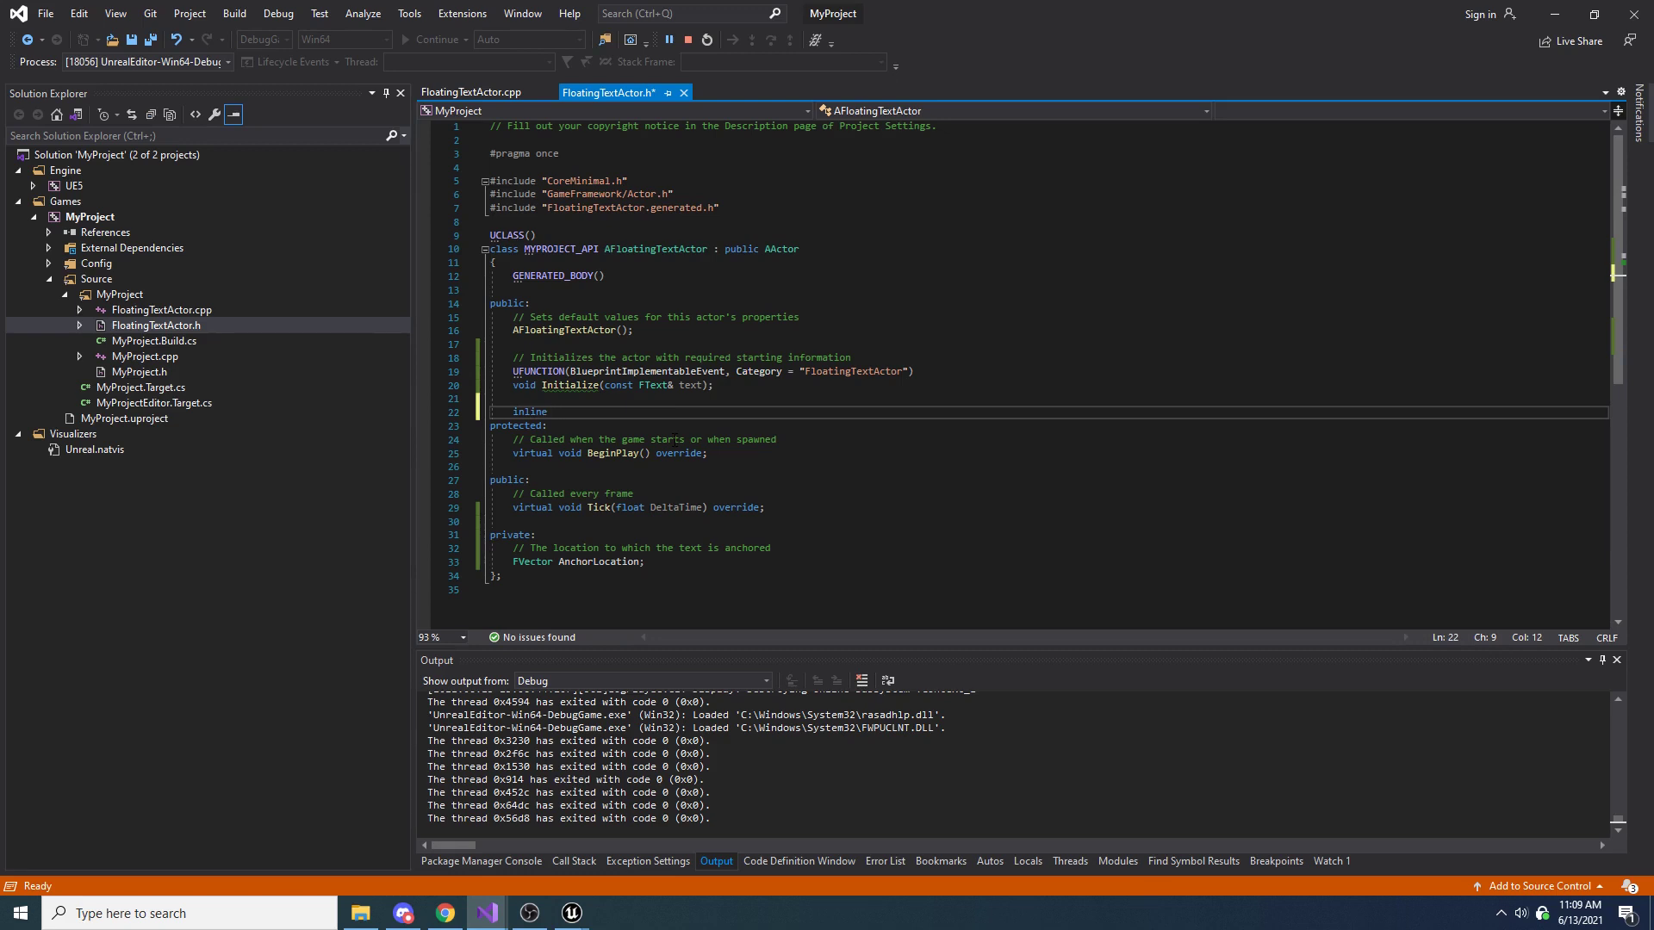
pyautogui.write('const FVector& GetAnchorPoin')
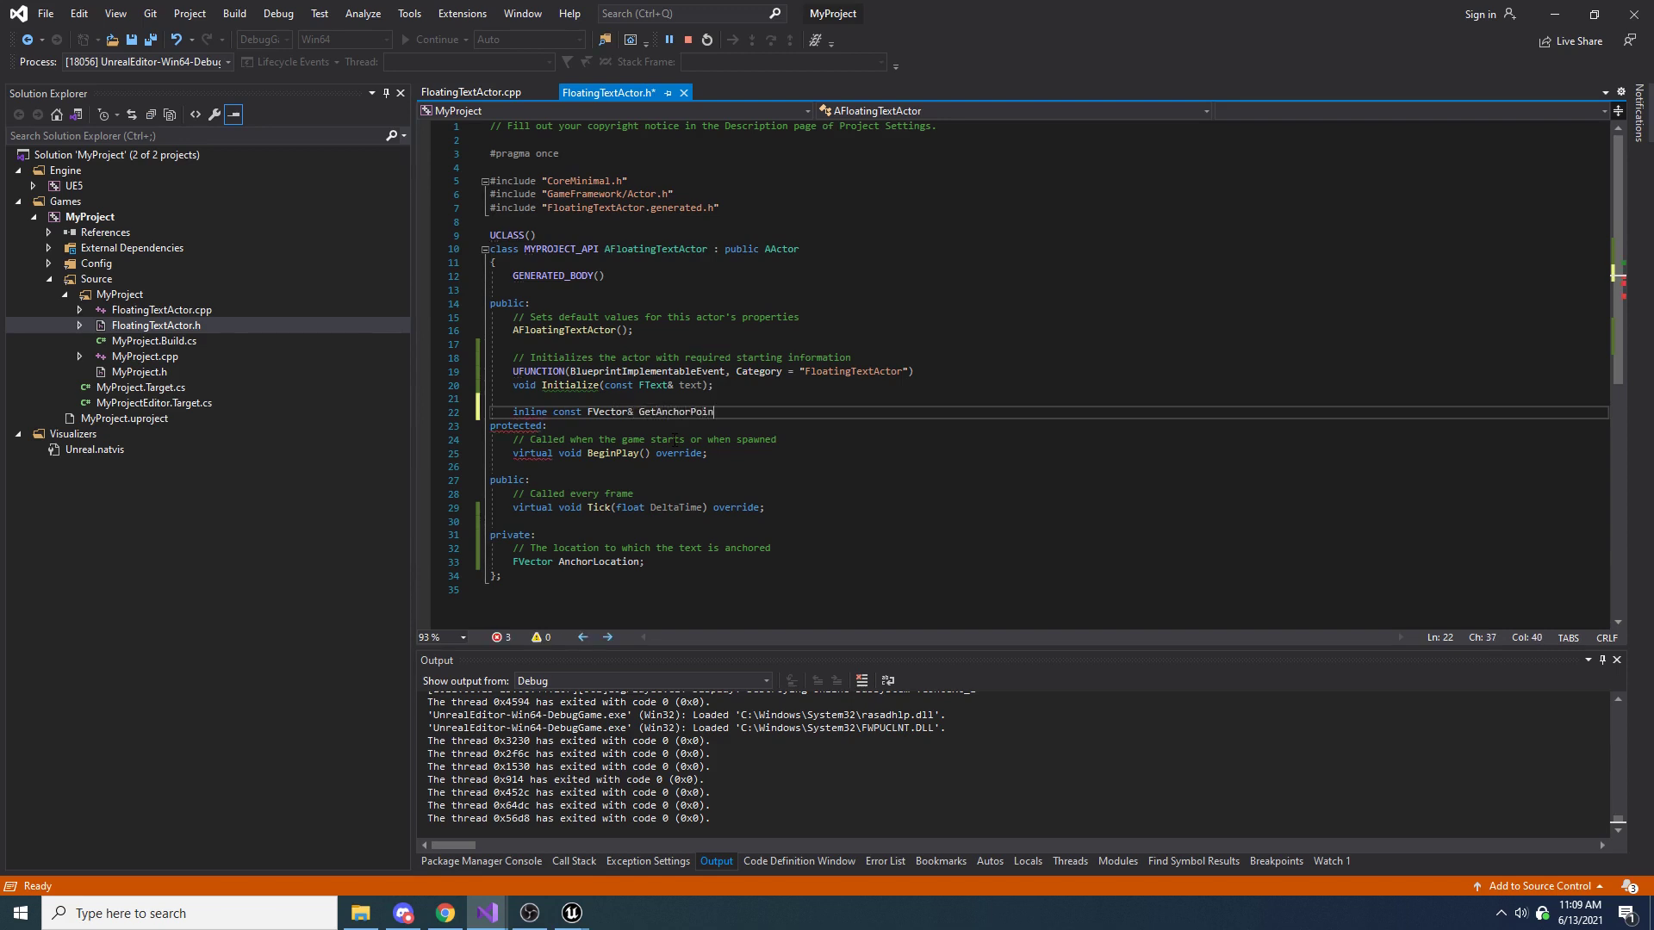
pyautogui.press('BackSpace')
pyautogui.write('ocation() const { return An')
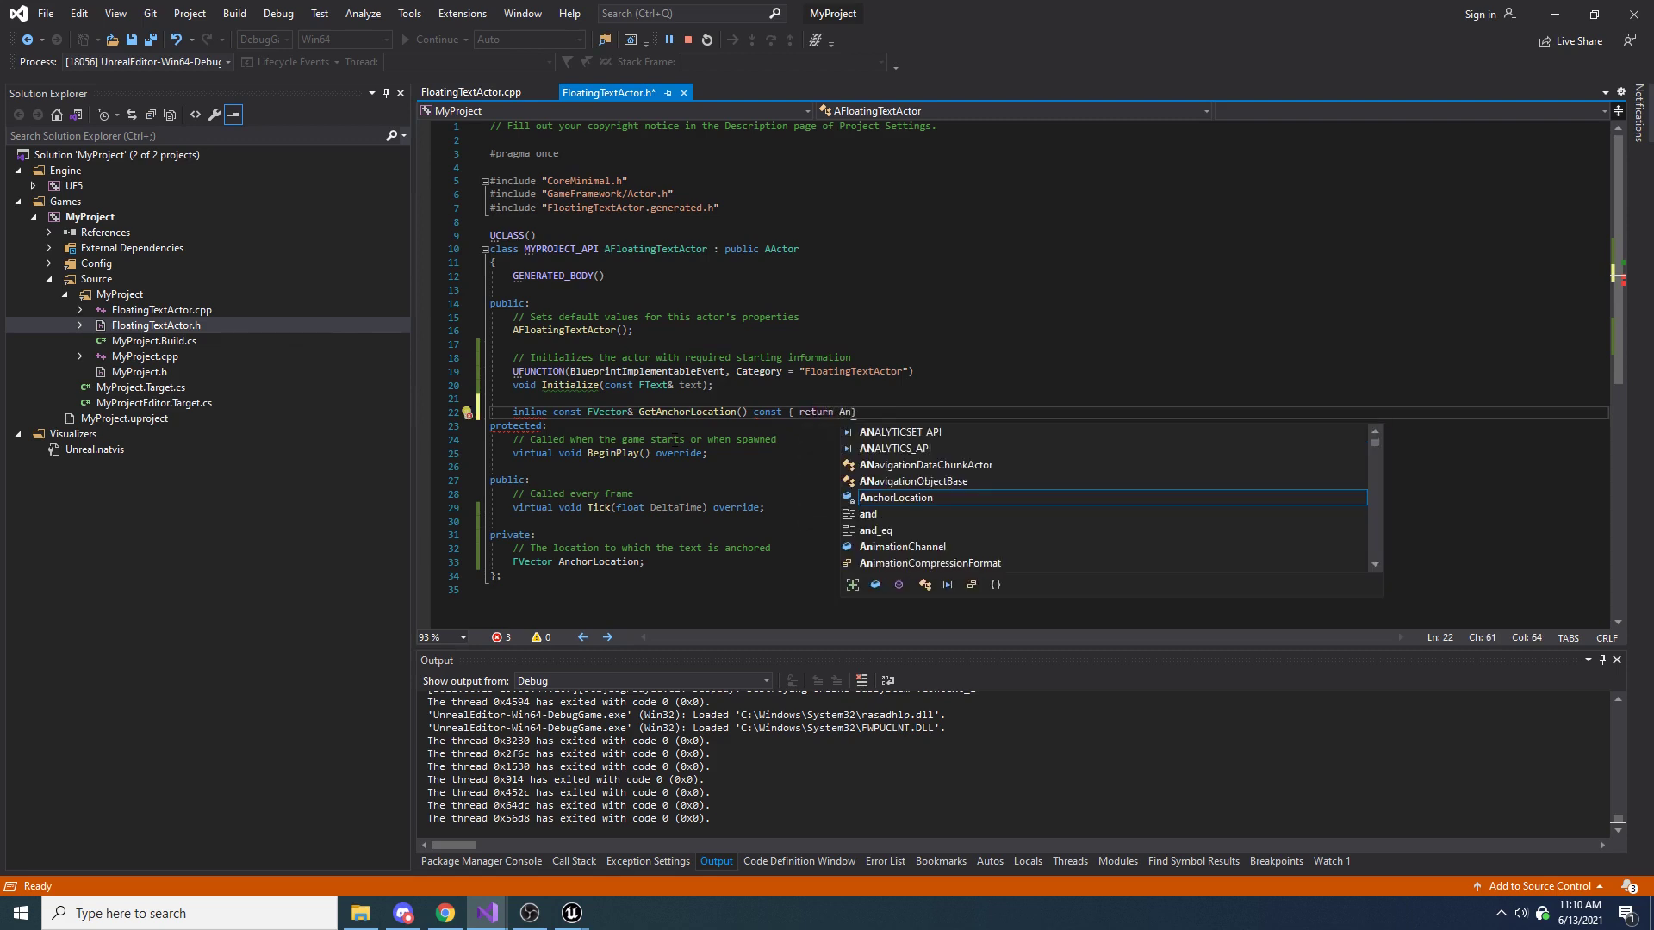
pyautogui.write('chorLo')
# Give GetAnchorLocation the inline body { return AnchorLocation; }
pyautogui.press('Tab')
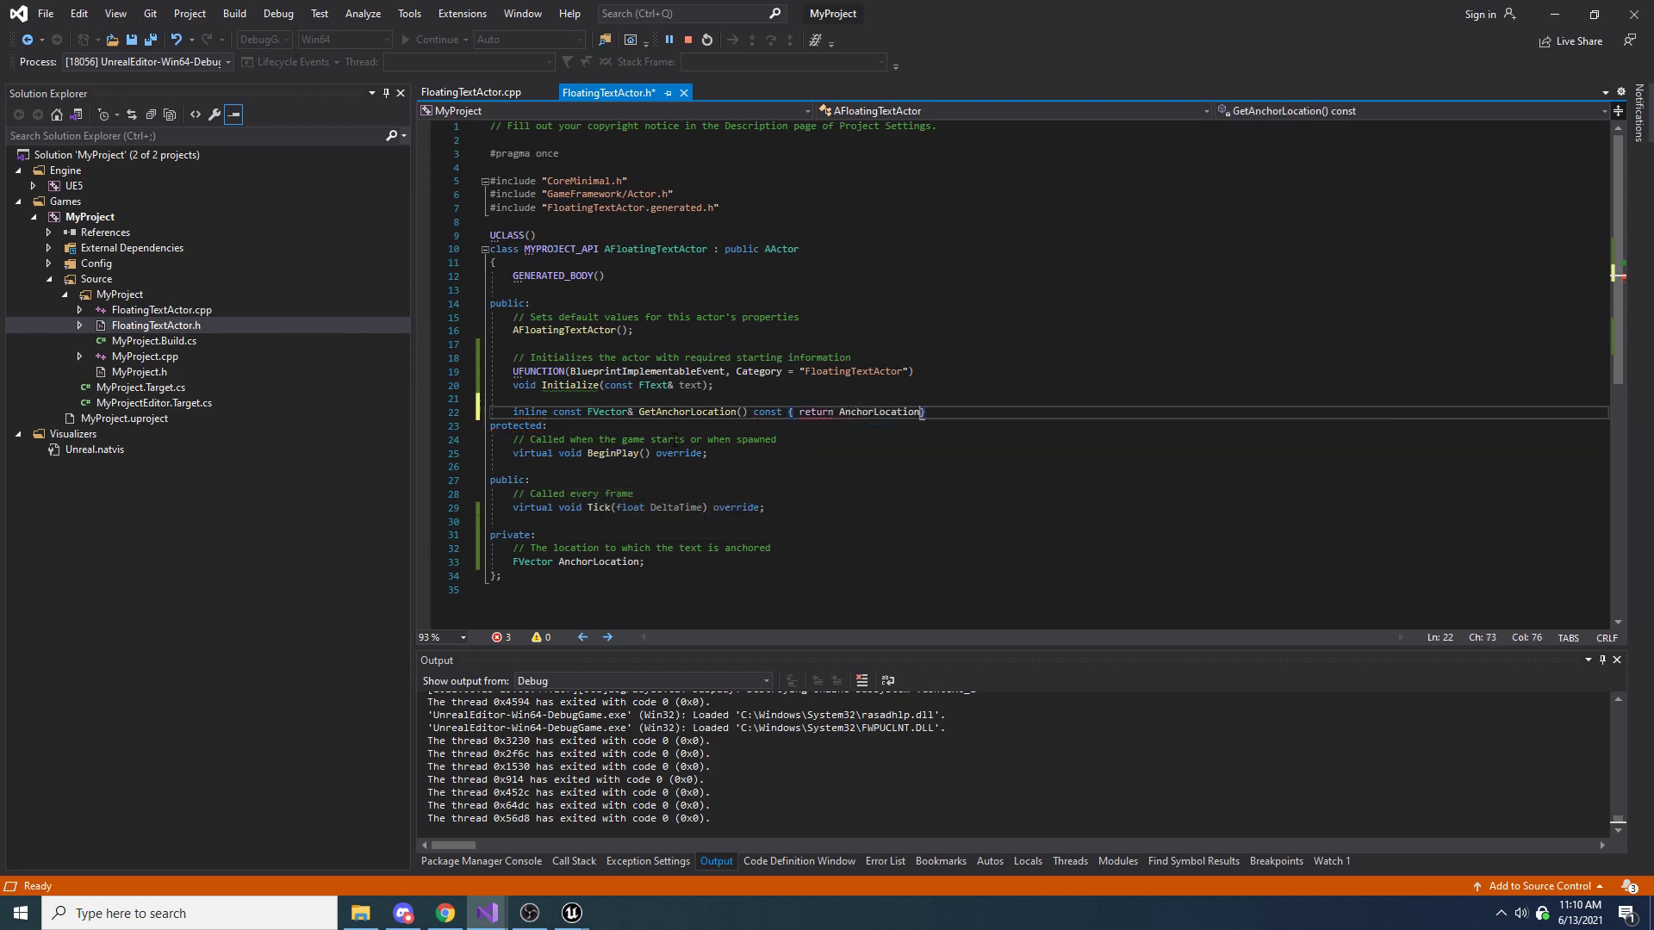
pyautogui.write(';')
pyautogui.press('End')
# Add the comment "// Gets the anchor location" above the getter, leave a blank line before the protected section, and save the header
pyautogui.hotkey('ctrl', 'Return')
pyautogui.write('//')
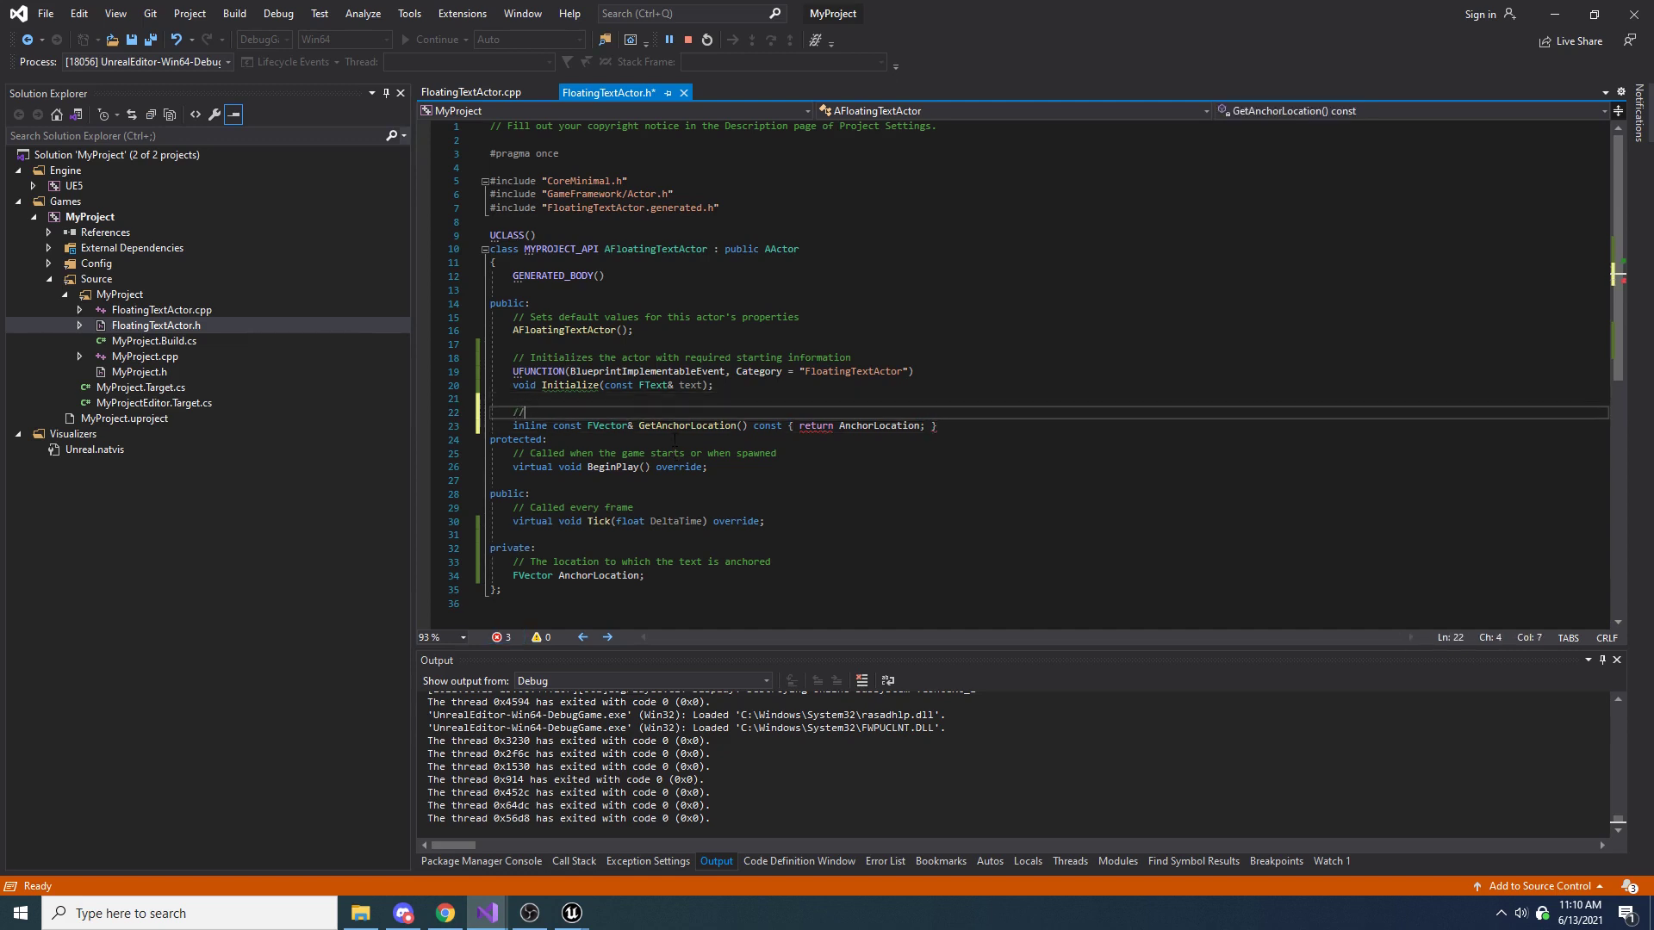
pyautogui.write(' Gets the anchor location')
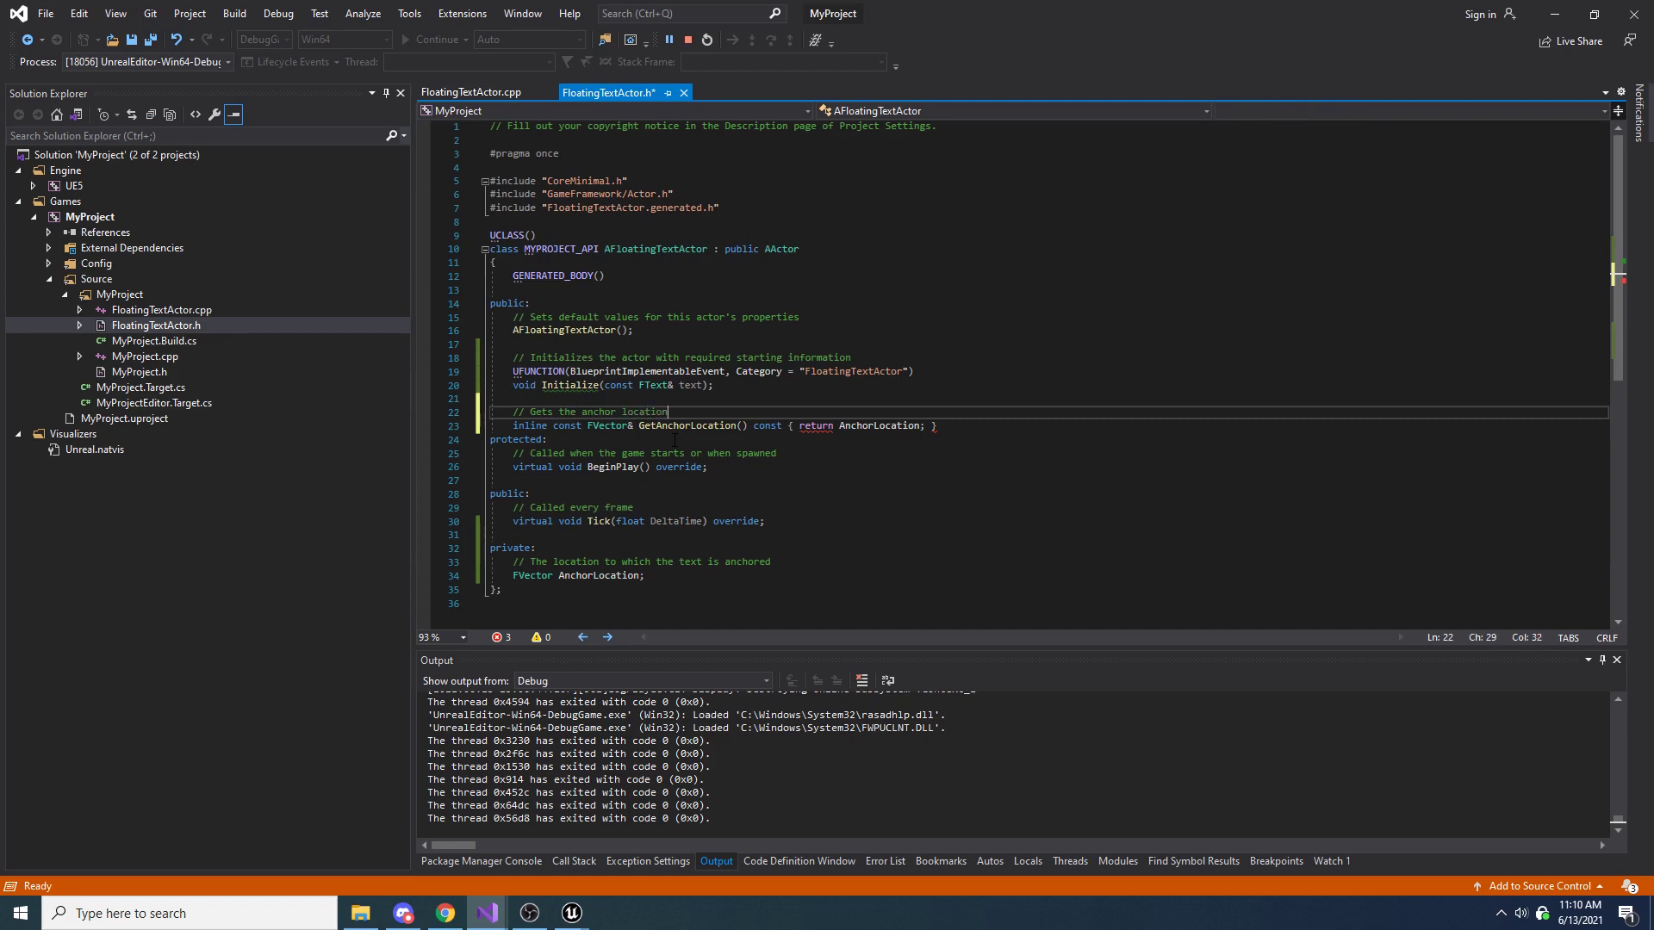
pyautogui.press('Down')
pyautogui.press('End')
pyautogui.press('Return')
pyautogui.hotkey('ctrl', 's')
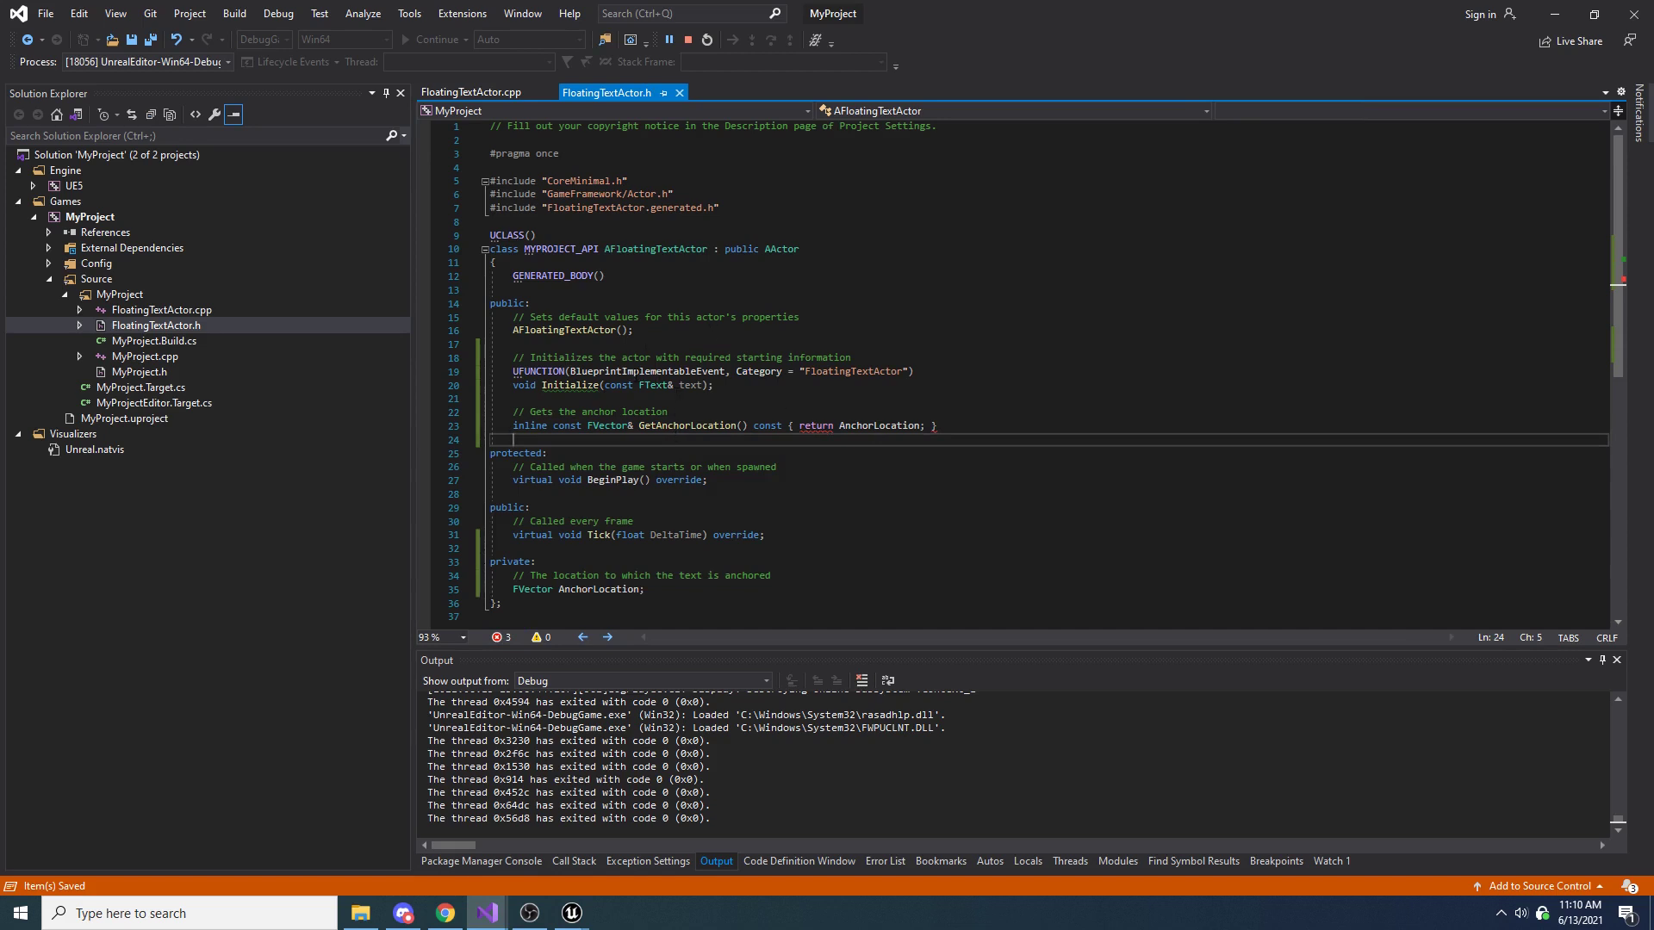
# In FloatingTextActor.cpp, add AnchorLocation = GetActorLocation(); after Super::BeginPlay(); in the BeginPlay function, and save the file
pyautogui.doubleClick(599, 589)
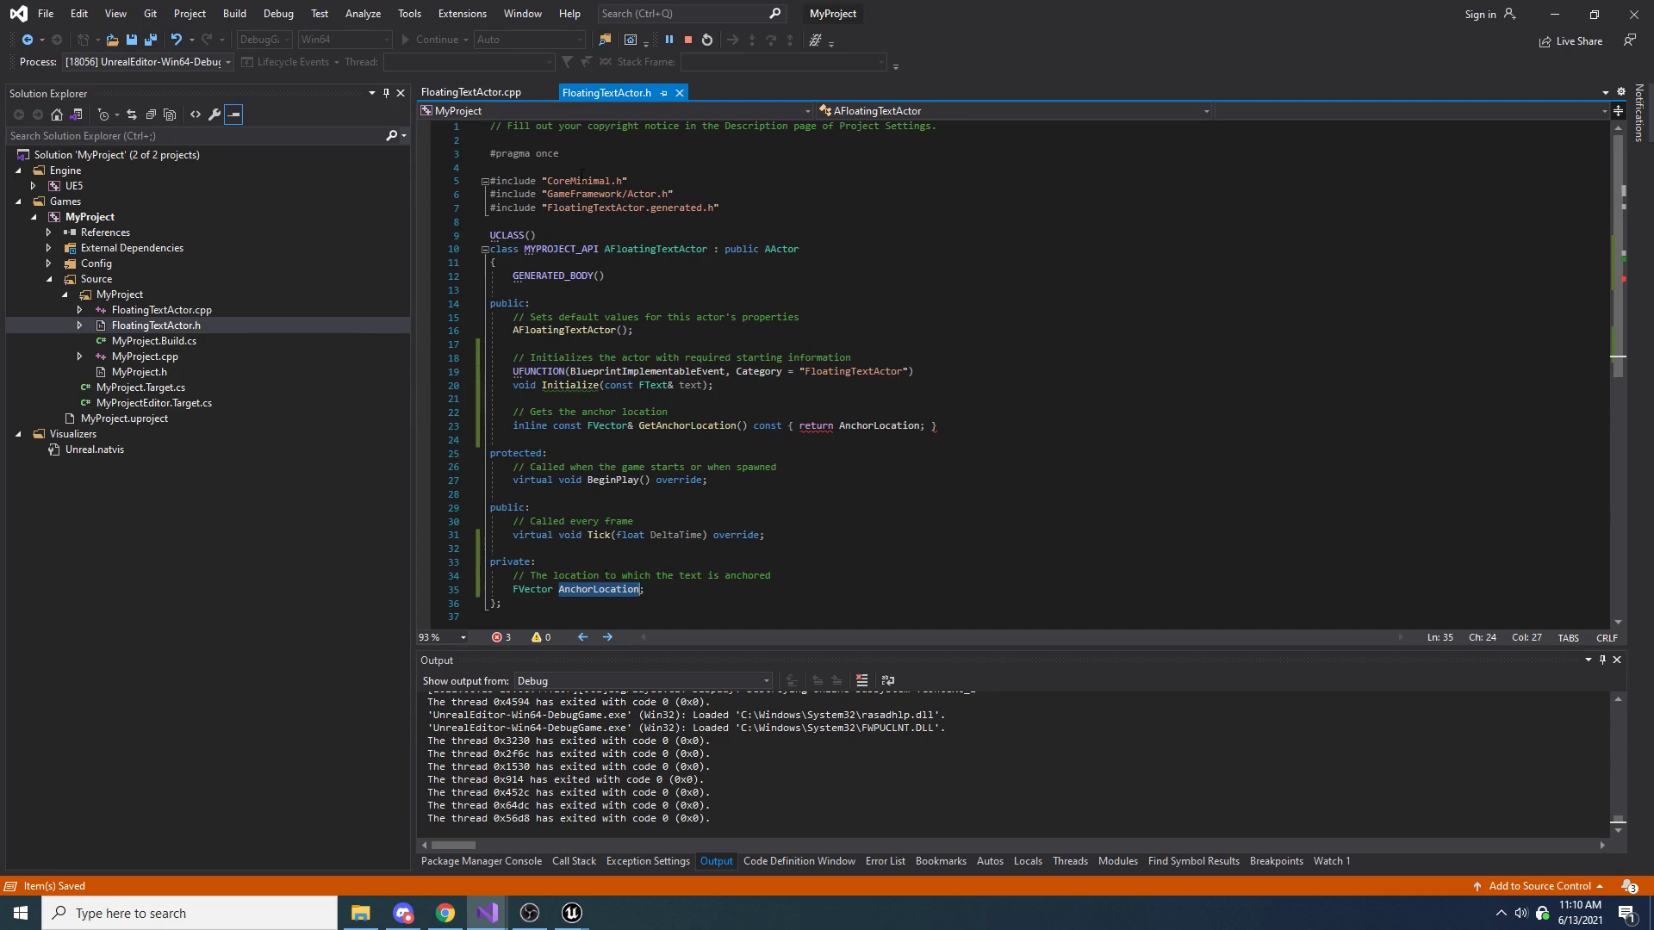
pyautogui.click(487, 92)
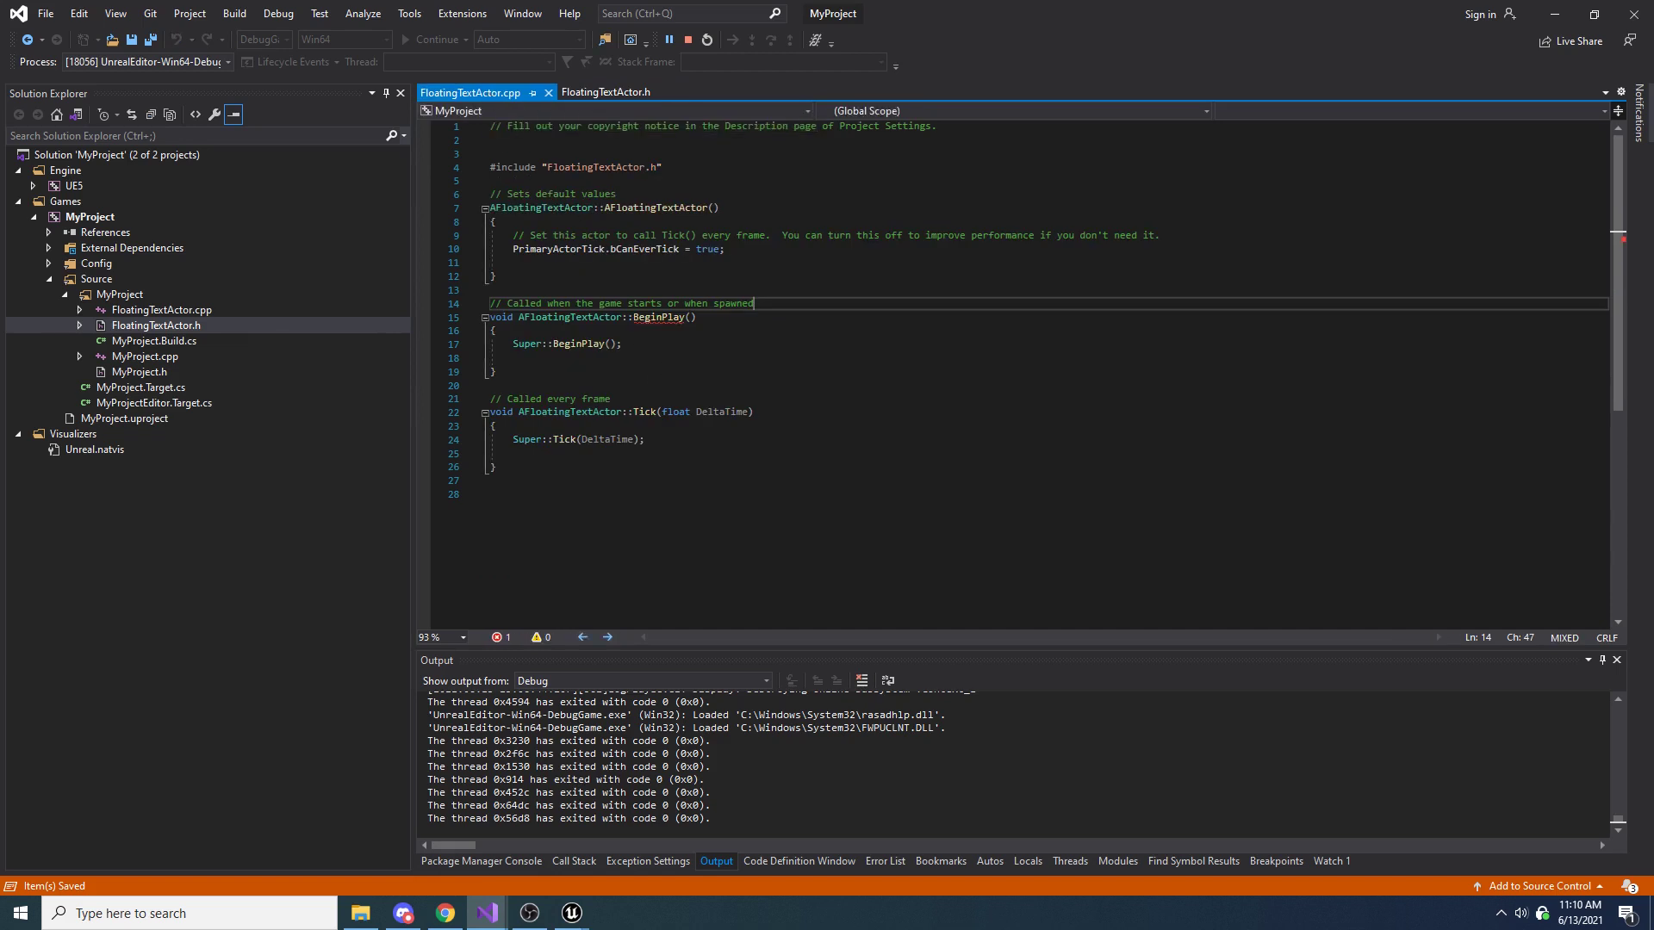
pyautogui.click(652, 359)
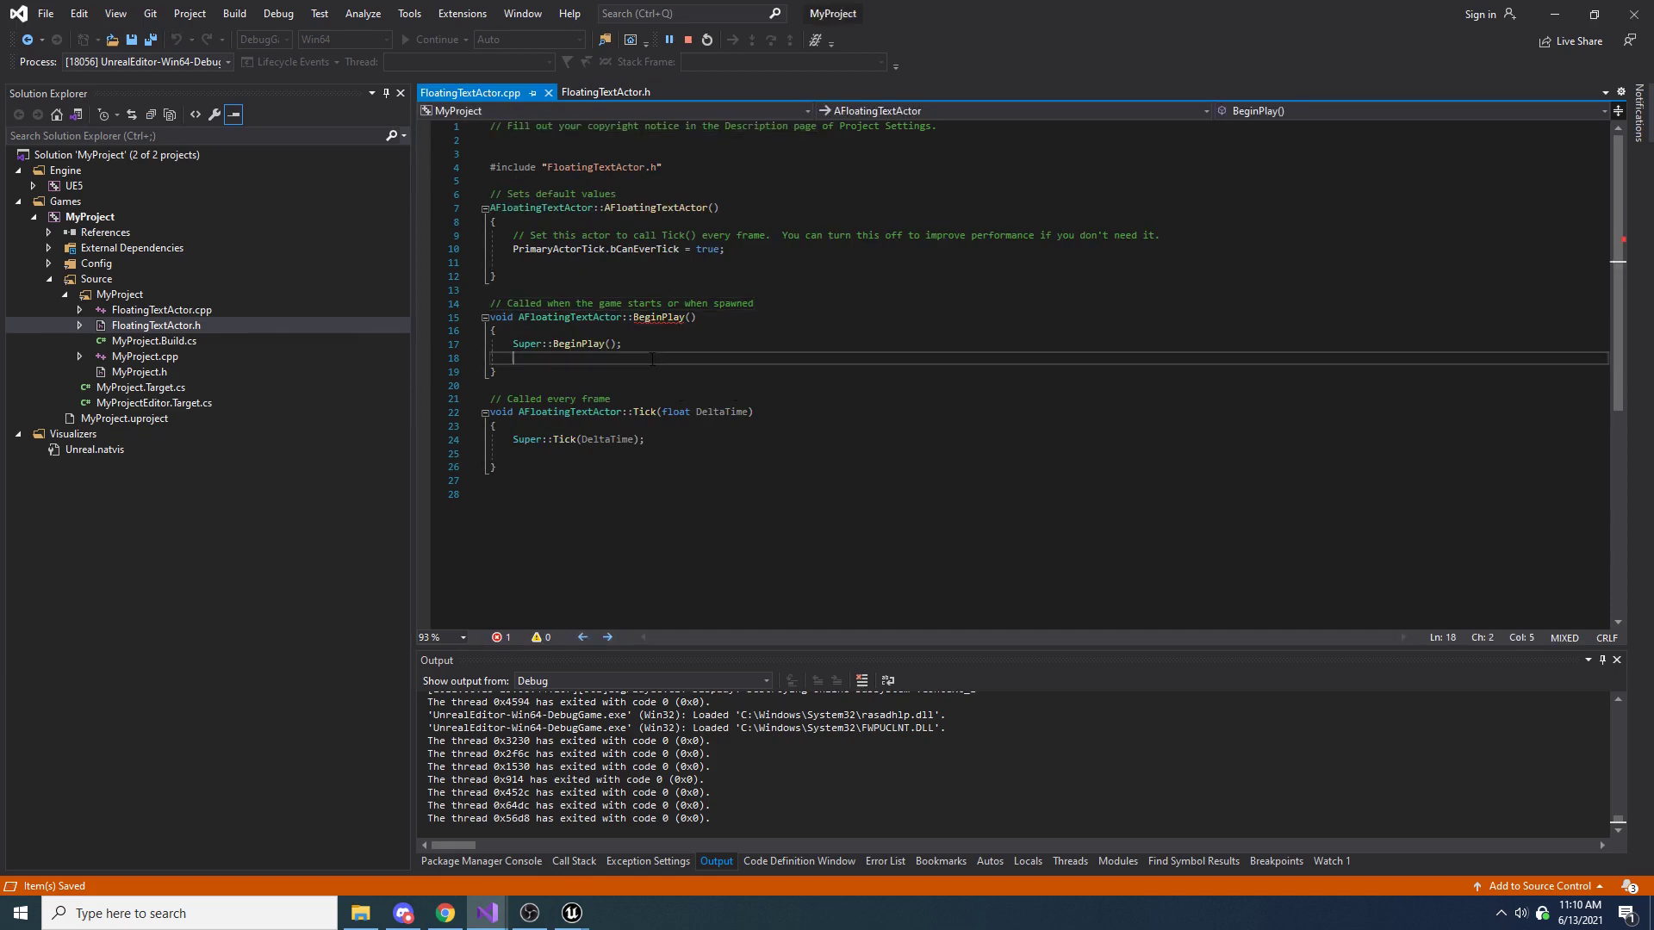
pyautogui.press('Return')
pyautogui.write('AnchorLocation')
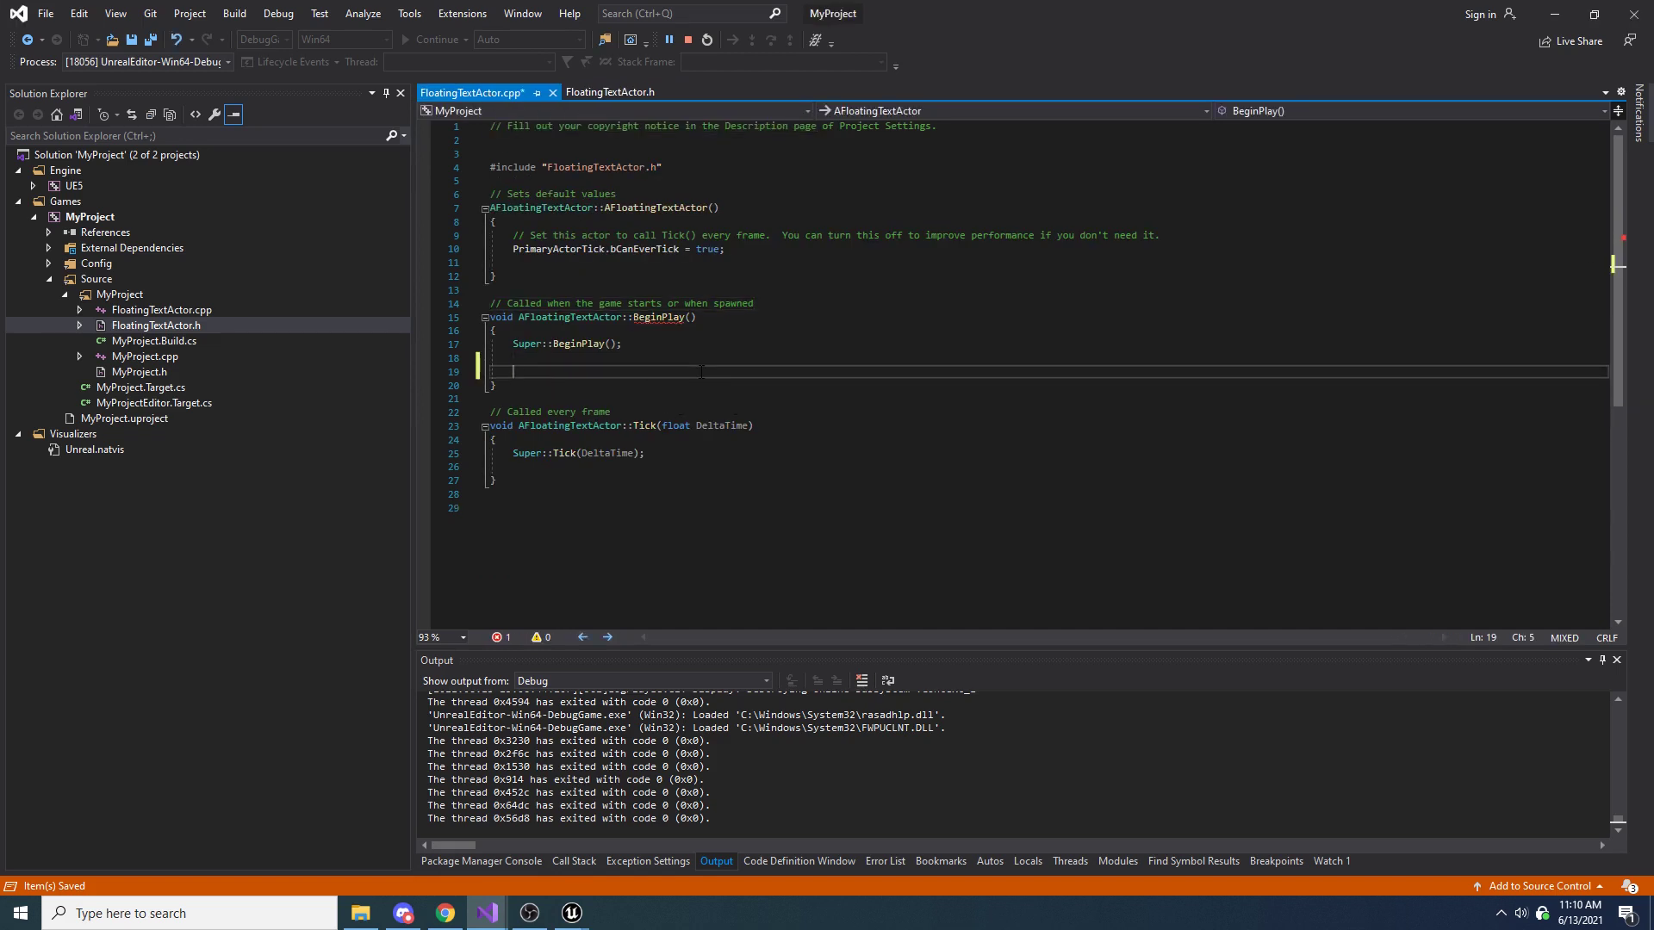
pyautogui.write(' = G')
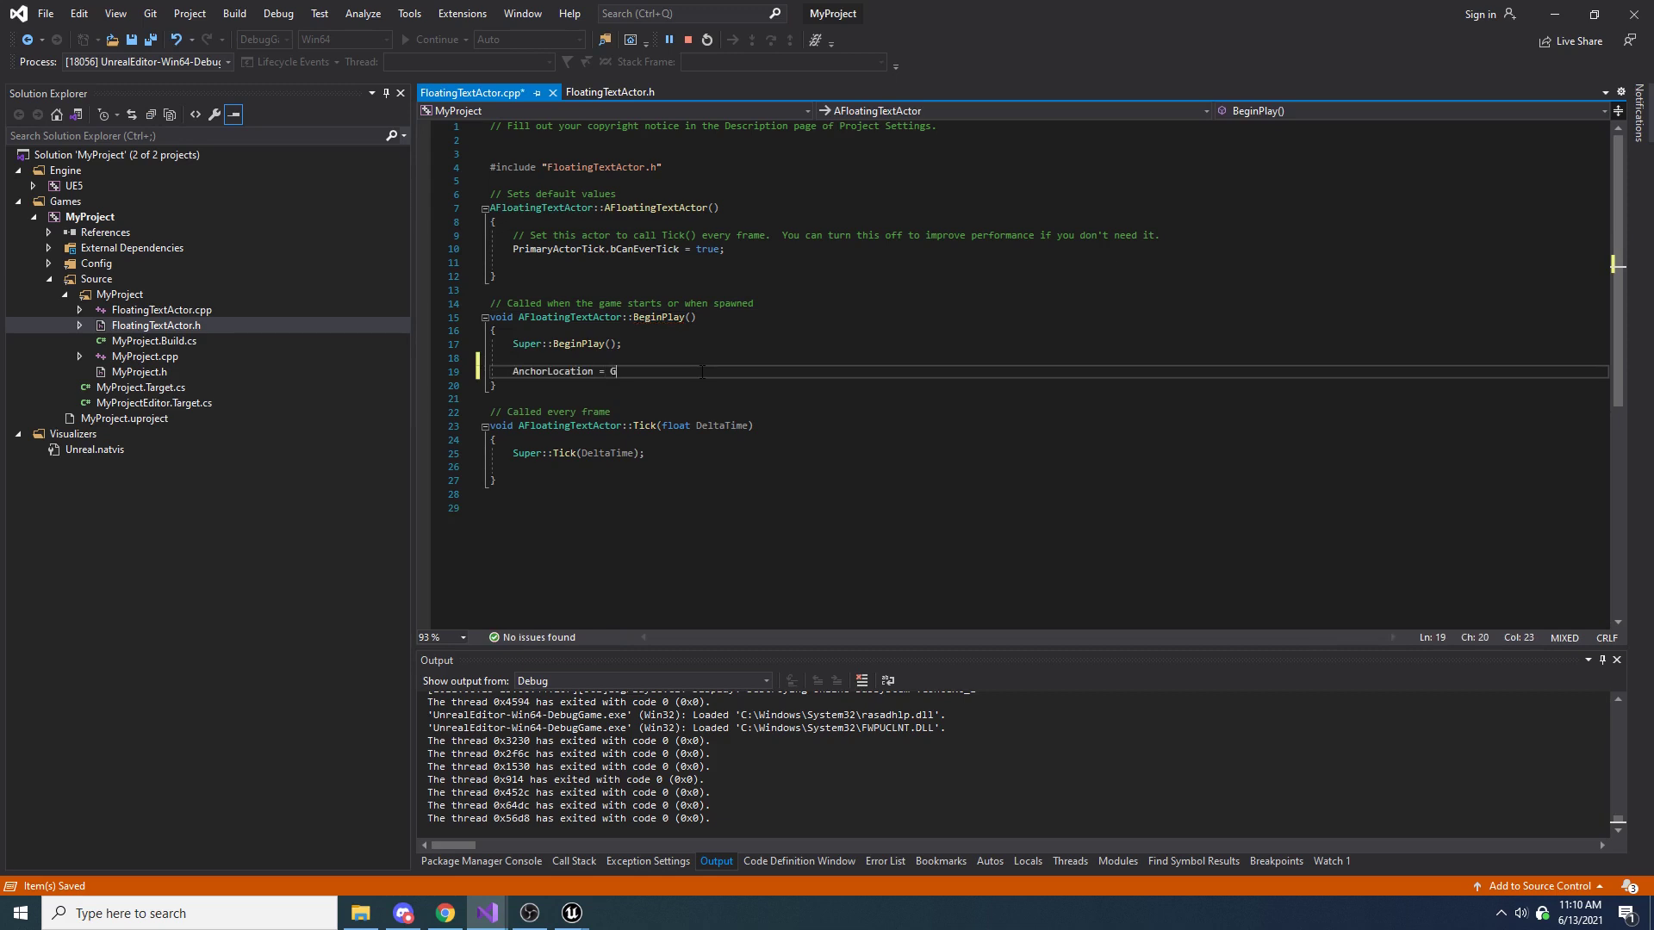
pyautogui.write('etActorLocation();')
pyautogui.hotkey('ctrl', 's')
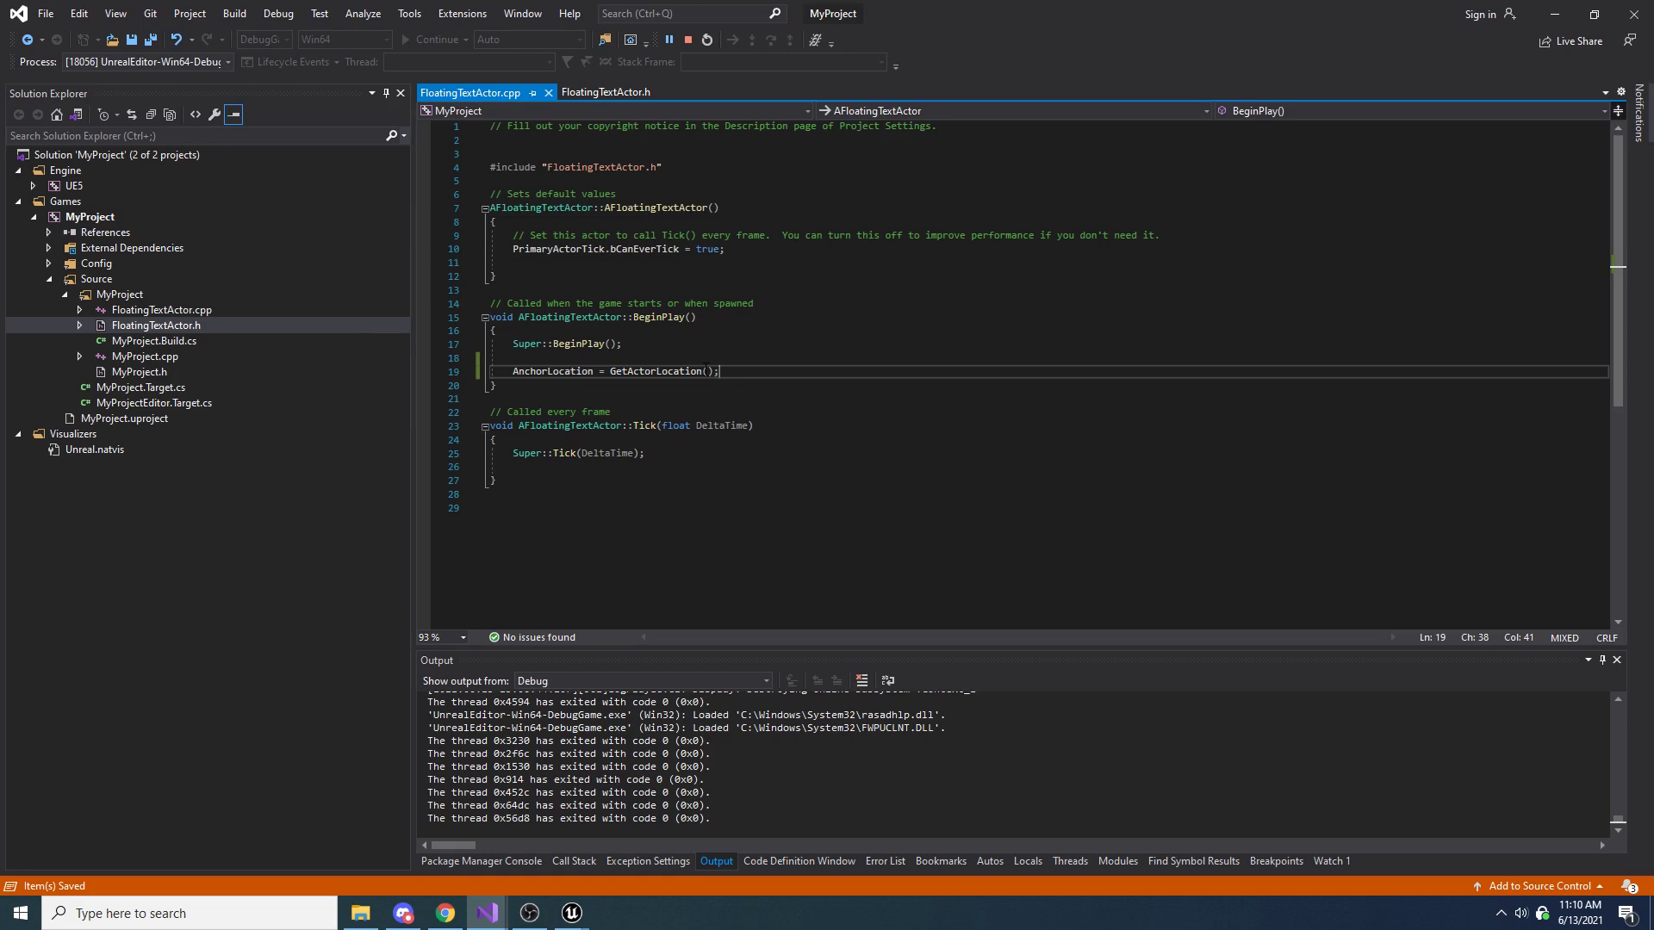
# Switch to Unreal Editor, trigger several attacks near the other character in the Client 1 window to check damage messages, and stop the play session
pyautogui.hotkey('alt', 'Tab')
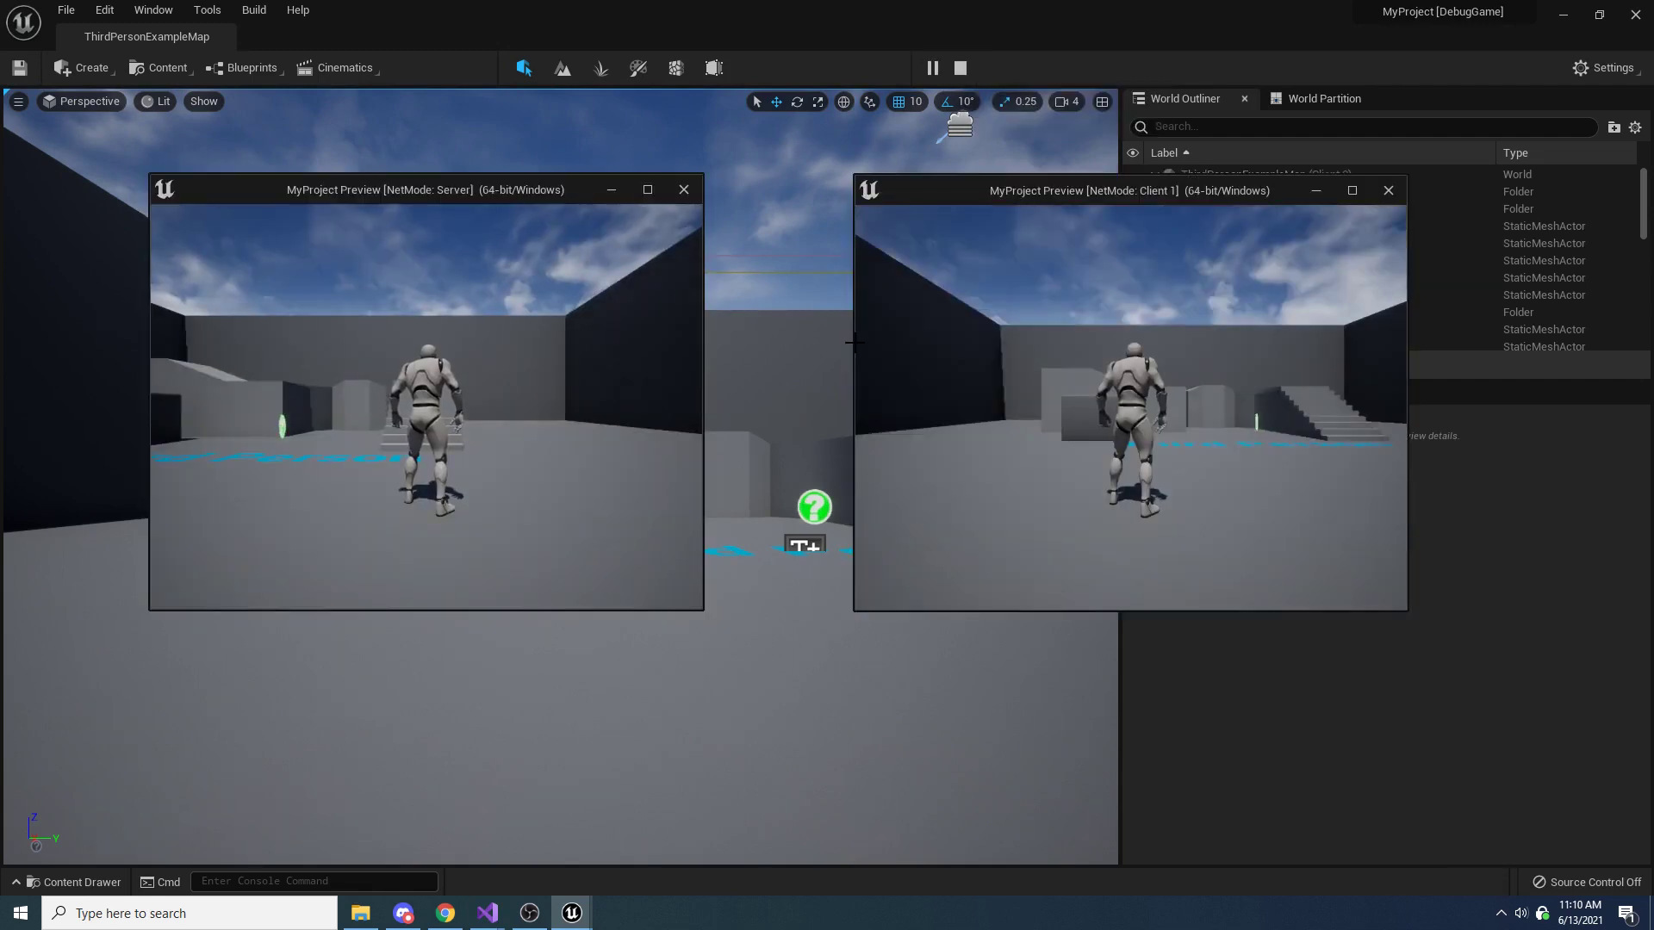
pyautogui.press('w')
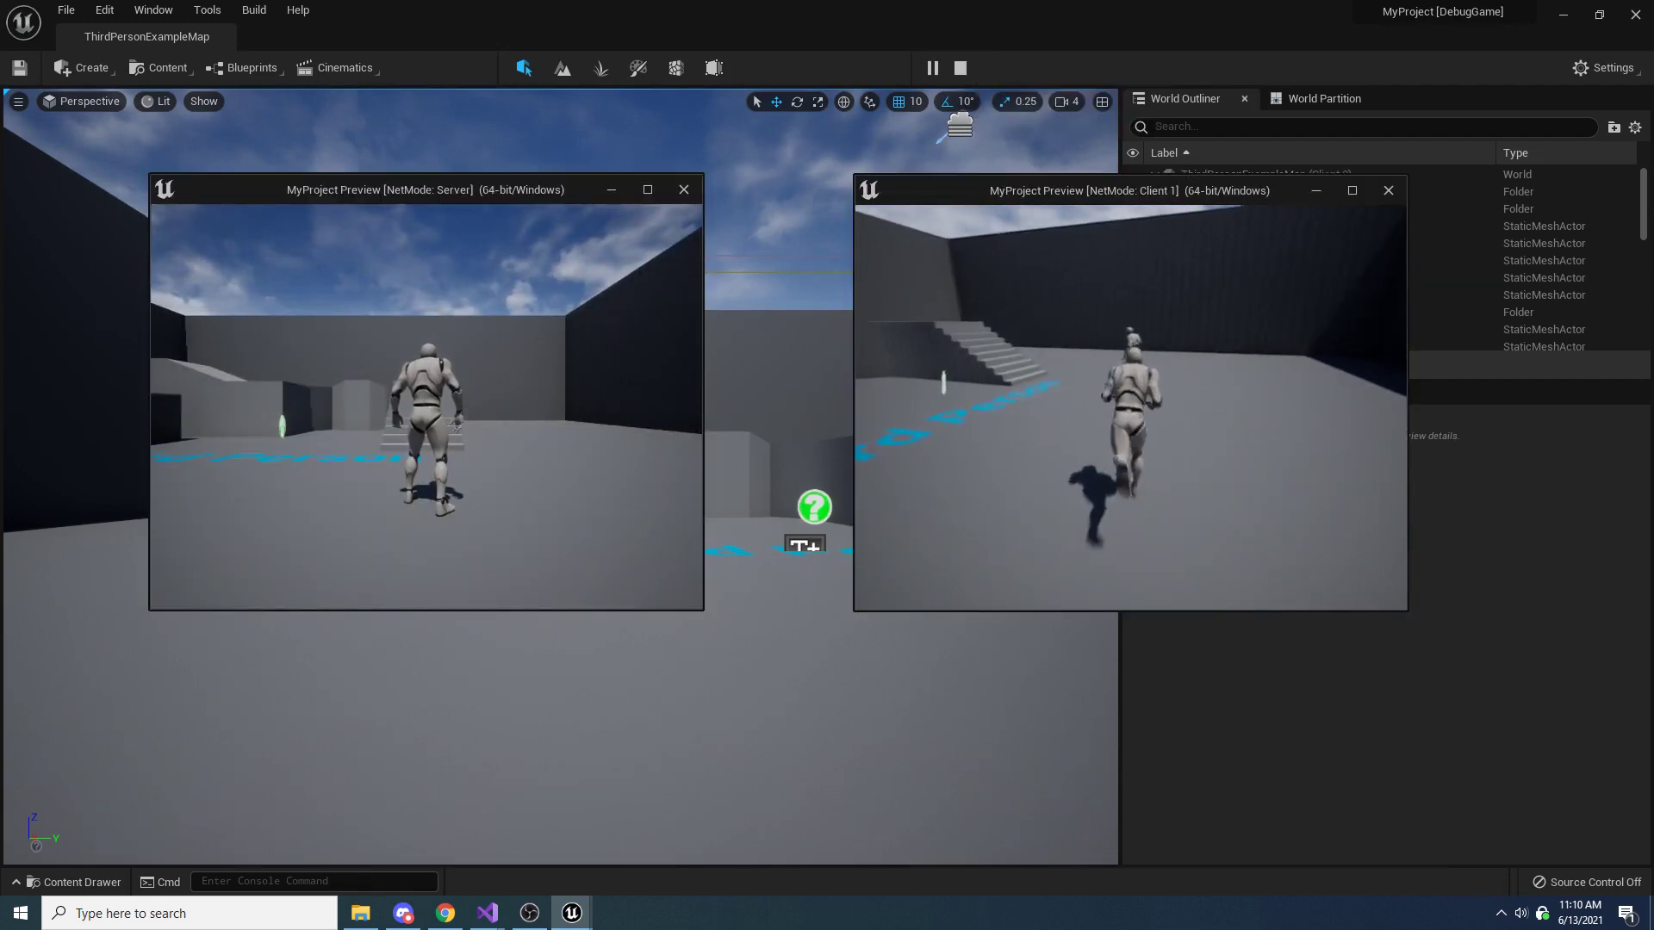
pyautogui.press('e')
pyautogui.press('e')
pyautogui.press('e')
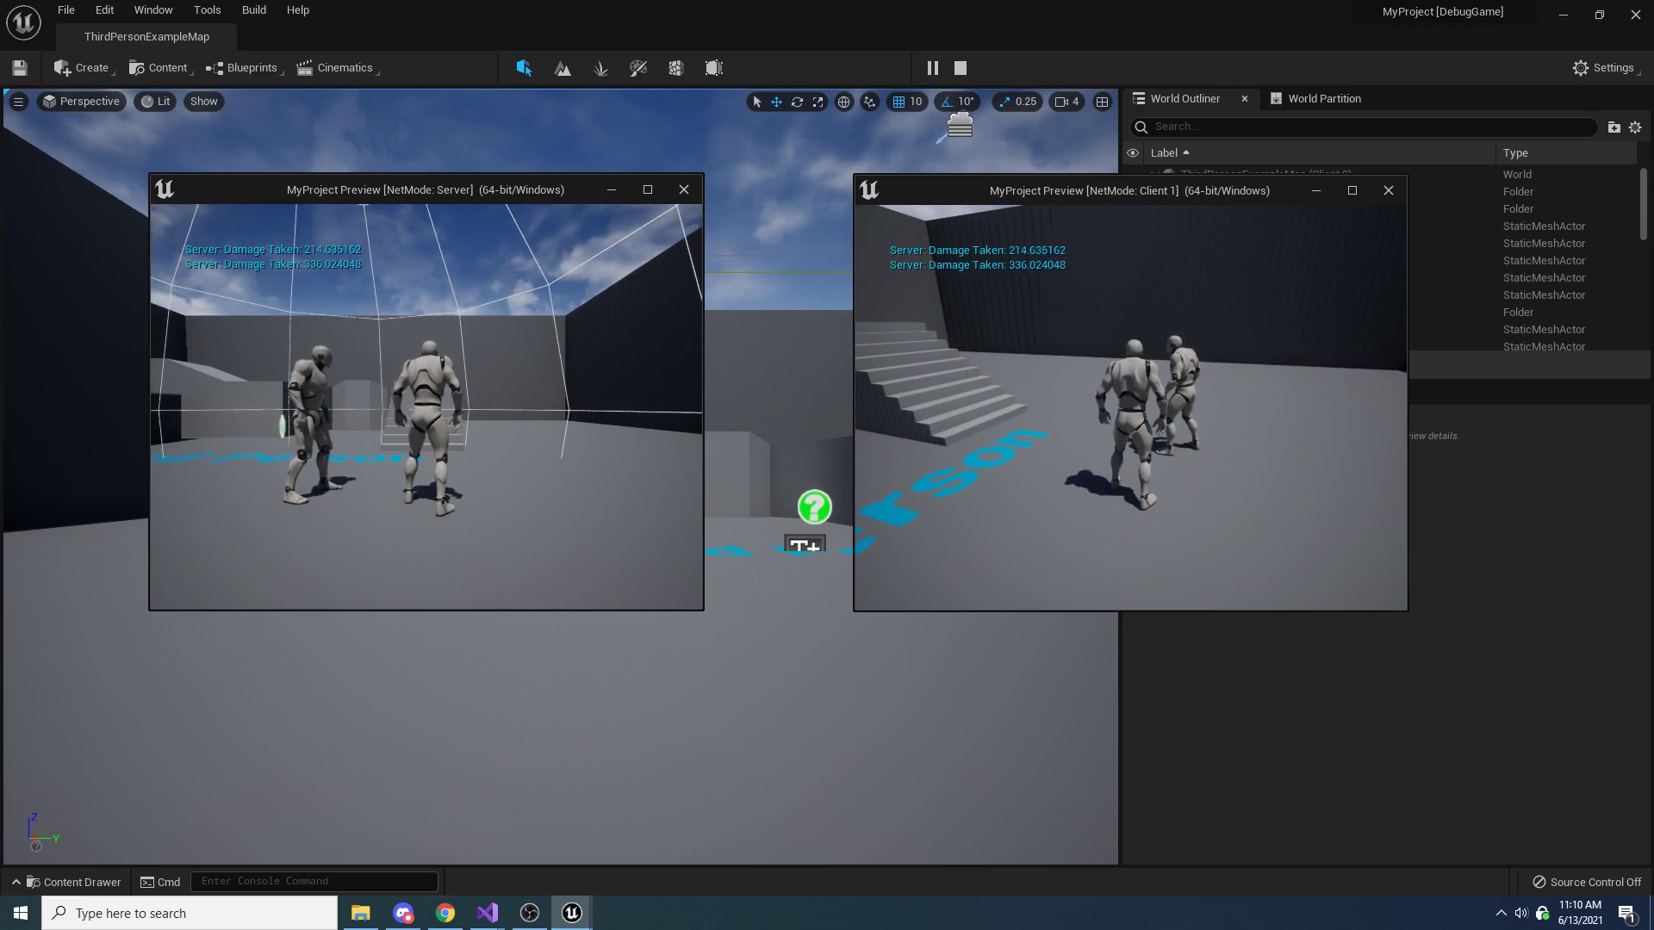
pyautogui.press('e')
pyautogui.press('e')
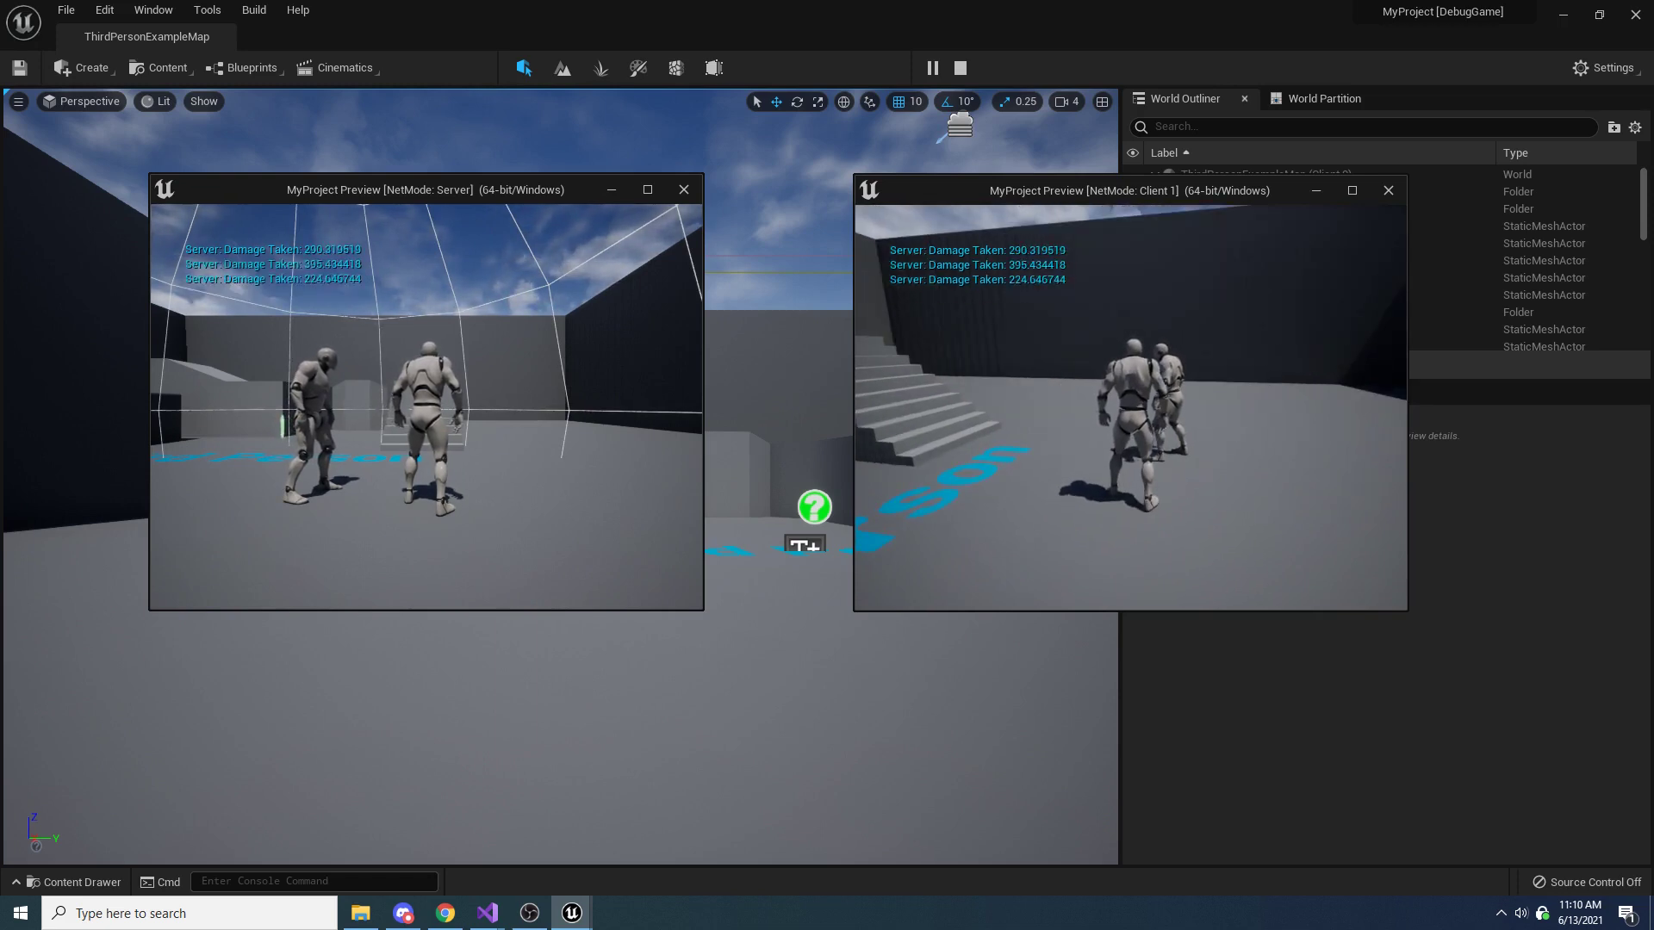
pyautogui.press('Escape')
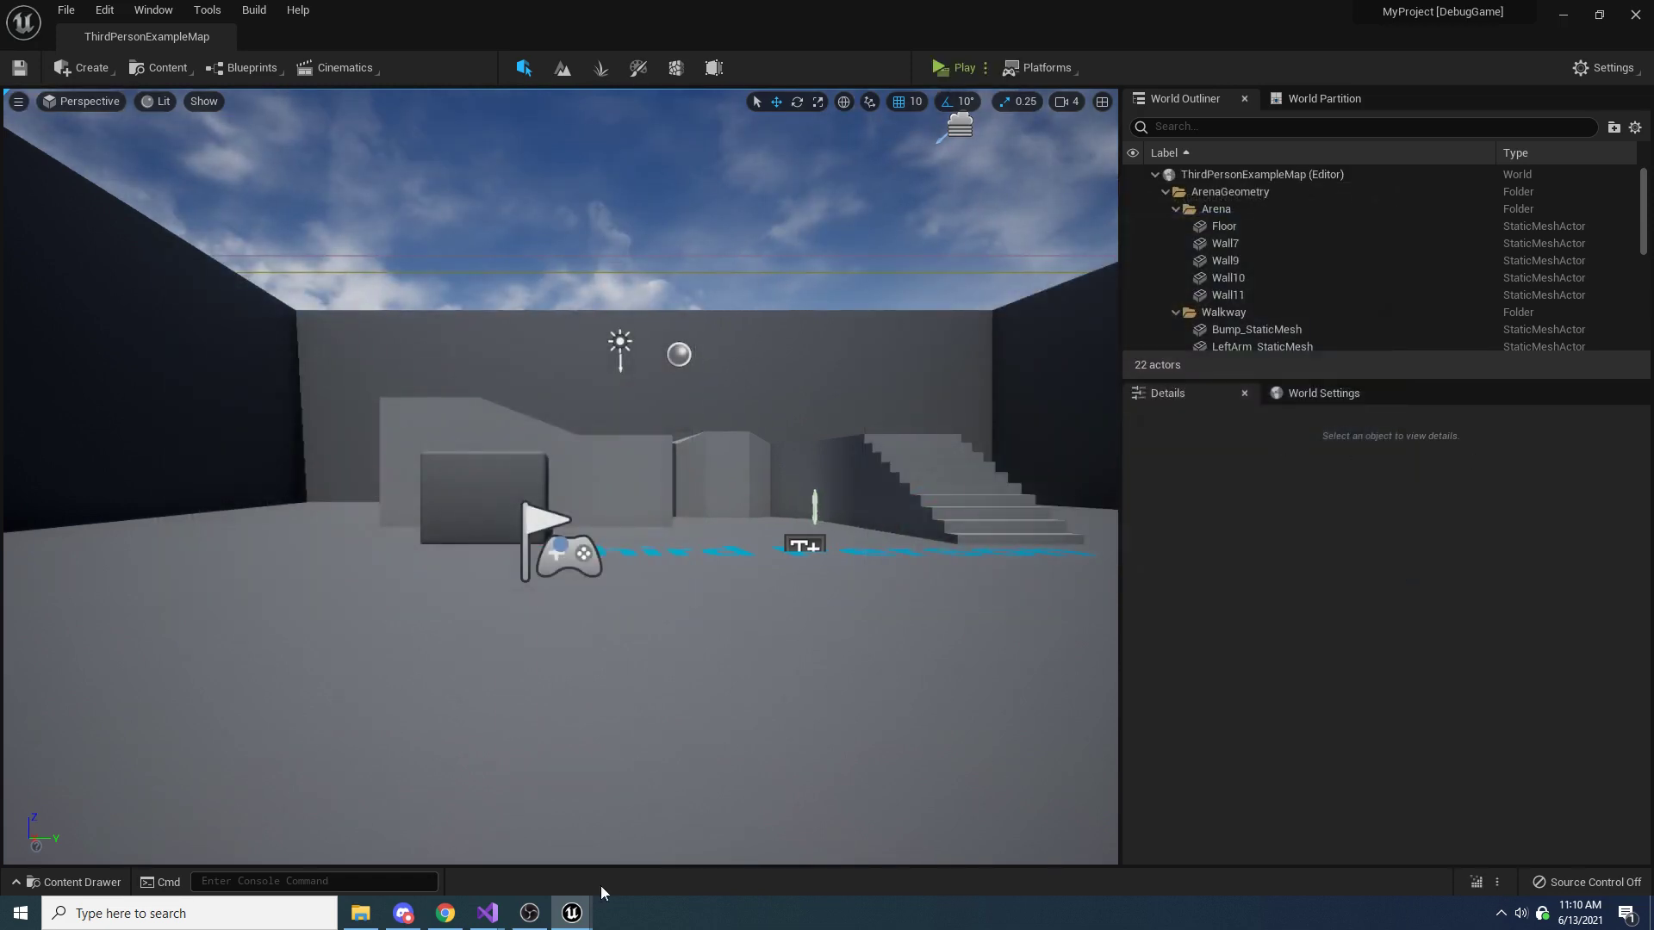
# Play-test the DamageNumbersTest project and bring the server's character next to the client's character
pyautogui.moveTo(575, 926)
pyautogui.hotkey('alt', 'p')
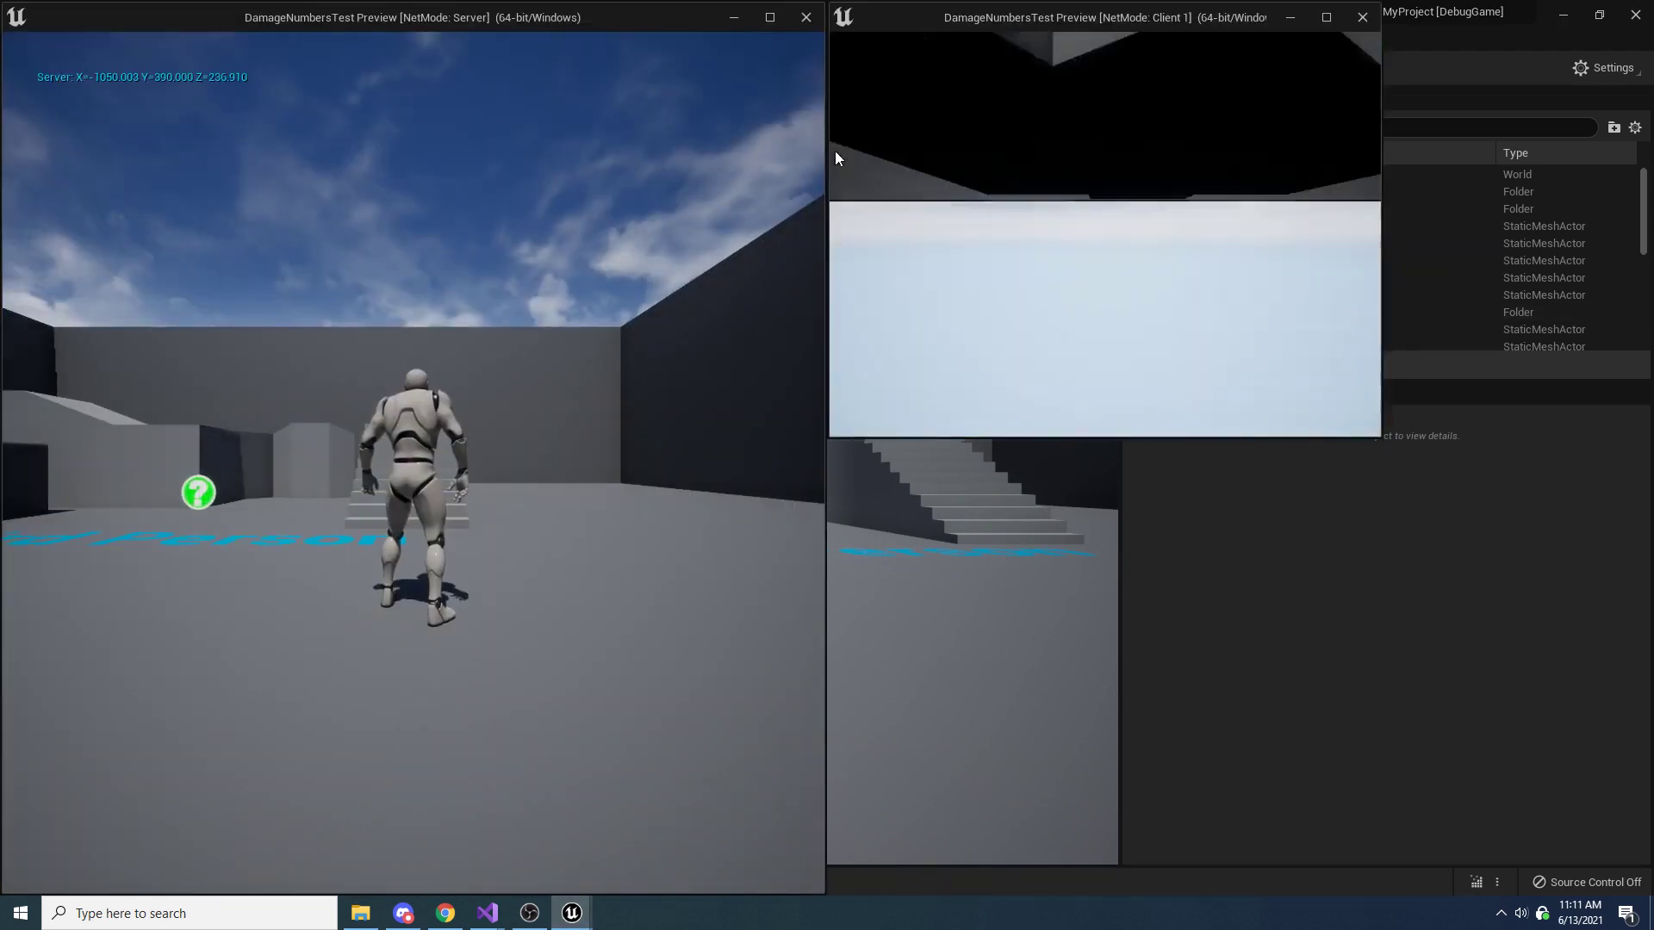
pyautogui.click(616, 384)
pyautogui.press('w')
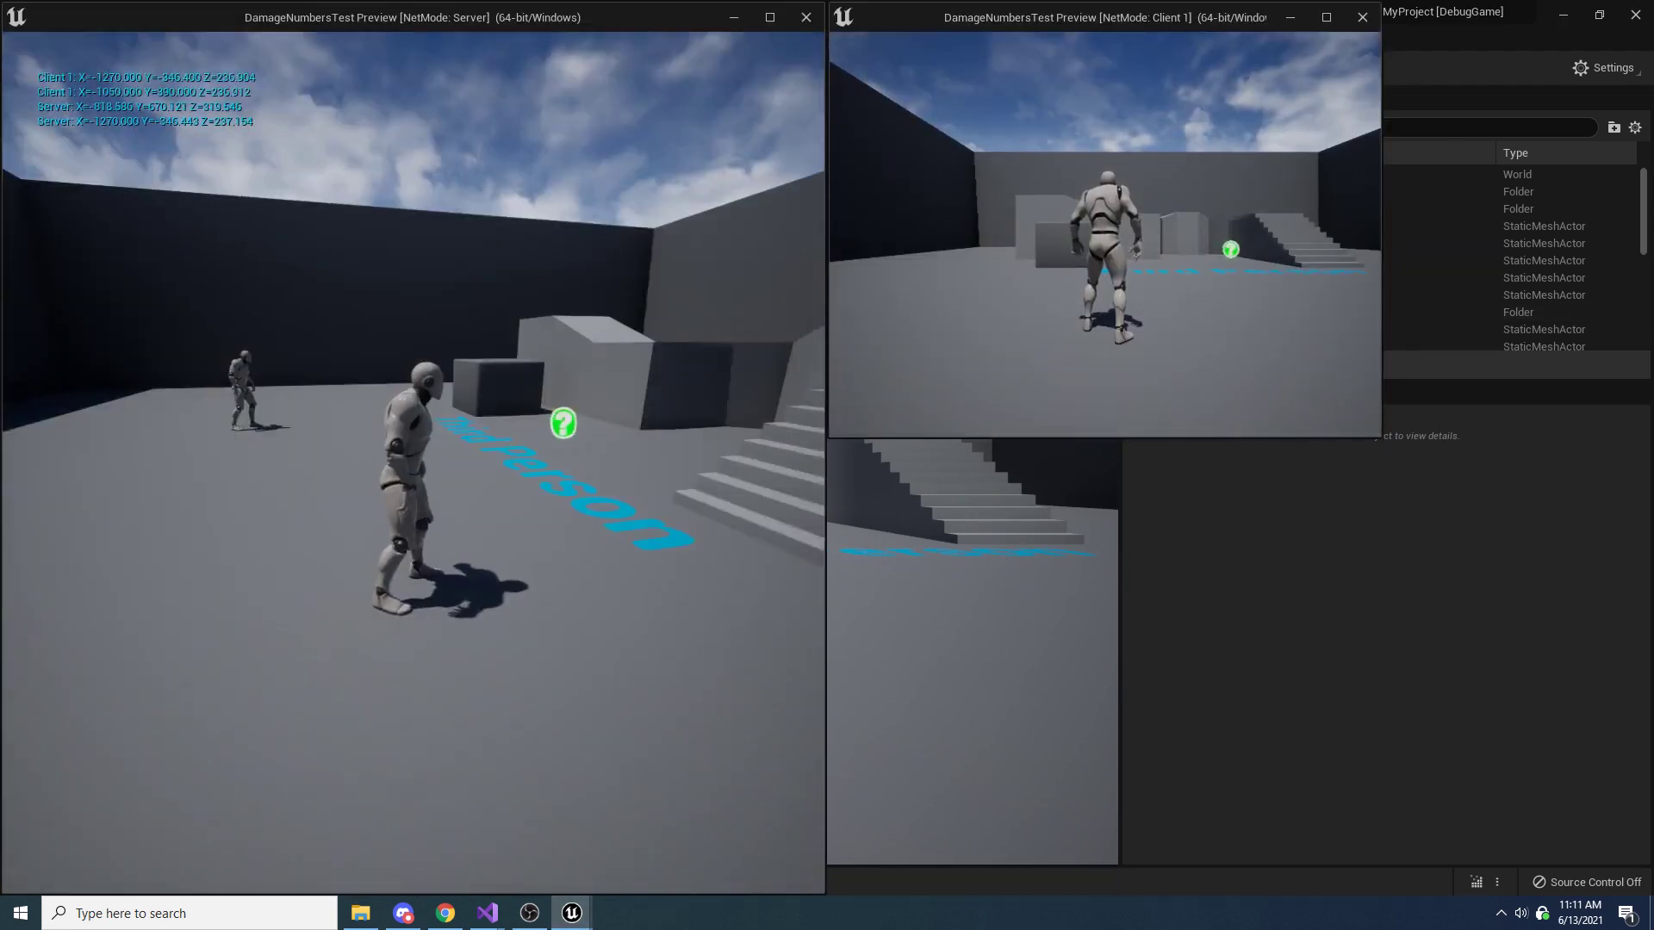
pyautogui.press('space')
pyautogui.press('w')
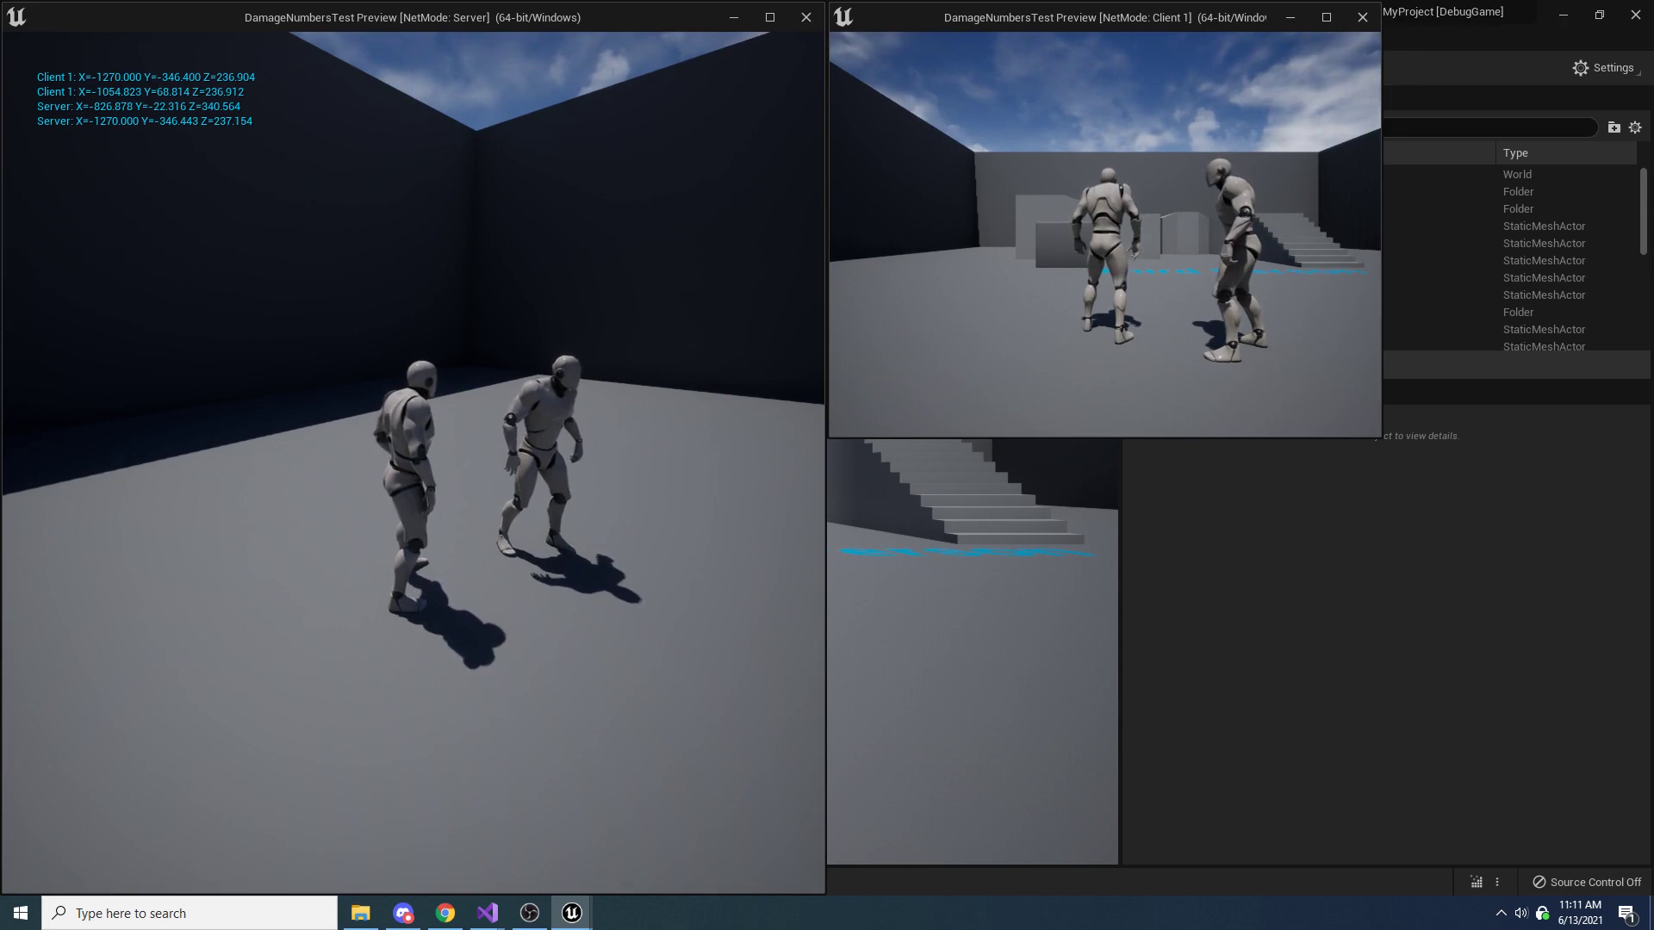
# Attack the other character repeatedly in the server window to examine how the floating damage numbers stack
pyautogui.press('f')
pyautogui.press('f')
pyautogui.press('f')
pyautogui.press('f')
pyautogui.press('f')
pyautogui.press('f')
pyautogui.press('f')
pyautogui.press('f')
pyautogui.press('f')
pyautogui.press('f')
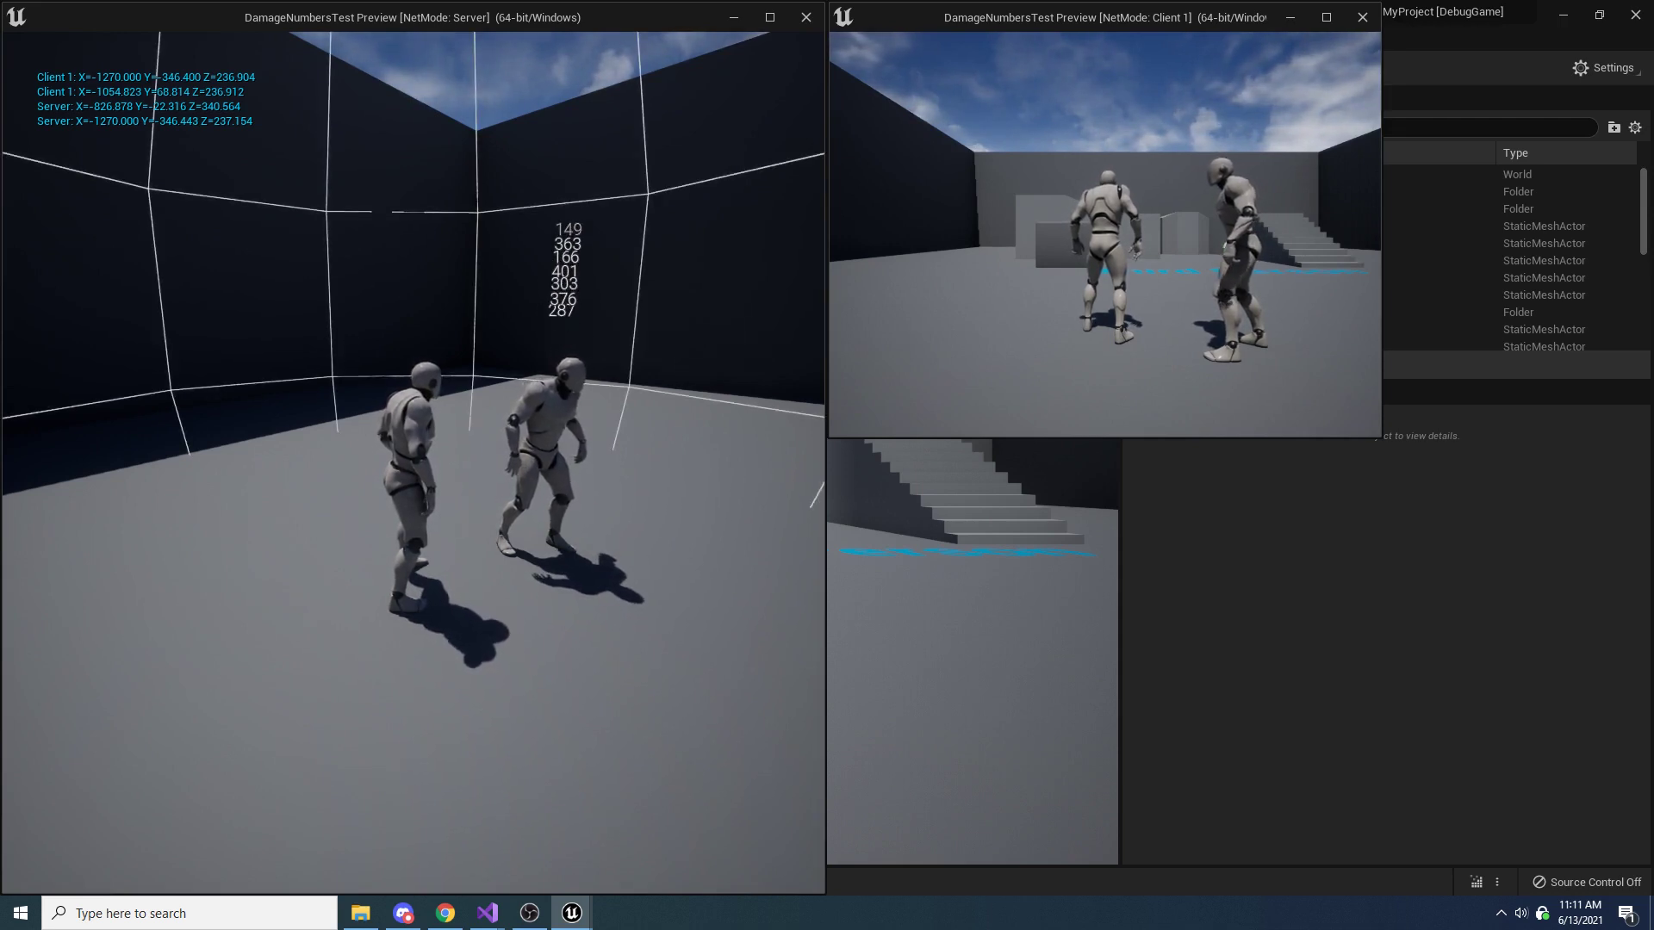
pyautogui.press('f')
pyautogui.press('f')
pyautogui.press('f')
pyautogui.press('f')
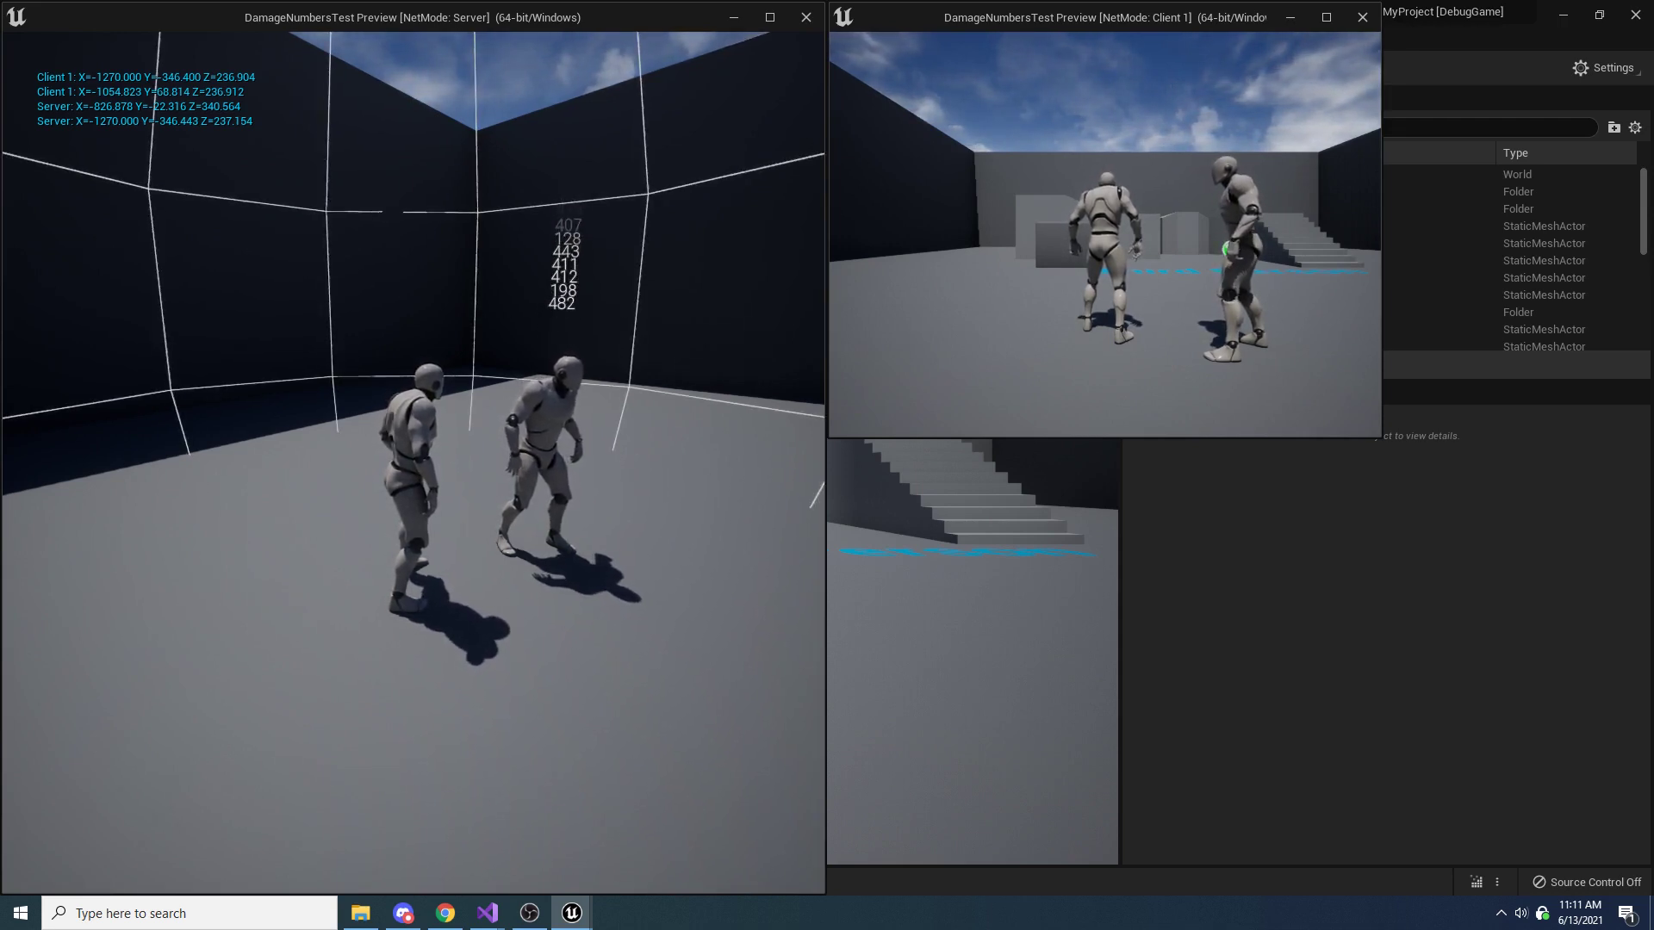
# Trigger more attacks in the server window to check how the new damage numbers push the older ones up, and end the play session
pyautogui.press('f')
pyautogui.press('f')
pyautogui.press('f')
pyautogui.press('f')
pyautogui.press('f')
pyautogui.press('f')
pyautogui.press('f')
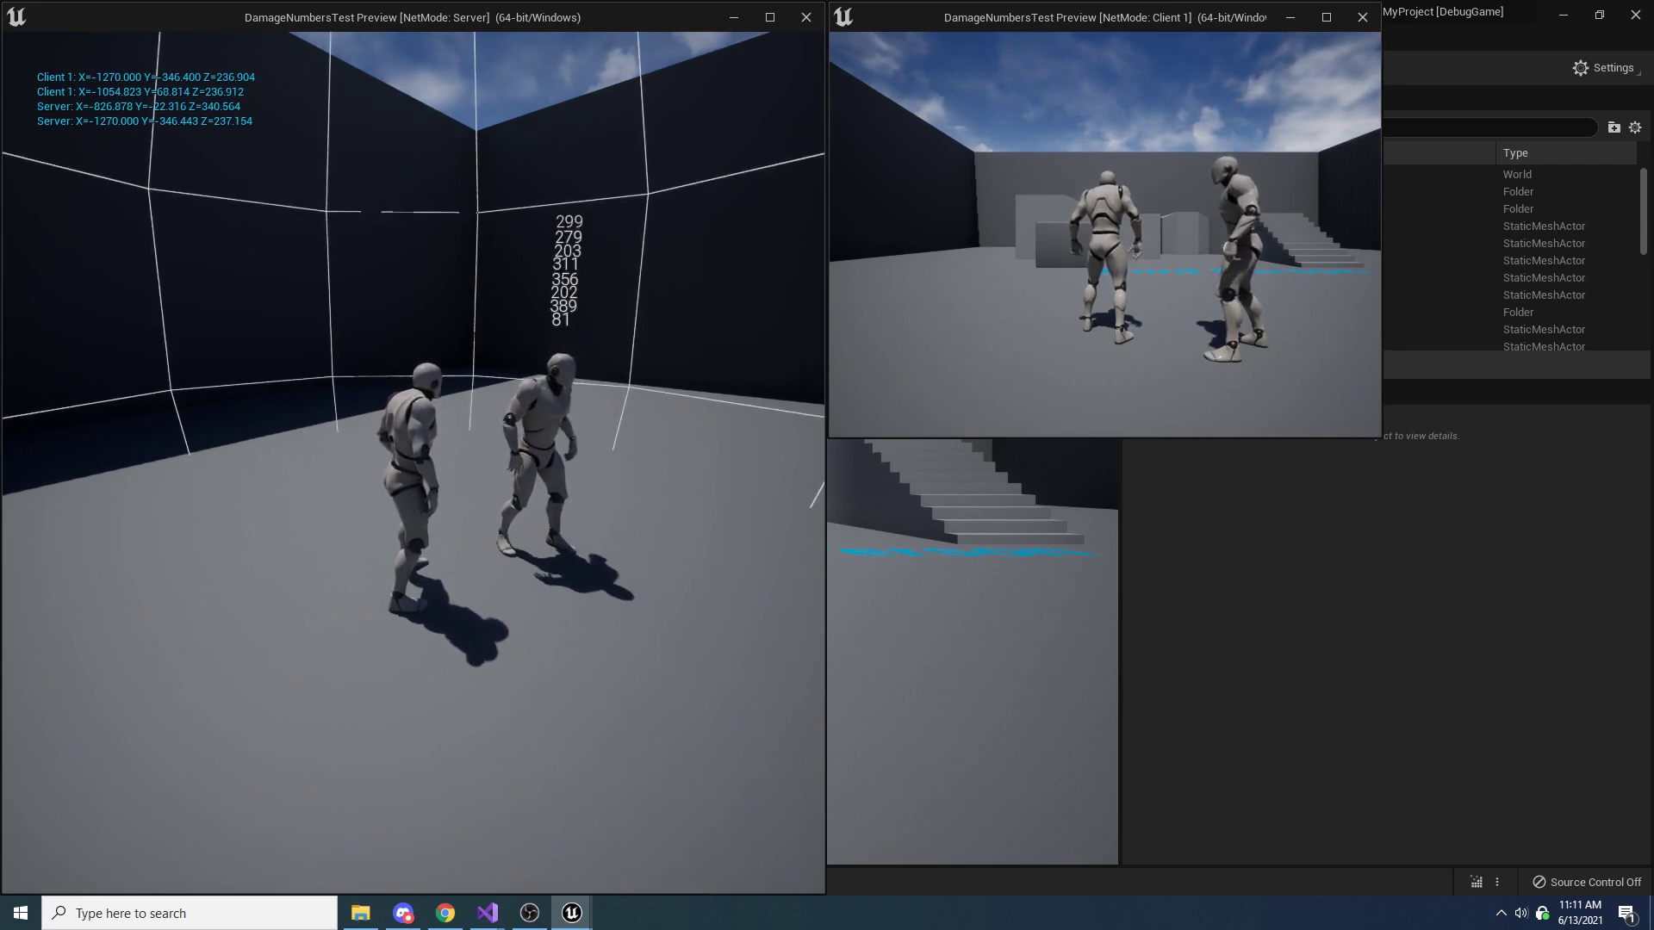
pyautogui.press('Escape')
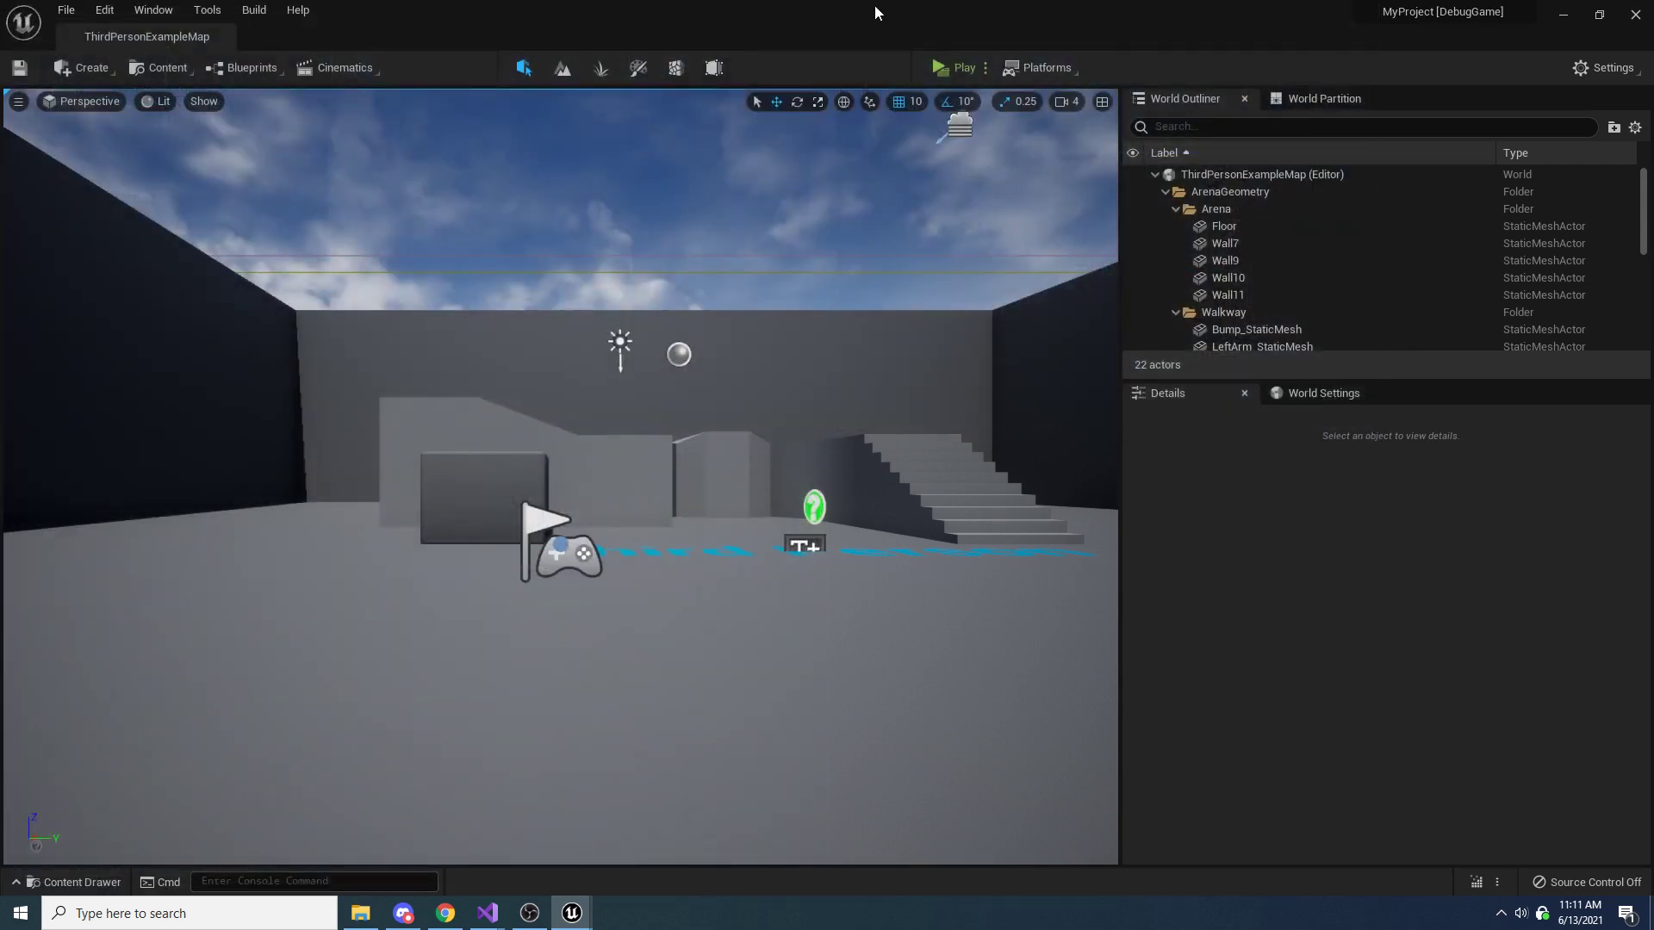
# Switch to Visual Studio and save all files, then recompile the C++ code in the MyProject Unreal Editor
pyautogui.moveTo(875, 9); pyautogui.dragTo(1652, 404)
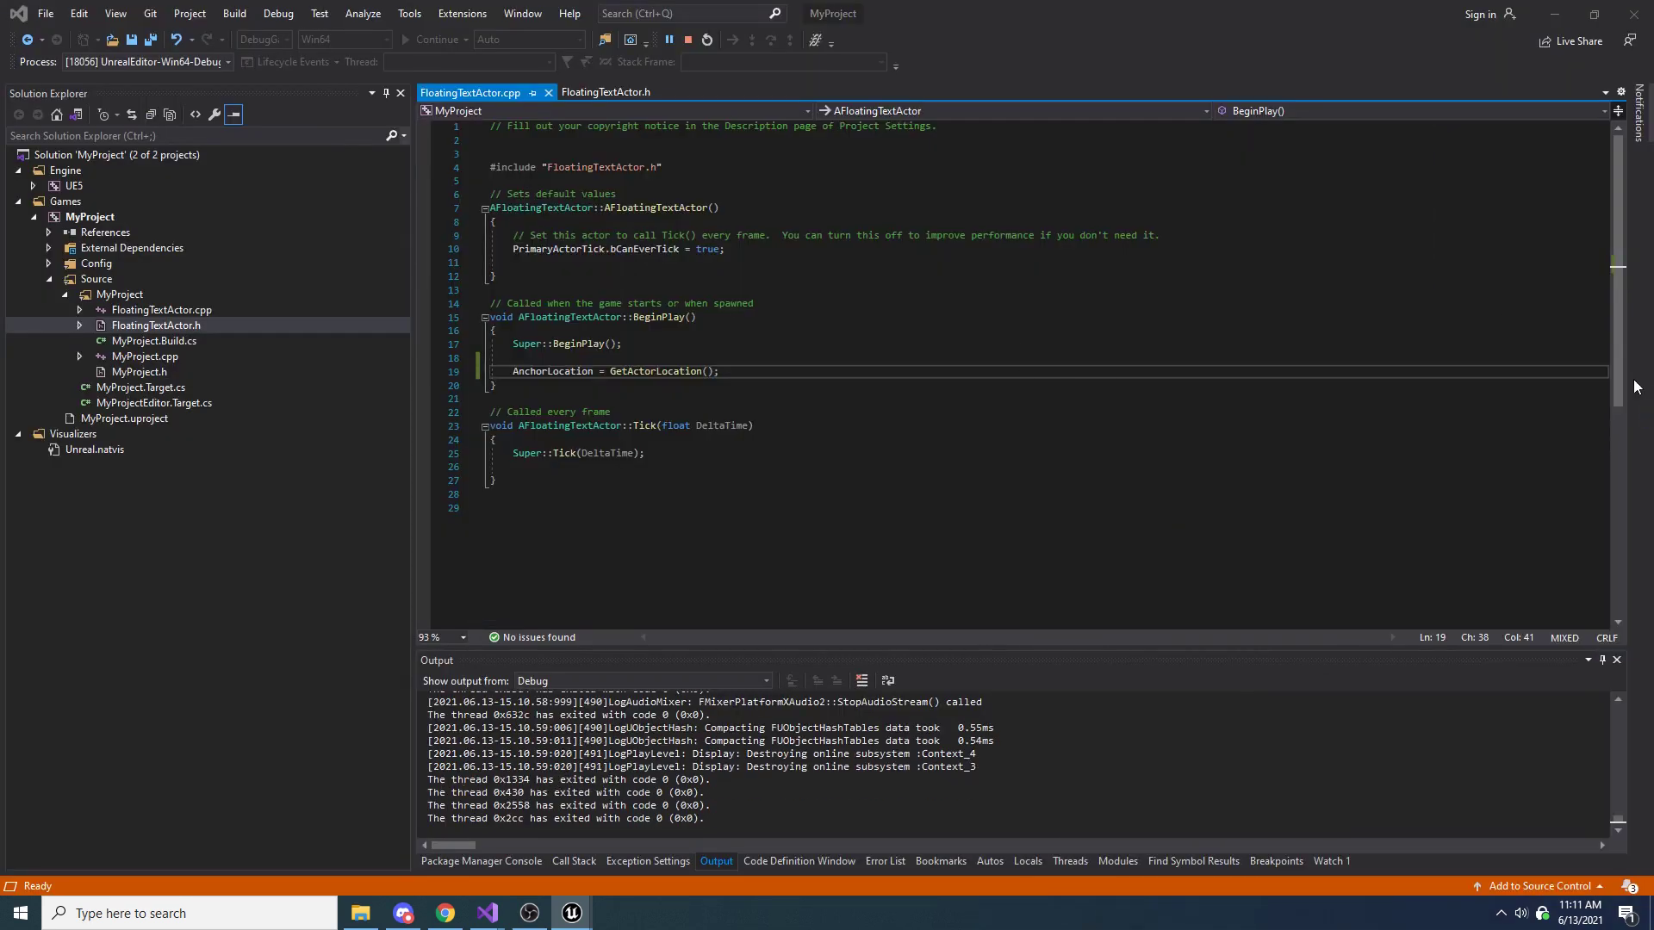
pyautogui.click(747, 452)
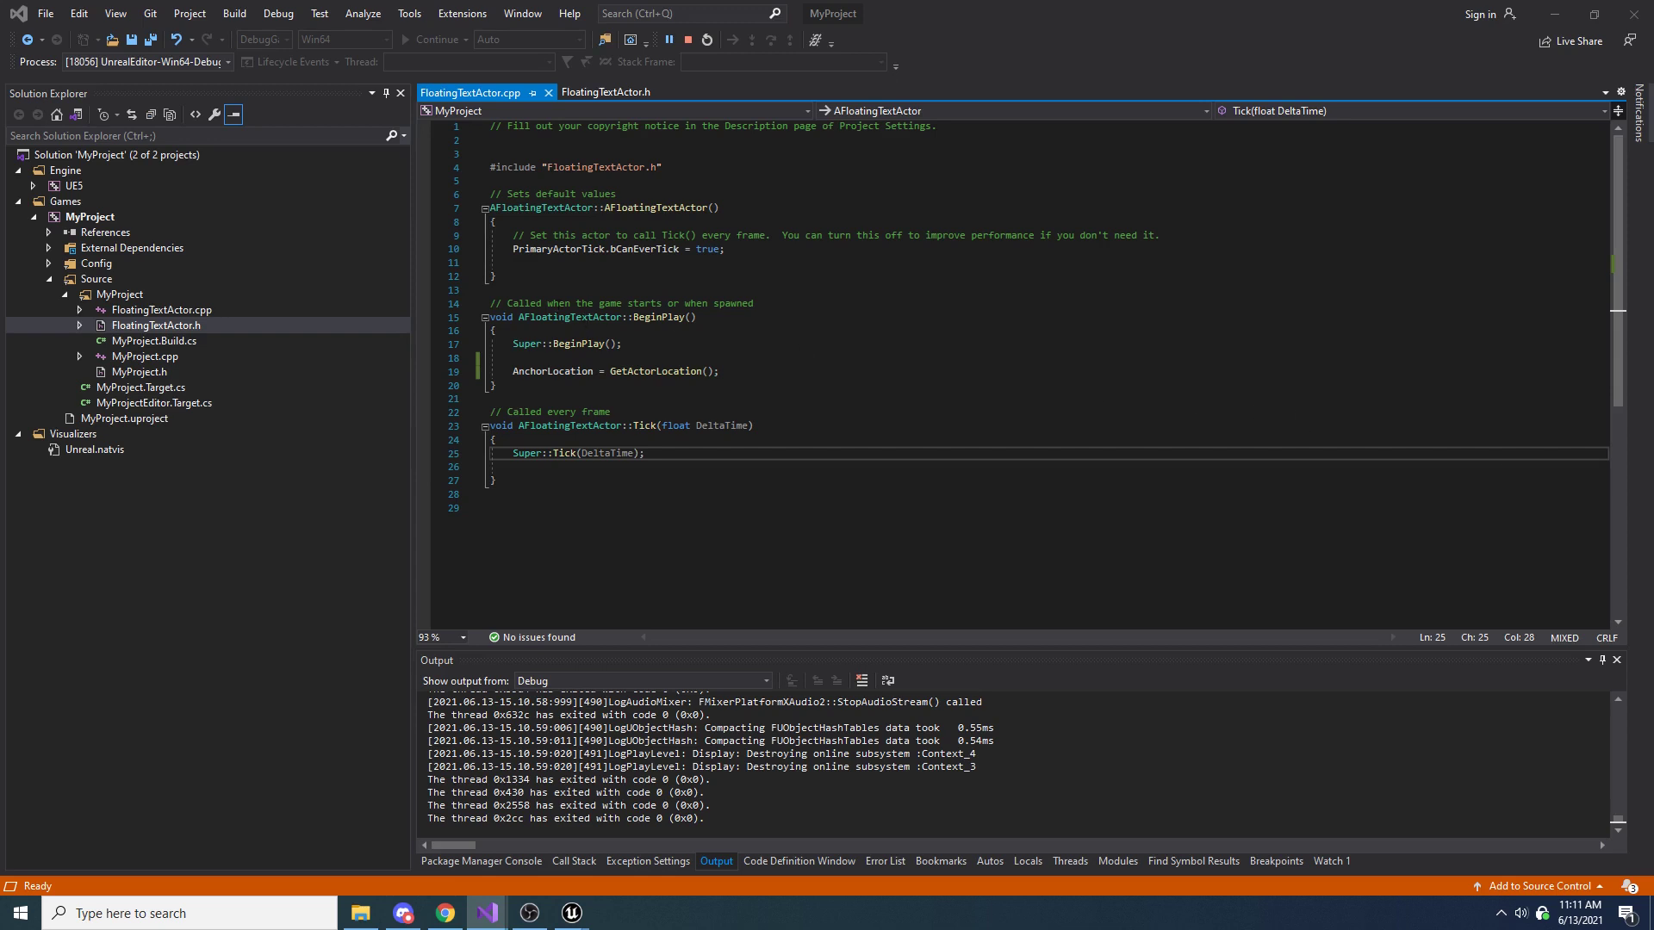
pyautogui.click(152, 40)
pyautogui.click(571, 911)
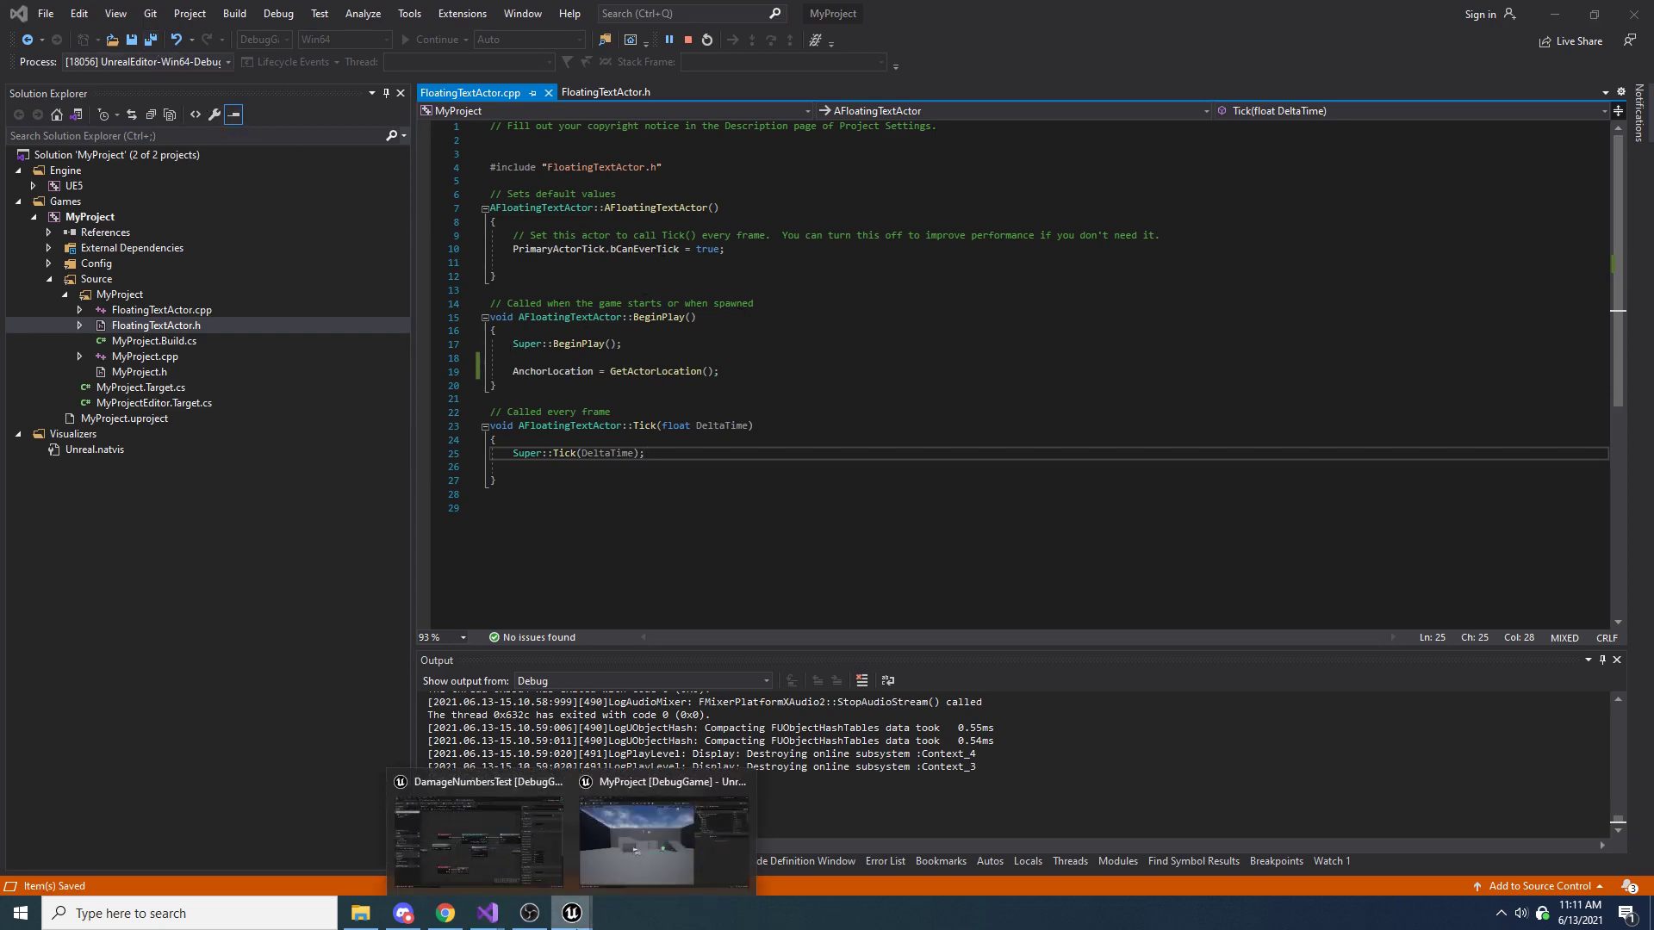
pyautogui.click(608, 856)
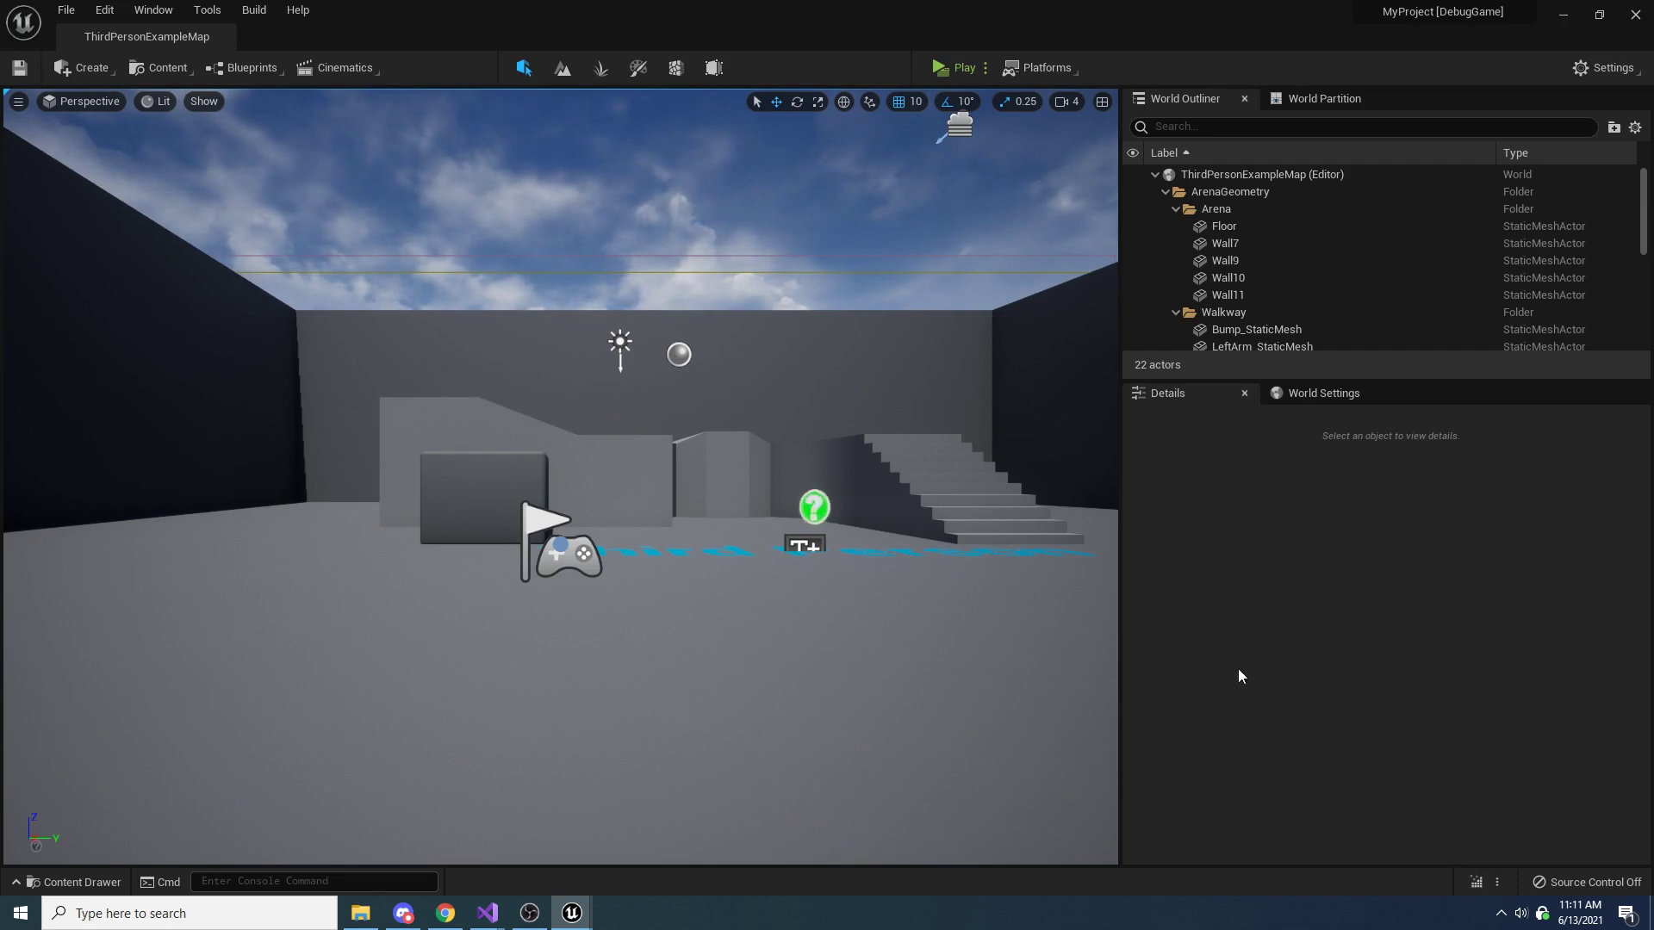
pyautogui.click(1471, 887)
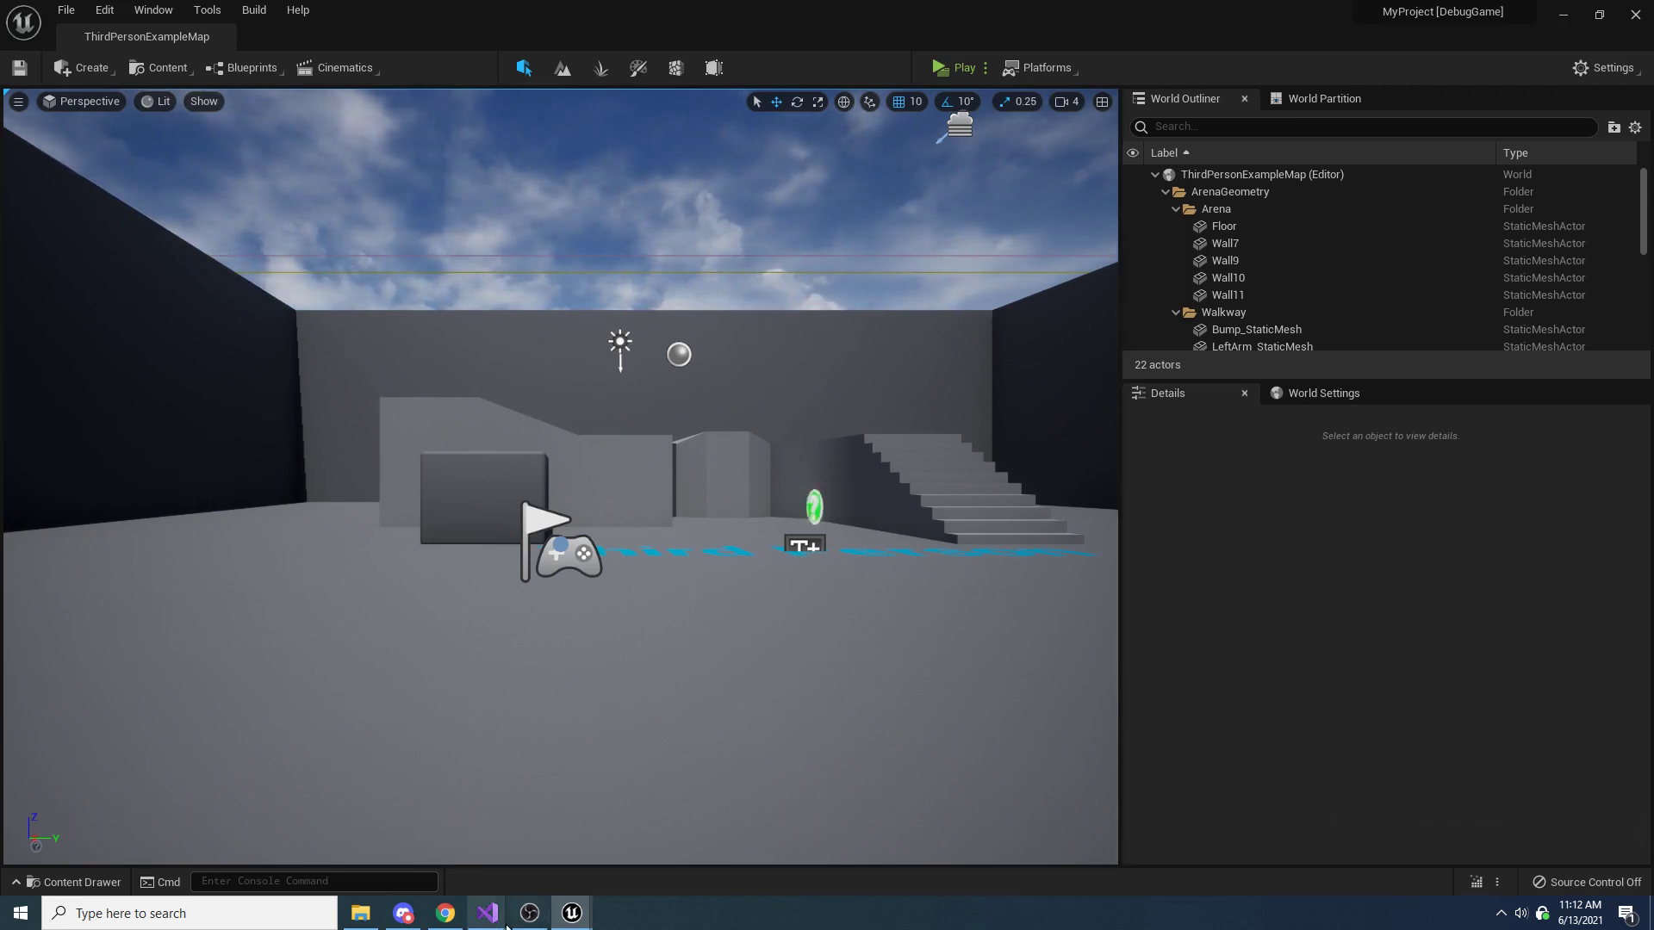
# Switch to Visual Studio, add the Abstract specifier to the UCLASS macro in FloatingTextActor.h, and save the file
pyautogui.moveTo(502, 923)
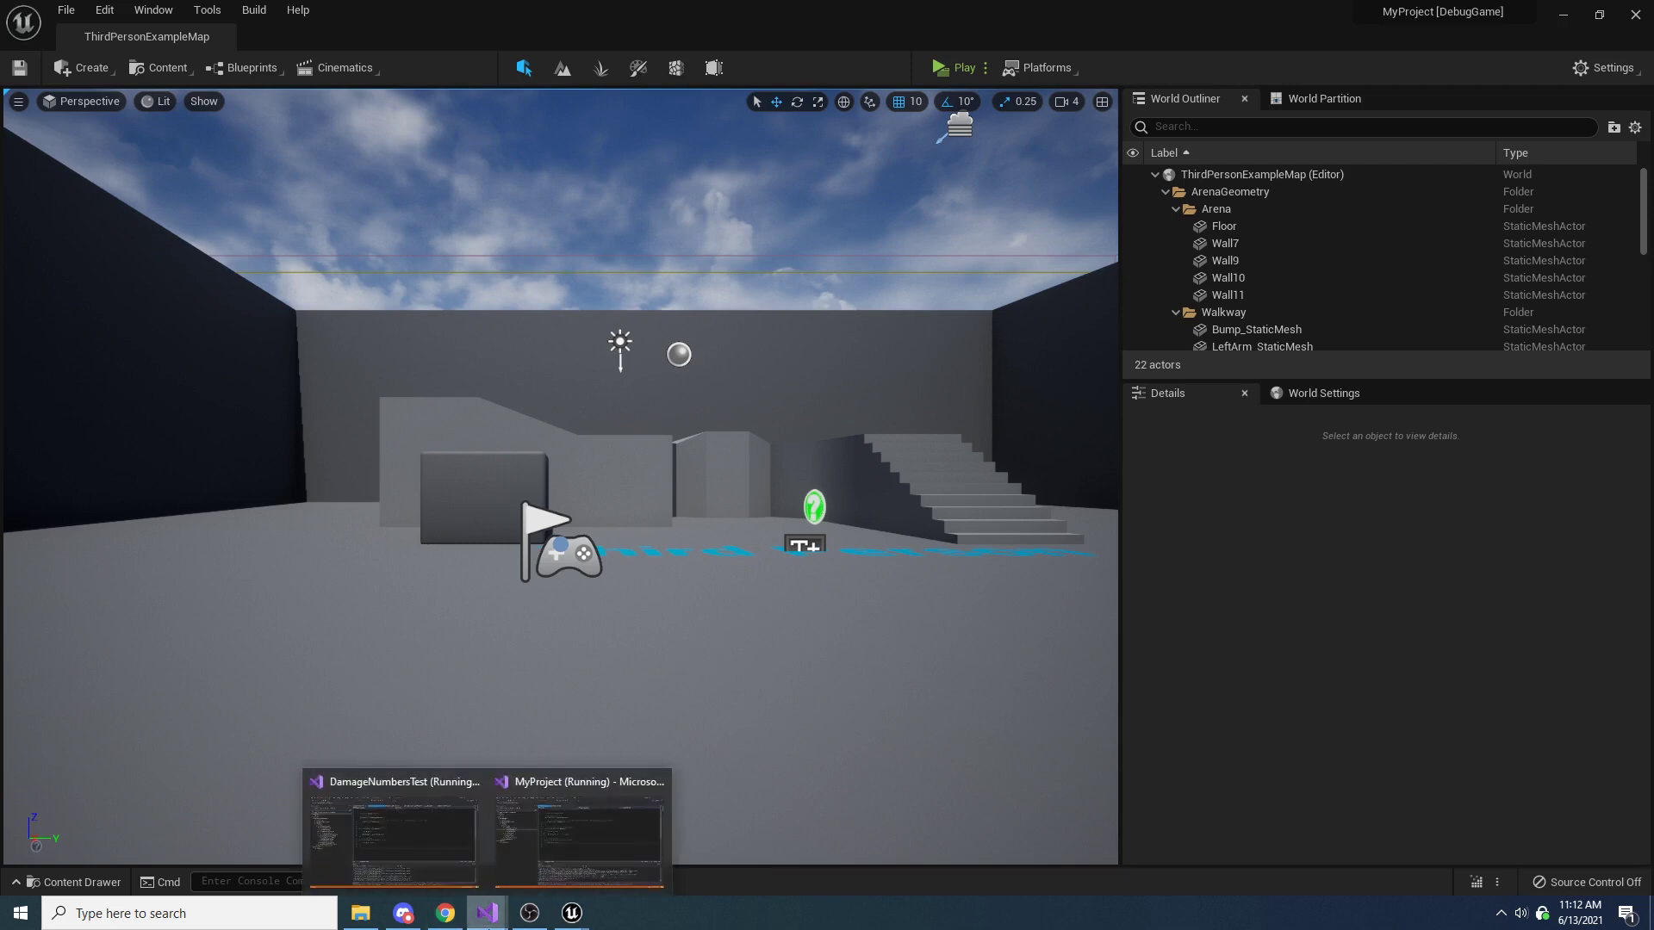
pyautogui.click(560, 844)
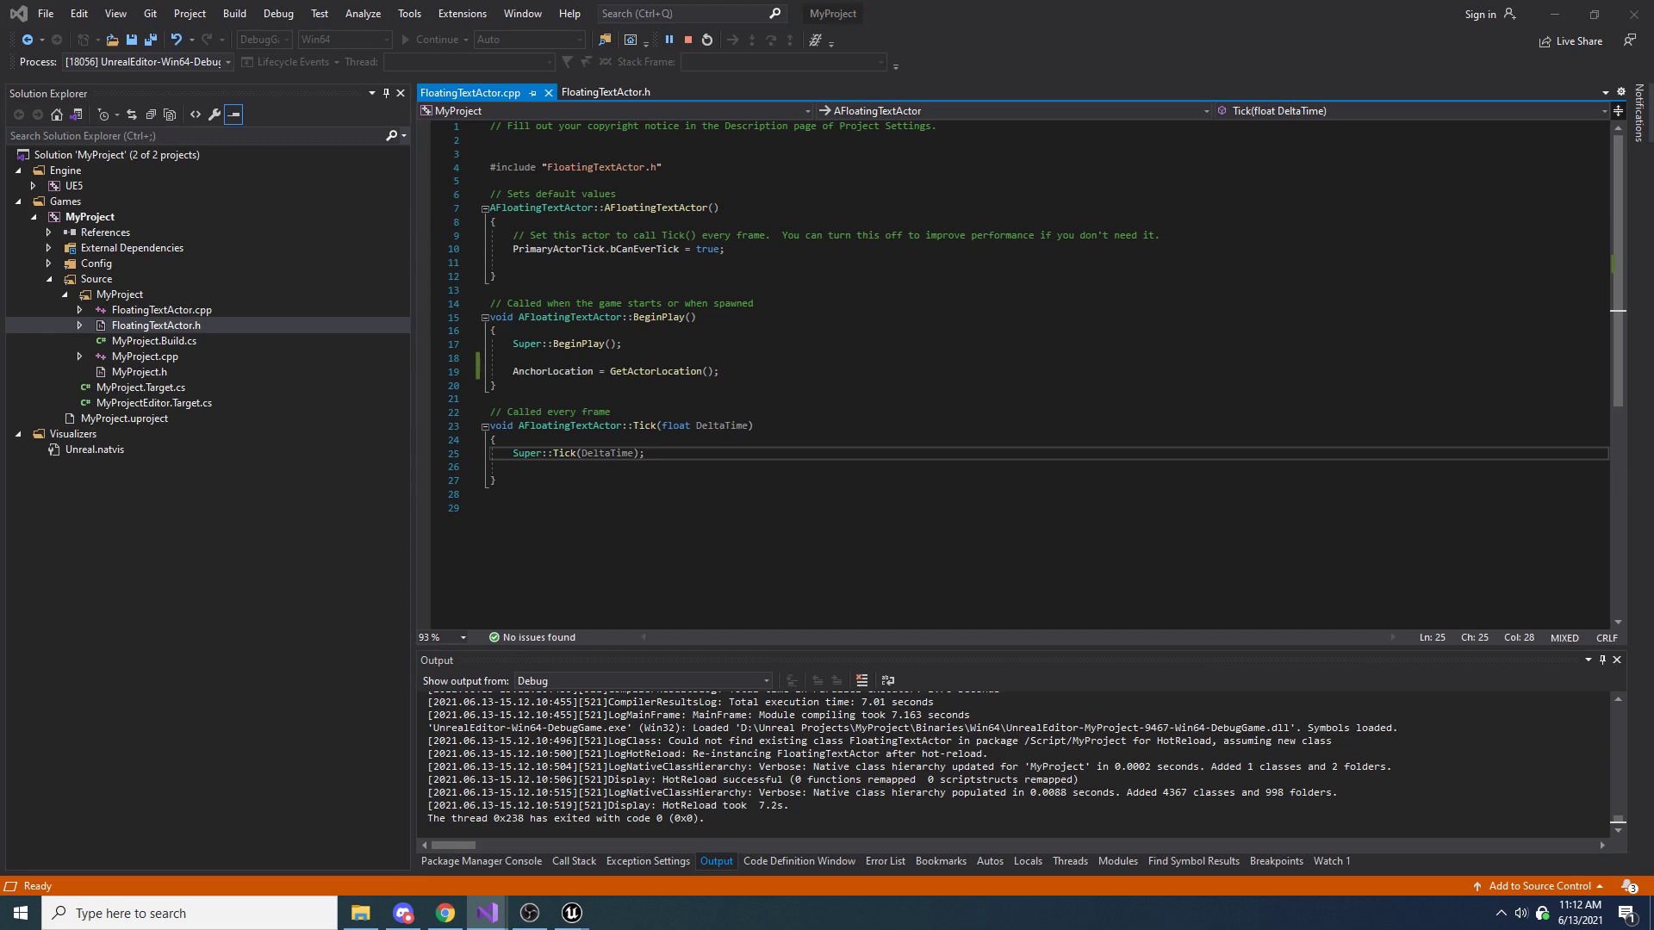
pyautogui.click(591, 94)
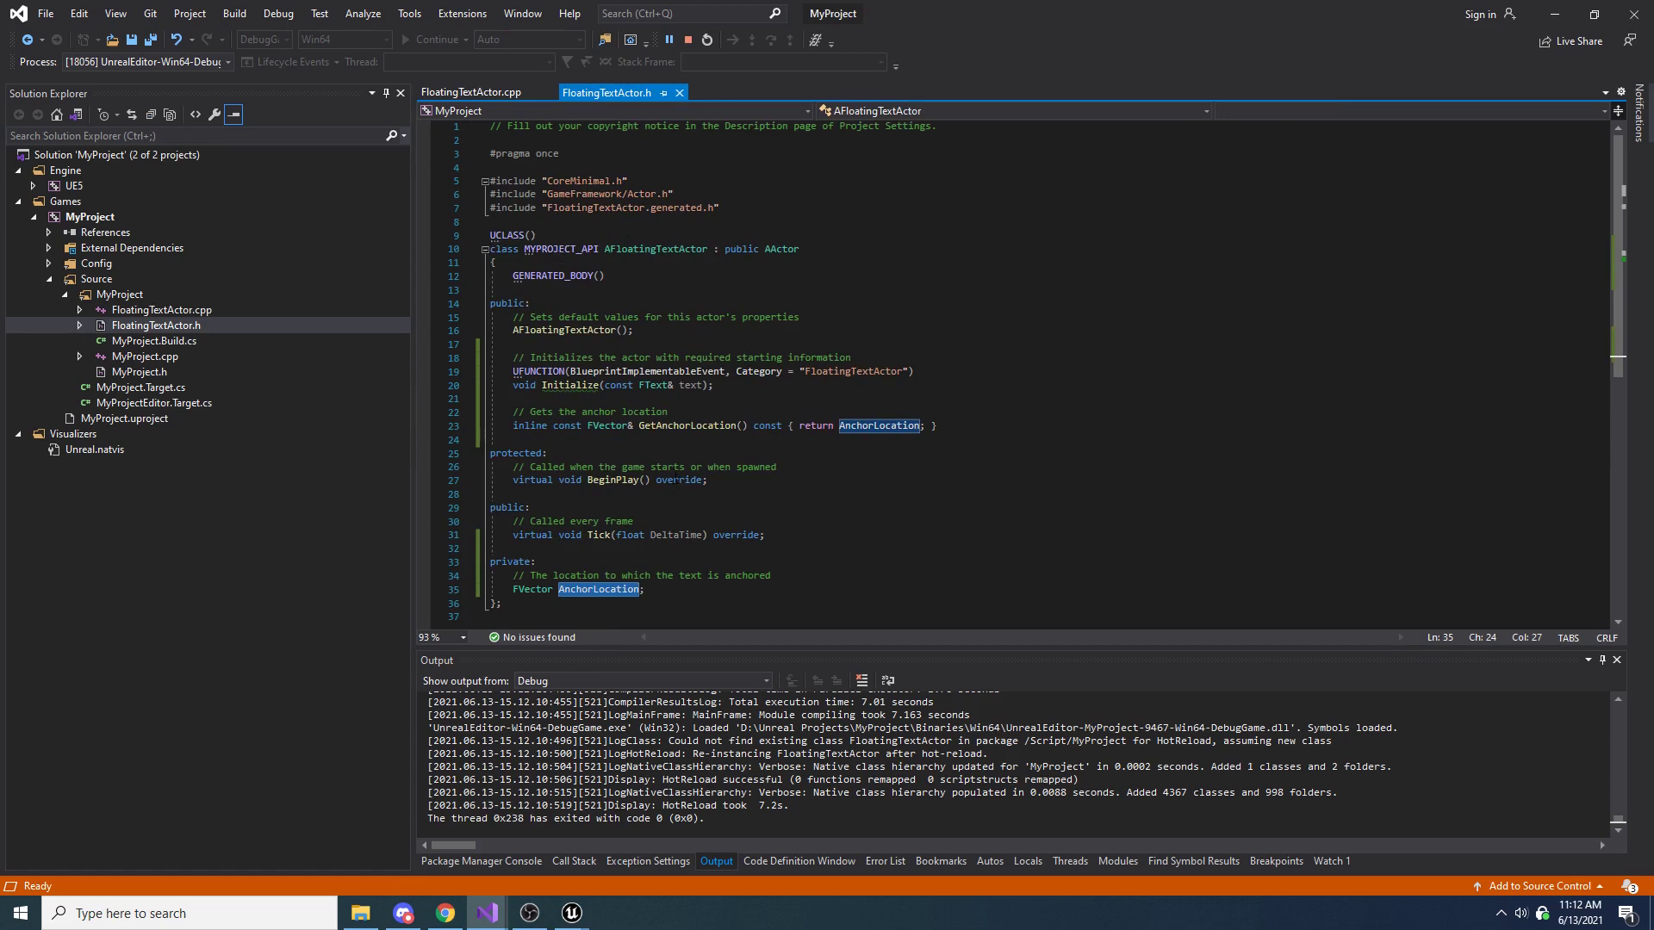
pyautogui.click(530, 236)
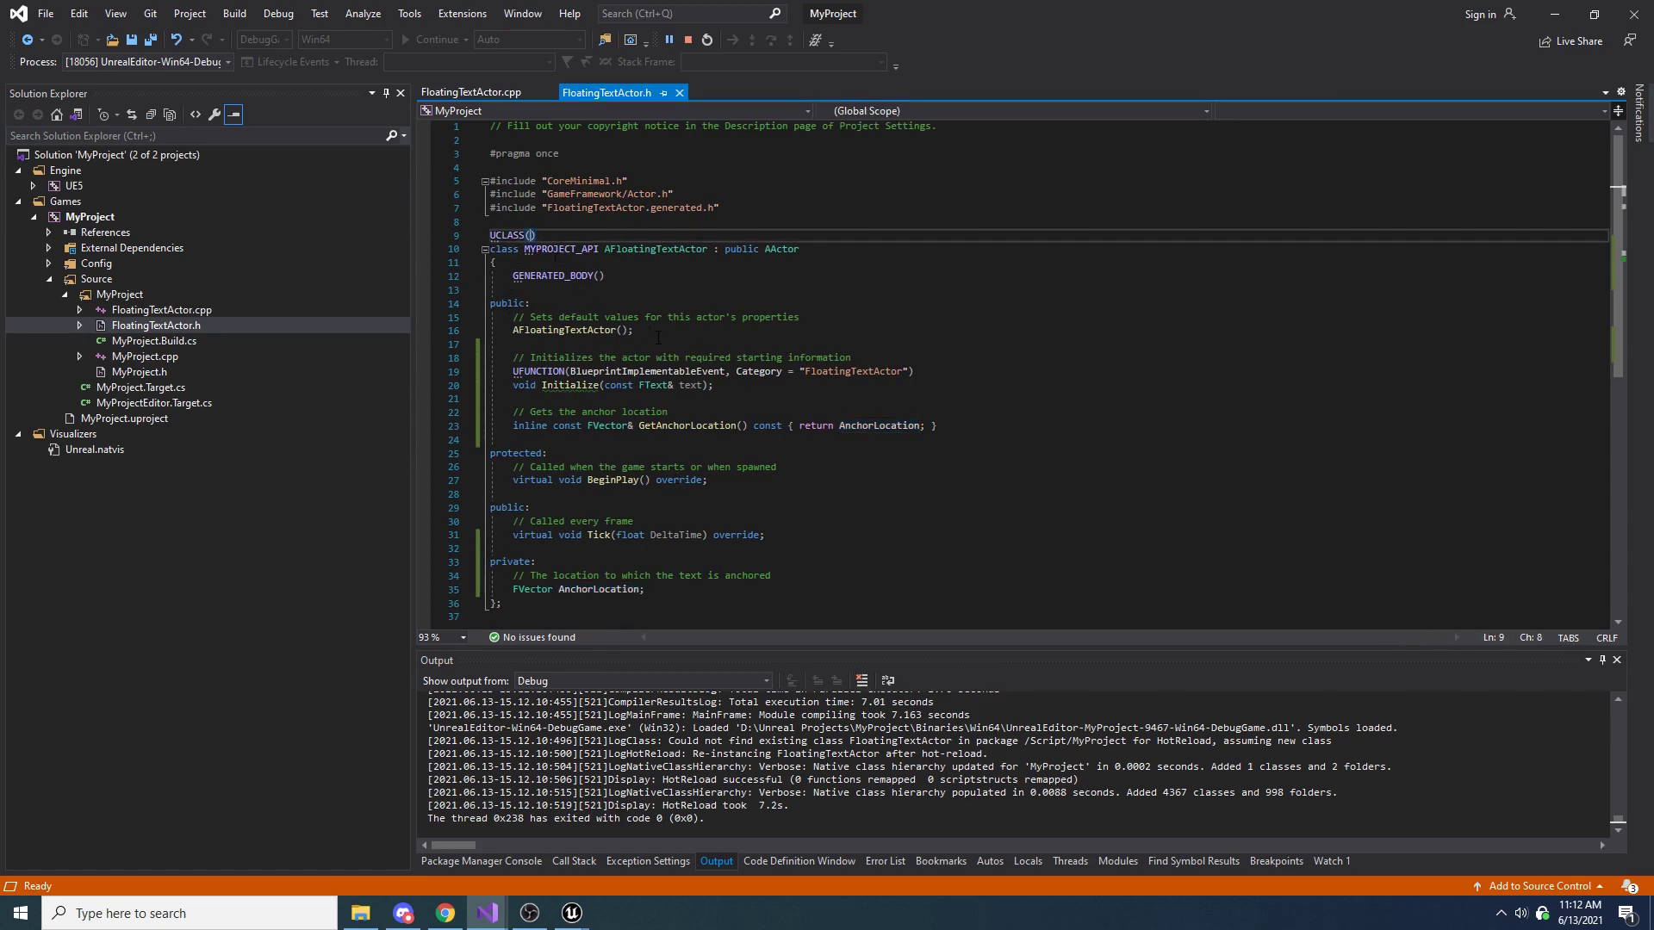
pyautogui.write('Abstr')
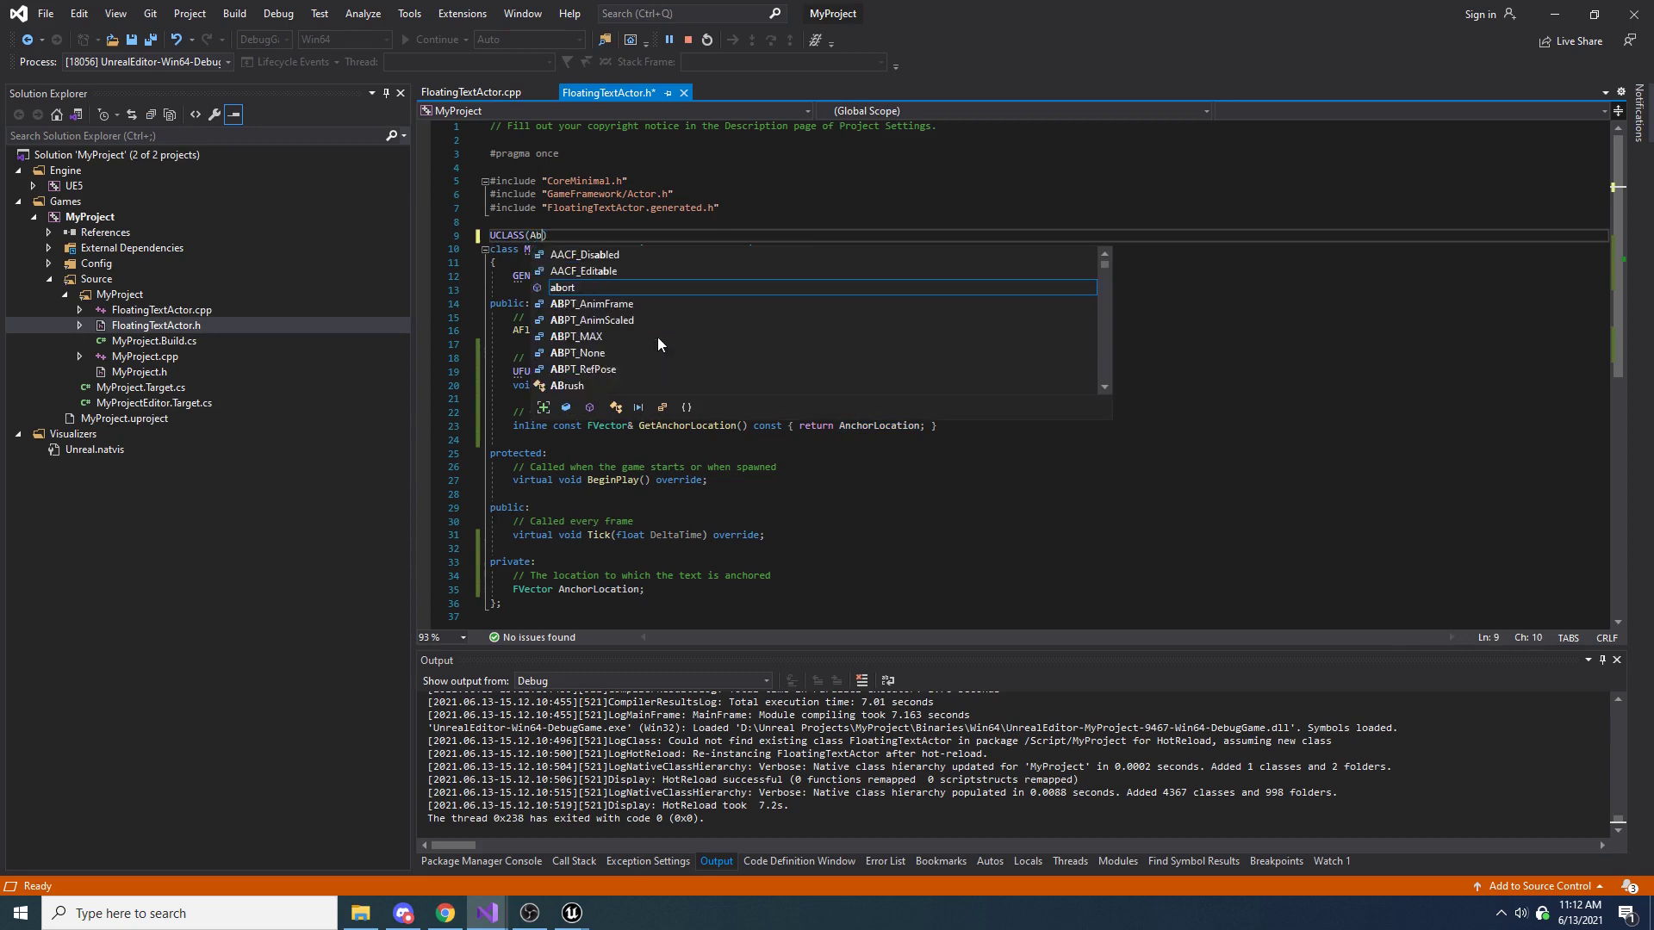
pyautogui.write('act')
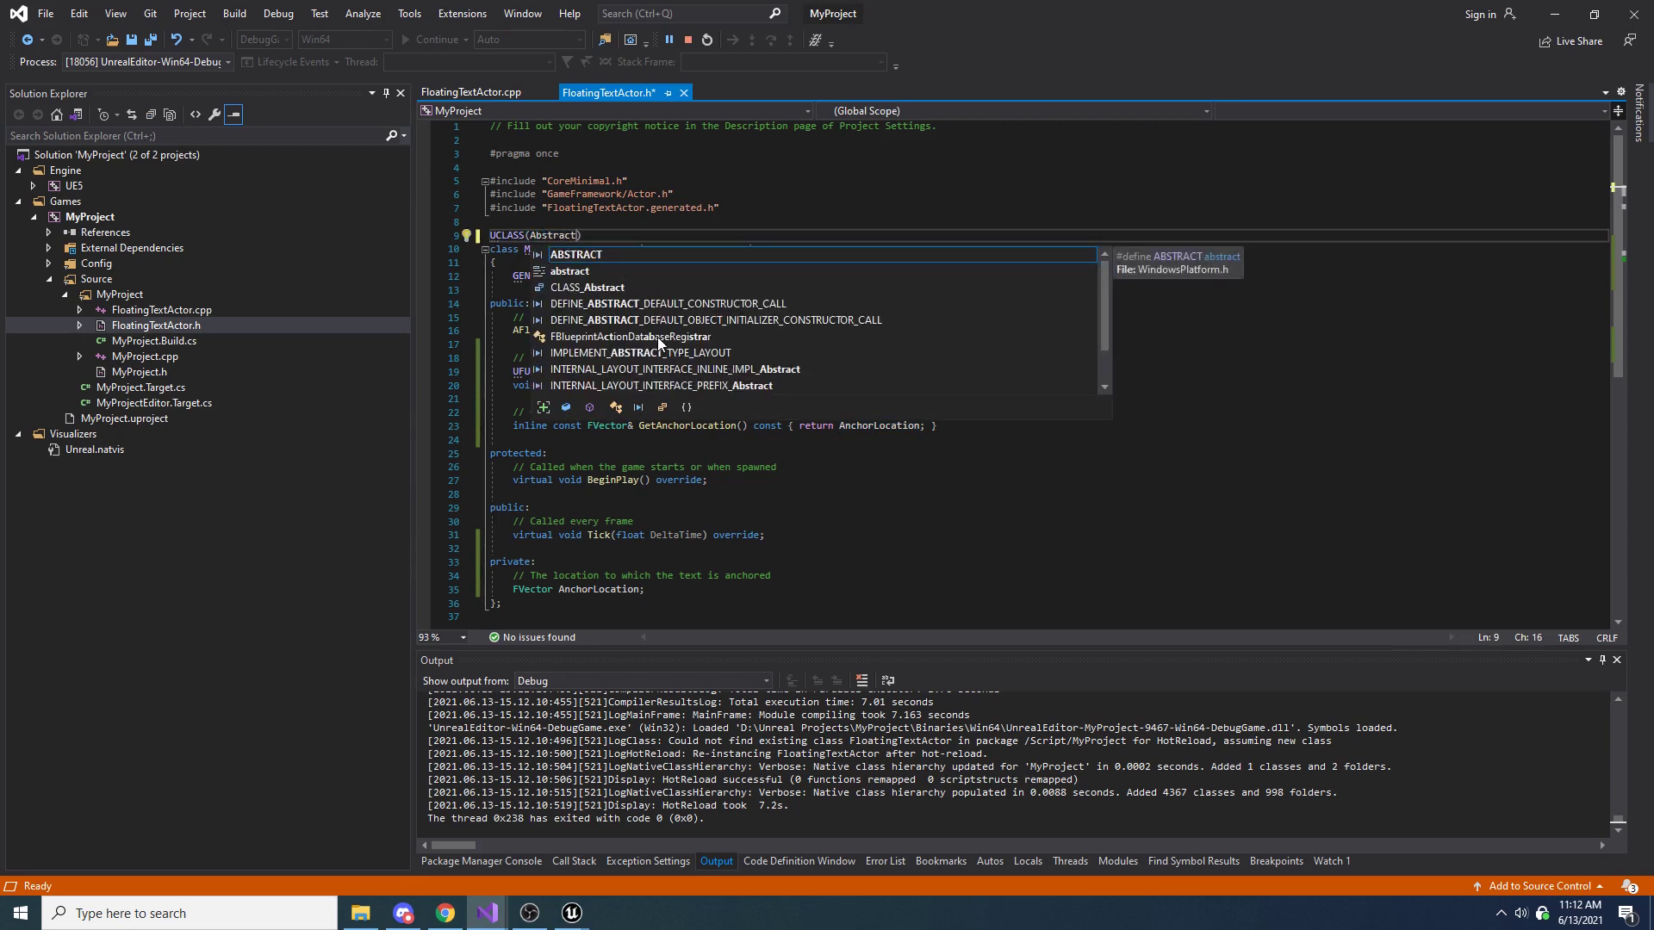
pyautogui.click(668, 208)
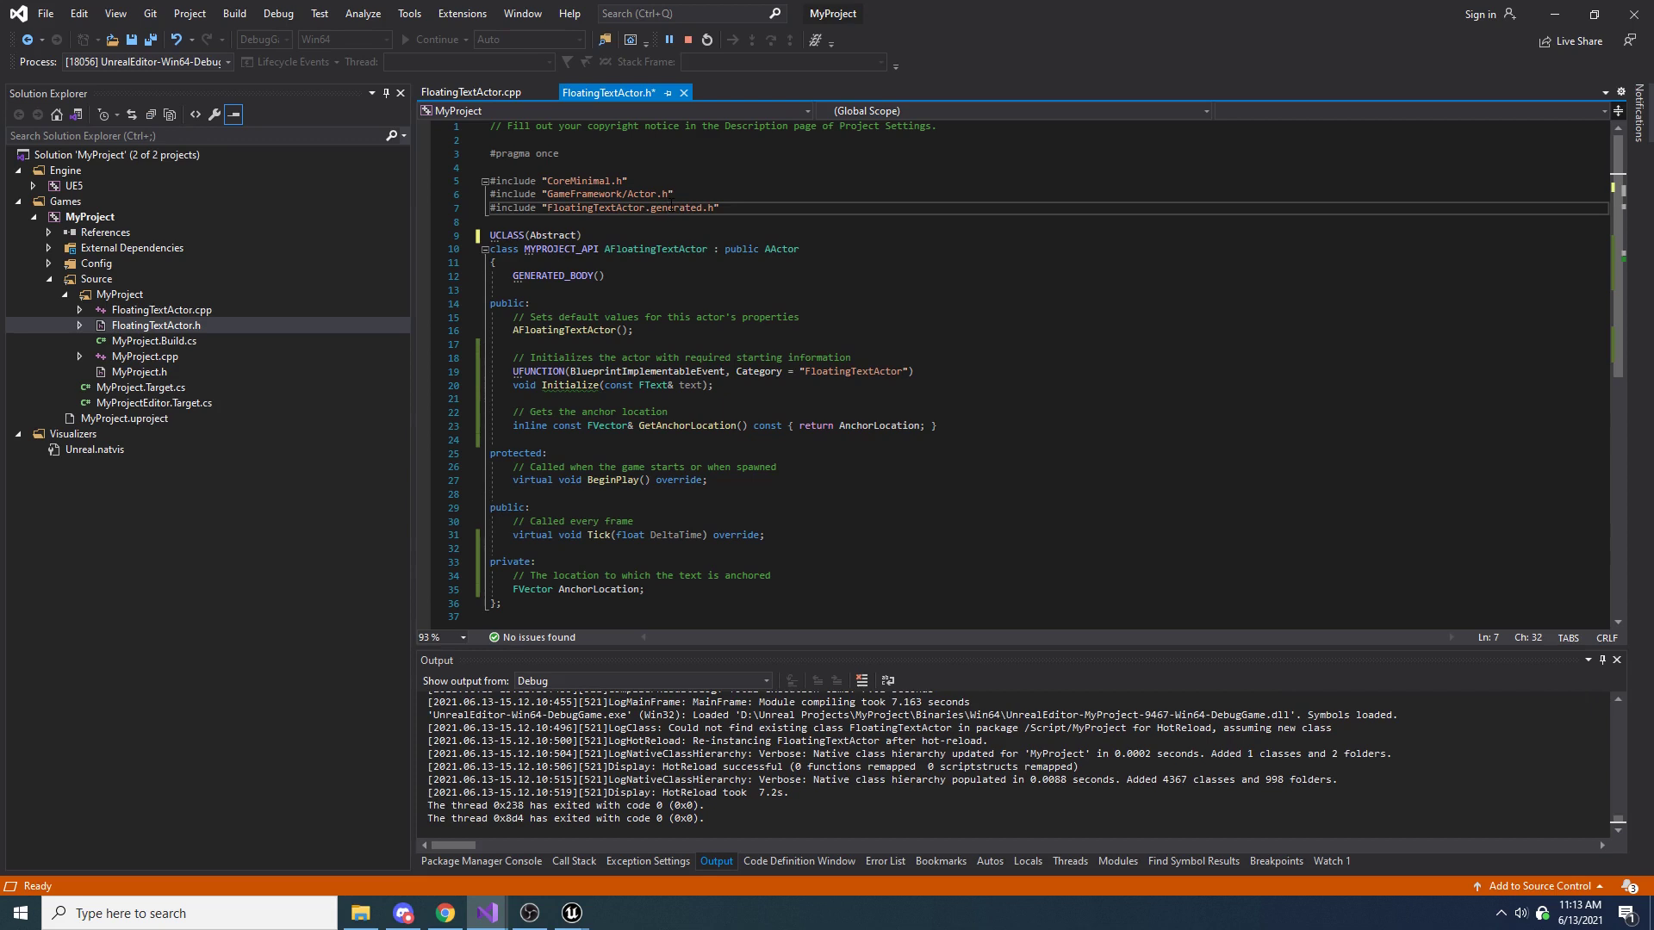
pyautogui.hotkey('ctrl', 's')
# Switch to the MyProject Unreal Editor and compile the C++ code with the abstract class change
pyautogui.moveTo(571, 913)
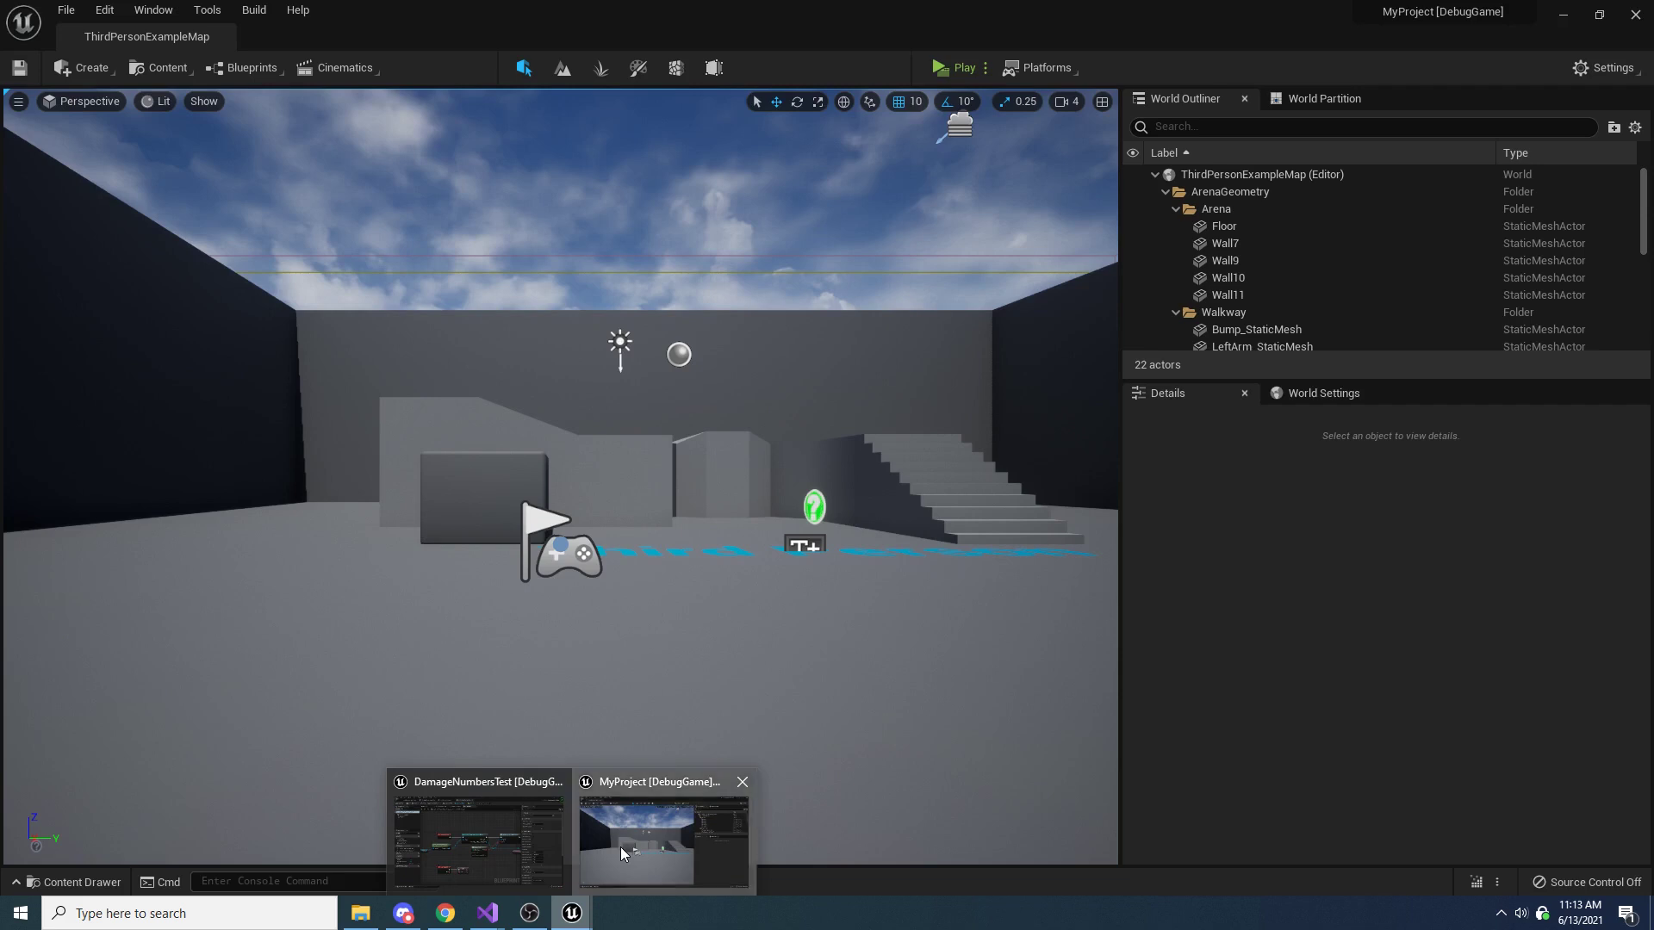
pyautogui.click(621, 846)
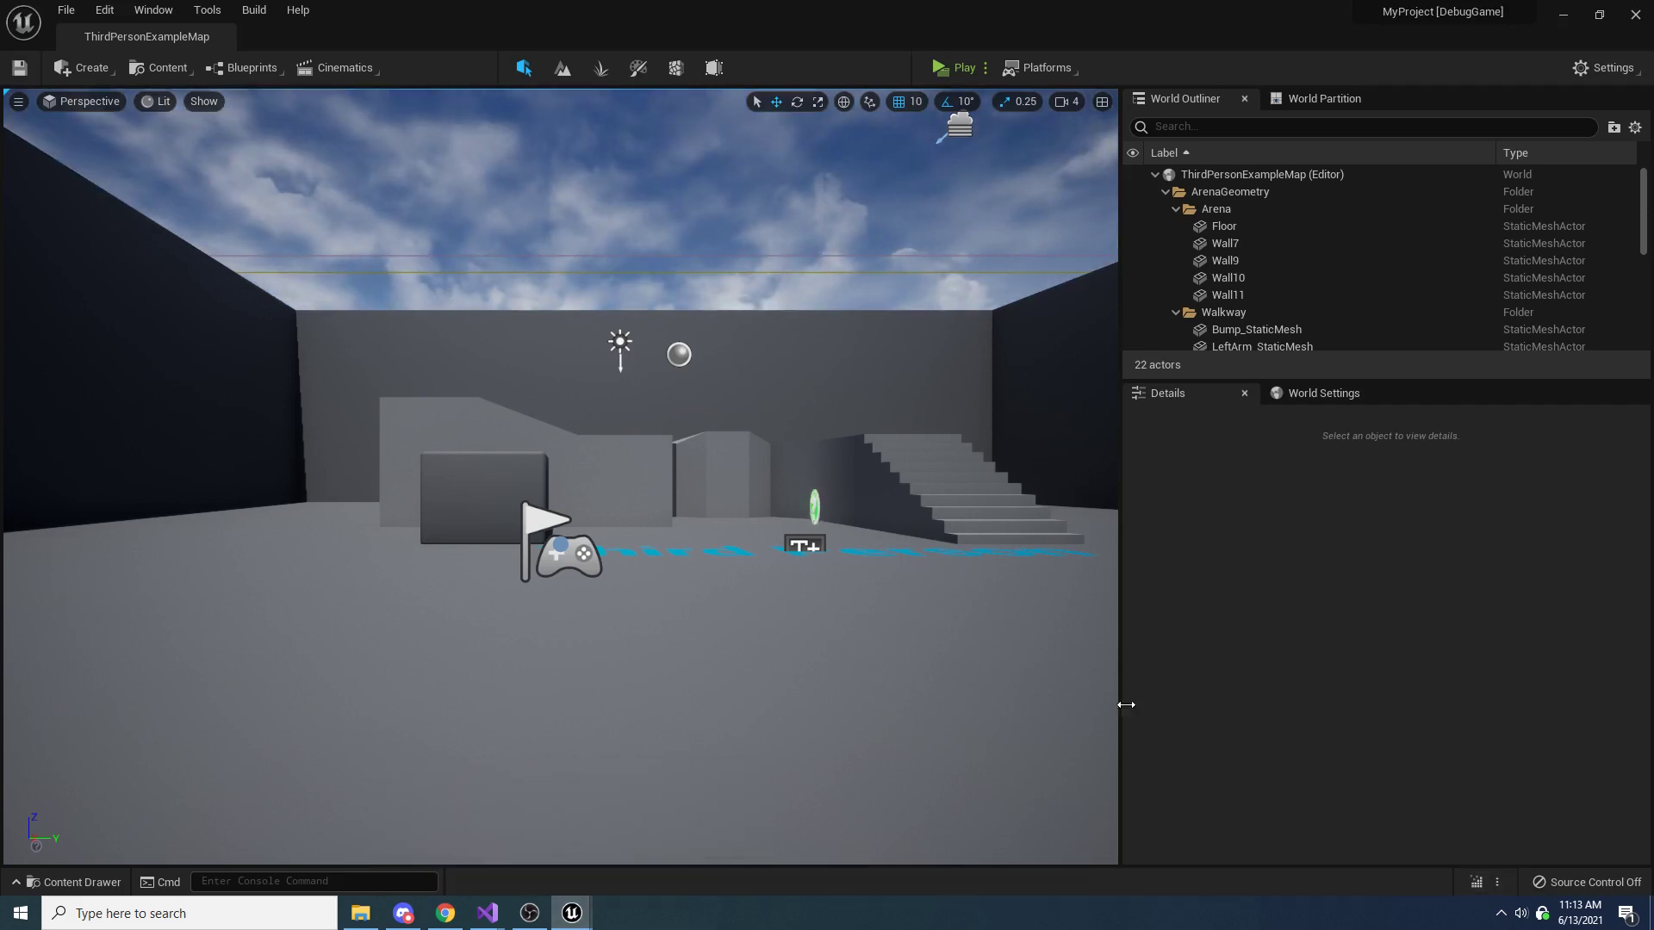
pyautogui.click(1476, 884)
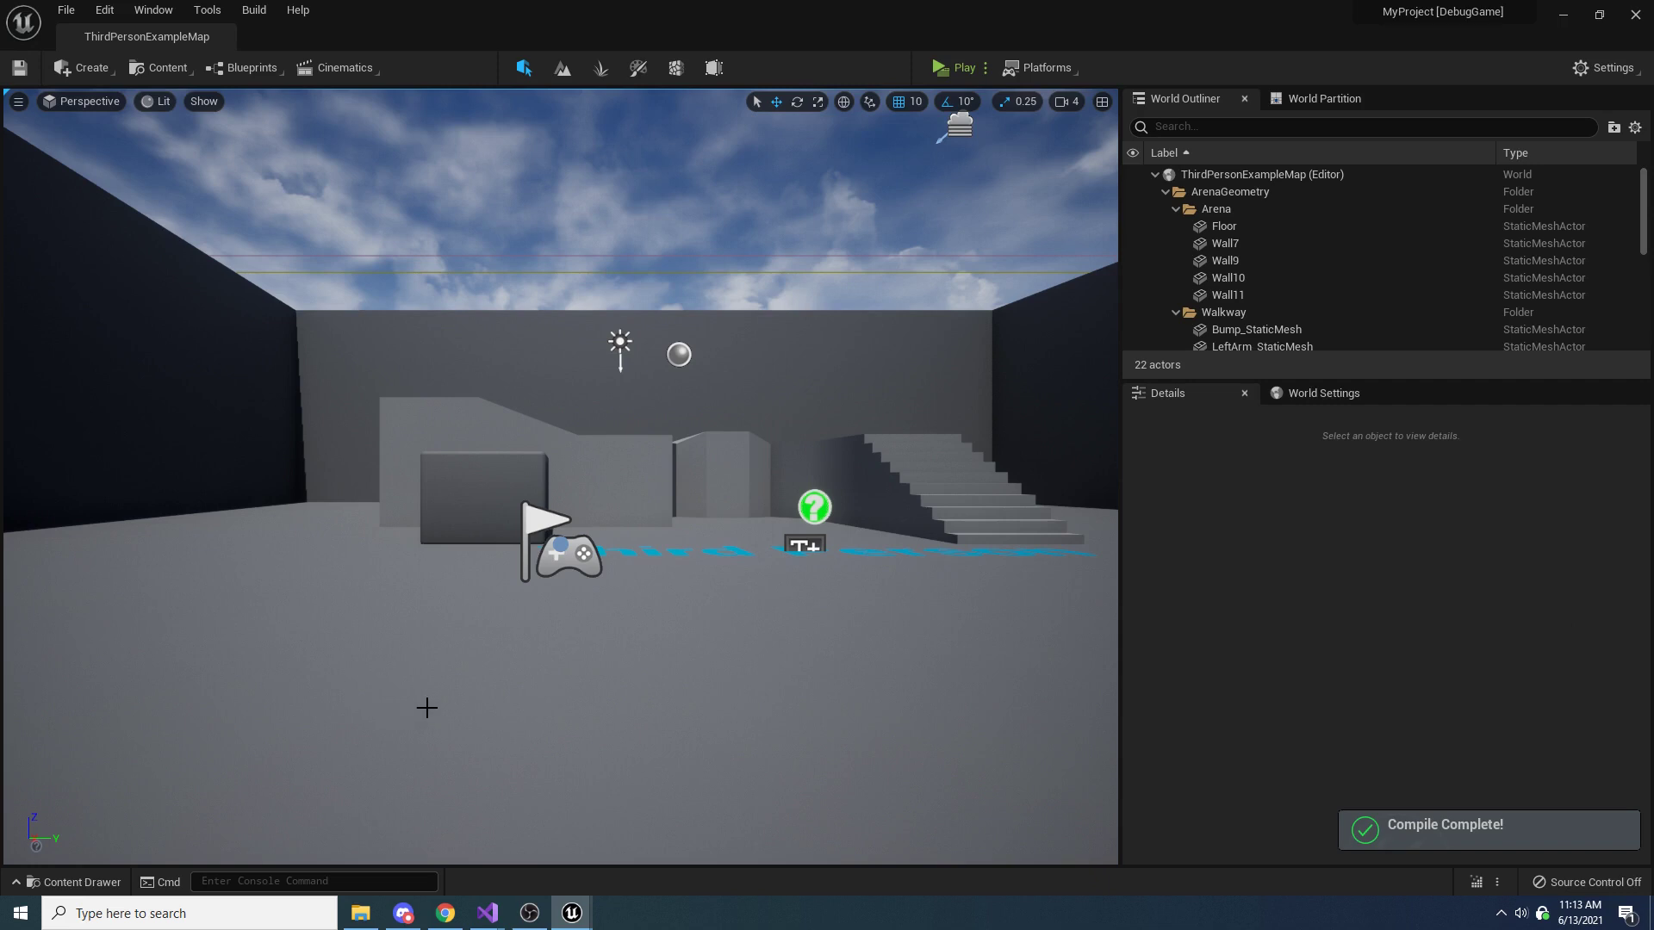
# Create a Blueprint class in the FloatingCombatText folder with FloatingTextActor as its parent class
pyautogui.click(459, 715)
pyautogui.hotkey('ctrl', 'space')
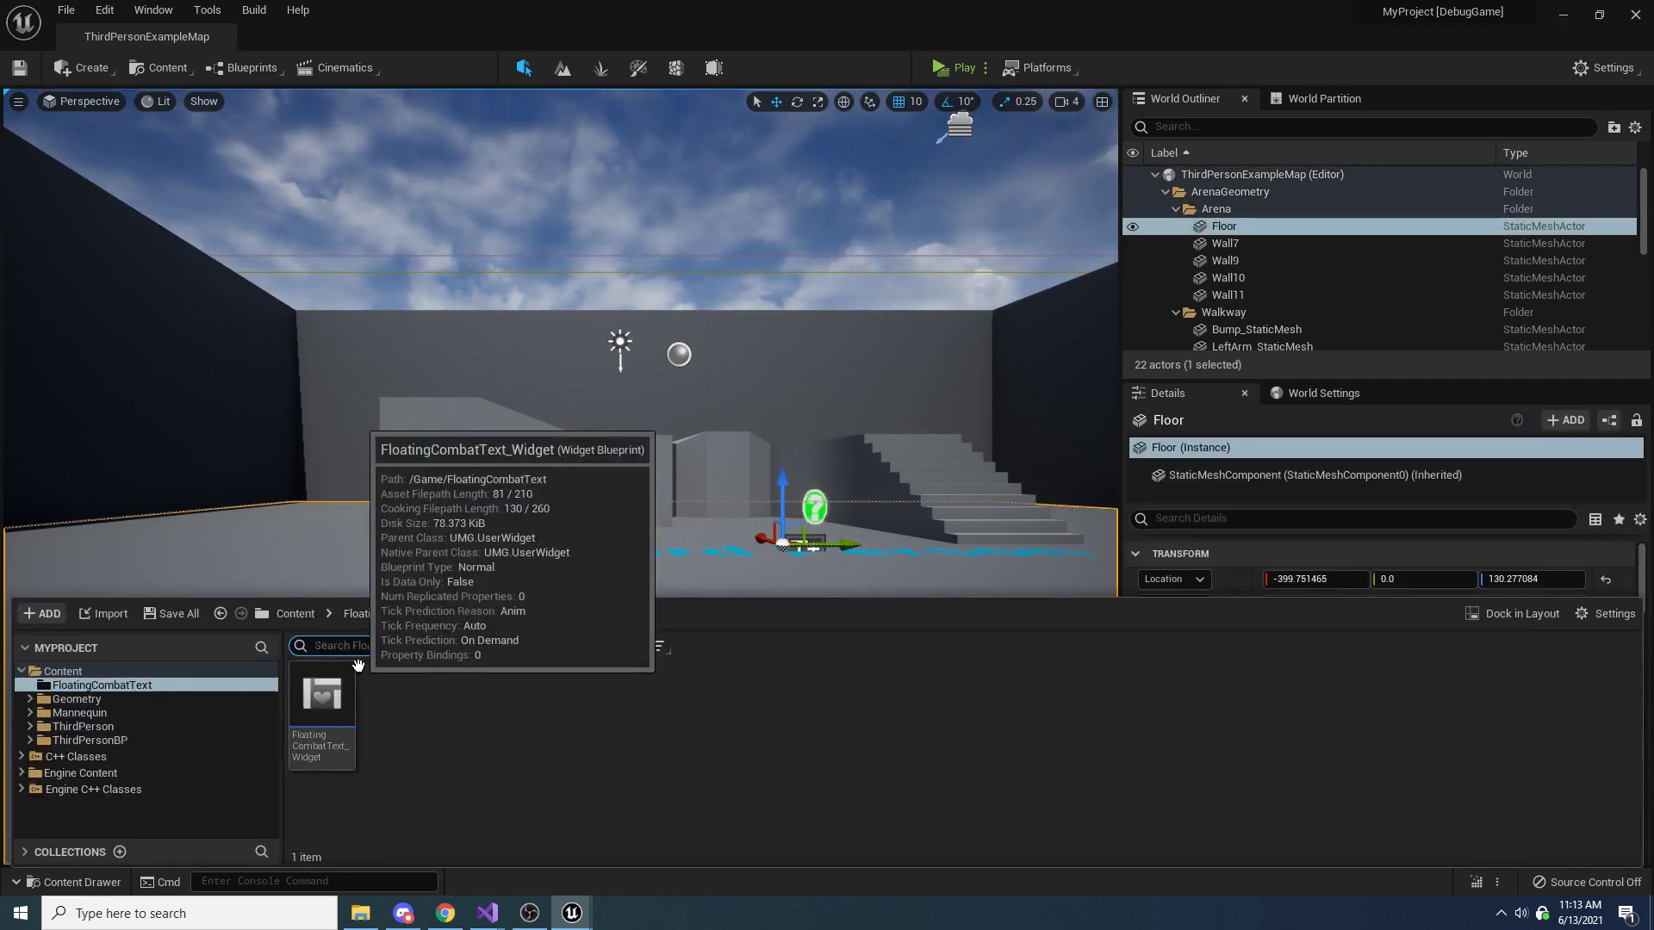
pyautogui.rightClick(441, 714)
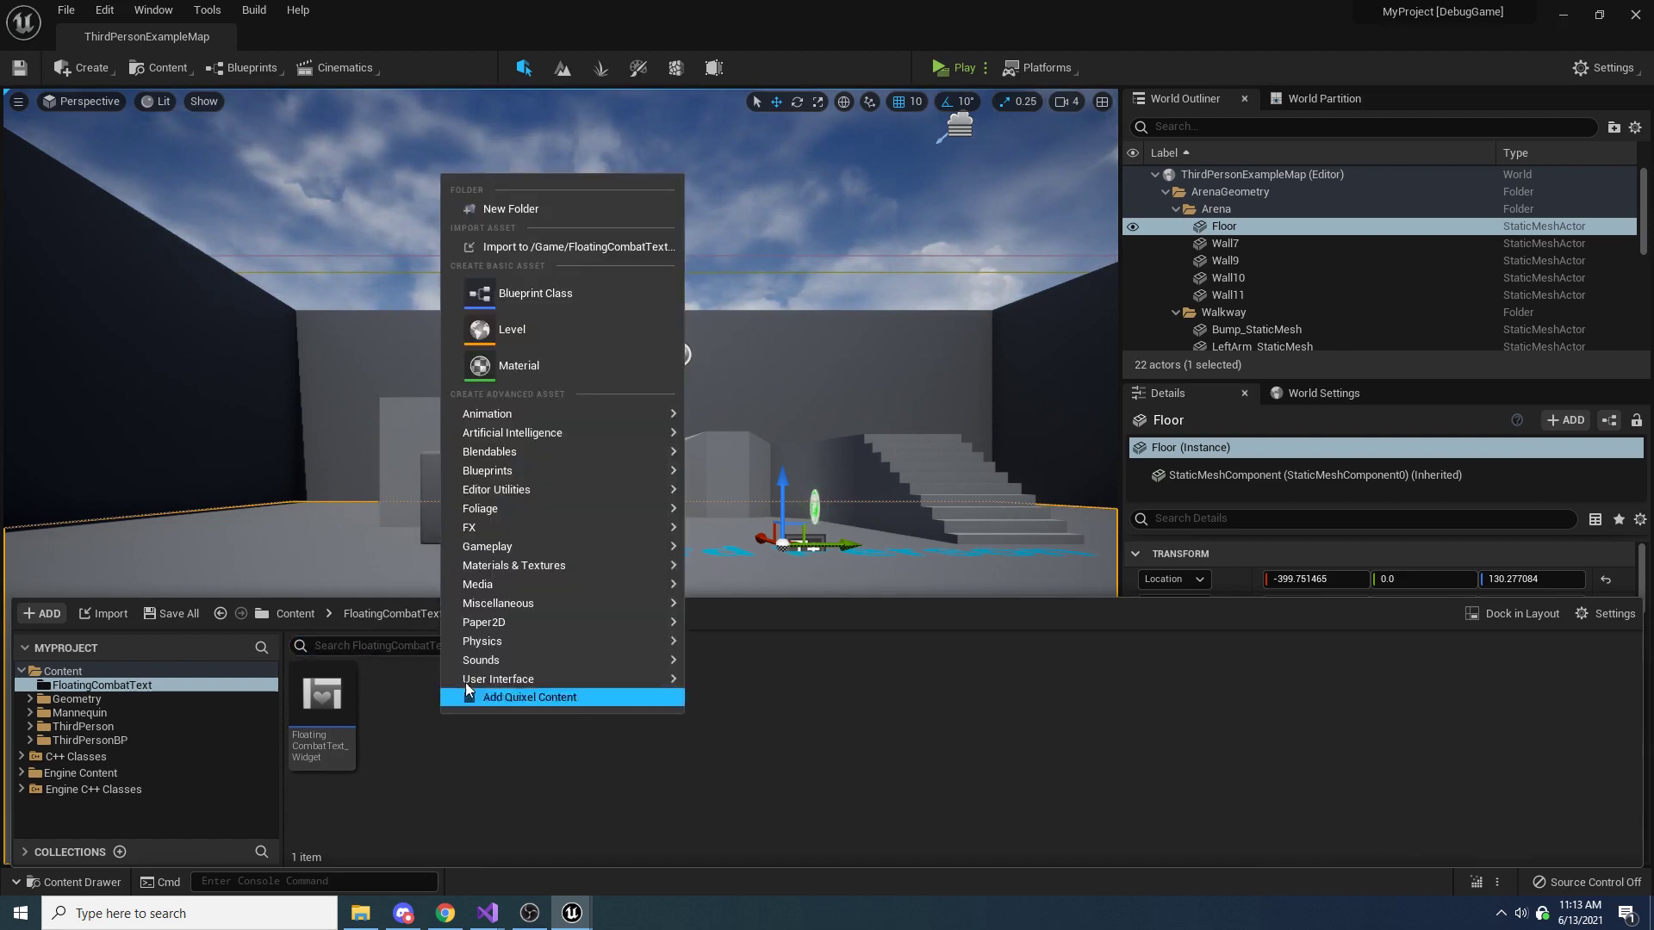
pyautogui.click(560, 303)
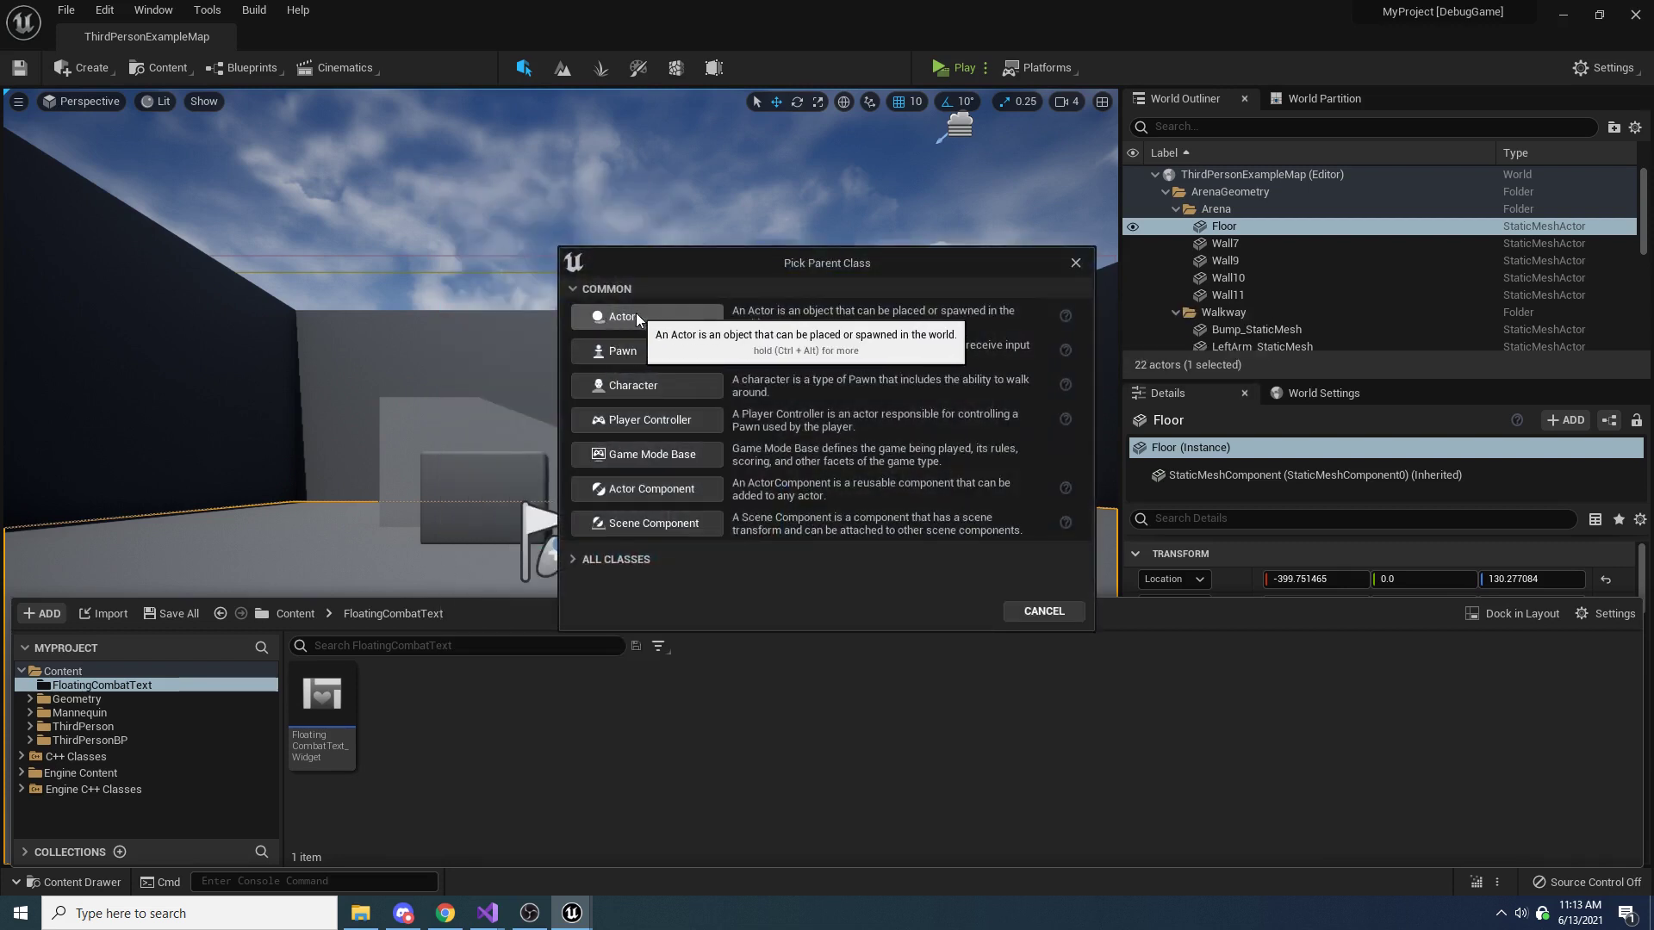
pyautogui.click(580, 559)
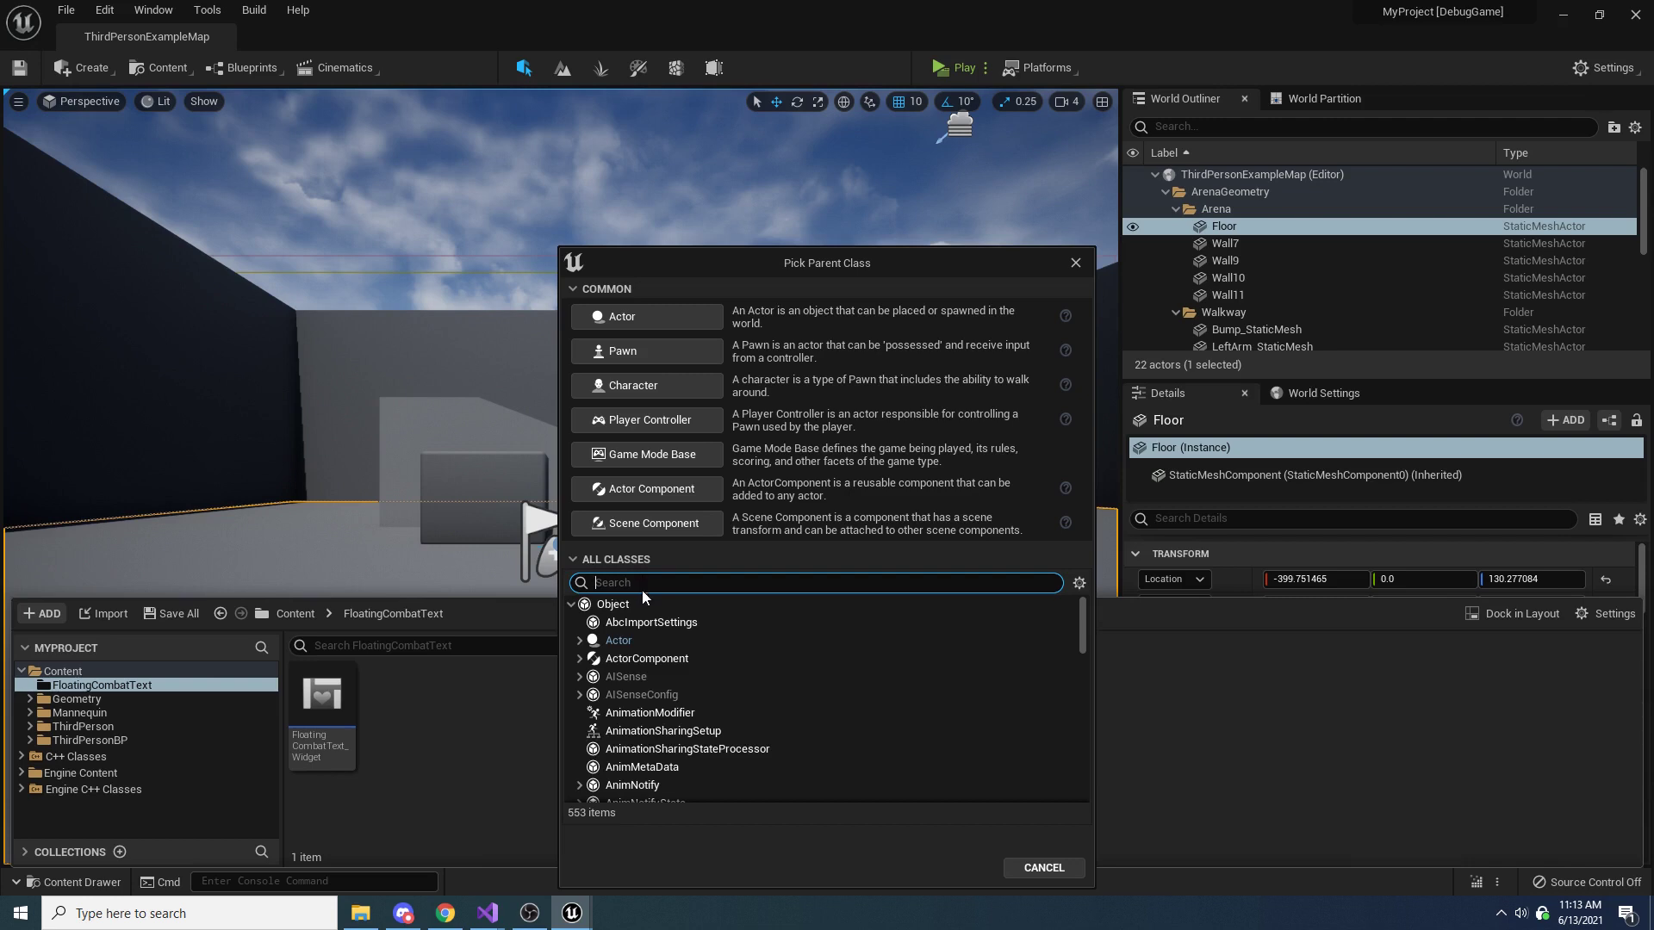
pyautogui.write('floating')
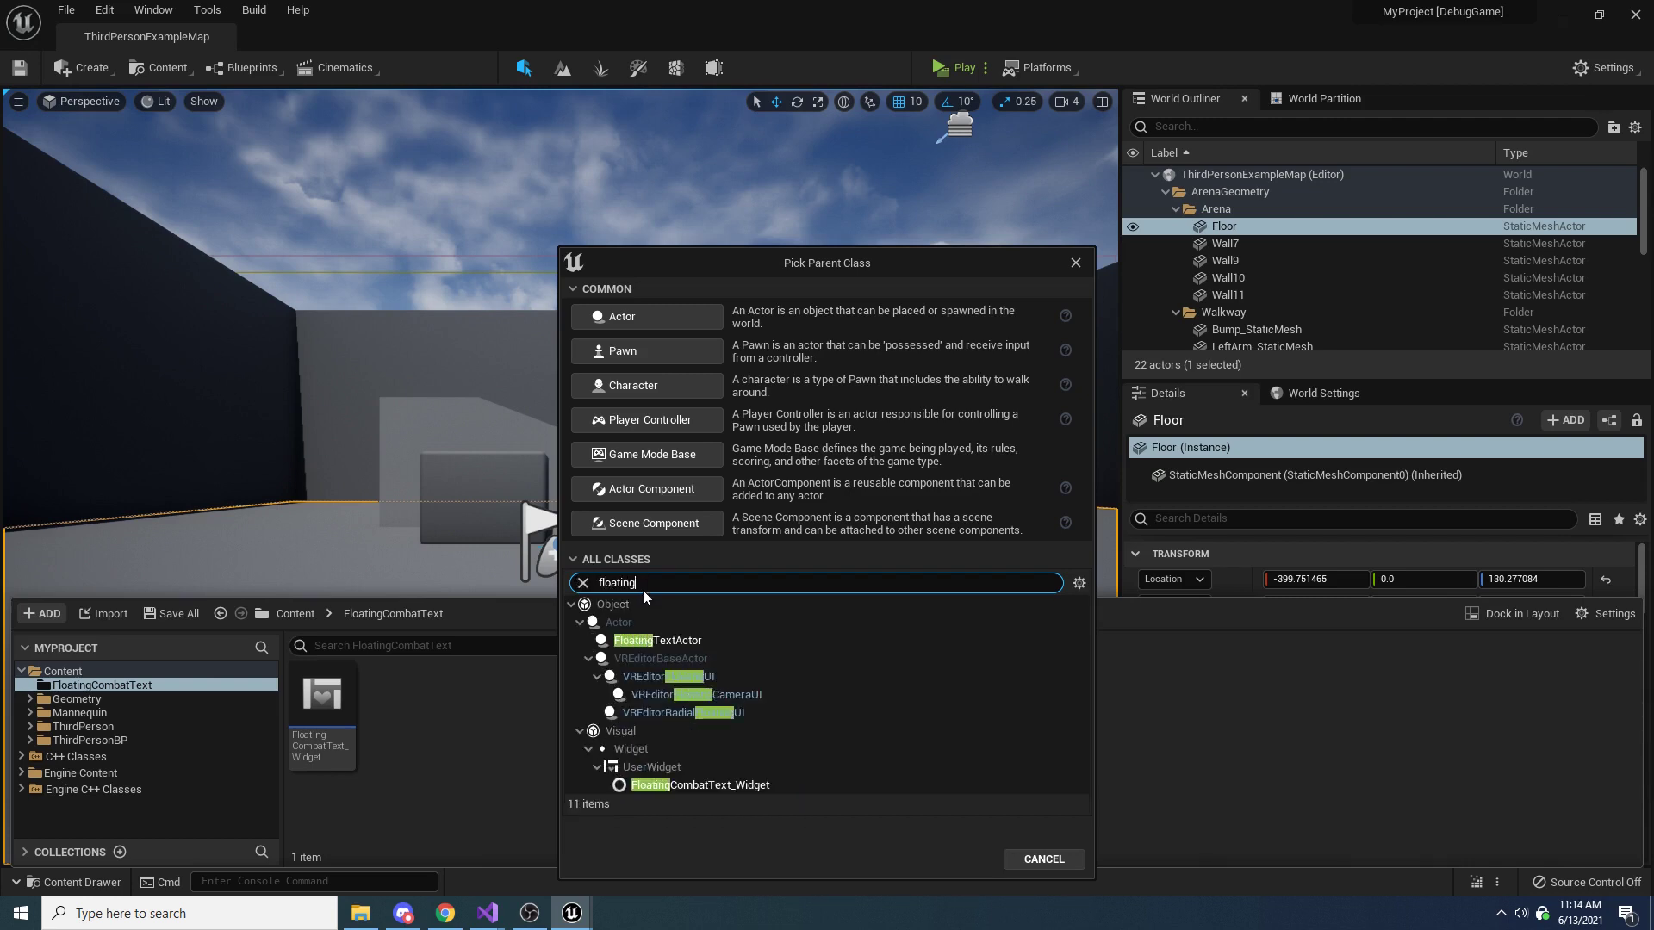
pyautogui.write('tex')
pyautogui.click(664, 640)
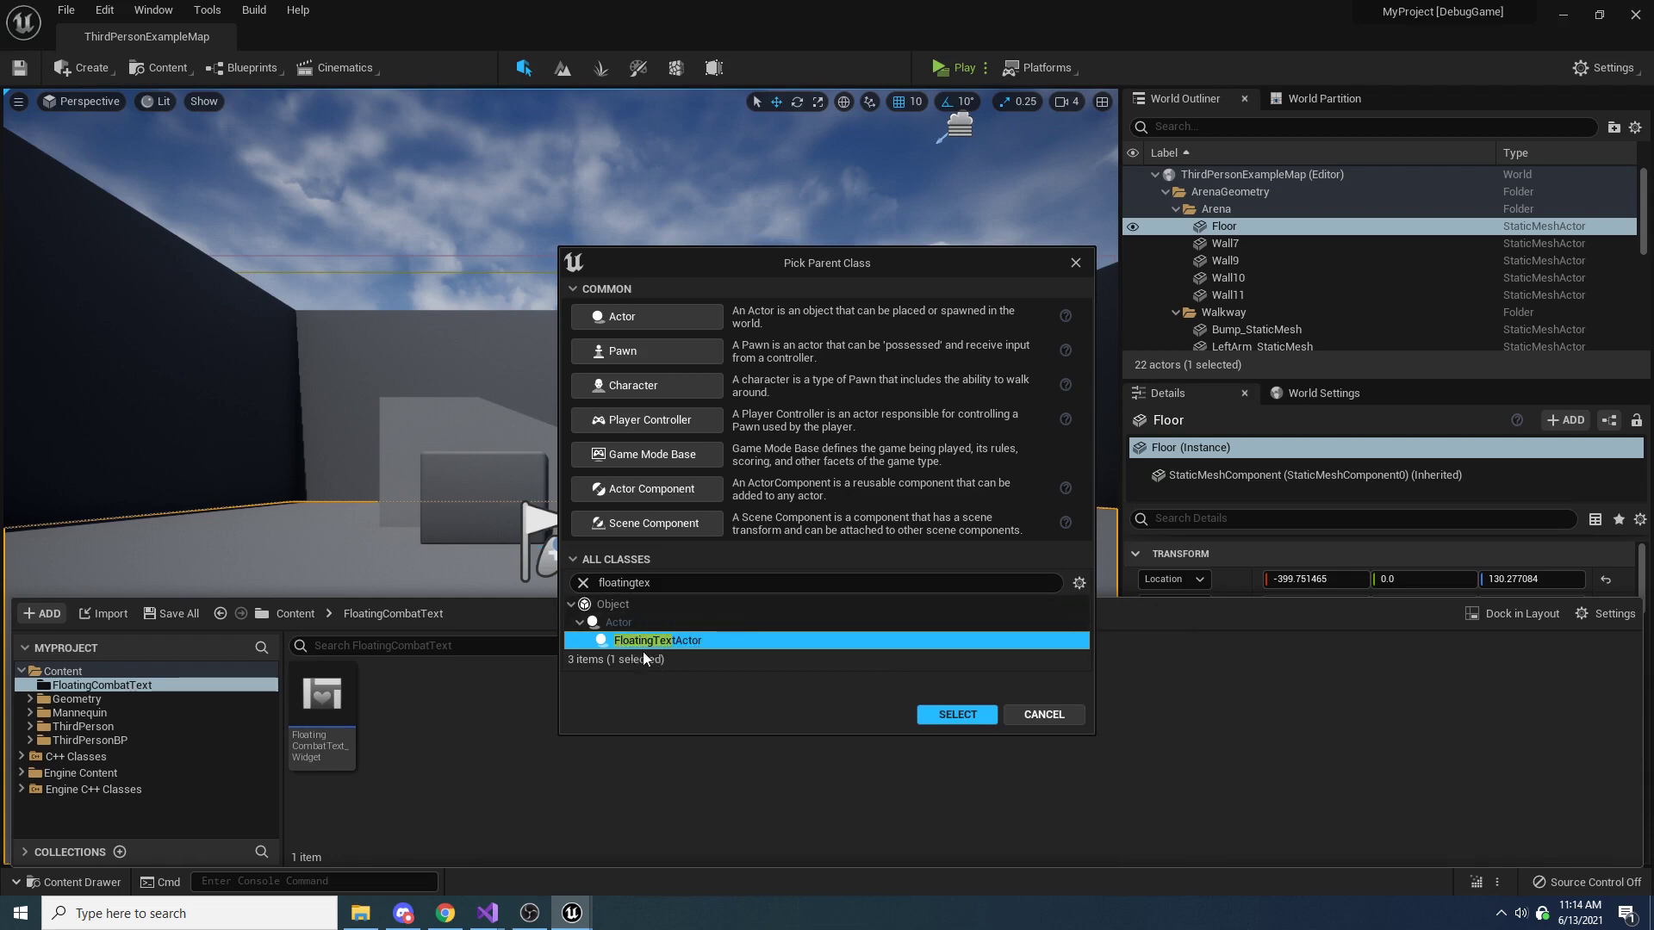
pyautogui.click(954, 711)
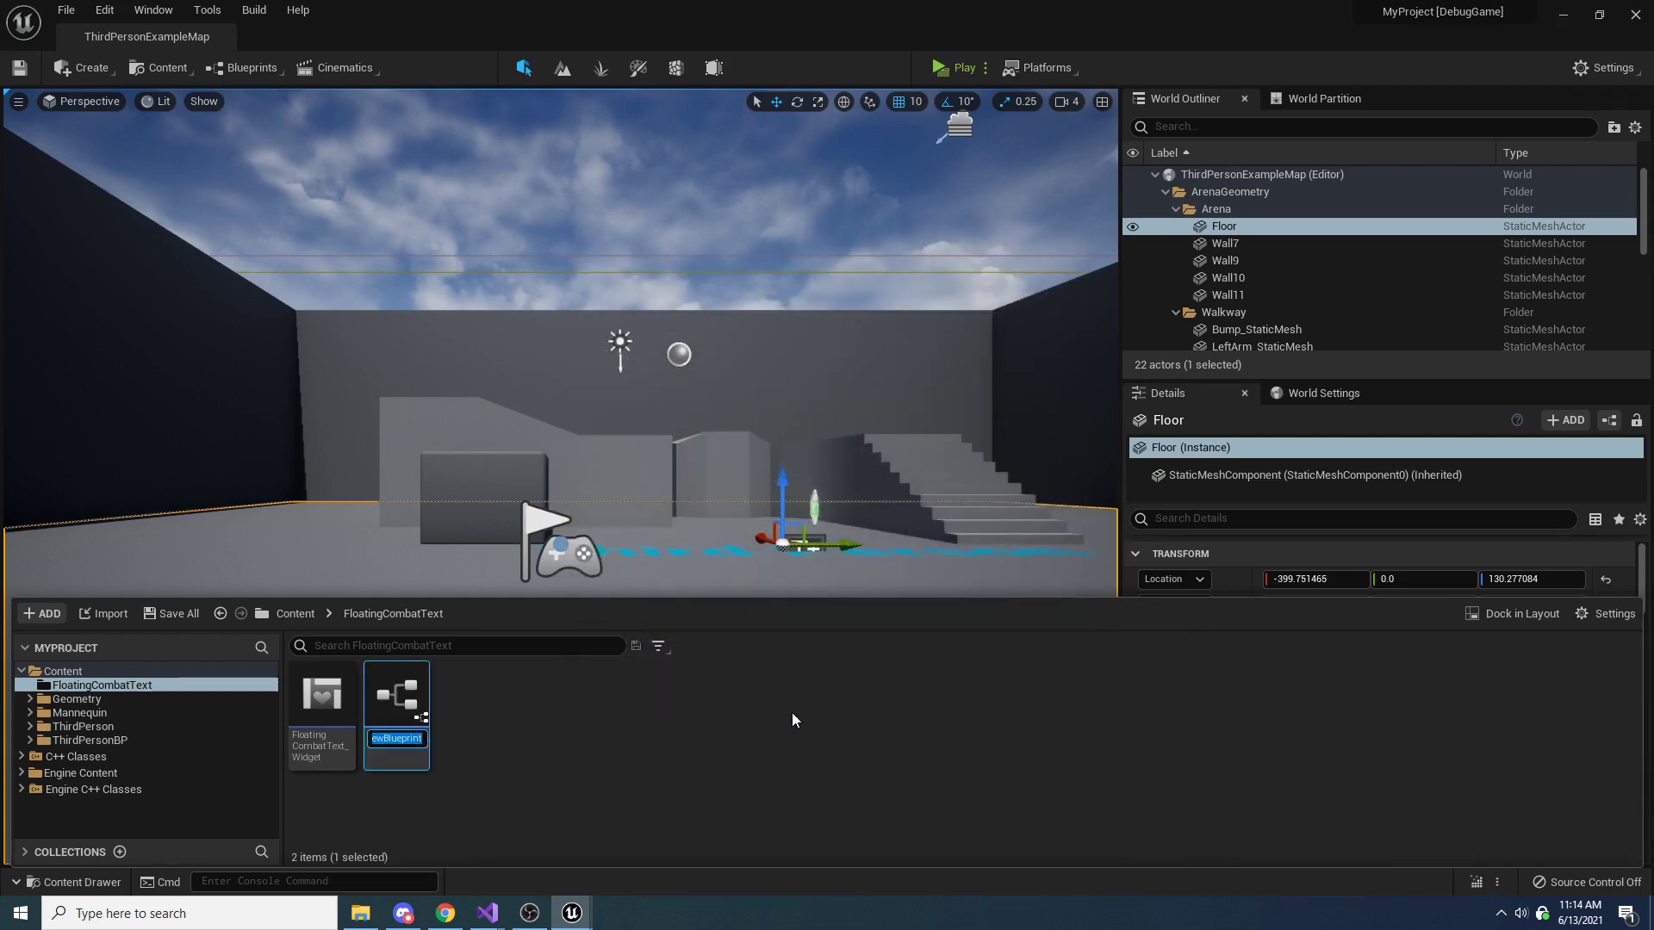
# Name the new Blueprint BP_FloatingTextActor and open it docked beside the level in the main editor window
pyautogui.write('BP')
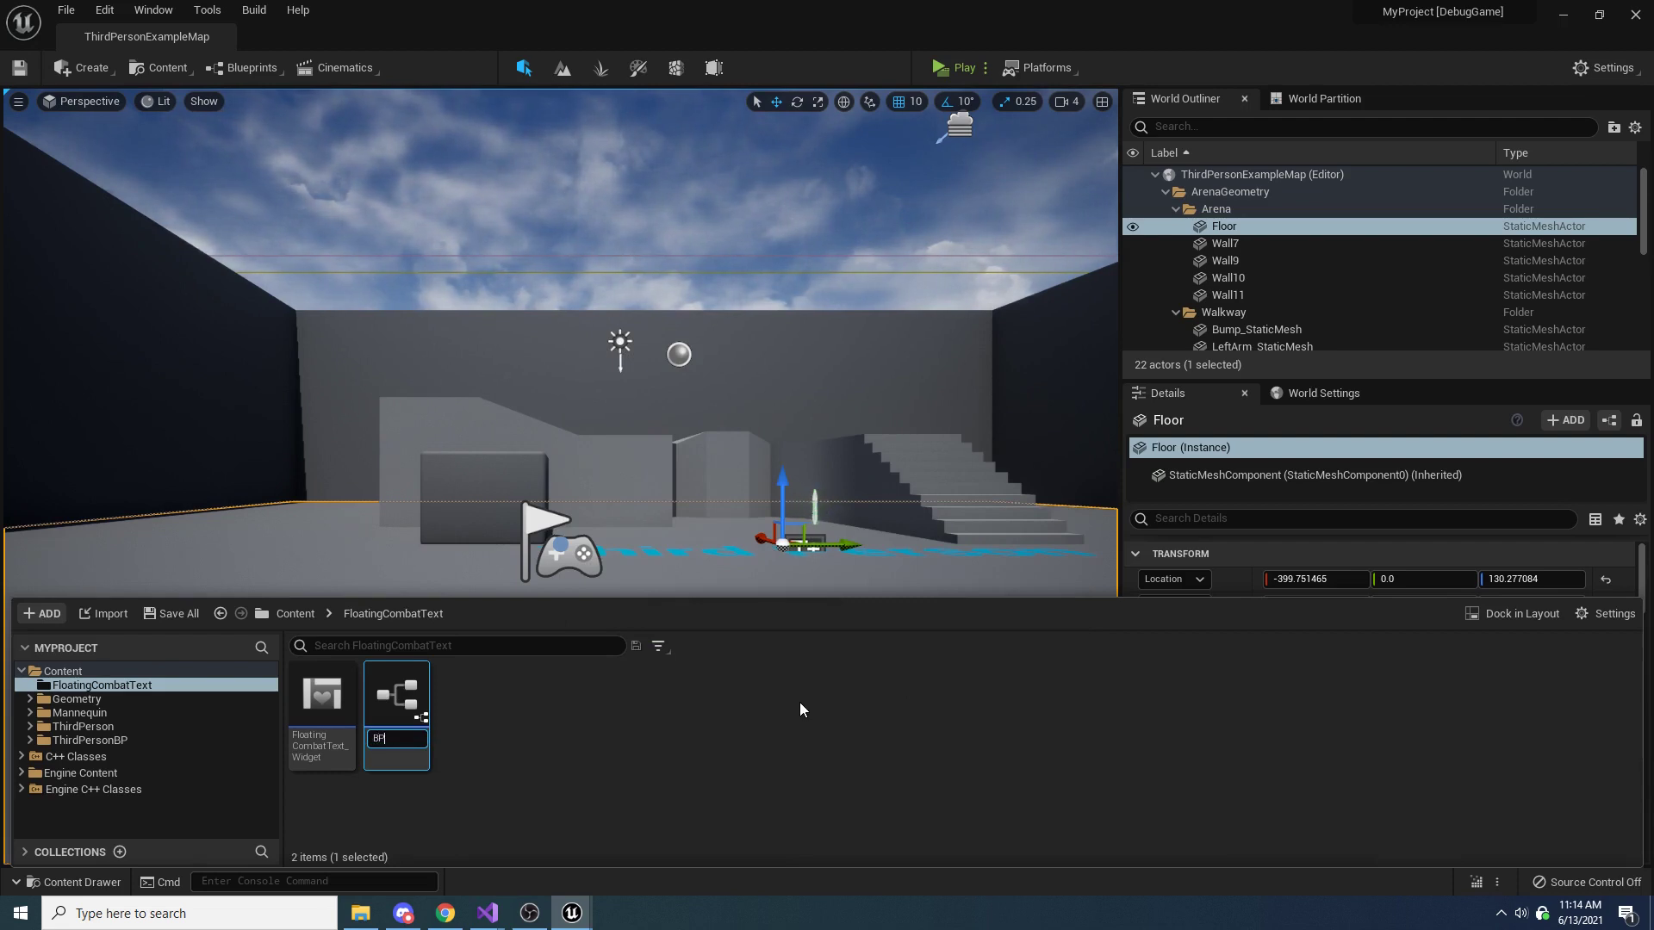
pyautogui.write('_Floating')
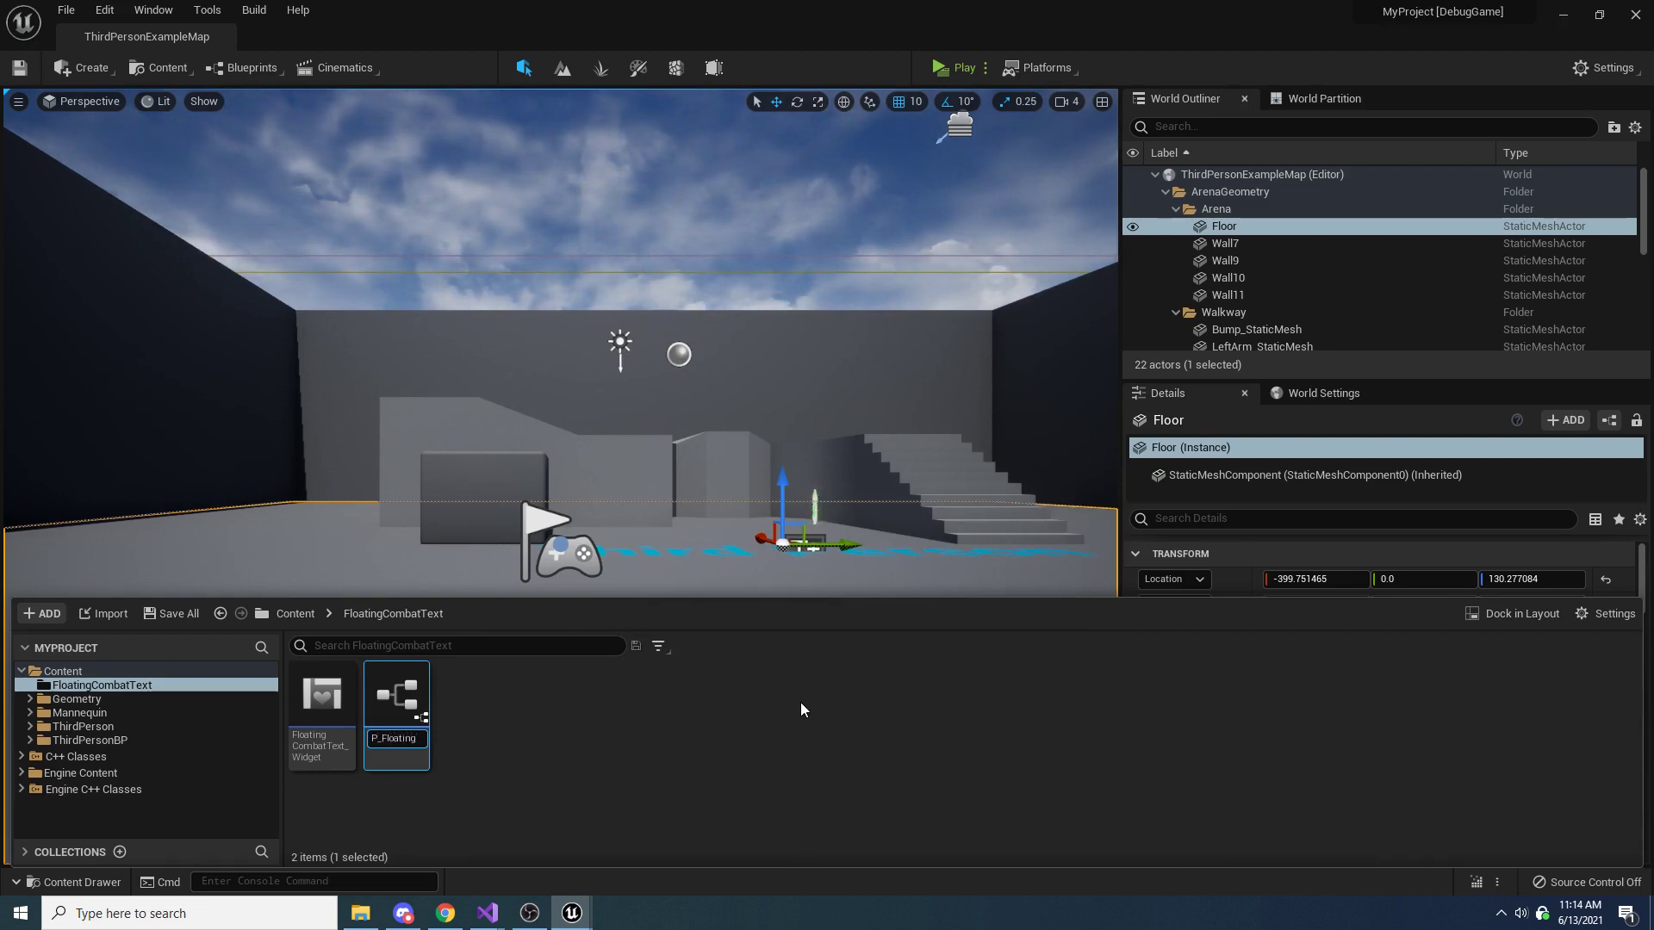
pyautogui.write('TextActor')
pyautogui.press('Return')
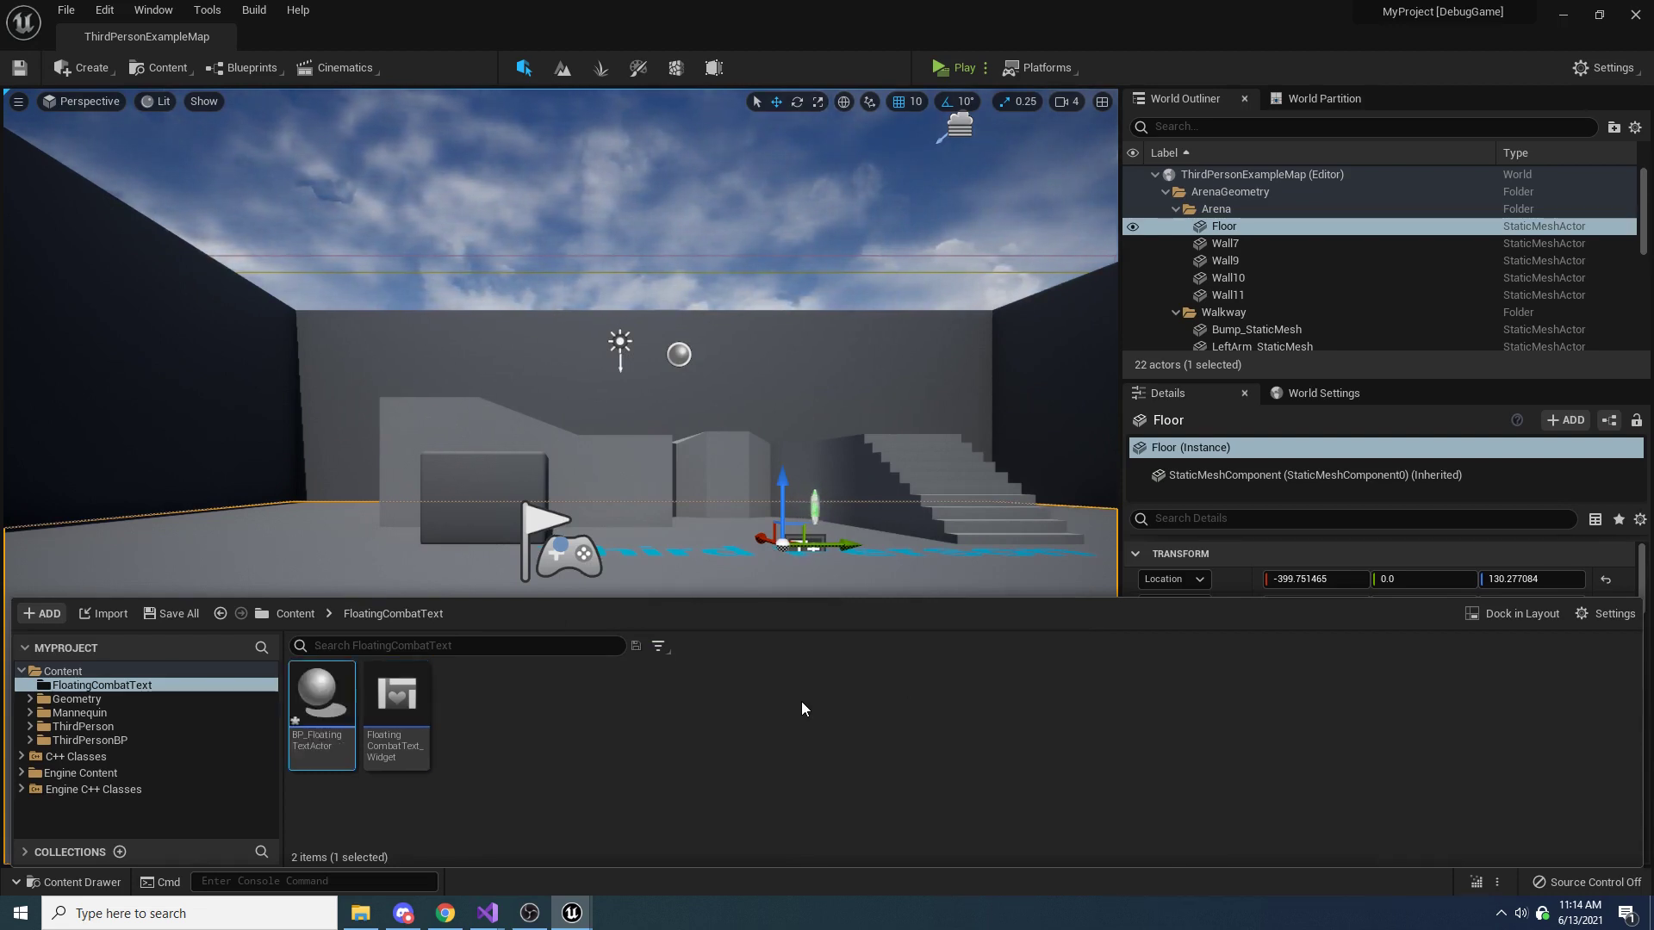
pyautogui.doubleClick(332, 691)
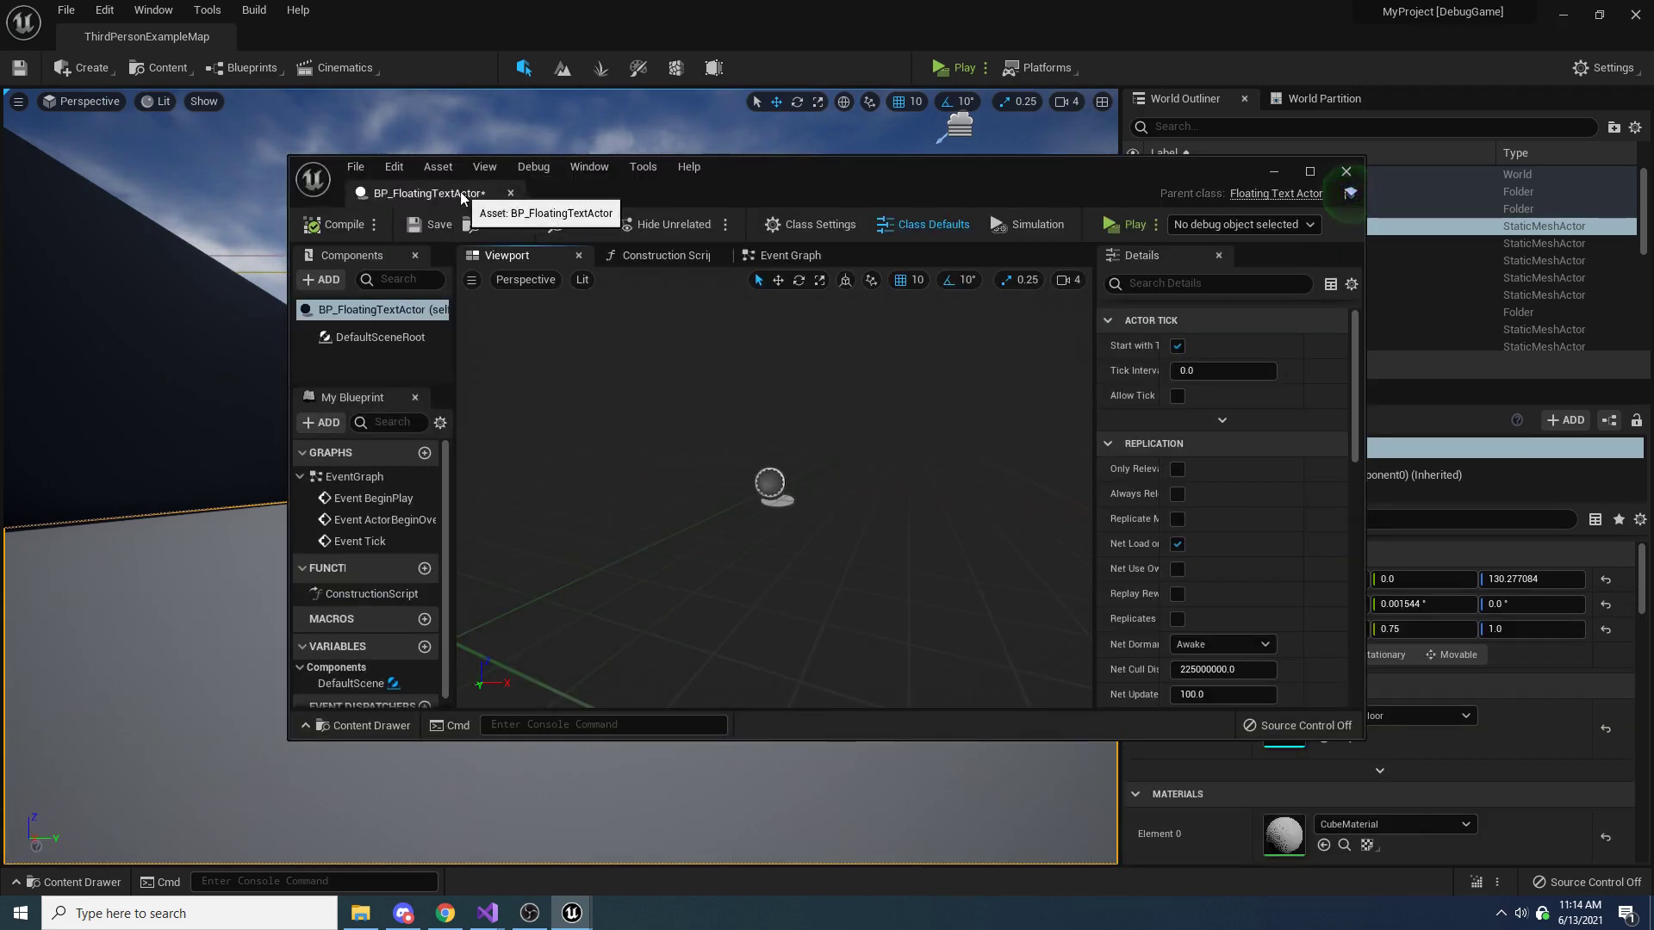
pyautogui.moveTo(428, 193); pyautogui.dragTo(372, 27)
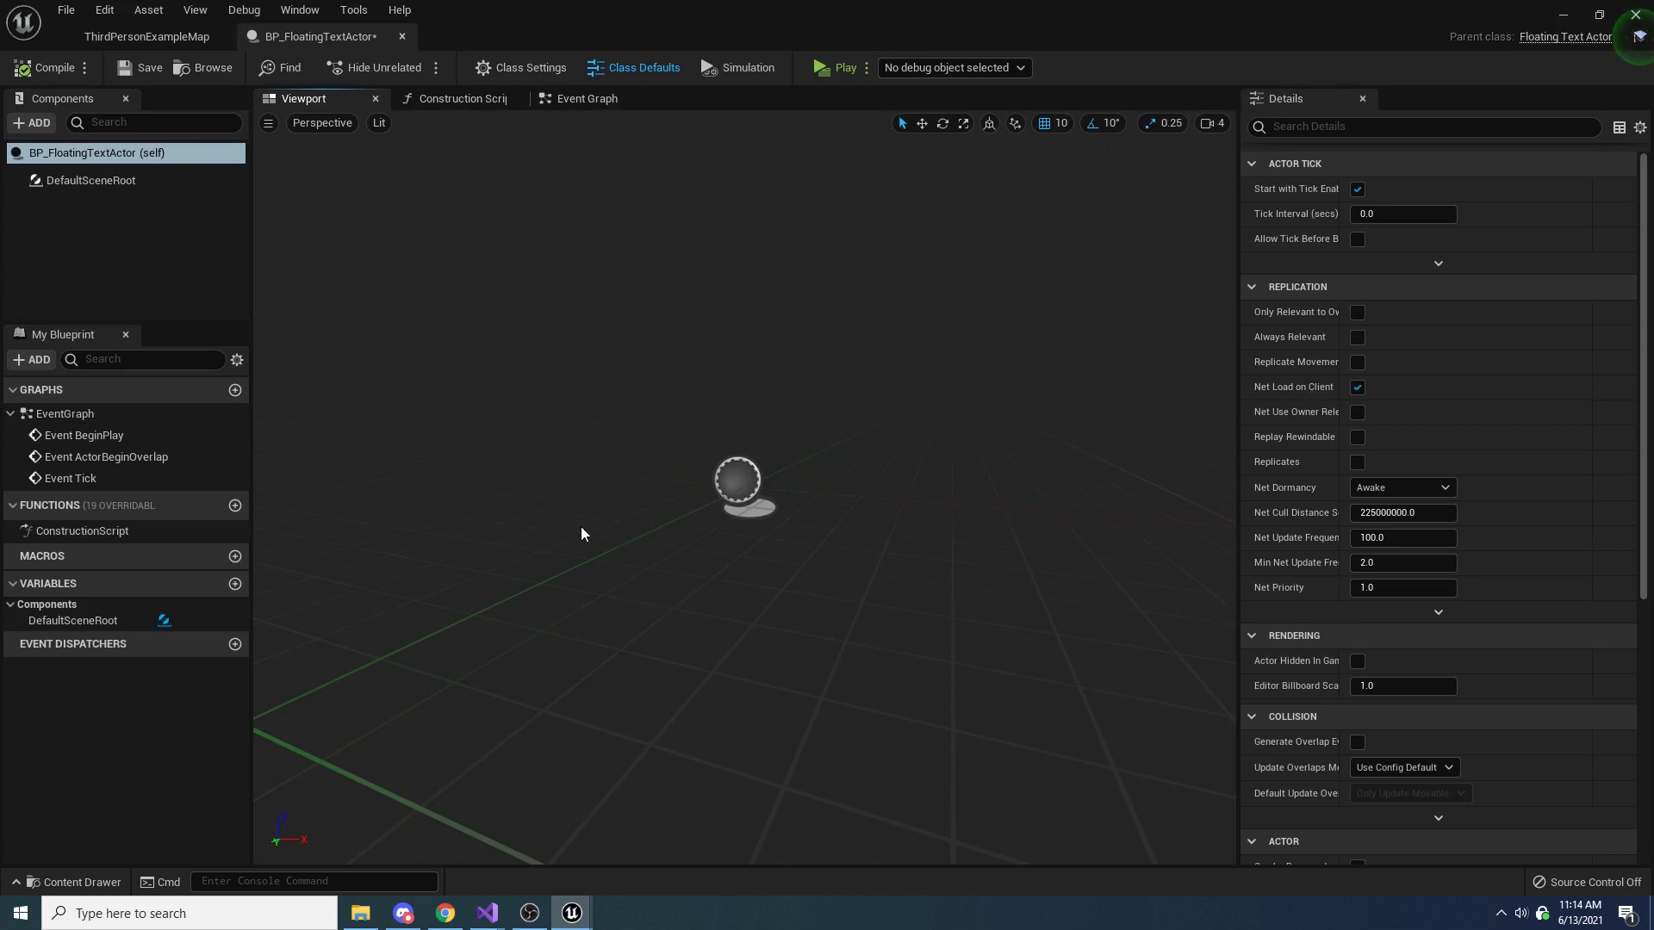
# Switch to Visual Studio and review the BlueprintImplementableEvent declaration of Initialize in FloatingTextActor.h
pyautogui.moveTo(487, 920)
pyautogui.click(565, 830)
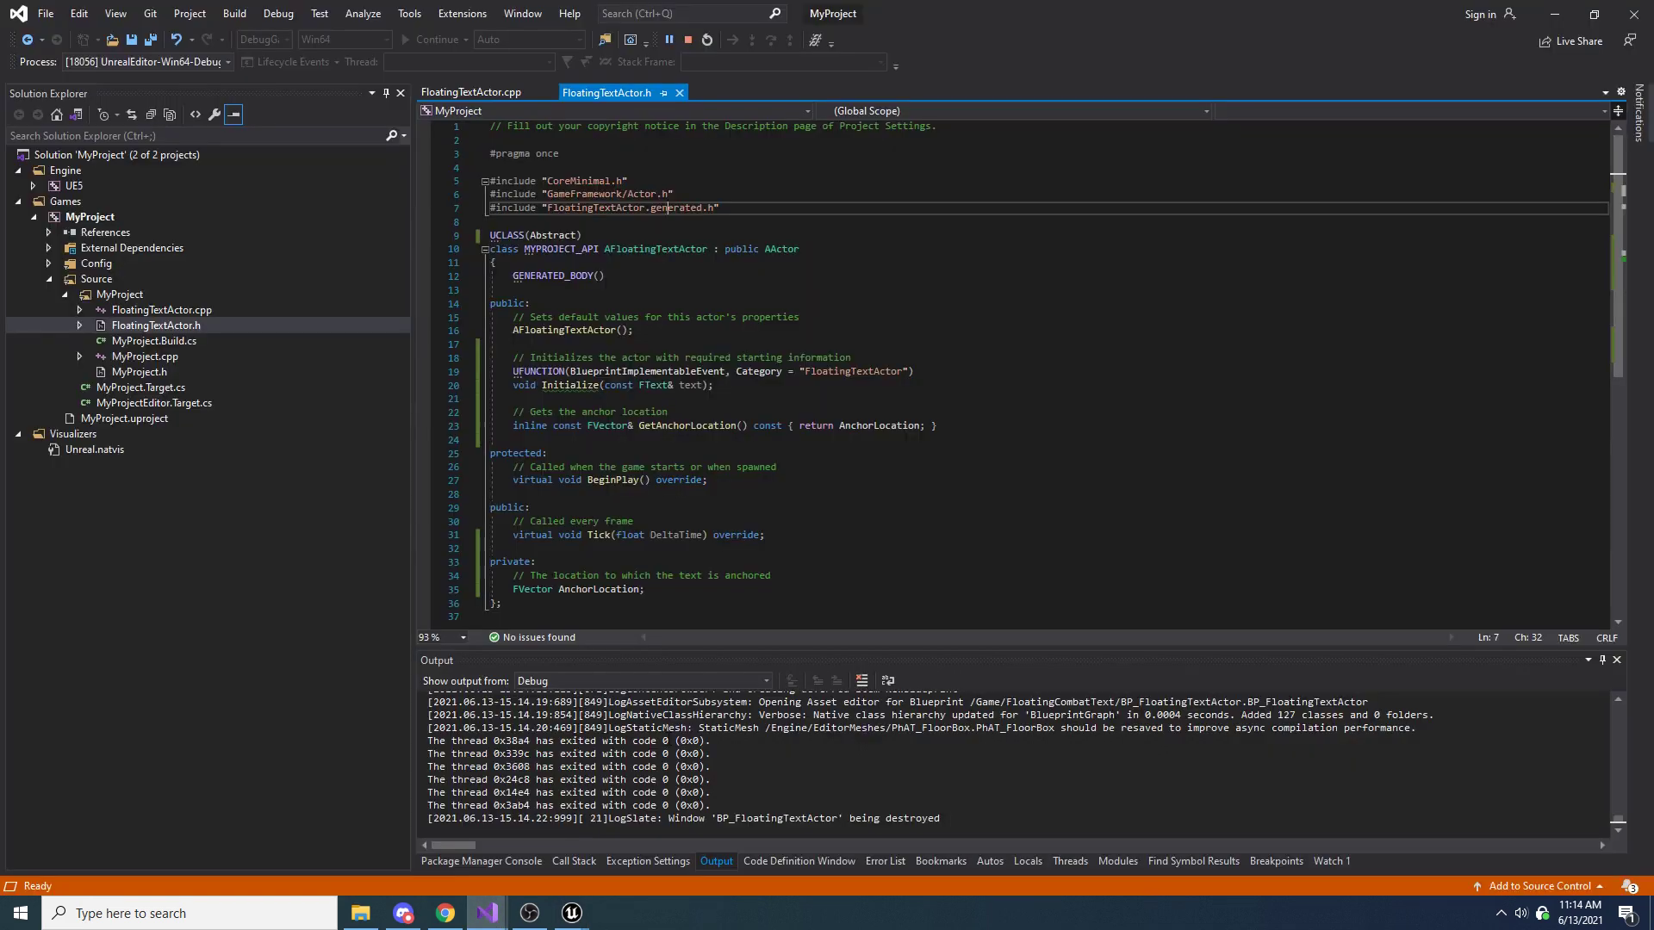
pyautogui.moveTo(754, 387); pyautogui.dragTo(468, 353)
pyautogui.click(529, 375)
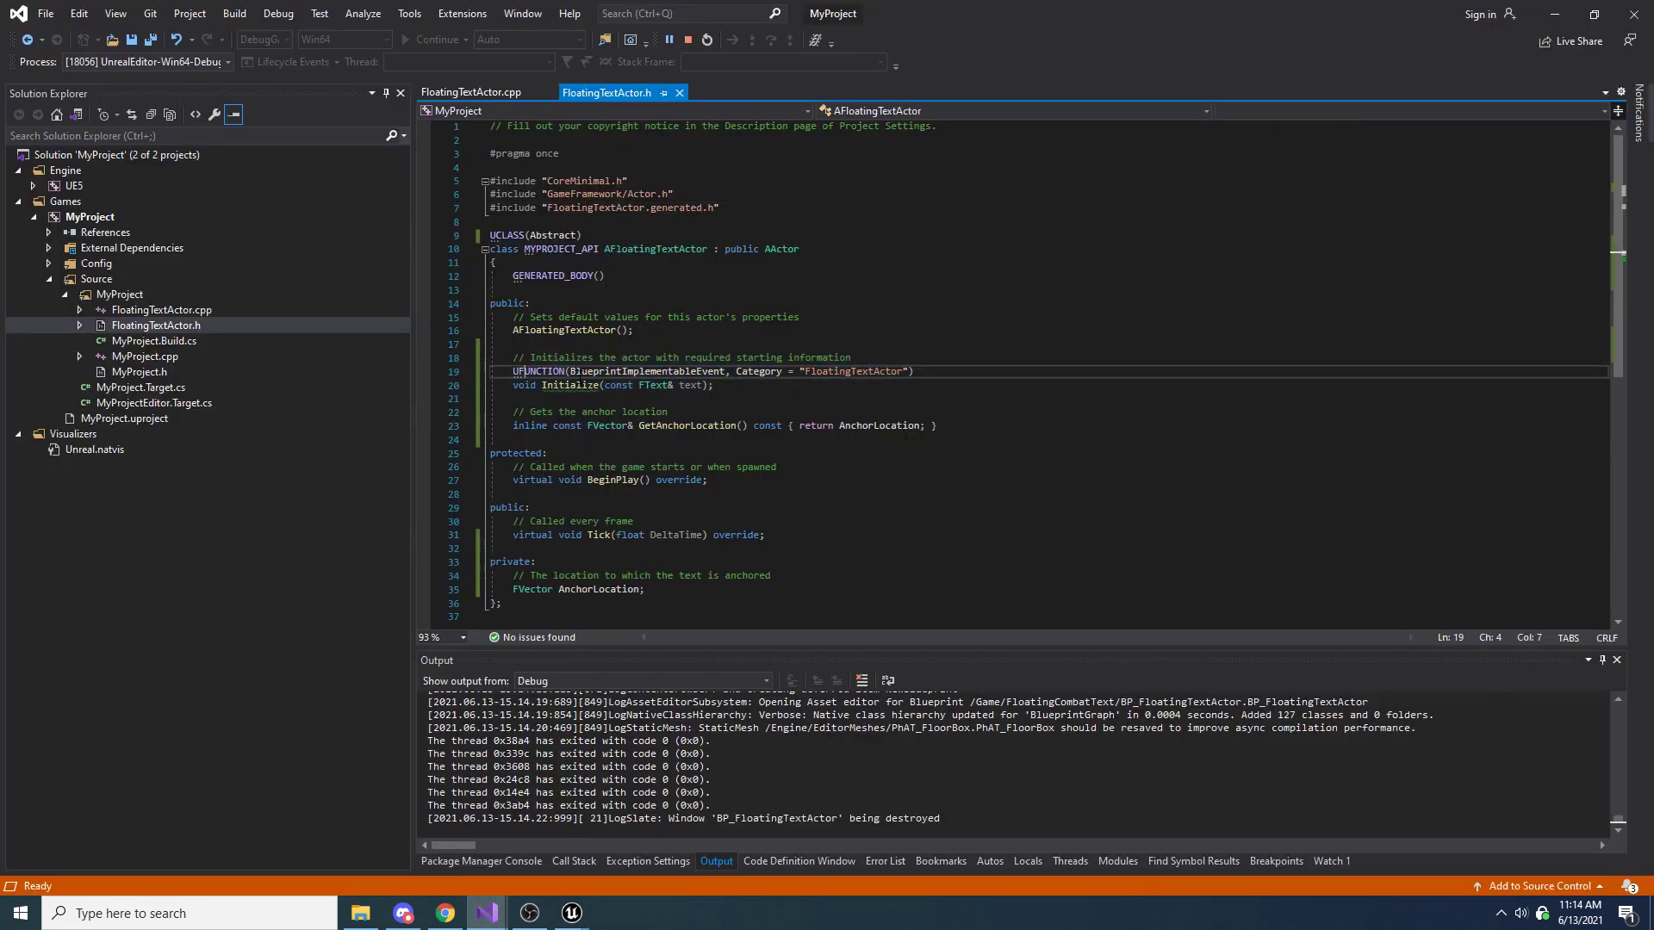
pyautogui.doubleClick(610, 372)
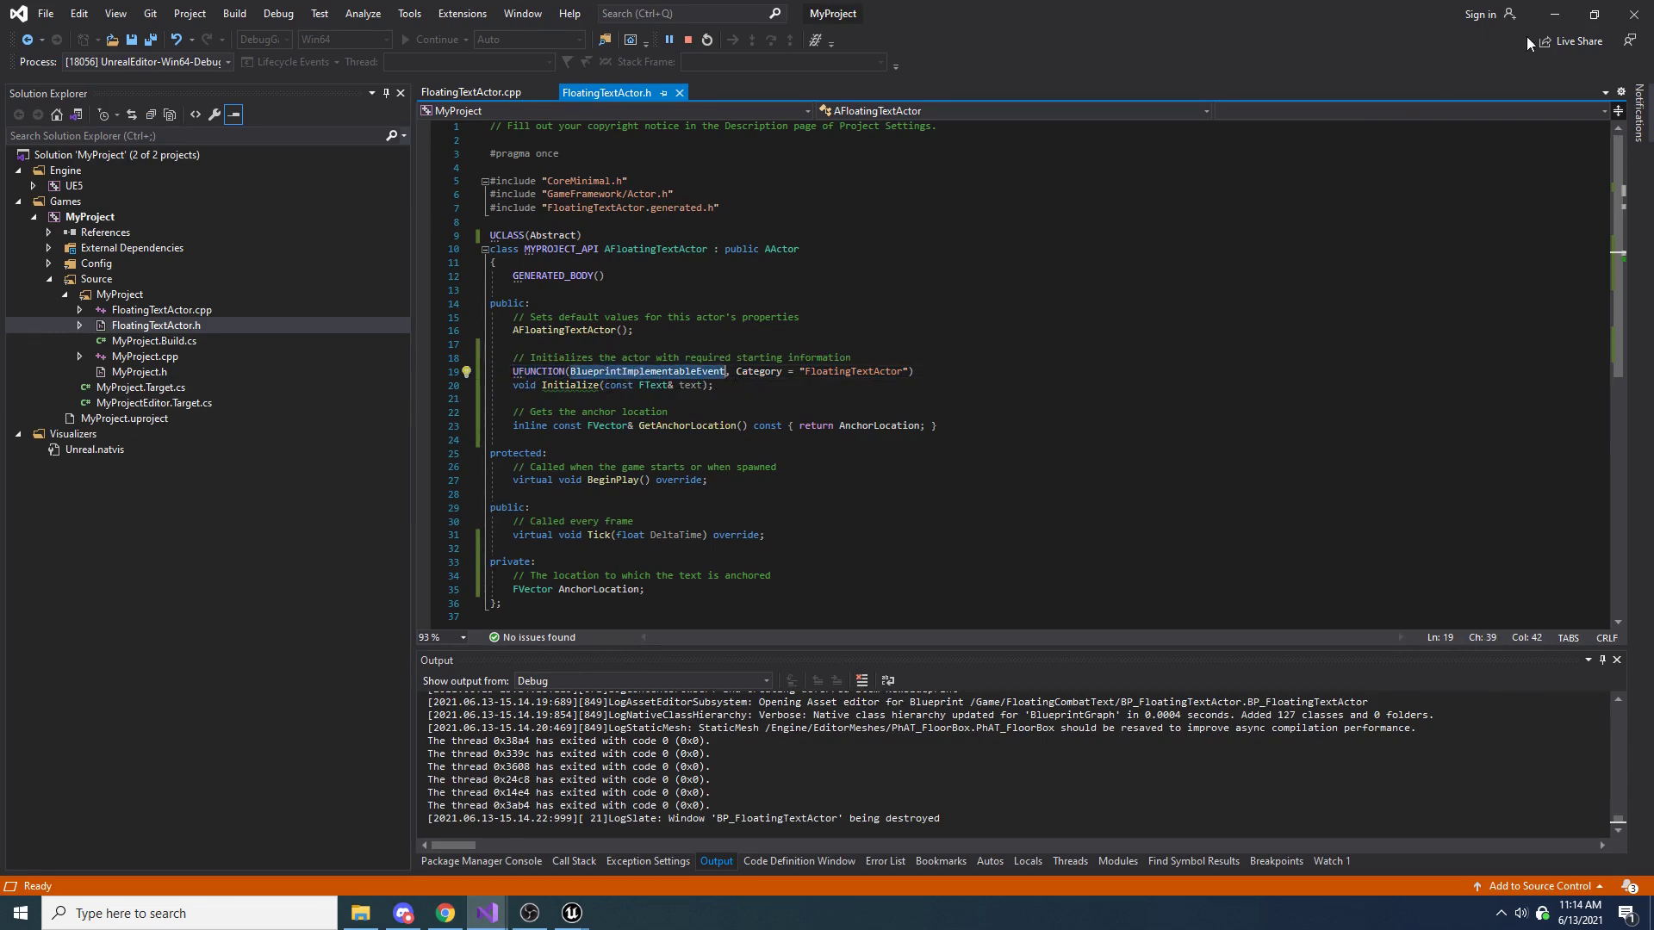
# Return to Unreal Editor and override the Initialize function in BP_FloatingTextActor to add its event to the Event Graph
pyautogui.hotkey('alt', 'Tab')
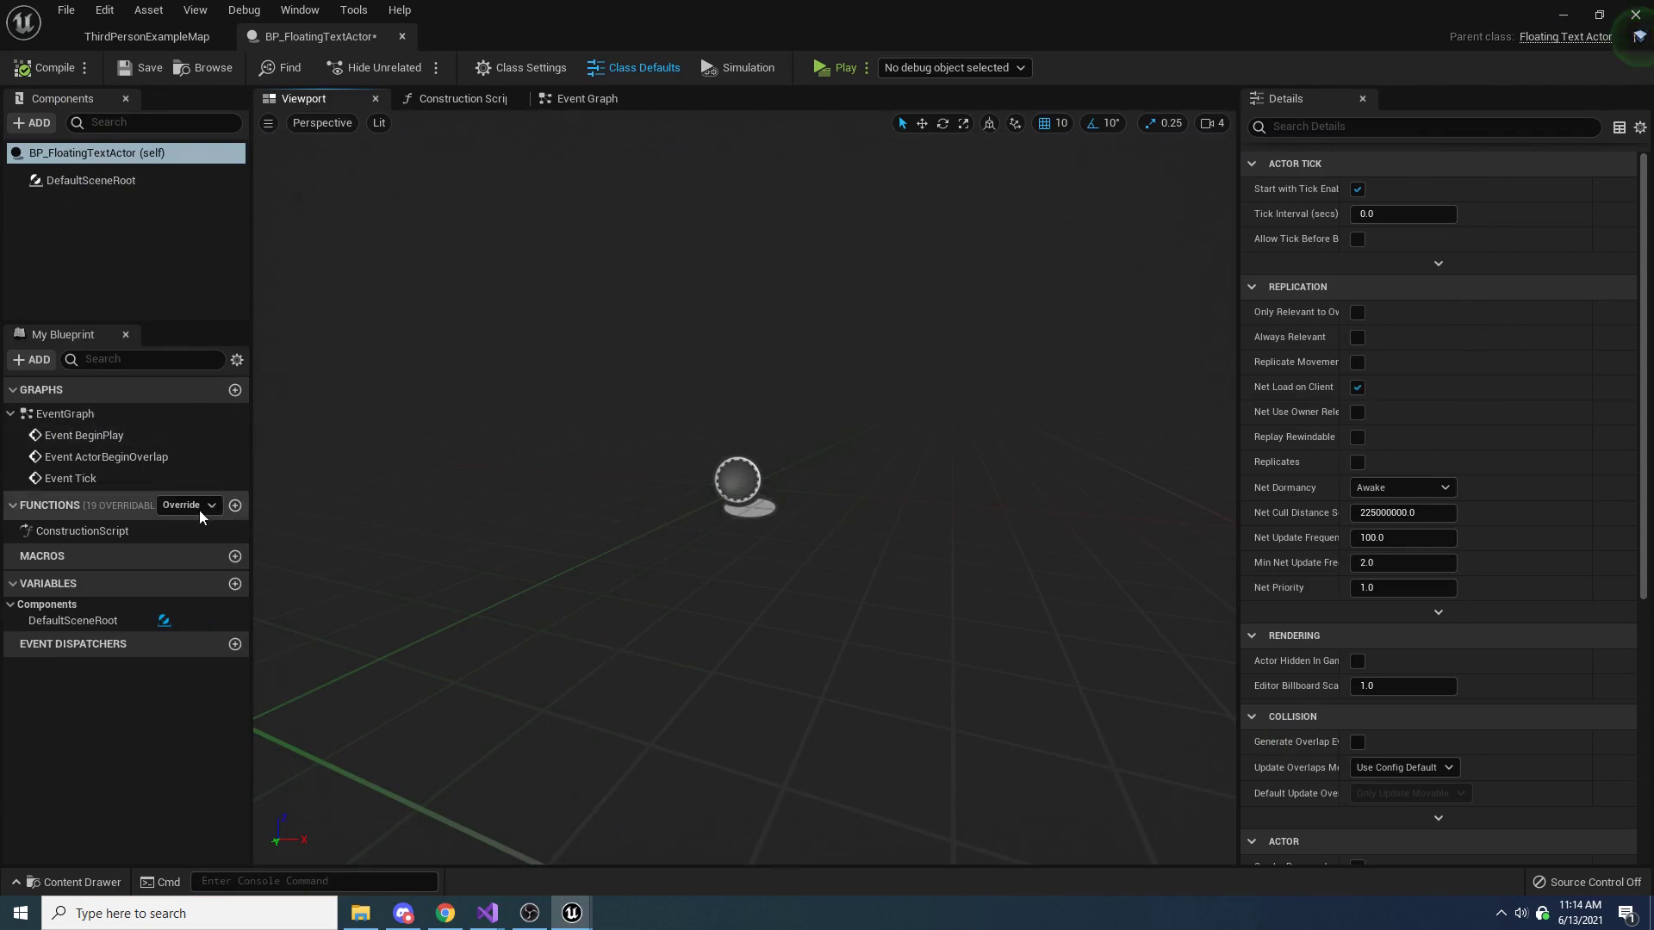
pyautogui.click(203, 506)
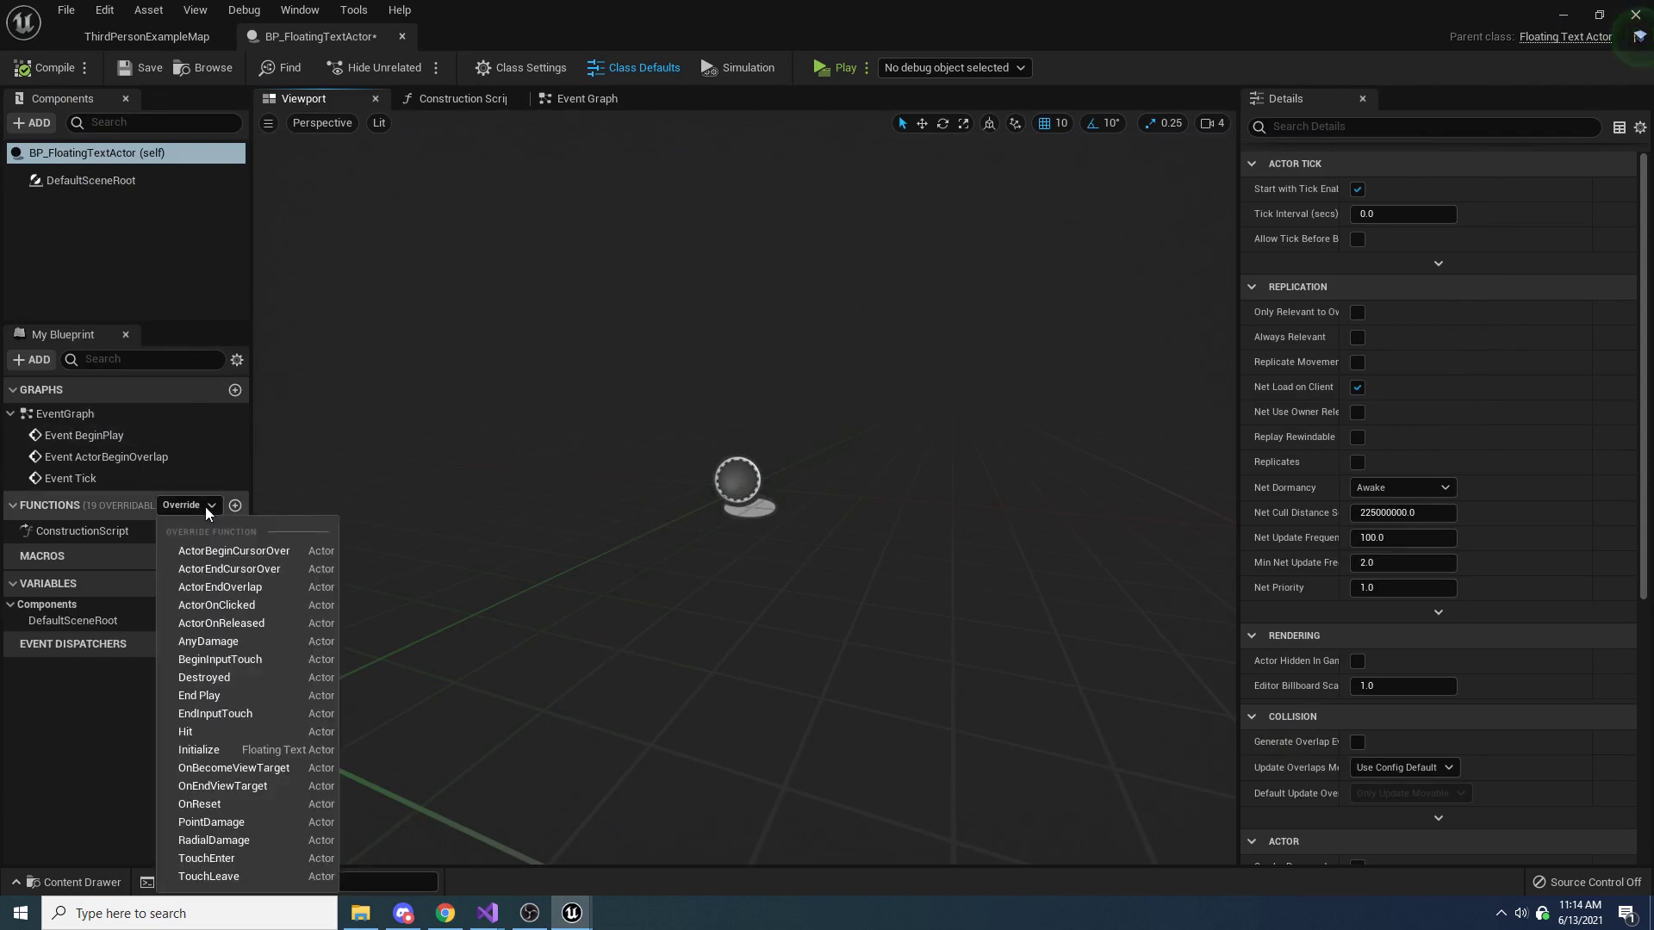
pyautogui.click(194, 751)
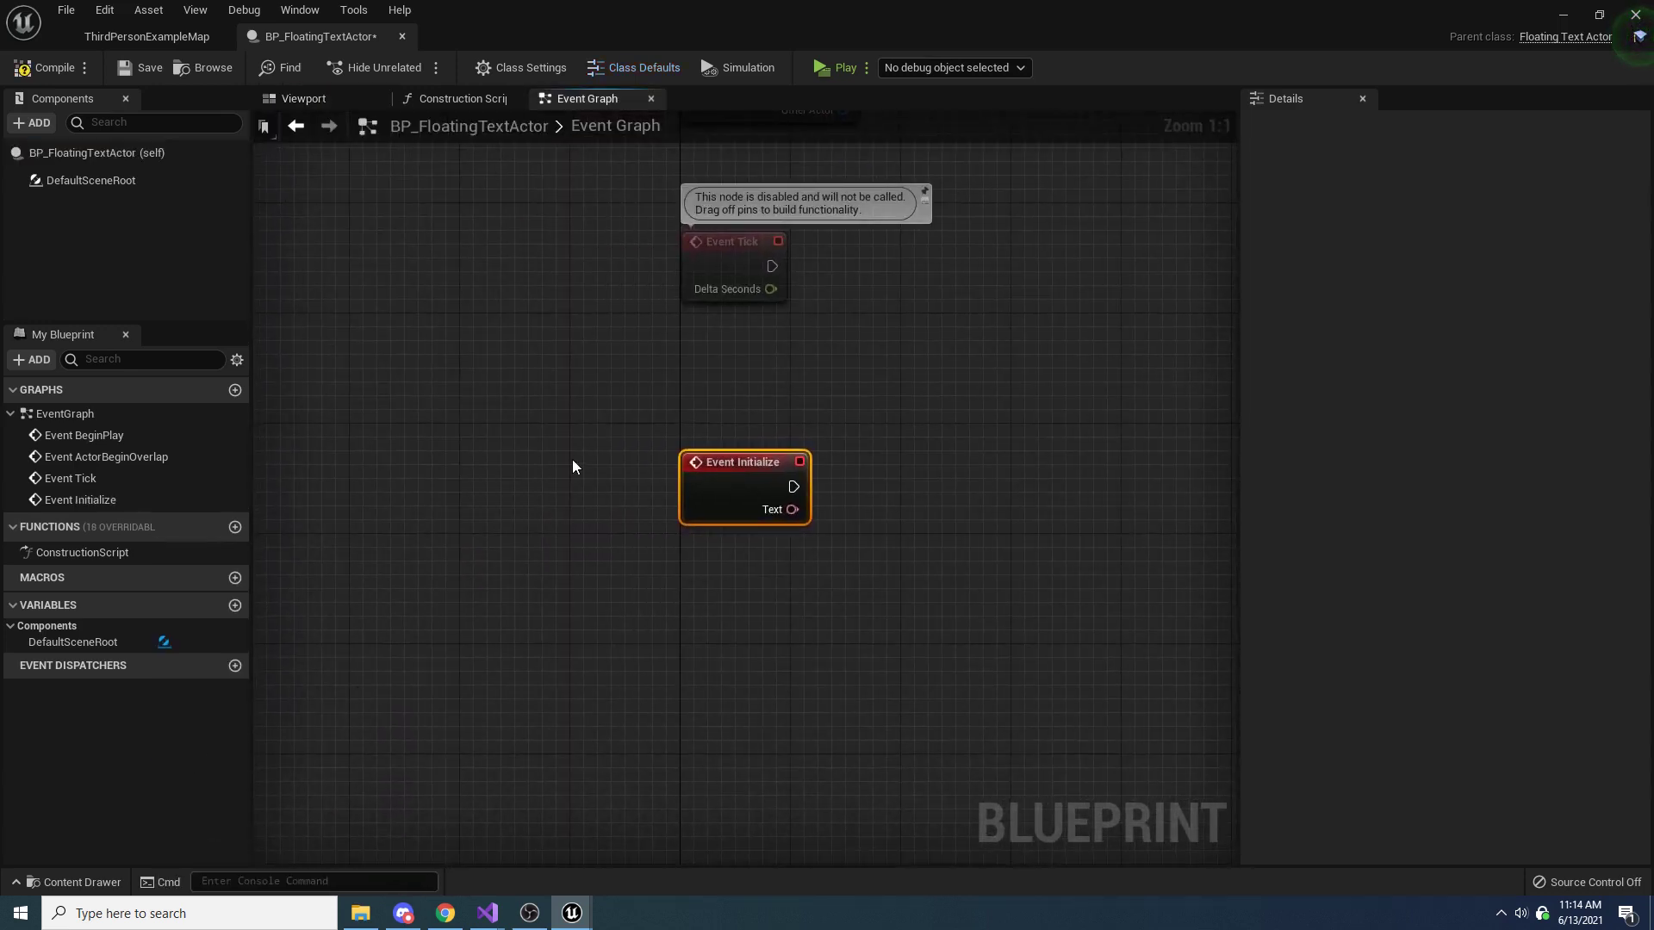
# Promote the Text output of Event Initialize to a variable named Text and place its SET node beside the event
pyautogui.moveTo(573, 460); pyautogui.dragTo(483, 571, button='right')
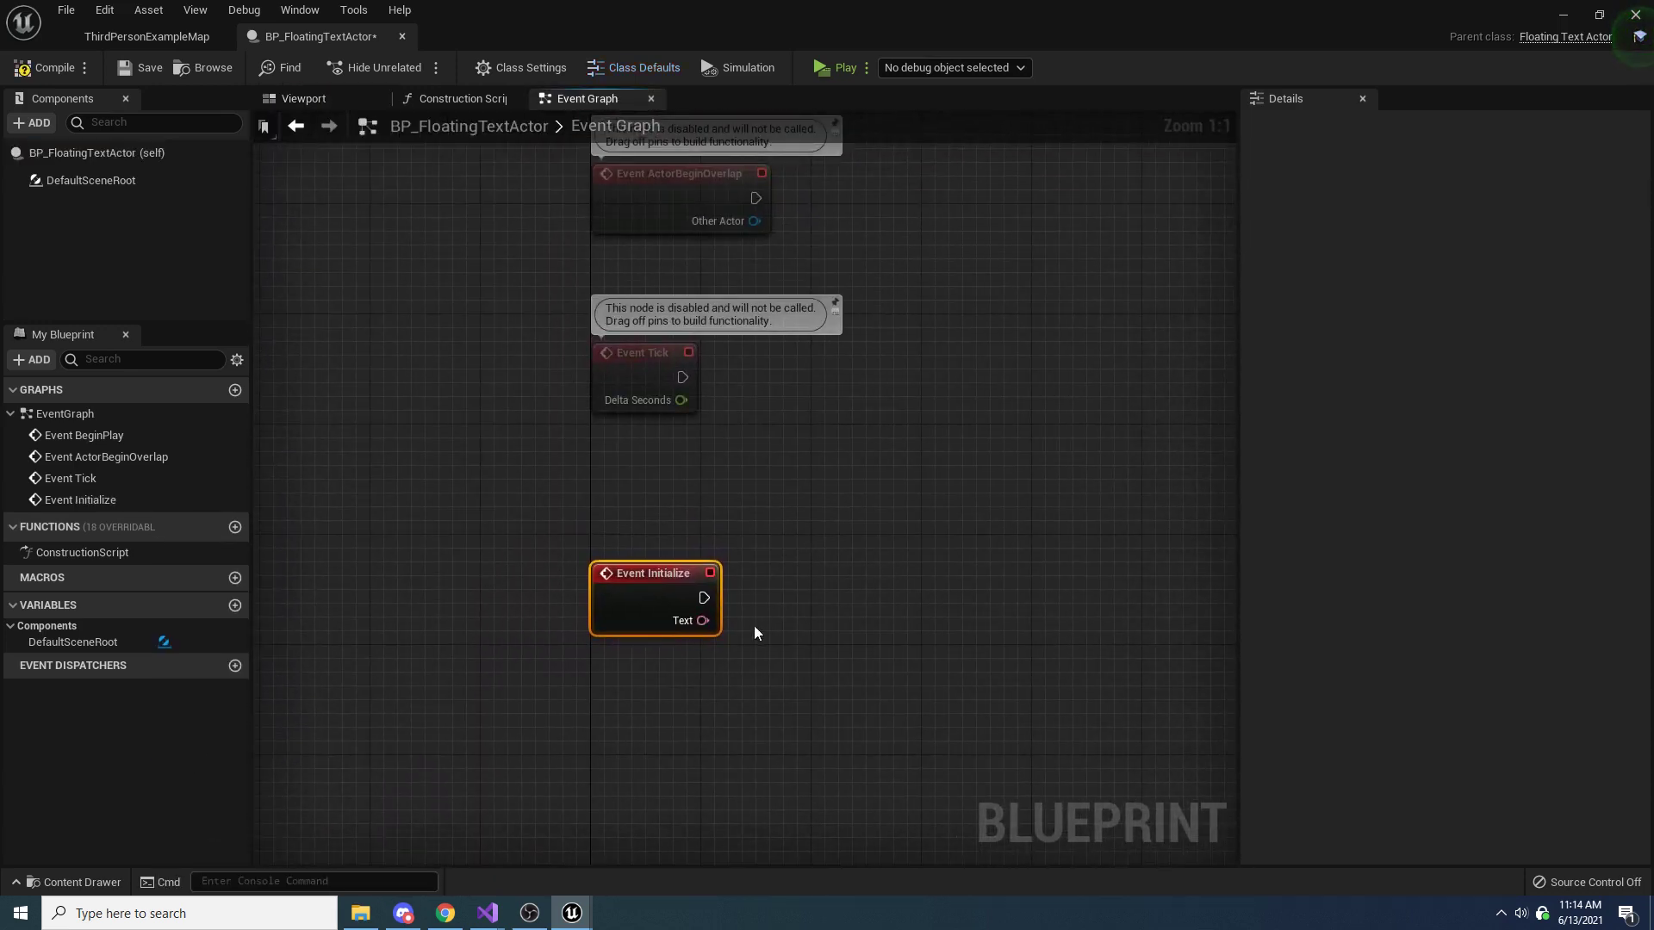
pyautogui.rightClick(704, 628)
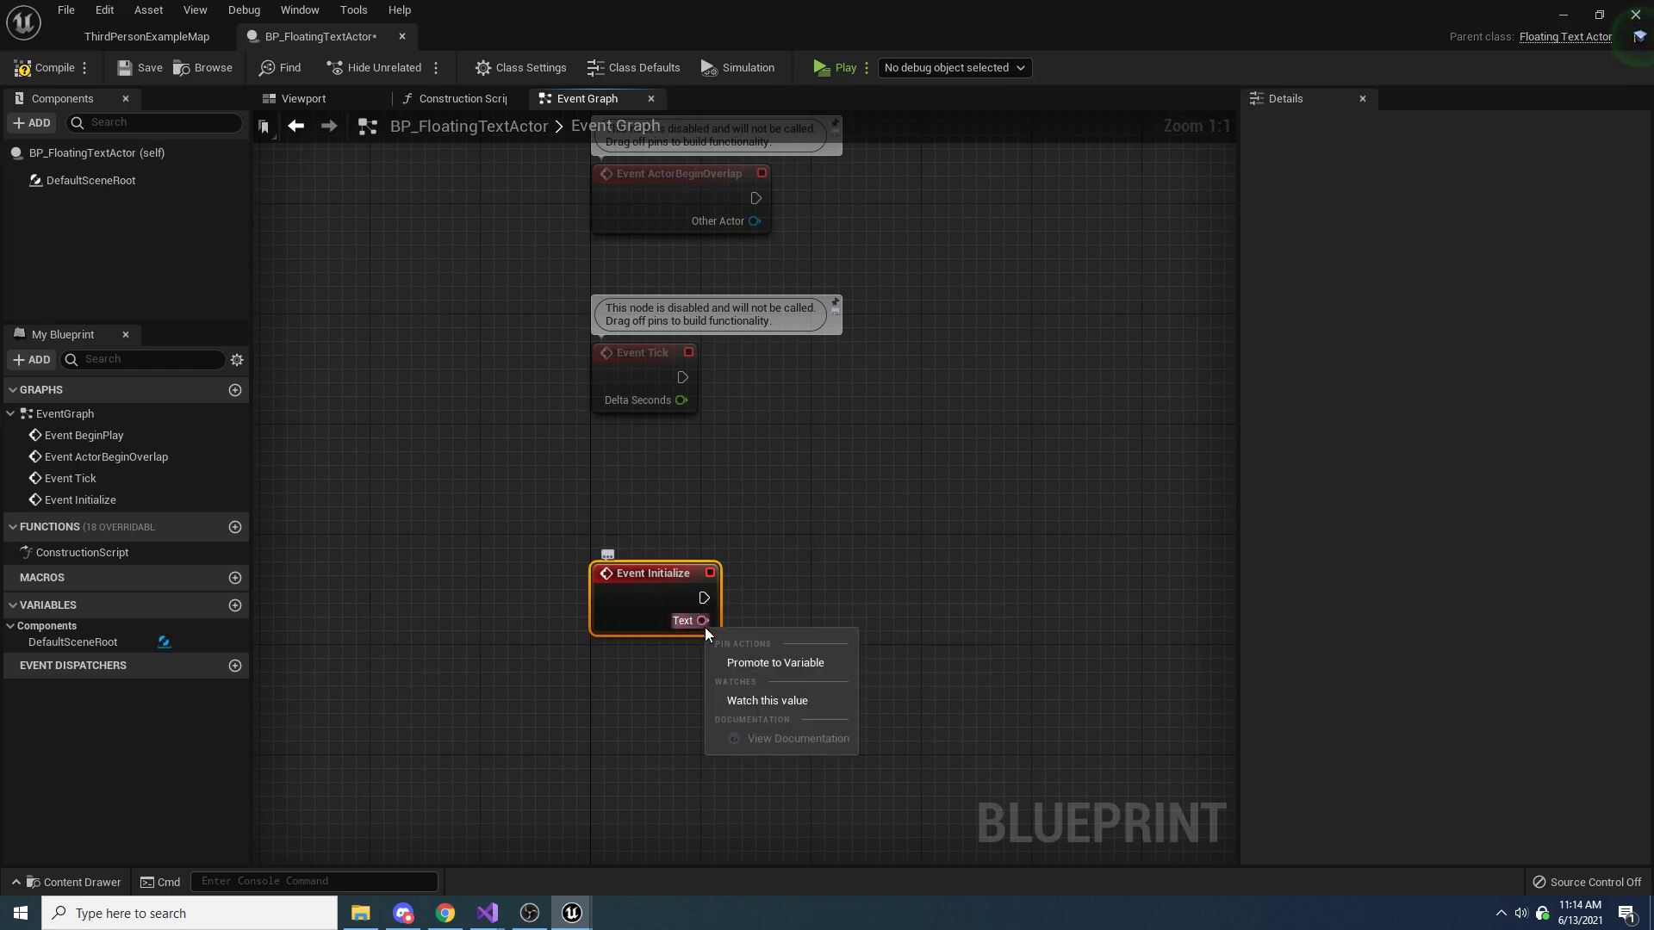
pyautogui.click(811, 665)
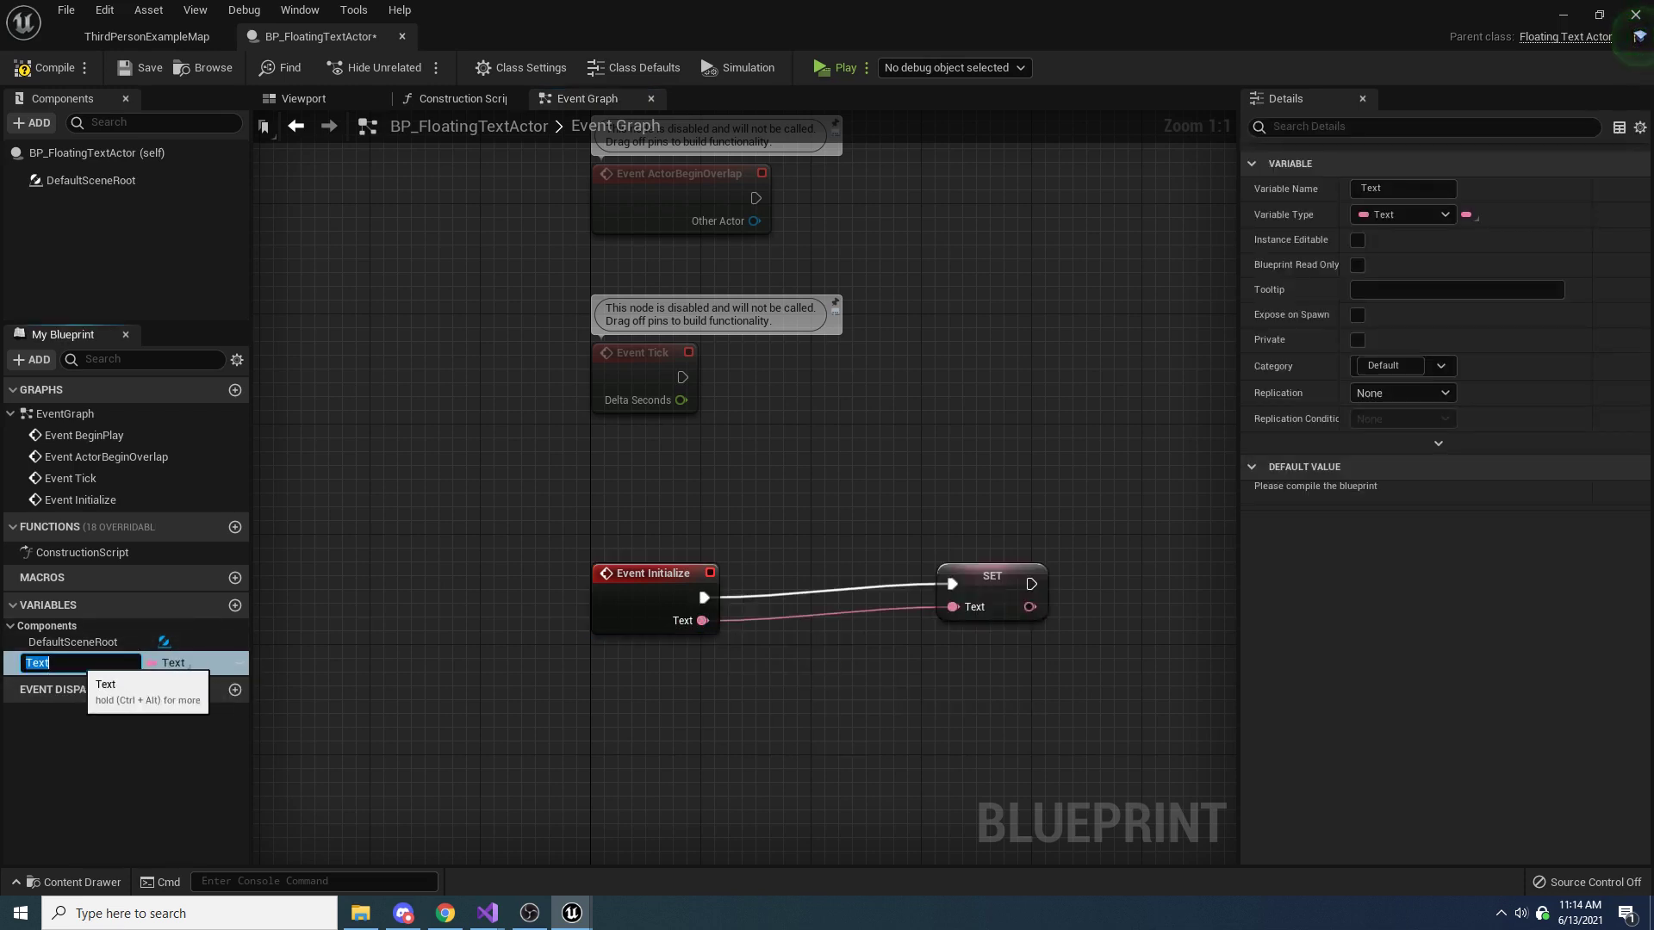
pyautogui.press('Return')
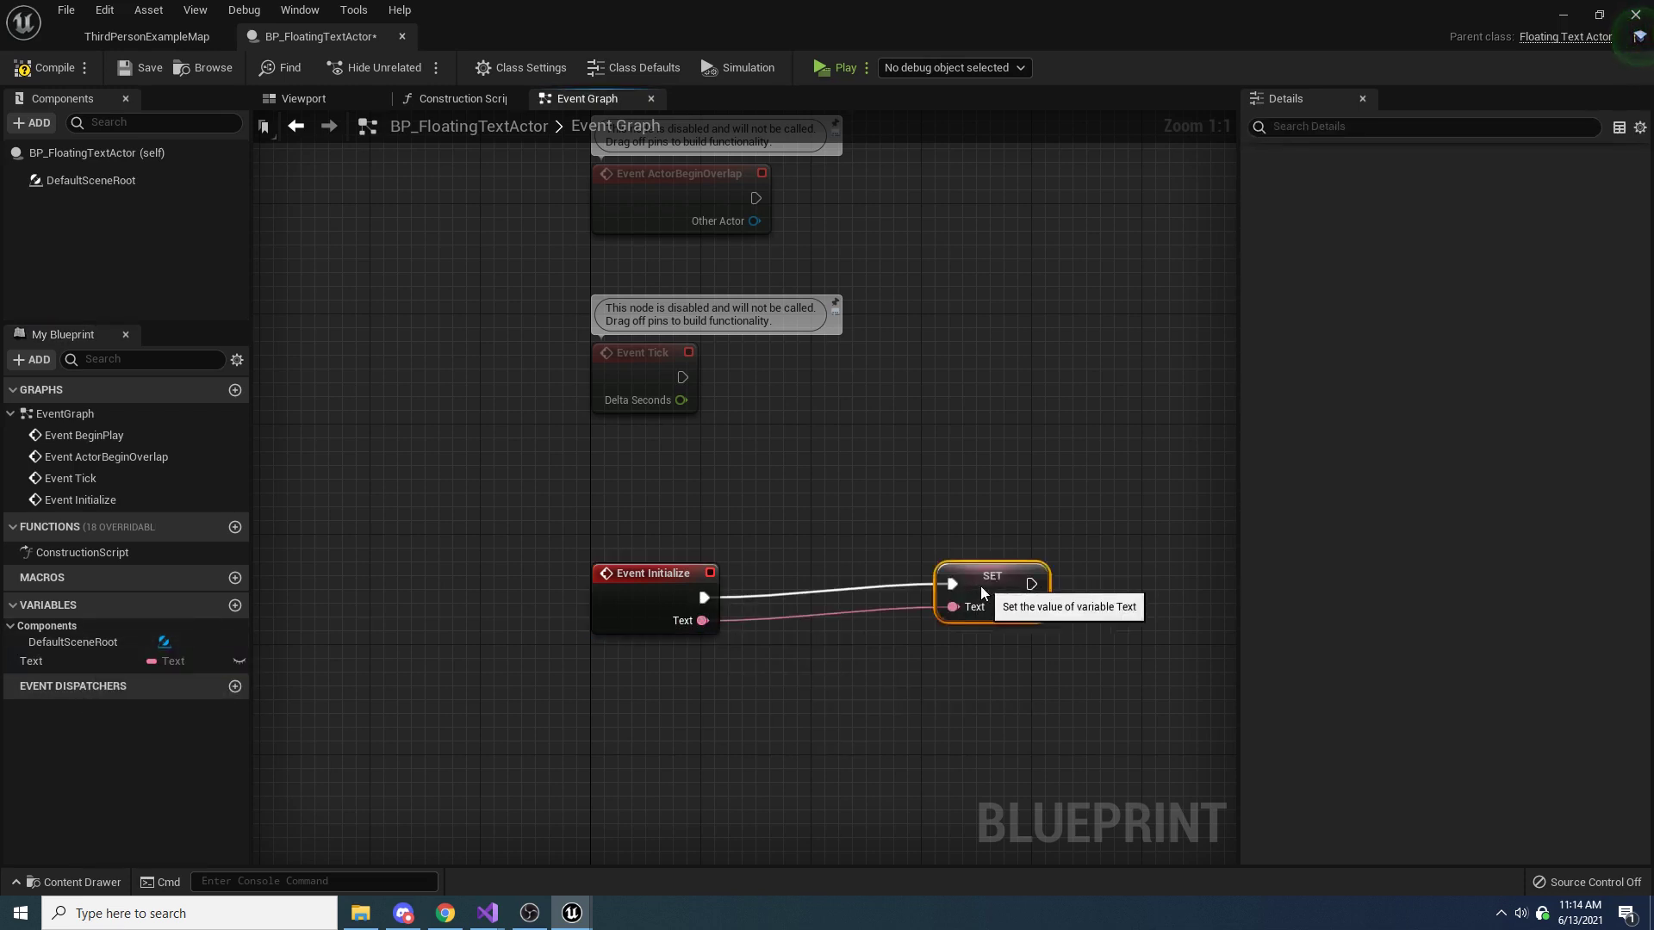
pyautogui.moveTo(980, 586); pyautogui.dragTo(829, 592)
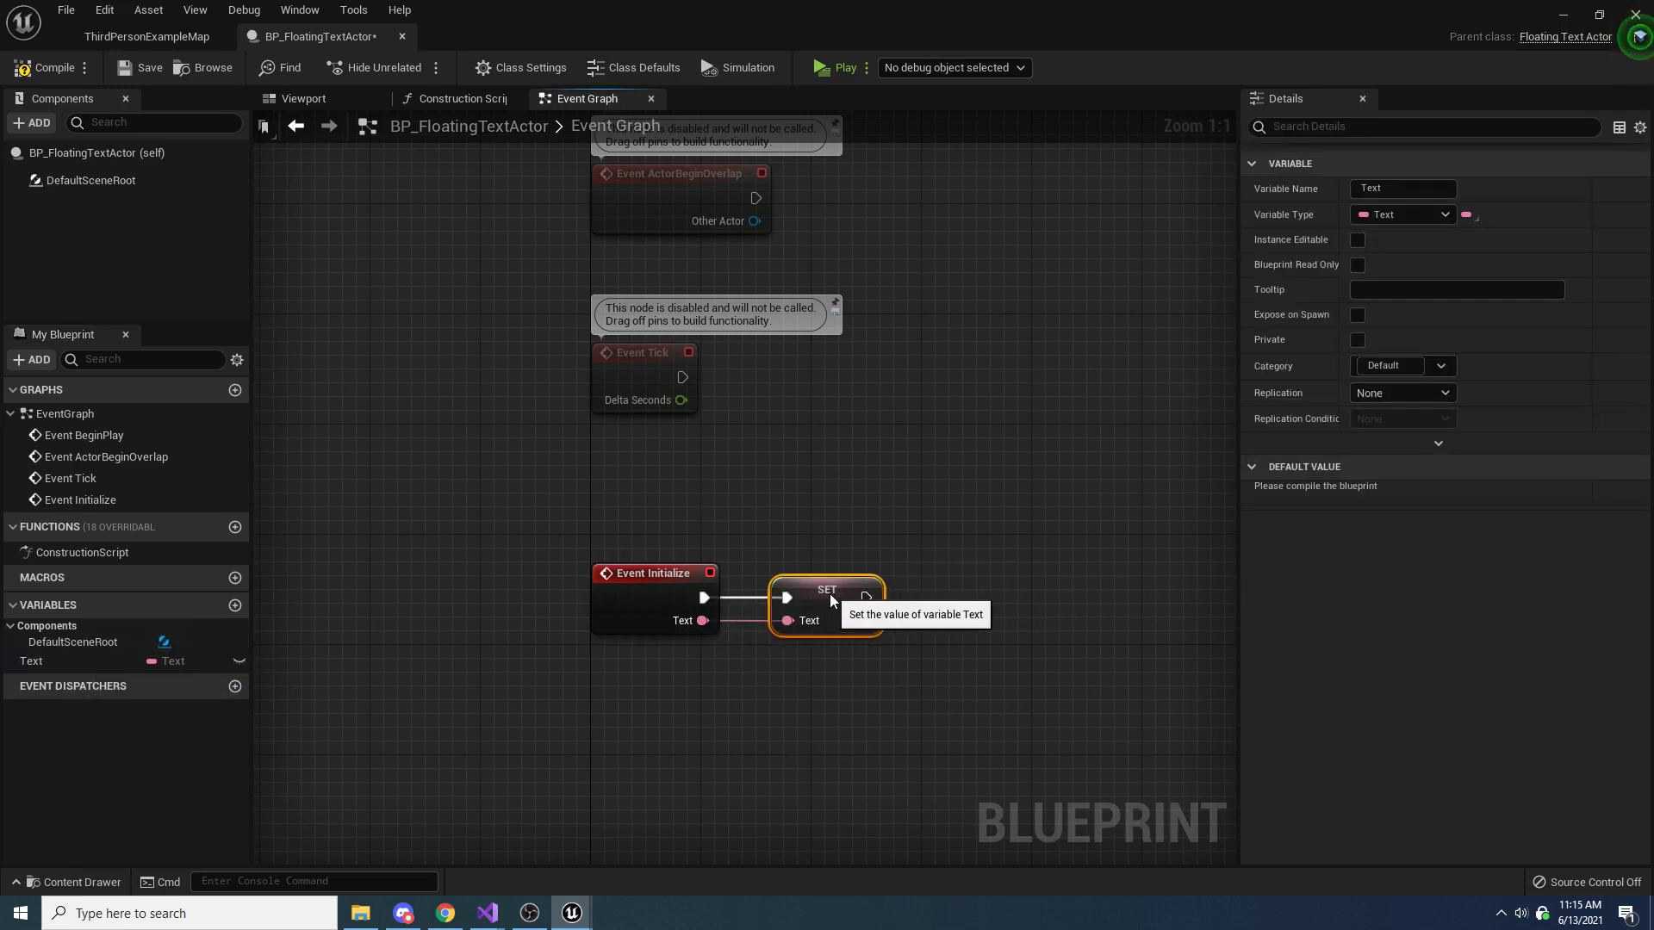
# Make the Text variable private, and compile and save the Blueprint
pyautogui.click(66, 670)
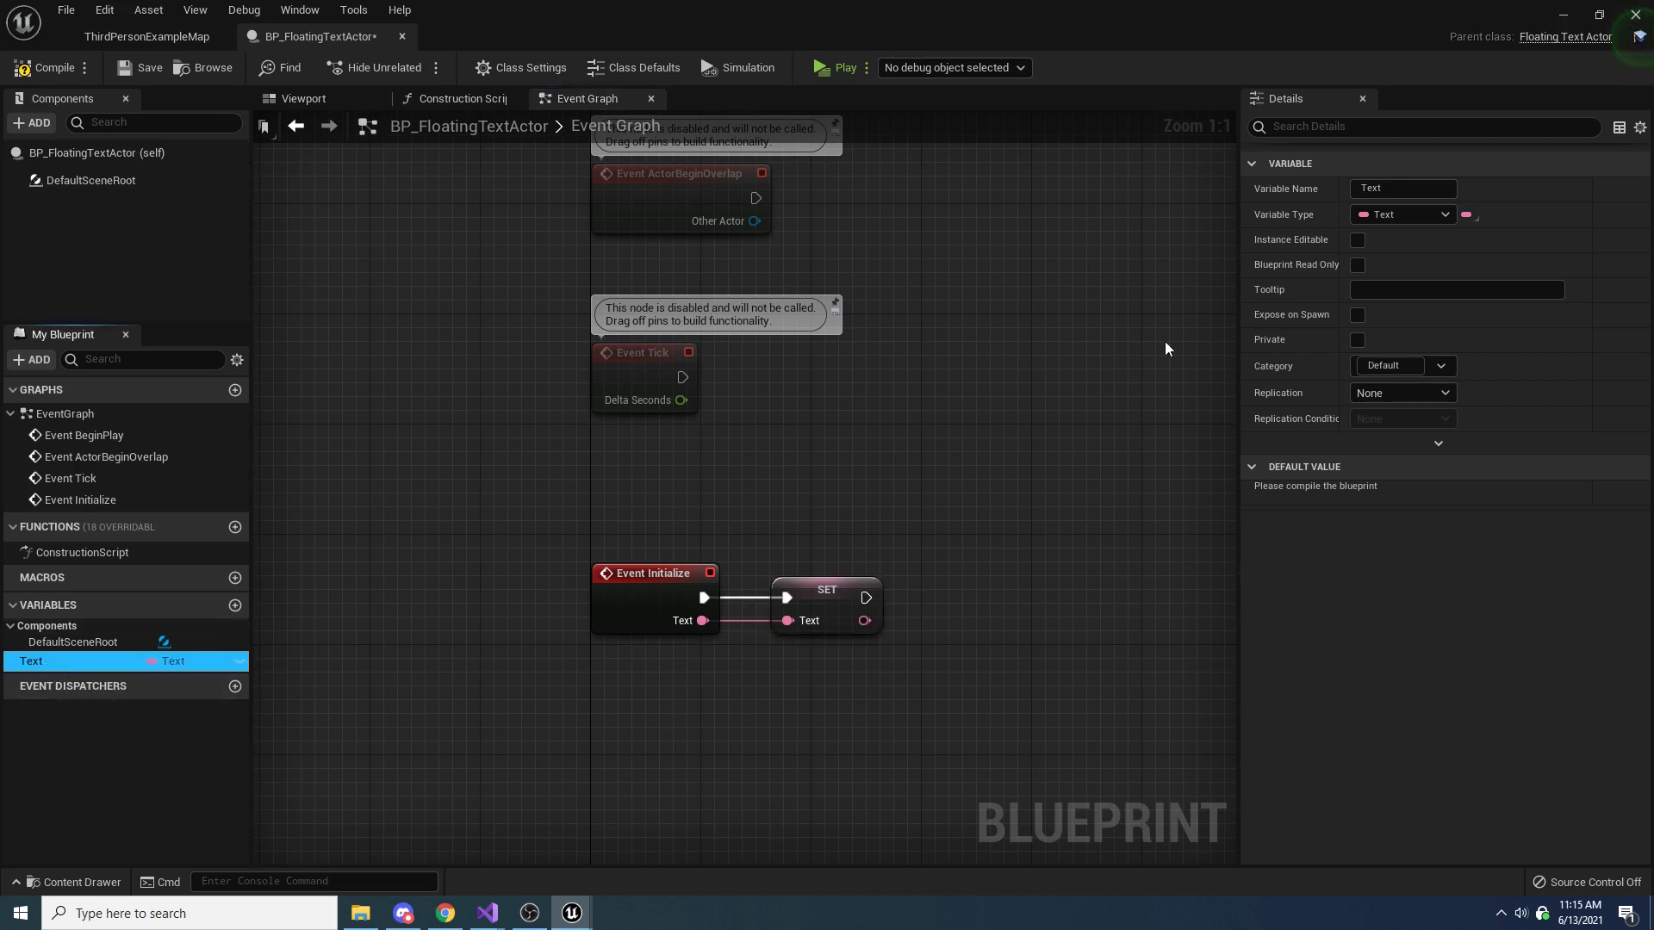
pyautogui.click(1356, 340)
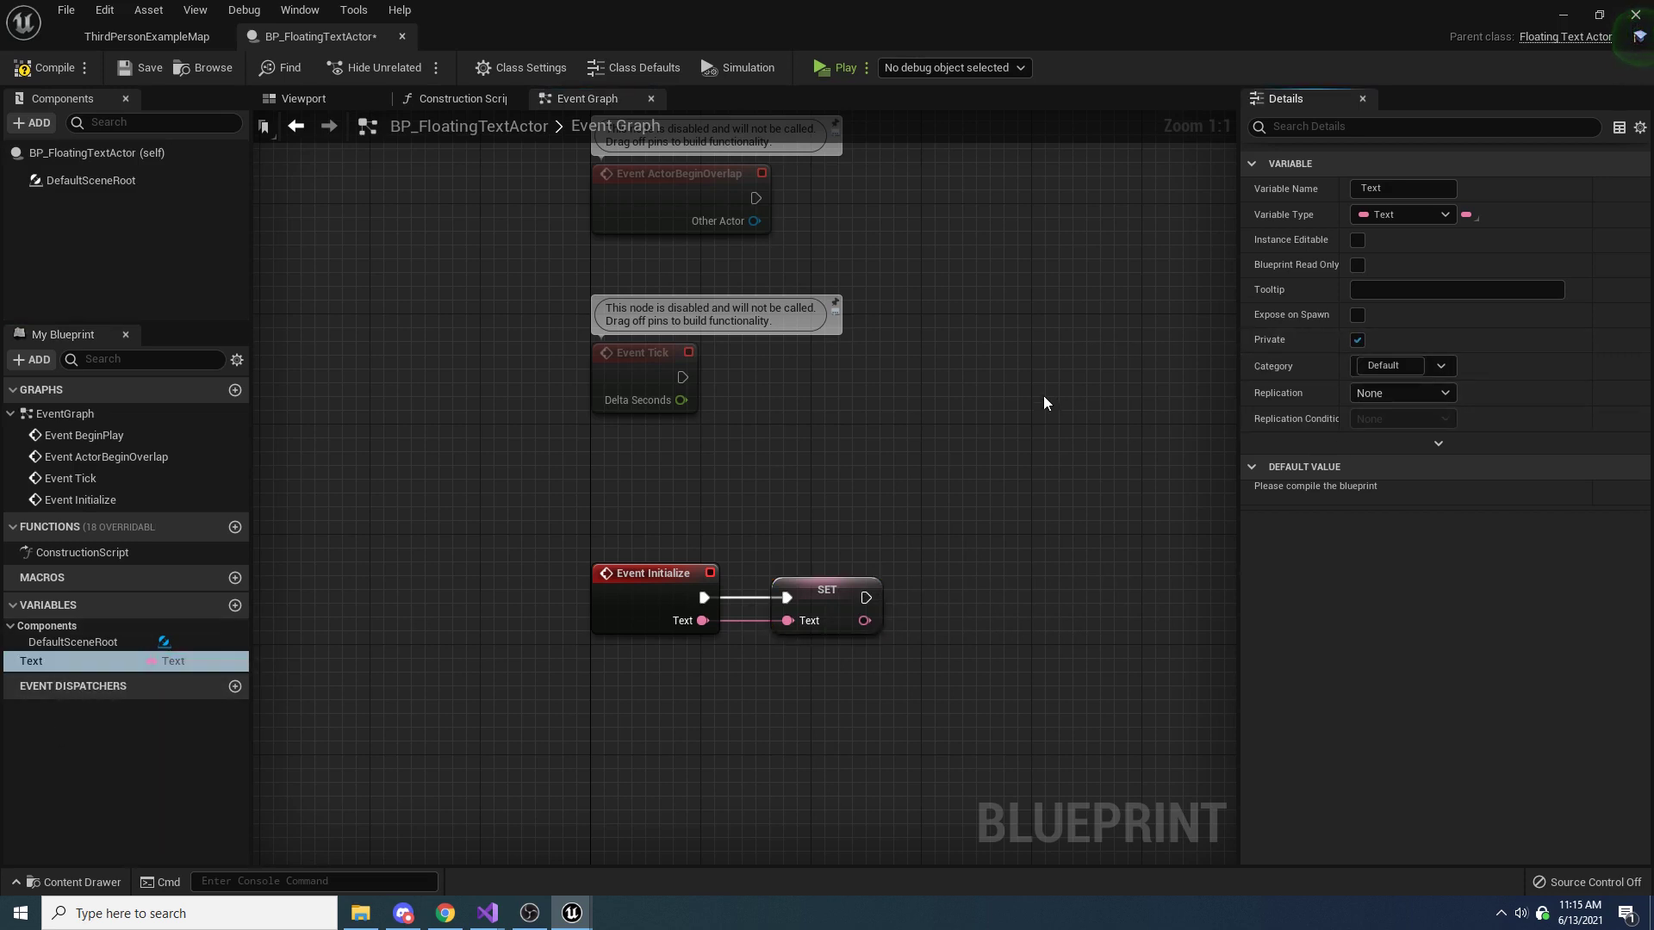
pyautogui.click(47, 67)
pyautogui.click(140, 67)
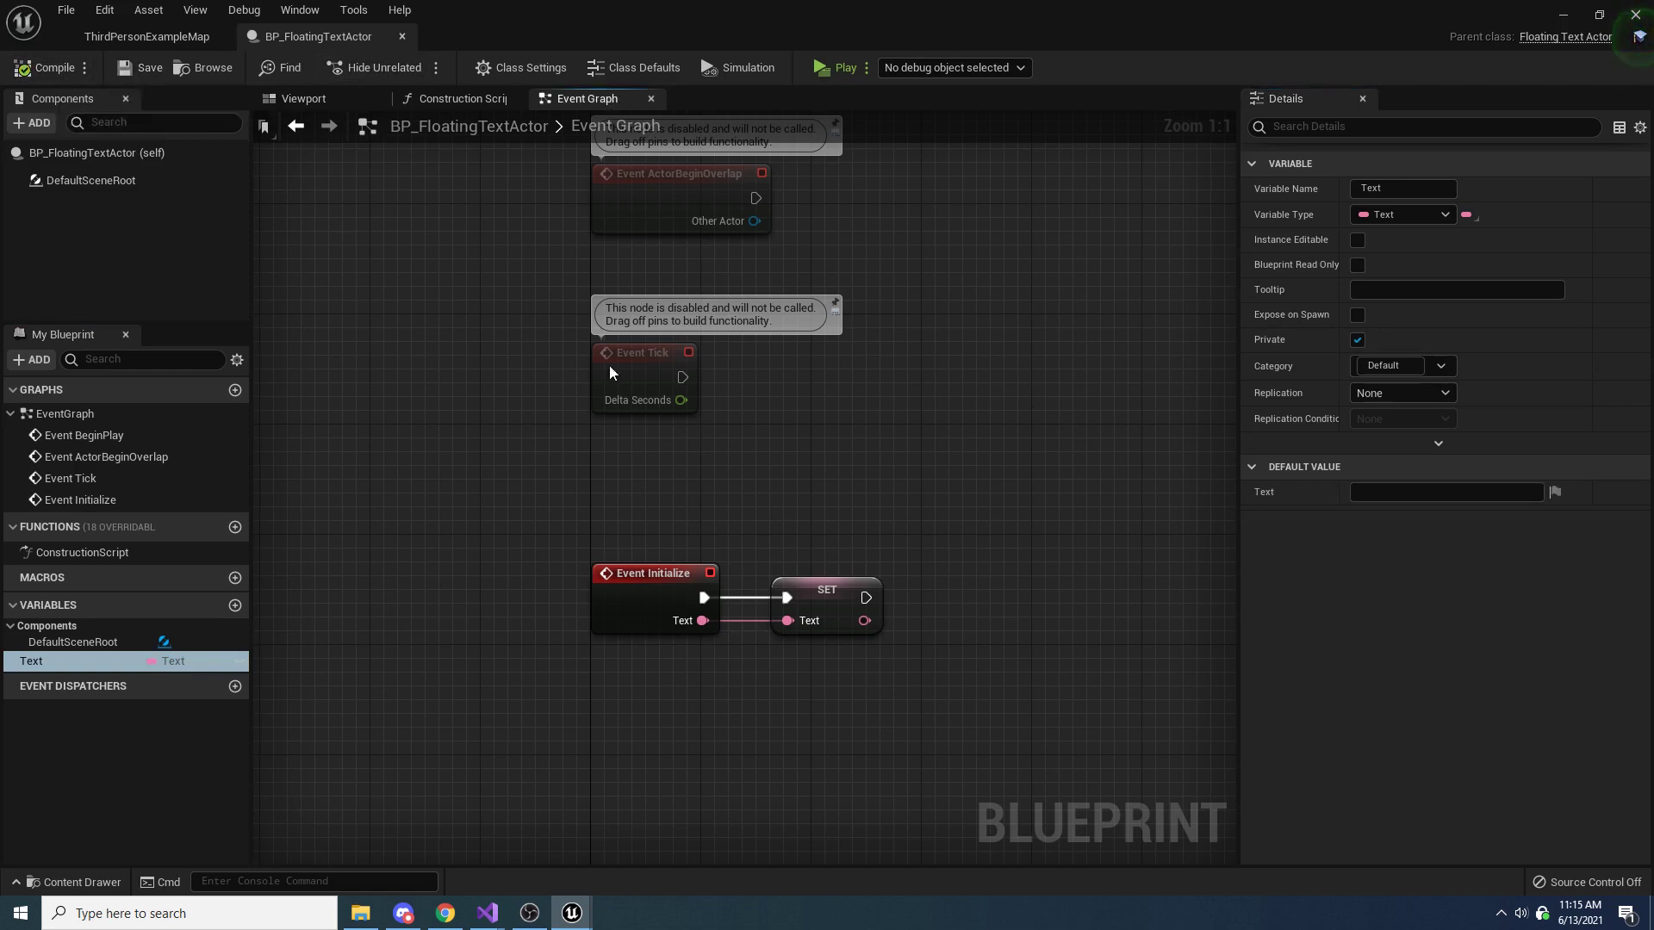
# Delete the ActorBeginOverlap and Tick event nodes and move Event BeginPlay closer to Event Initialize
pyautogui.moveTo(849, 406); pyautogui.dragTo(860, 668, button='right')
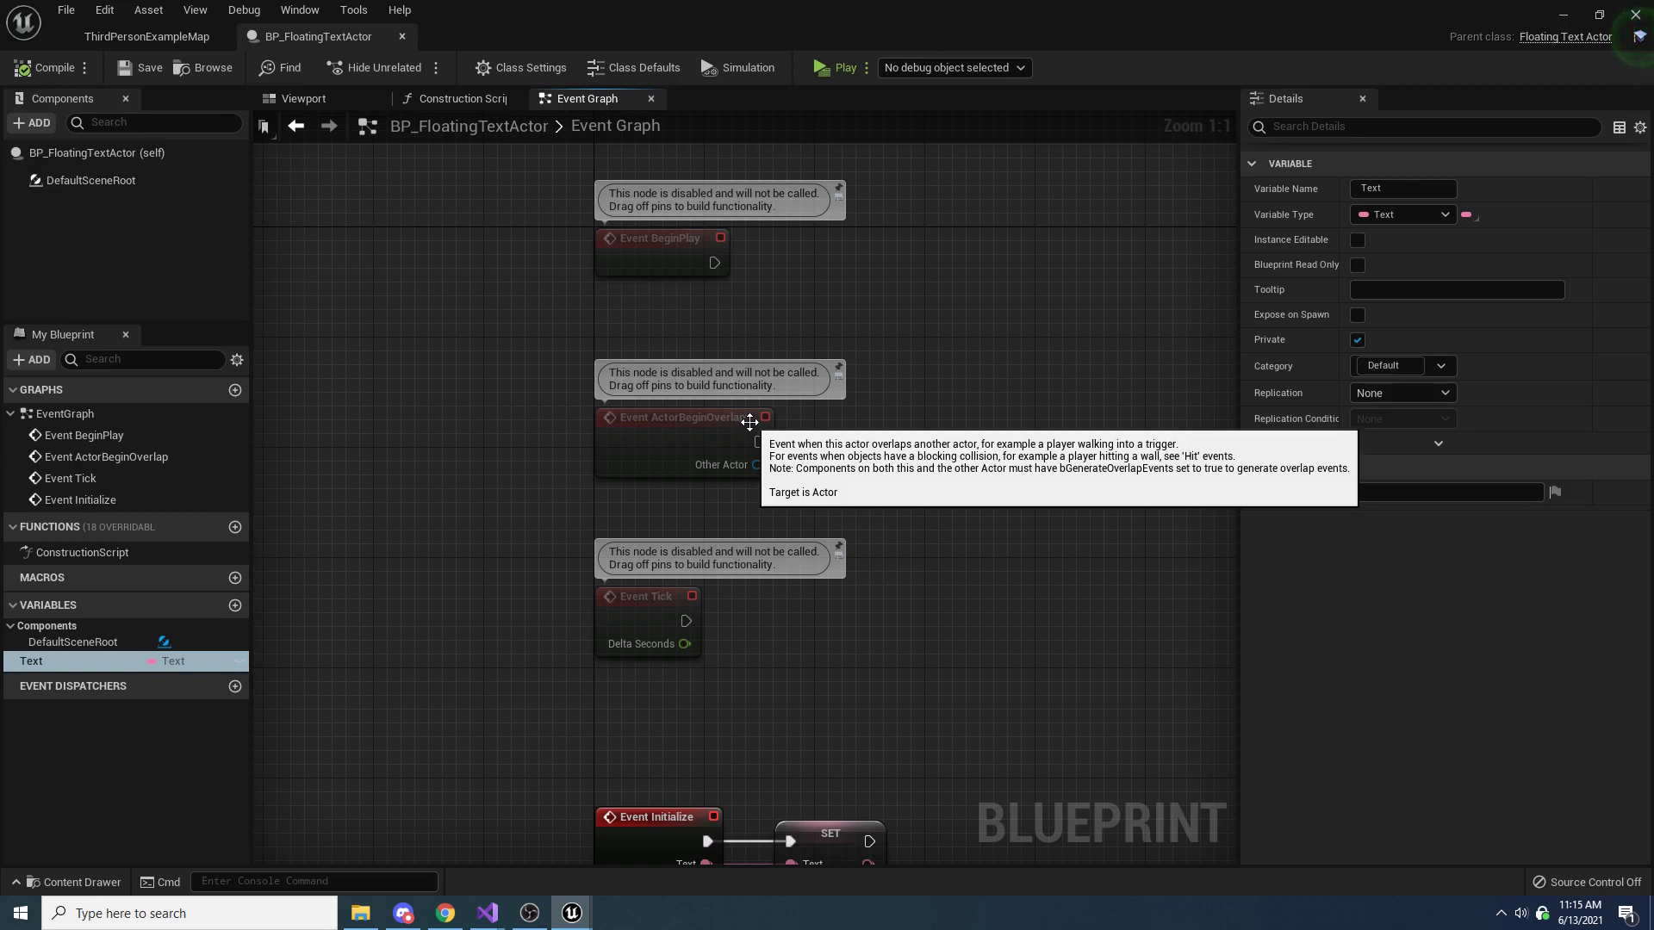
pyautogui.moveTo(738, 690); pyautogui.dragTo(604, 416)
pyautogui.press('Delete')
pyautogui.moveTo(628, 236); pyautogui.dragTo(635, 514)
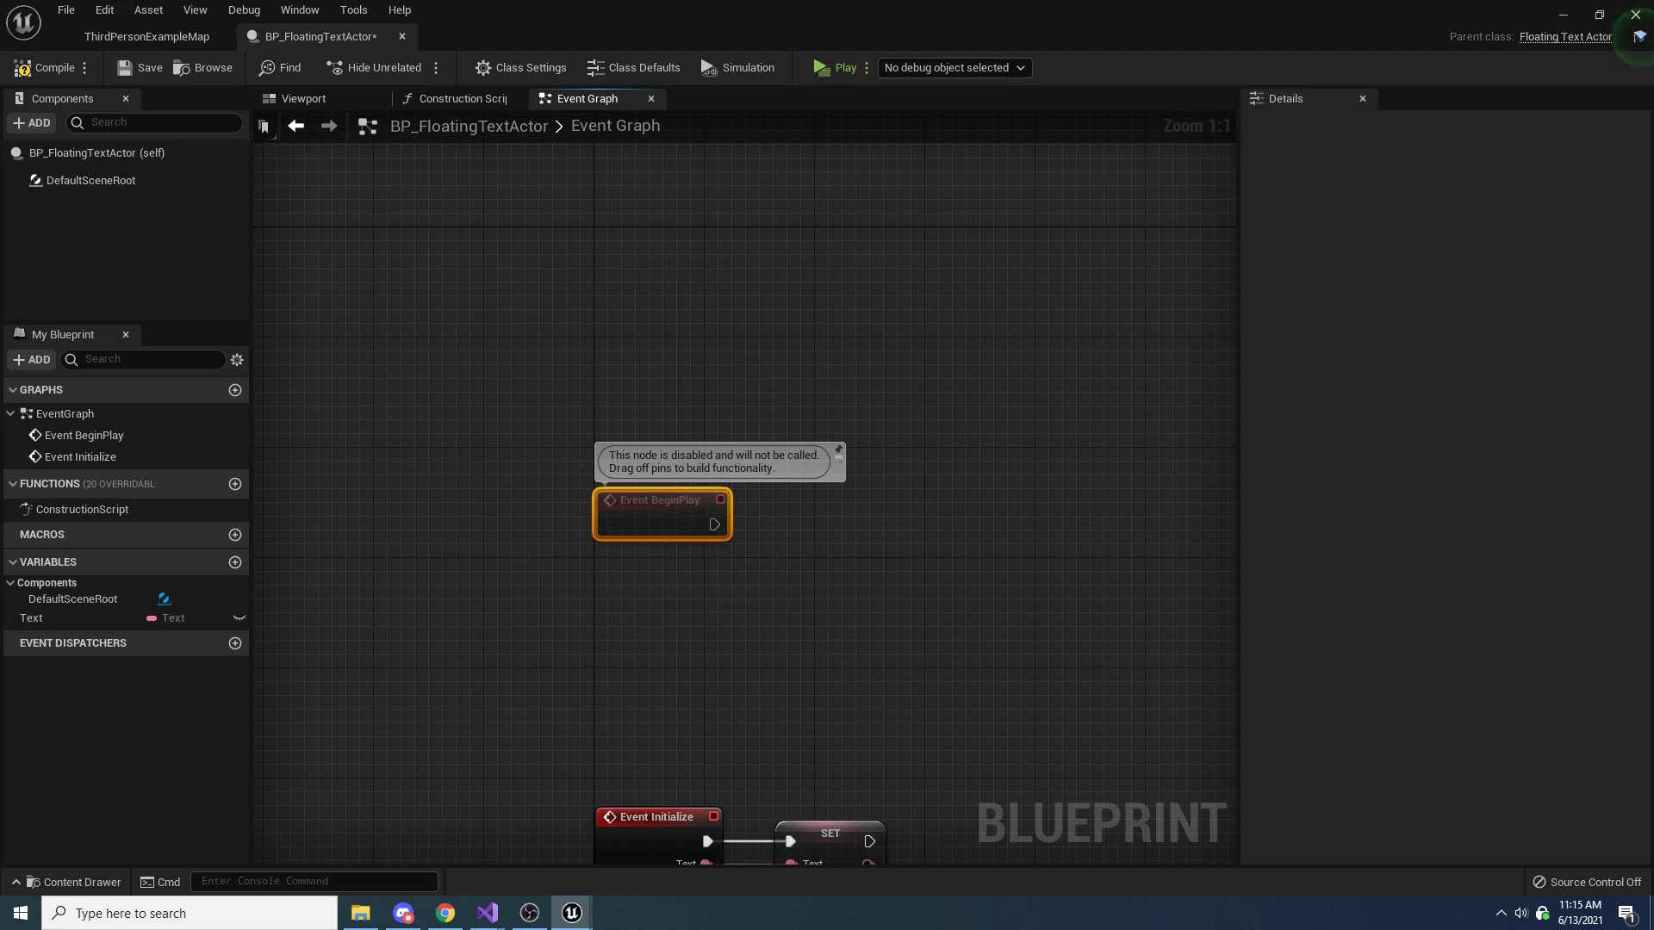
# Add a Widget component under DefaultSceneRoot in BP_FloatingTextActor
pyautogui.click(338, 98)
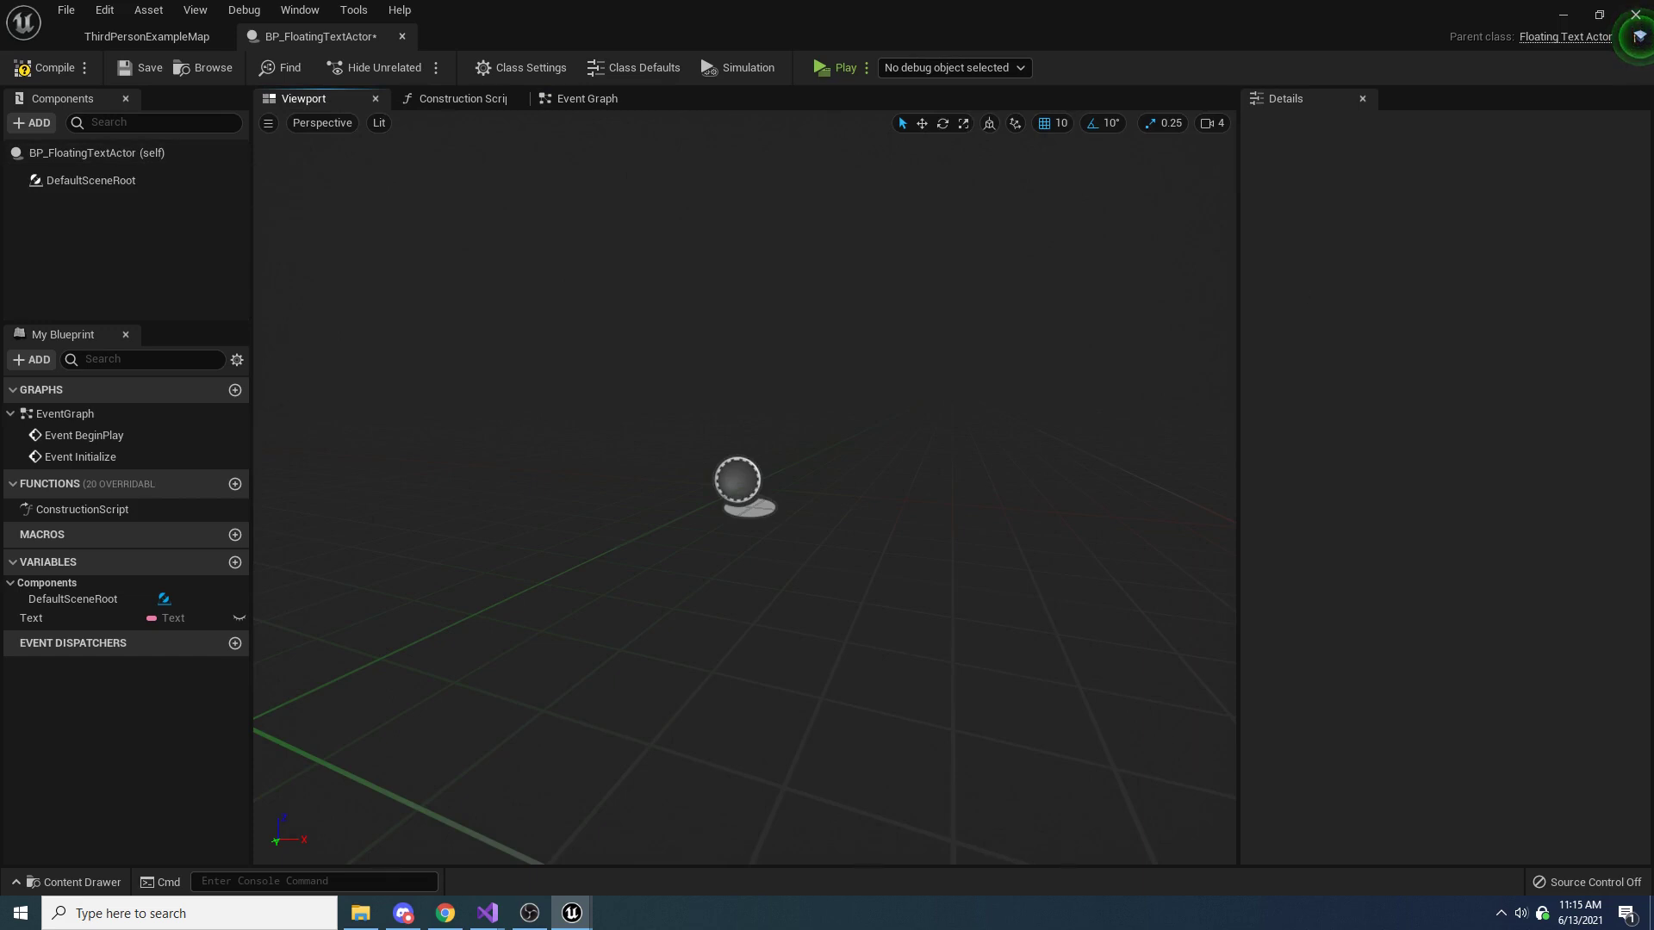
pyautogui.click(34, 123)
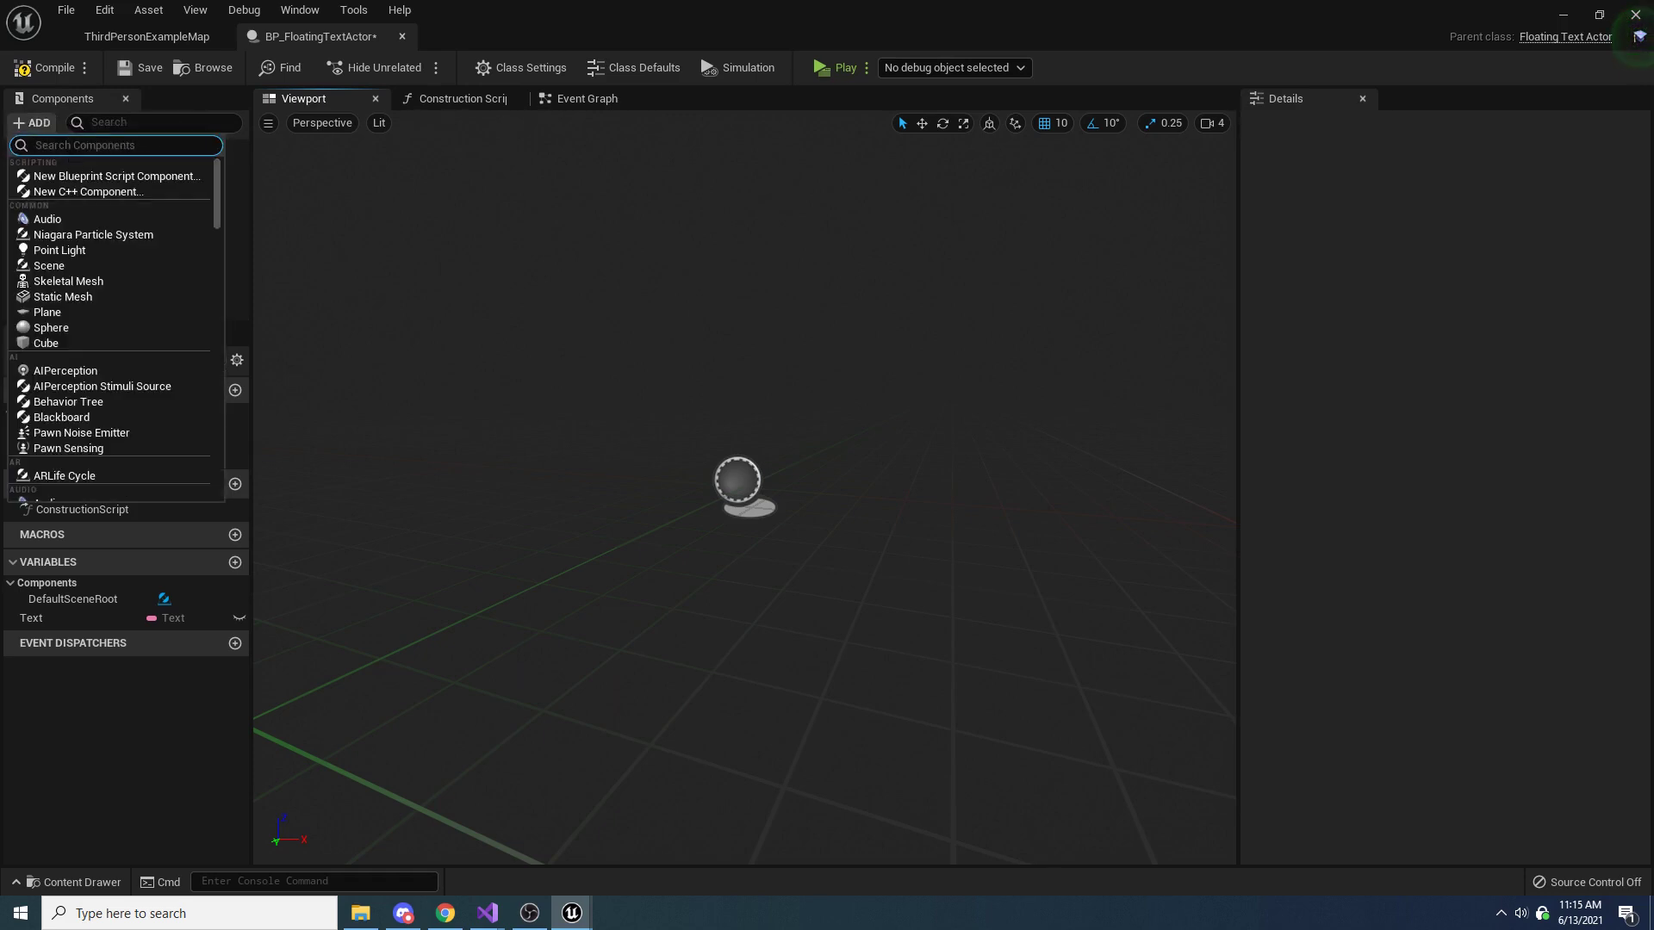
pyautogui.write('widget')
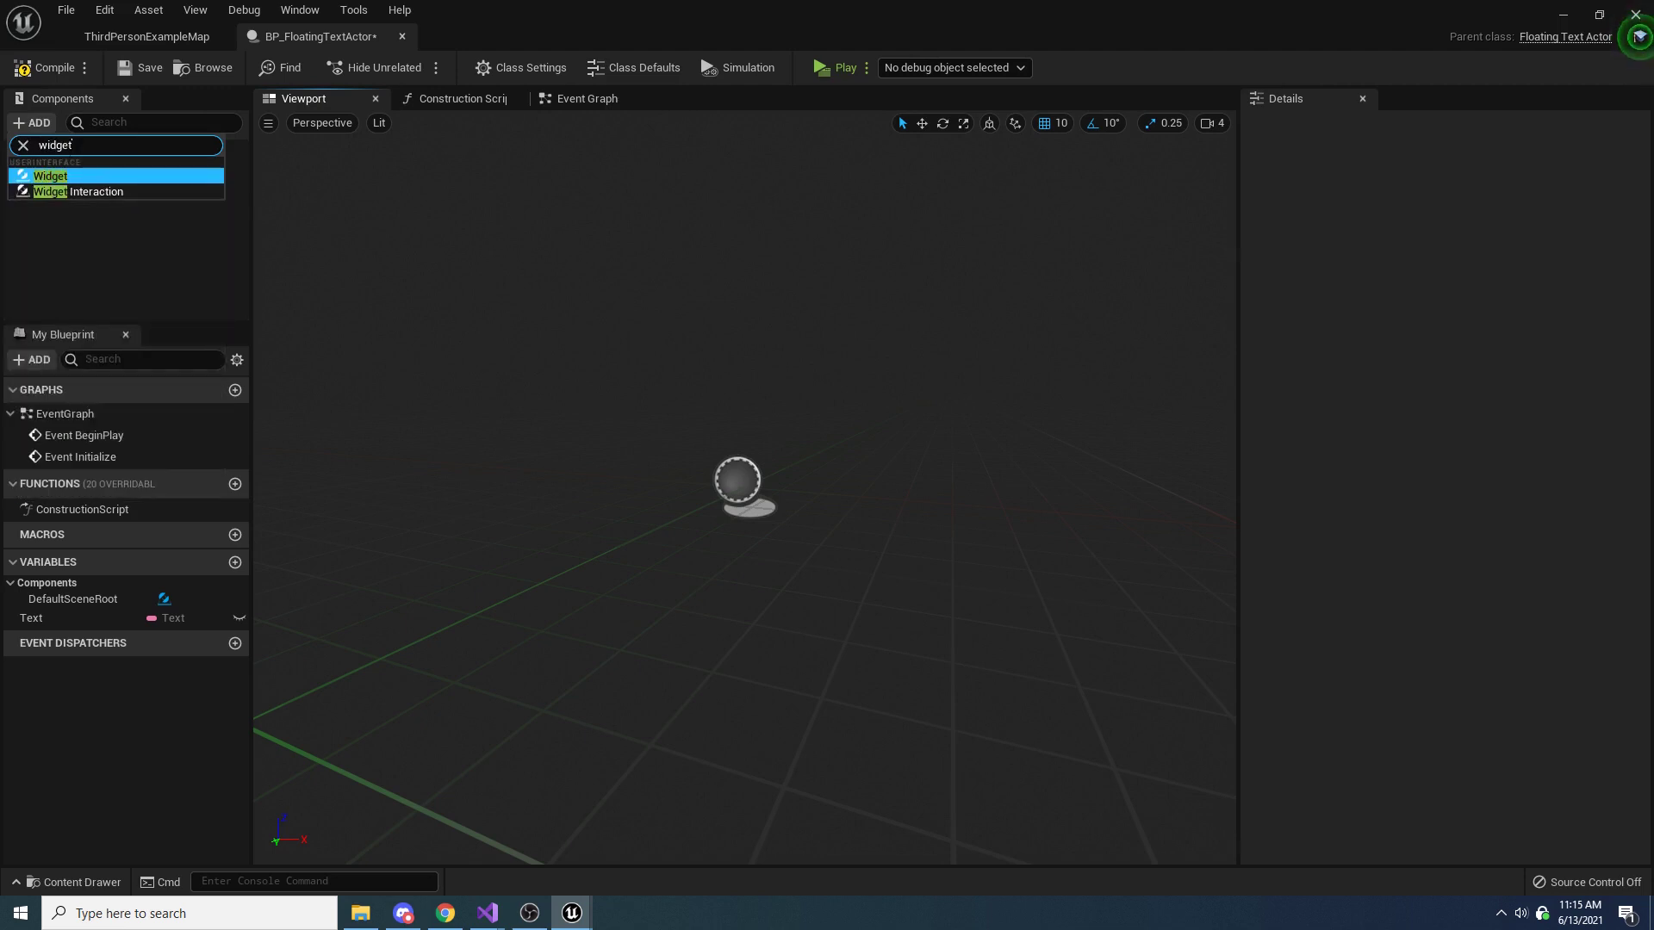
pyautogui.click(64, 176)
pyautogui.click(101, 205)
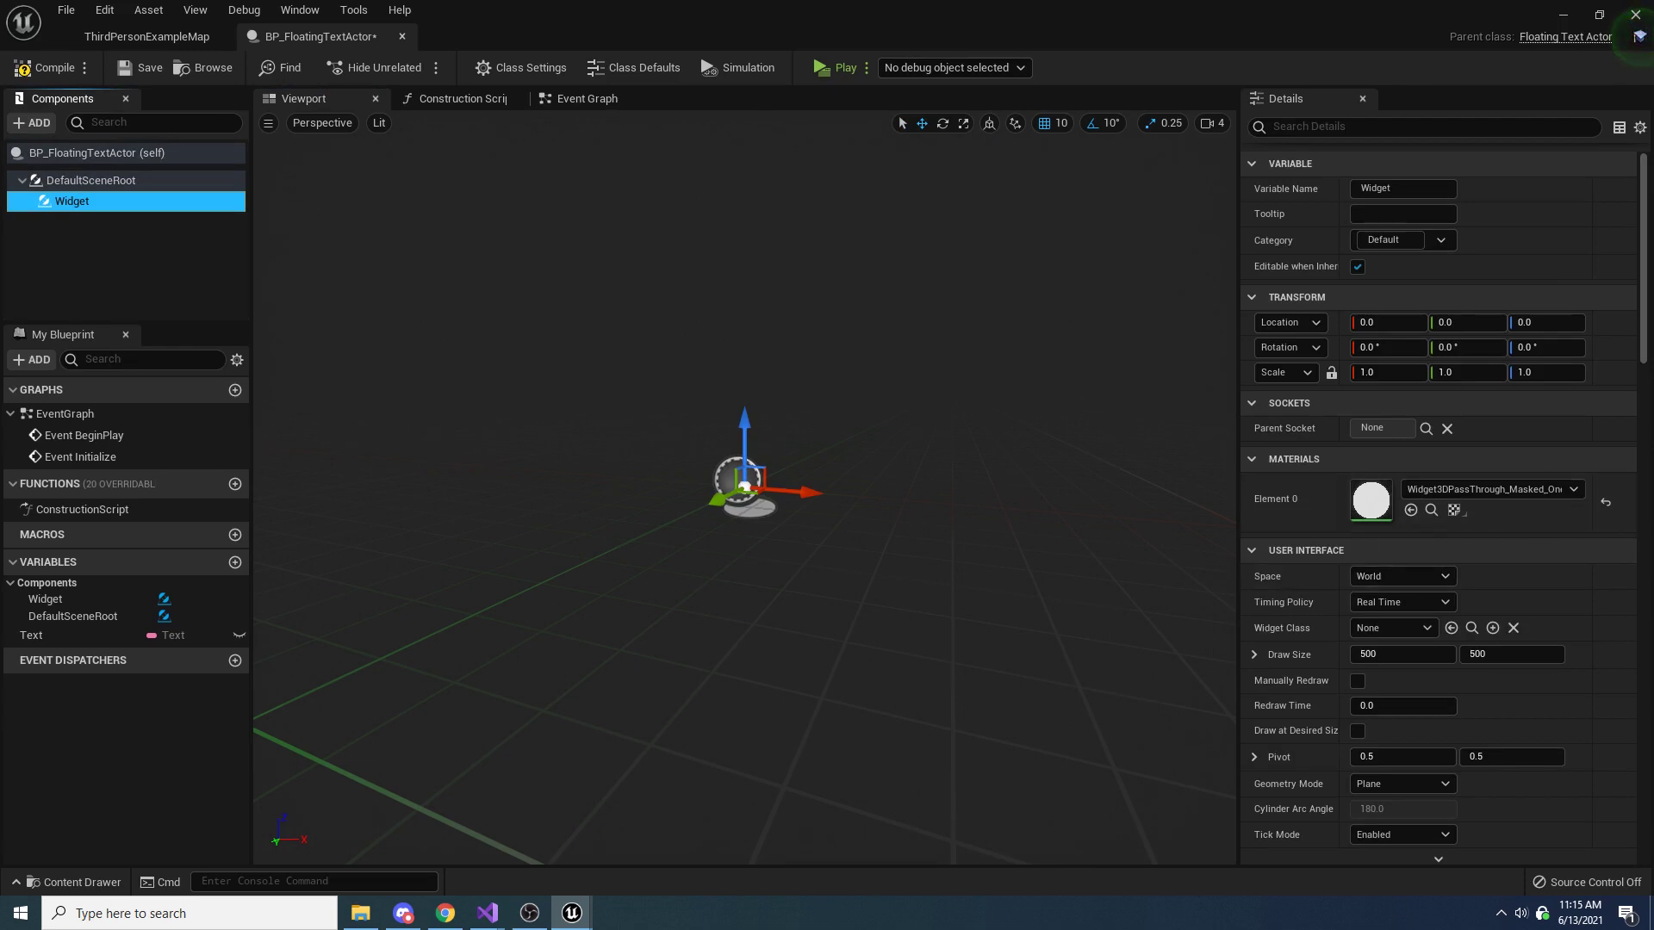
# Configure the Widget component with Screen space, the FloatingCombatText_Widget class and Draw at Desired Size enabled, and compile the Blueprint
pyautogui.click(1397, 576)
pyautogui.click(1388, 609)
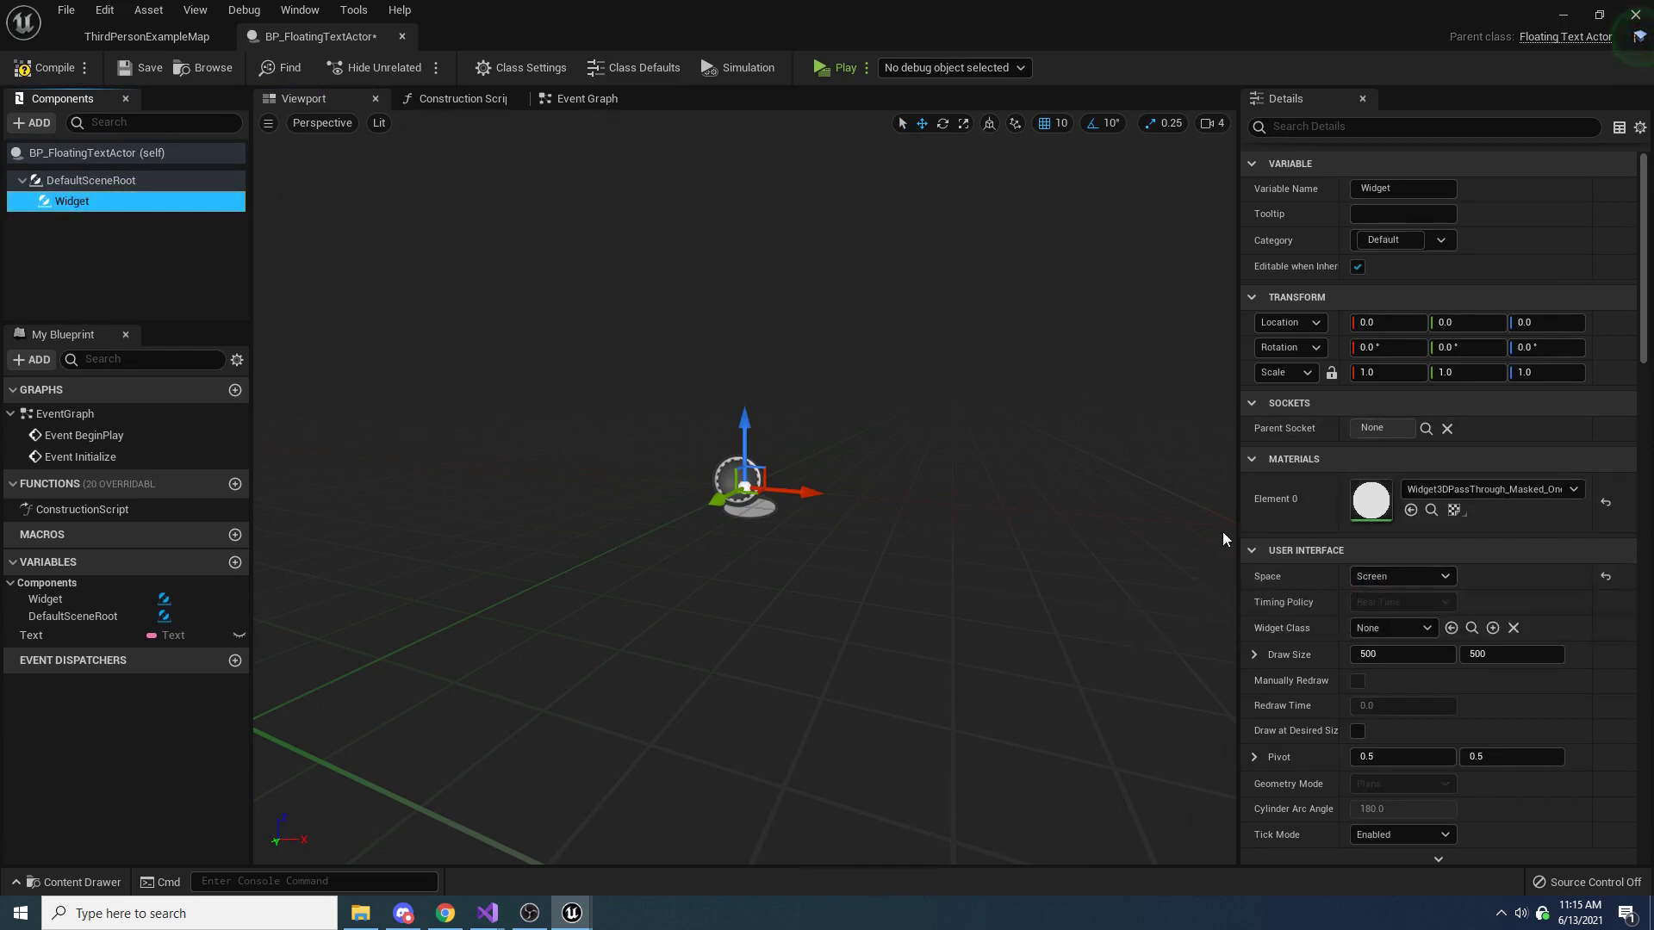
pyautogui.click(1397, 631)
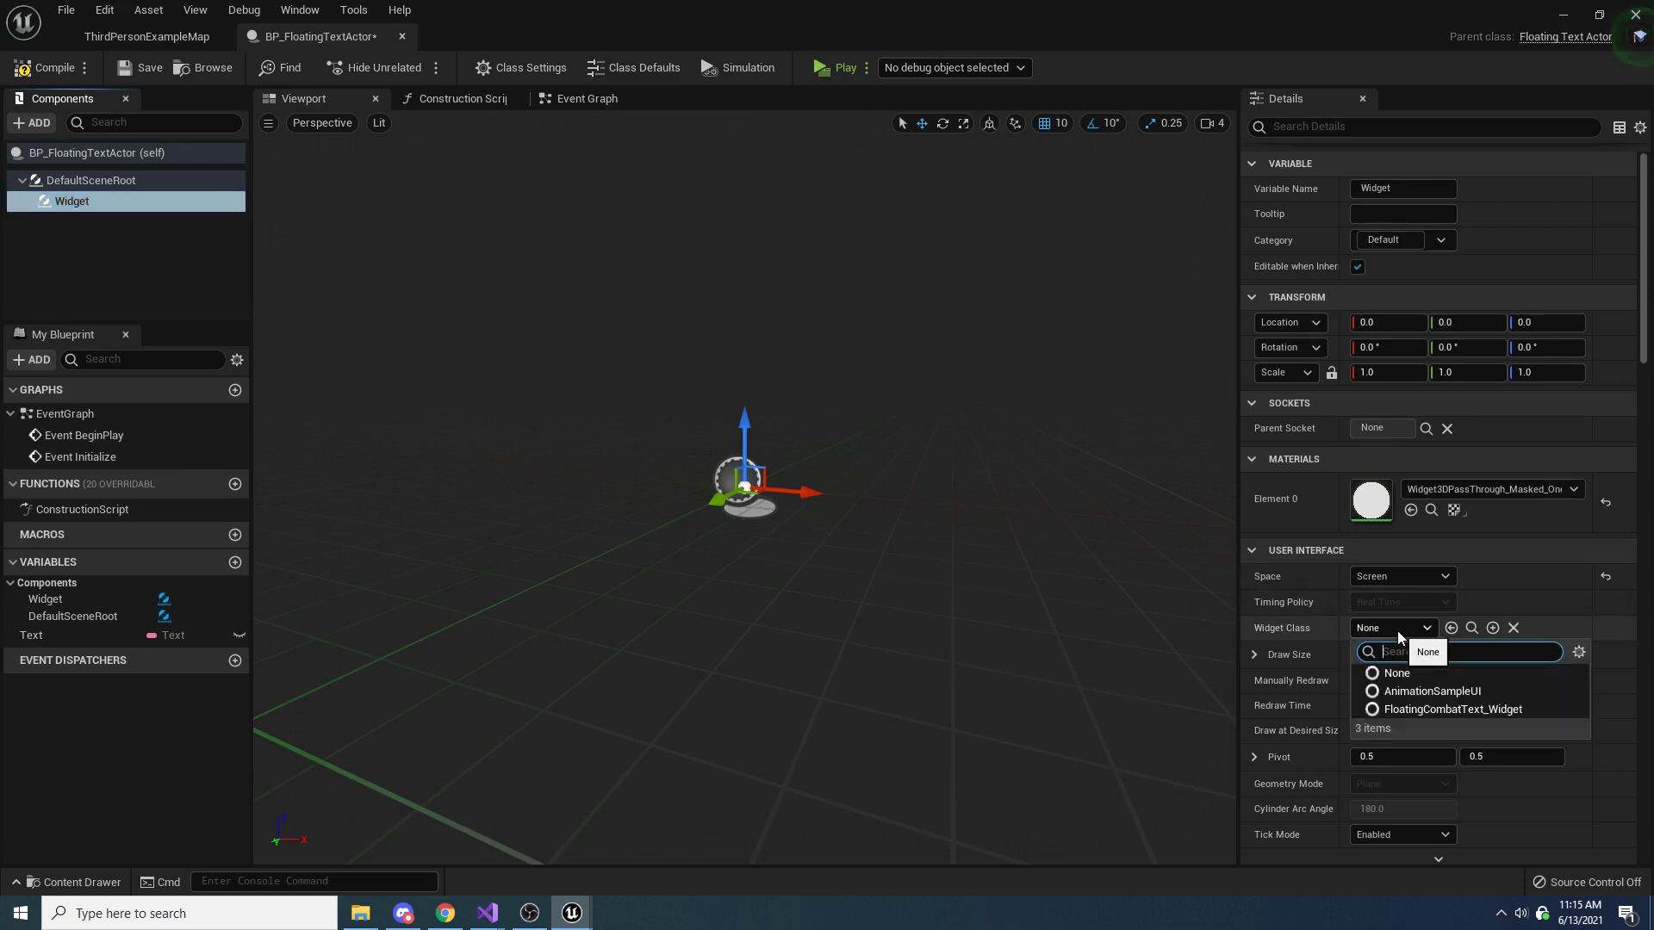
pyautogui.click(1478, 711)
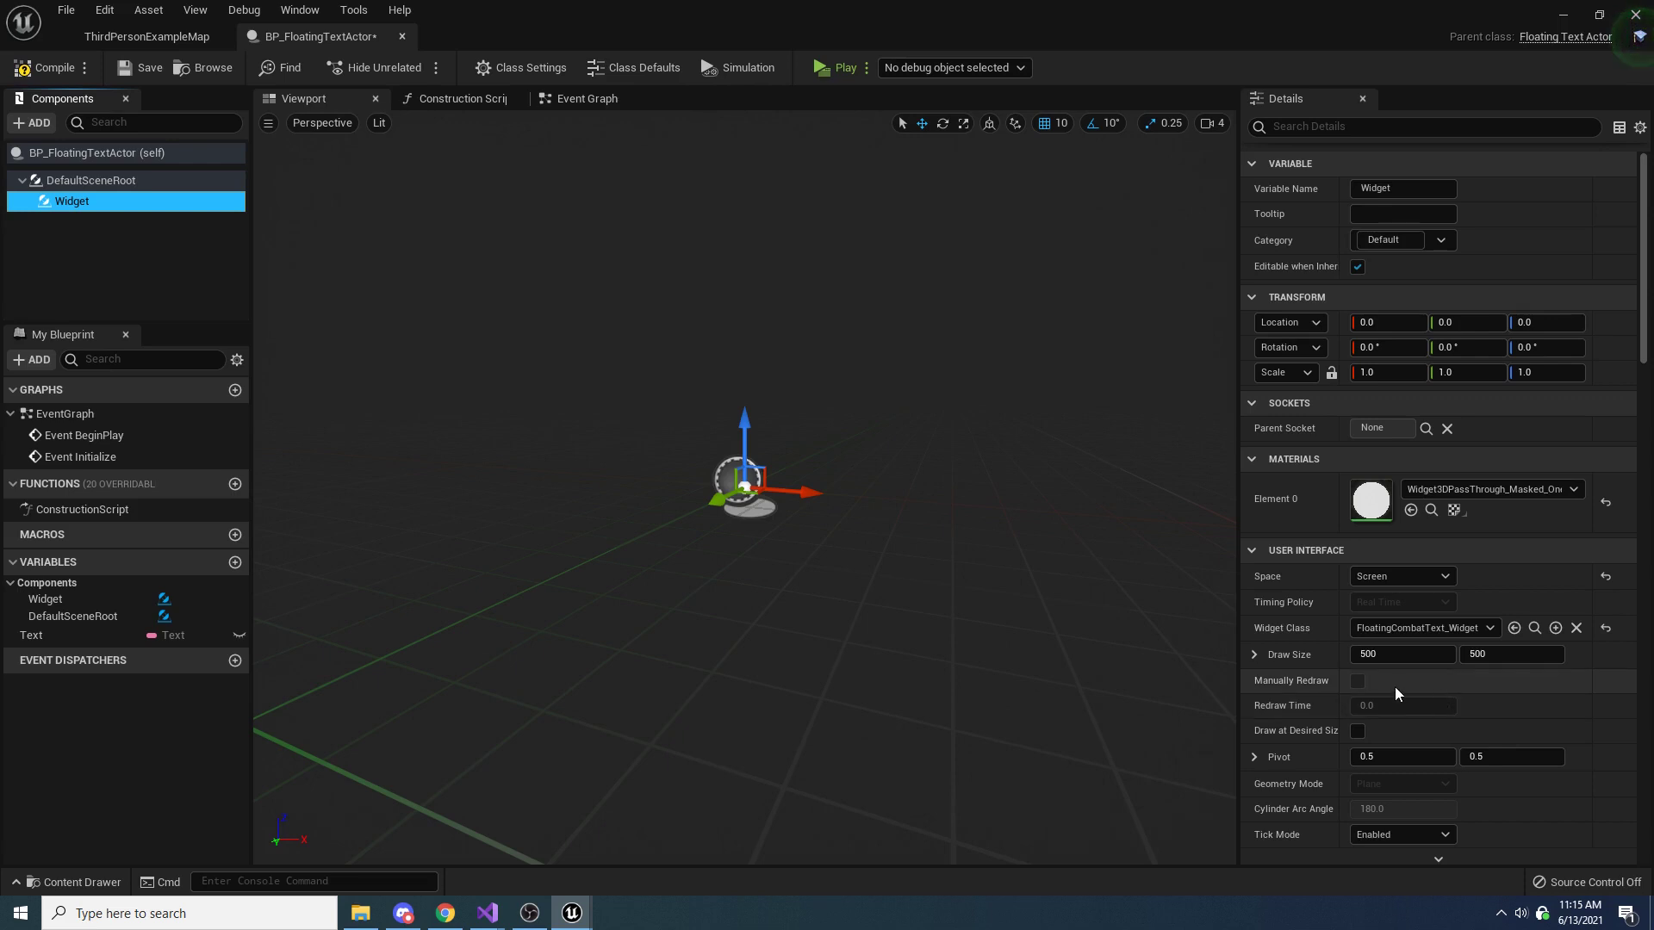
pyautogui.click(1358, 732)
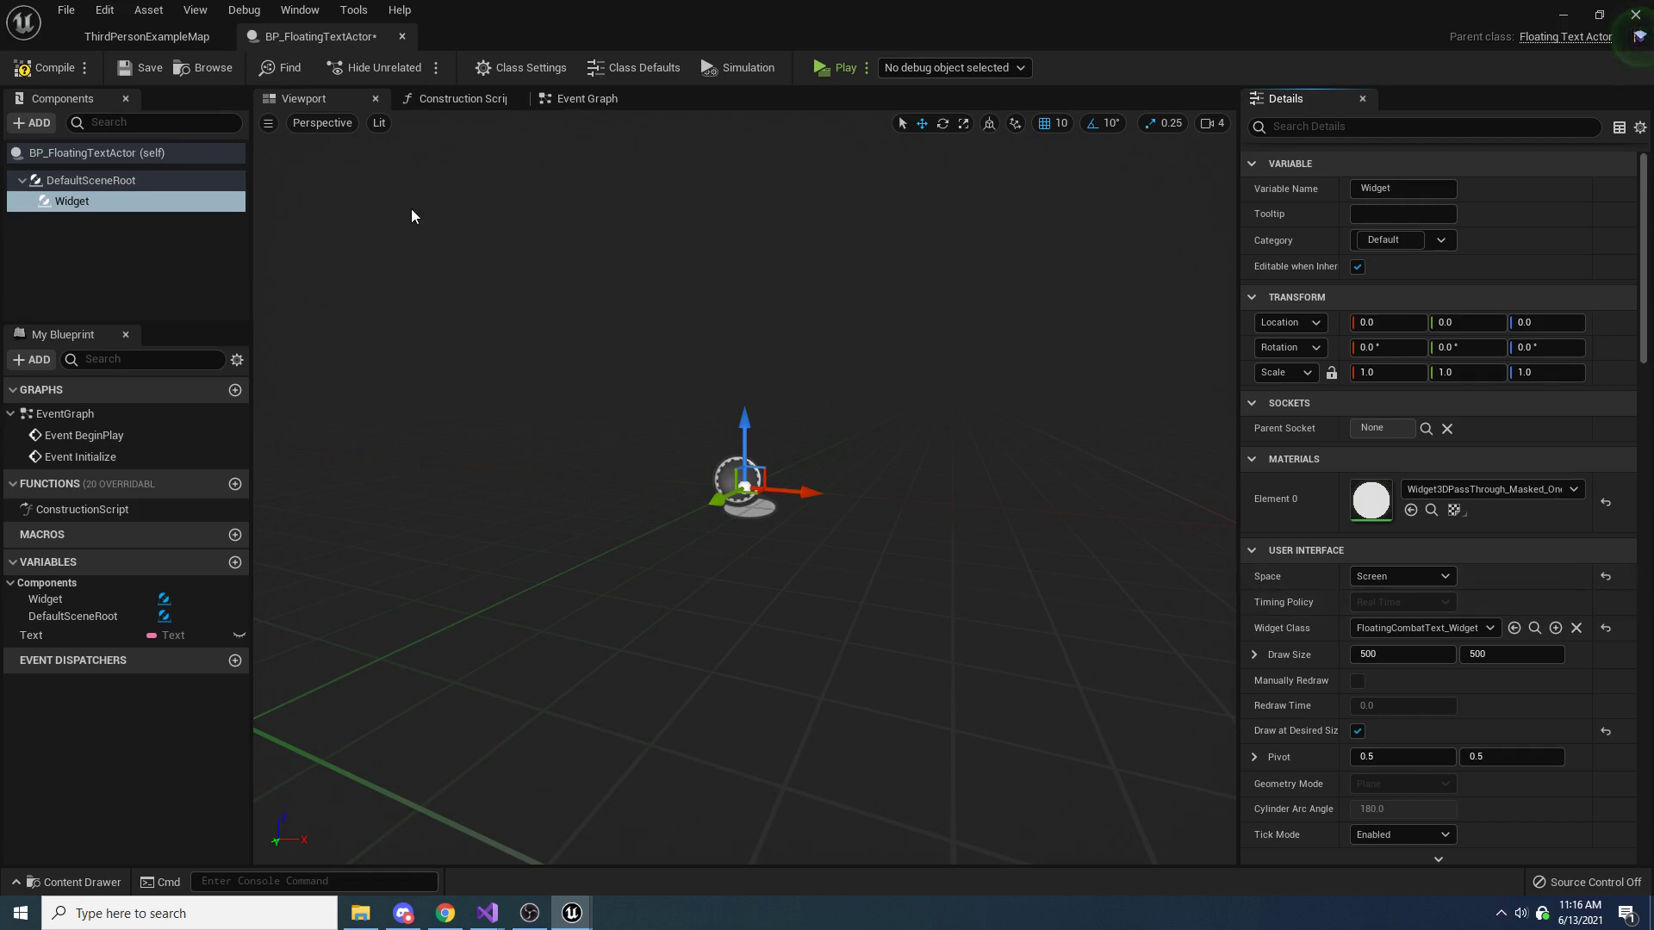
pyautogui.click(279, 77)
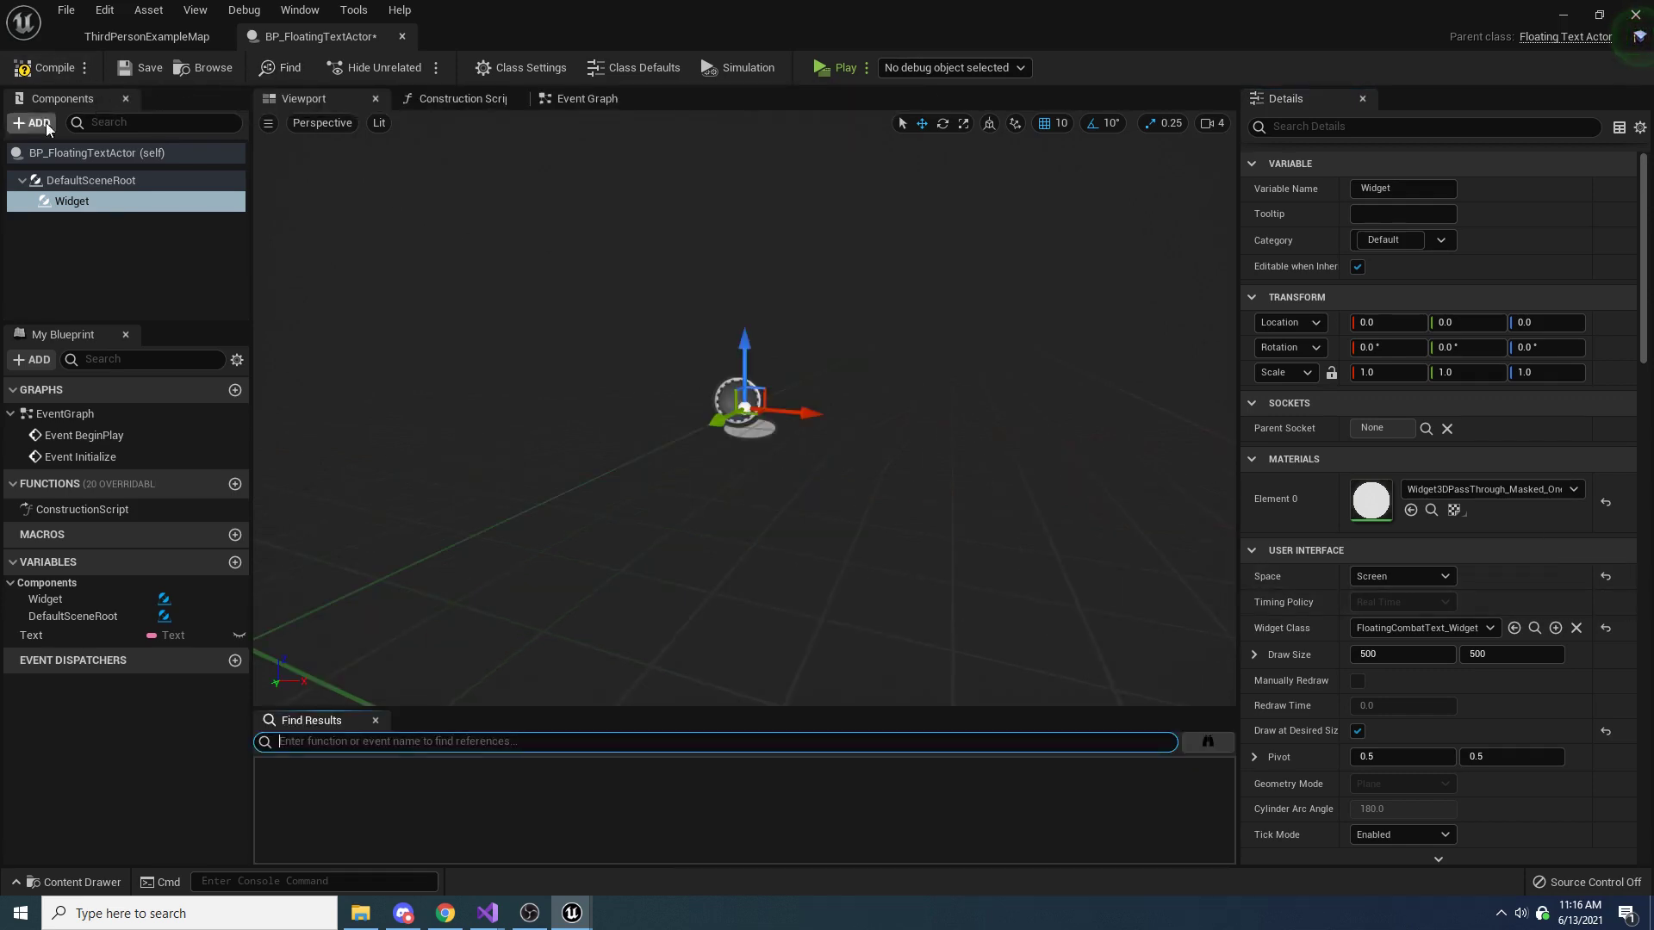
pyautogui.click(43, 67)
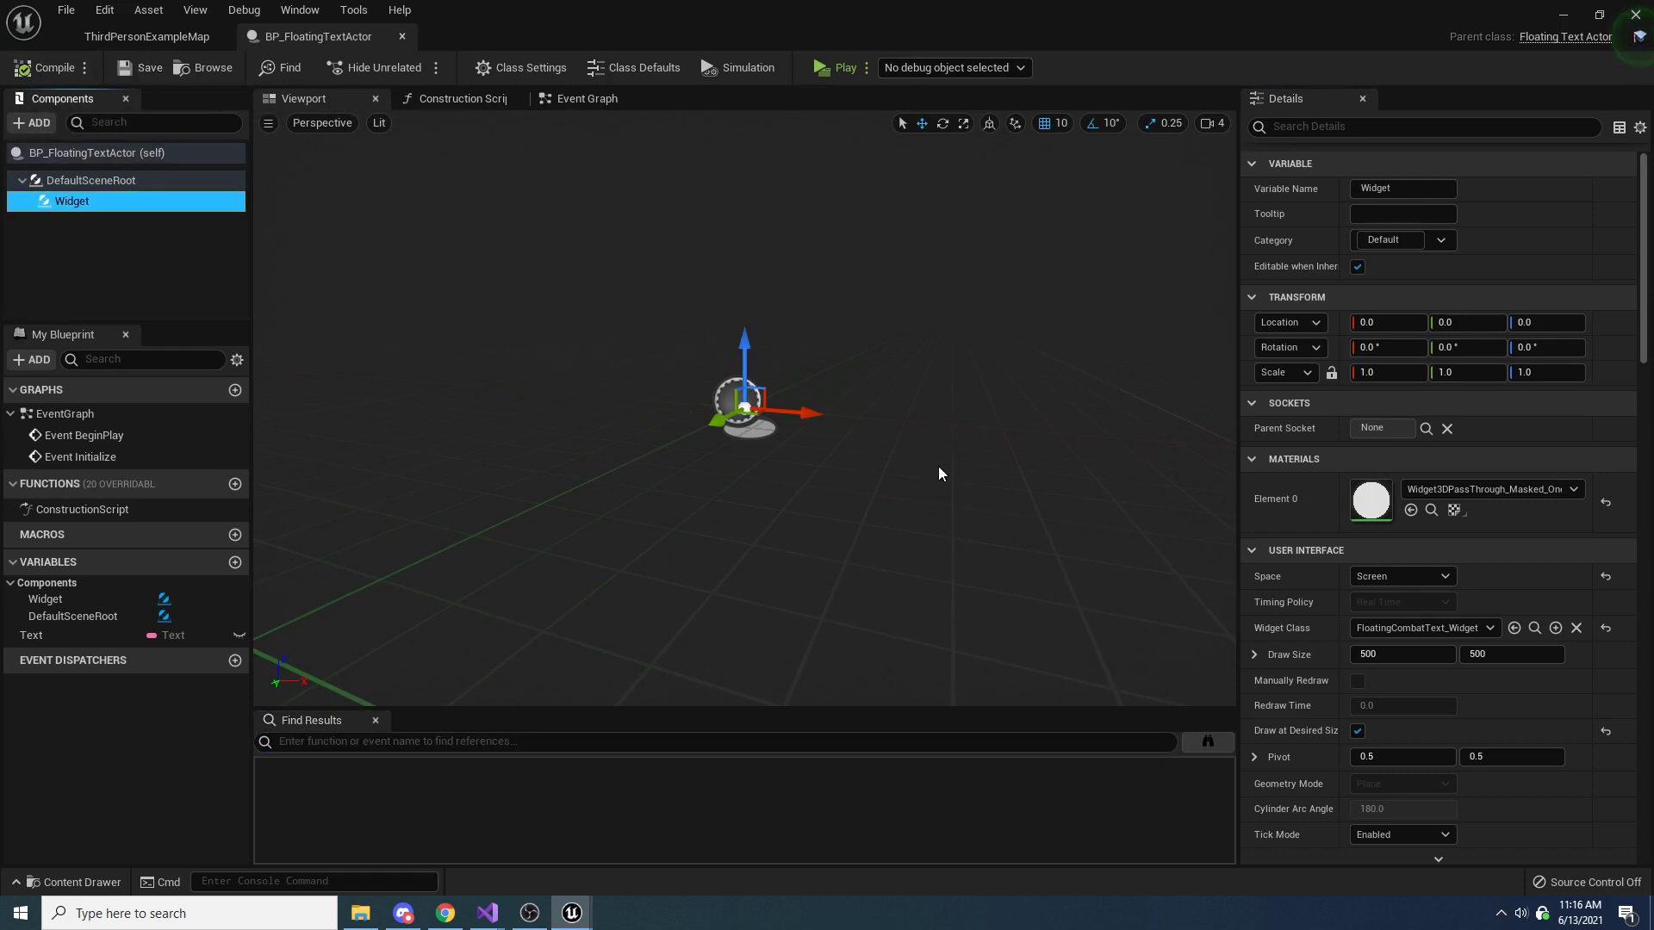
# Preview the widget in the viewport by switching its Space to World, and return the setting to Screen
pyautogui.moveTo(956, 431)
pyautogui.mouseDown(button='right')
pyautogui.moveTo(920, 421)
pyautogui.moveTo(1012, 441)
pyautogui.moveTo(965, 441)
pyautogui.moveTo(975, 432)
pyautogui.mouseUp(button='right')
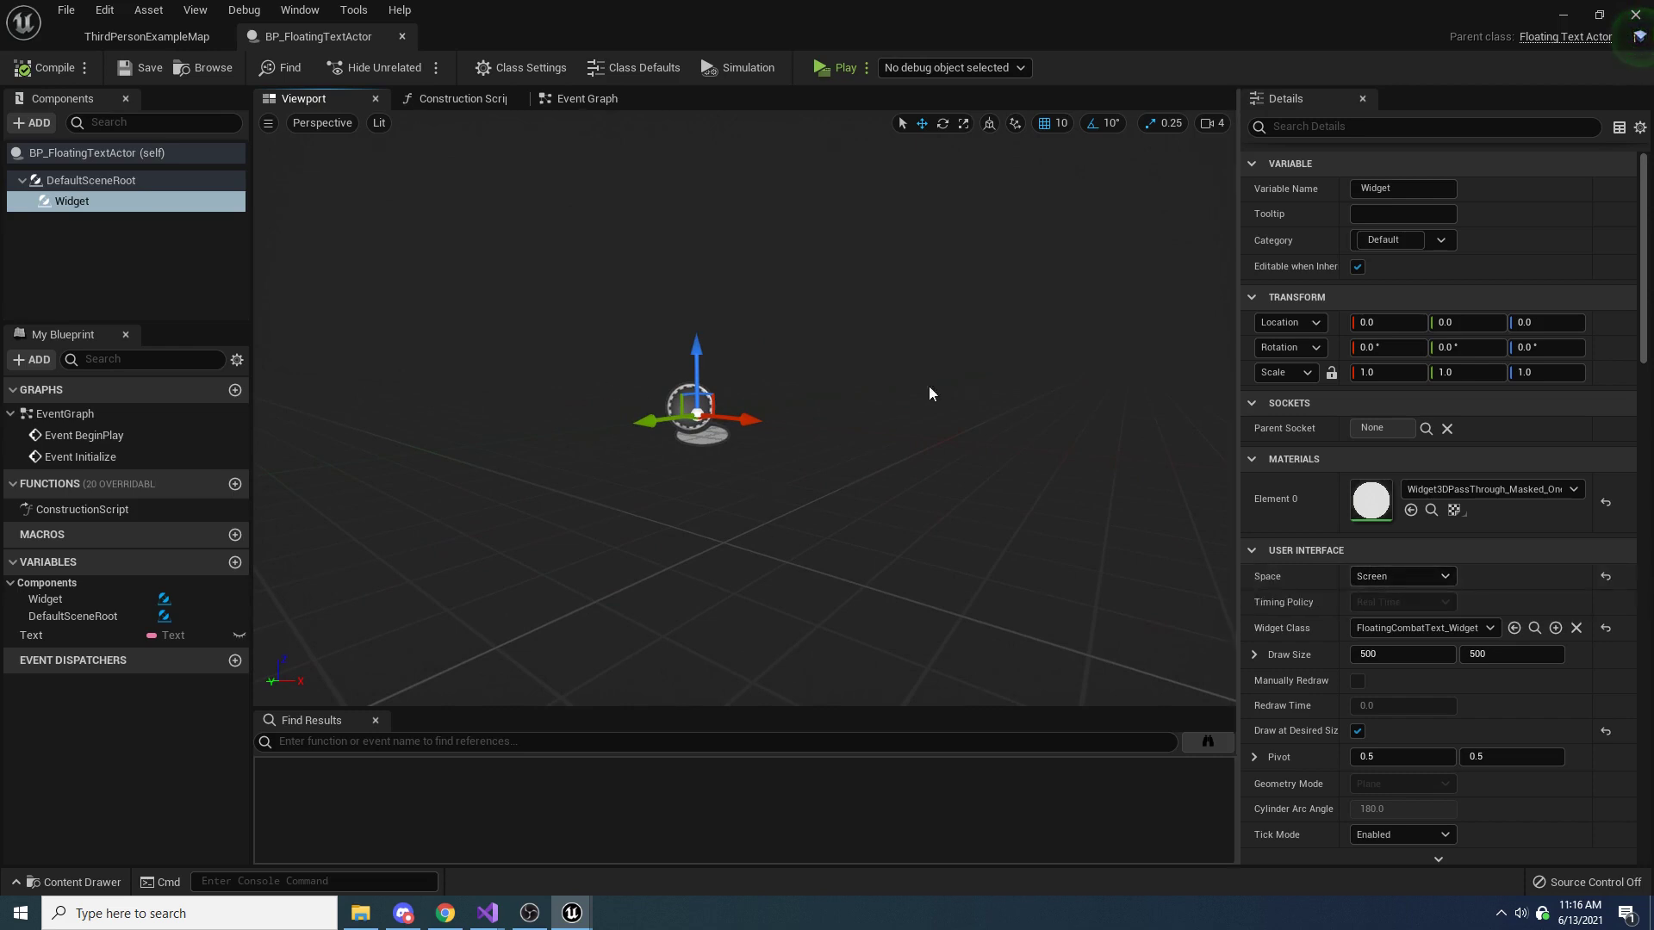
pyautogui.click(1402, 576)
pyautogui.click(1382, 606)
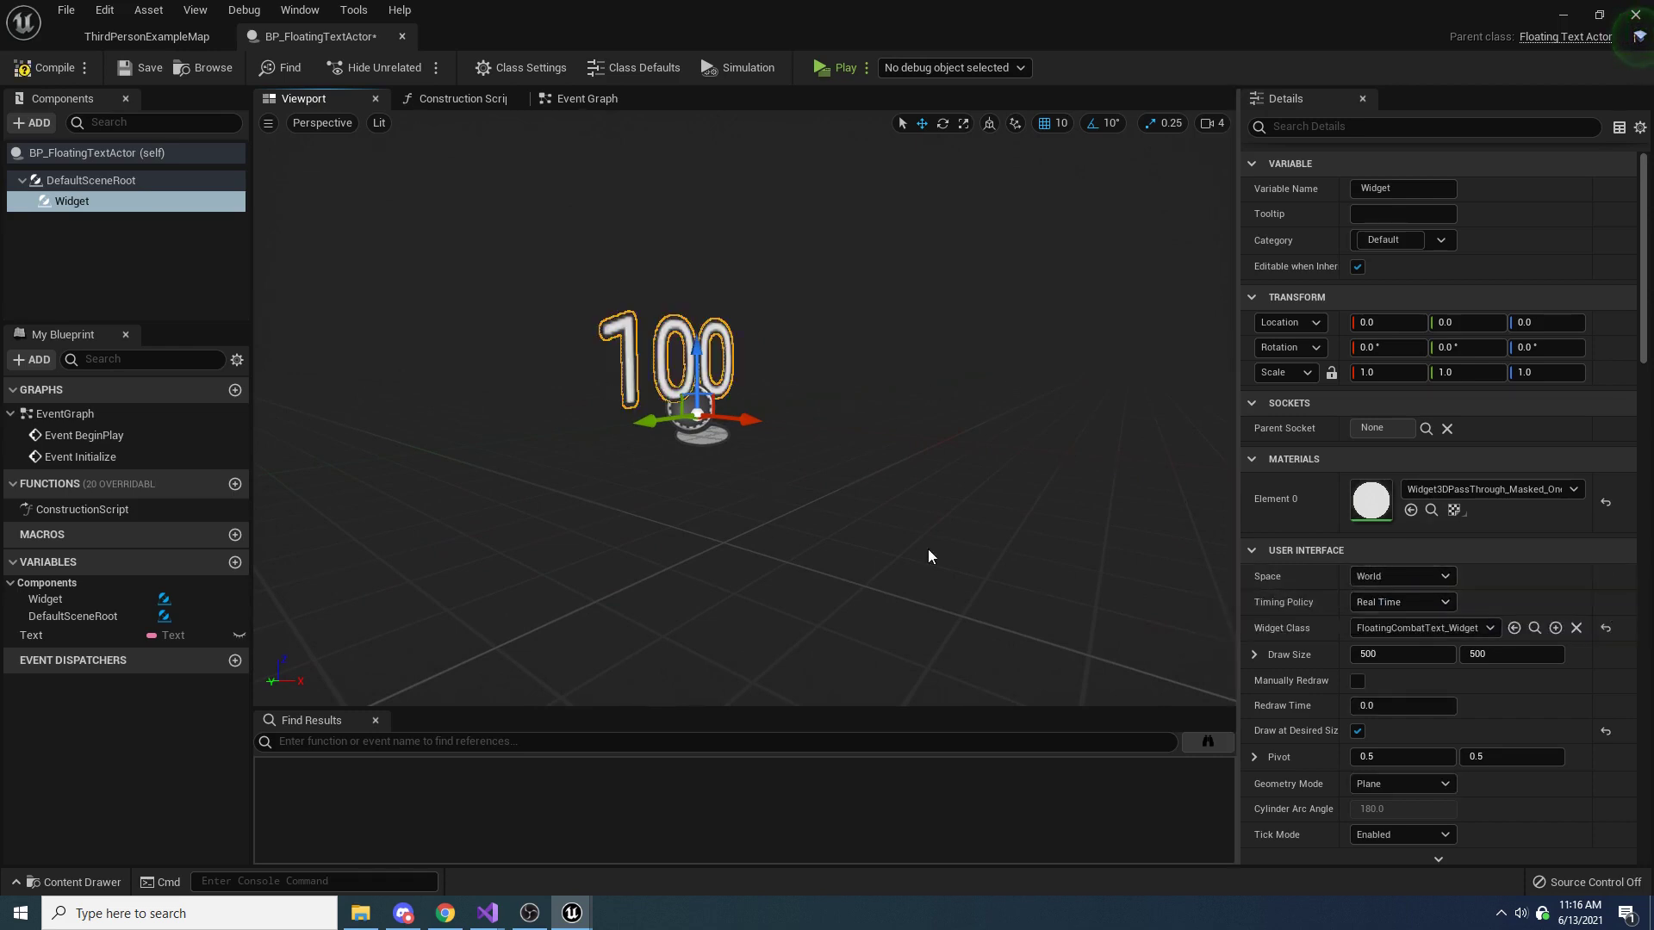
pyautogui.press('d')
pyautogui.moveTo(928, 549); pyautogui.dragTo(832, 544, button='right')
pyautogui.press('a')
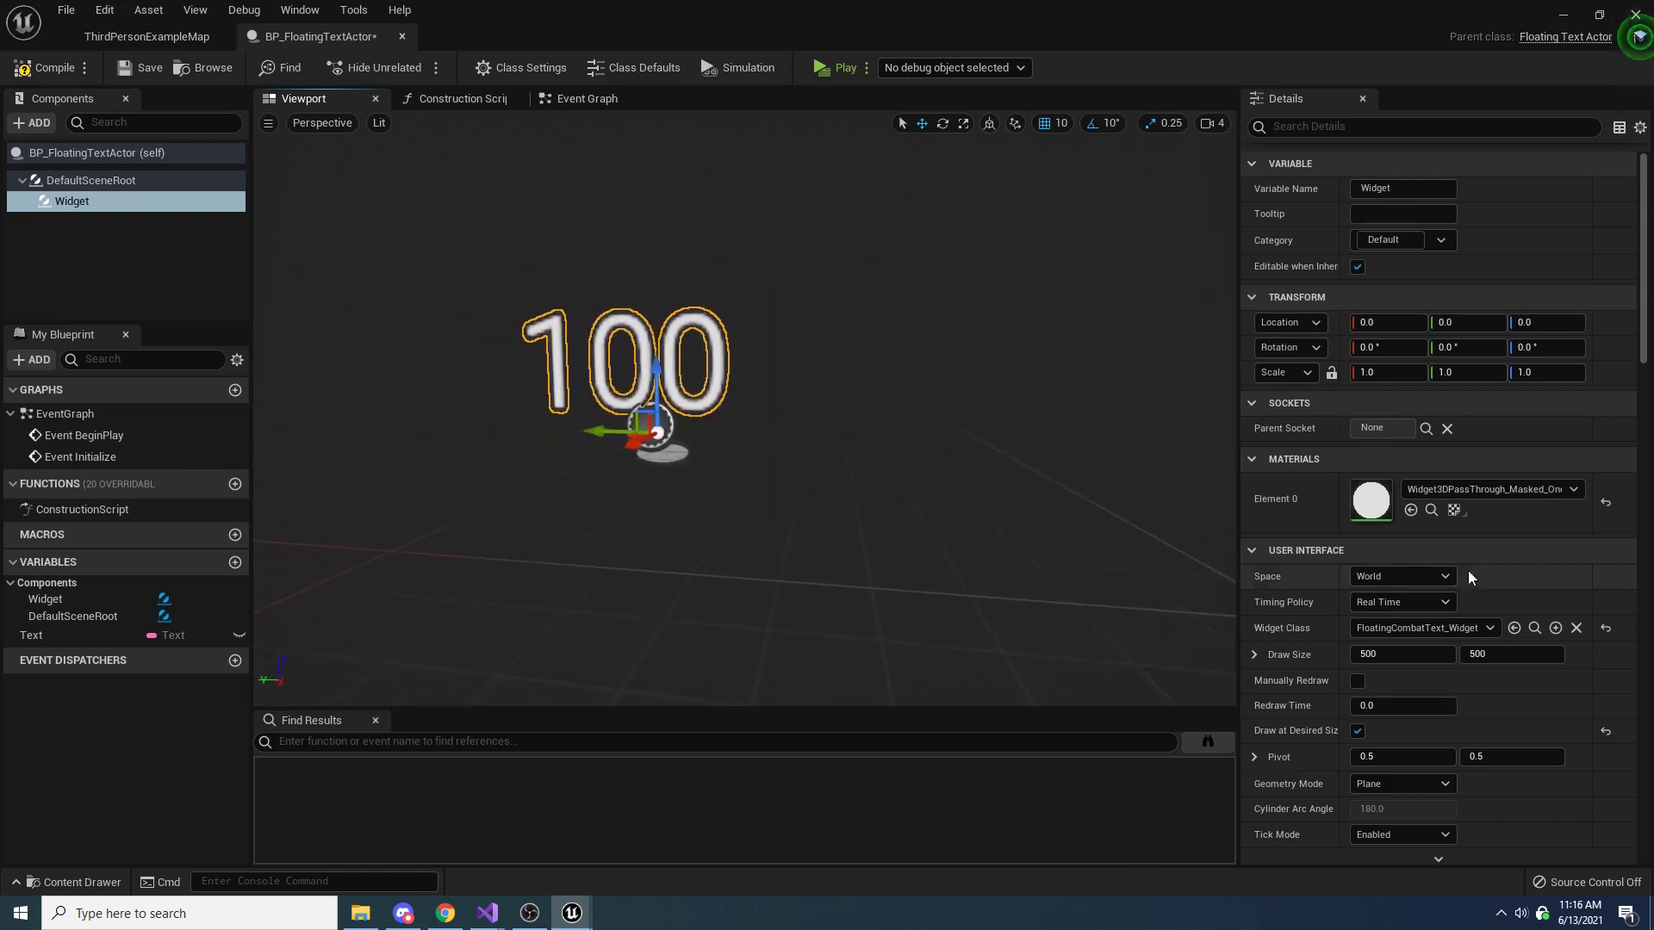
pyautogui.click(1405, 577)
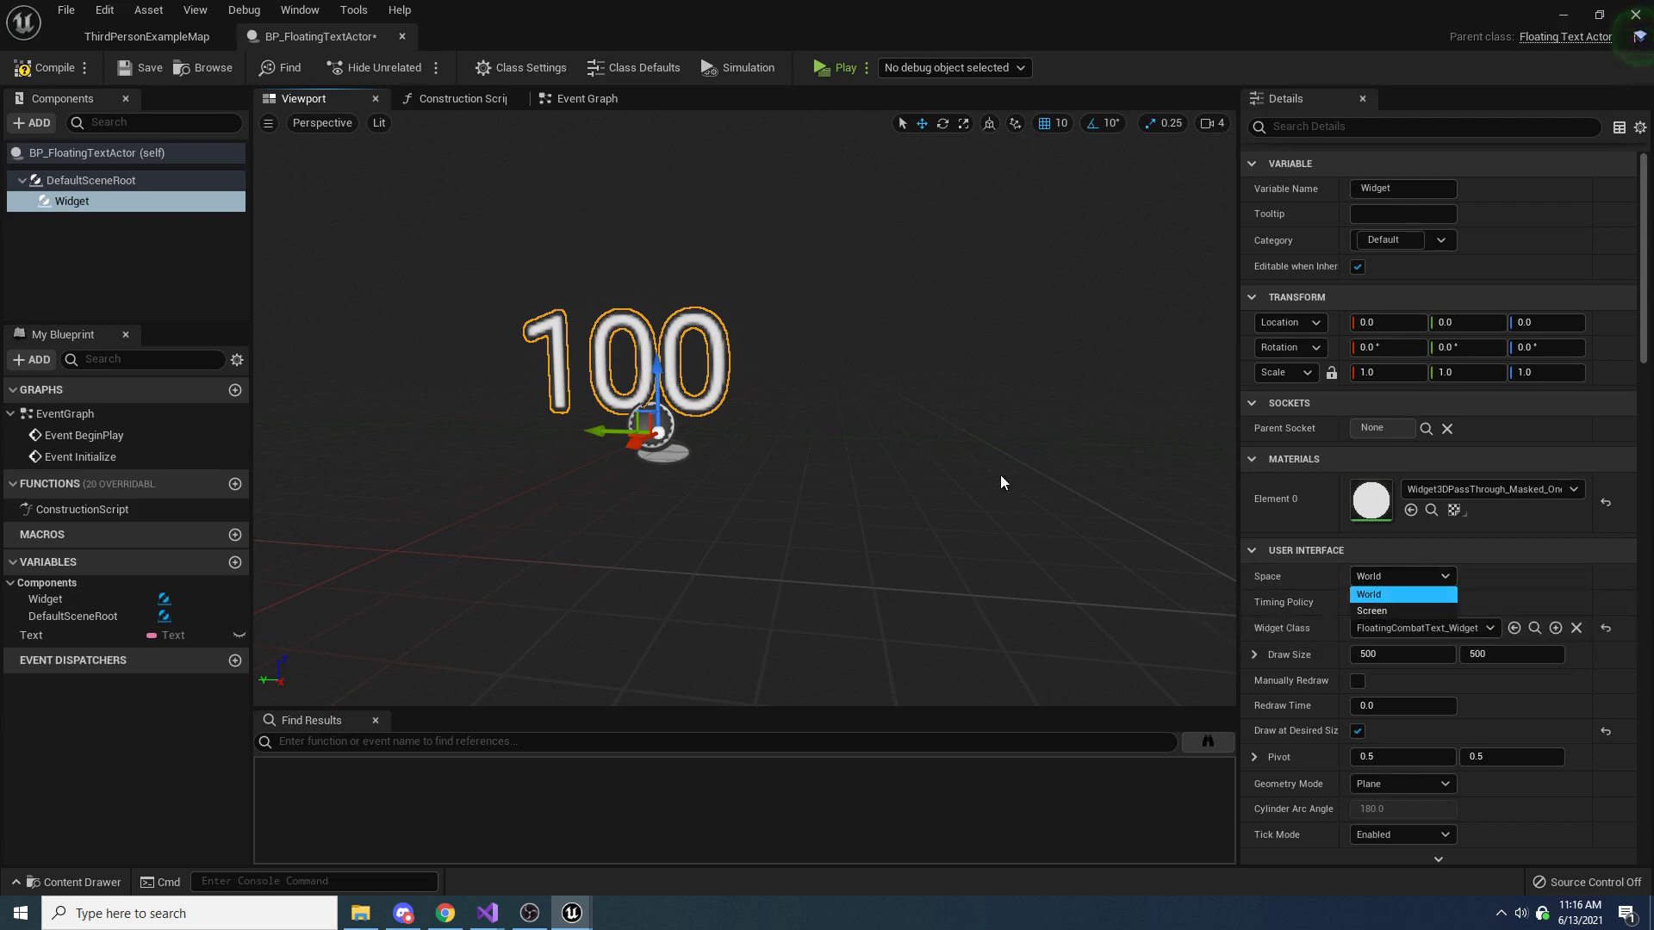
pyautogui.click(1371, 610)
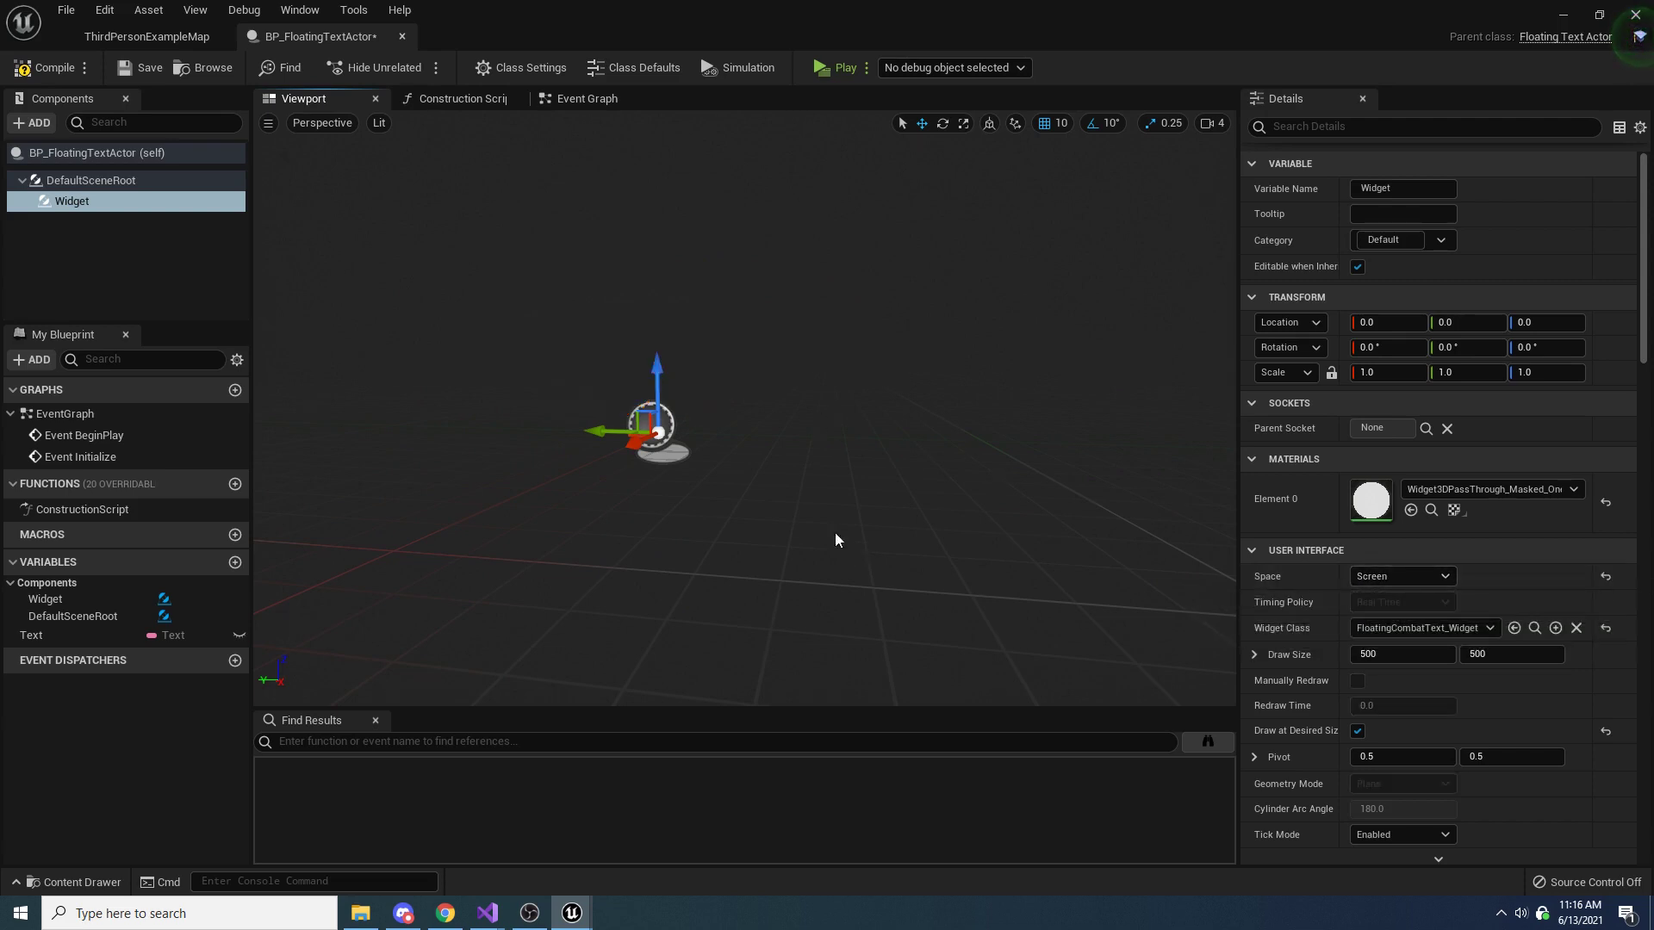
# Compile the Blueprint, move the Viewport view beside the Event Graph and return to the Event Graph
pyautogui.click(43, 67)
pyautogui.click(591, 97)
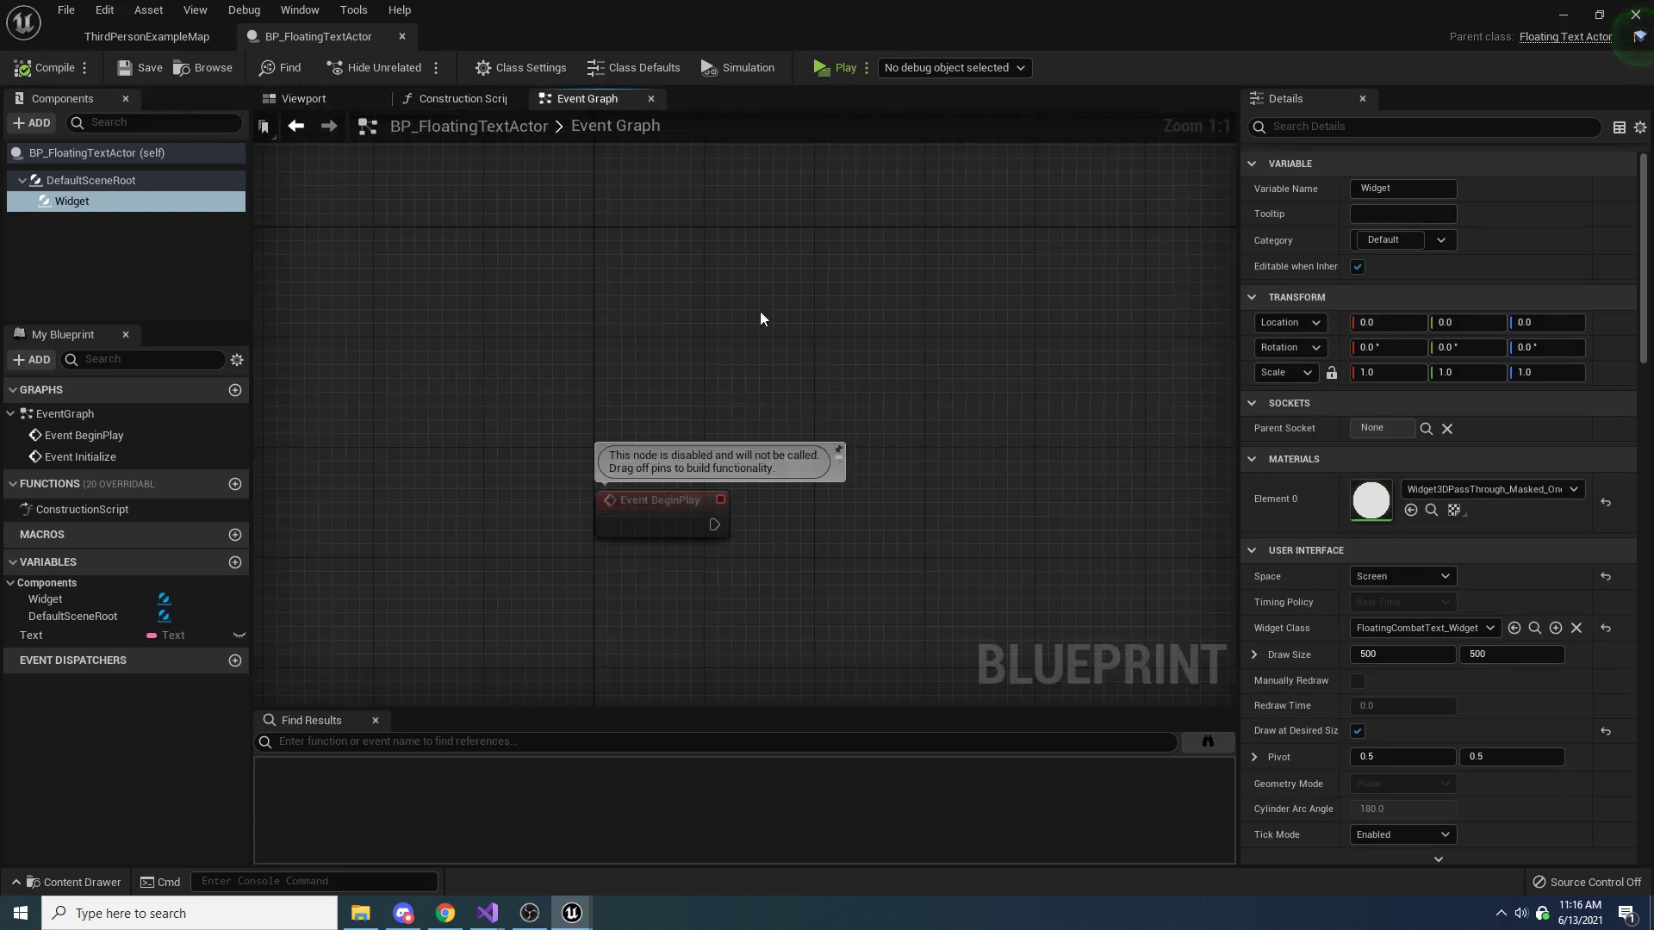
pyautogui.moveTo(801, 376); pyautogui.dragTo(827, 144, button='right')
pyautogui.scroll(-2, 827, 143)
pyautogui.moveTo(864, 278); pyautogui.dragTo(872, 348, button='right')
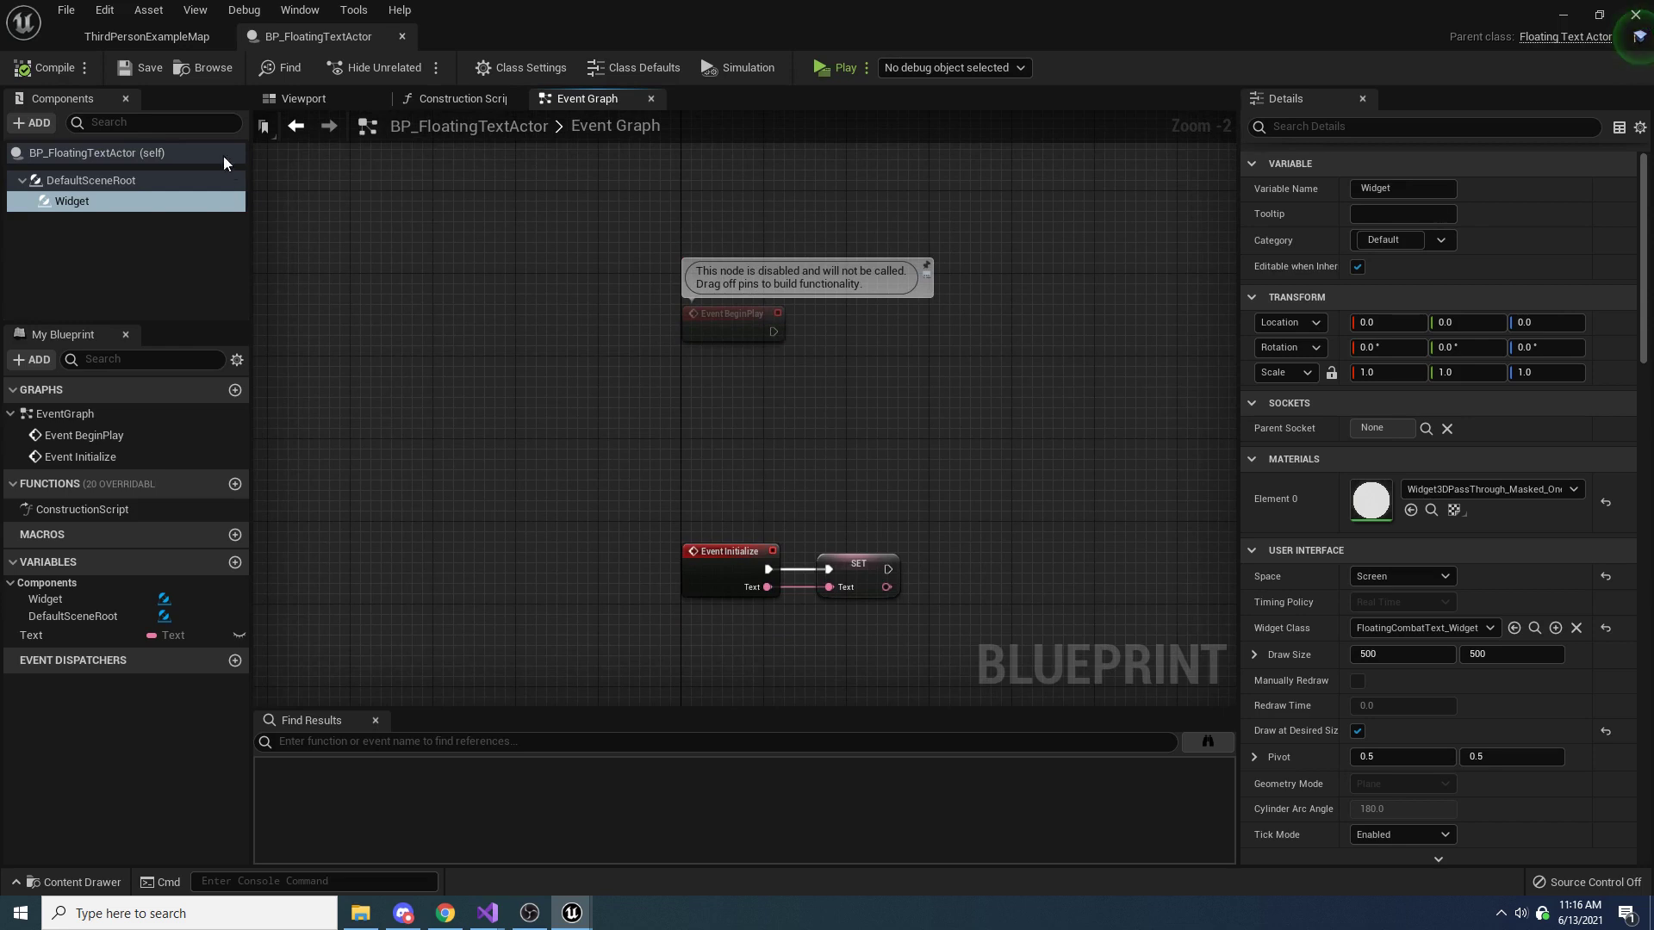
pyautogui.moveTo(333, 99); pyautogui.dragTo(471, 100)
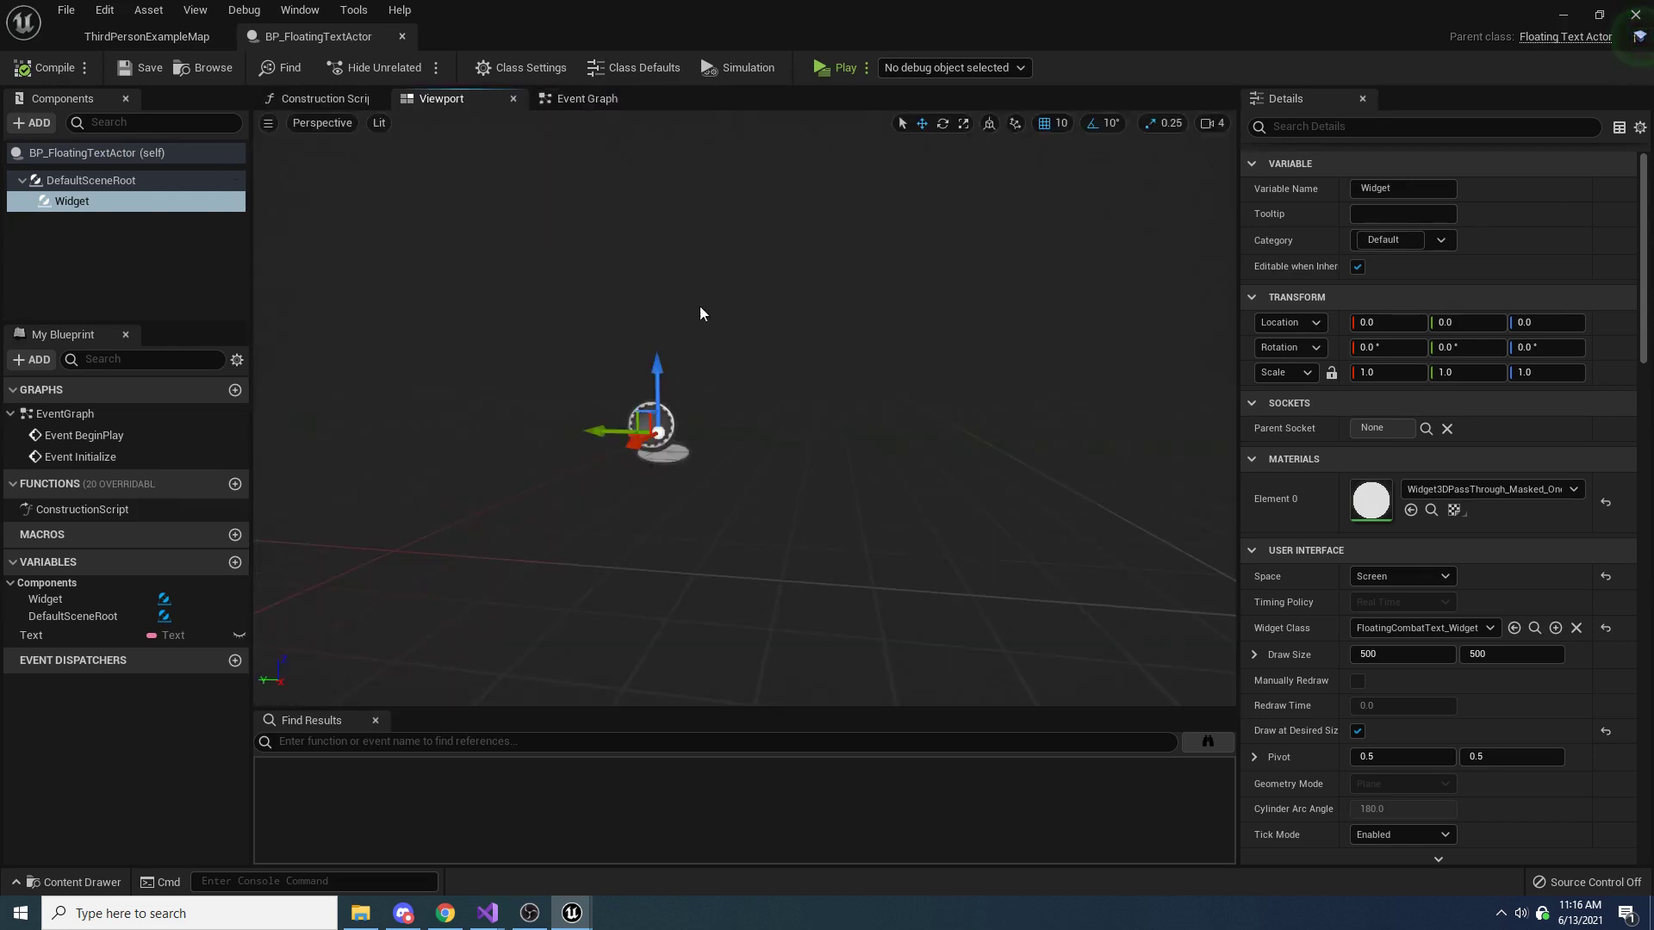
pyautogui.click(608, 101)
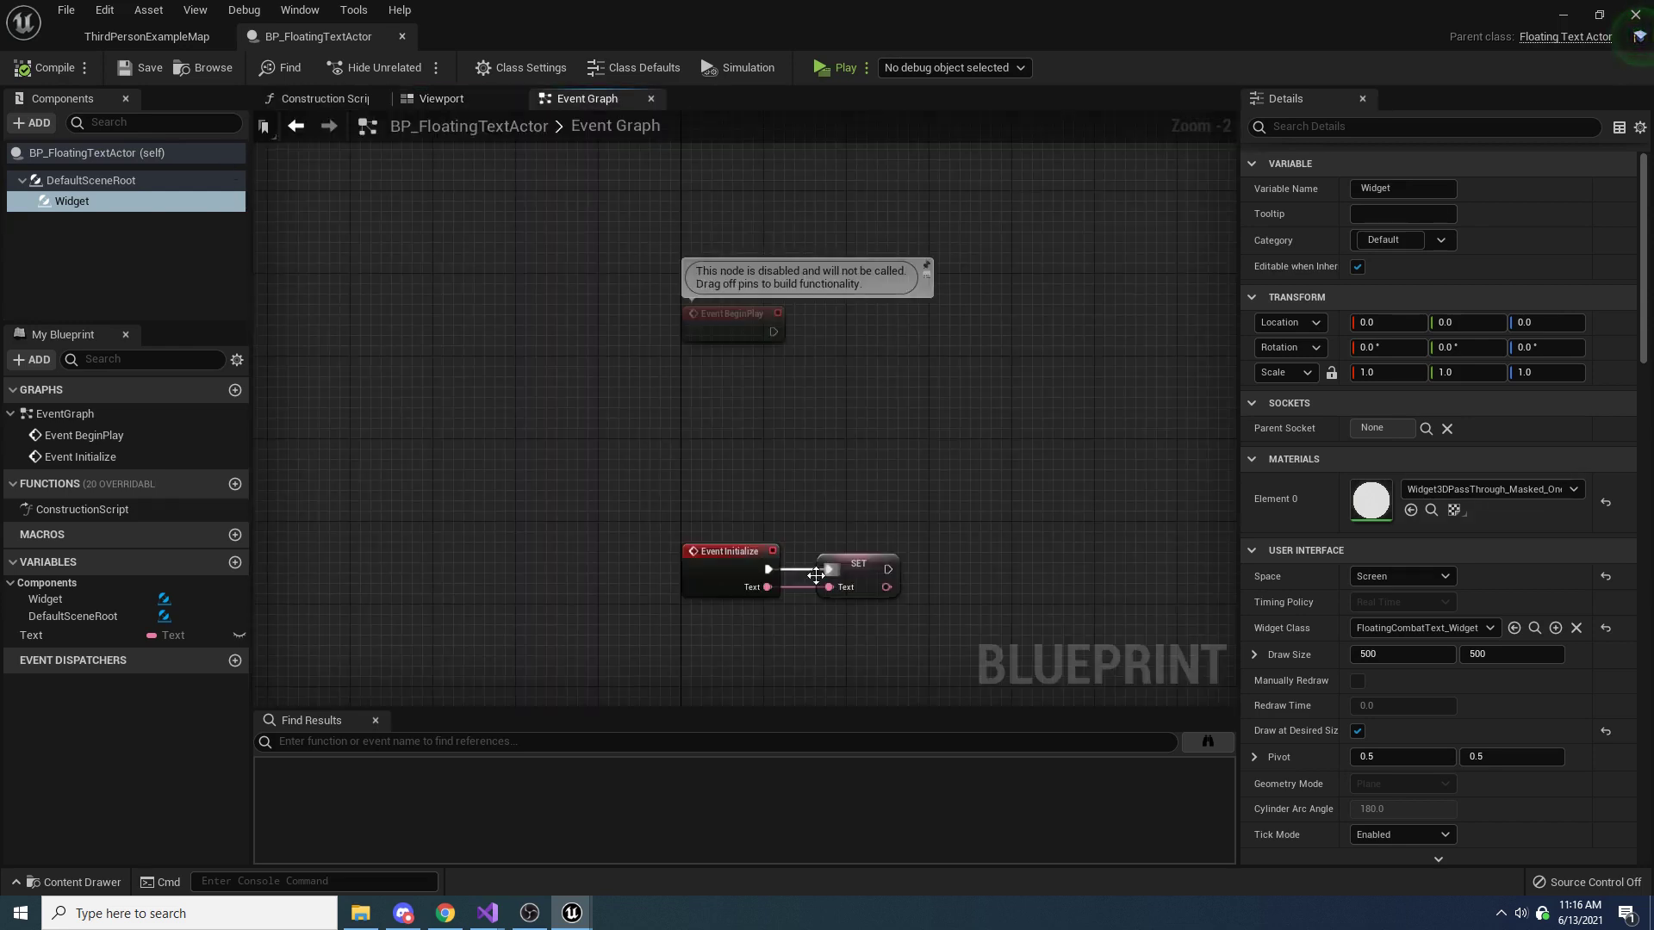
# Add a Widget component reference between the two events and connect a Get User Widget Object node to it
pyautogui.moveTo(890, 506); pyautogui.dragTo(713, 617)
pyautogui.click(830, 465)
pyautogui.moveTo(831, 465); pyautogui.dragTo(809, 508, button='right')
pyautogui.click(82, 205)
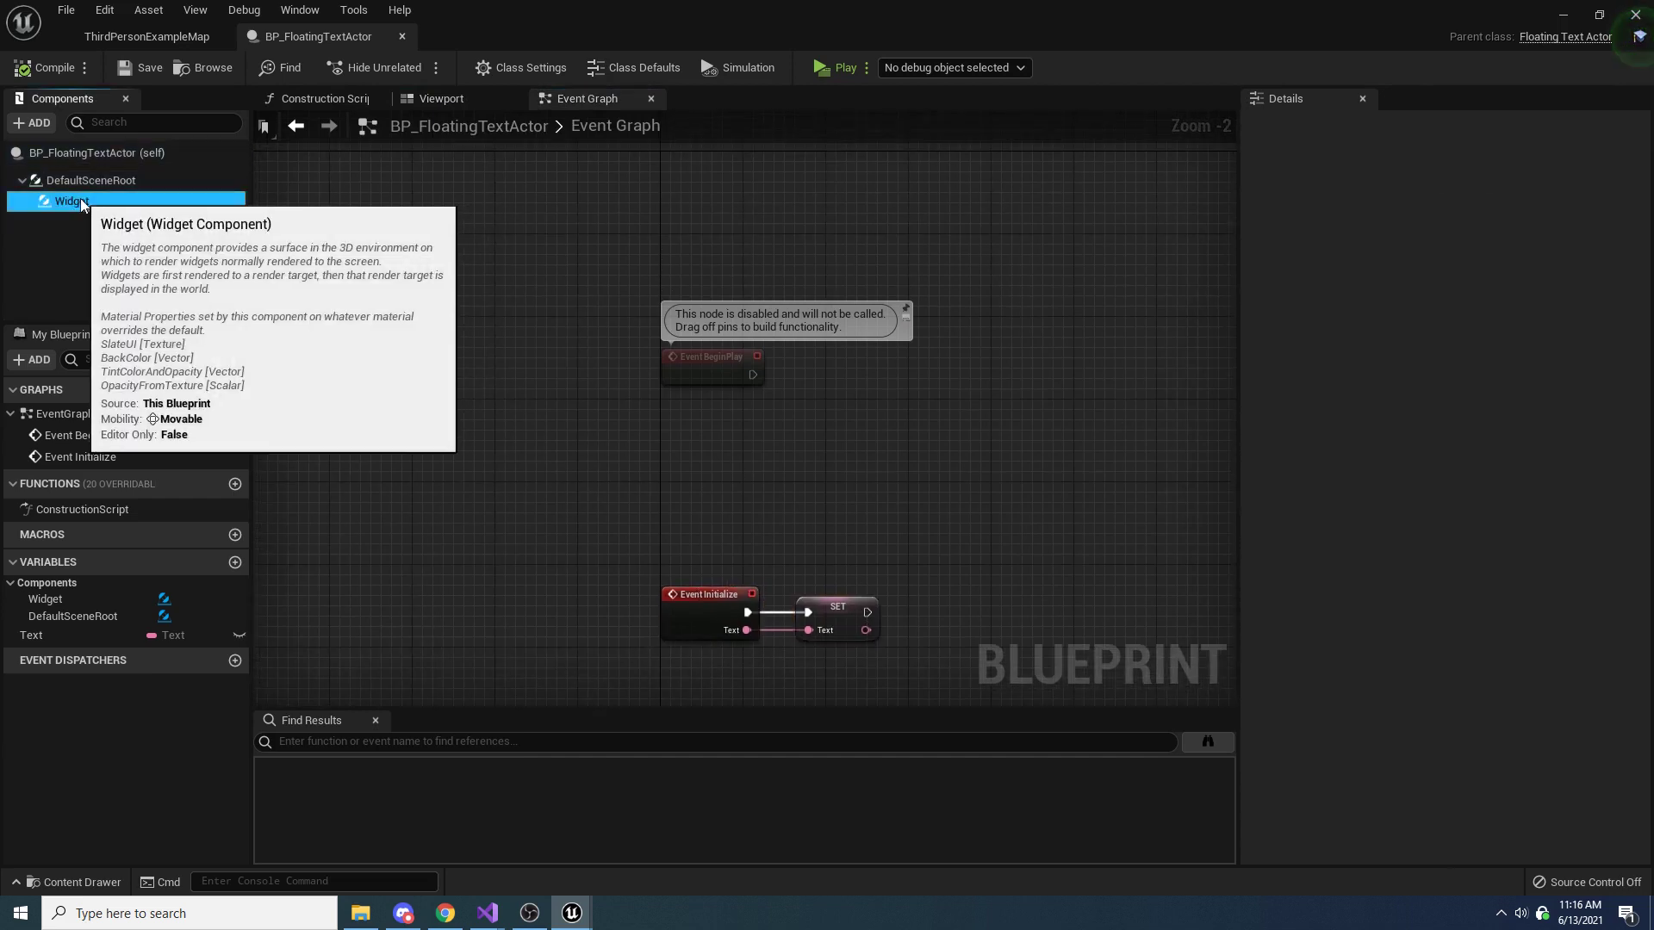
pyautogui.moveTo(83, 205); pyautogui.dragTo(902, 452)
pyautogui.scroll(2, 756, 437)
pyautogui.write('g')
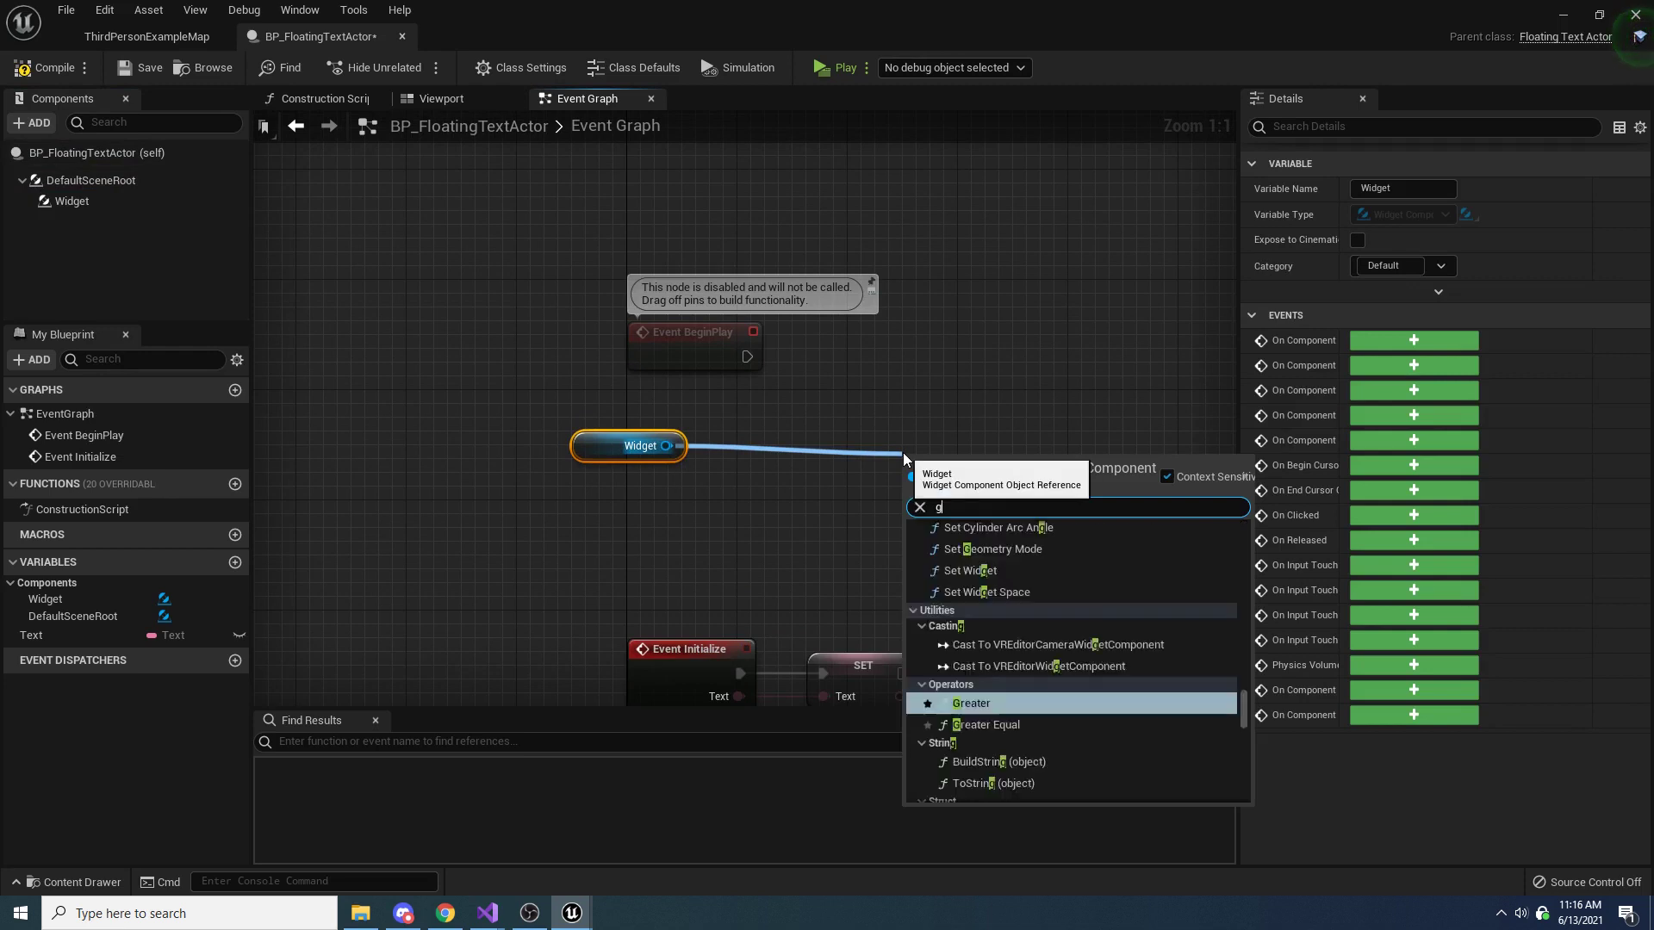
pyautogui.write('et user widget')
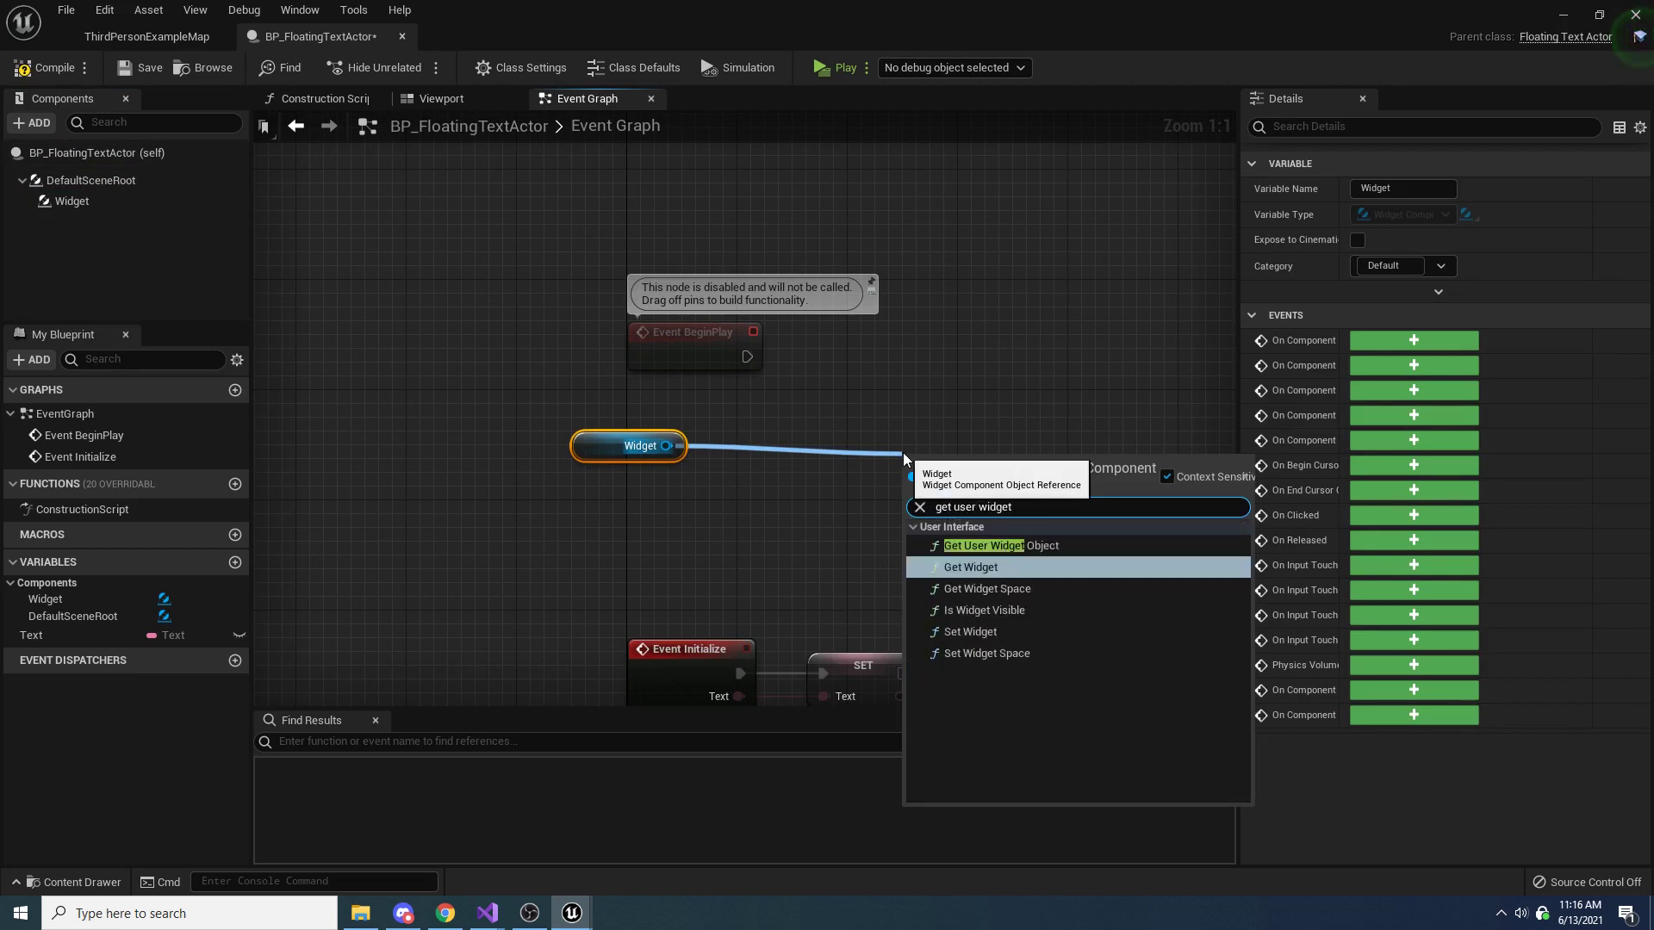
pyautogui.press('Up')
pyautogui.press('Return')
# Arrange the Widget reference and the Get User Widget Object node side by side between Event BeginPlay and Event Initialize
pyautogui.moveTo(901, 483); pyautogui.dragTo(747, 455)
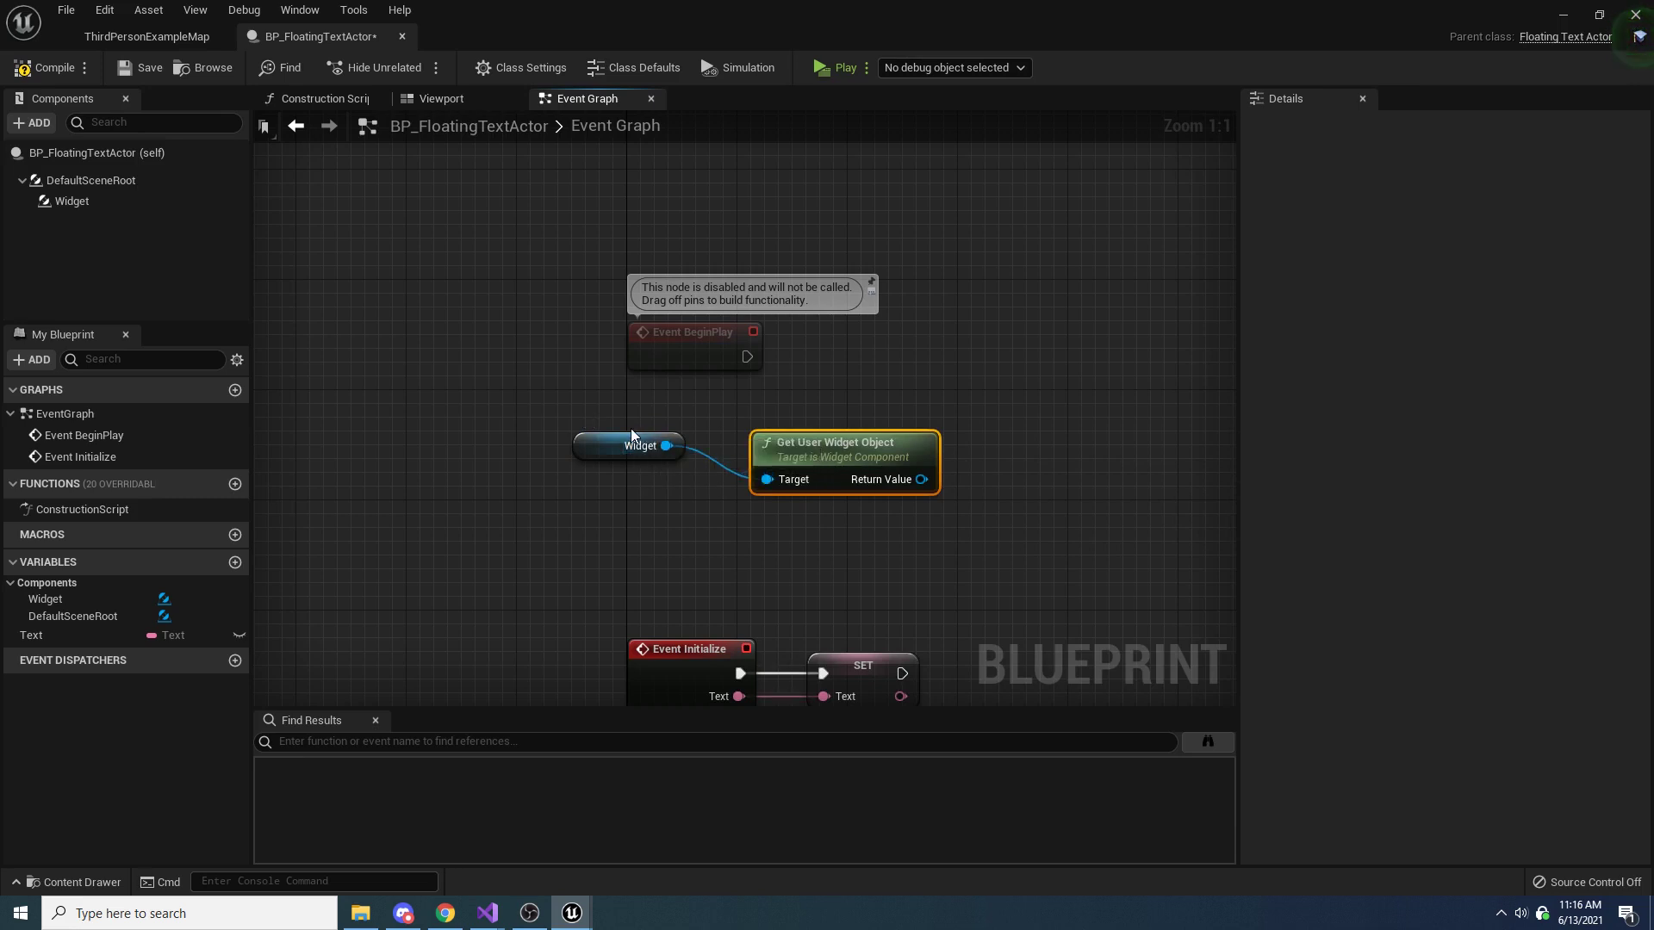
pyautogui.click(603, 445)
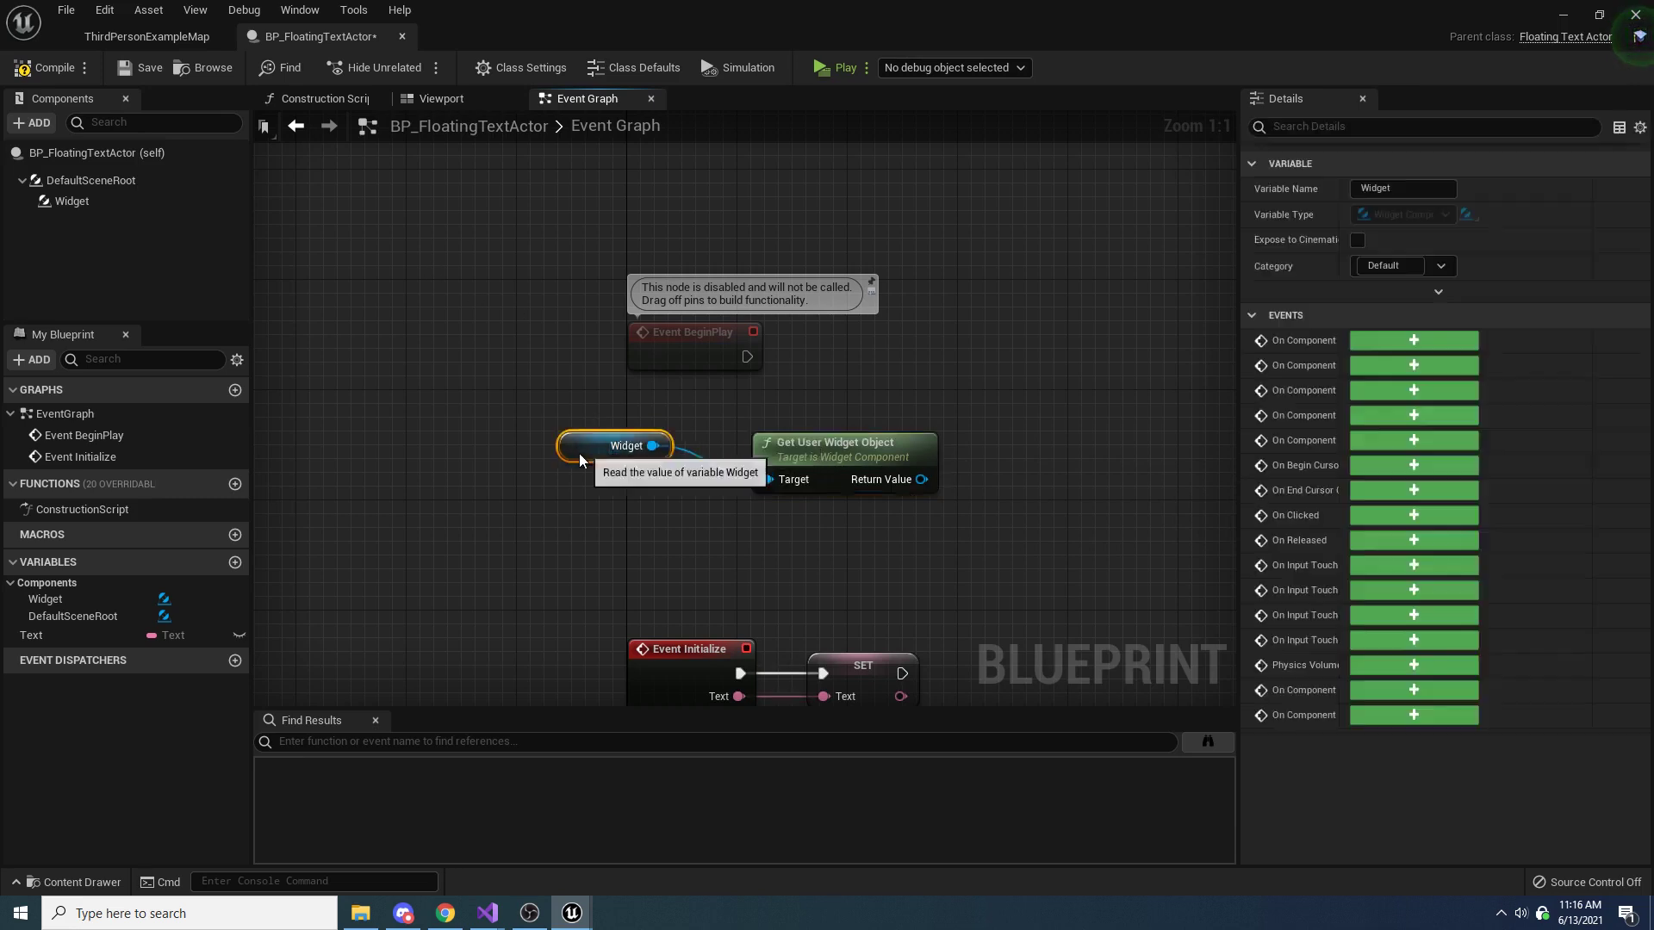
pyautogui.moveTo(579, 453); pyautogui.dragTo(509, 494)
pyautogui.moveTo(812, 436); pyautogui.dragTo(715, 436)
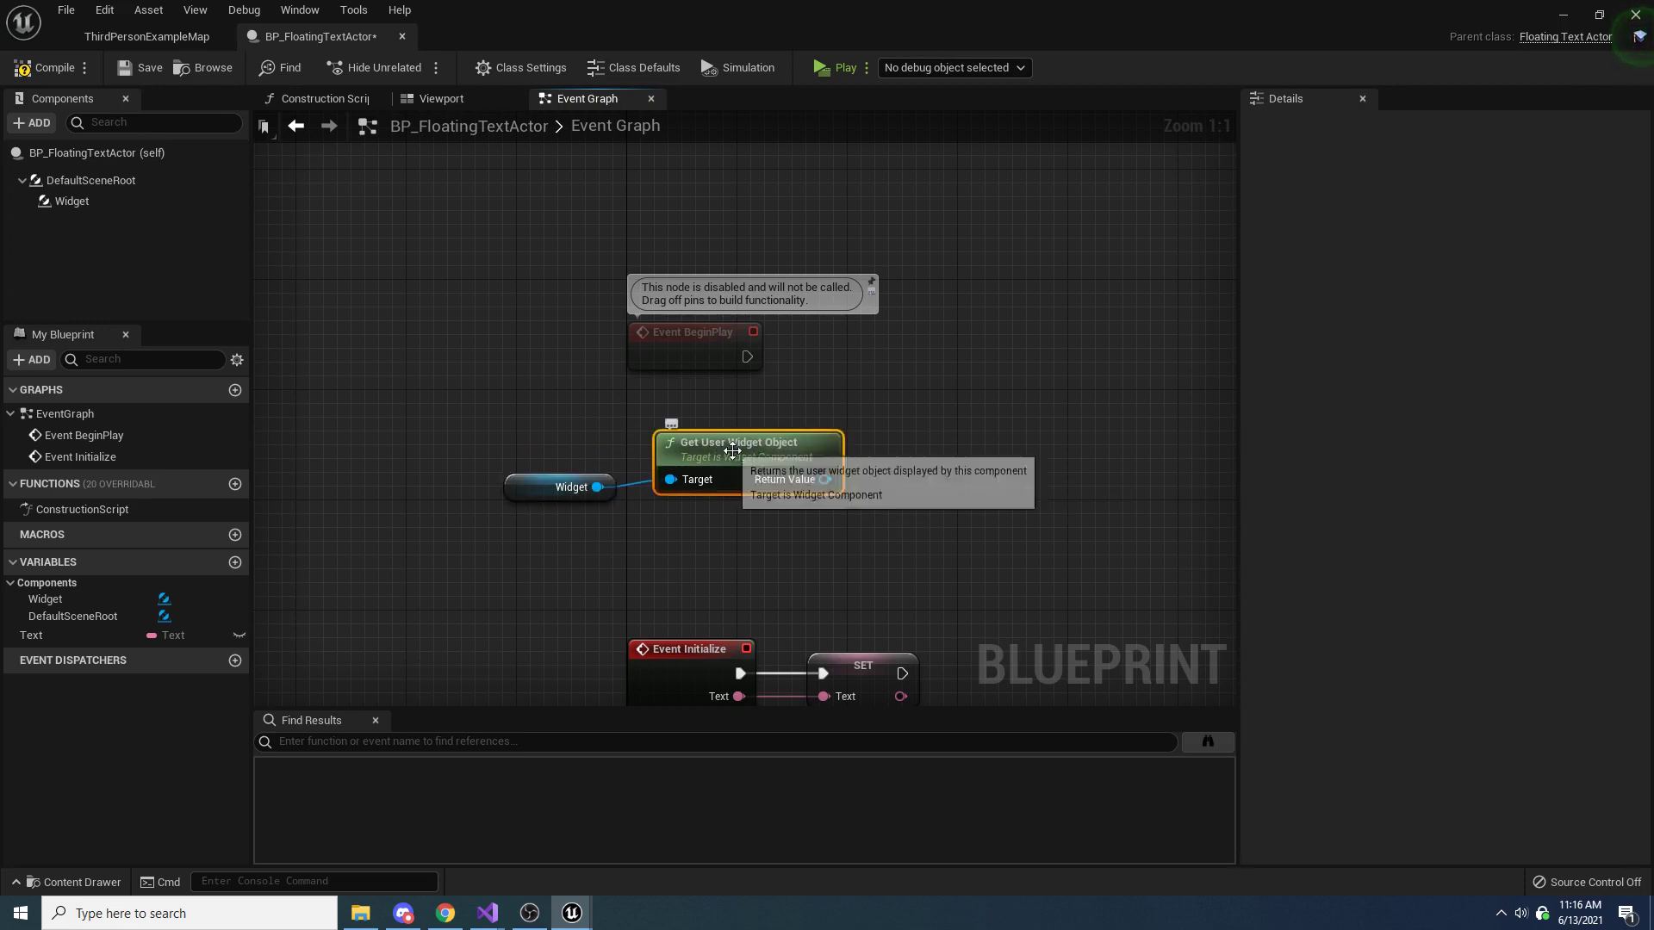
# Cast the Get User Widget Object return value to FloatingCombatText_Widget, run the cast from Event BeginPlay and align the two execution nodes
pyautogui.moveTo(824, 479); pyautogui.dragTo(1000, 436)
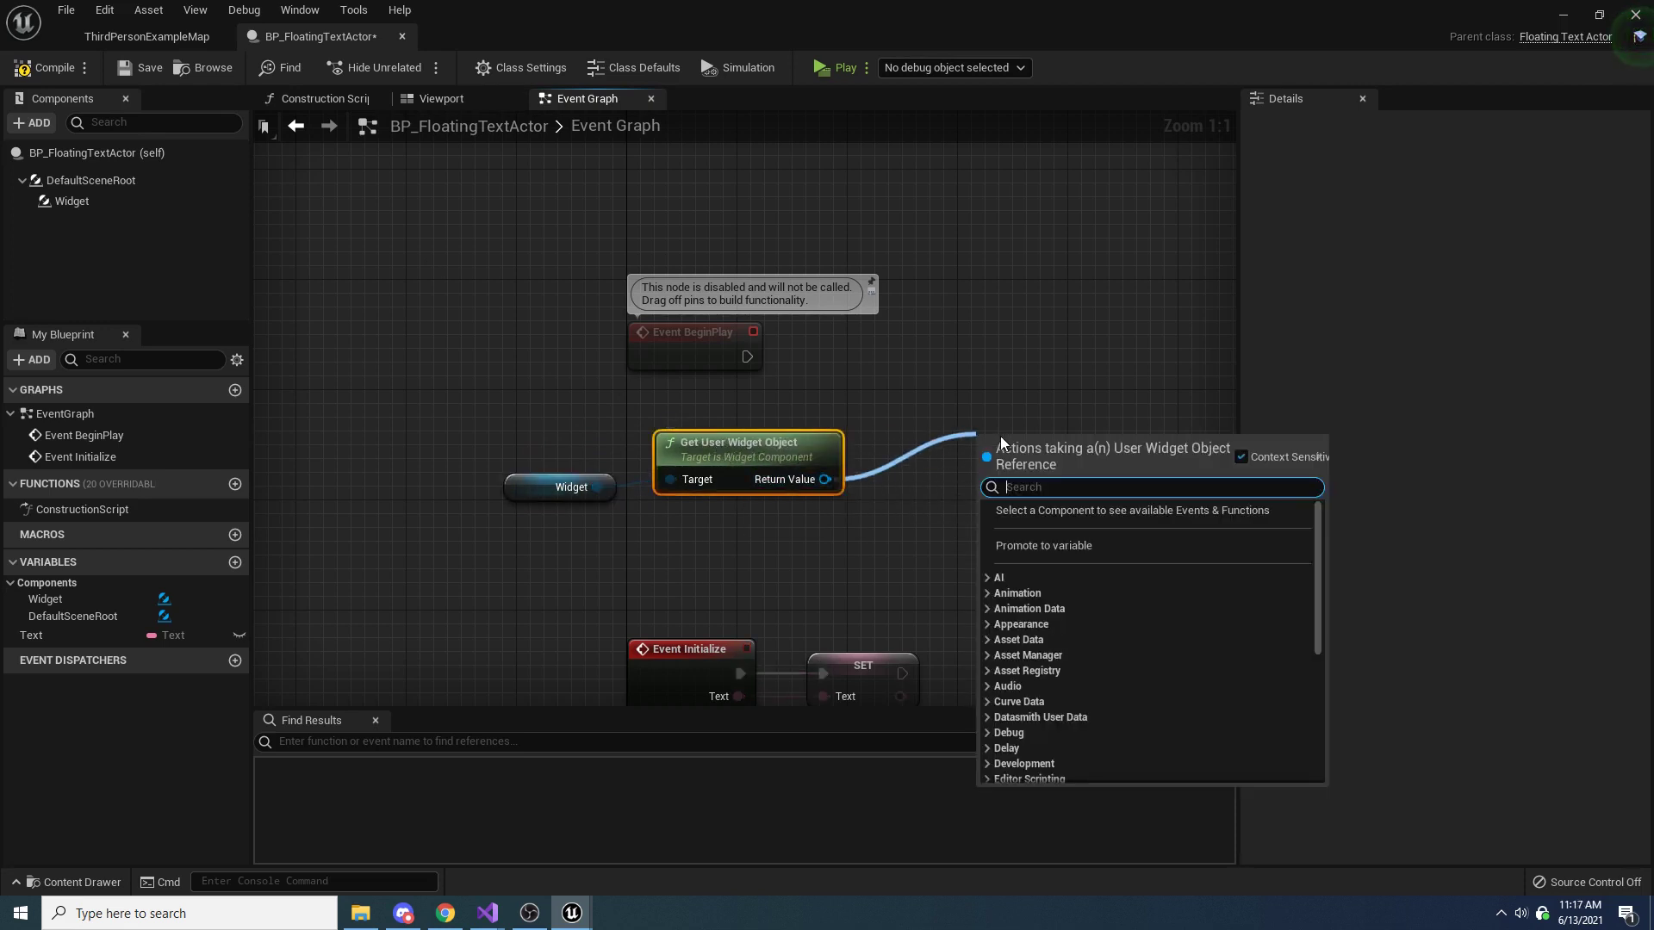
pyautogui.write('cast to')
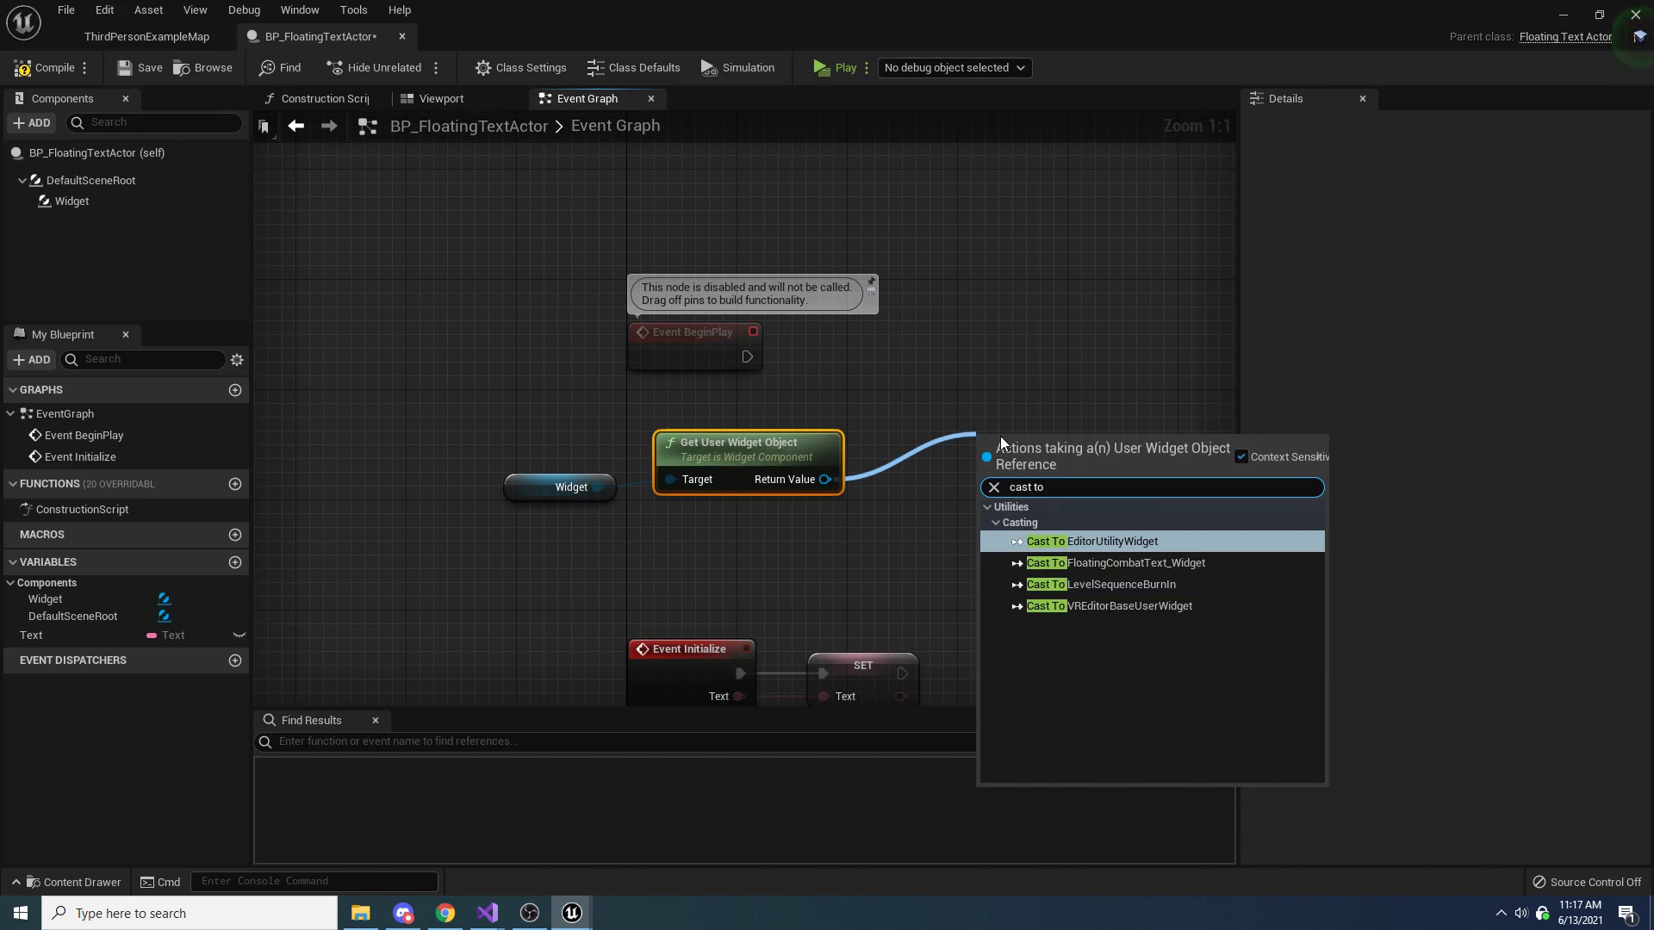
pyautogui.press('Down')
pyautogui.press('Return')
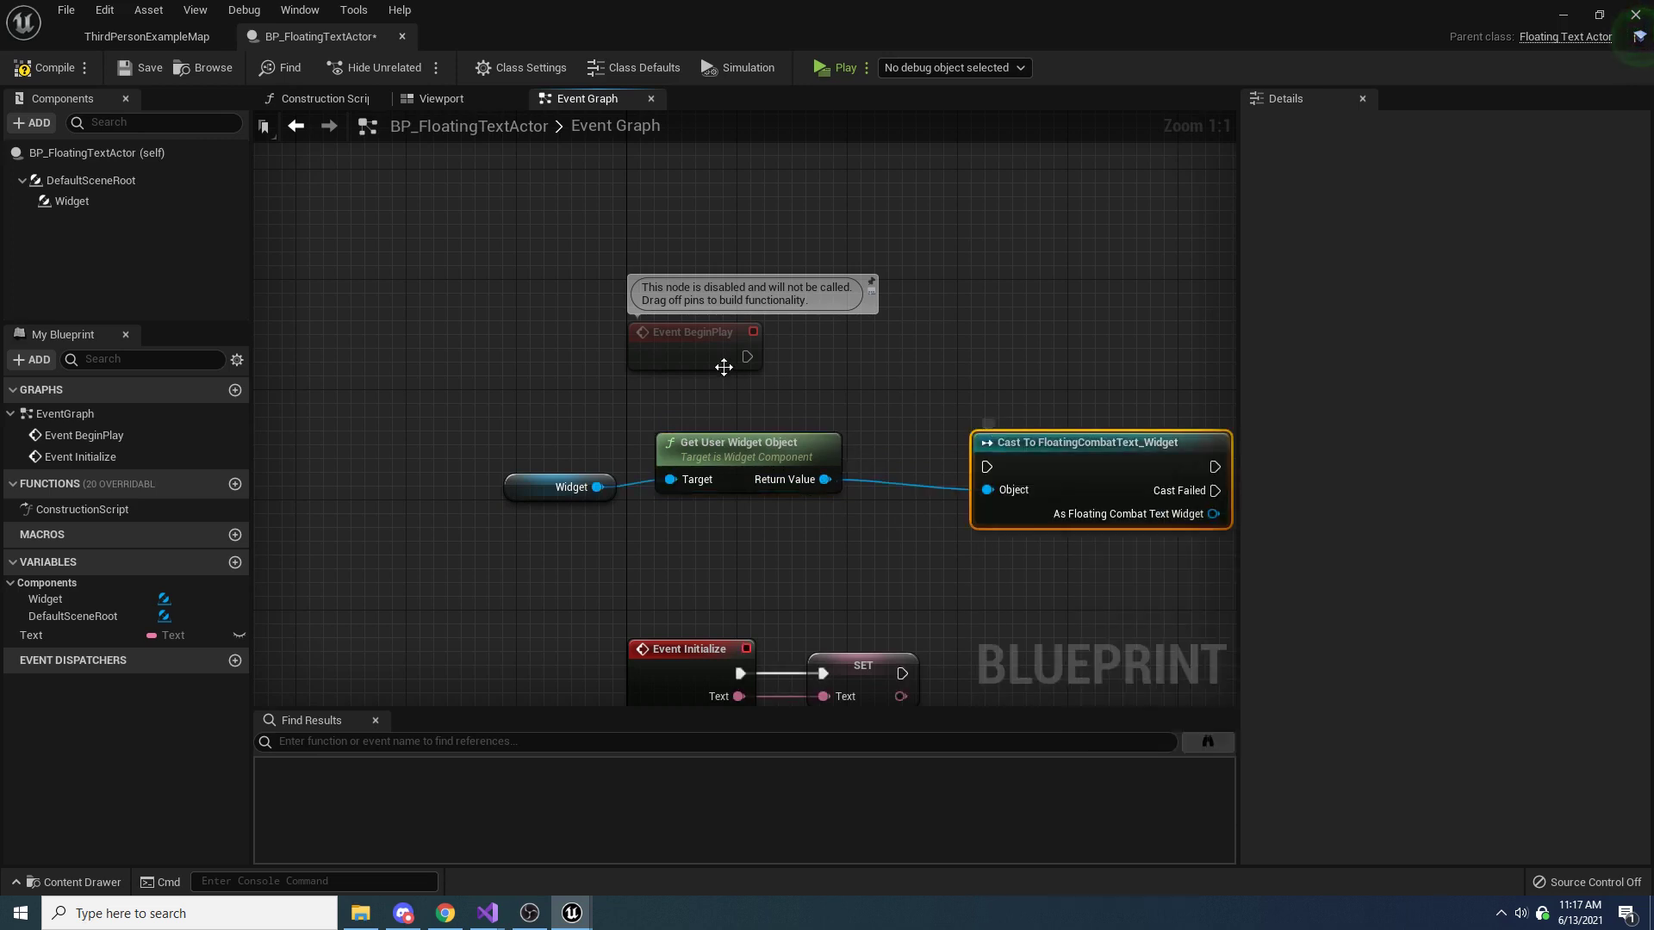
pyautogui.moveTo(747, 357); pyautogui.dragTo(988, 351)
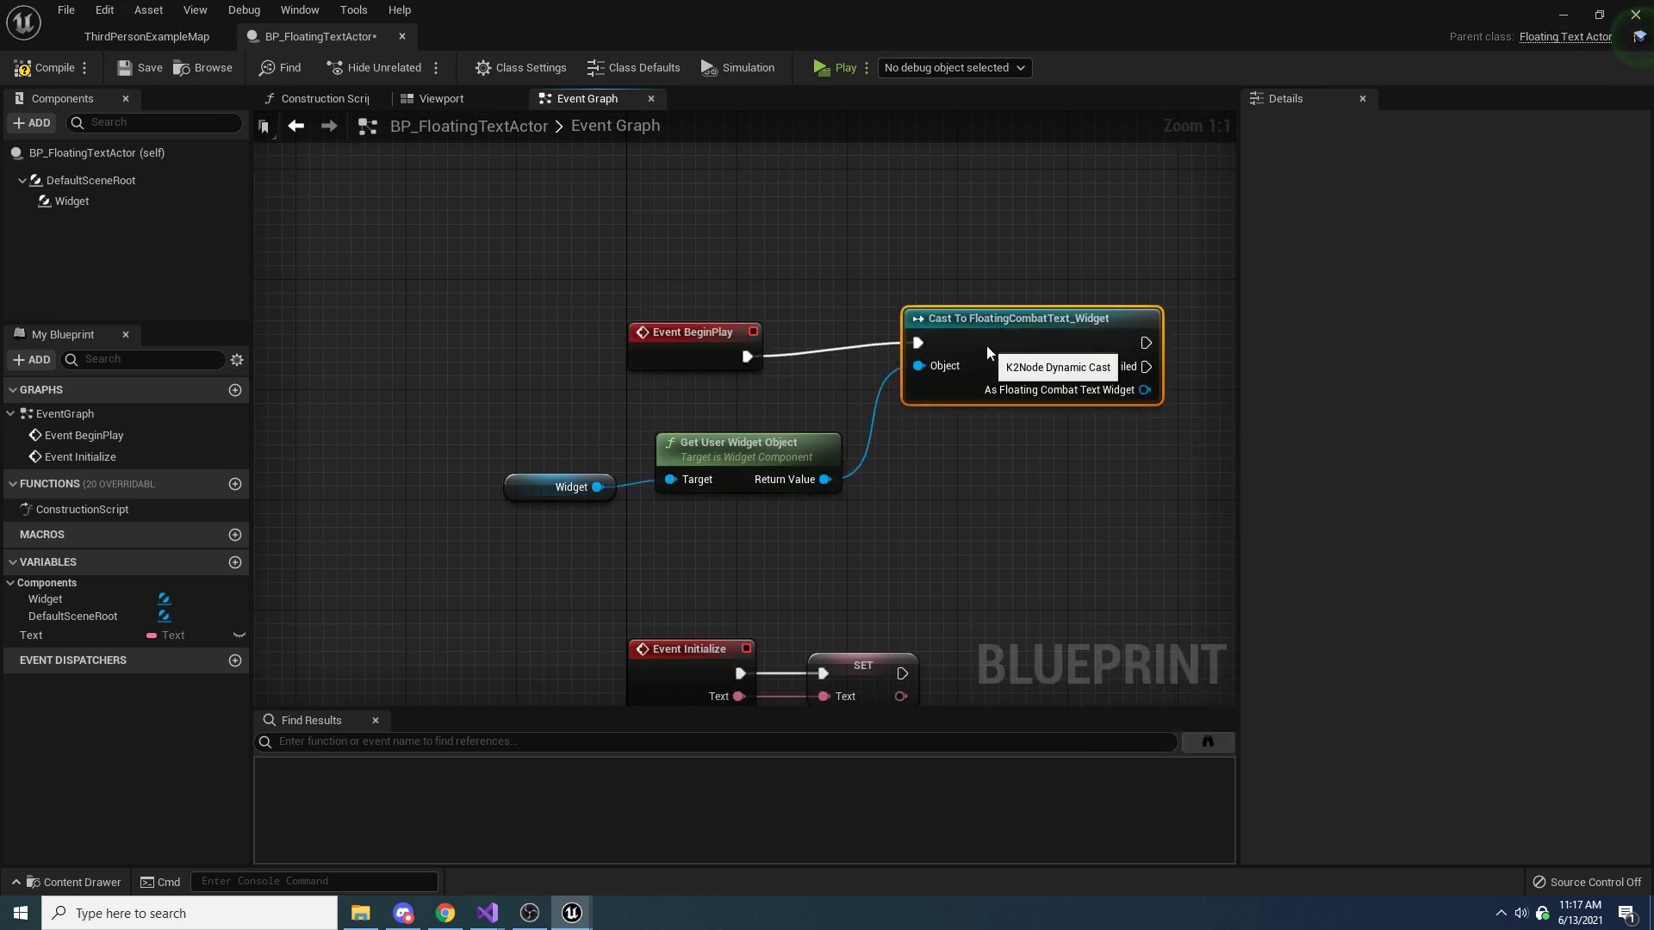
pyautogui.press('q')
pyautogui.moveTo(1118, 363); pyautogui.dragTo(801, 386, button='right')
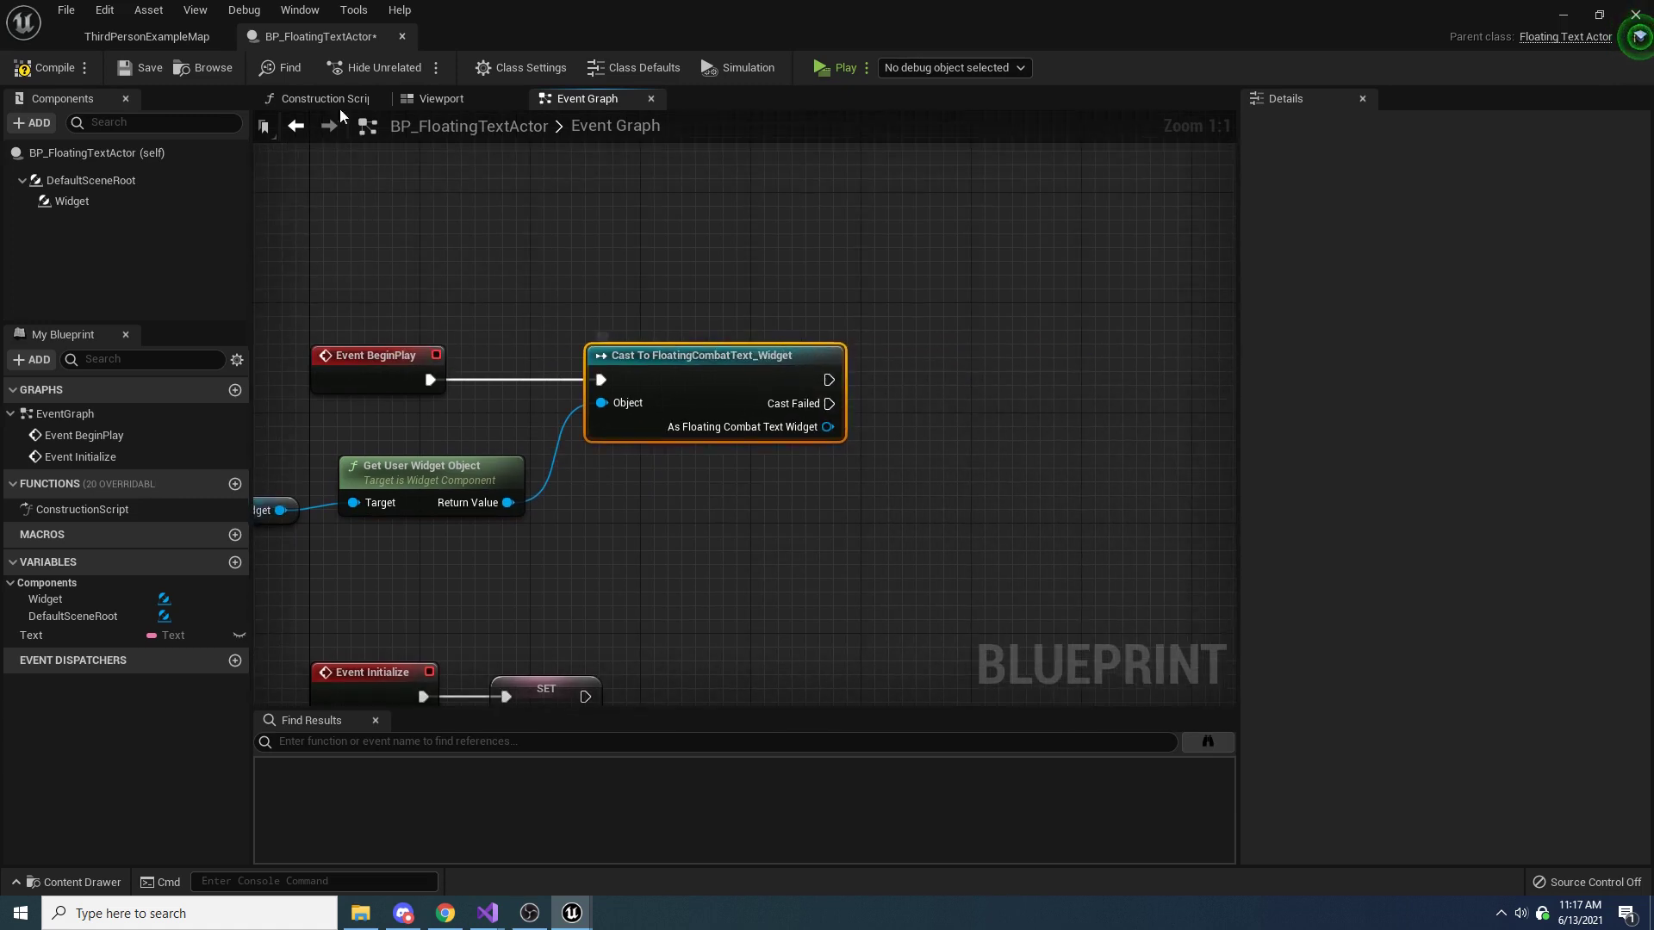
# Open FloatingCombatText_Widget from the FloatingCombatText folder and examine the AnimFinished event dispatcher in its graph
pyautogui.click(164, 38)
pyautogui.click(284, 36)
pyautogui.click(203, 67)
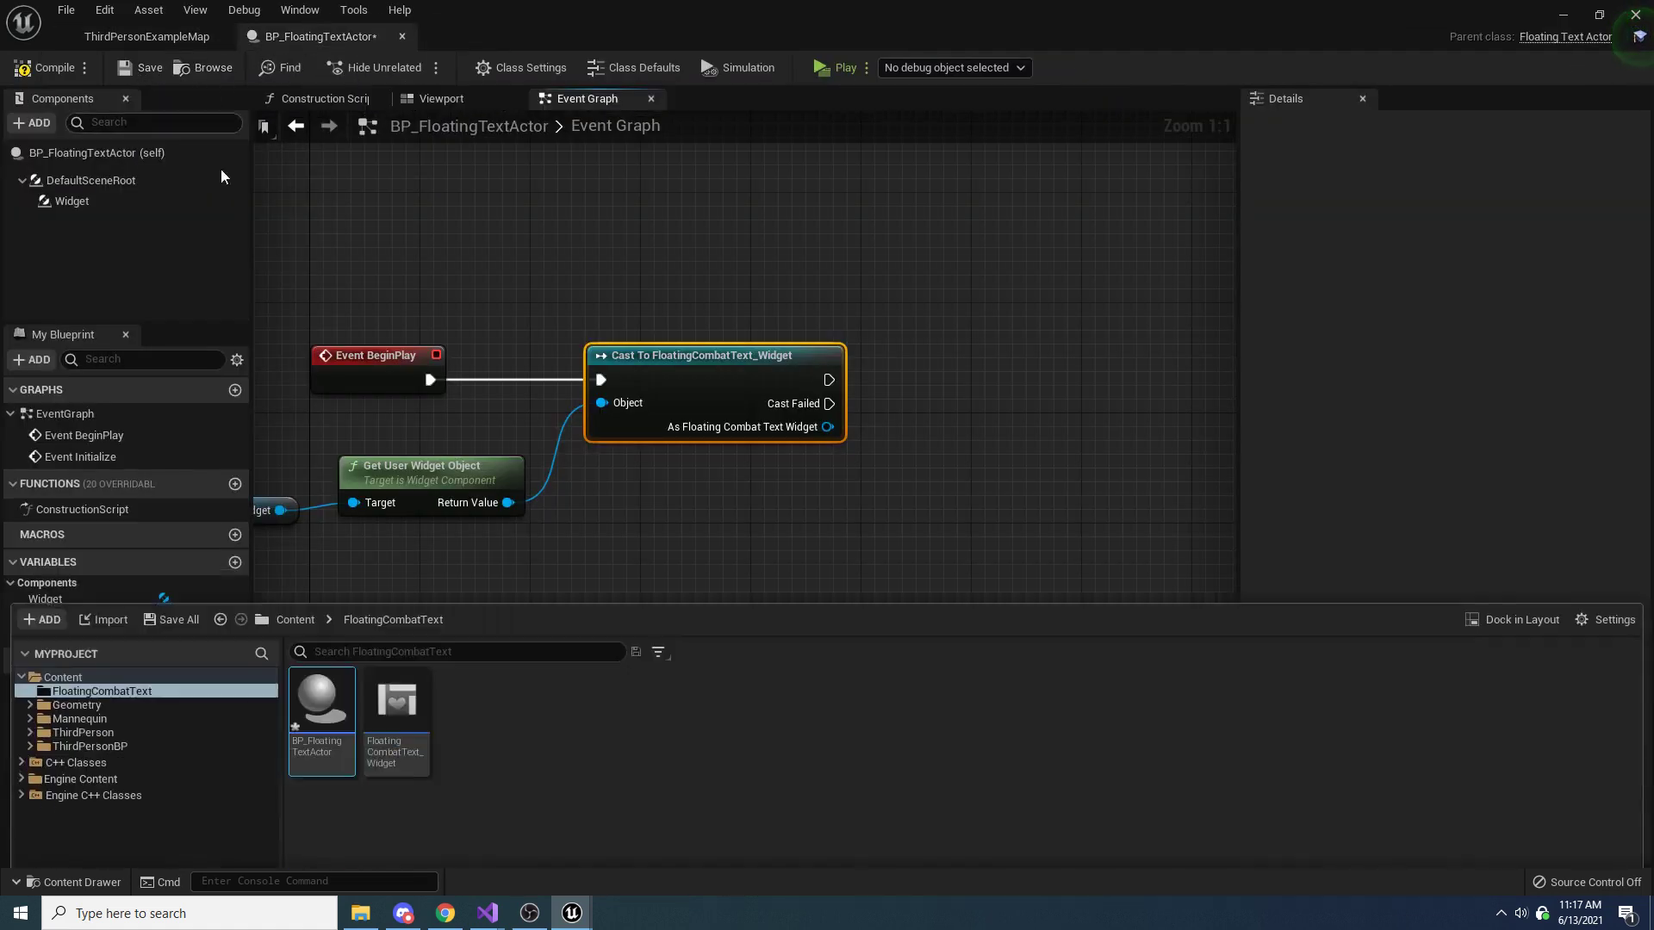
pyautogui.doubleClick(397, 702)
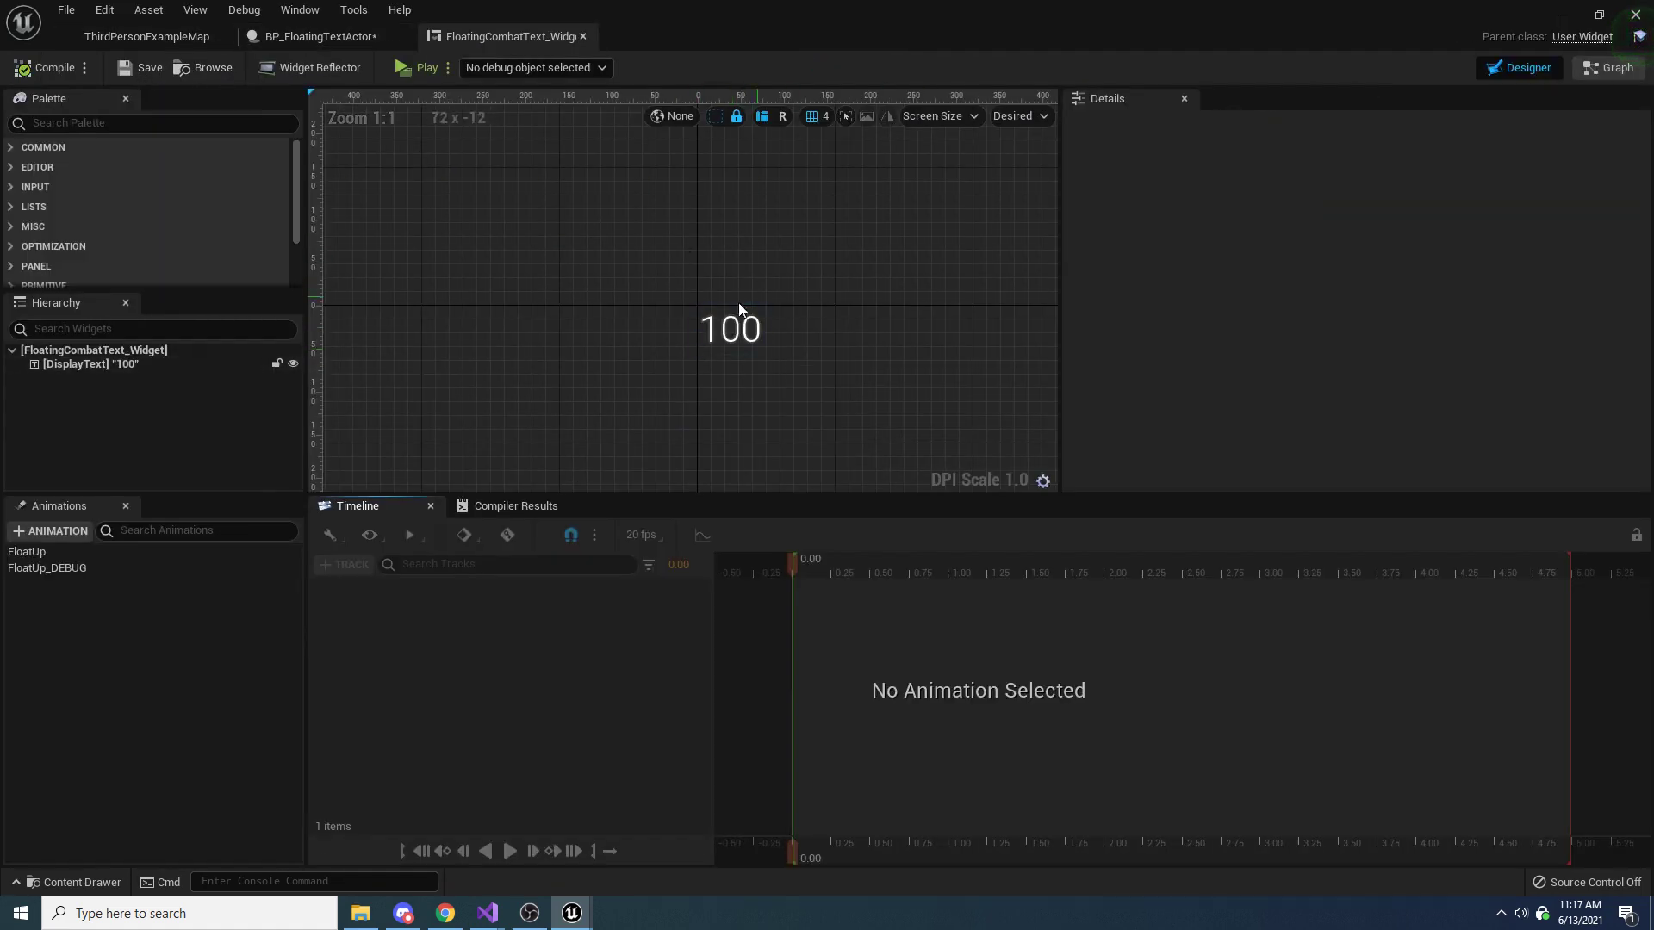
pyautogui.click(320, 36)
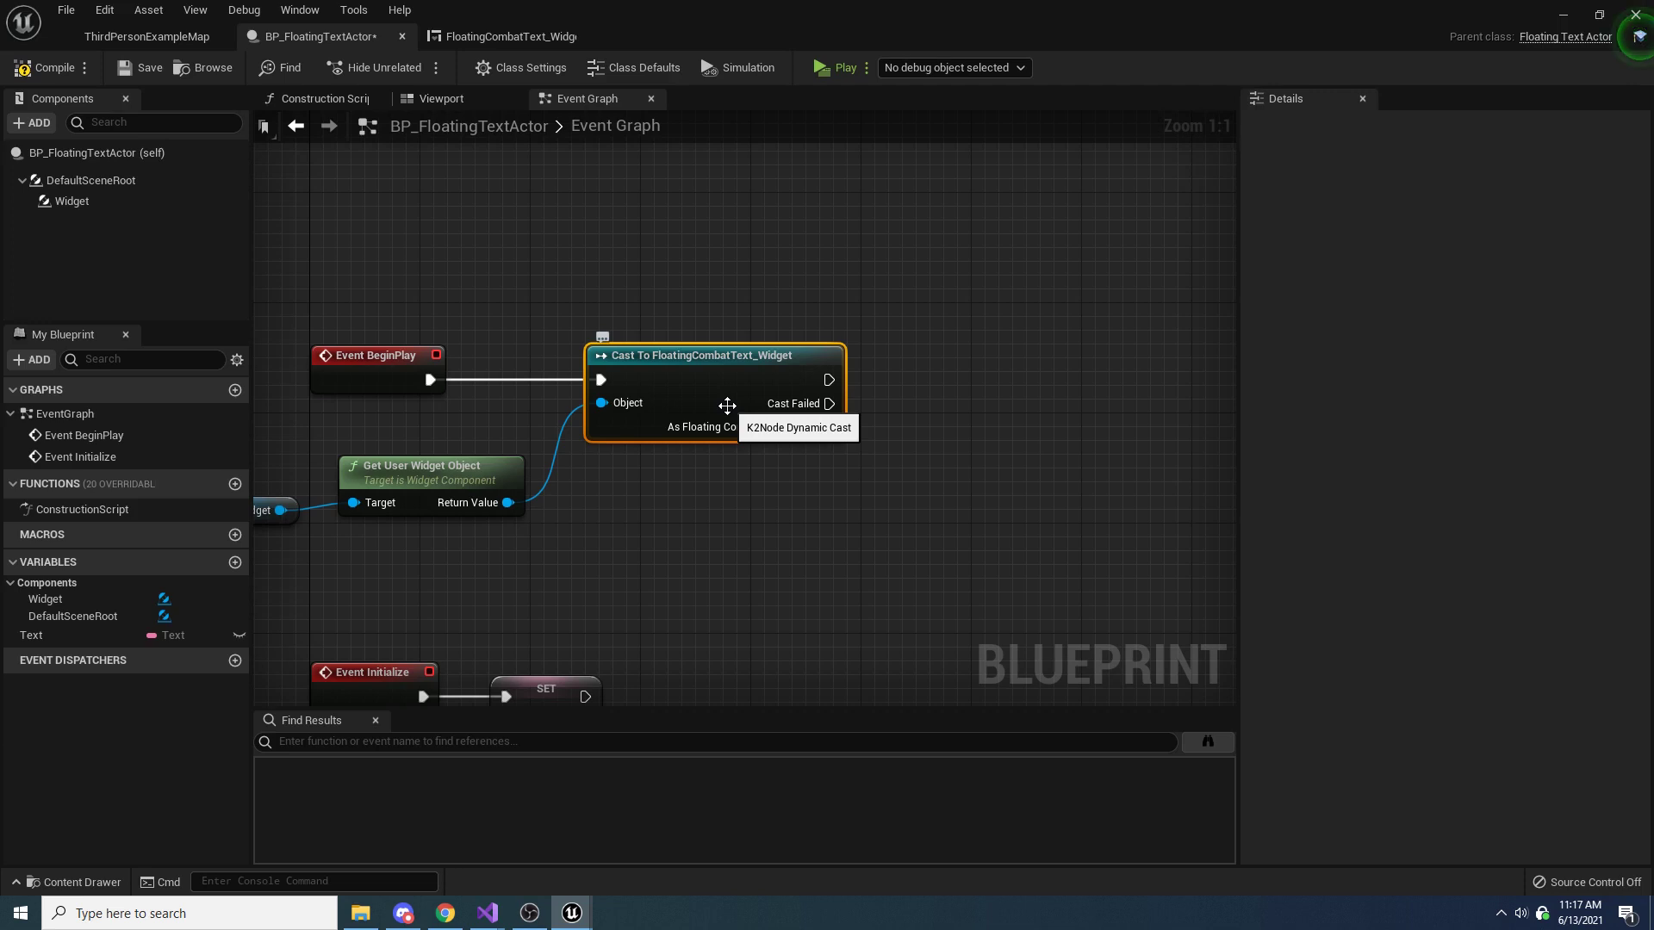
pyautogui.click(540, 33)
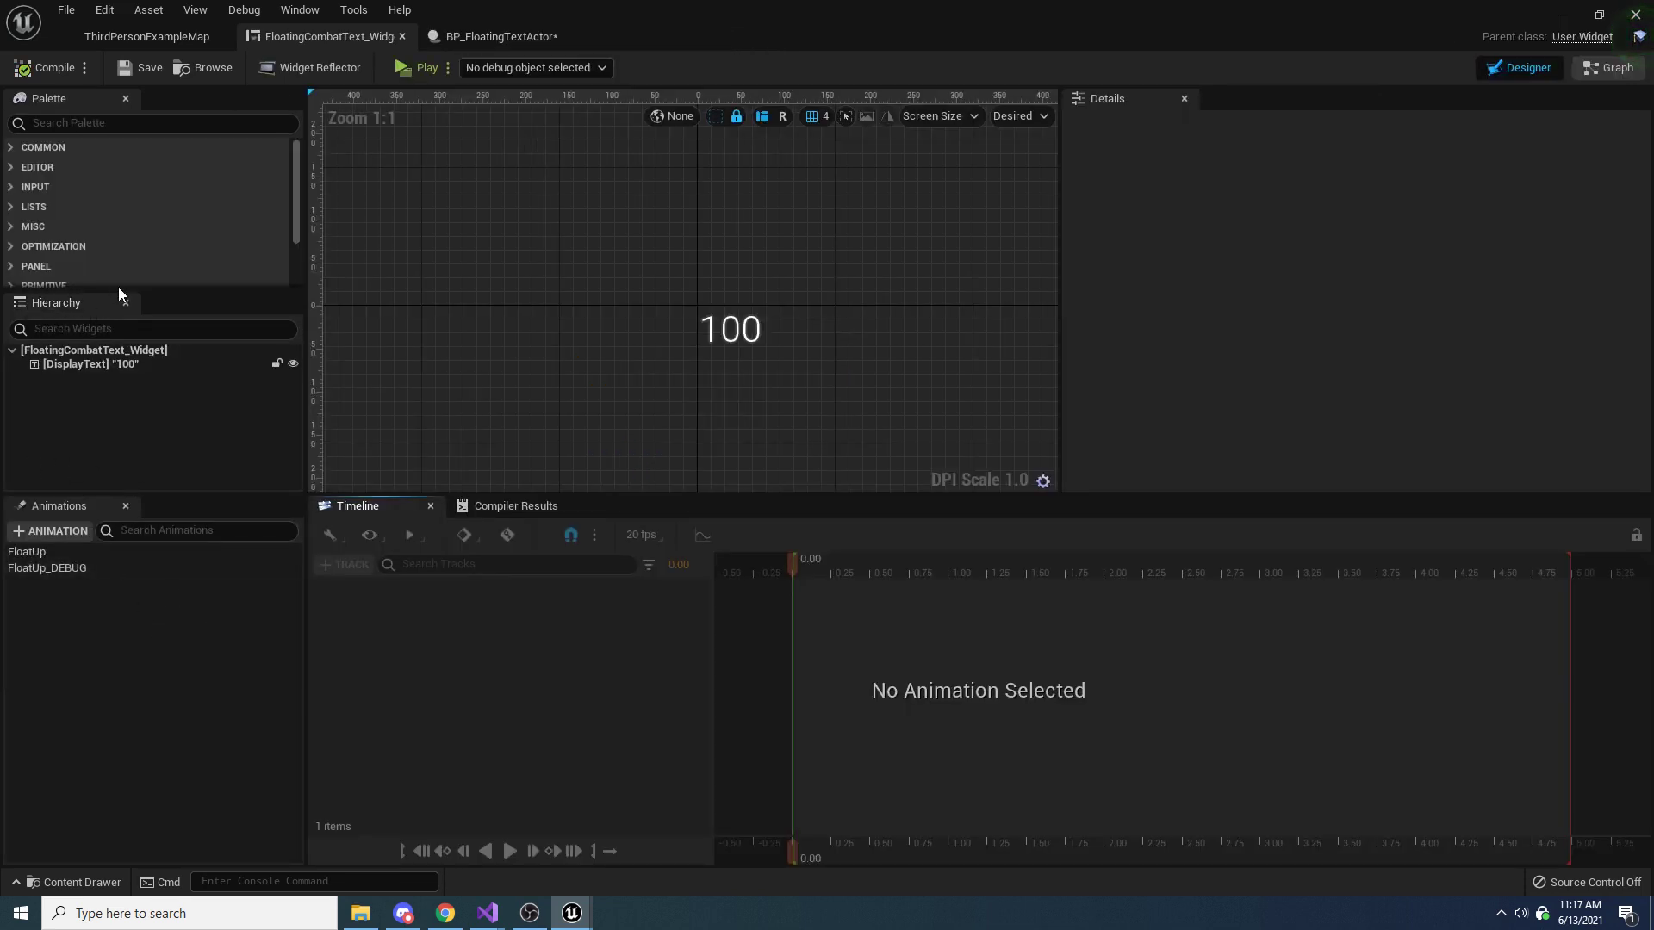
pyautogui.click(1607, 67)
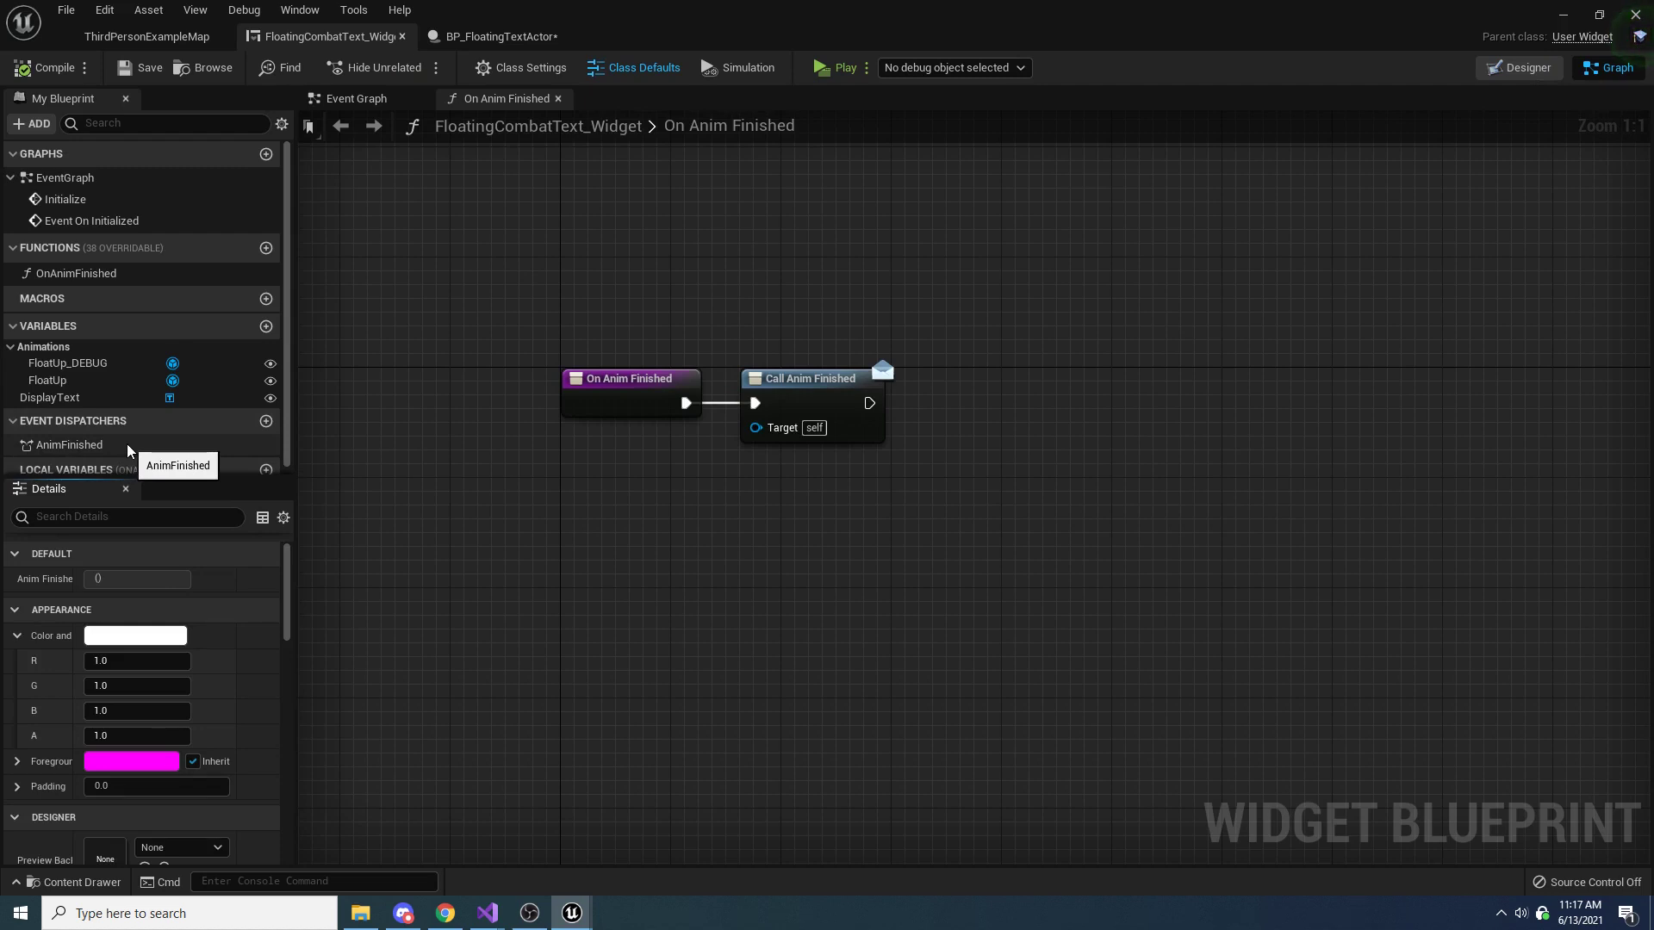
# In BP_FloatingTextActor, add a Bind Event to Anim Finished node from the cast widget reference and line it up after the cast
pyautogui.click(495, 36)
pyautogui.moveTo(827, 427); pyautogui.dragTo(938, 519)
pyautogui.write('bind')
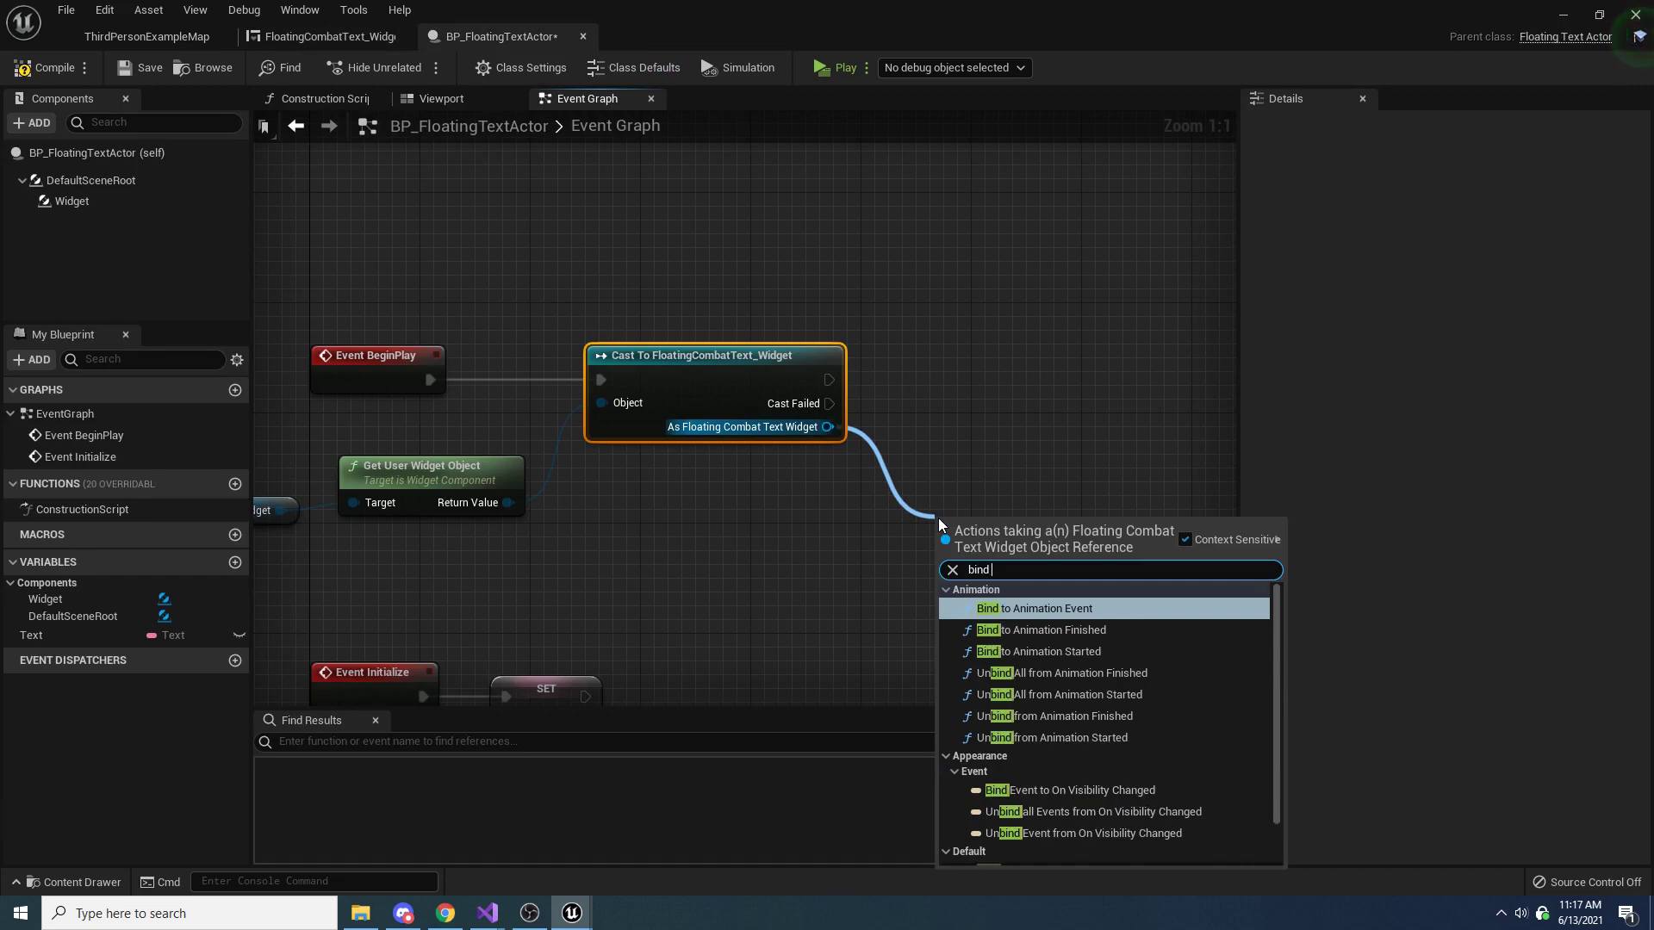
pyautogui.write(' to anim fin')
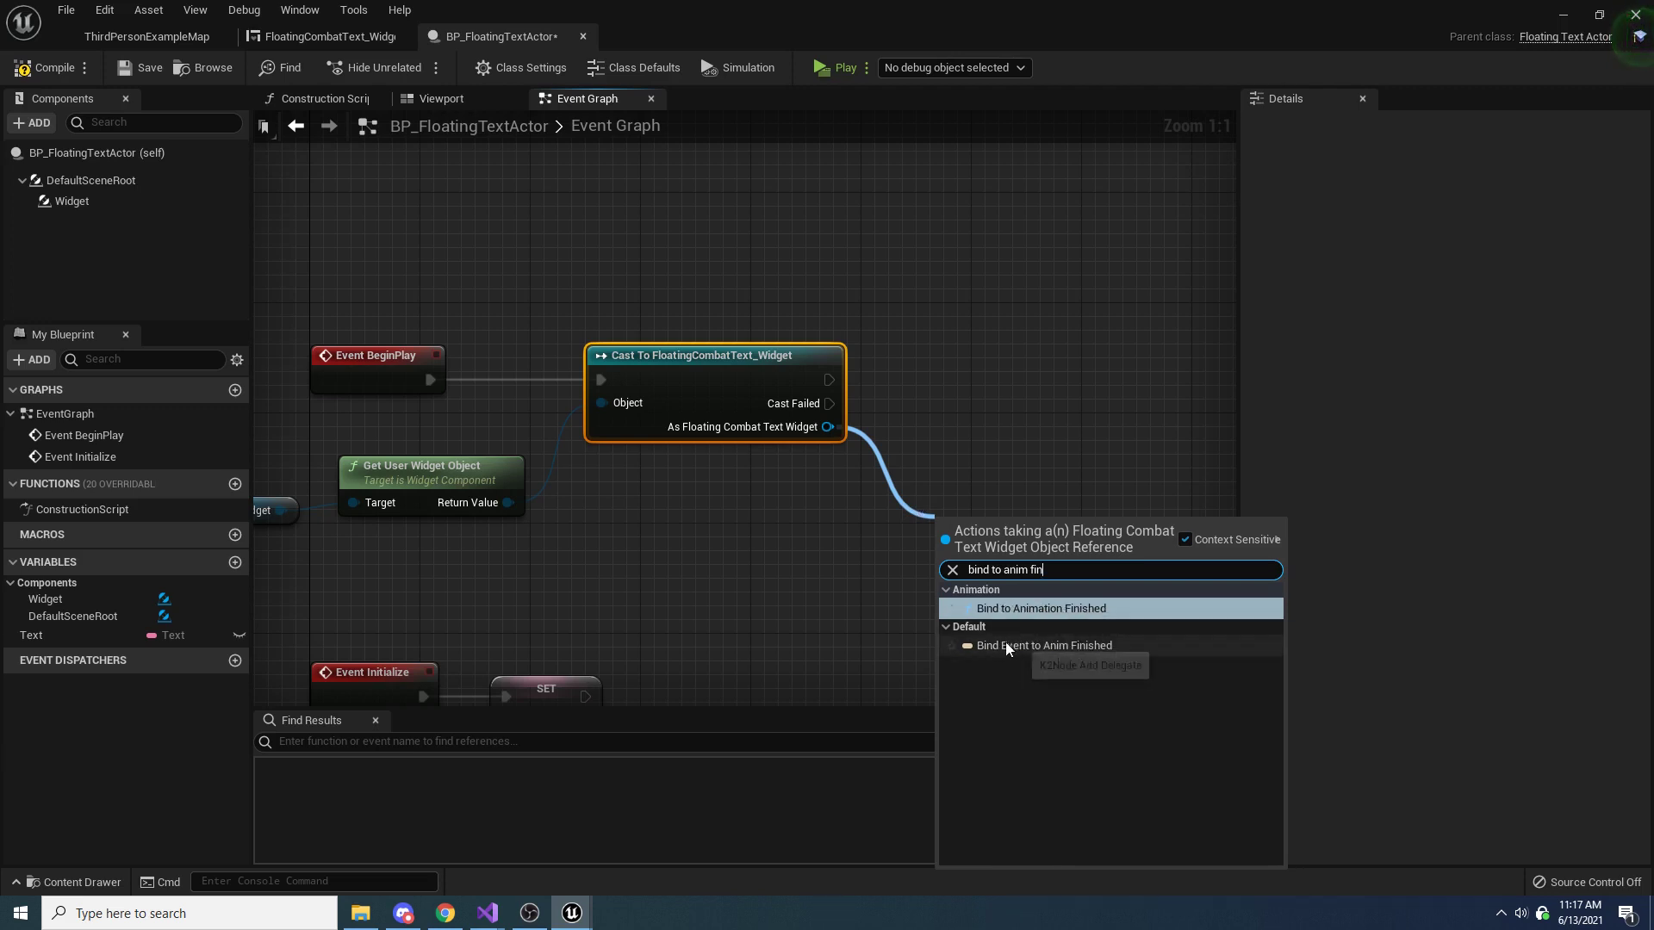
pyautogui.click(1075, 645)
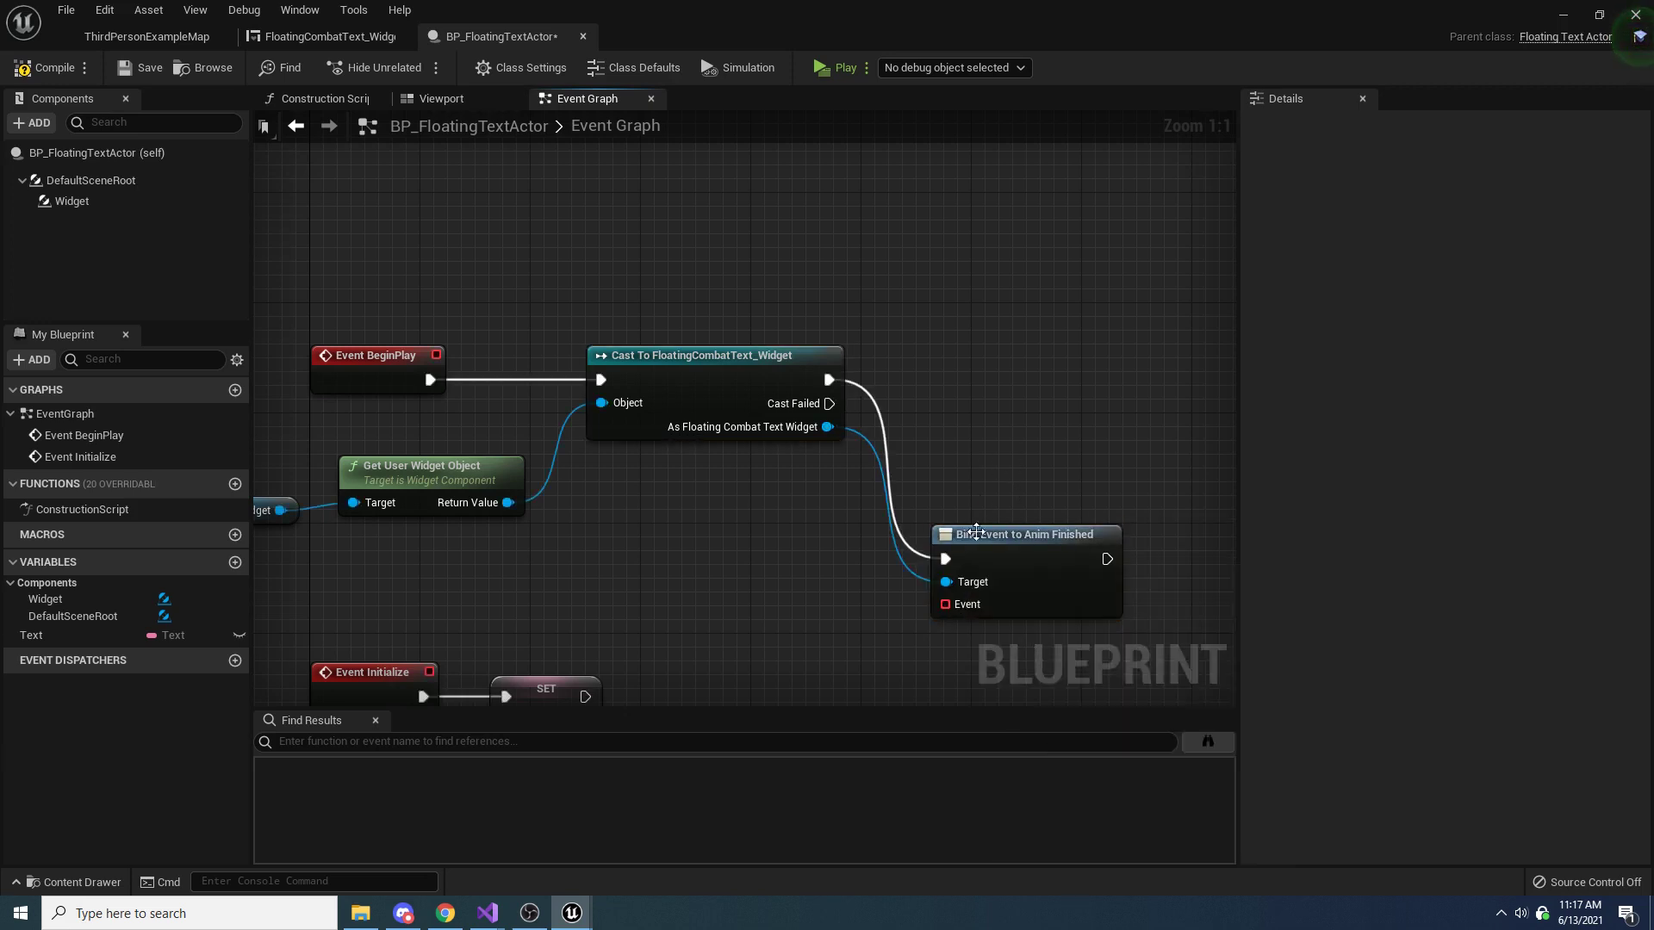
pyautogui.moveTo(977, 549); pyautogui.dragTo(975, 370)
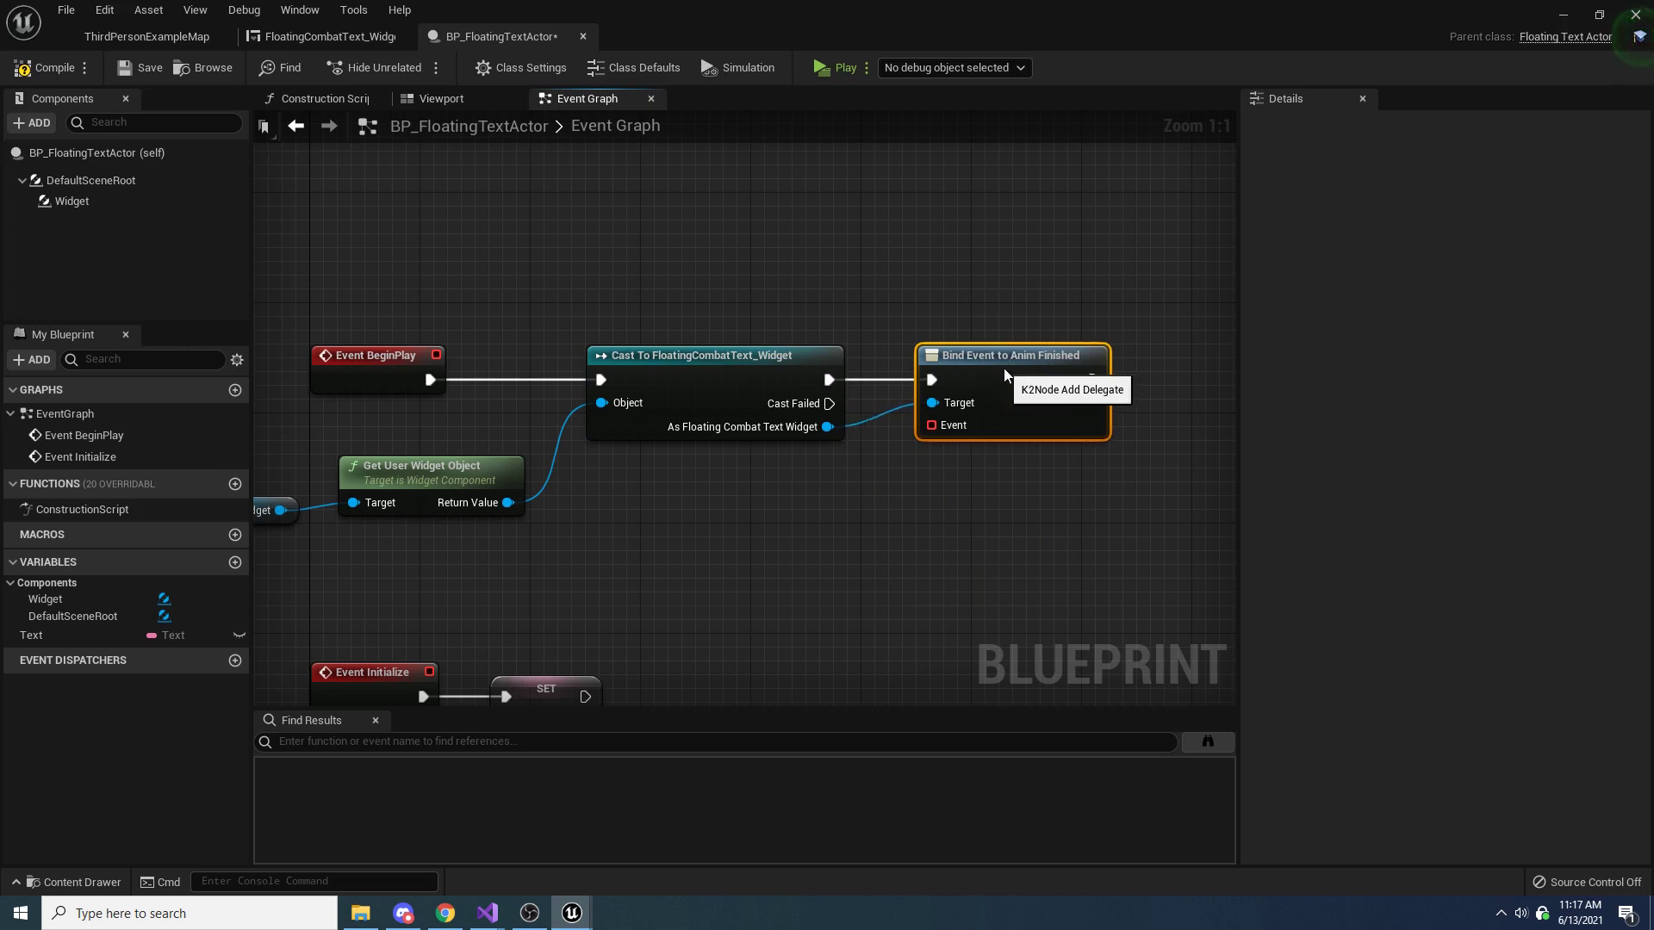
# Supply the bind node's Event input with a Create Event node and arrange it below the cast node
pyautogui.moveTo(948, 424); pyautogui.dragTo(751, 540)
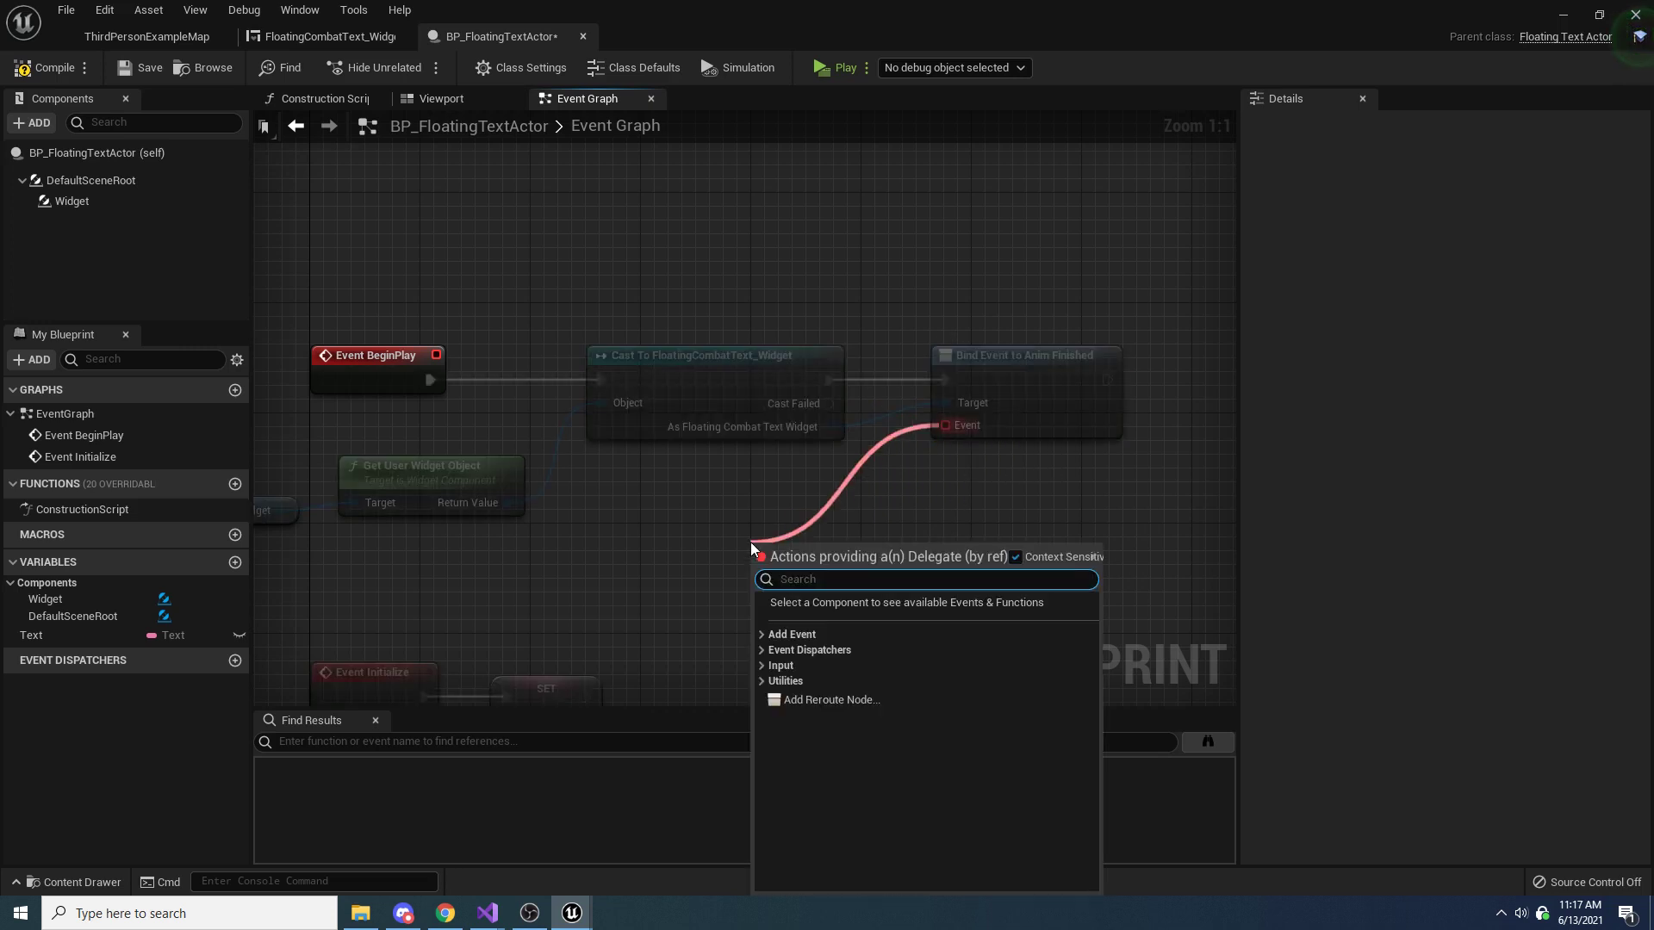
pyautogui.write('create')
pyautogui.press('Return')
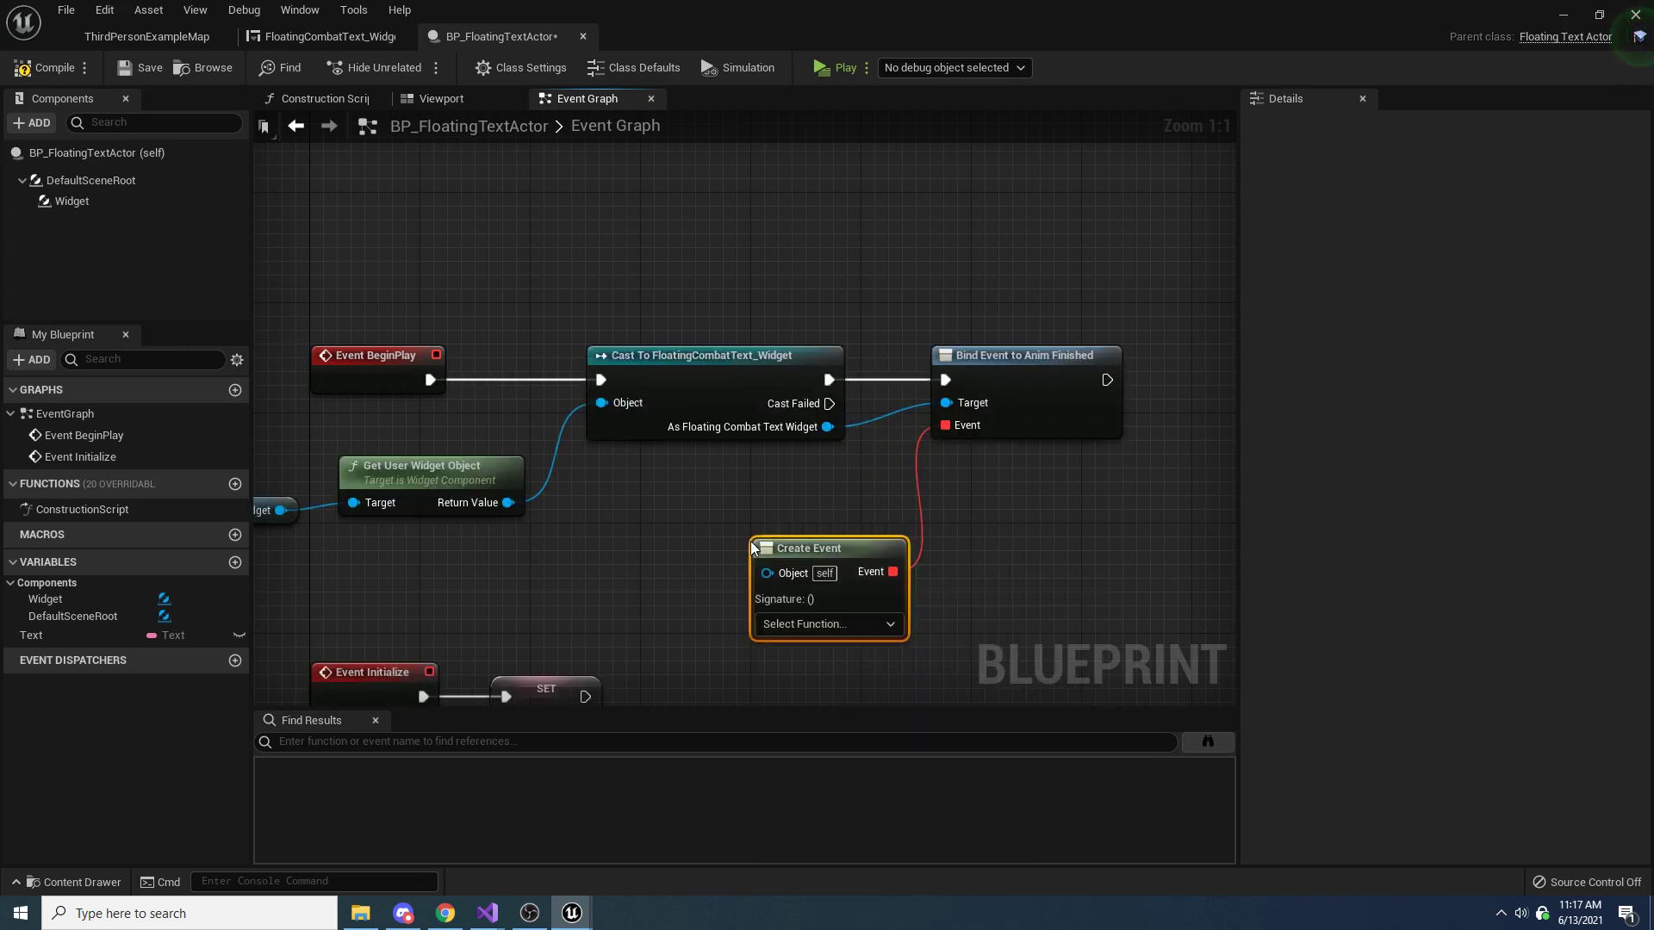
pyautogui.moveTo(803, 544); pyautogui.dragTo(762, 475)
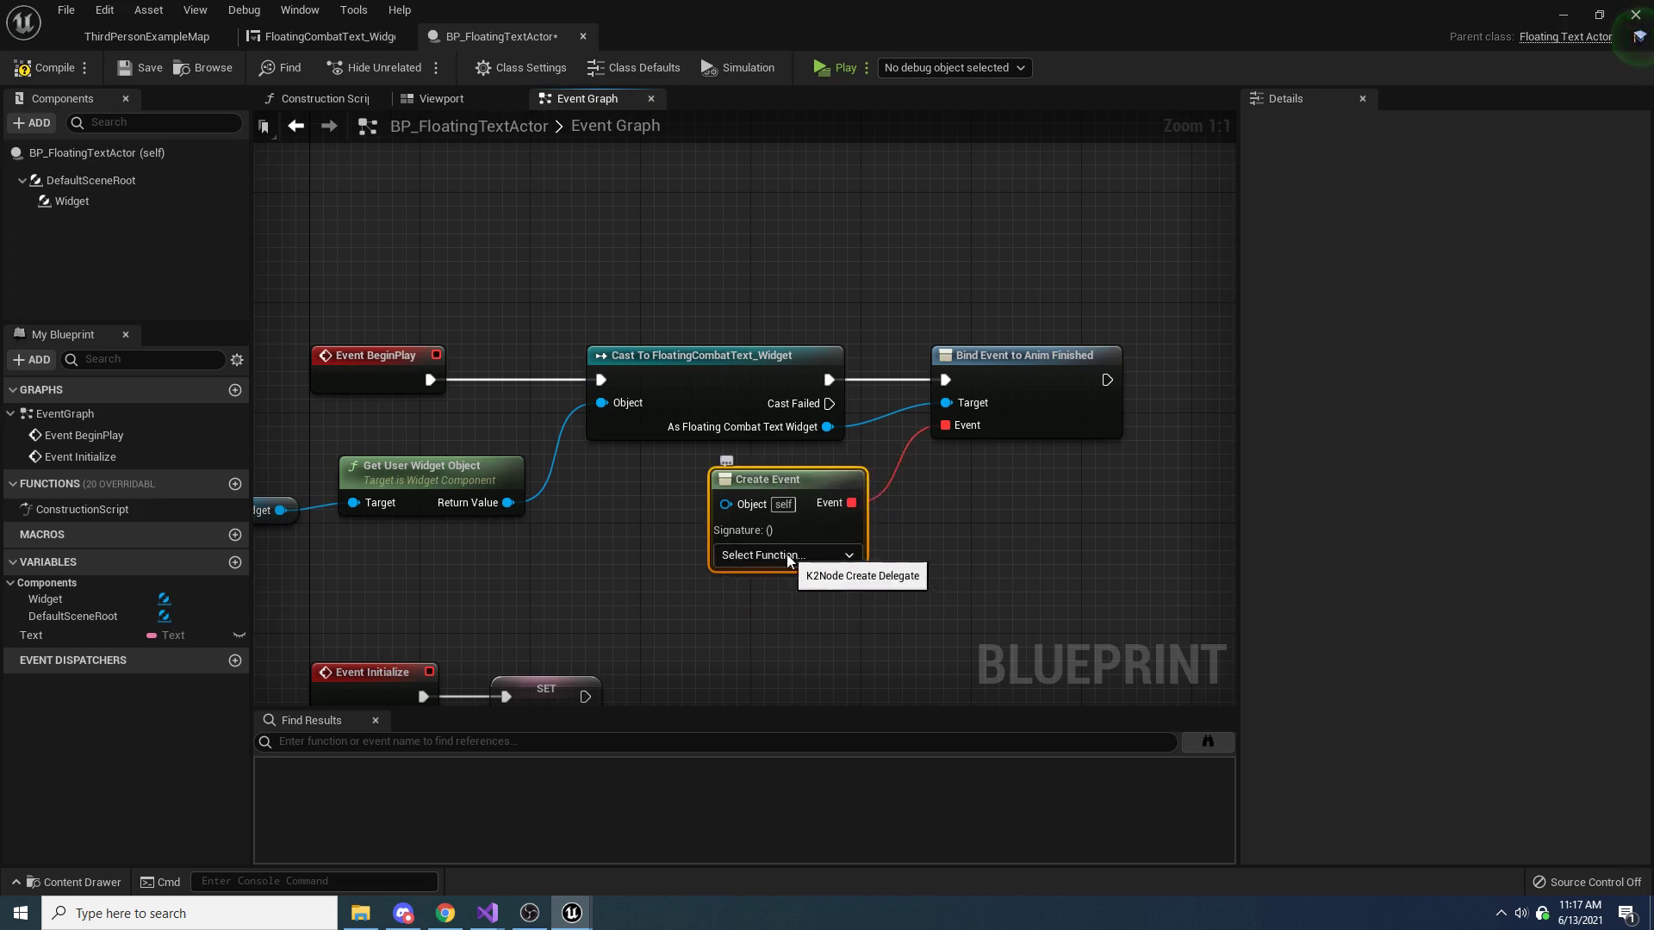
pyautogui.moveTo(1119, 502); pyautogui.dragTo(974, 481, button='right')
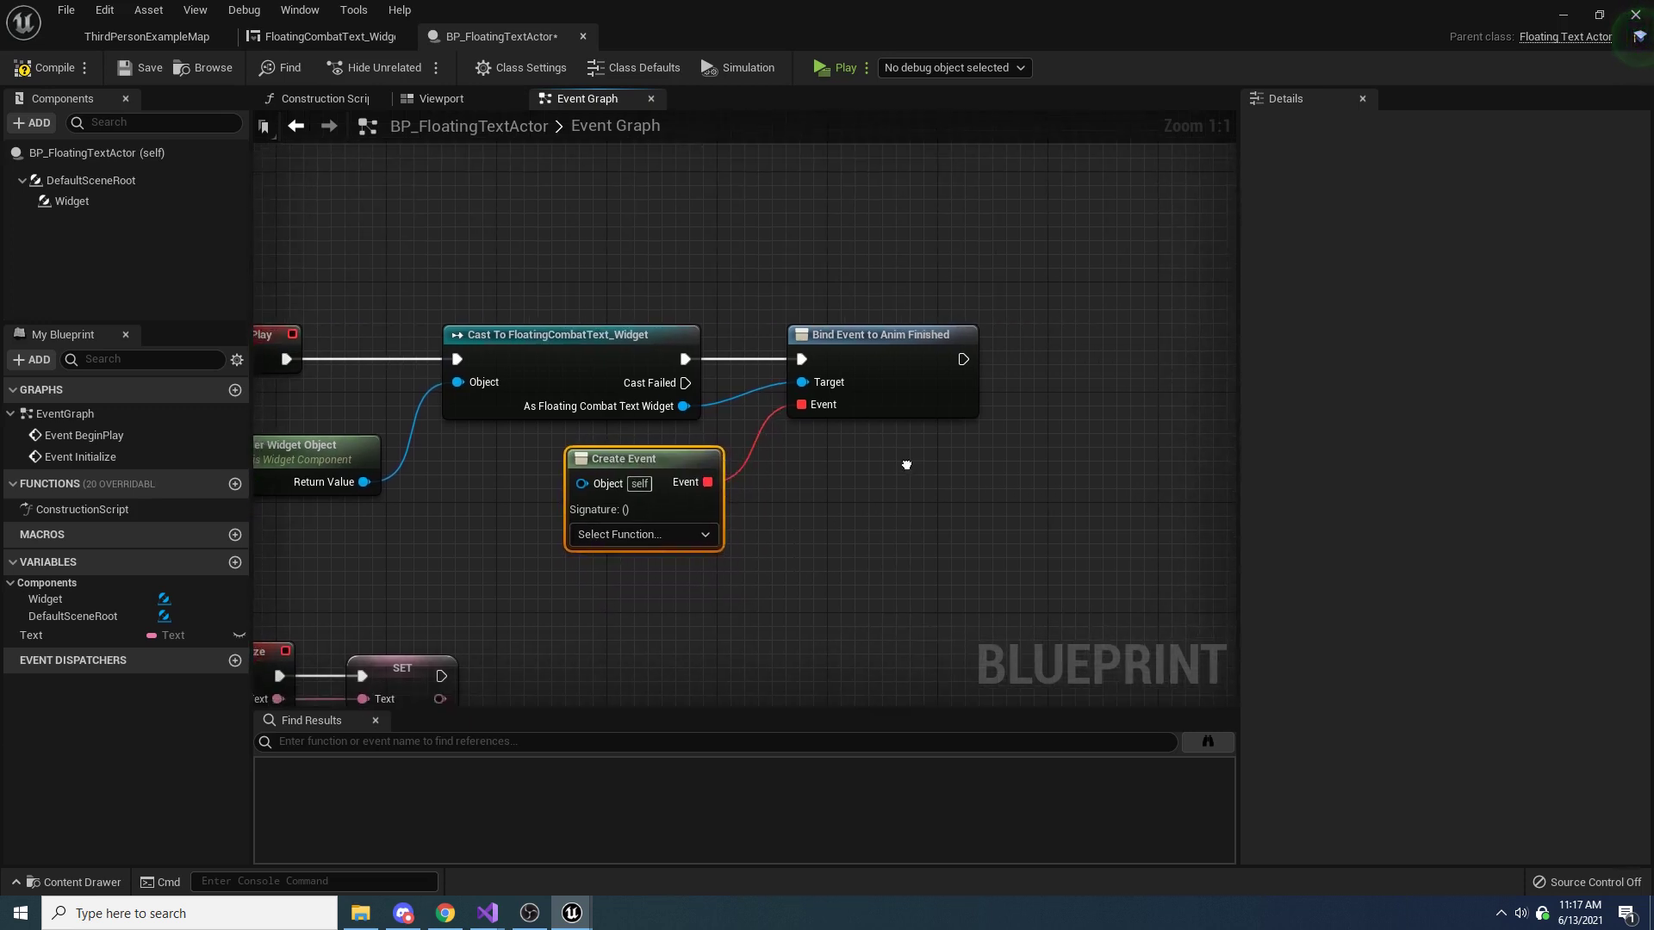
pyautogui.click(974, 339)
pyautogui.moveTo(651, 465); pyautogui.dragTo(638, 465)
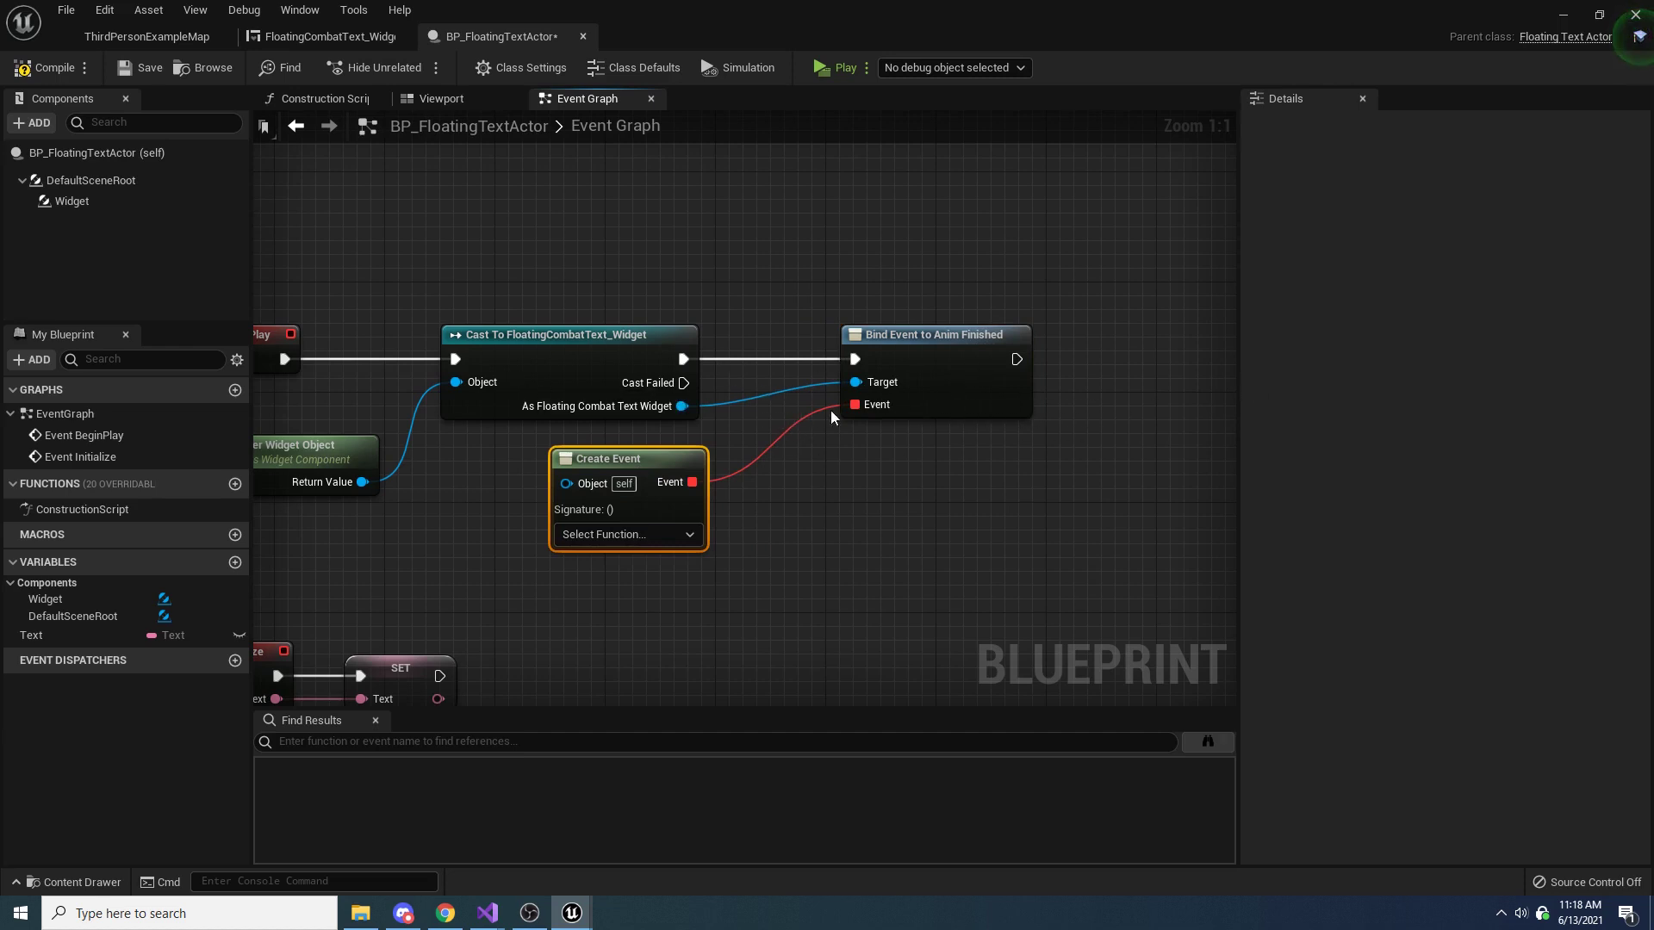
# Examine the Initialize custom event and its Text input in the Event Graph of FloatingCombatText_Widget
pyautogui.click(330, 36)
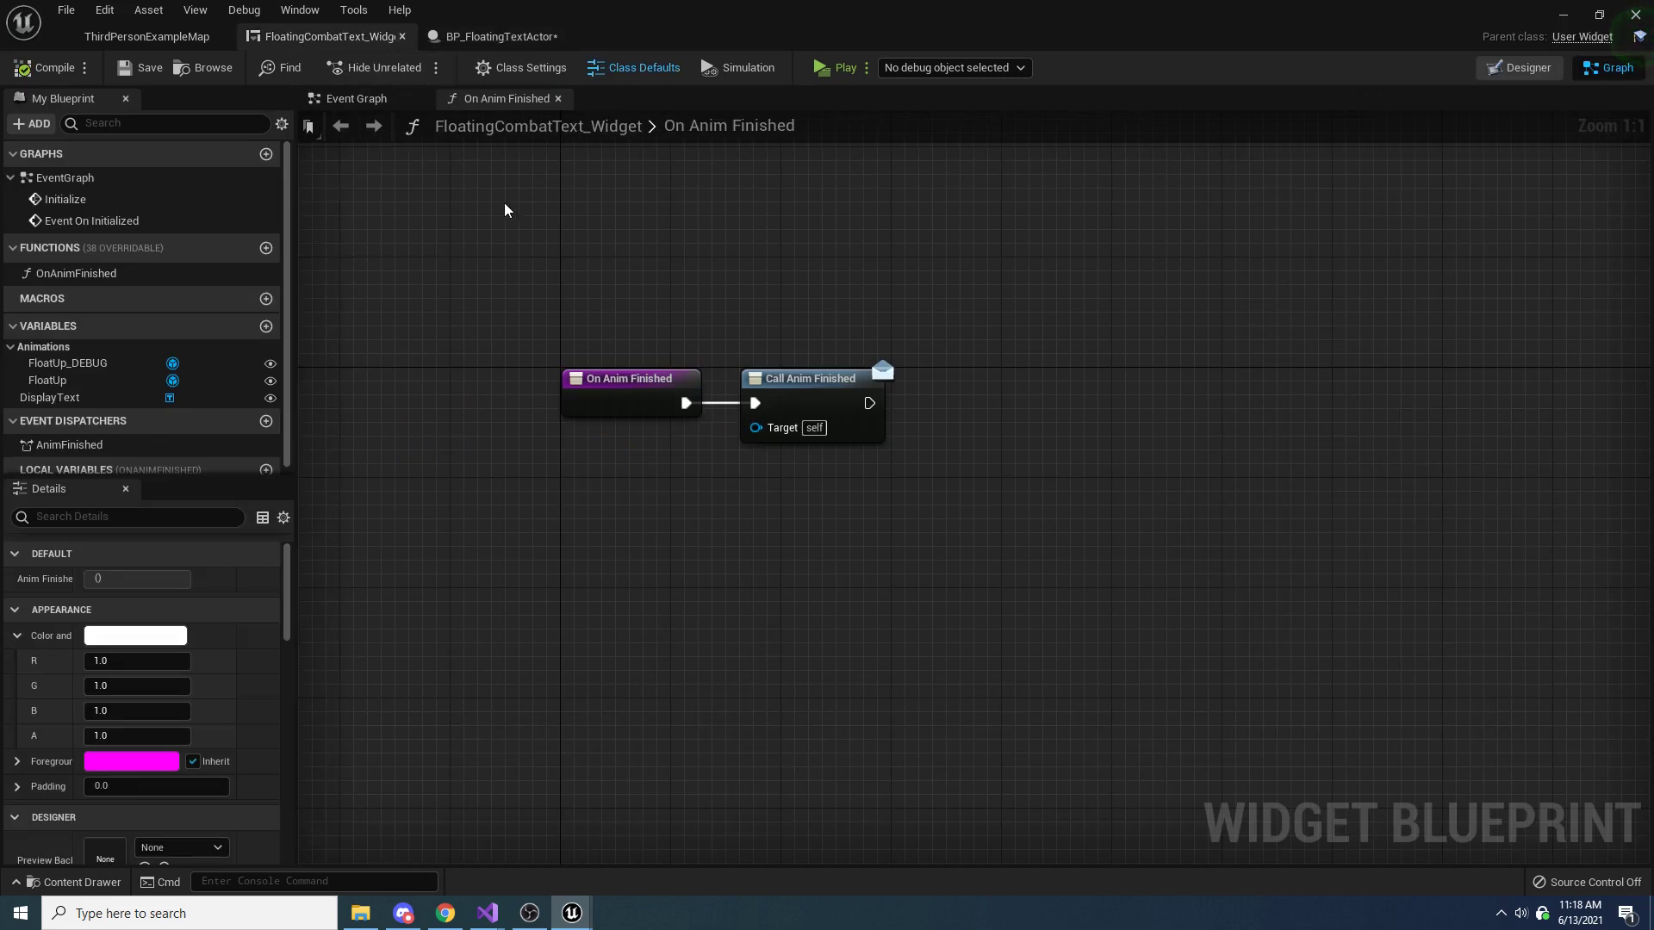
pyautogui.click(362, 105)
pyautogui.moveTo(686, 294); pyautogui.dragTo(915, 563)
pyautogui.moveTo(964, 305); pyautogui.dragTo(939, 680, button='right')
pyautogui.moveTo(638, 330); pyautogui.dragTo(1169, 617)
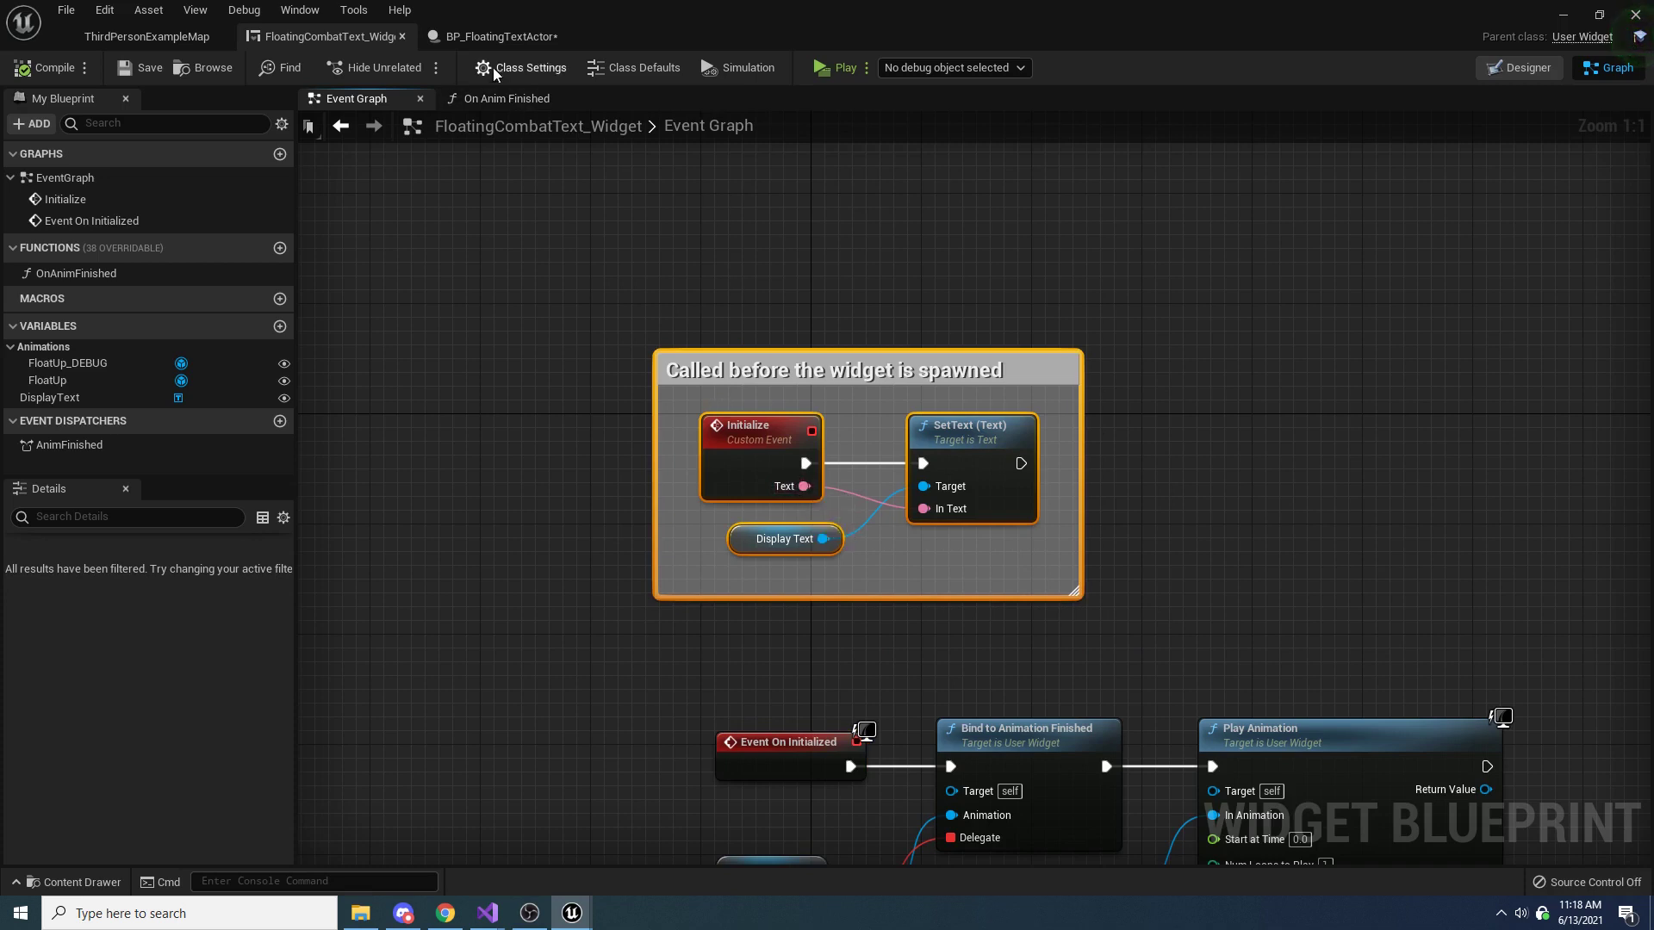
# In BP_FloatingTextActor, call the widget's Initialize after Bind Event to Anim Finished, routing the widget reference to it through two reroute nodes
pyautogui.click(501, 39)
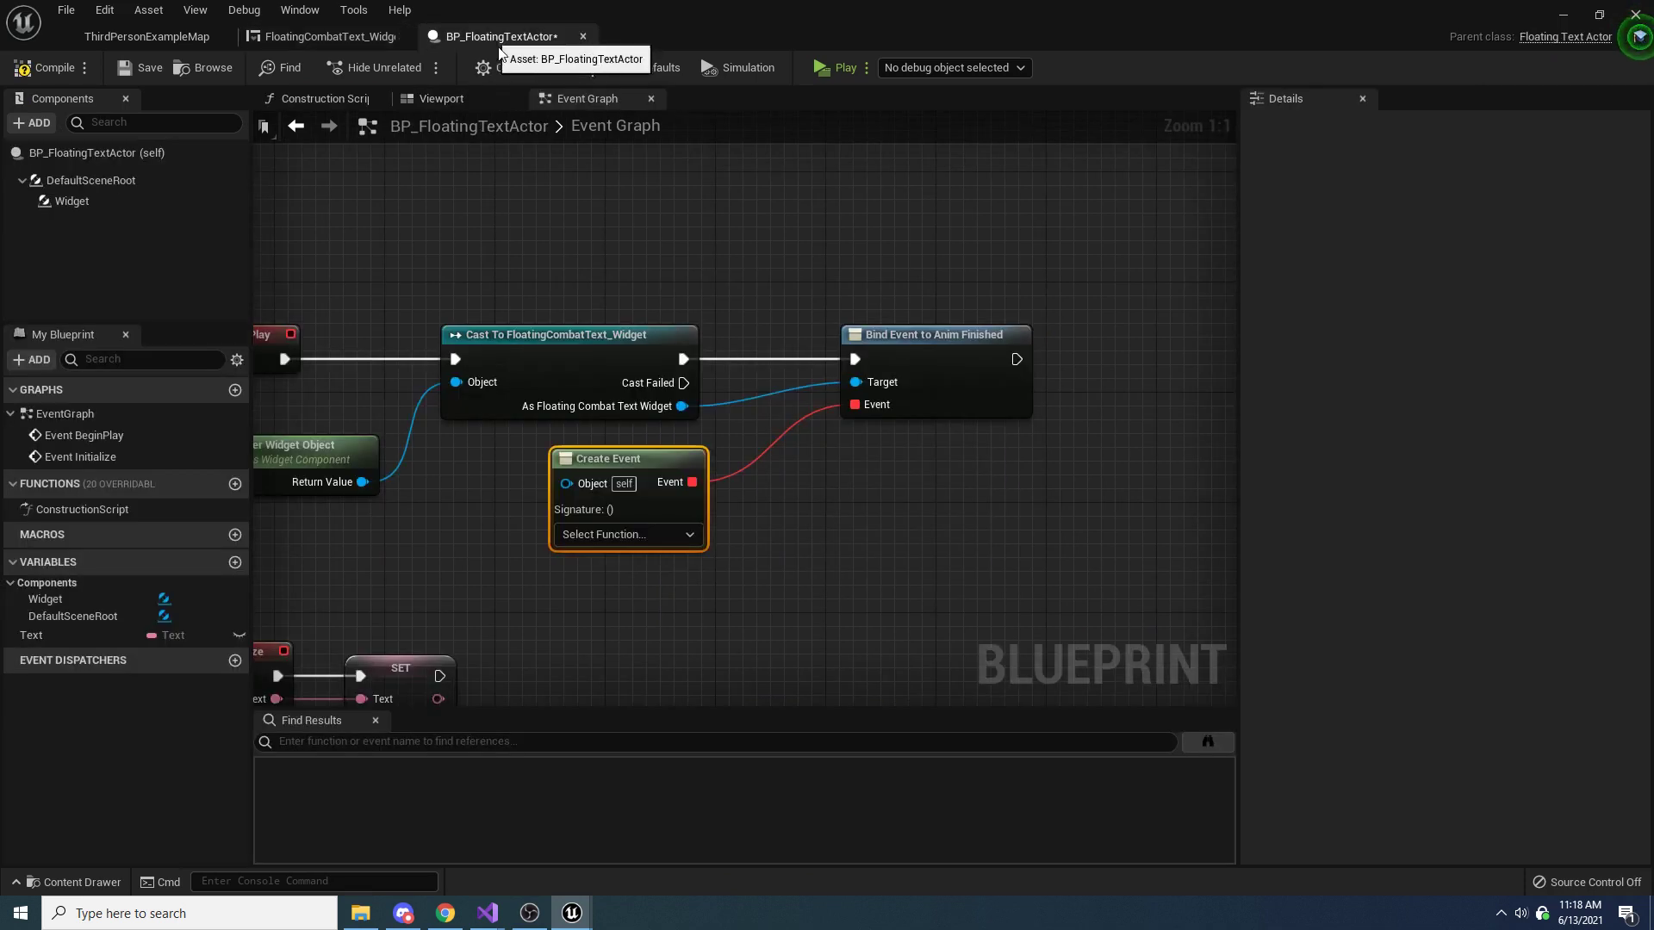
pyautogui.doubleClick(758, 401)
pyautogui.moveTo(758, 402); pyautogui.dragTo(1136, 503)
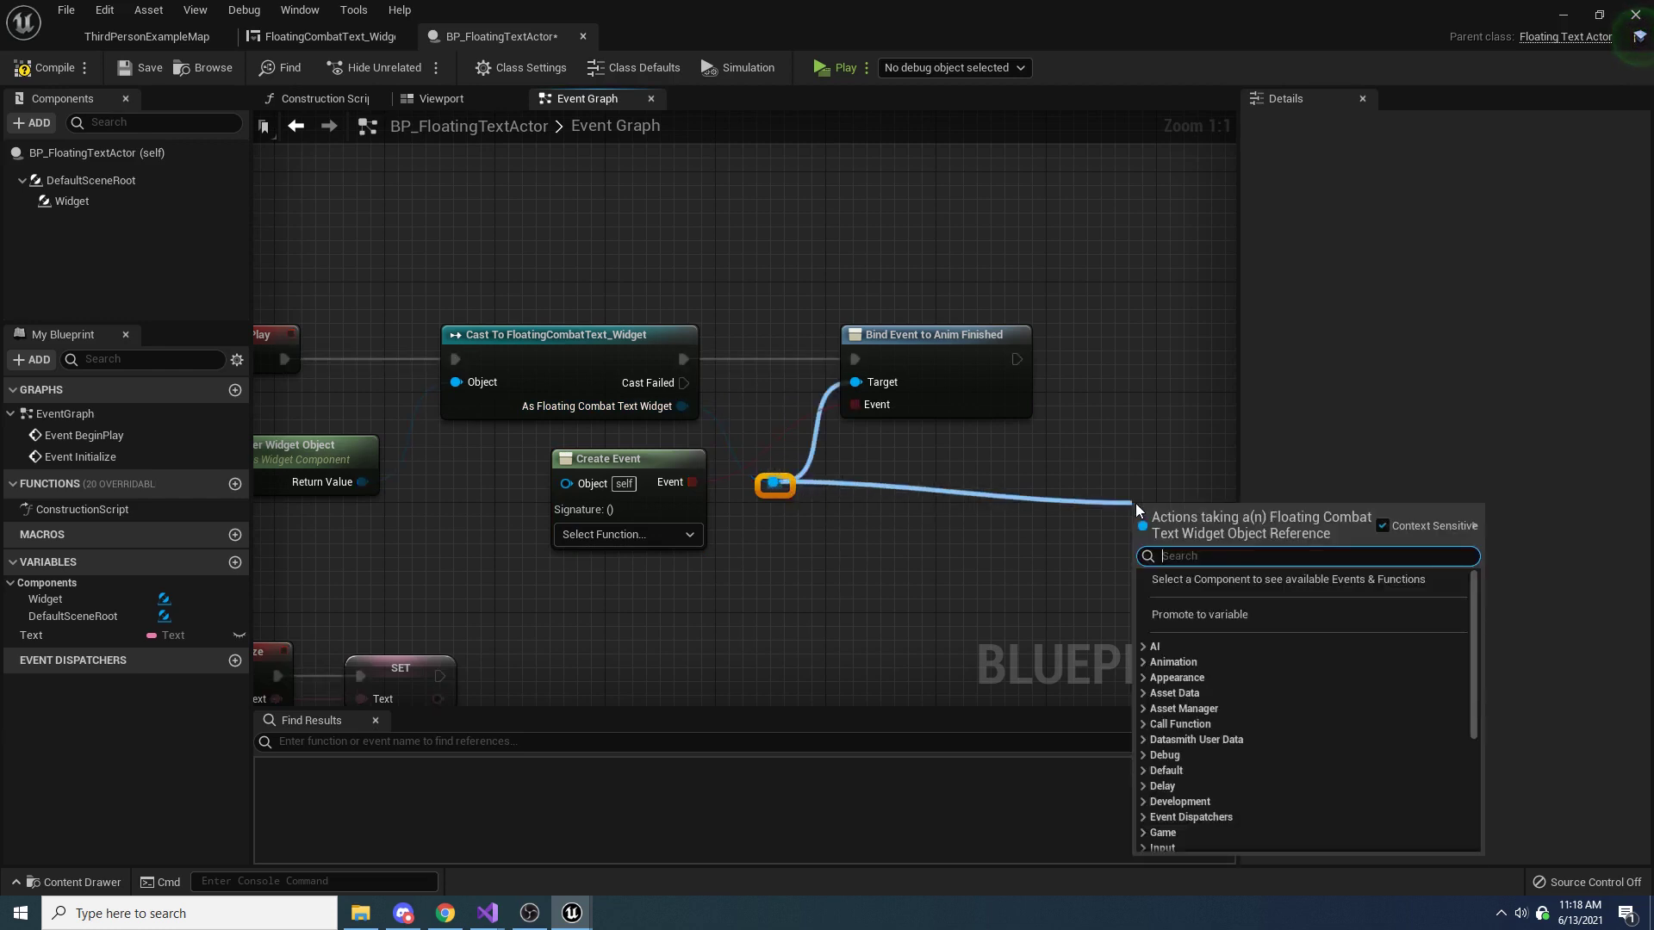
pyautogui.write('initial')
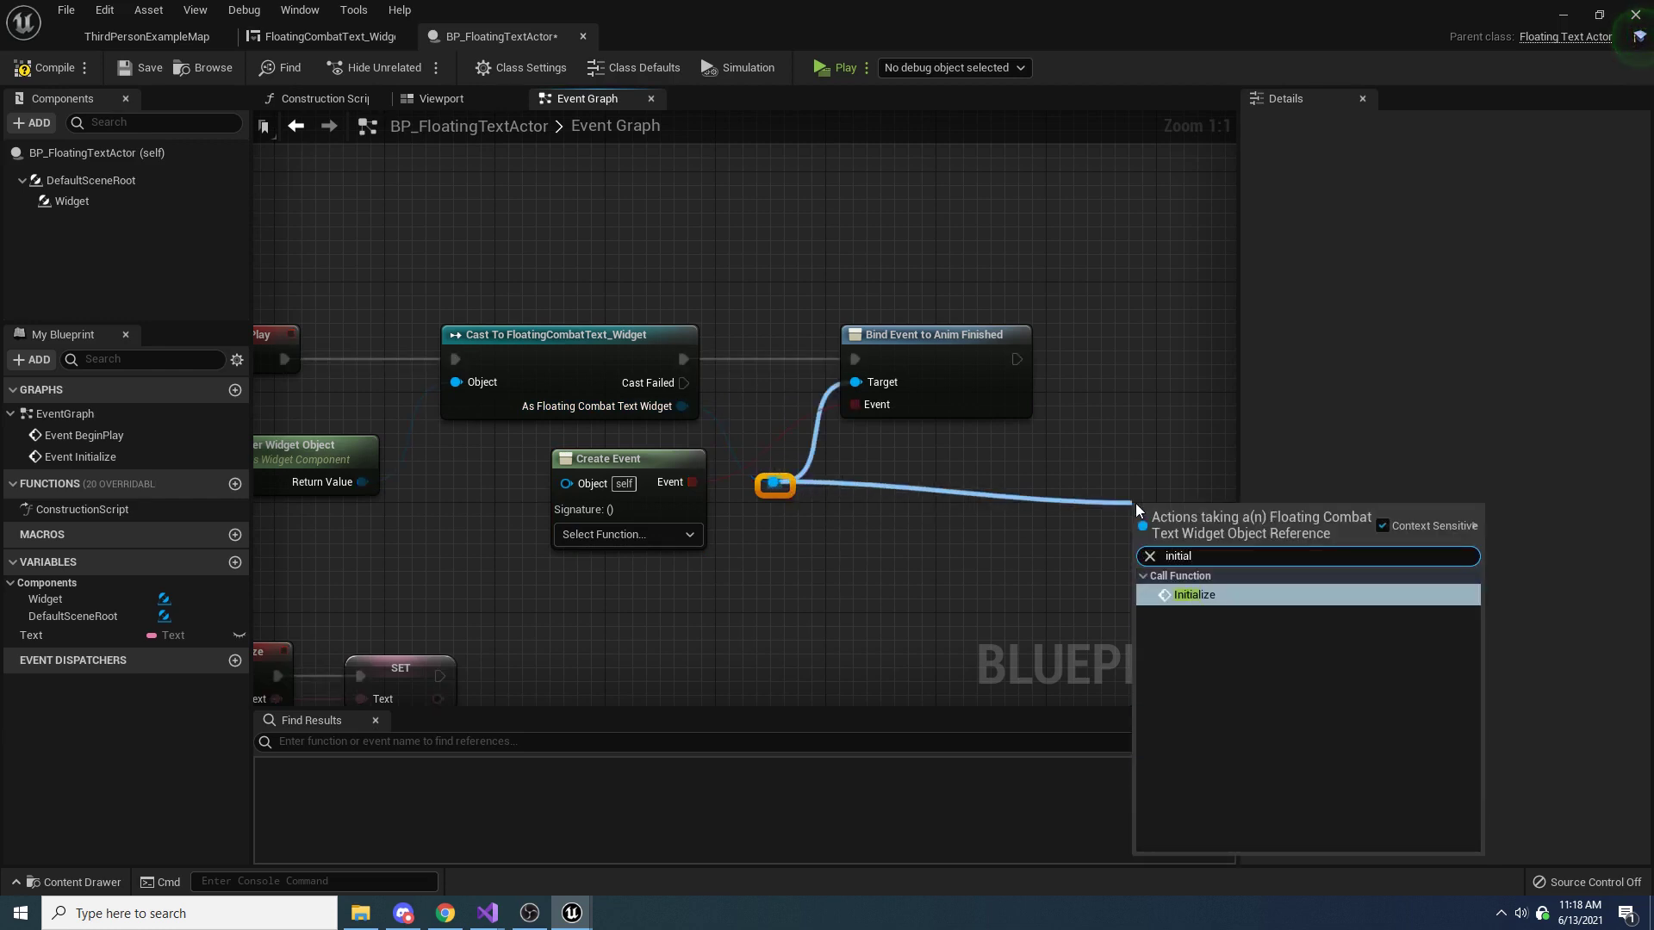
pyautogui.click(1217, 595)
pyautogui.moveTo(1016, 545); pyautogui.dragTo(988, 462)
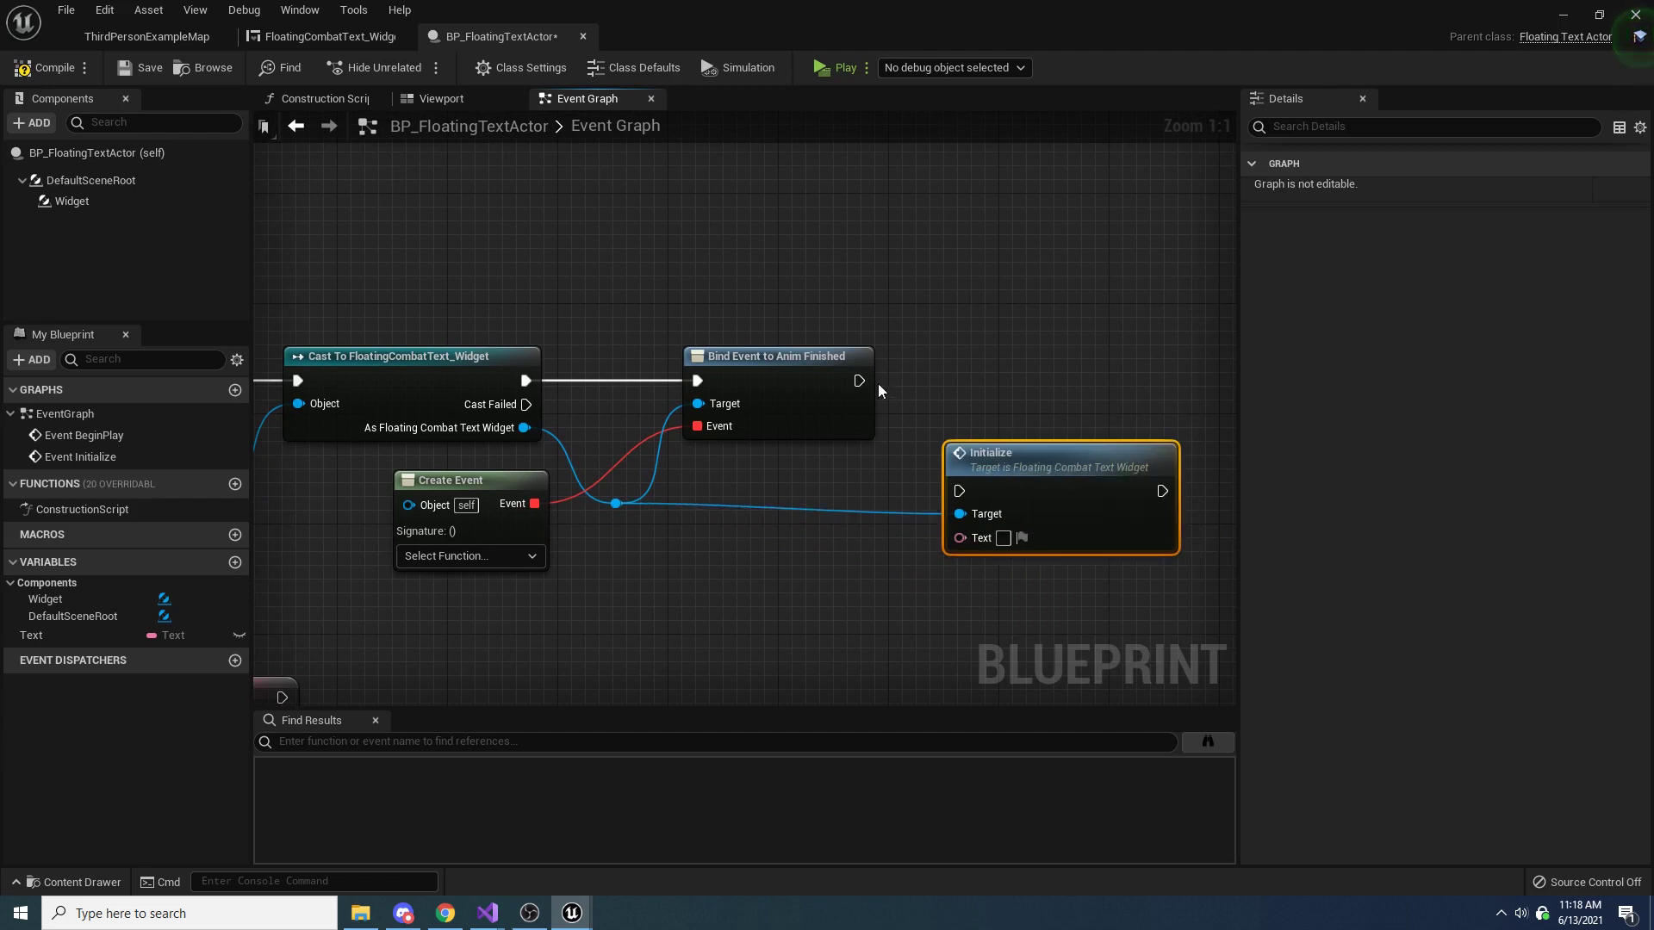
pyautogui.moveTo(859, 380); pyautogui.dragTo(1021, 385)
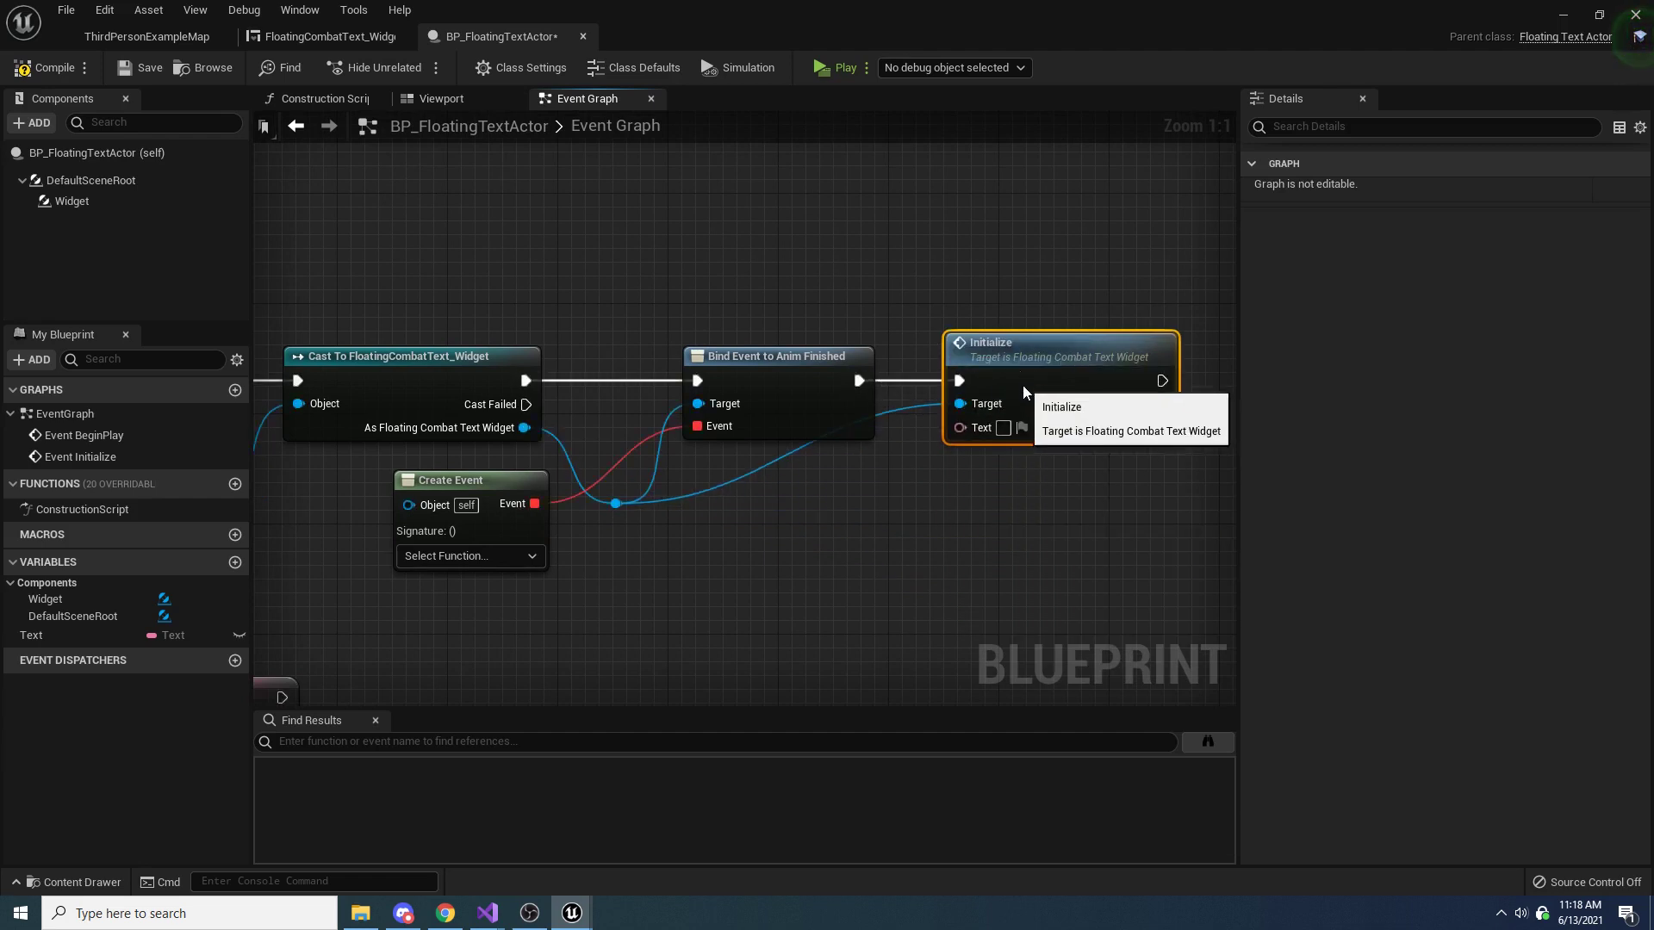
pyautogui.doubleClick(911, 410)
pyautogui.moveTo(912, 414); pyautogui.dragTo(888, 519)
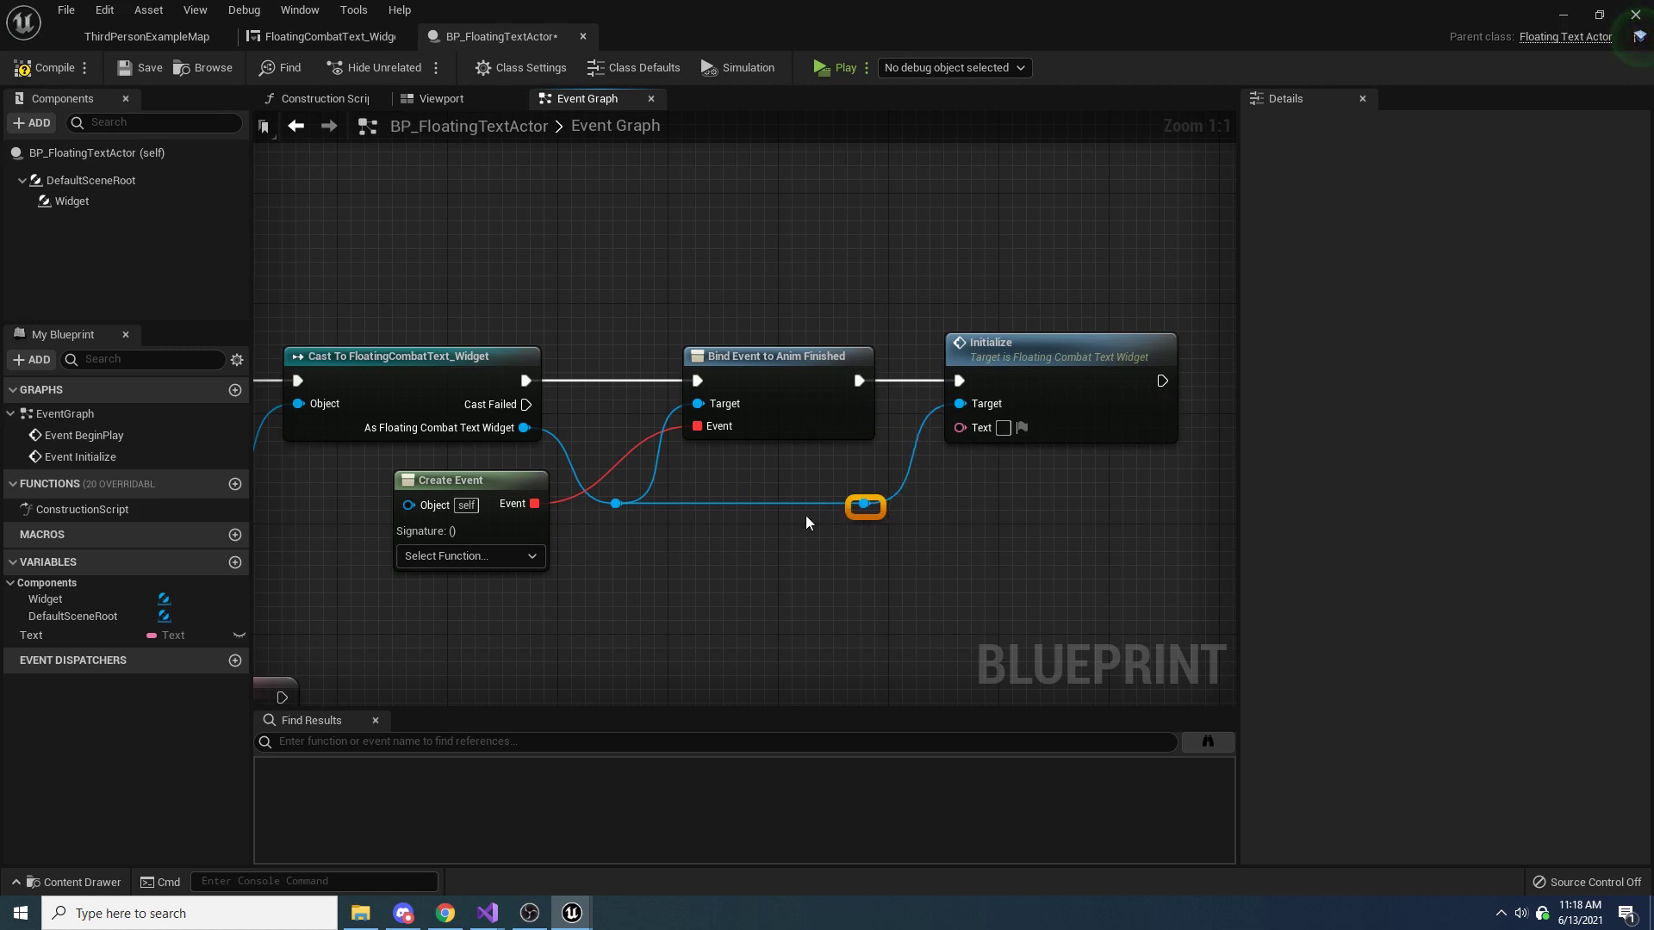
# Connect the Text variable to the Text input of the Initialize call and place its getter below the reroute wire
pyautogui.moveTo(804, 515); pyautogui.dragTo(1178, 354, button='right')
pyautogui.moveTo(646, 429); pyautogui.dragTo(592, 628)
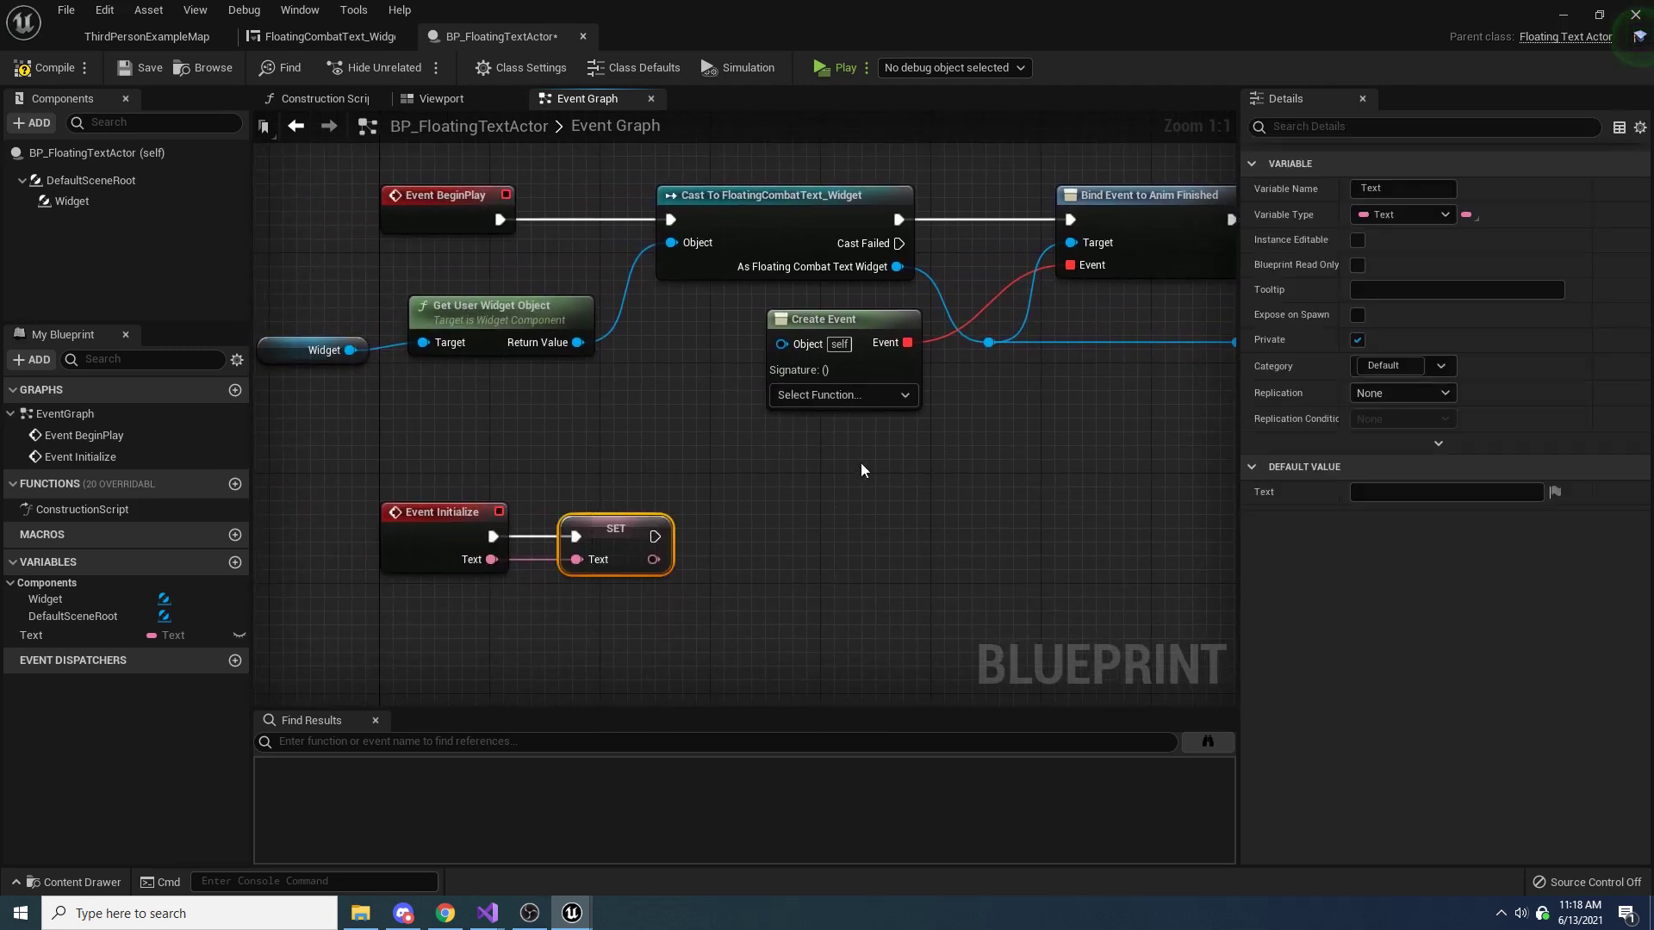
pyautogui.moveTo(861, 462); pyautogui.dragTo(334, 581, button='right')
pyautogui.moveTo(164, 635); pyautogui.dragTo(469, 569)
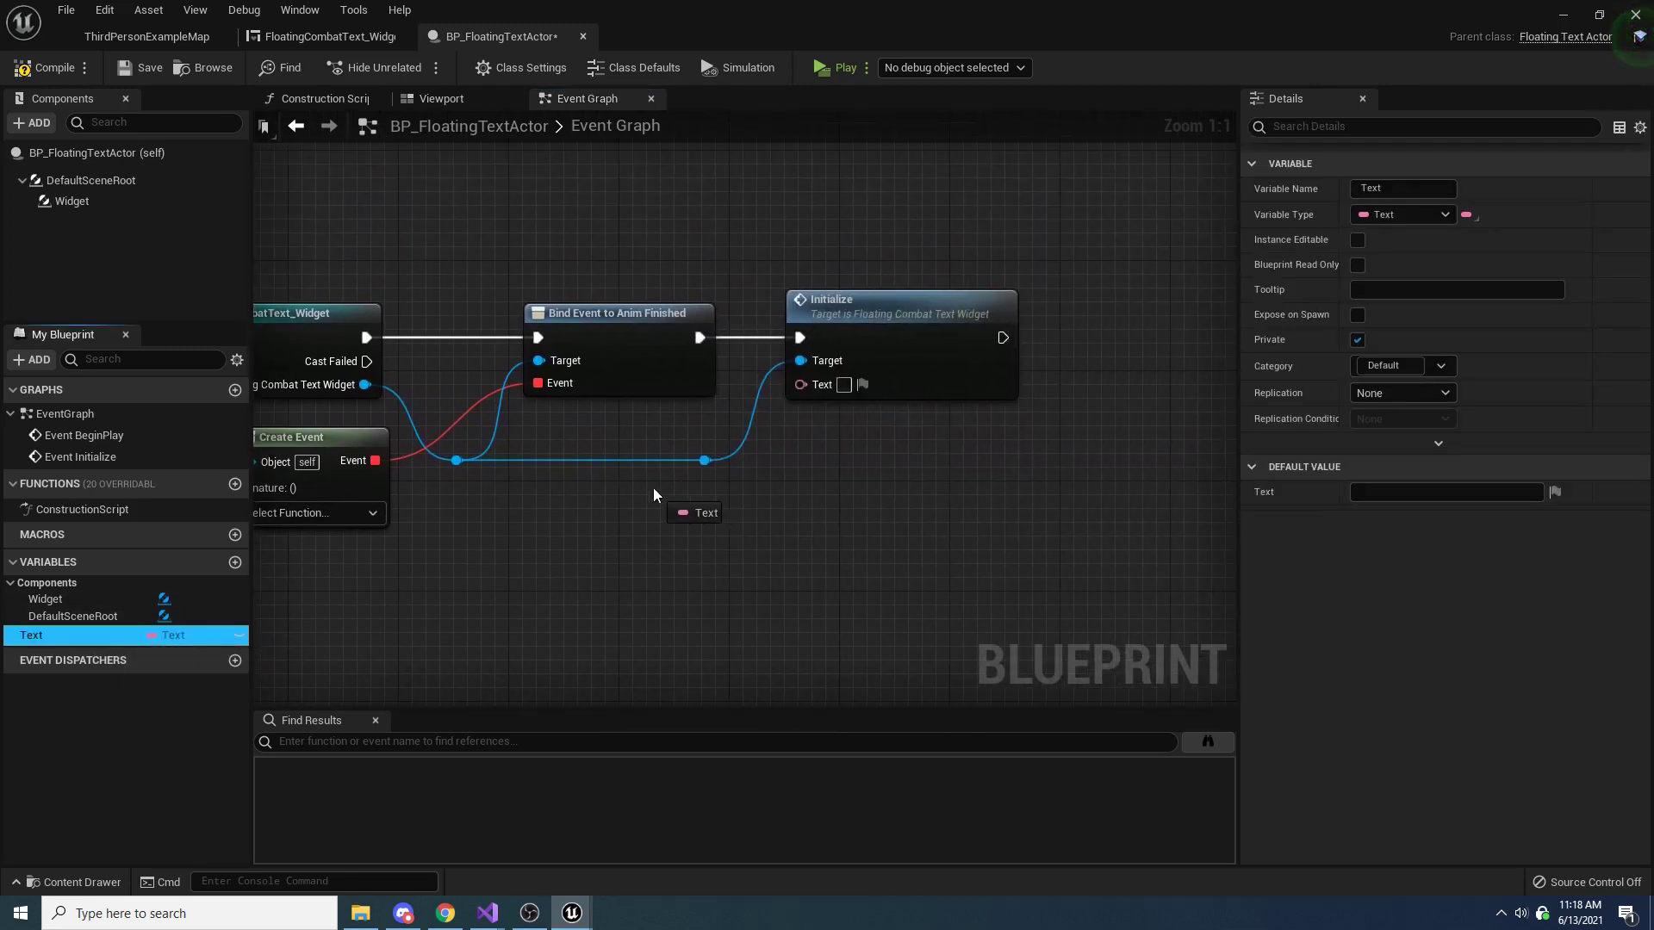
pyautogui.moveTo(653, 487); pyautogui.dragTo(802, 384)
pyautogui.click(702, 515)
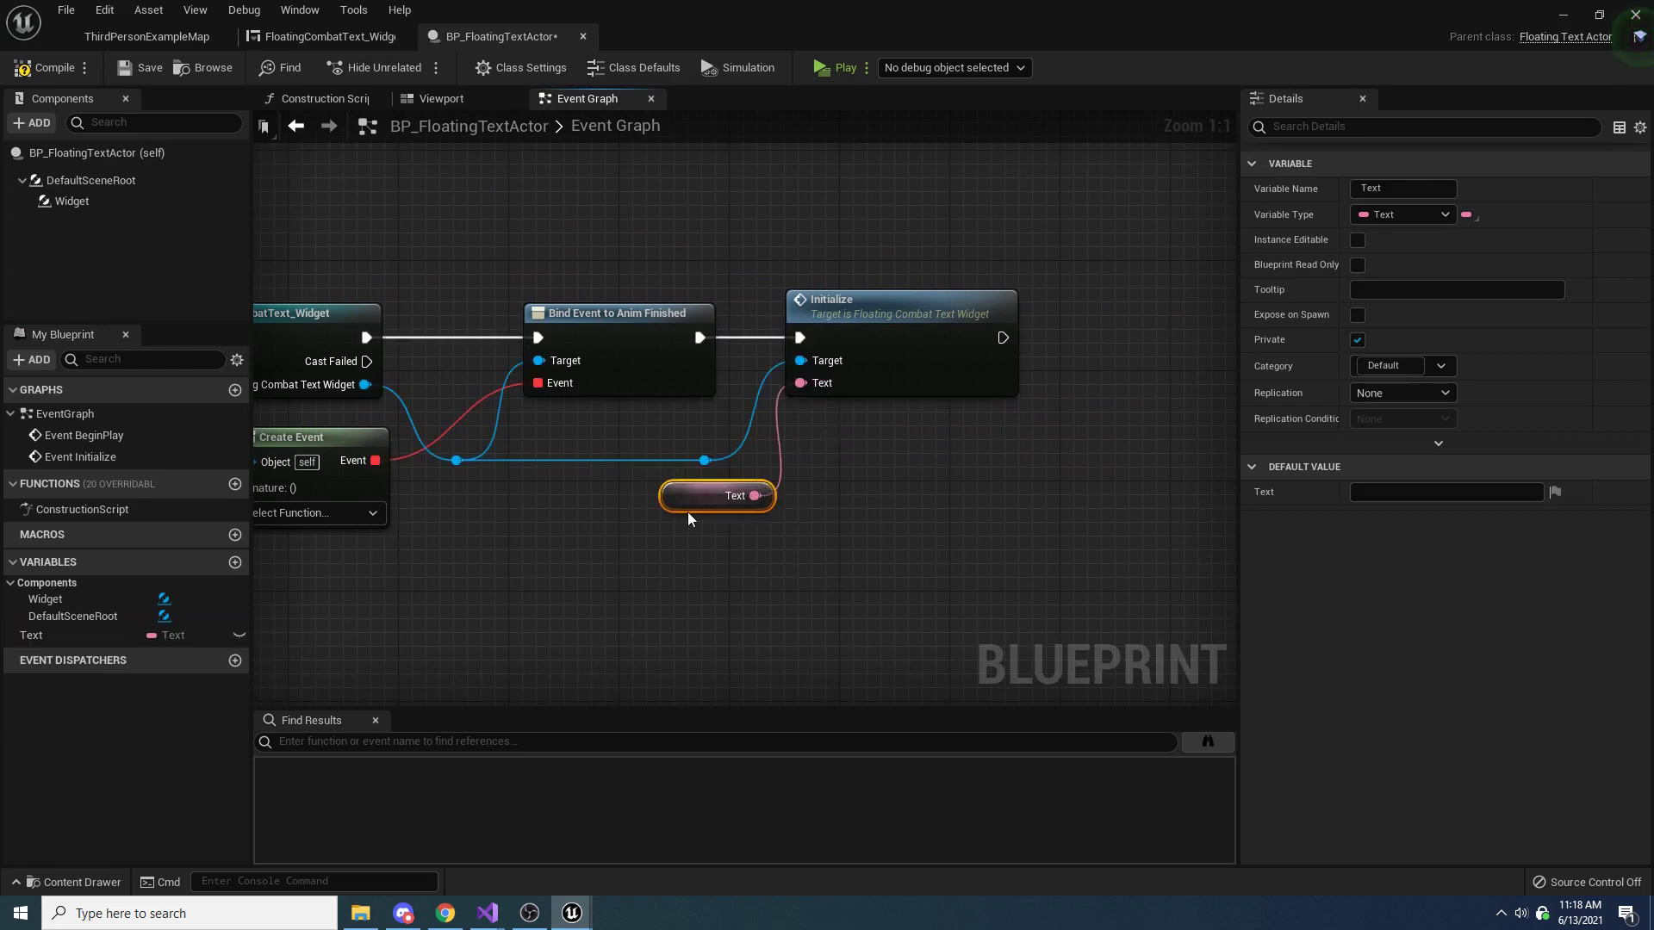
pyautogui.moveTo(699, 493); pyautogui.dragTo(673, 496)
pyautogui.click(673, 521)
# Create a matching function for the Create Event node
pyautogui.moveTo(597, 533); pyautogui.dragTo(1142, 489, button='right')
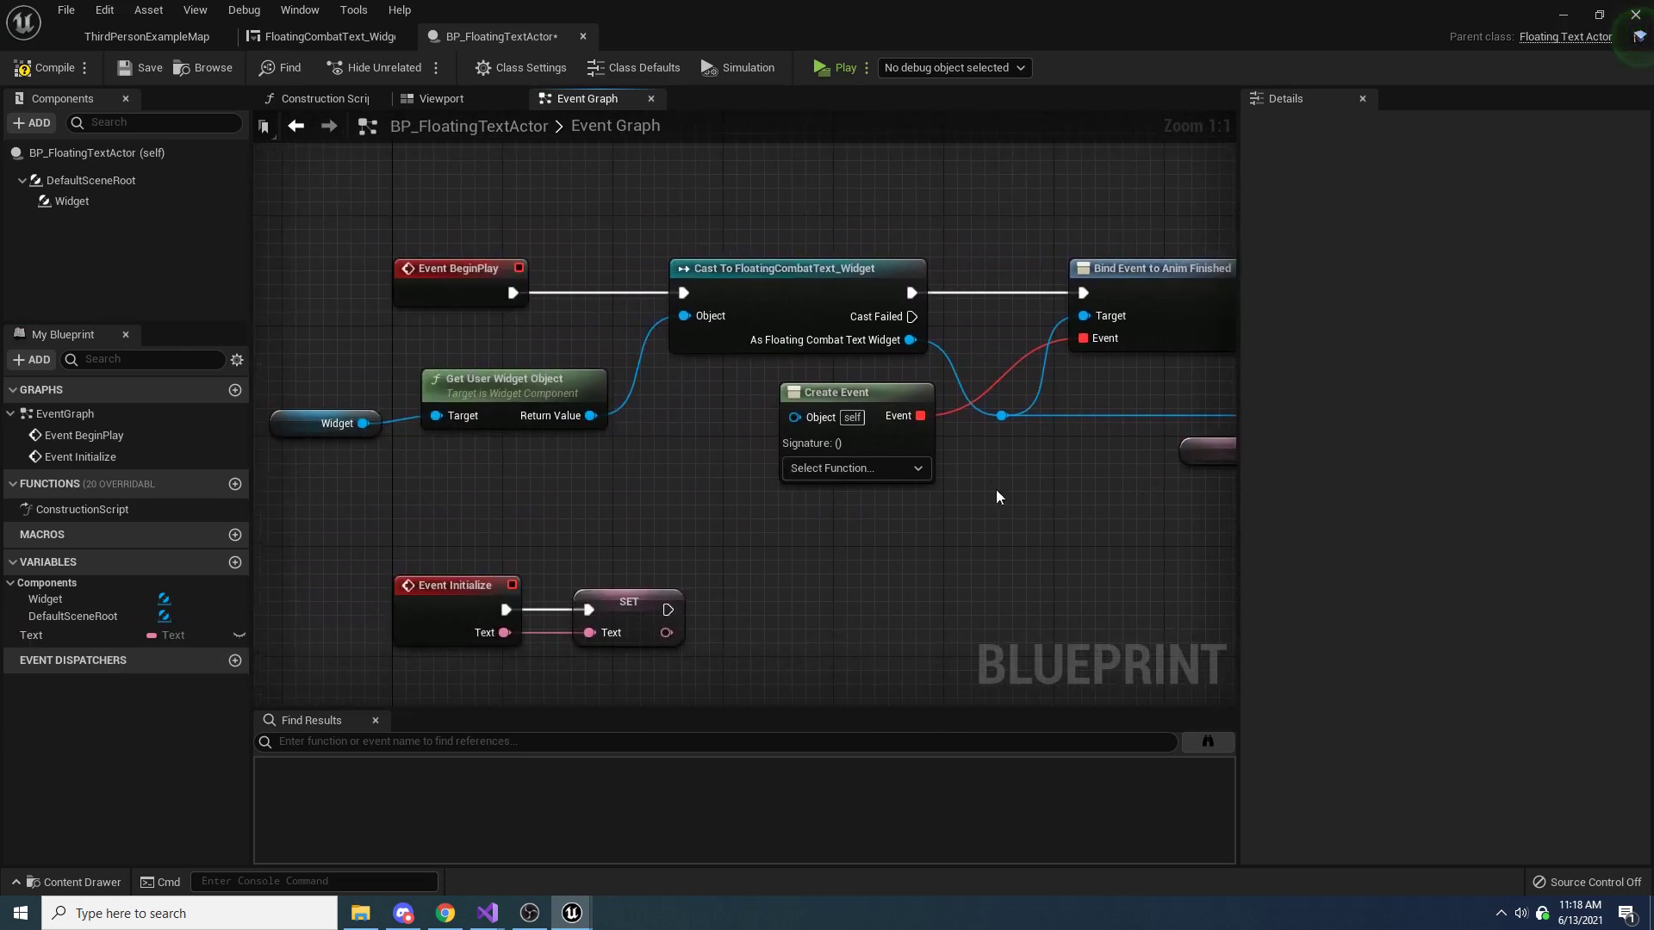
pyautogui.click(827, 441)
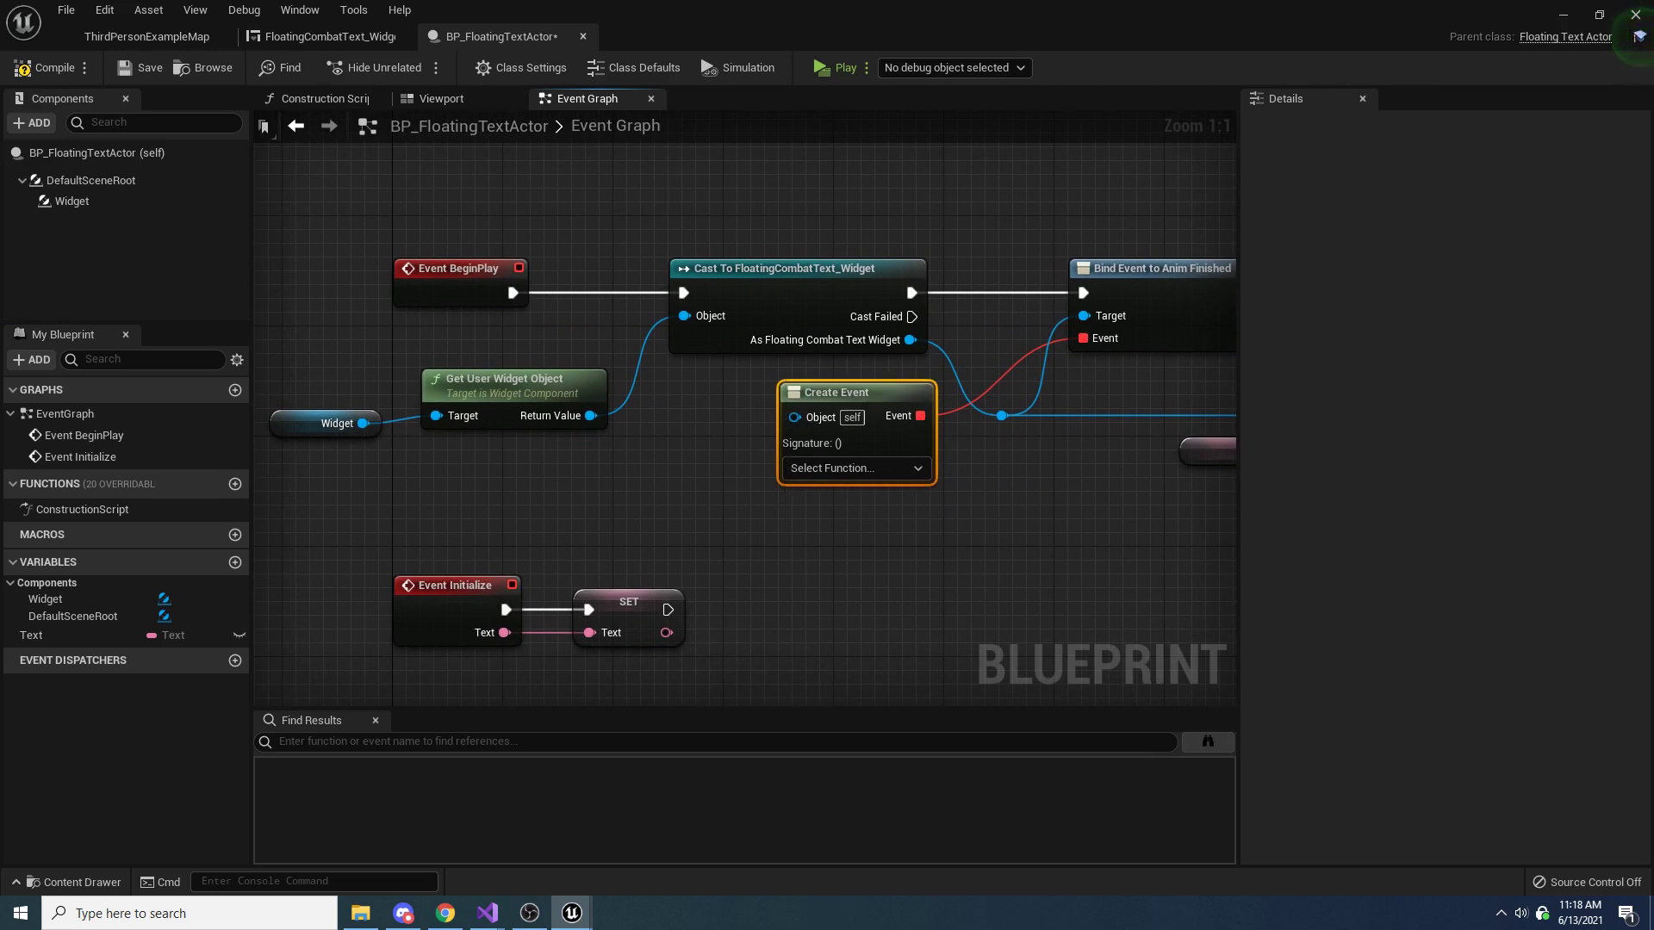
pyautogui.click(870, 471)
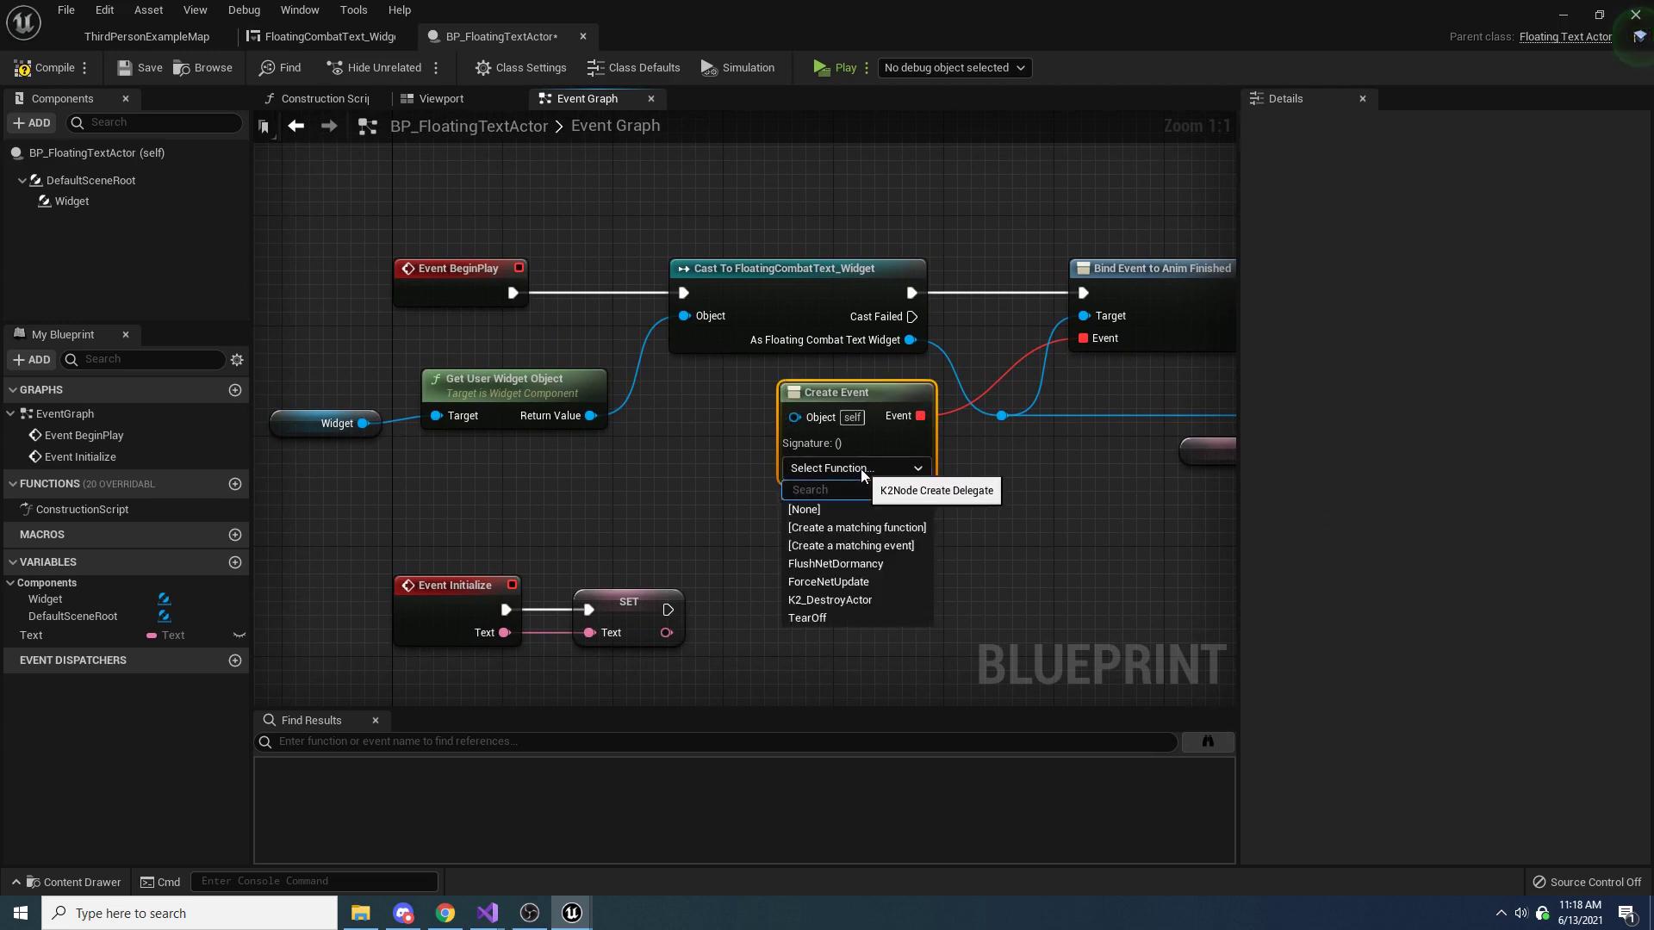
pyautogui.click(857, 527)
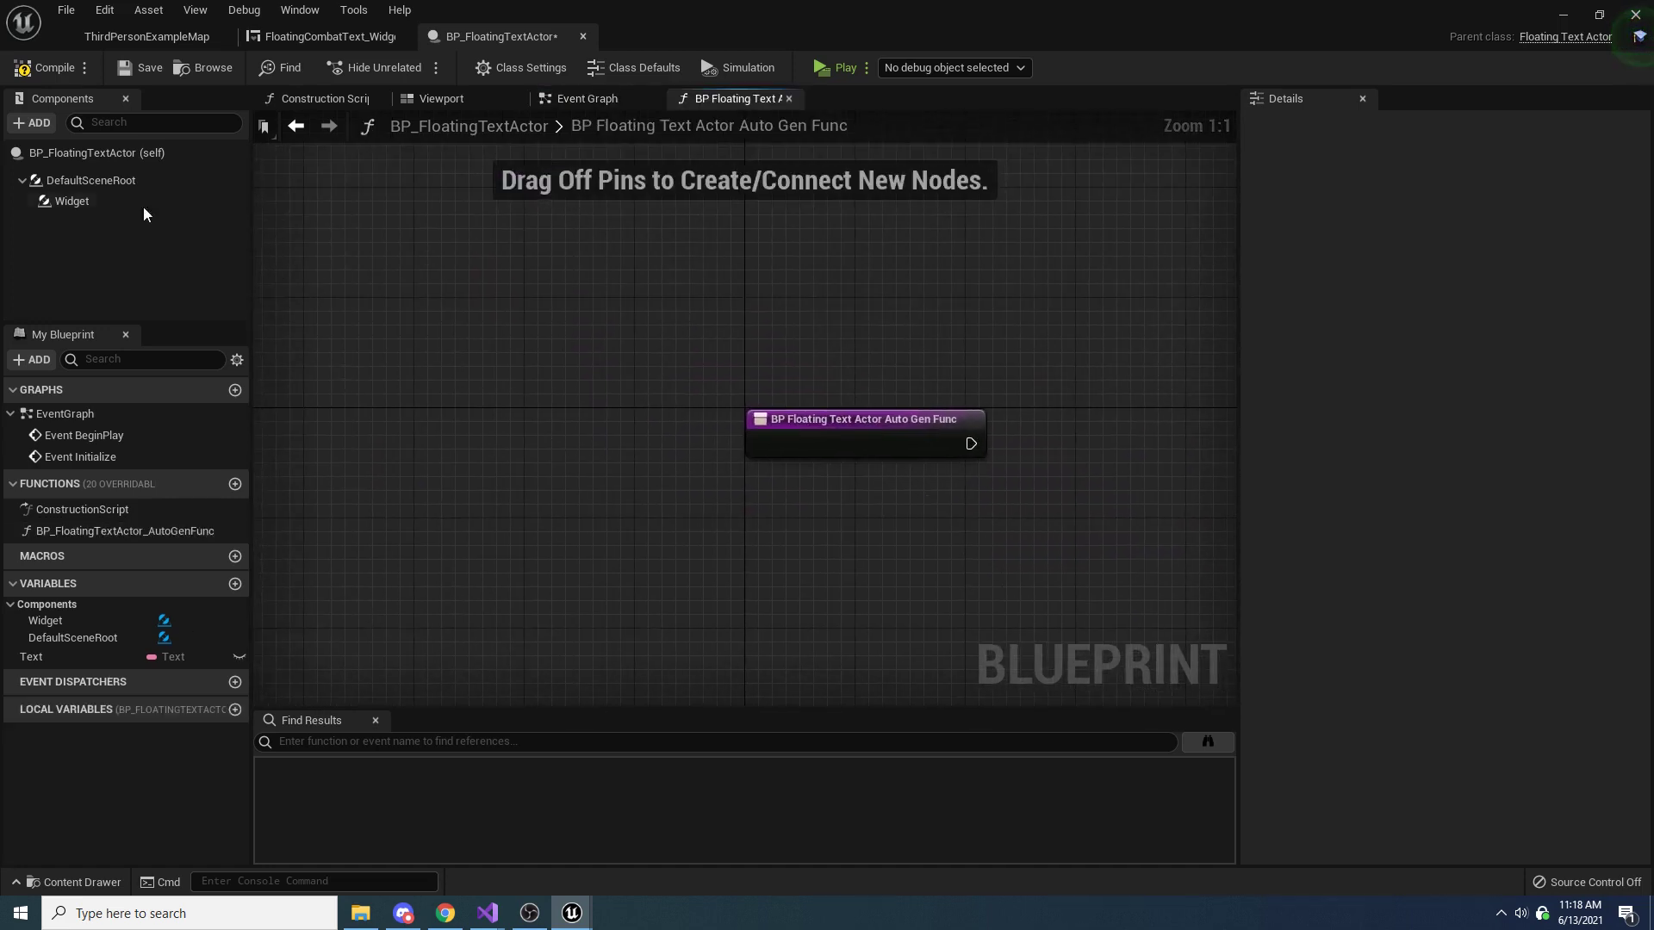
# Rename the generated function in BP_FloatingTextActor to HandleAnimFinished and set its access specifier to Private
pyautogui.click(121, 530)
pyautogui.press('F2')
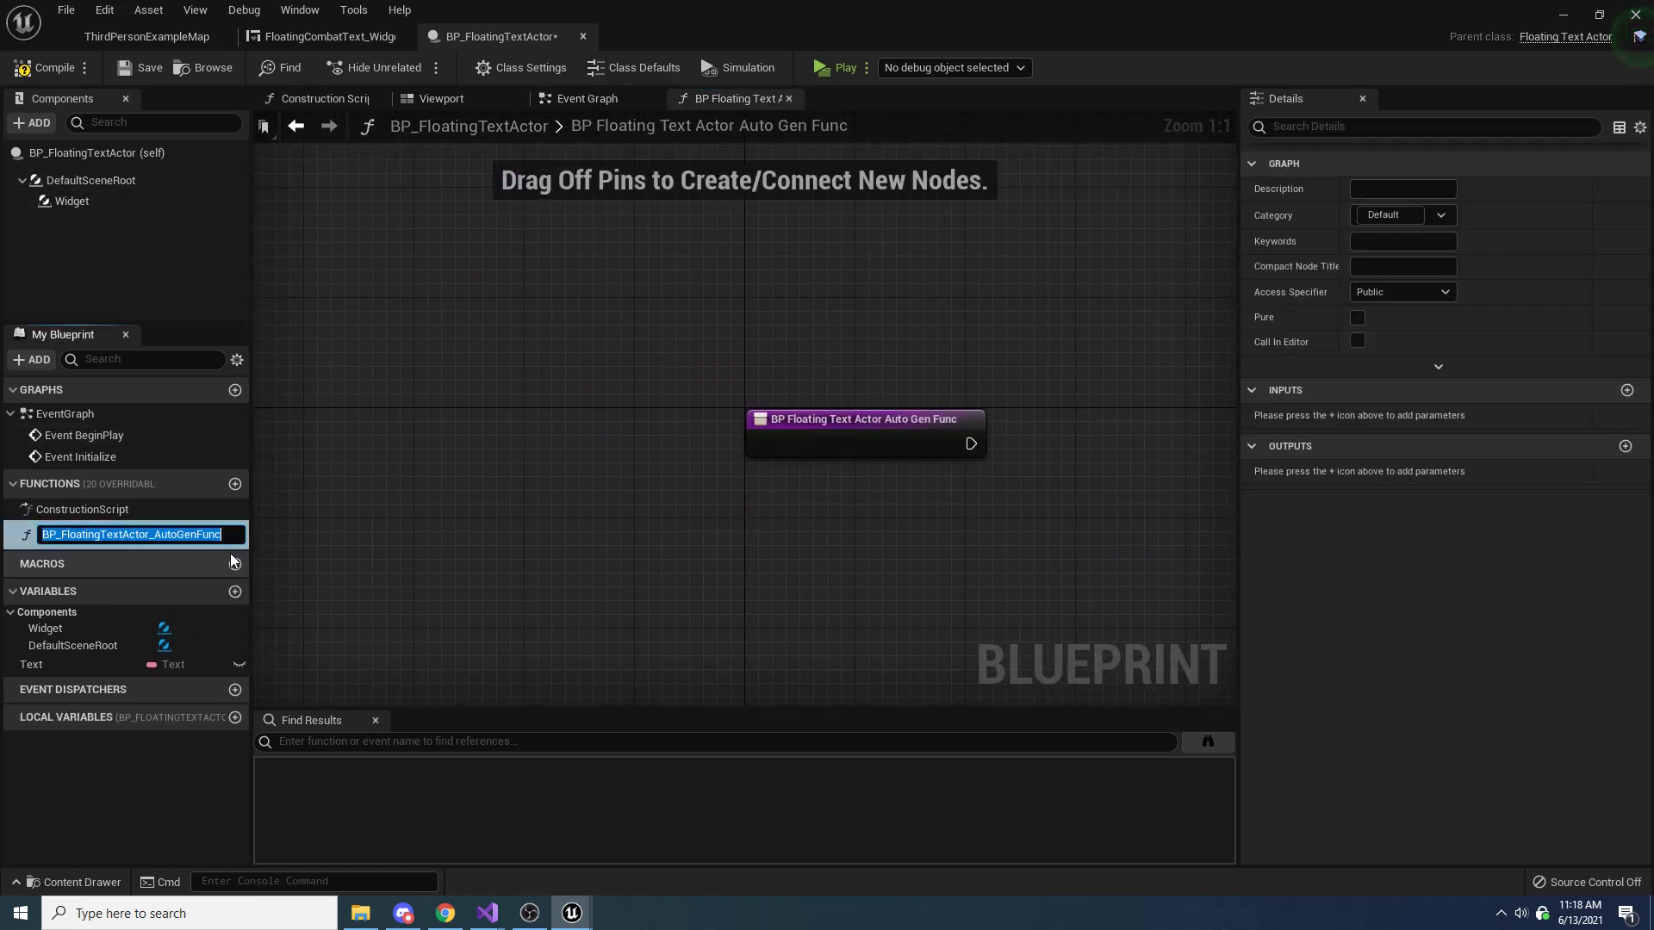
pyautogui.write('Handl')
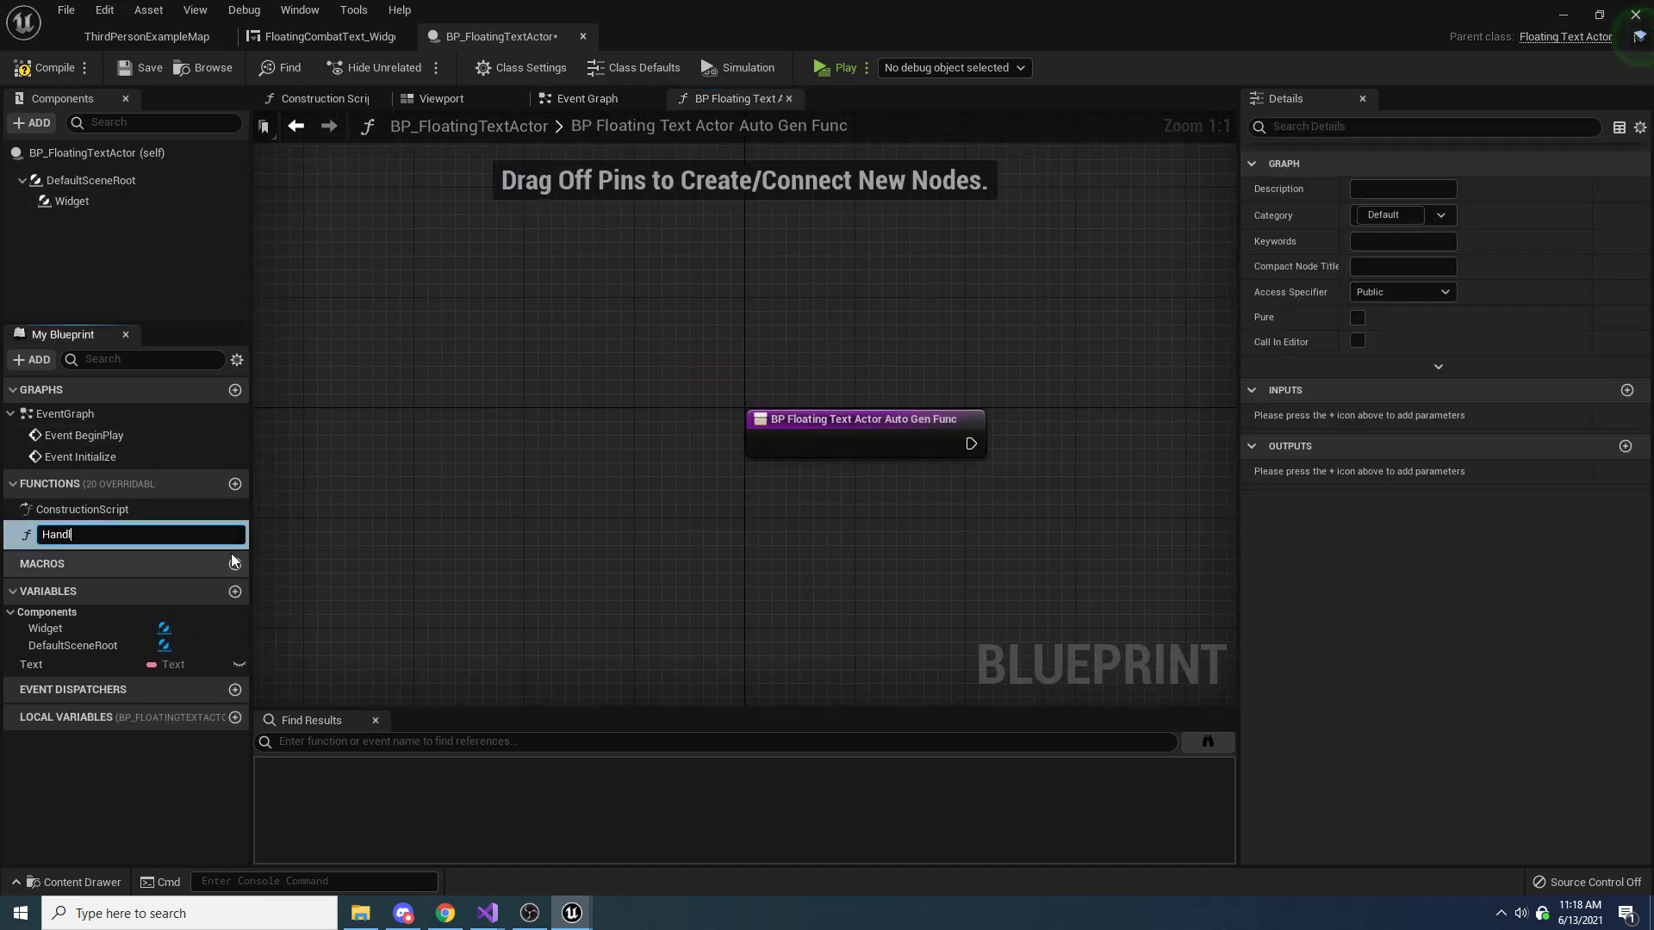
pyautogui.write('eAnimFinished')
pyautogui.press('Return')
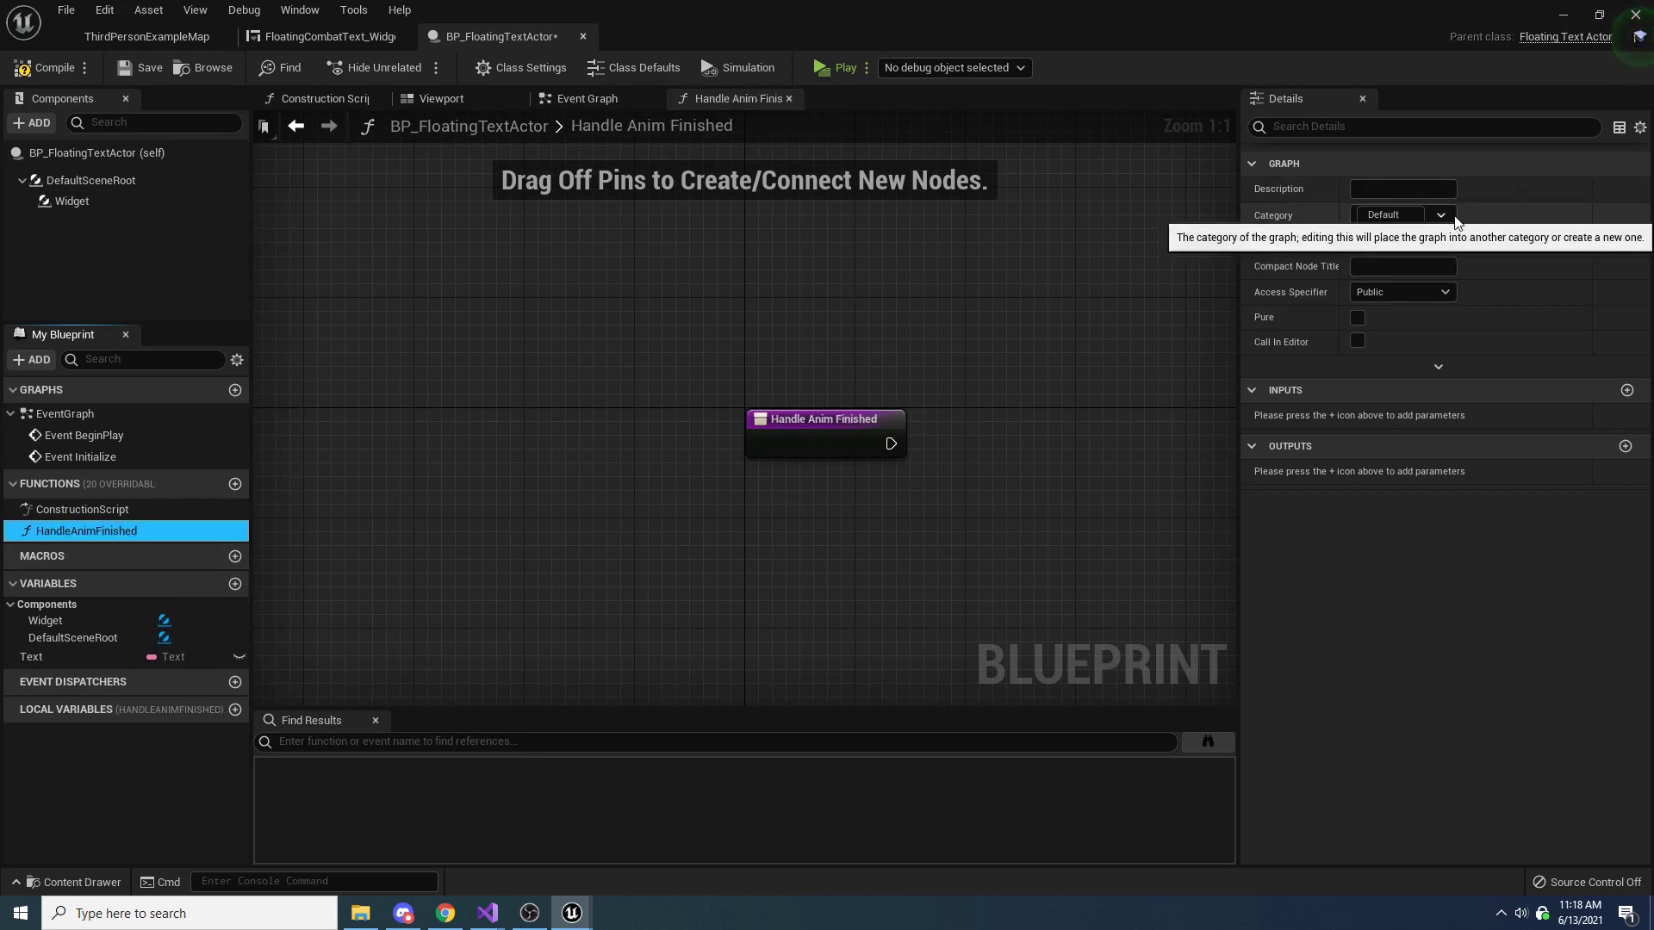
pyautogui.click(1414, 289)
pyautogui.click(1380, 334)
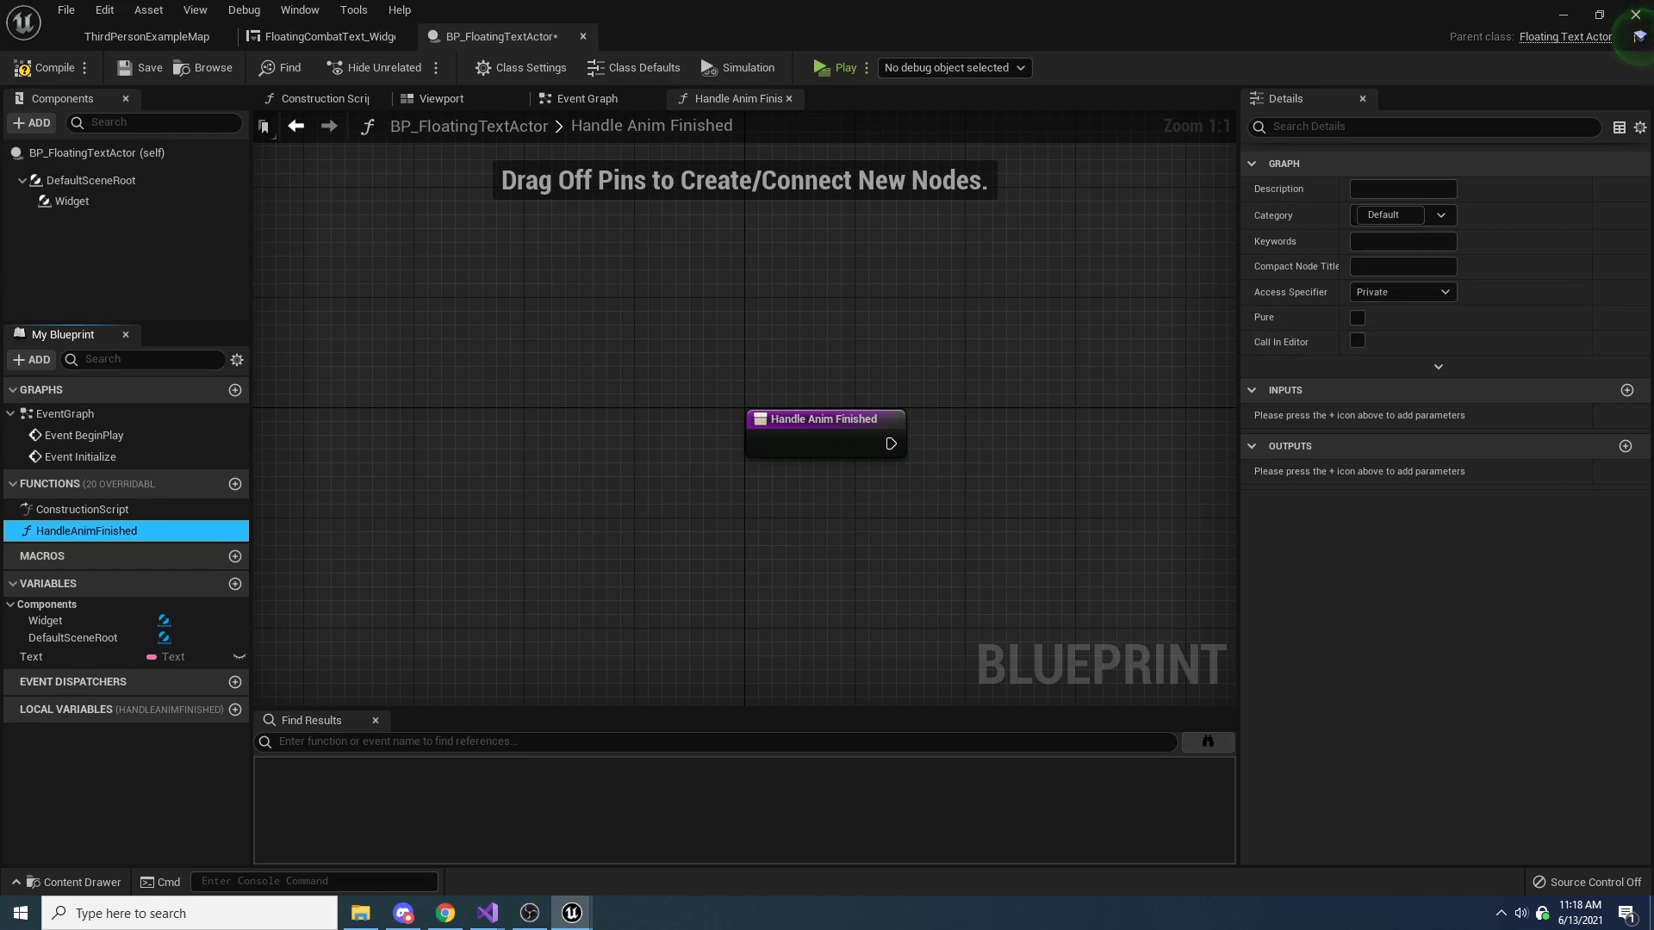
# Add a DestroyActor node, connect it to the Handle Anim Finished entry node, and align it beside that node
pyautogui.moveTo(976, 449); pyautogui.dragTo(887, 429, button='right')
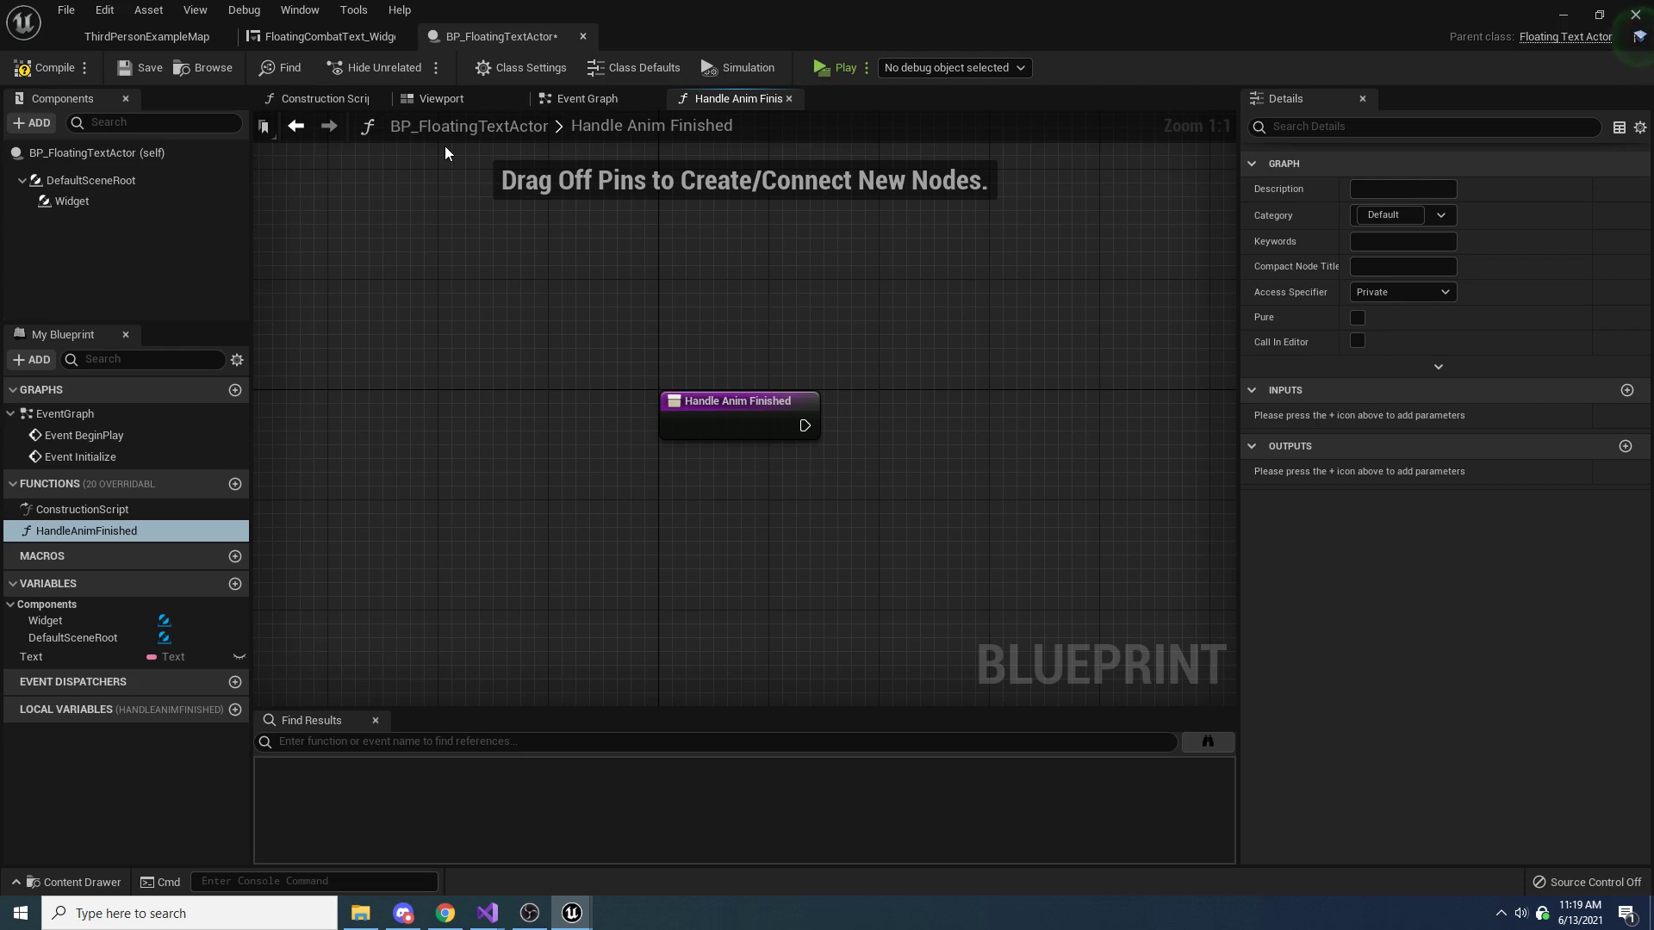
pyautogui.rightClick(962, 517)
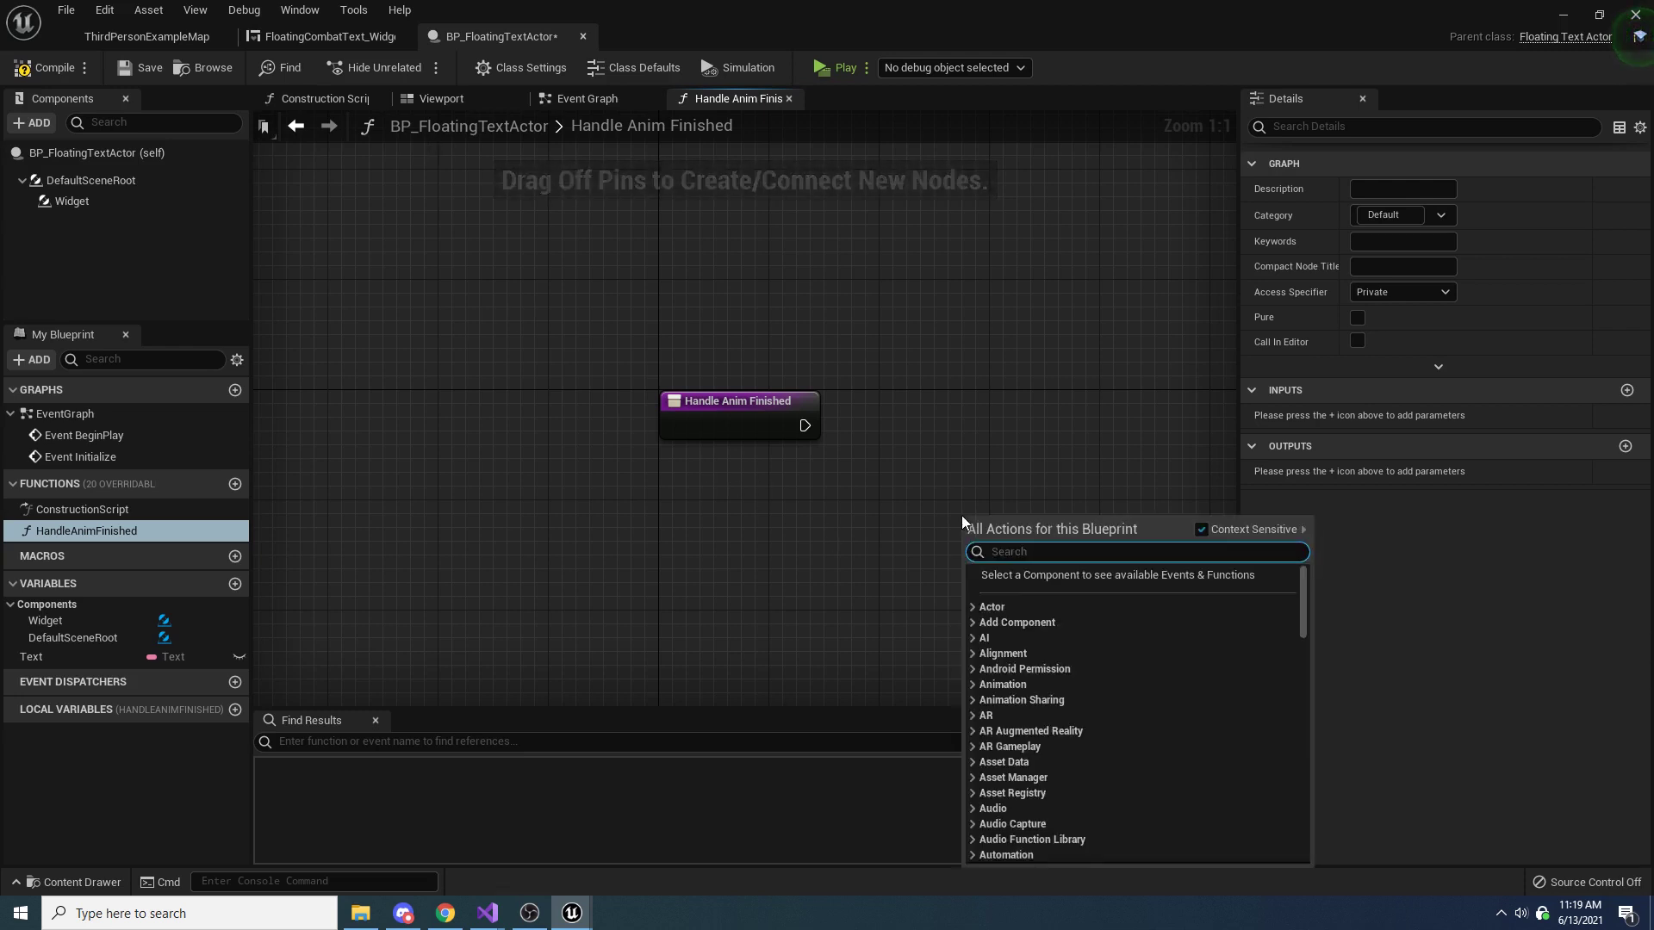
pyautogui.write('destroy widget')
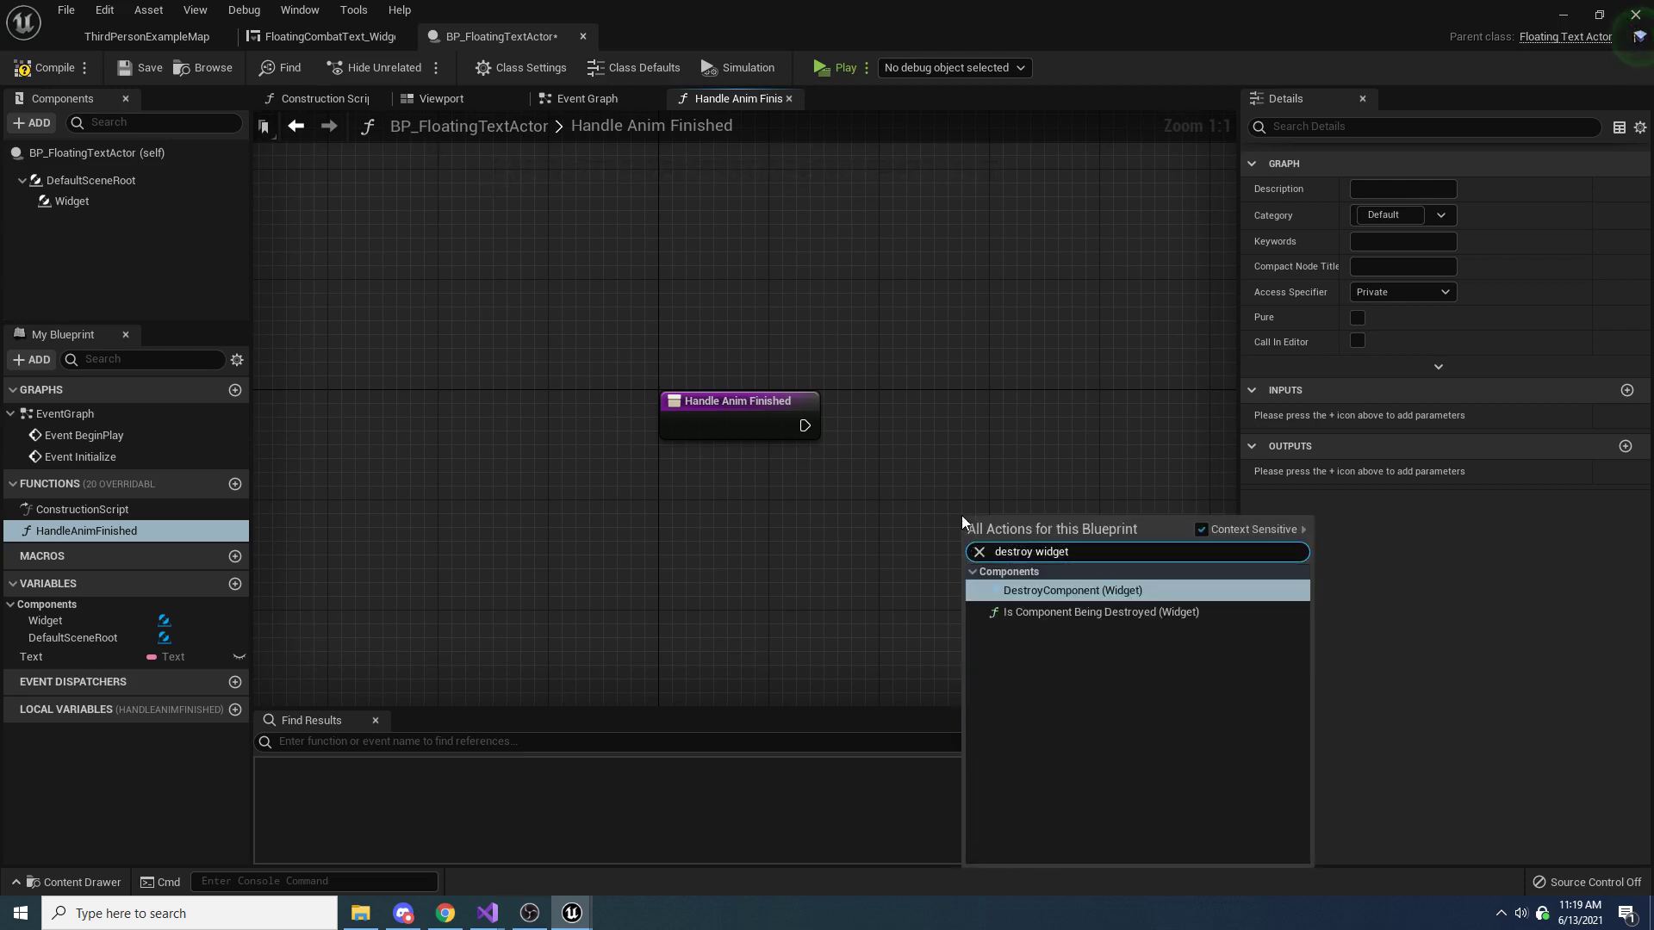
pyautogui.hotkey('ctrl', 'a')
pyautogui.write('destroy actor')
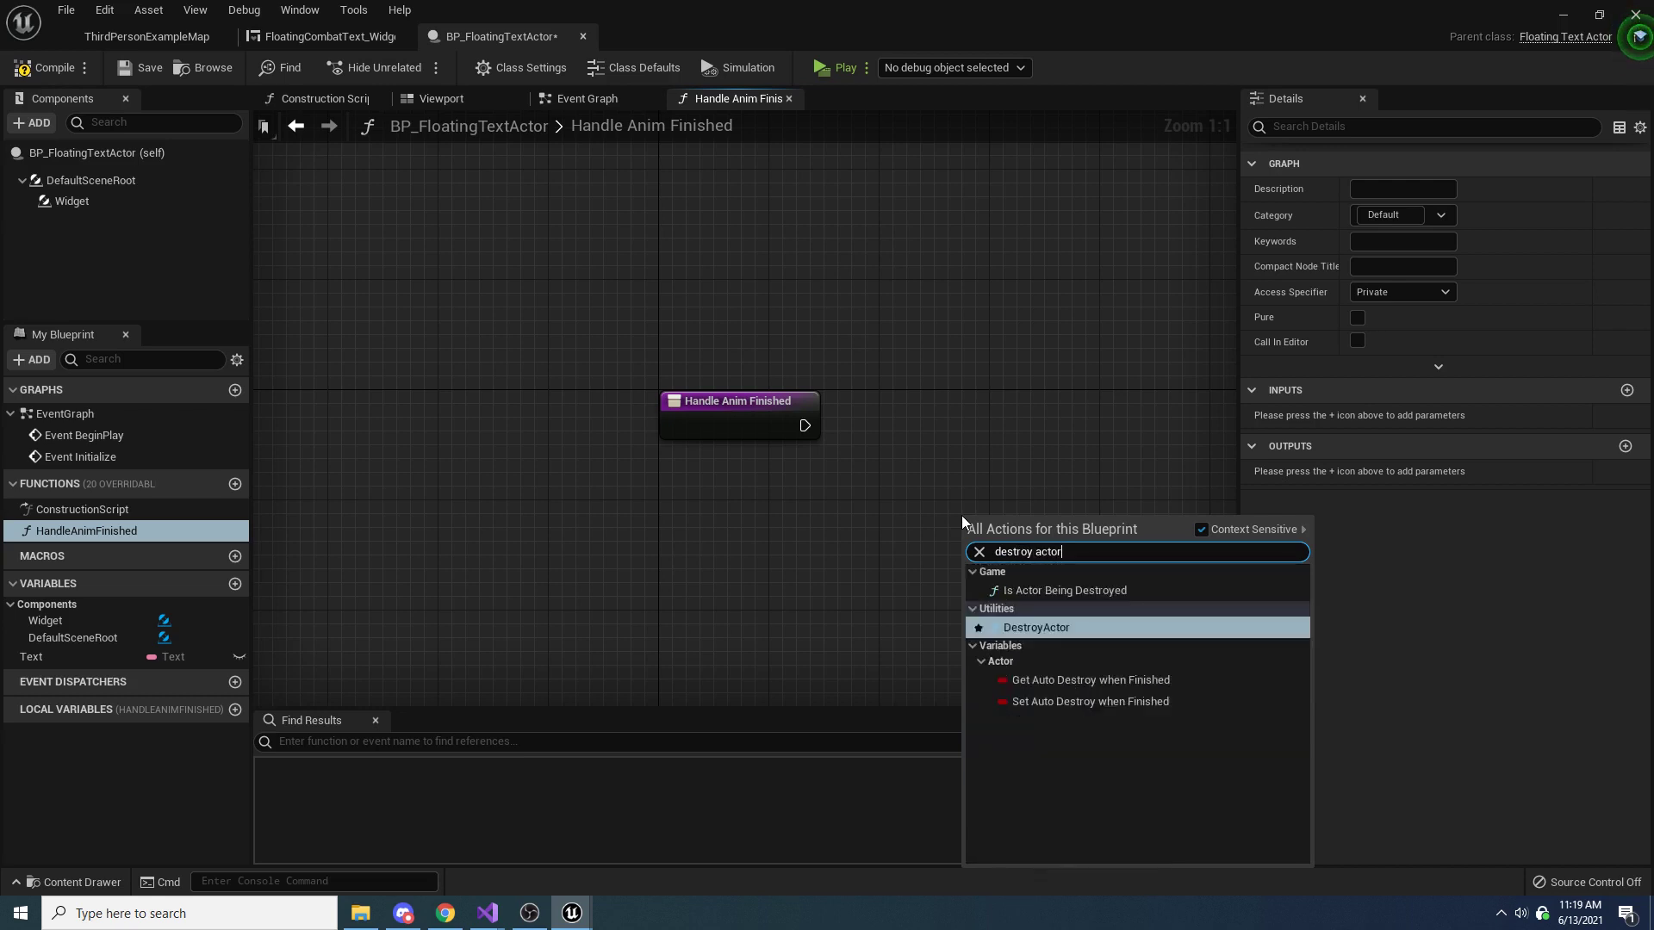
pyautogui.press('Return')
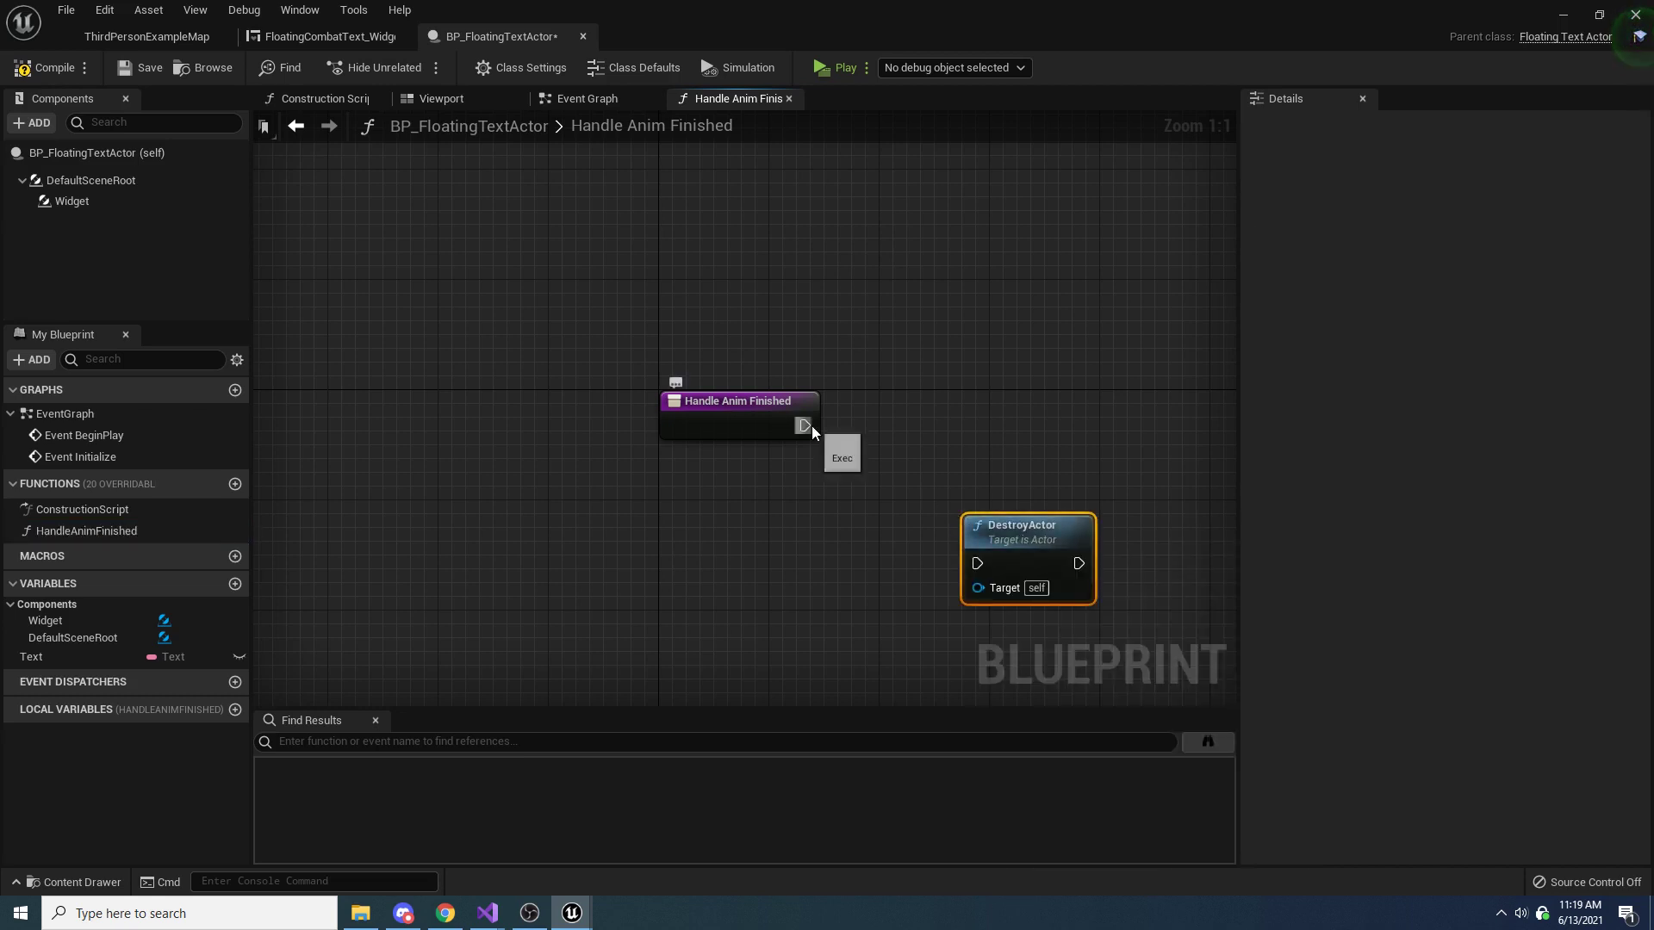
pyautogui.moveTo(805, 425); pyautogui.dragTo(977, 563)
pyautogui.moveTo(1019, 538); pyautogui.dragTo(940, 399)
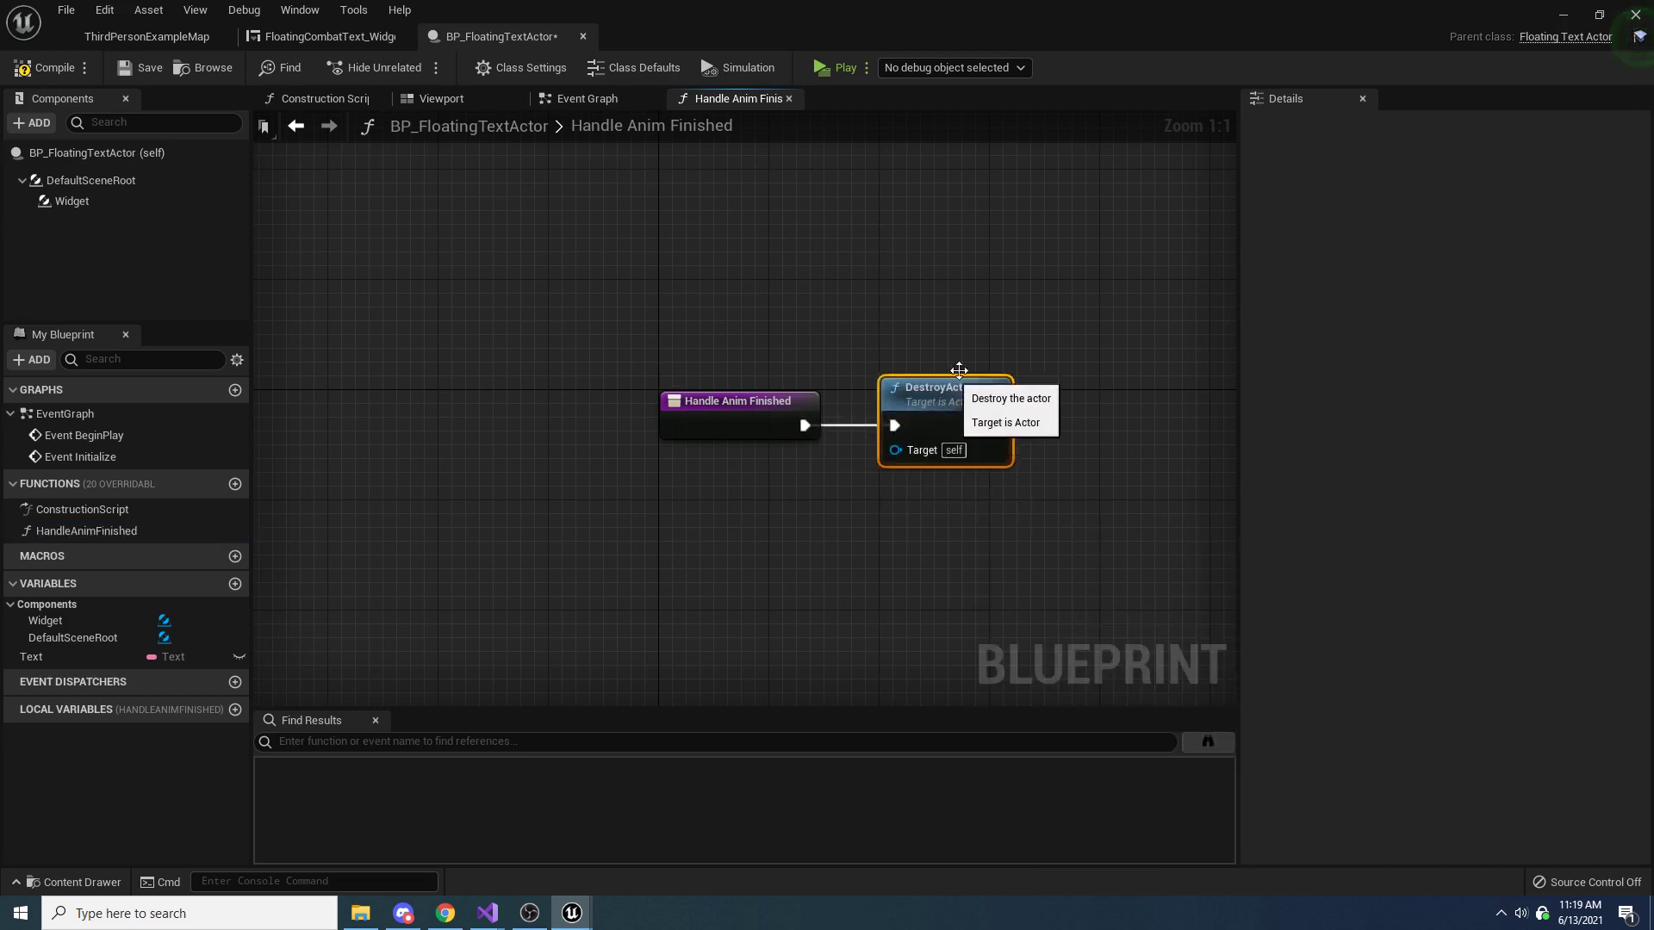
# Wrap both nodes in a comment reading "Destroy the actor when the animation finishes", and compile and save the blueprint
pyautogui.moveTo(1108, 287); pyautogui.dragTo(591, 605)
pyautogui.write('cDestroy ')
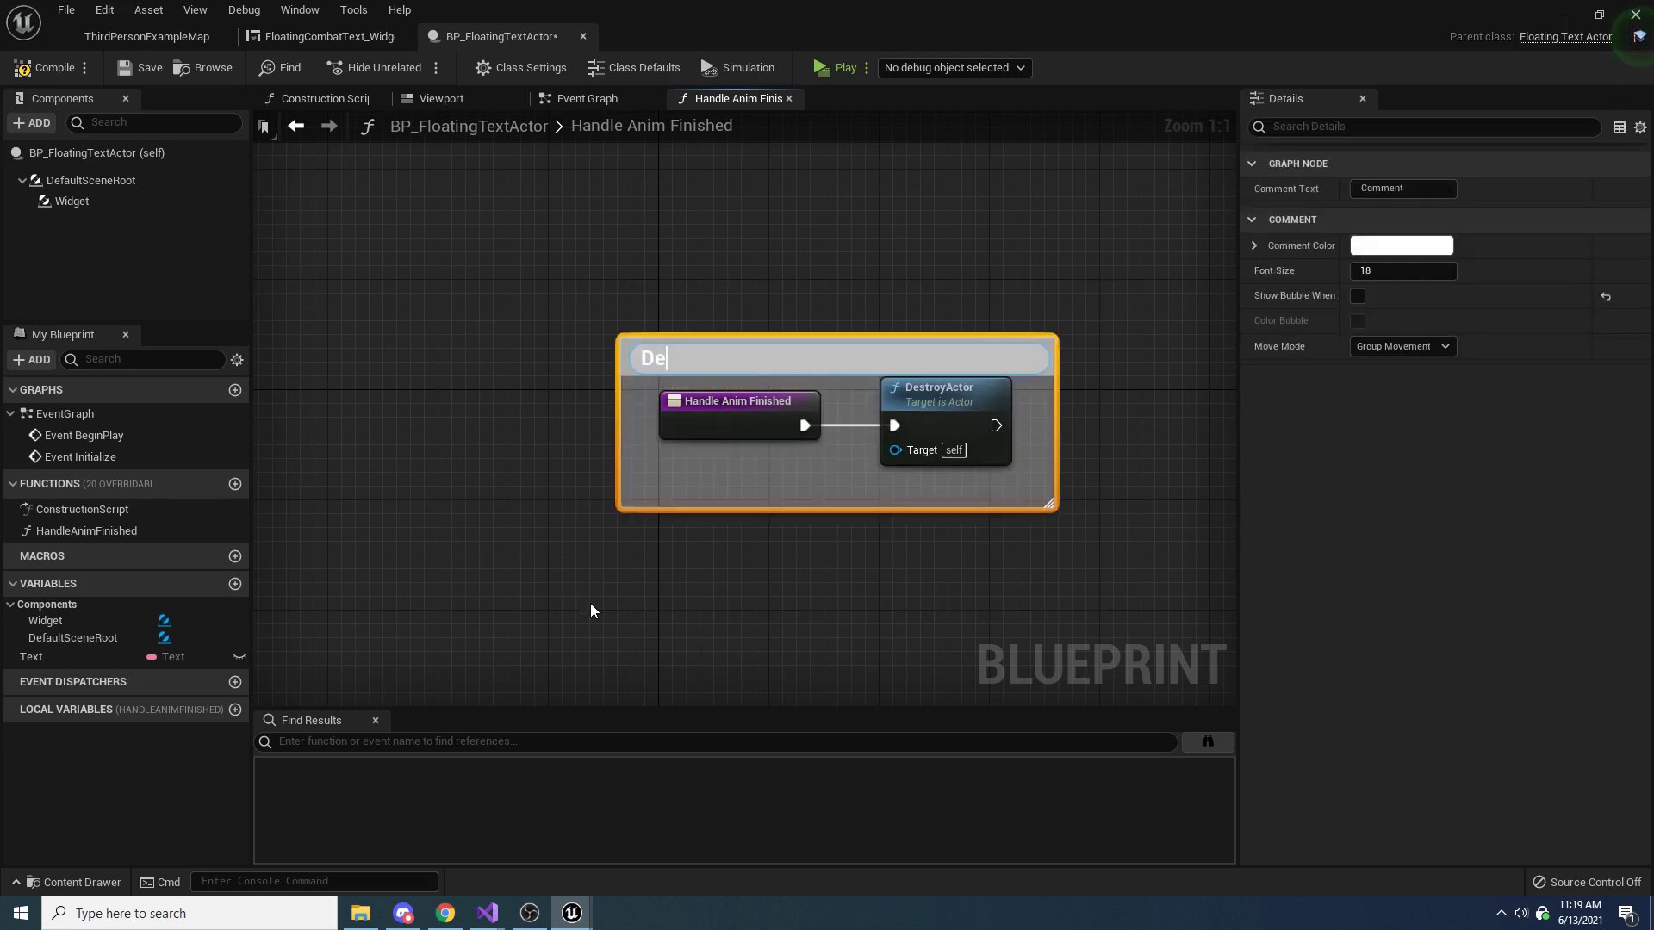
pyautogui.write('the actor')
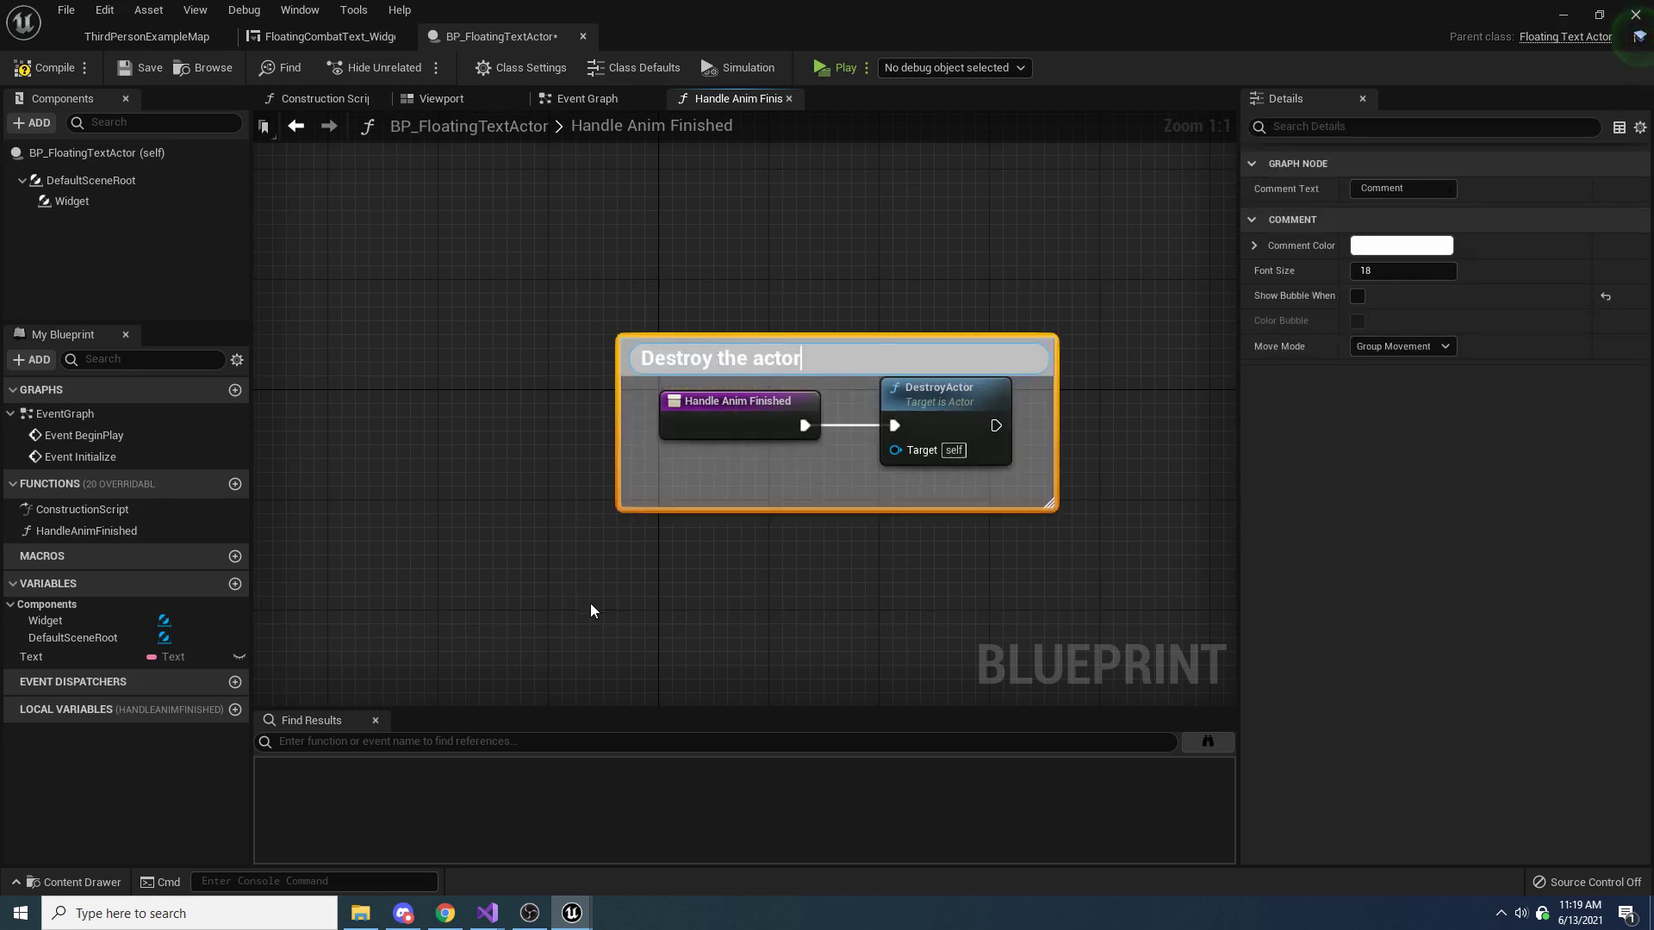
pyautogui.write(' when the animation fishe')
pyautogui.press('BackSpace')
pyautogui.press('BackSpace')
pyautogui.press('BackSpace')
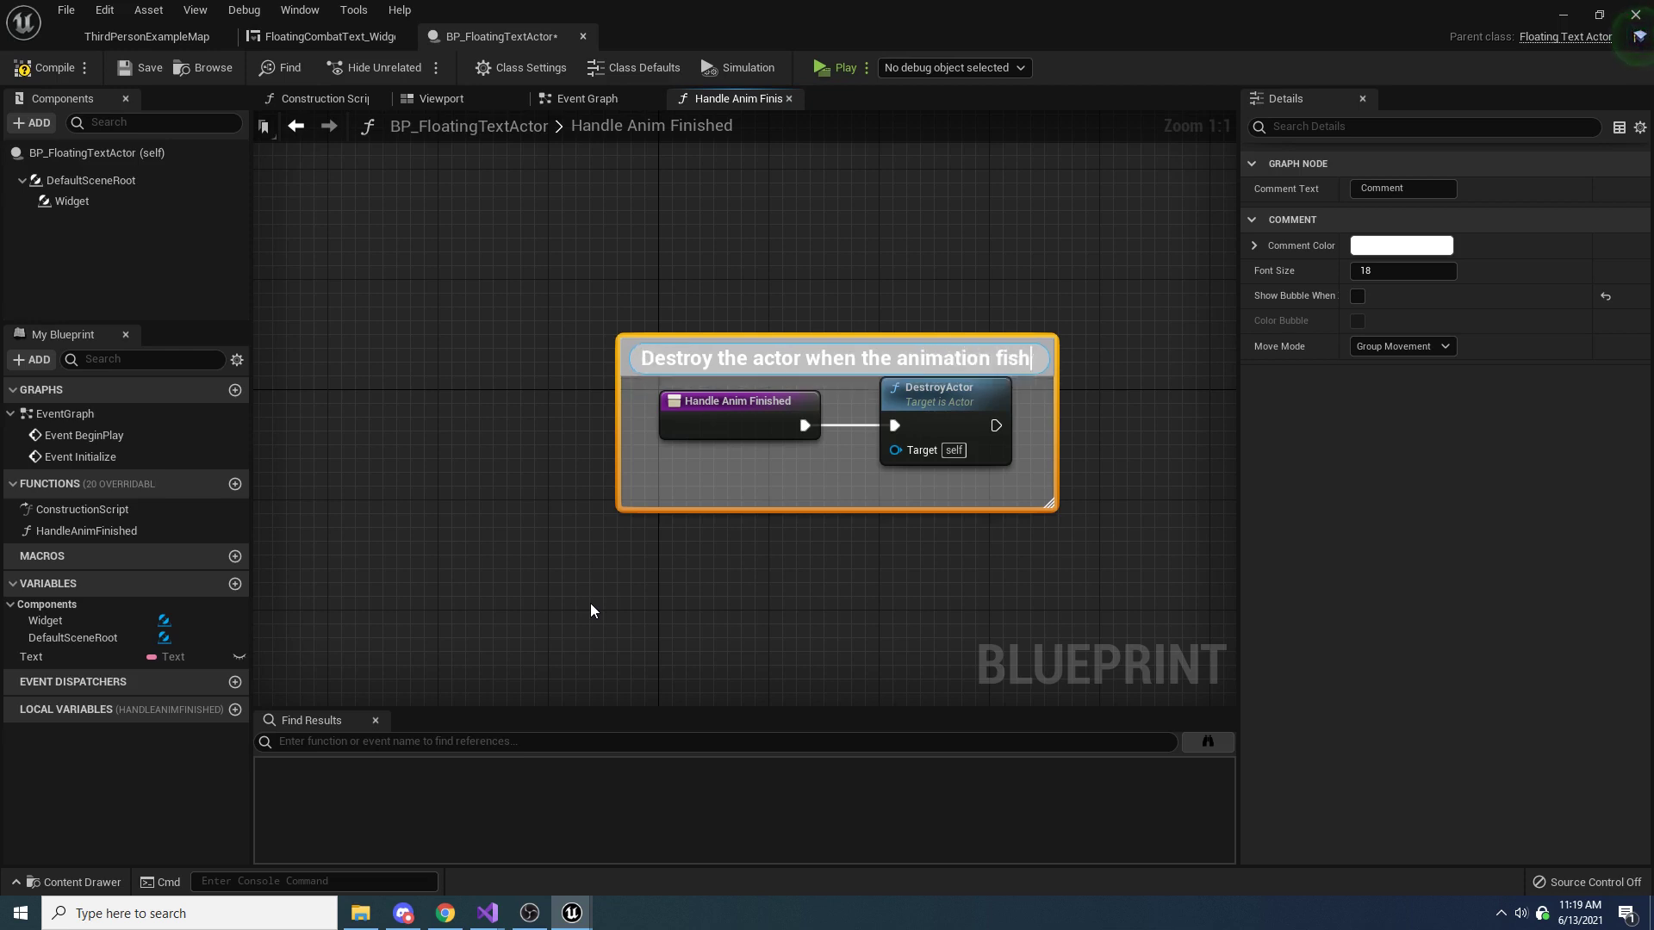
pyautogui.write('nishes')
pyautogui.press('Return')
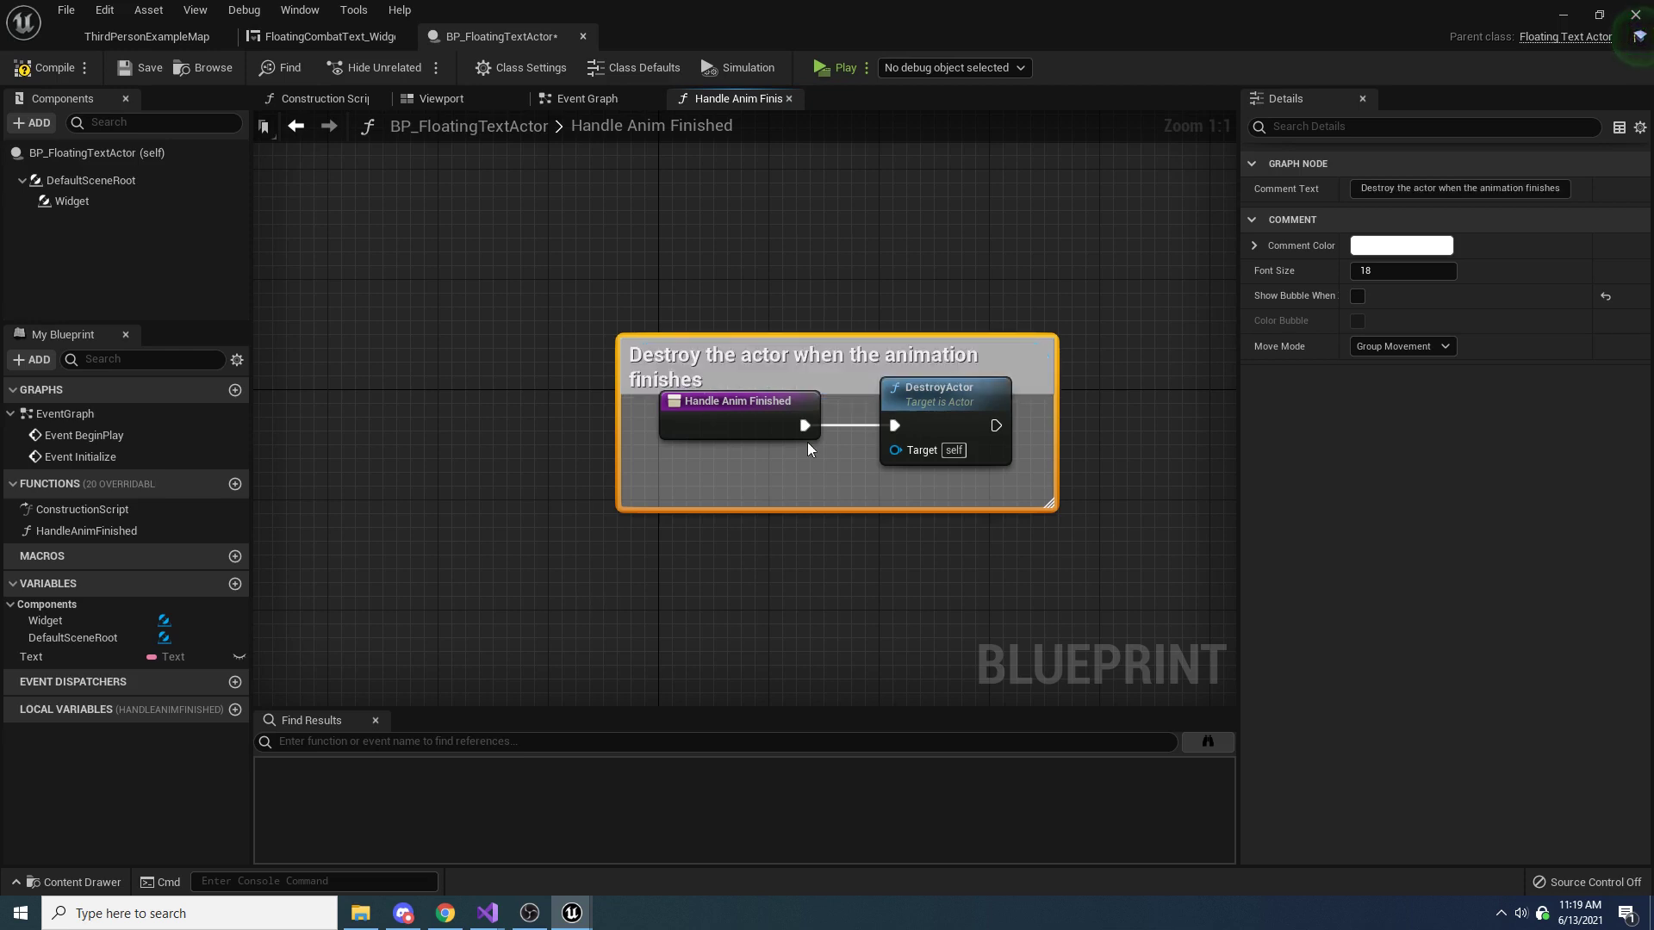
pyautogui.click(54, 76)
pyautogui.click(127, 66)
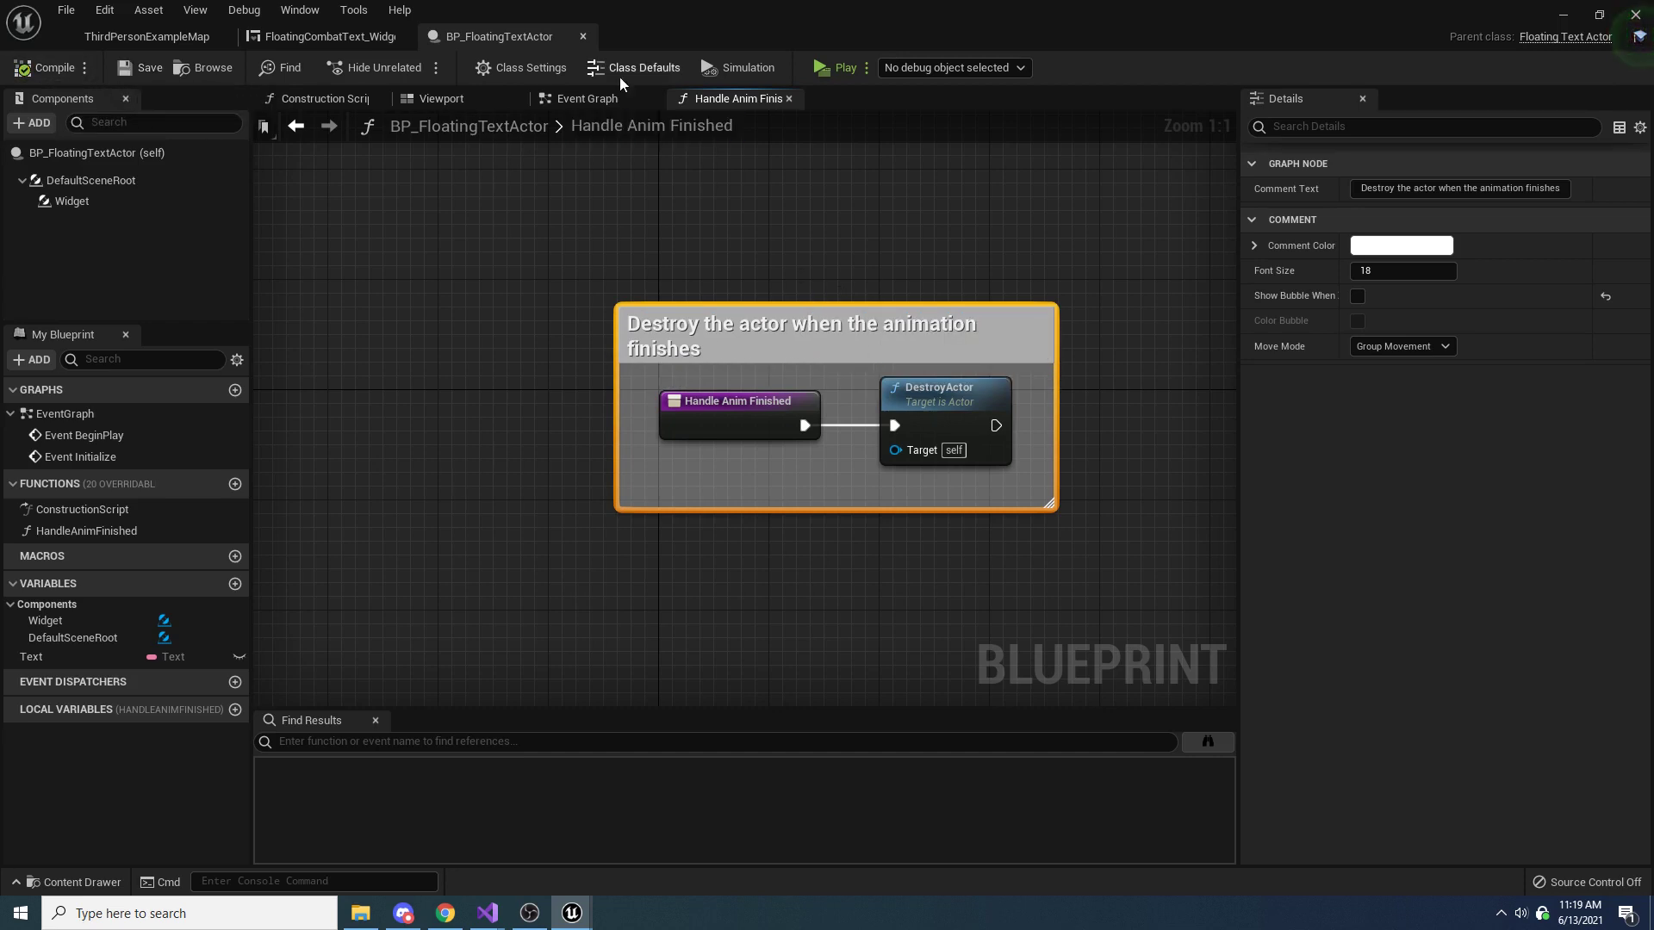
# Review the Event Graph of BP_FloatingTextActor, and open the blueprint of the ThirdPersonCharacter placed in ThirdPersonExampleMap
pyautogui.click(594, 99)
pyautogui.scroll(-4, 860, 541)
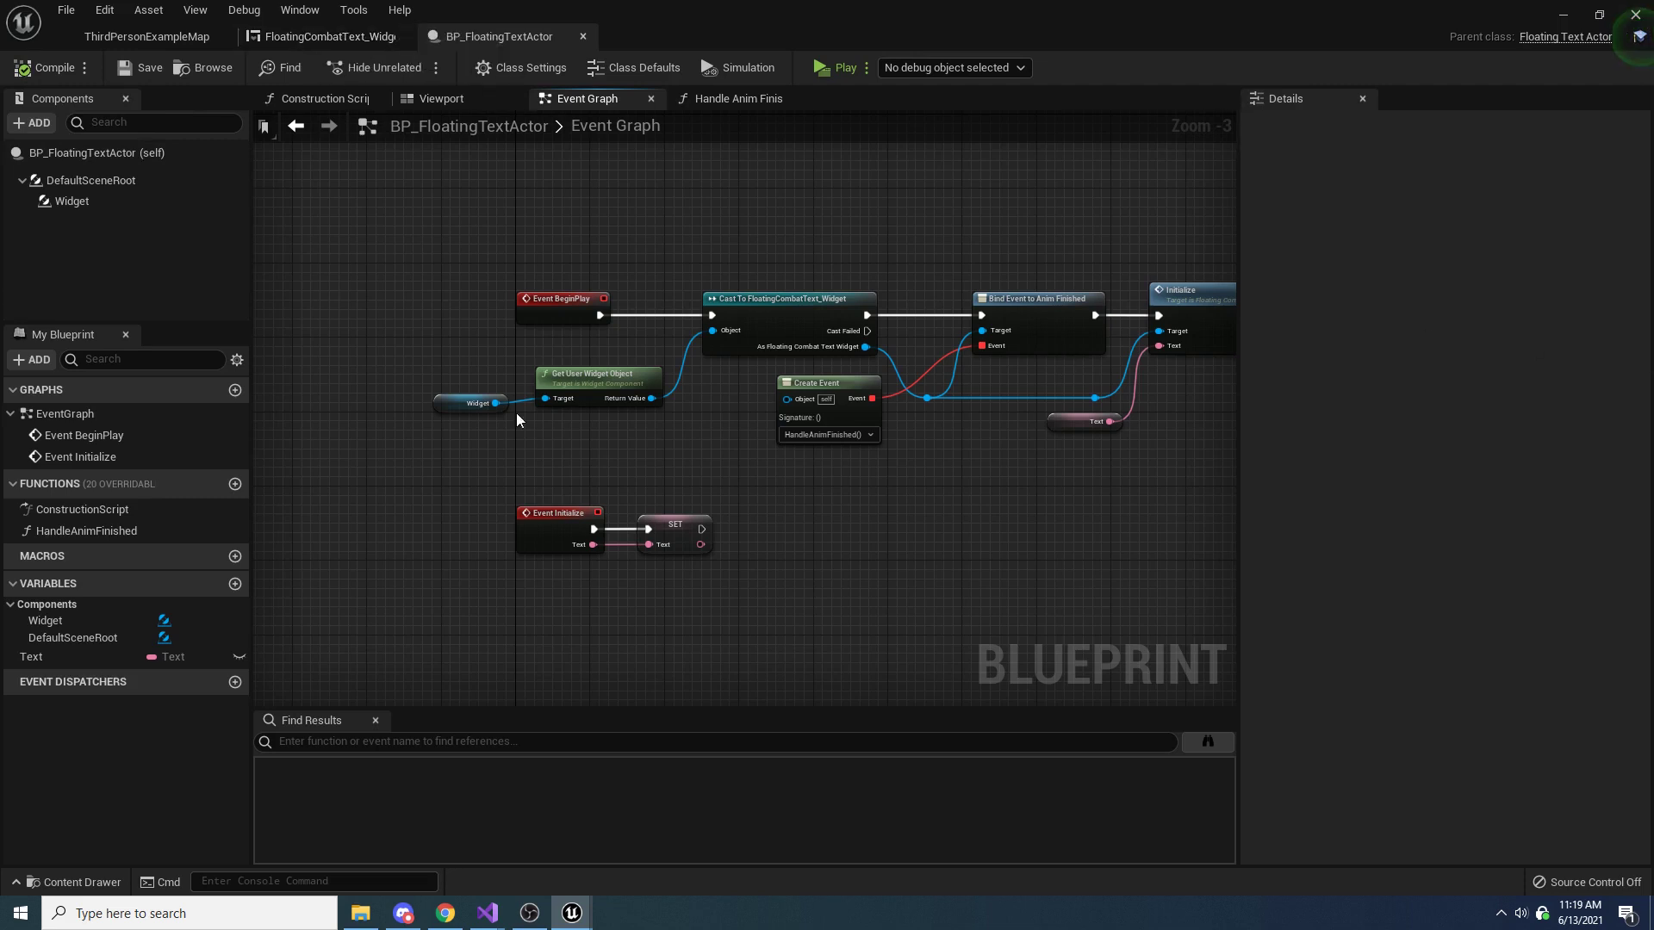
pyautogui.moveTo(960, 352); pyautogui.dragTo(816, 389, button='right')
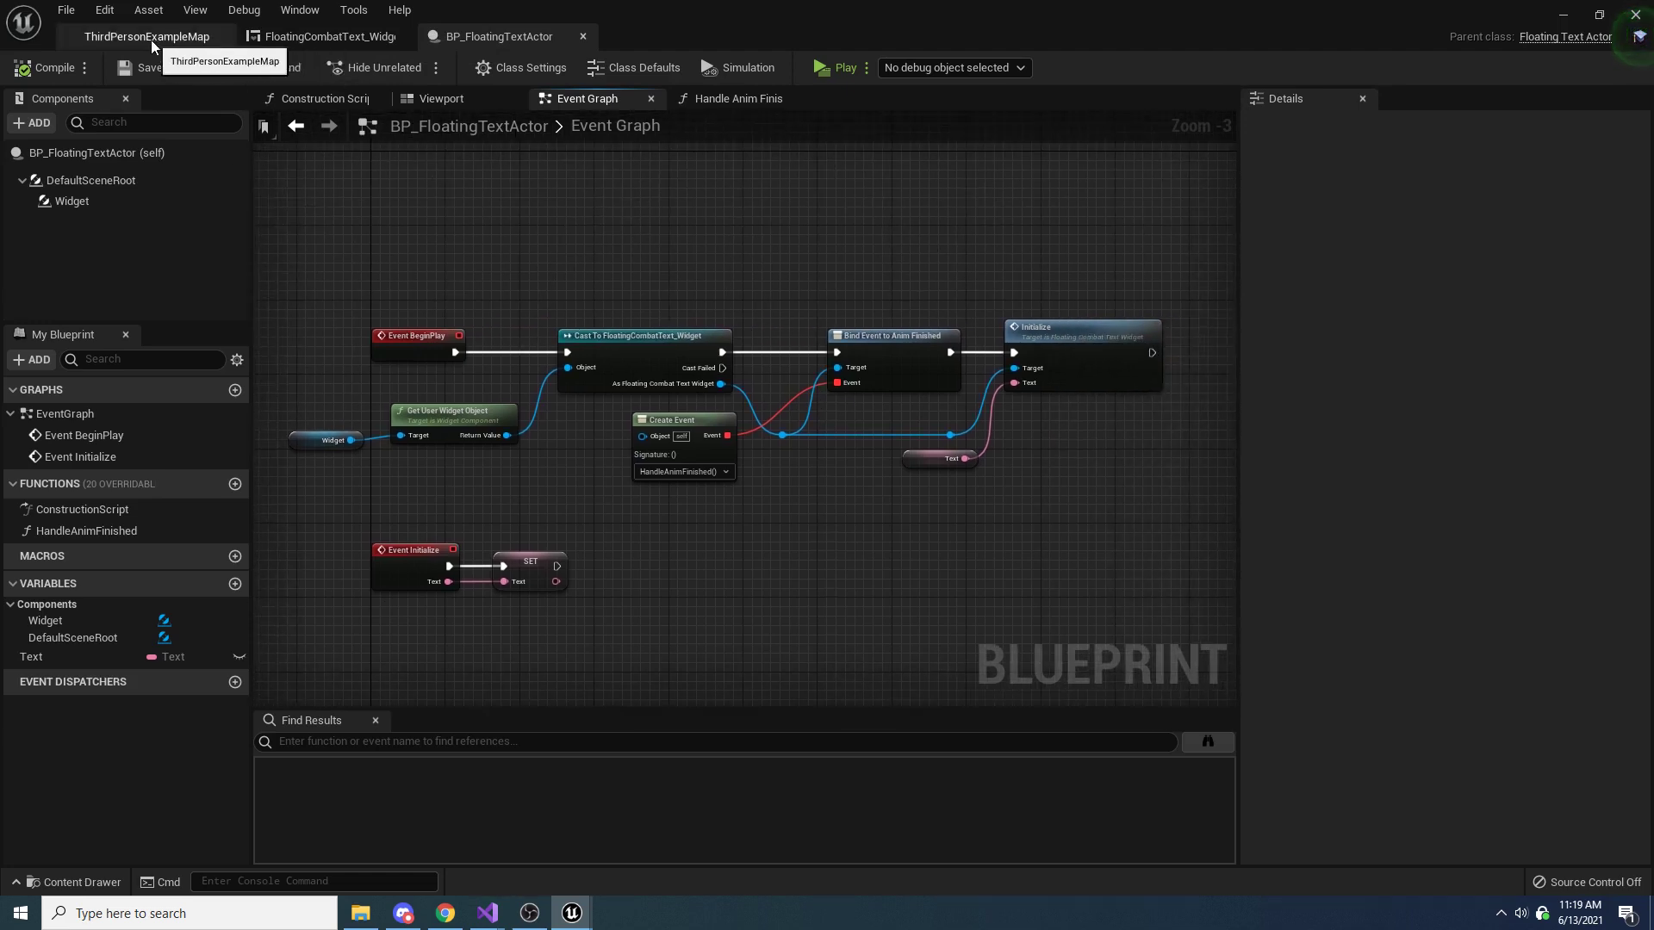
pyautogui.click(173, 36)
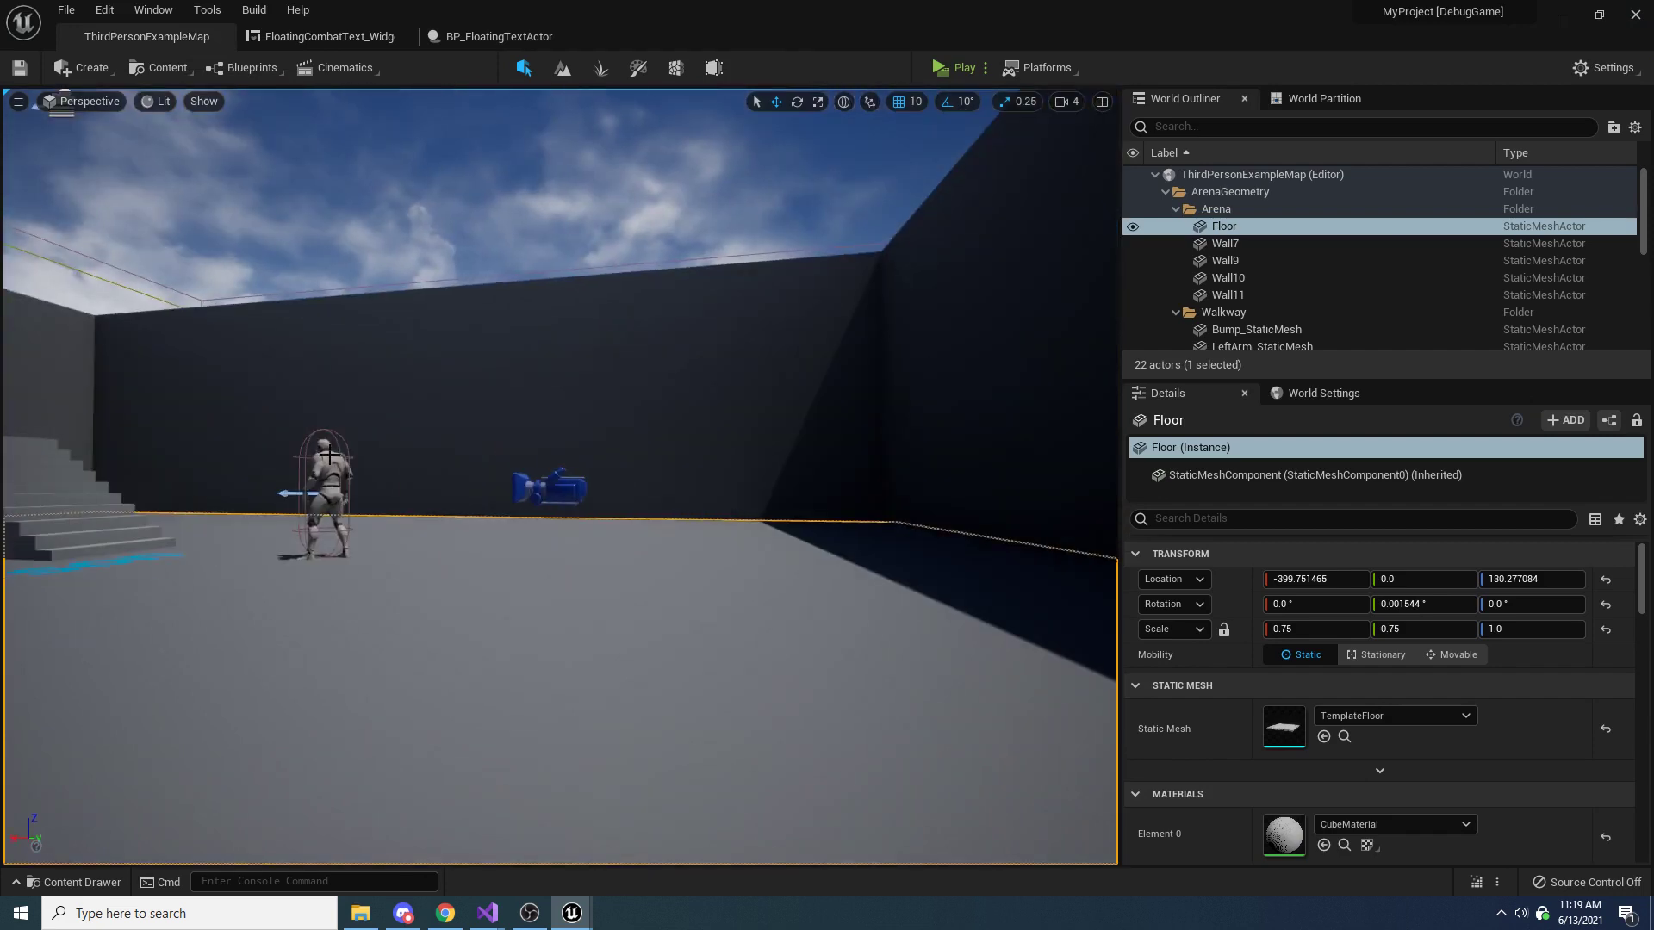
pyautogui.click(330, 456)
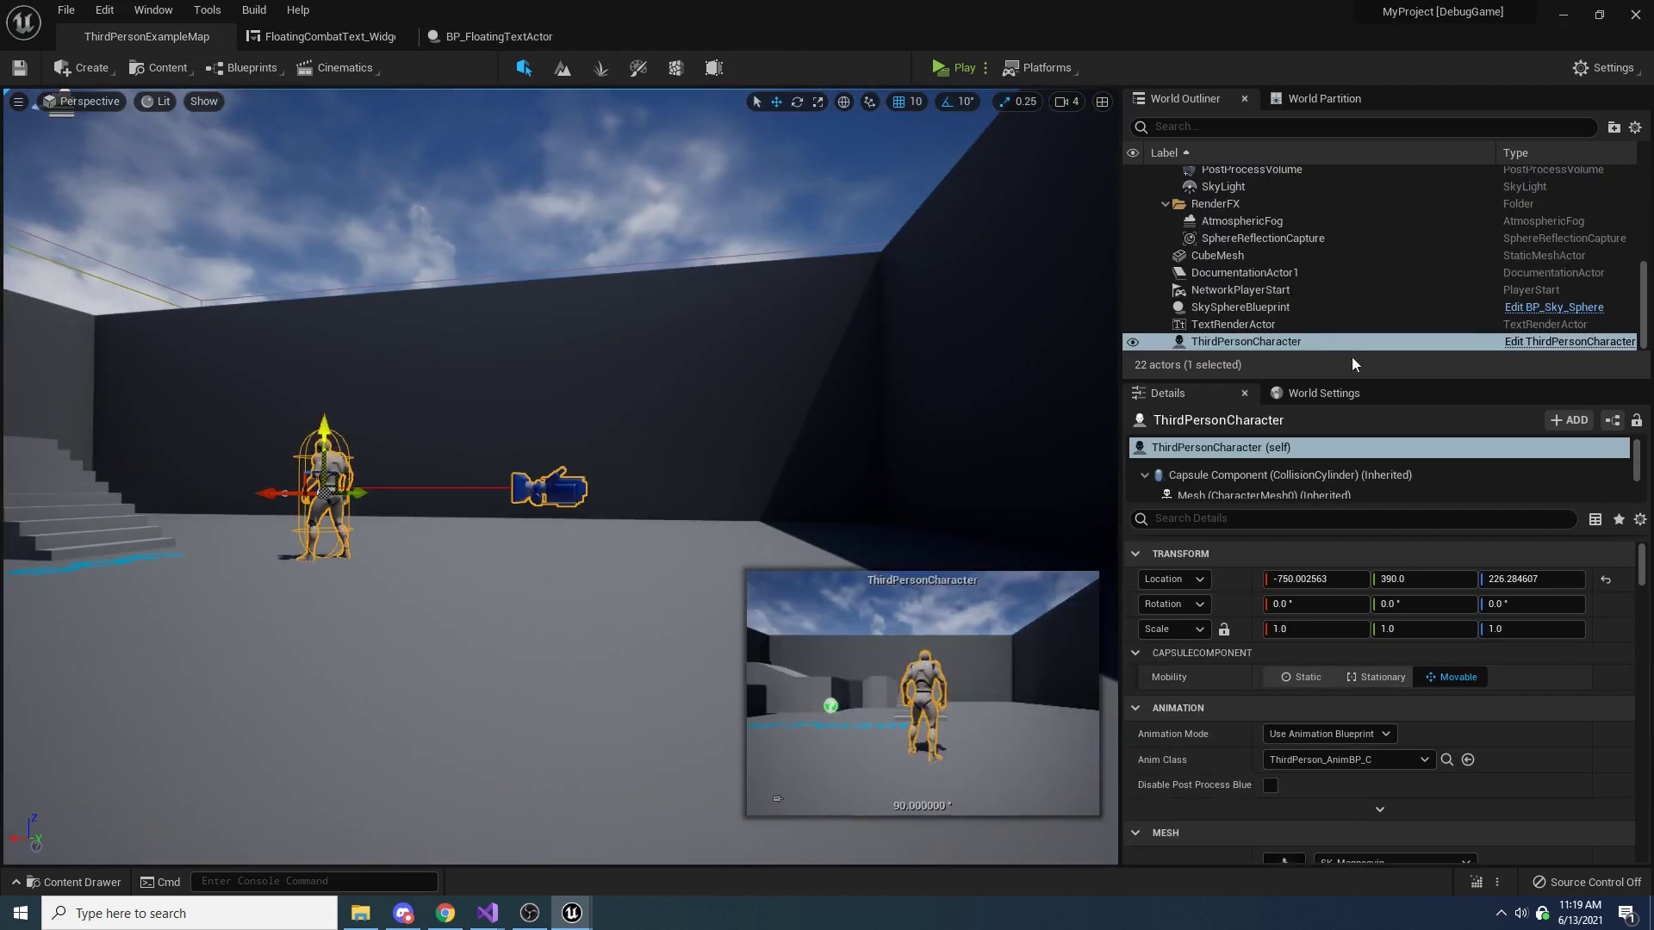
pyautogui.click(1548, 343)
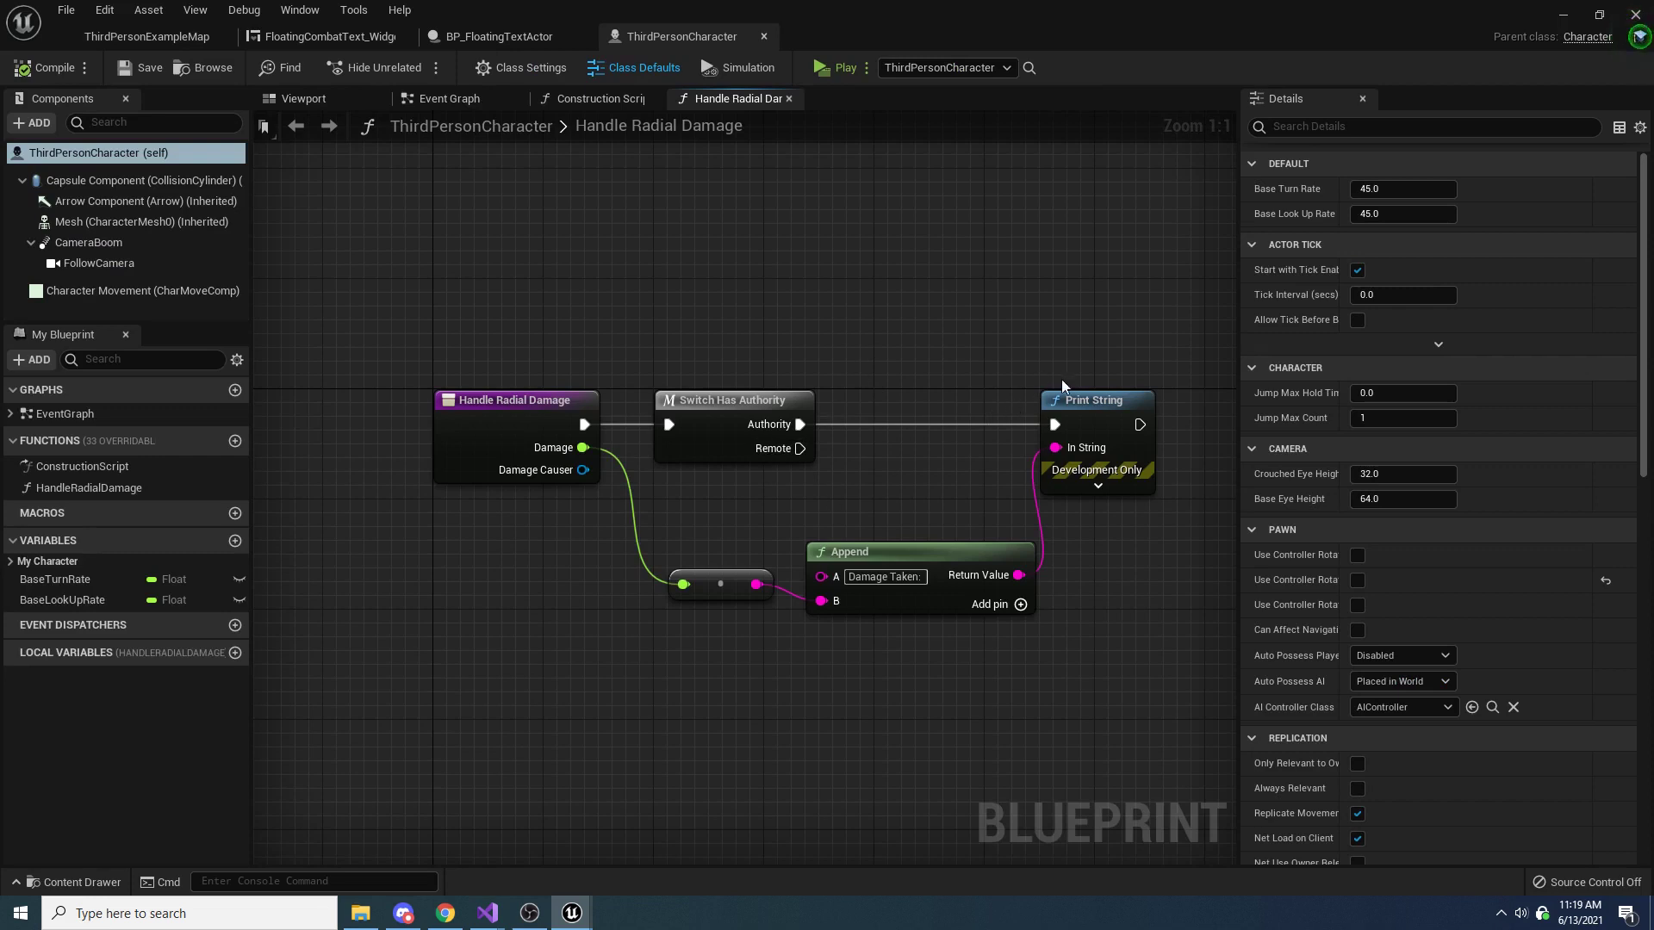
# Delete the Print String, Append and float-to-string conversion nodes from Handle Radial Damage, and compile the blueprint
pyautogui.moveTo(1144, 319); pyautogui.dragTo(872, 646)
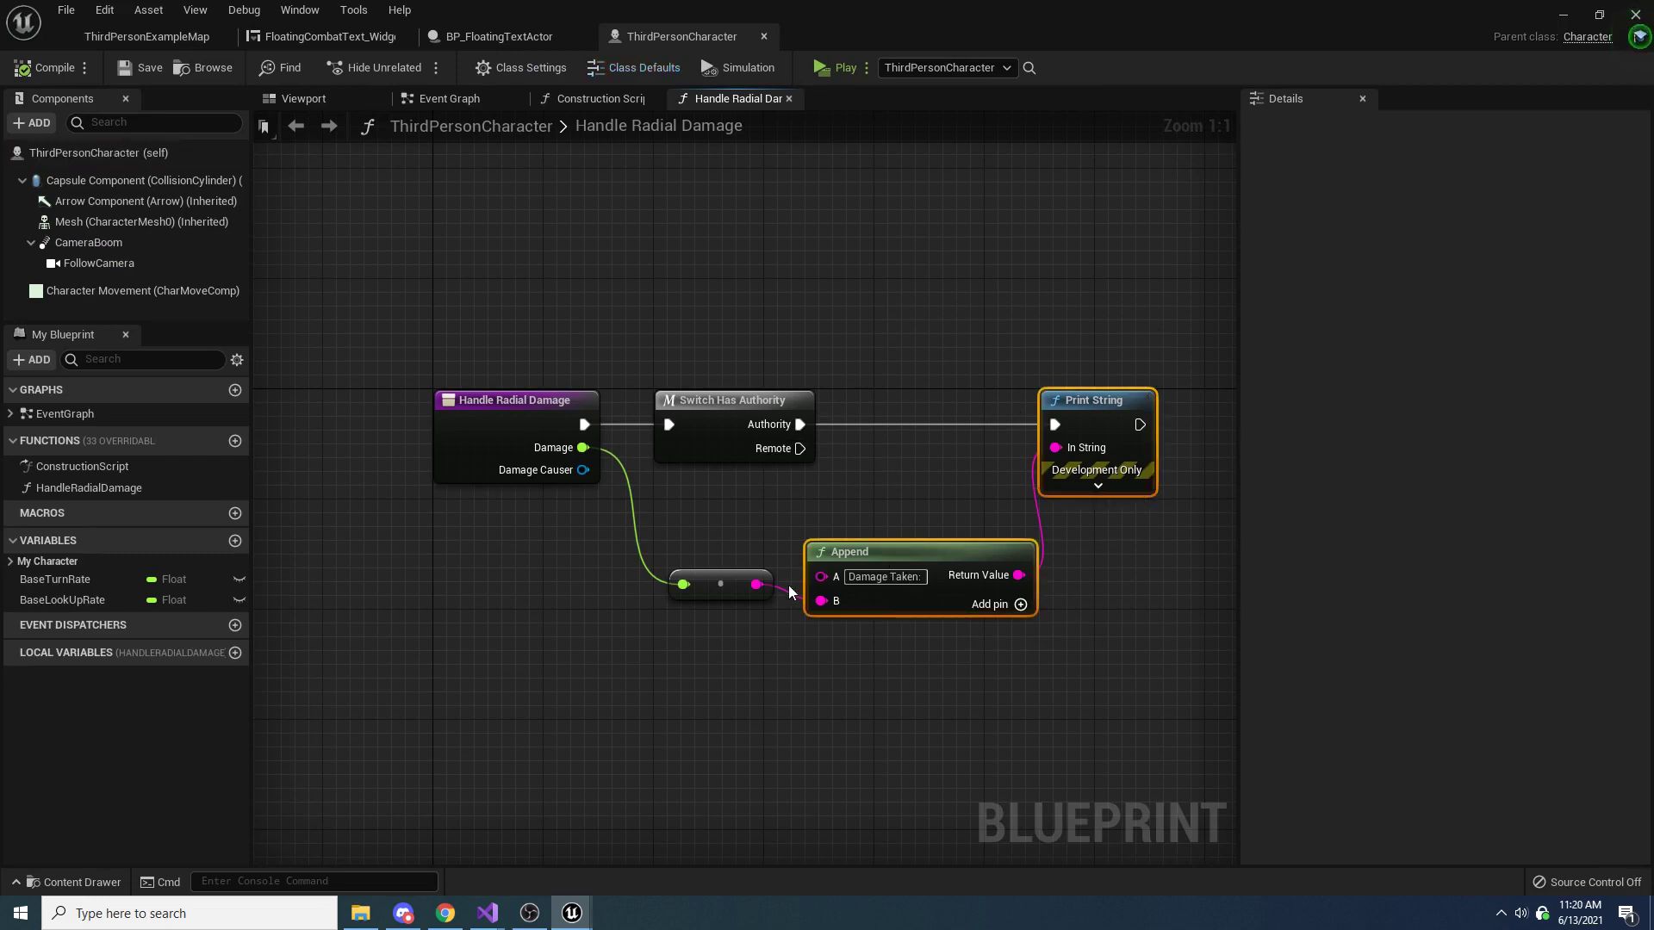
pyautogui.press('Delete')
pyautogui.click(723, 584)
pyautogui.press('Delete')
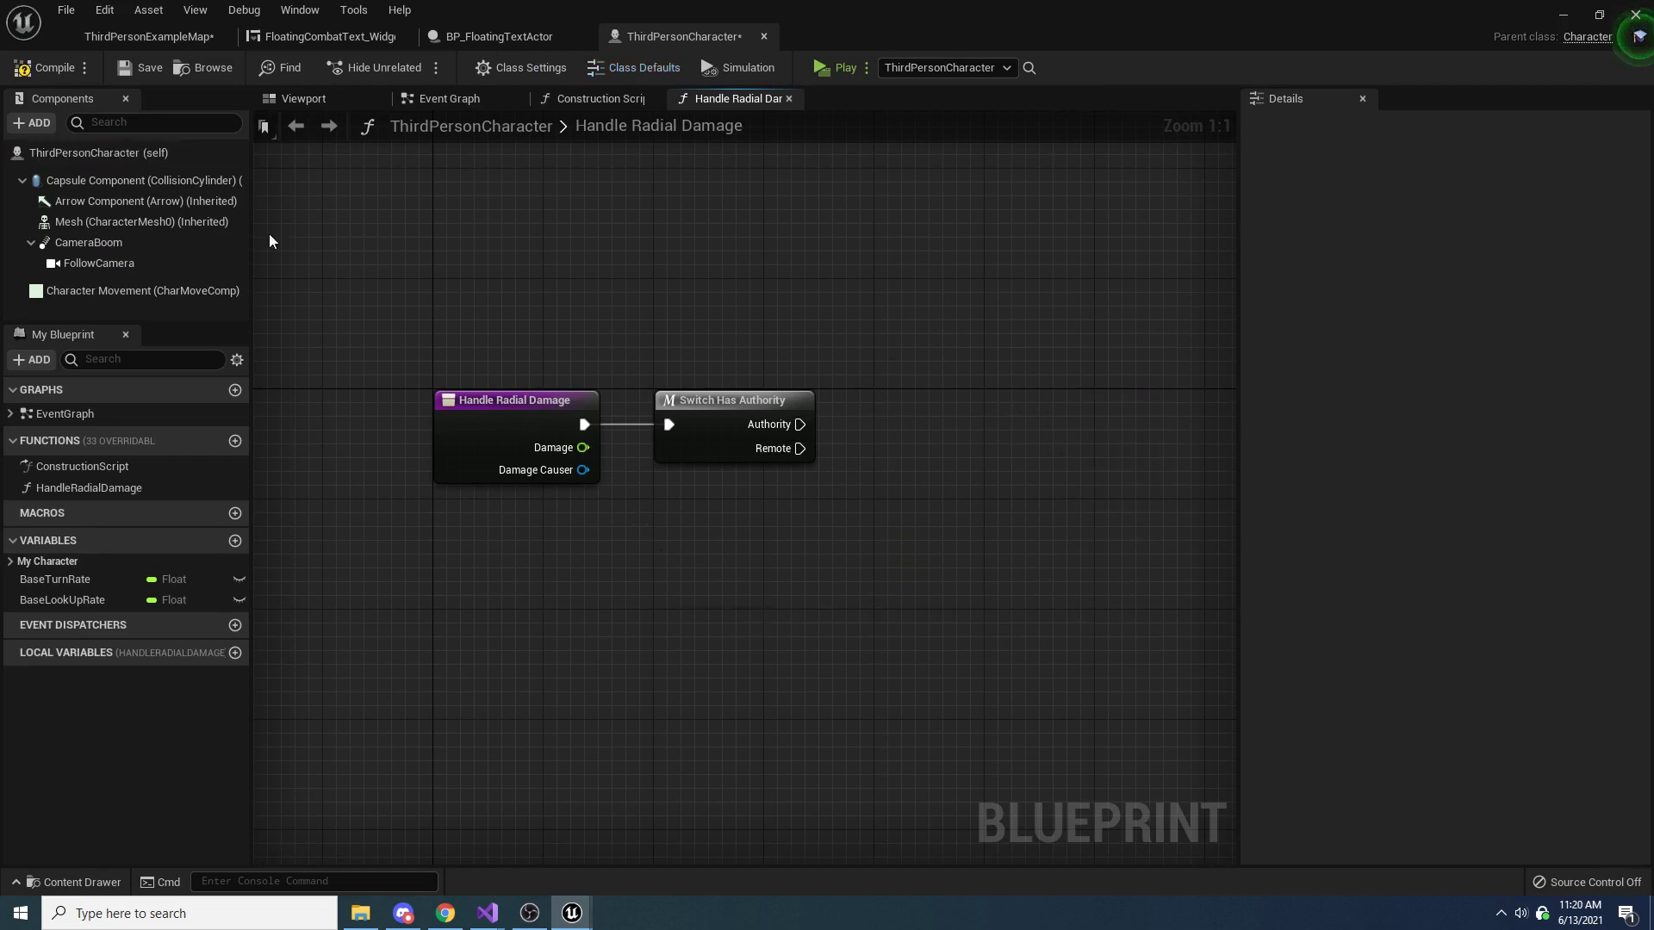
pyautogui.click(31, 71)
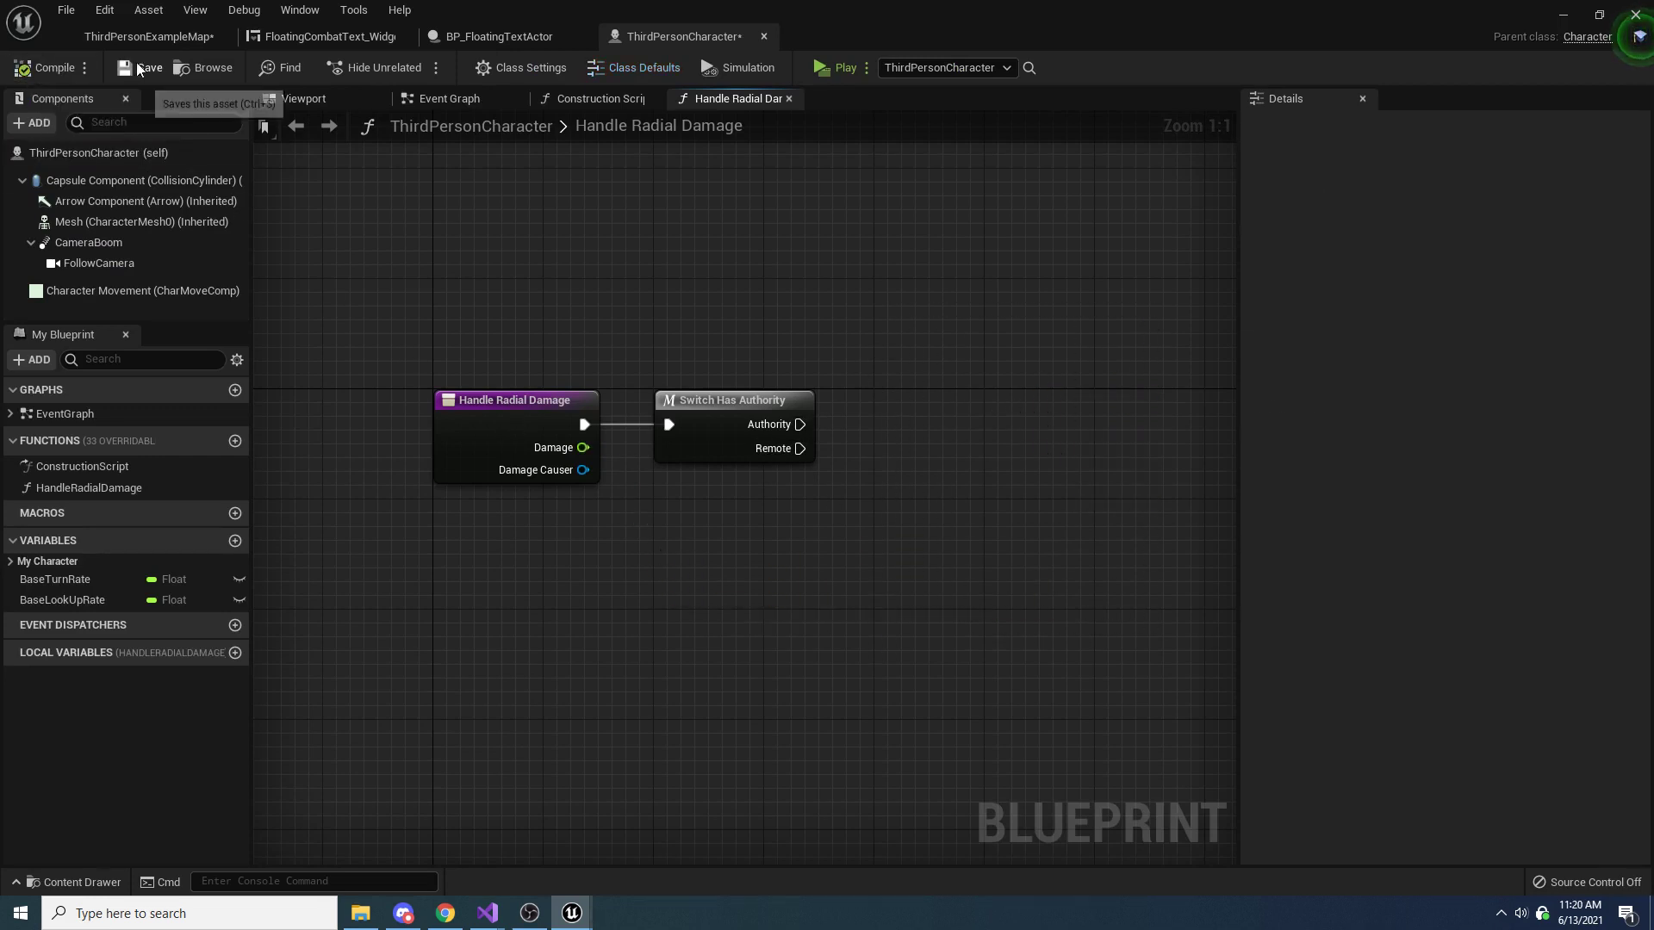
# Add a Spawn Actor from Class node and connect it to the Authority output of Switch Has Authority
pyautogui.rightClick(995, 472)
pyautogui.write('create')
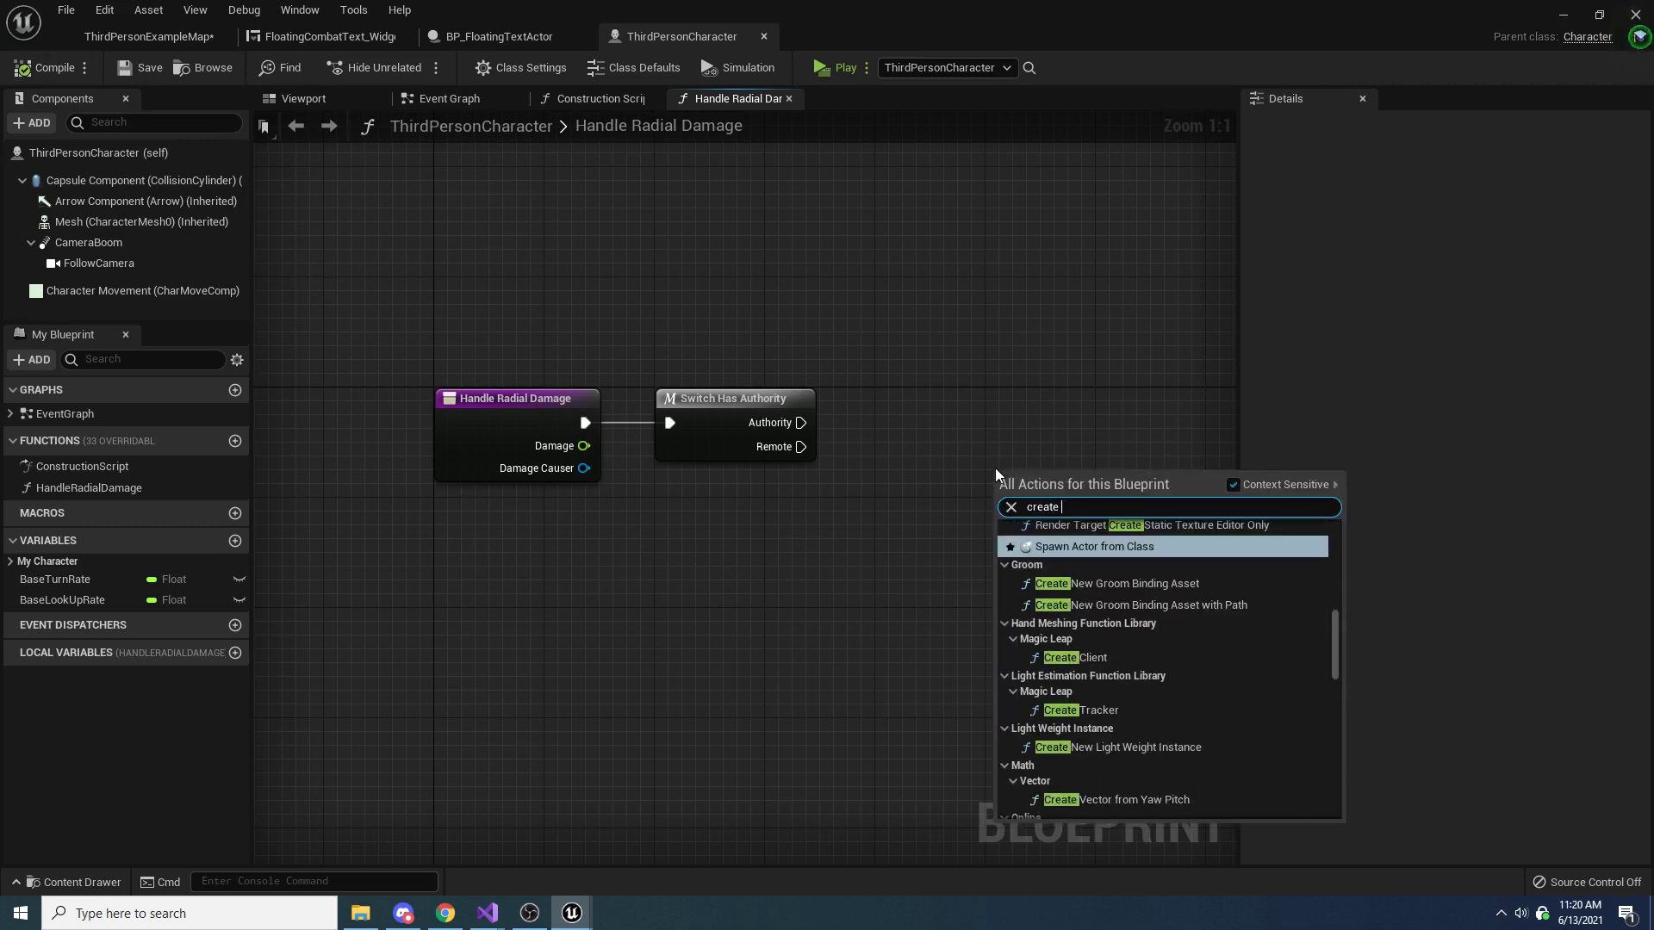
pyautogui.click(1113, 544)
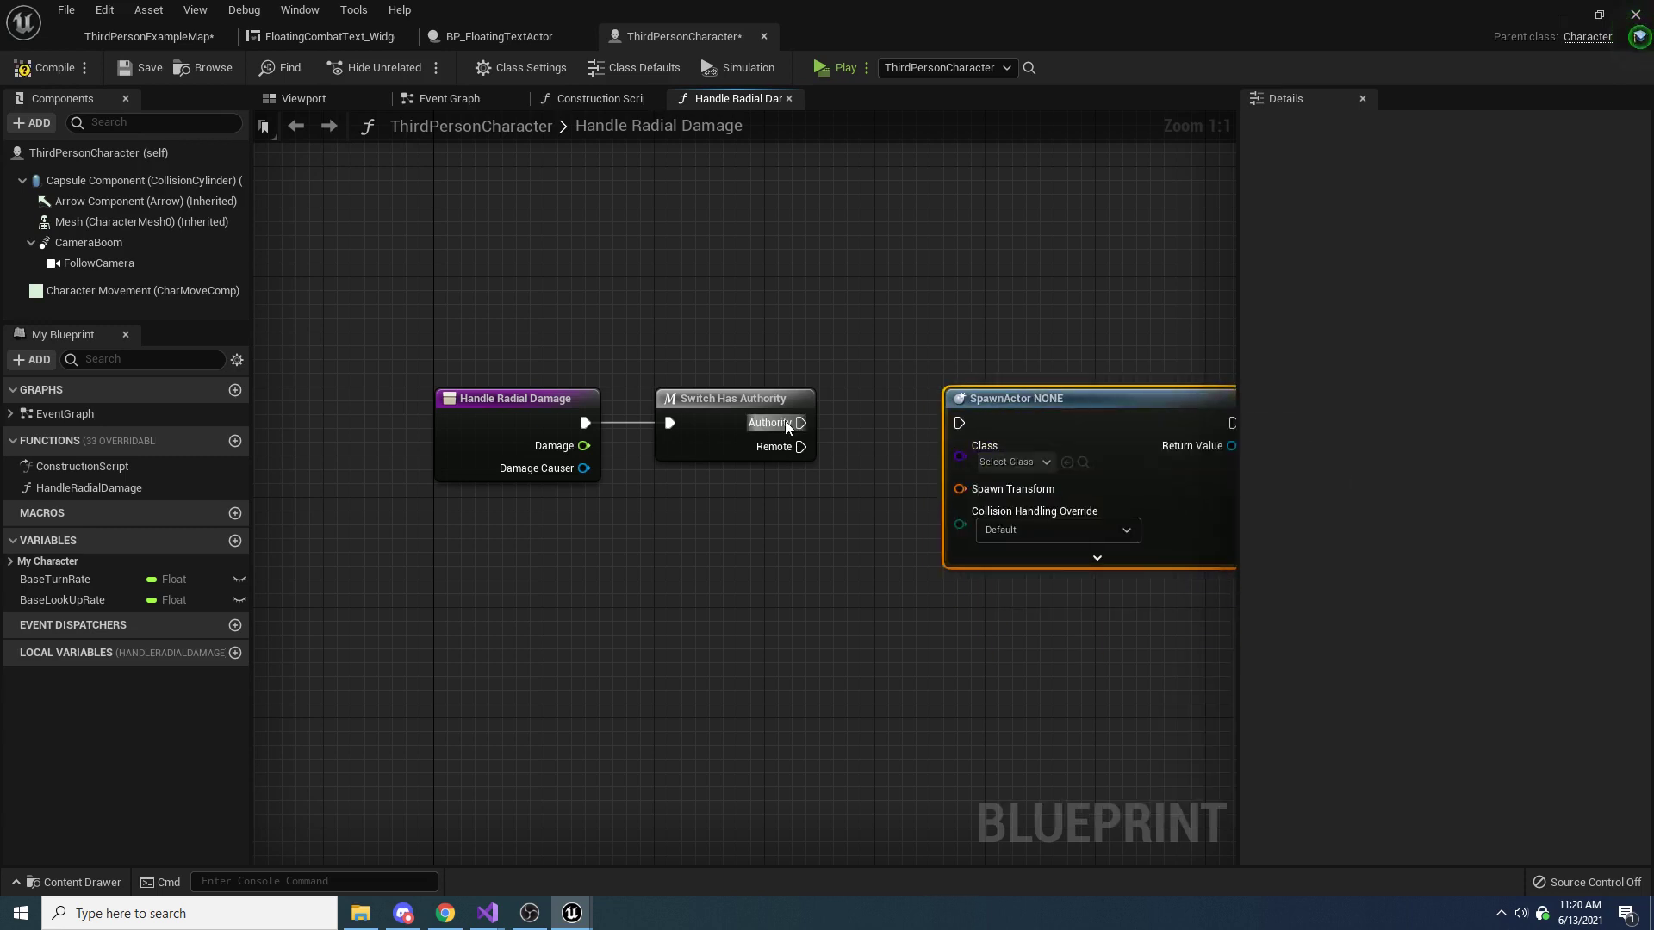
pyautogui.moveTo(786, 423); pyautogui.dragTo(1023, 406)
pyautogui.moveTo(1023, 405); pyautogui.dragTo(1054, 343, button='right')
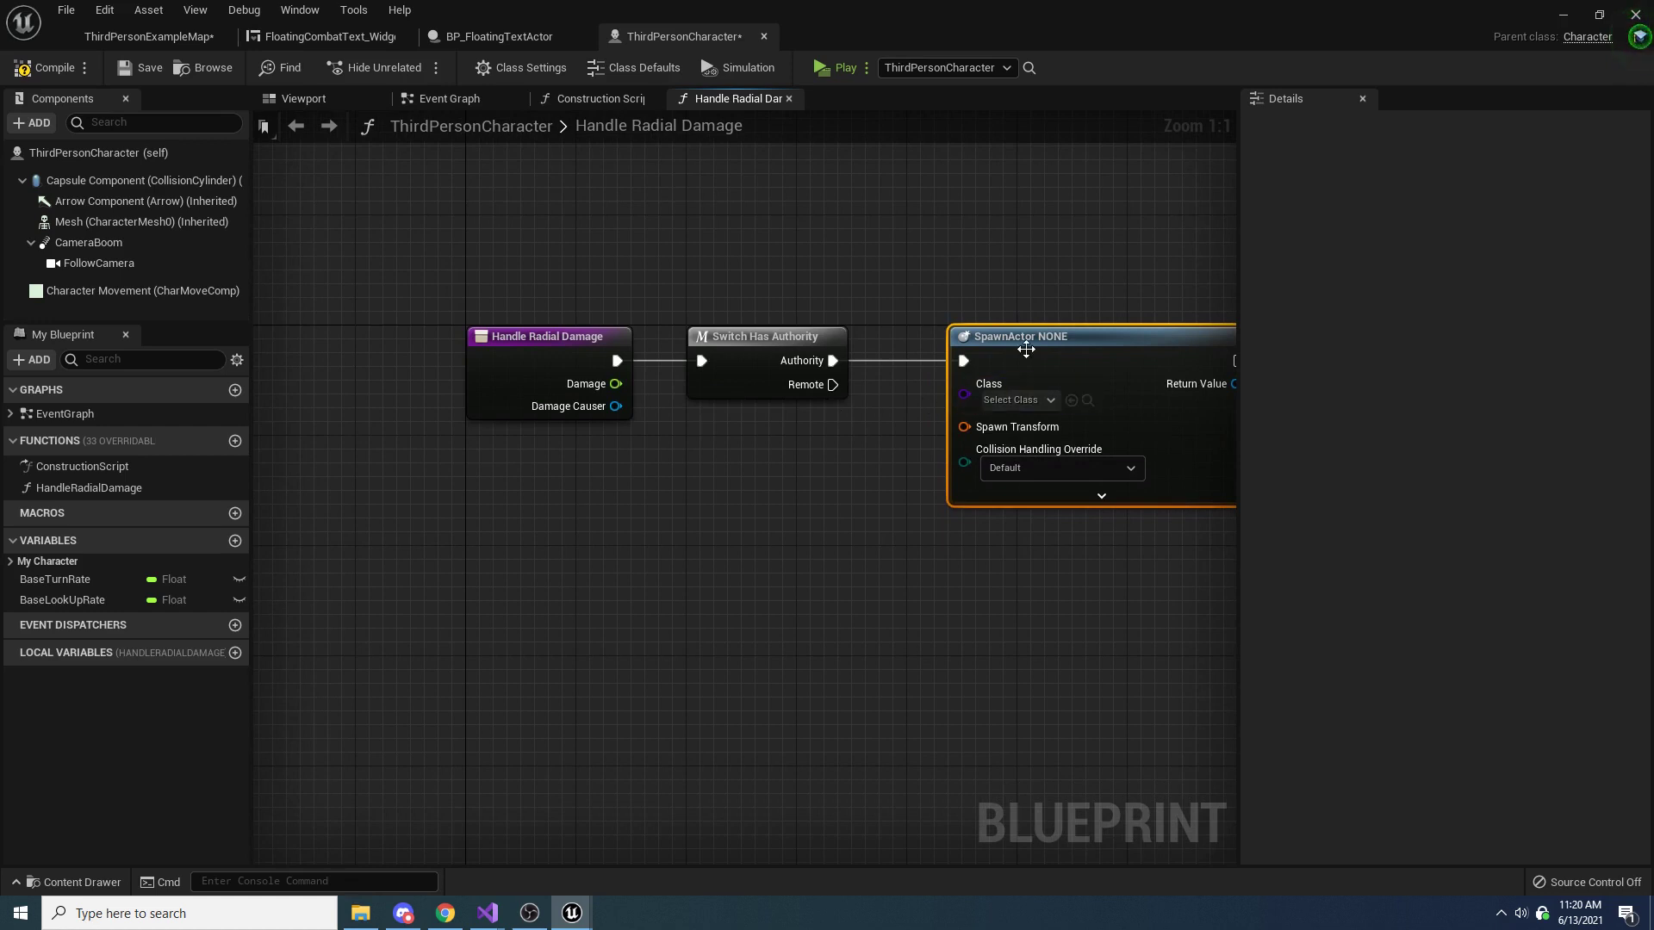
pyautogui.moveTo(1026, 349); pyautogui.dragTo(1067, 349)
# Set the spawn node's class to BP_FloatingTextActor and move the node farther from Switch Has Authority
pyautogui.click(1056, 401)
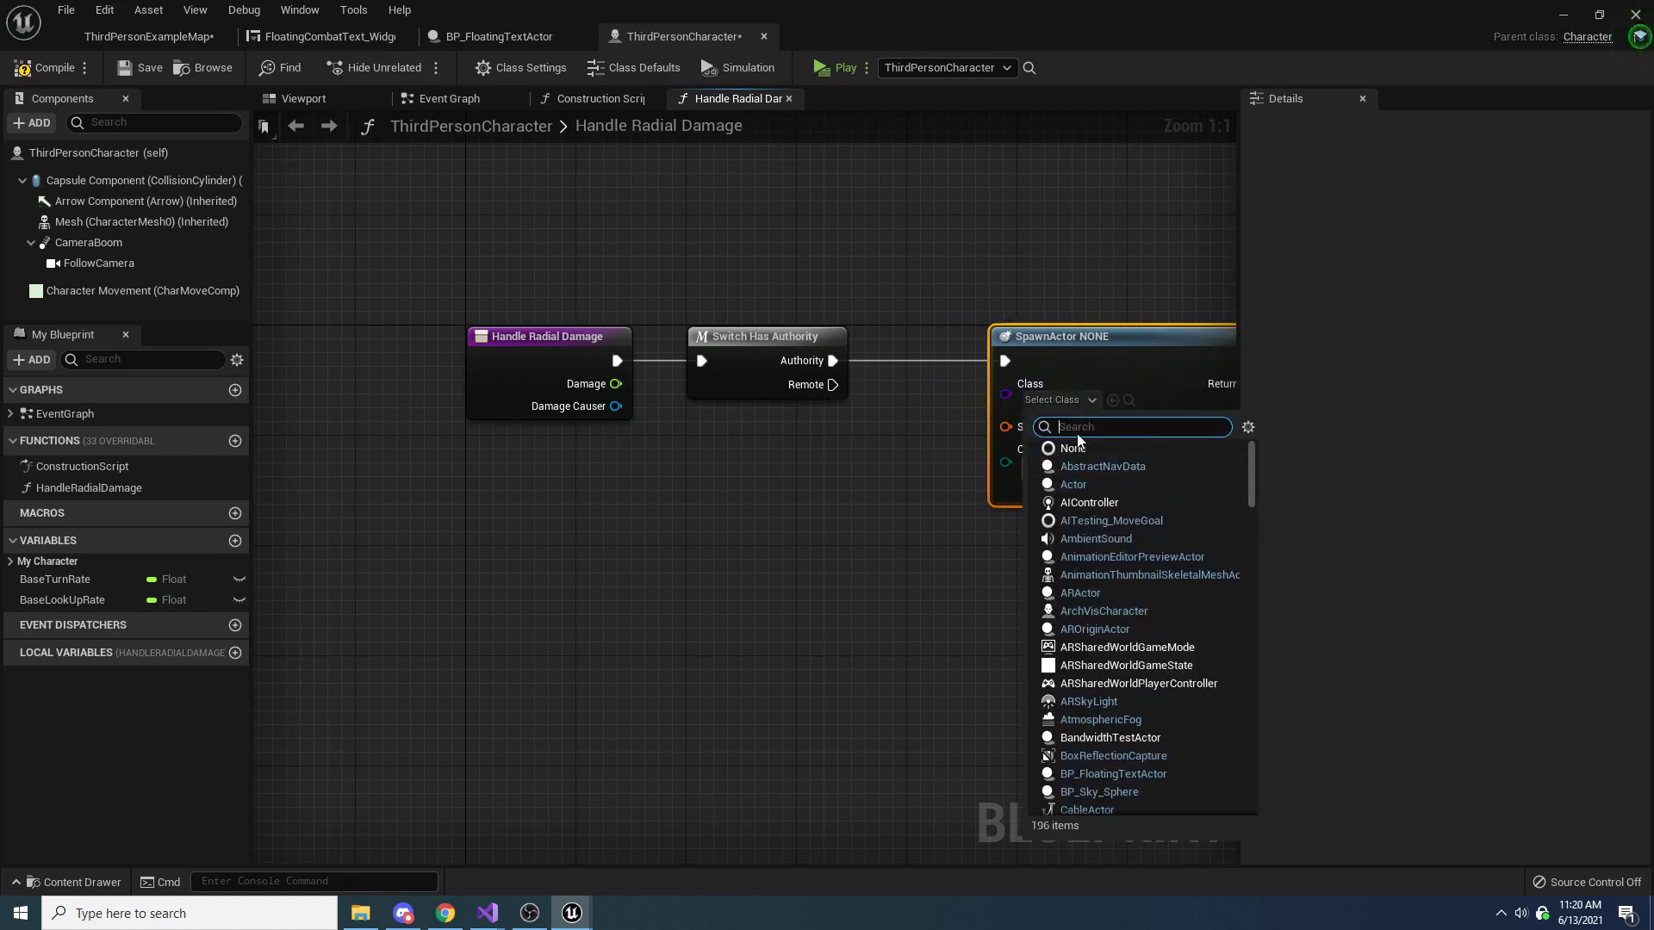
pyautogui.write('BP_Flo')
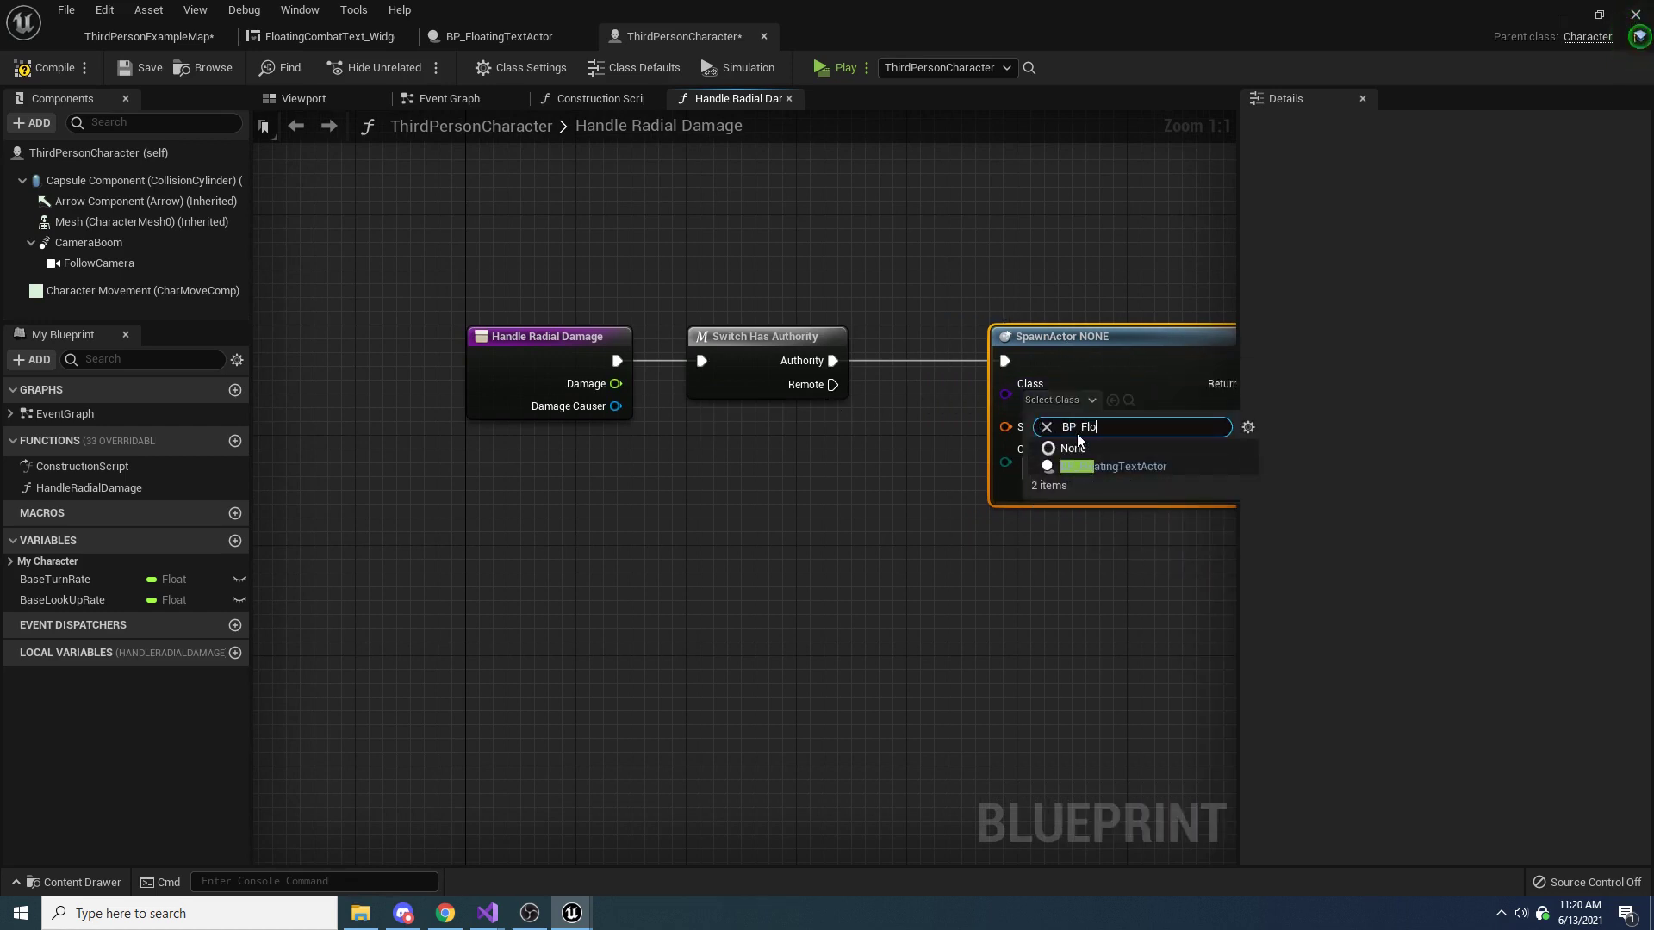
pyautogui.click(1101, 466)
pyautogui.moveTo(1043, 483); pyautogui.dragTo(889, 476, button='right')
pyautogui.moveTo(950, 357); pyautogui.dragTo(1018, 358)
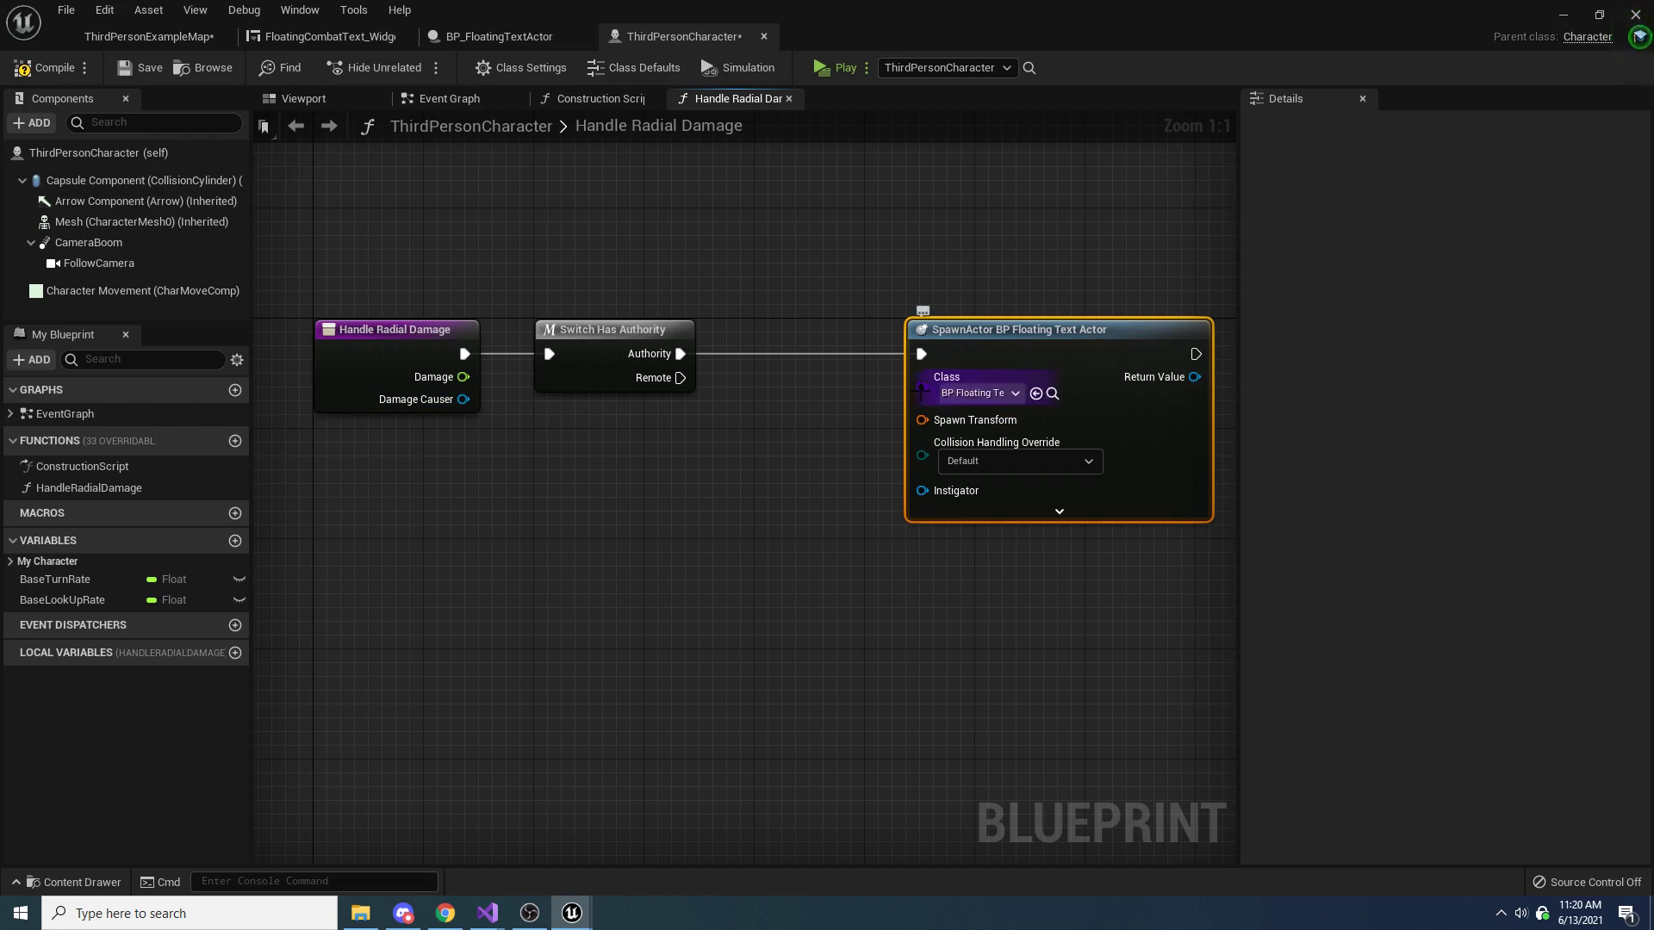
# Split the Spawn Transform pin, feed GetActorLocation into Spawn Transform Location, and place that node beside the spawn node
pyautogui.rightClick(923, 421)
pyautogui.click(970, 492)
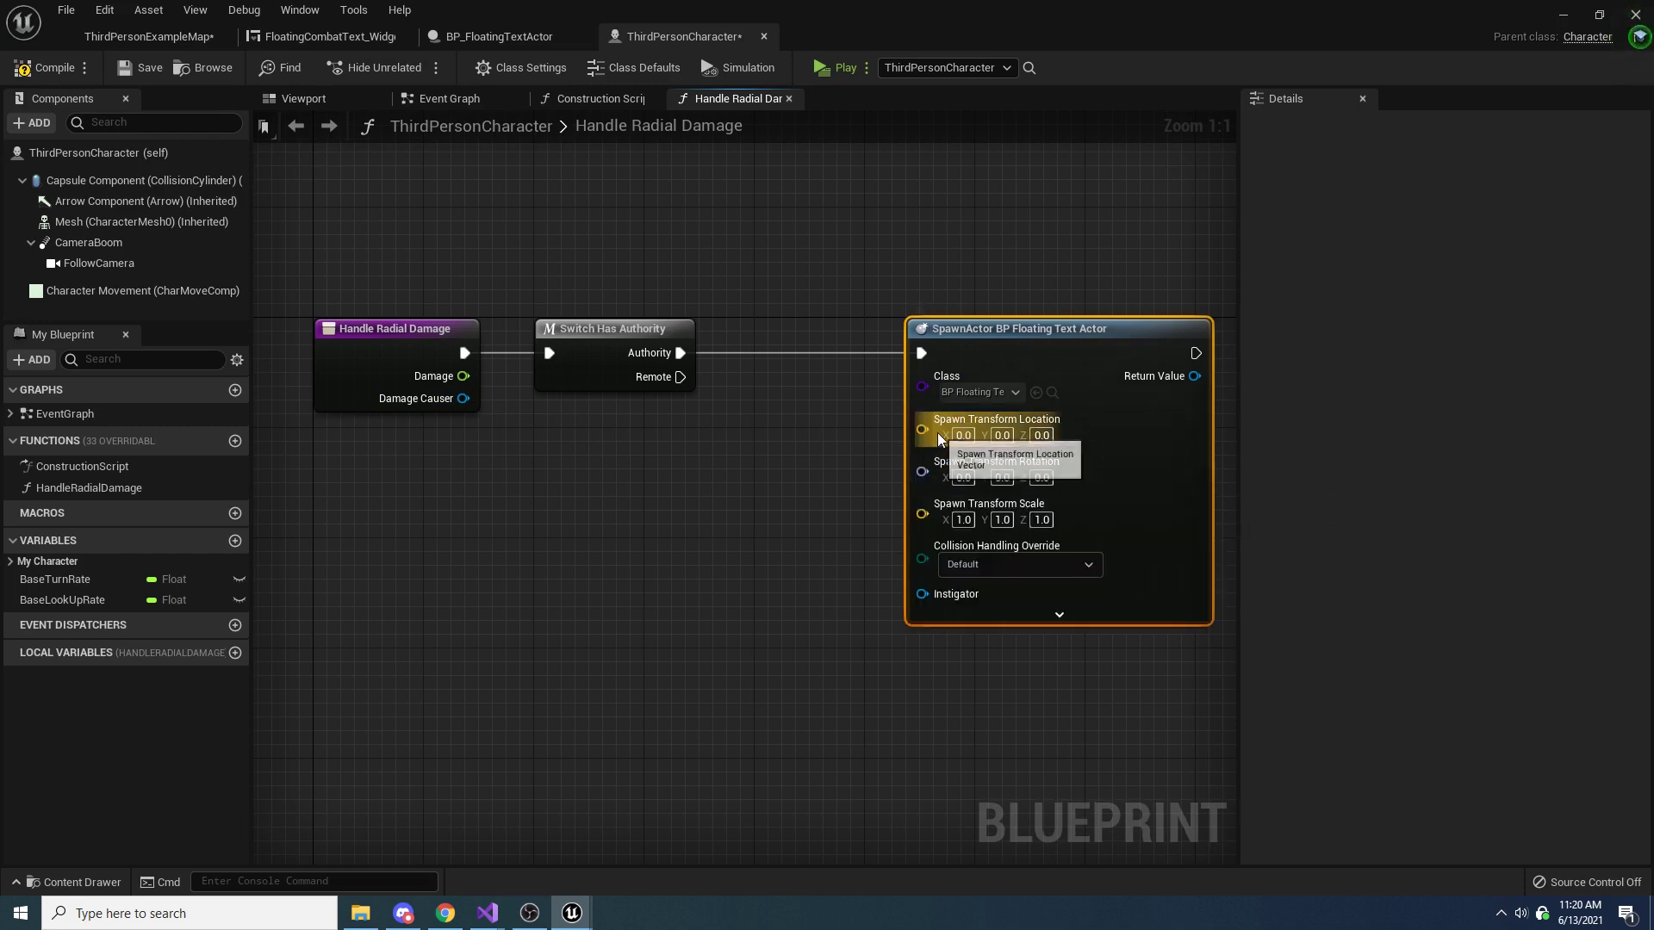
pyautogui.moveTo(922, 429); pyautogui.dragTo(789, 501)
pyautogui.write('get ac')
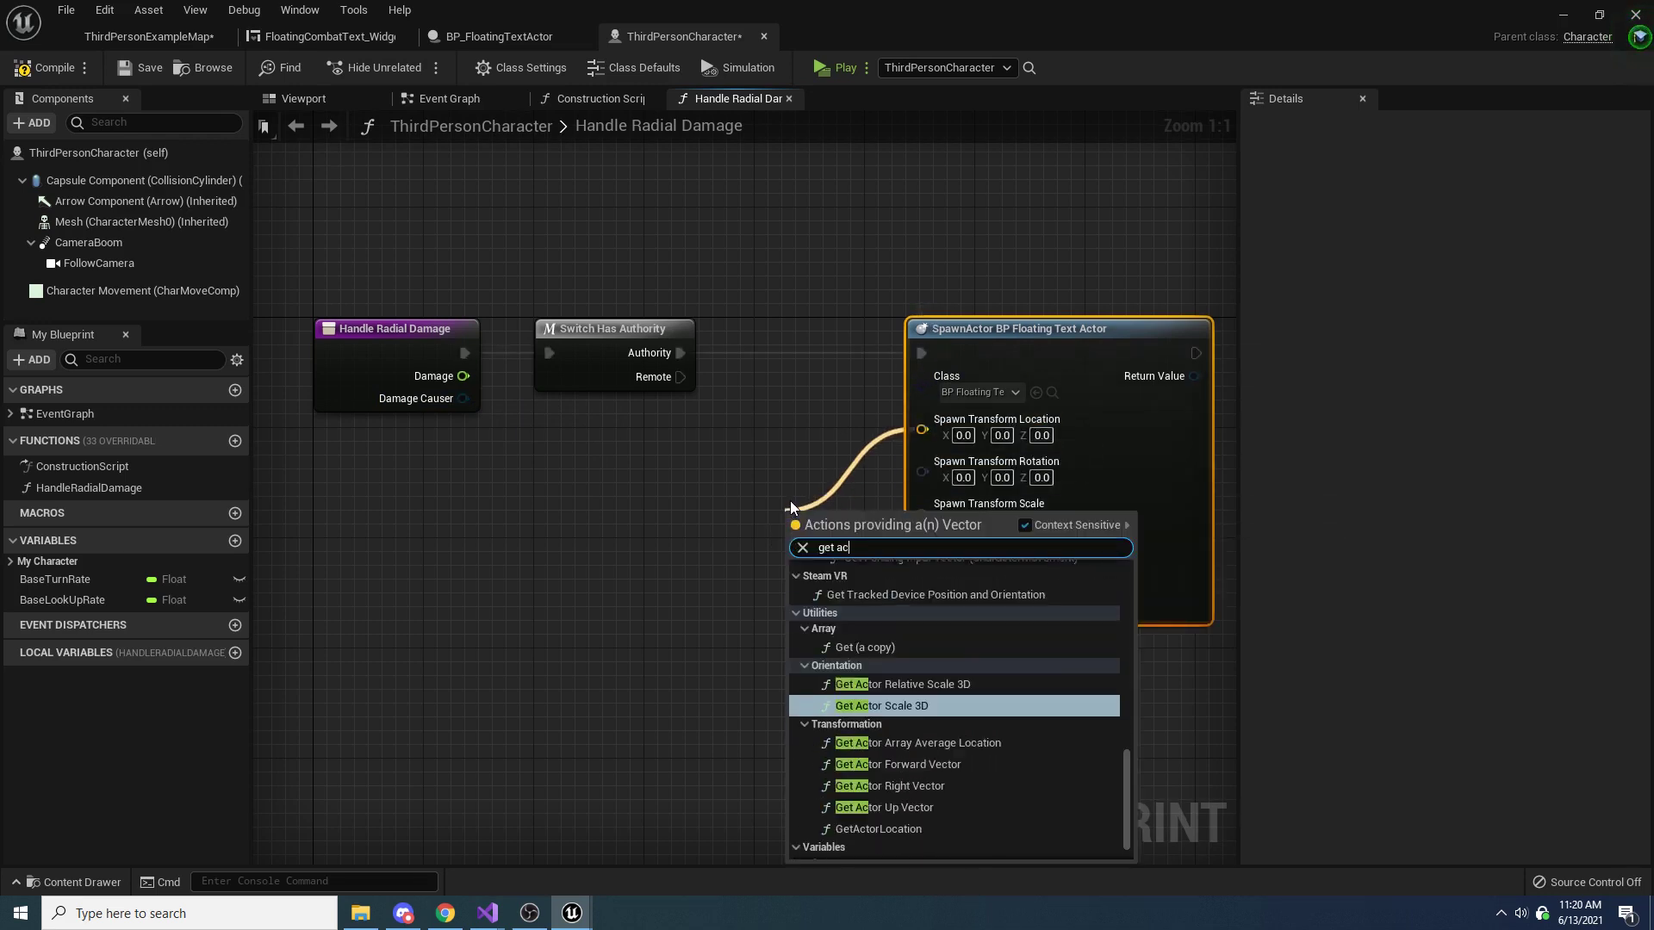
pyautogui.write('tor loc')
pyautogui.press('Return')
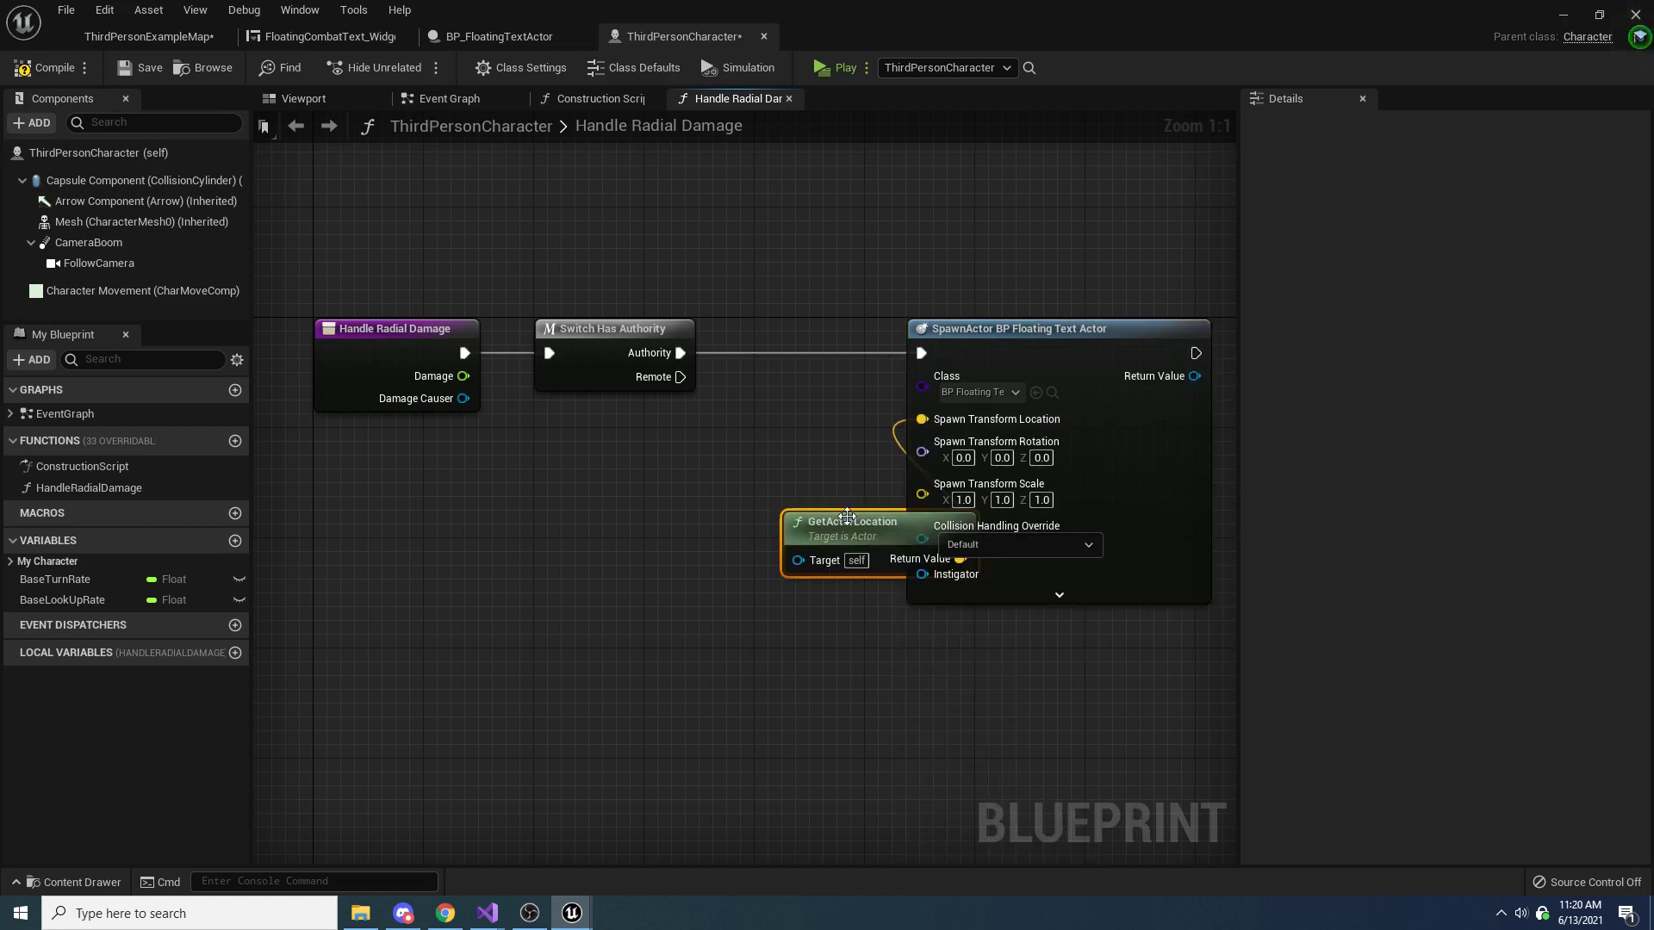
pyautogui.moveTo(845, 526); pyautogui.dragTo(732, 450)
# Disconnect GetActorLocation, recombine and re-split the Spawn Transform pin, and reconnect GetActorLocation to Spawn Transform Location
pyautogui.keyDown('alt'); pyautogui.click(925, 420); pyautogui.keyUp('alt')
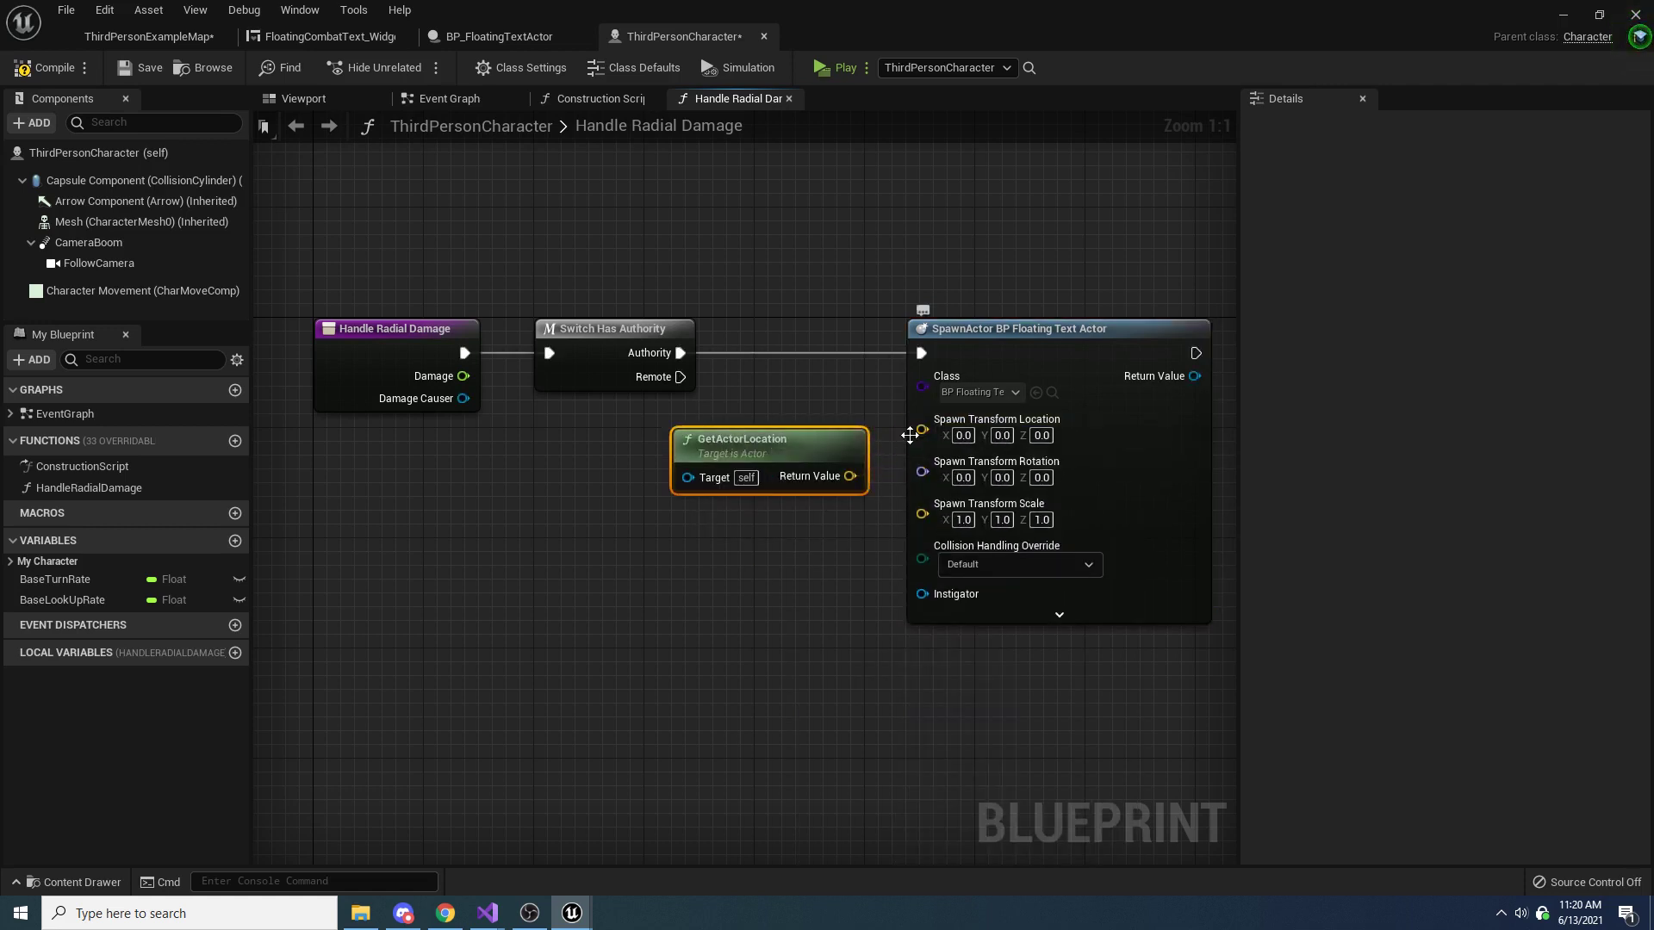
pyautogui.rightClick(917, 432)
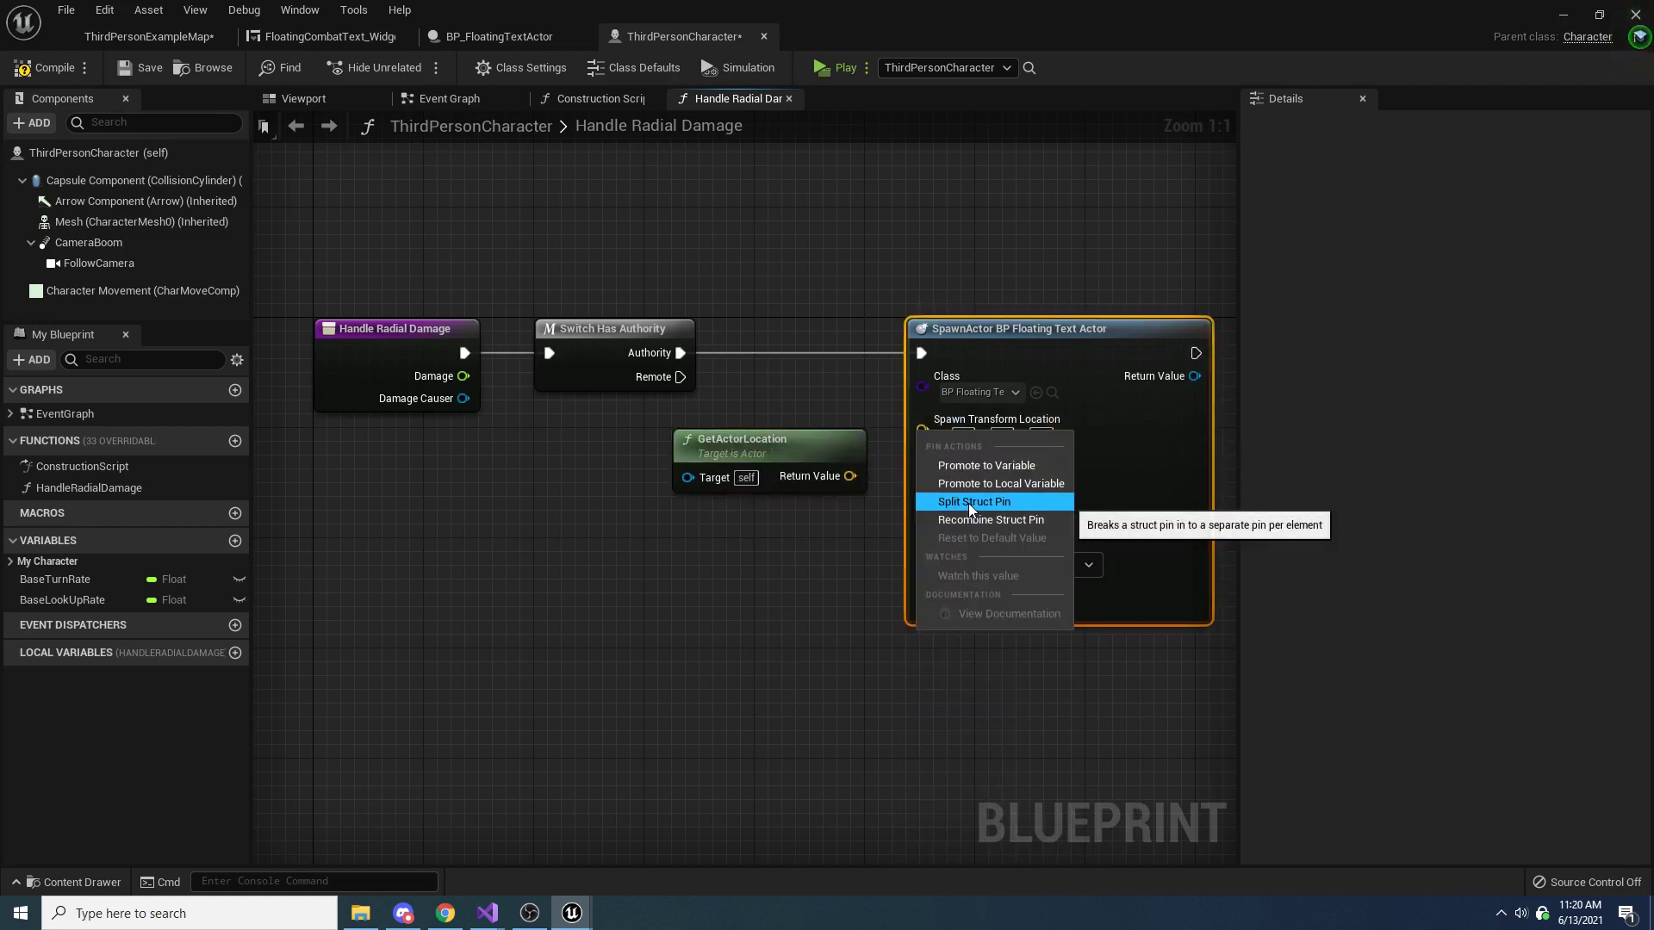
pyautogui.click(968, 504)
pyautogui.rightClick(923, 420)
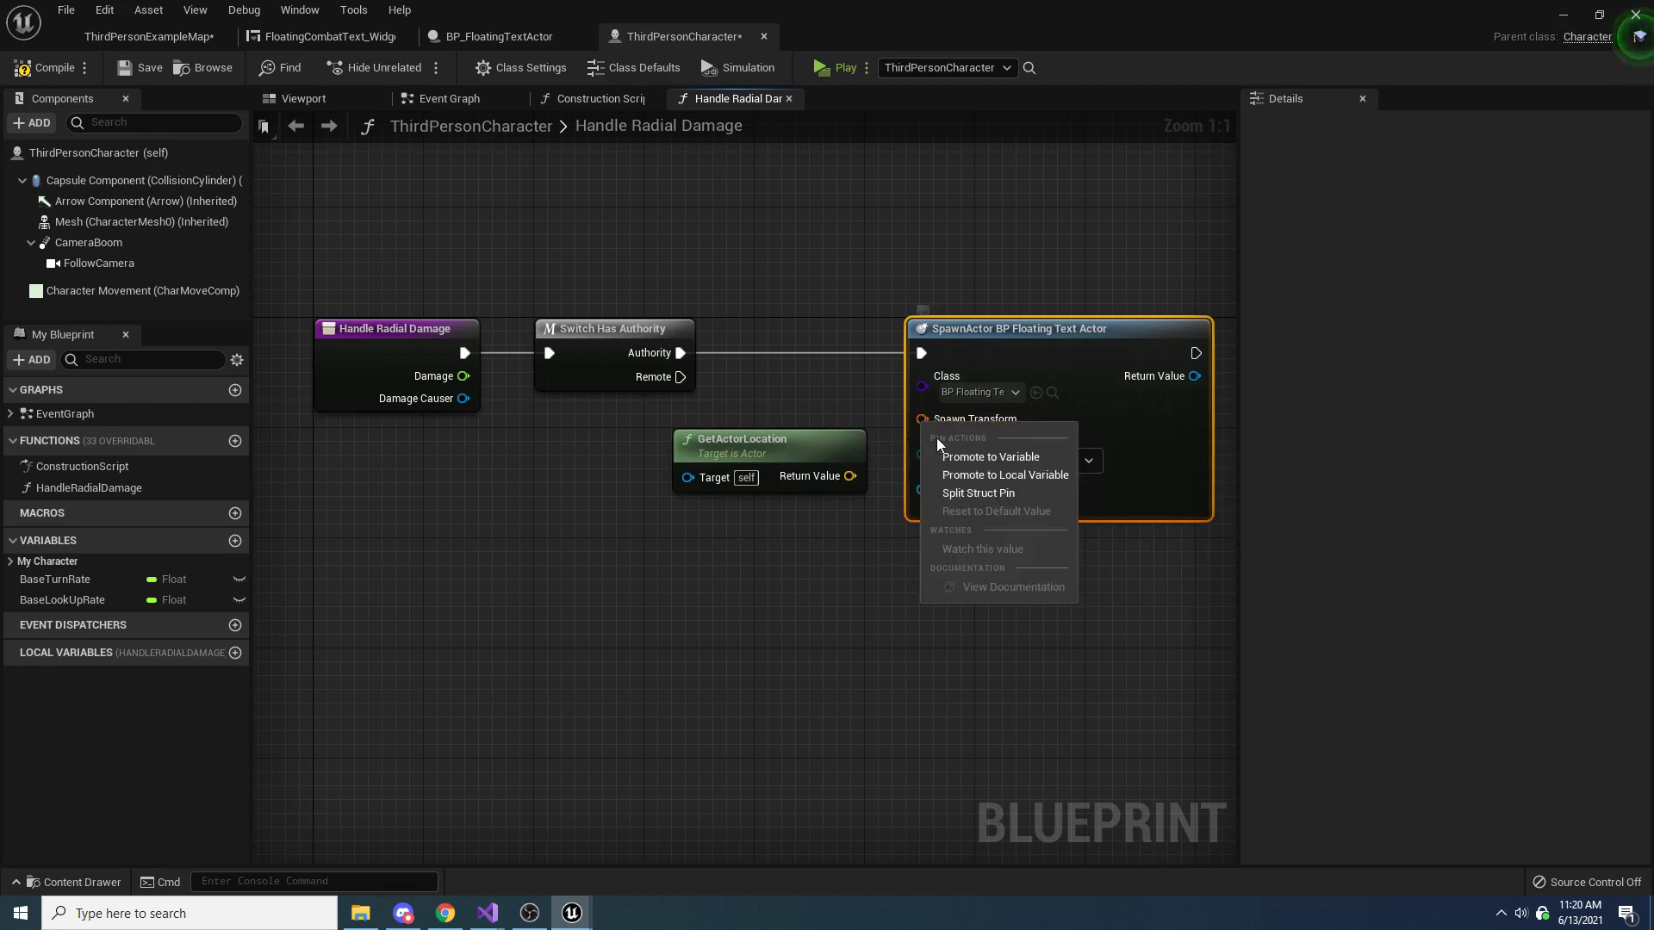
pyautogui.click(977, 494)
pyautogui.moveTo(850, 476); pyautogui.dragTo(939, 421)
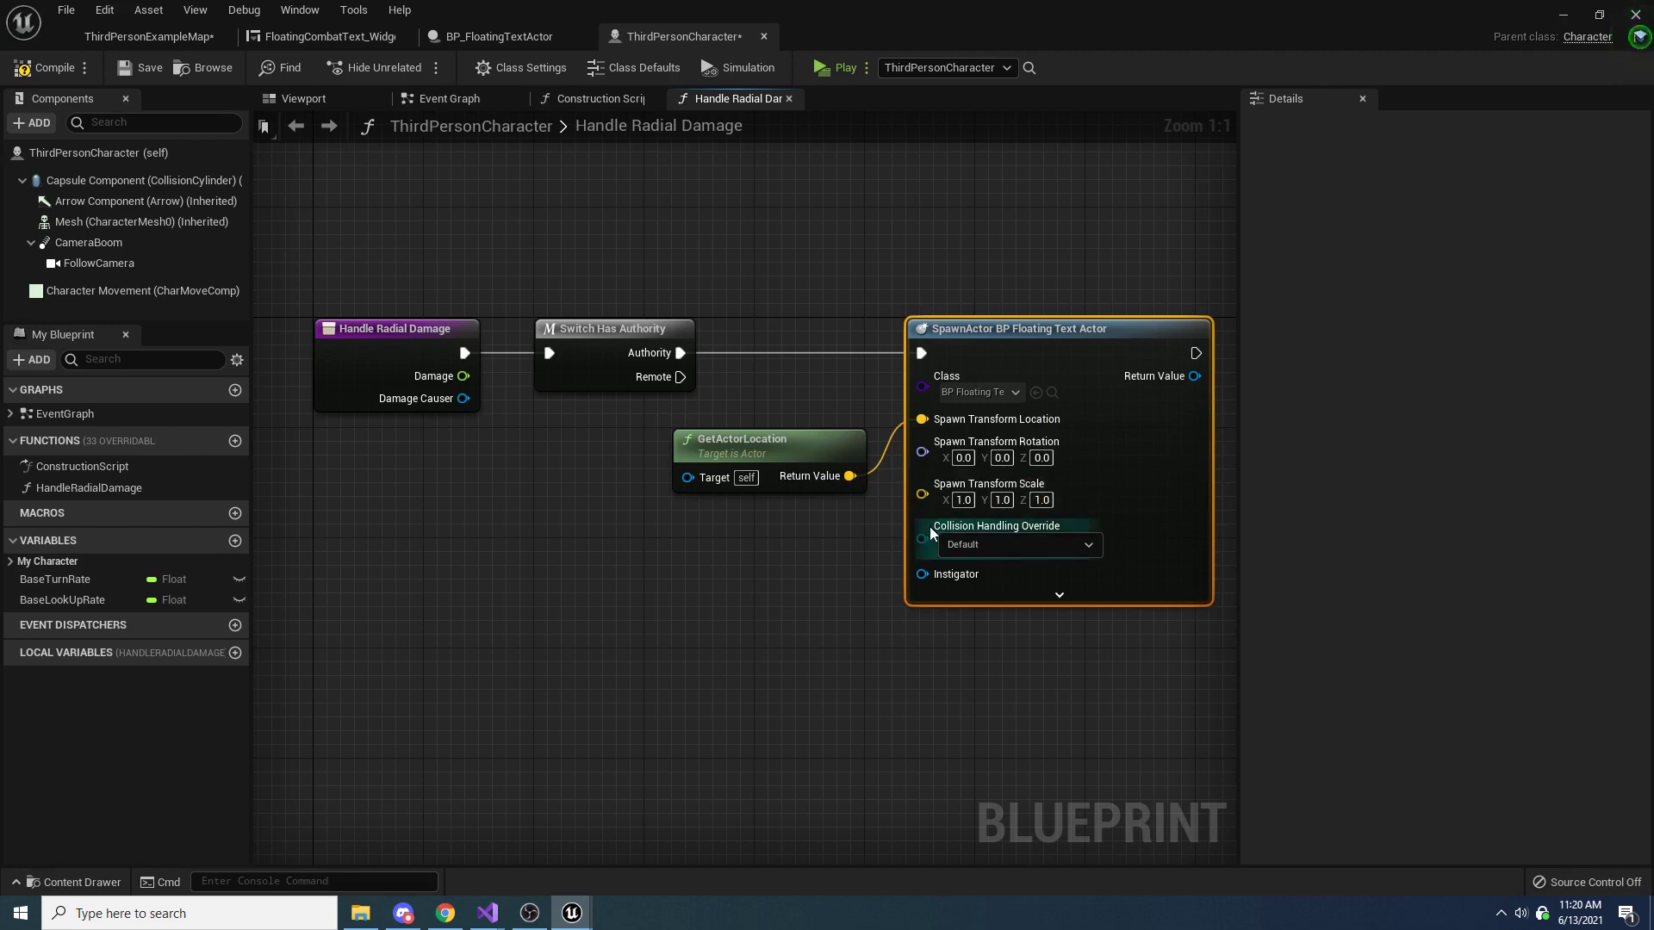
# Compile and save the ThirdPersonCharacter blueprint, and select the GetActorLocation and SpawnActor nodes
pyautogui.moveTo(1015, 391); pyautogui.dragTo(847, 417, button='right')
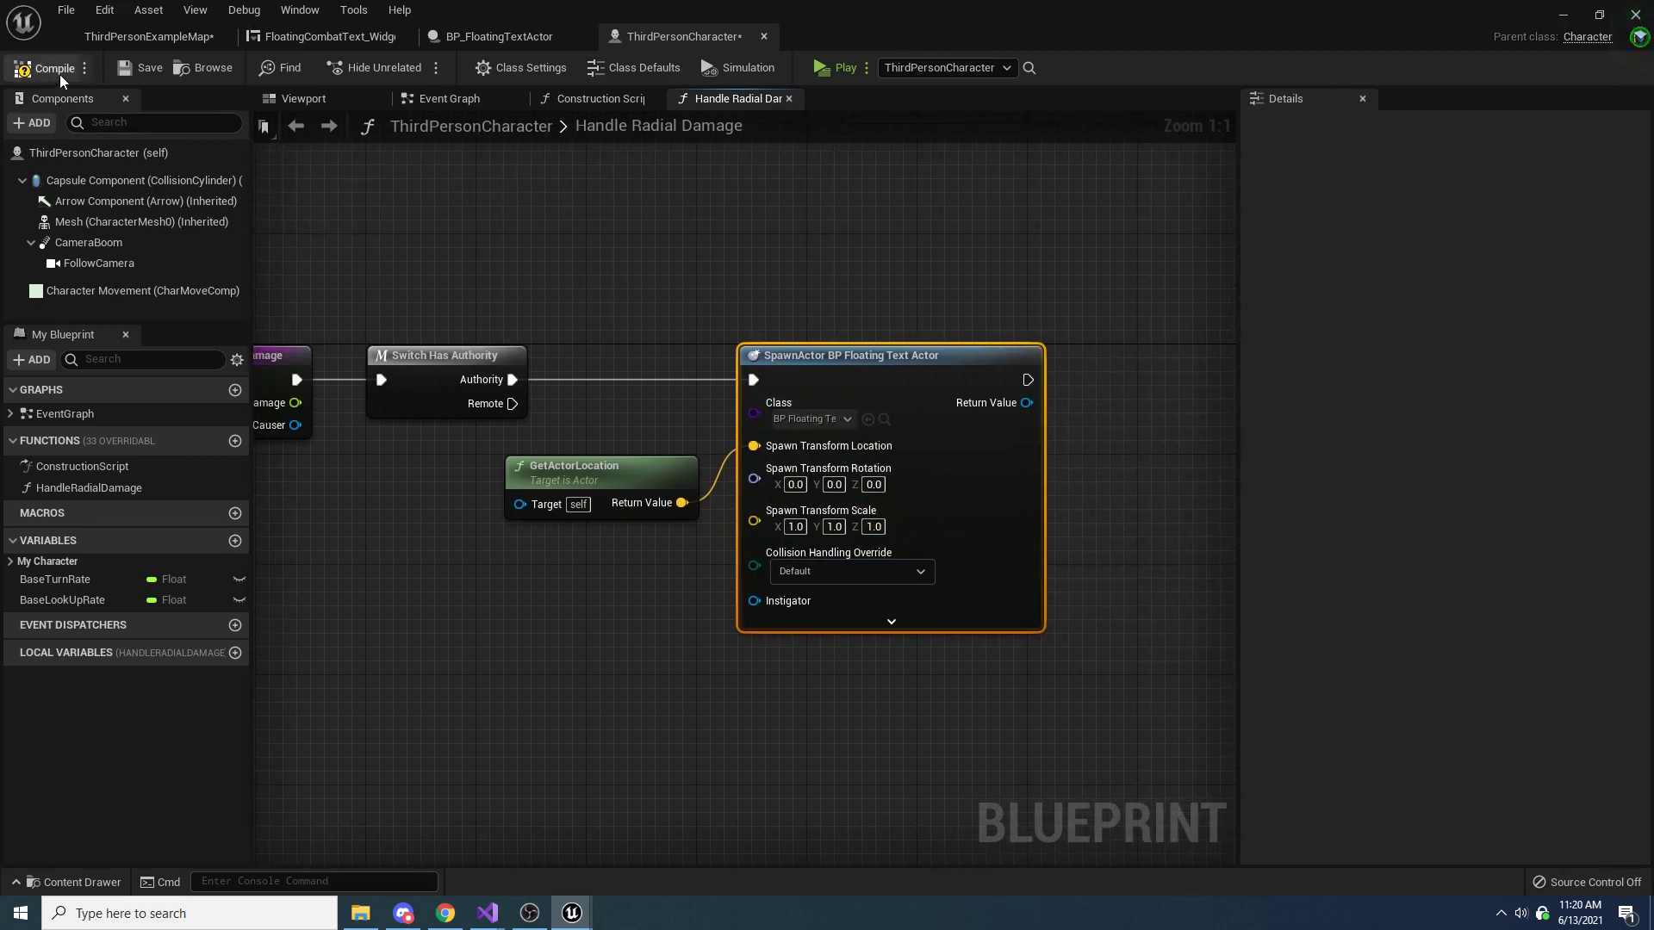
pyautogui.click(136, 69)
pyautogui.moveTo(968, 317); pyautogui.dragTo(889, 419, button='right')
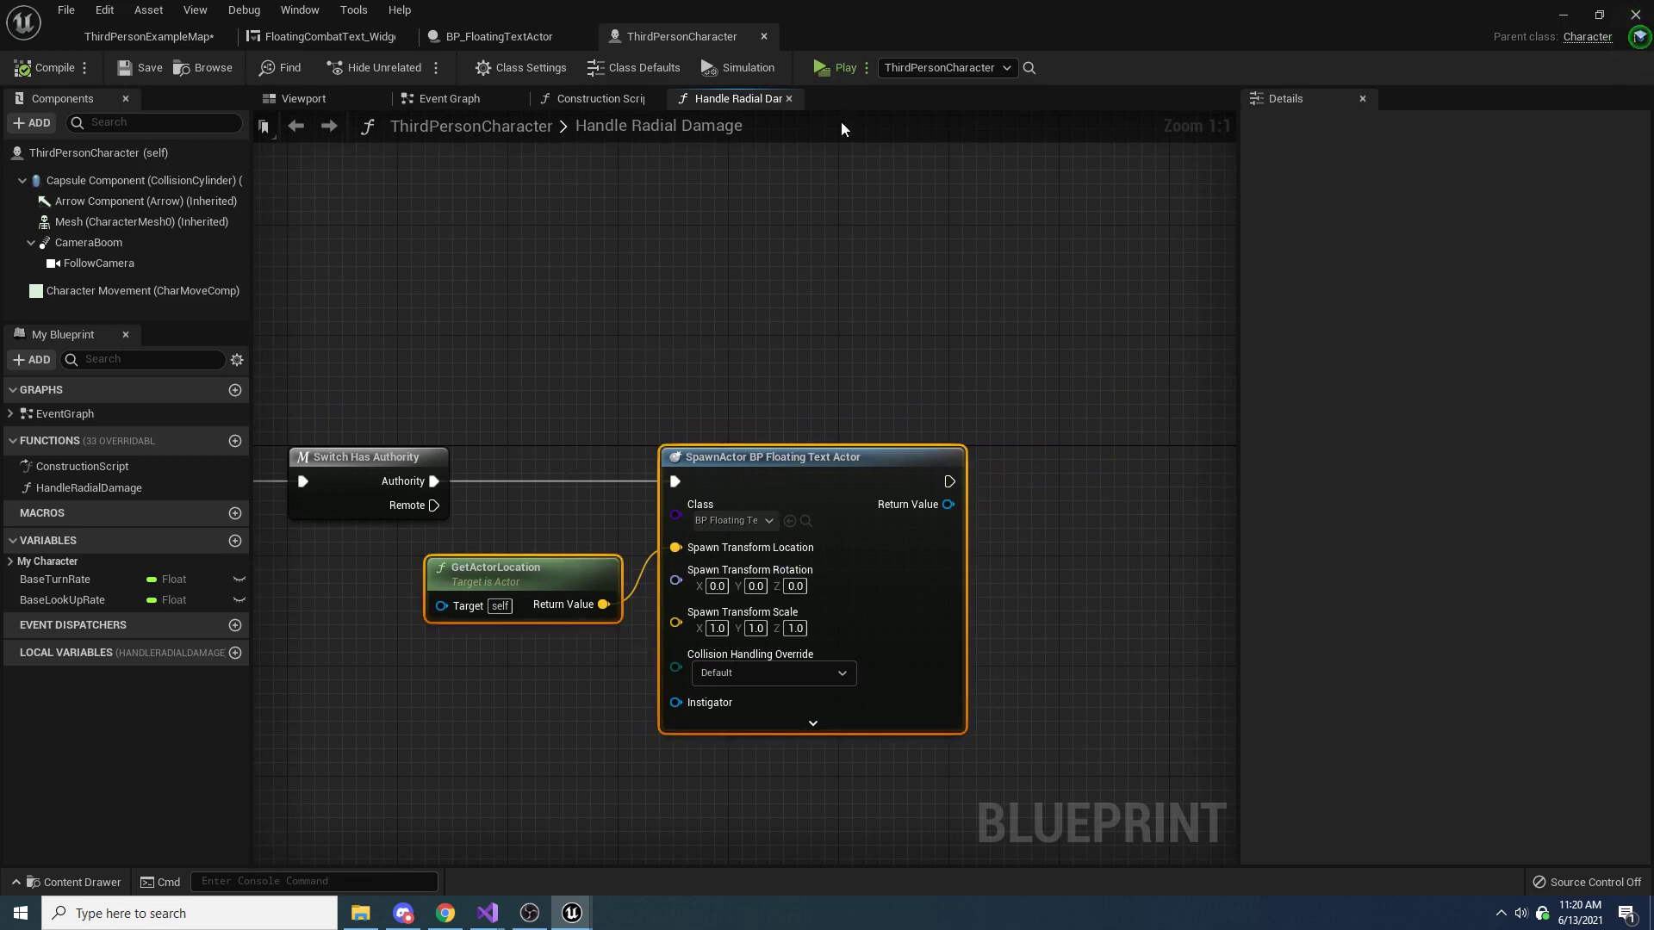
# Play-test the example map in the Server and Client 1 windows, moving the characters and triggering radial damage, and end the session
pyautogui.click(172, 36)
pyautogui.click(952, 68)
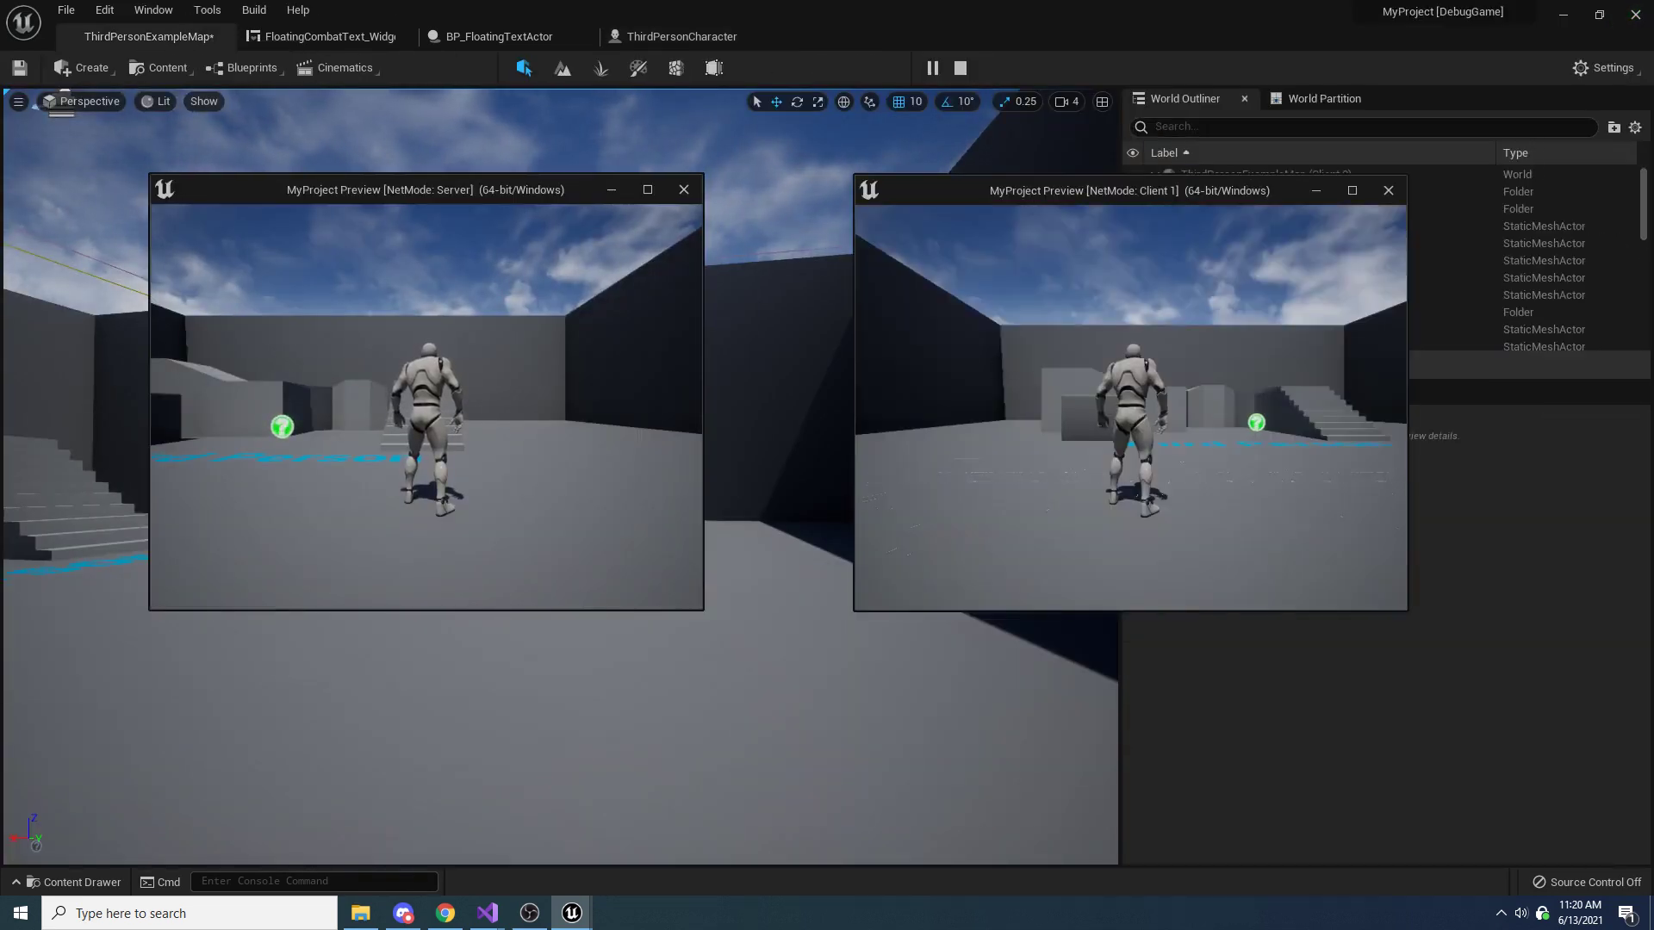
pyautogui.click(999, 366)
pyautogui.press('w')
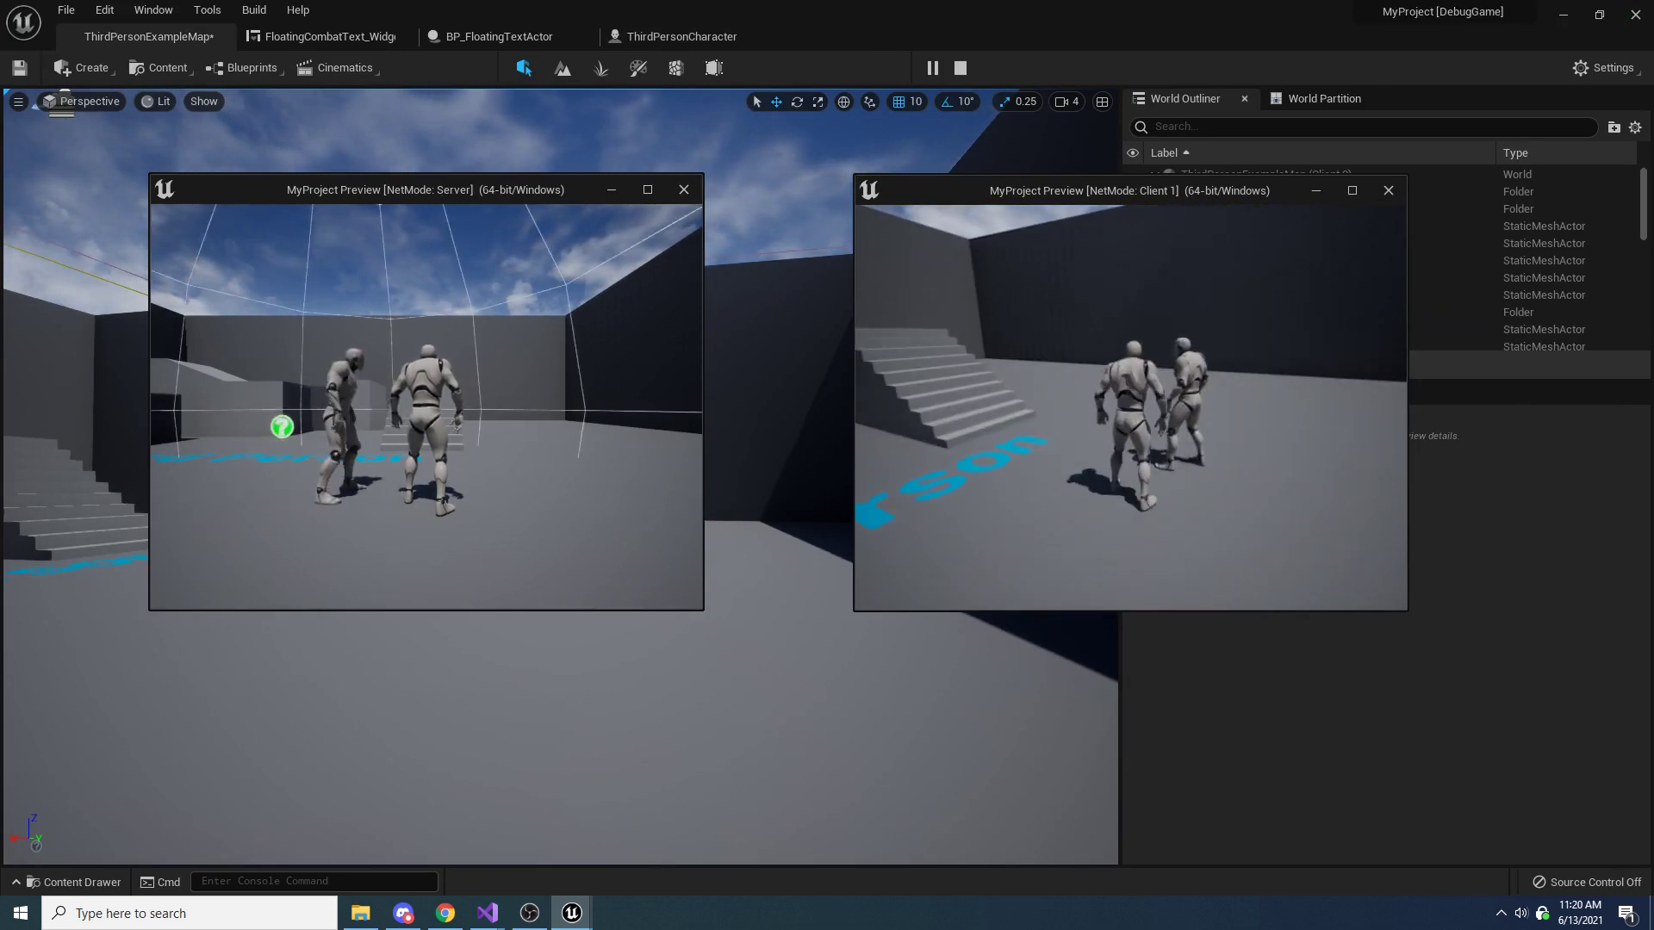
pyautogui.hotkey('shift', 'F1')
pyautogui.click(634, 379)
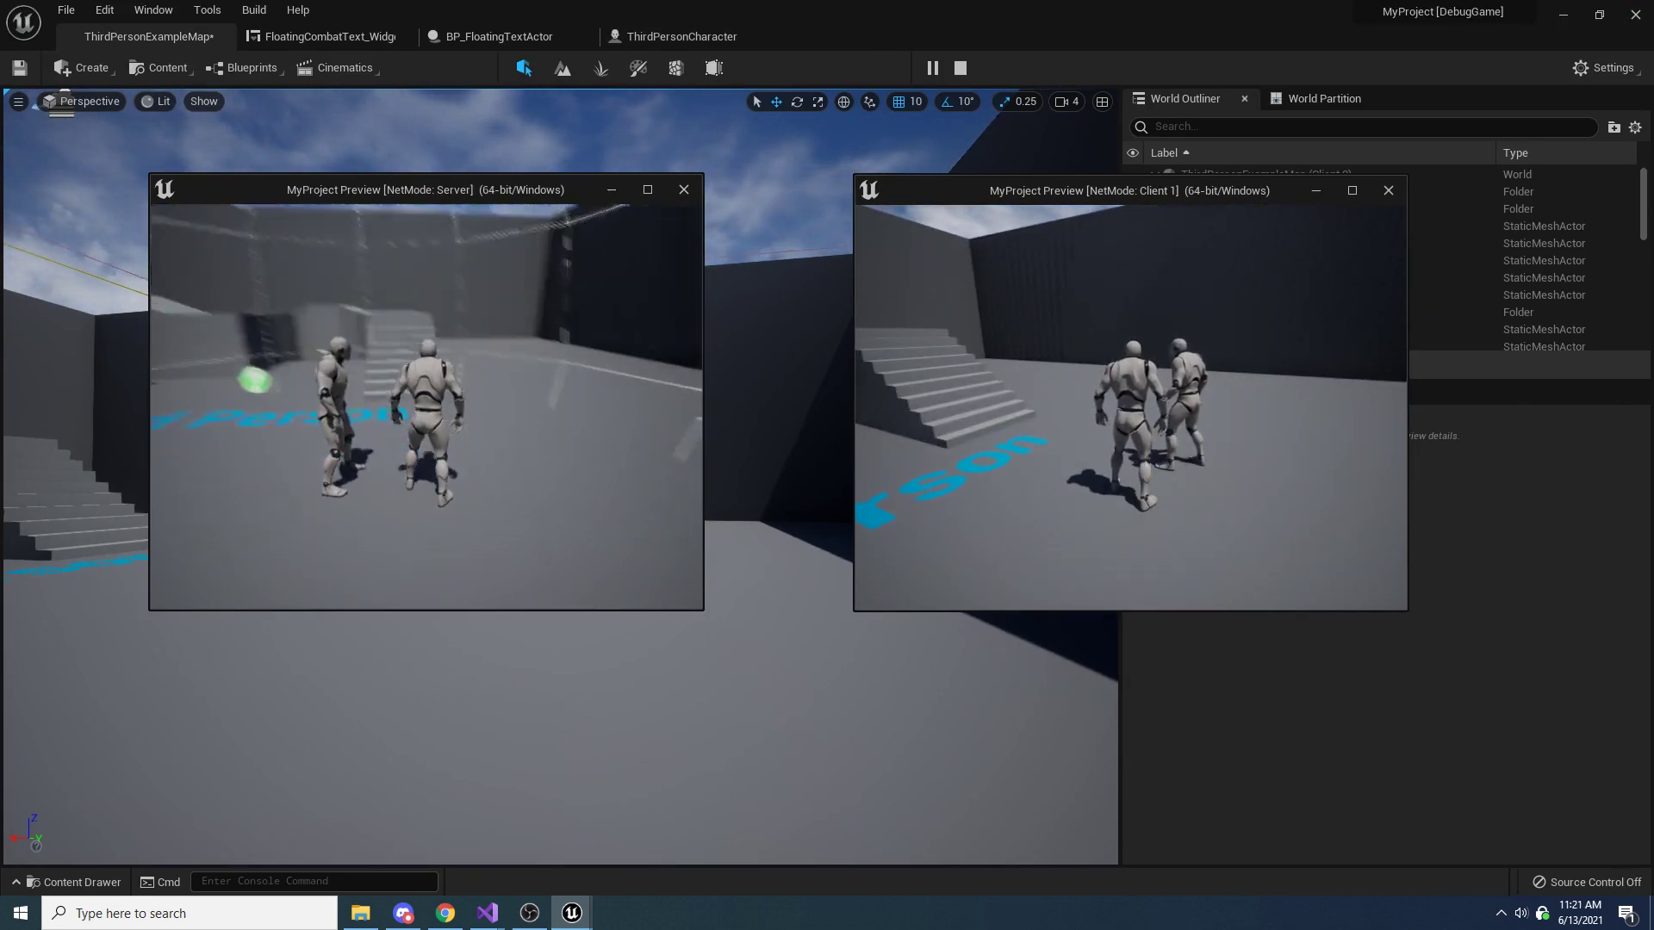
pyautogui.press('s')
pyautogui.press('Escape')
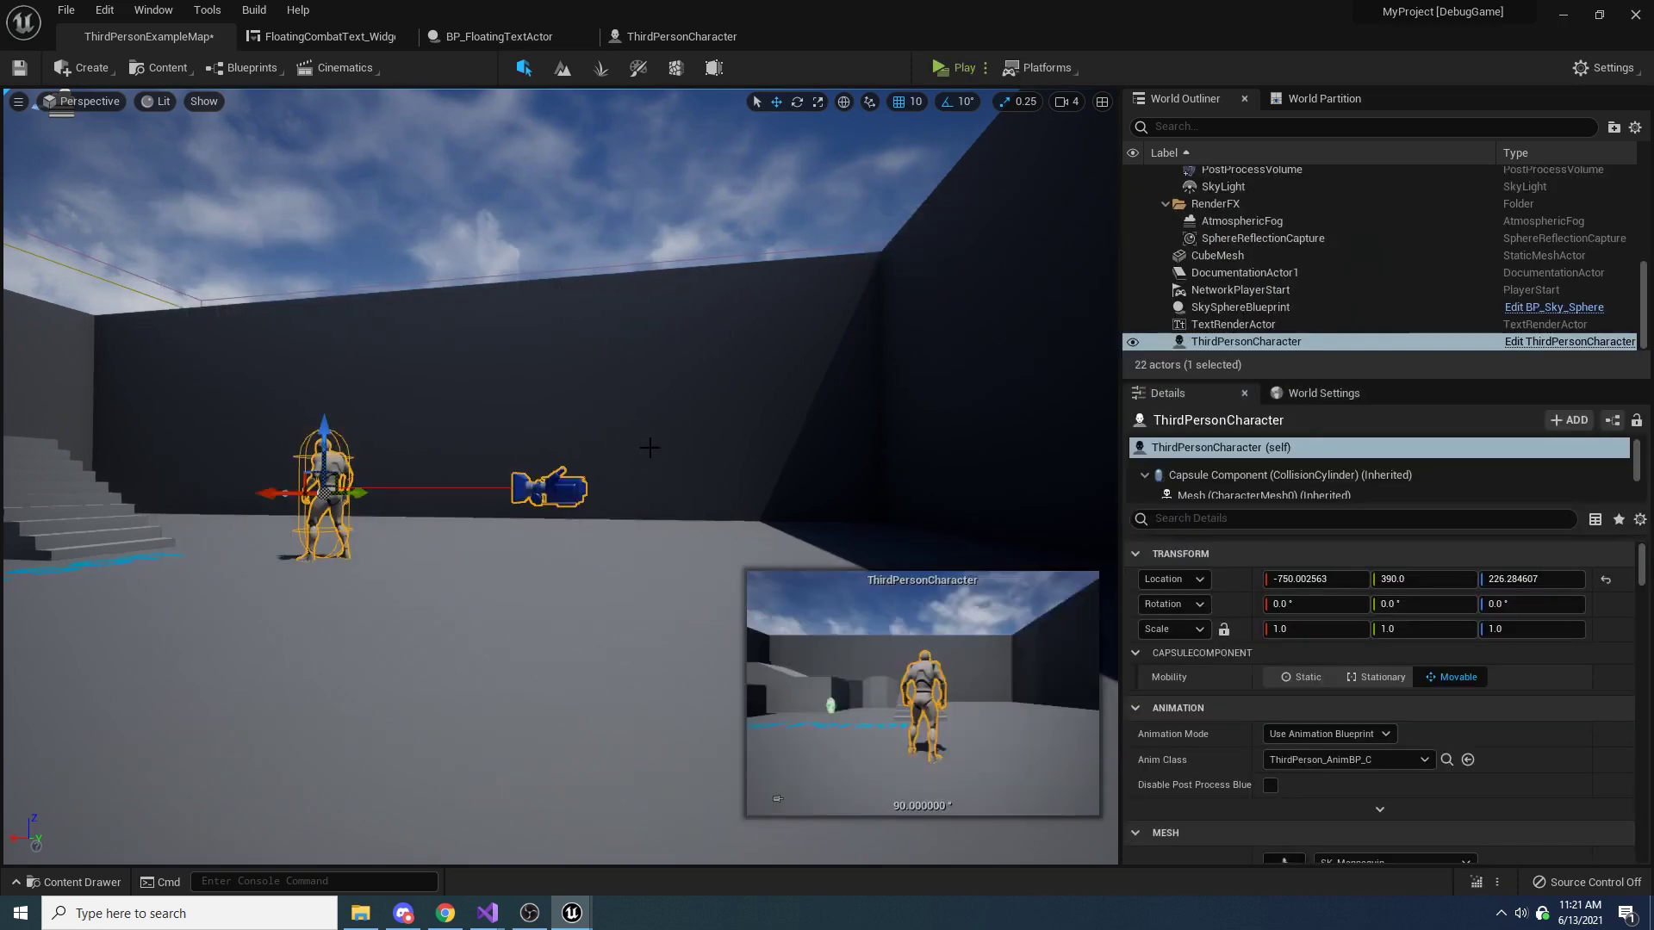
# Set the default value of the Text variable in BP_FloatingTextActor to 100, and compile and save the blueprint
pyautogui.click(653, 36)
pyautogui.moveTo(721, 274); pyautogui.dragTo(757, 207, button='right')
pyautogui.click(757, 207)
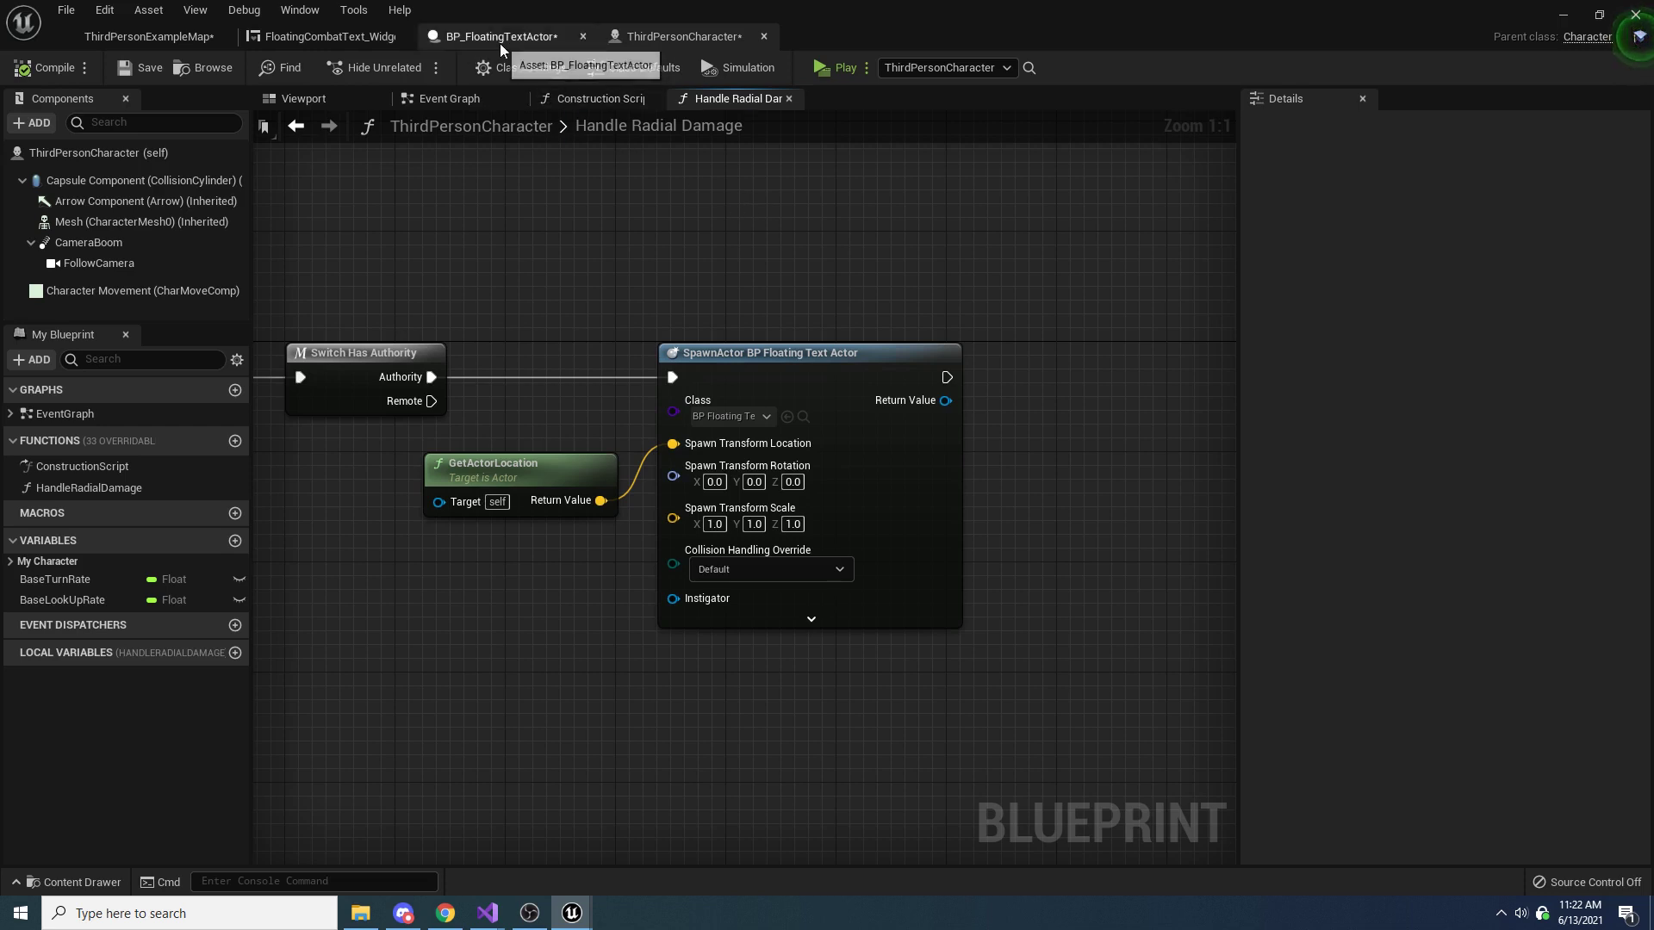
pyautogui.click(541, 34)
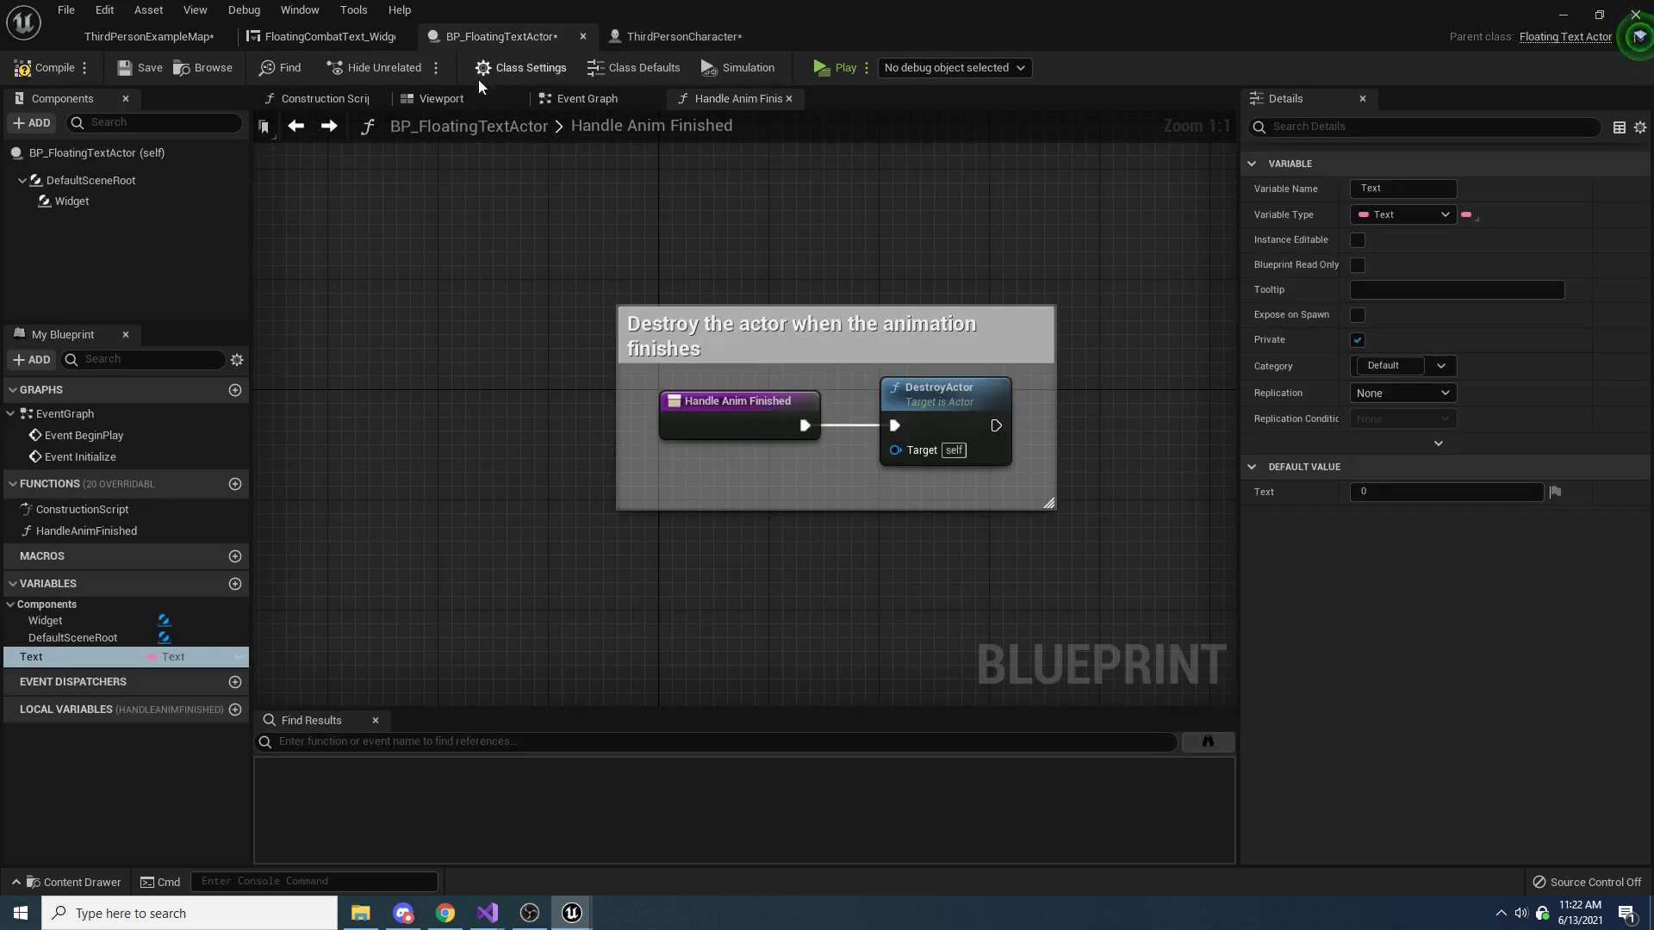
pyautogui.click(1393, 497)
pyautogui.write('100')
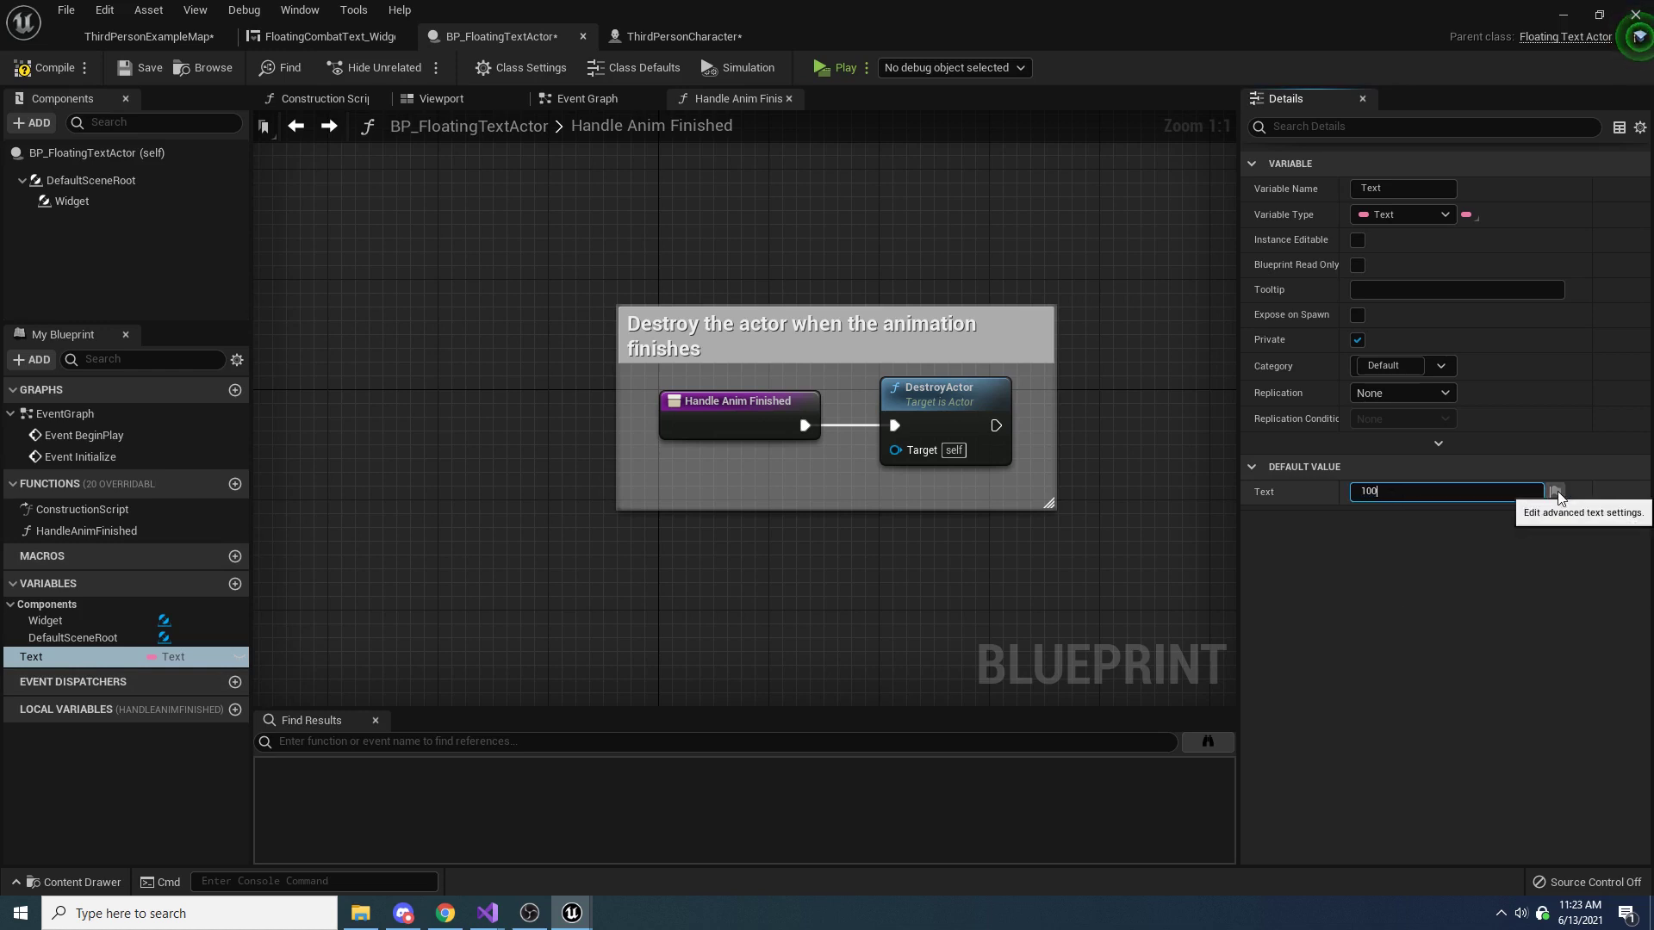
pyautogui.click(52, 67)
pyautogui.click(142, 67)
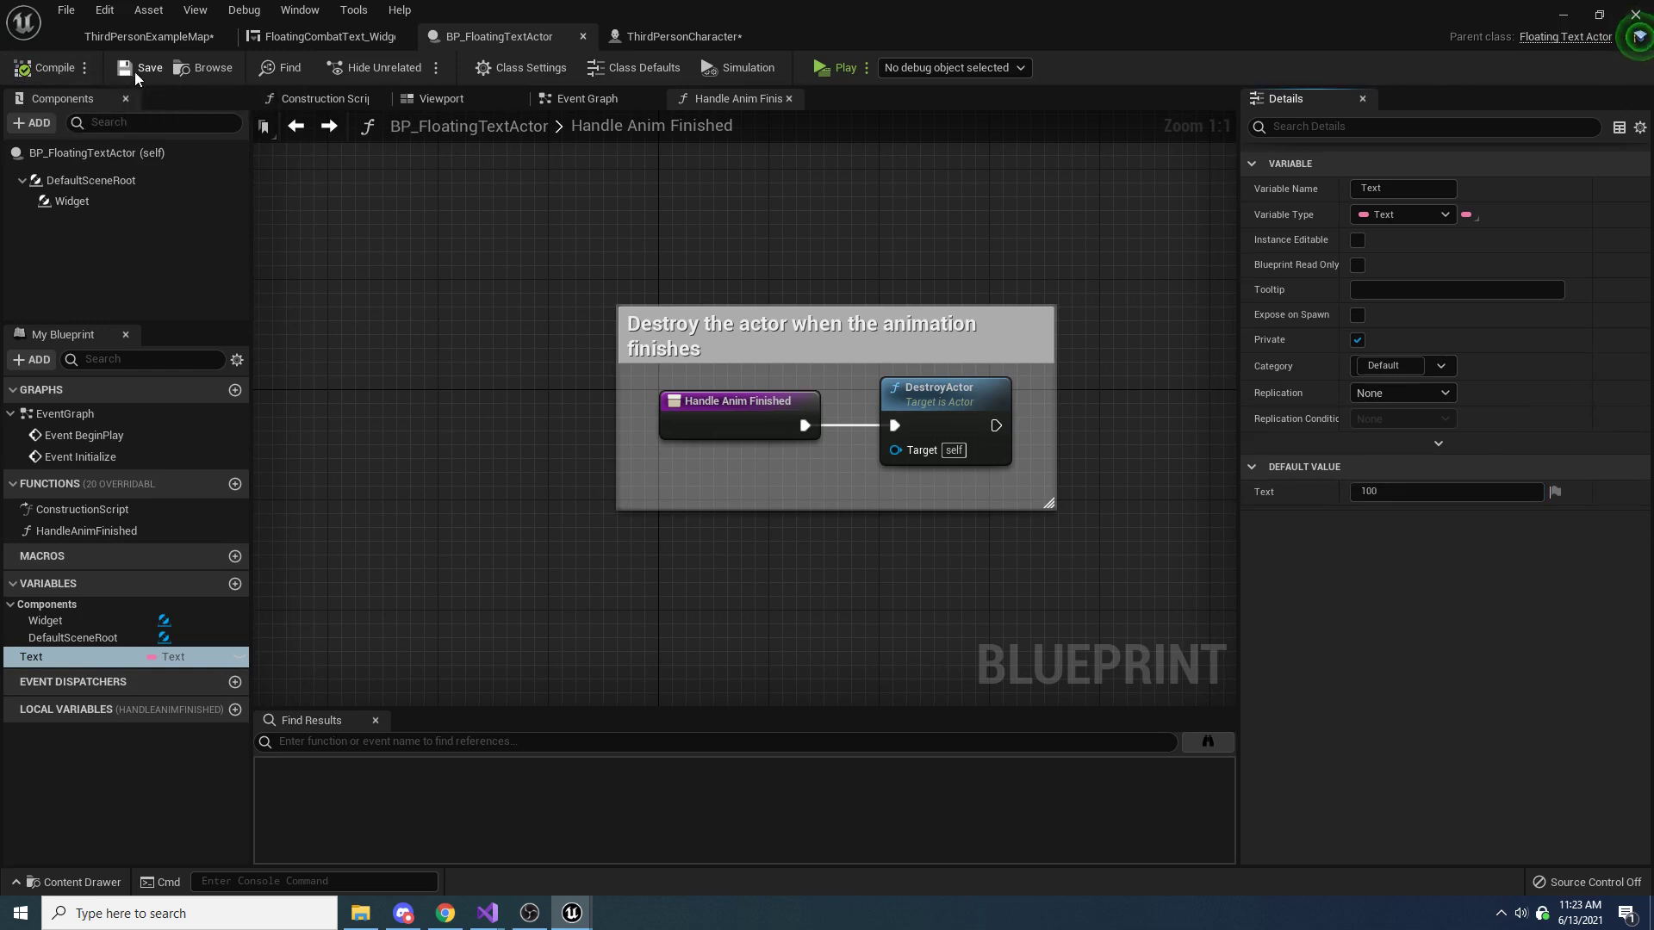
# Start a multiplayer preview and arrange the Server and Client 1 windows side by side
pyautogui.click(831, 67)
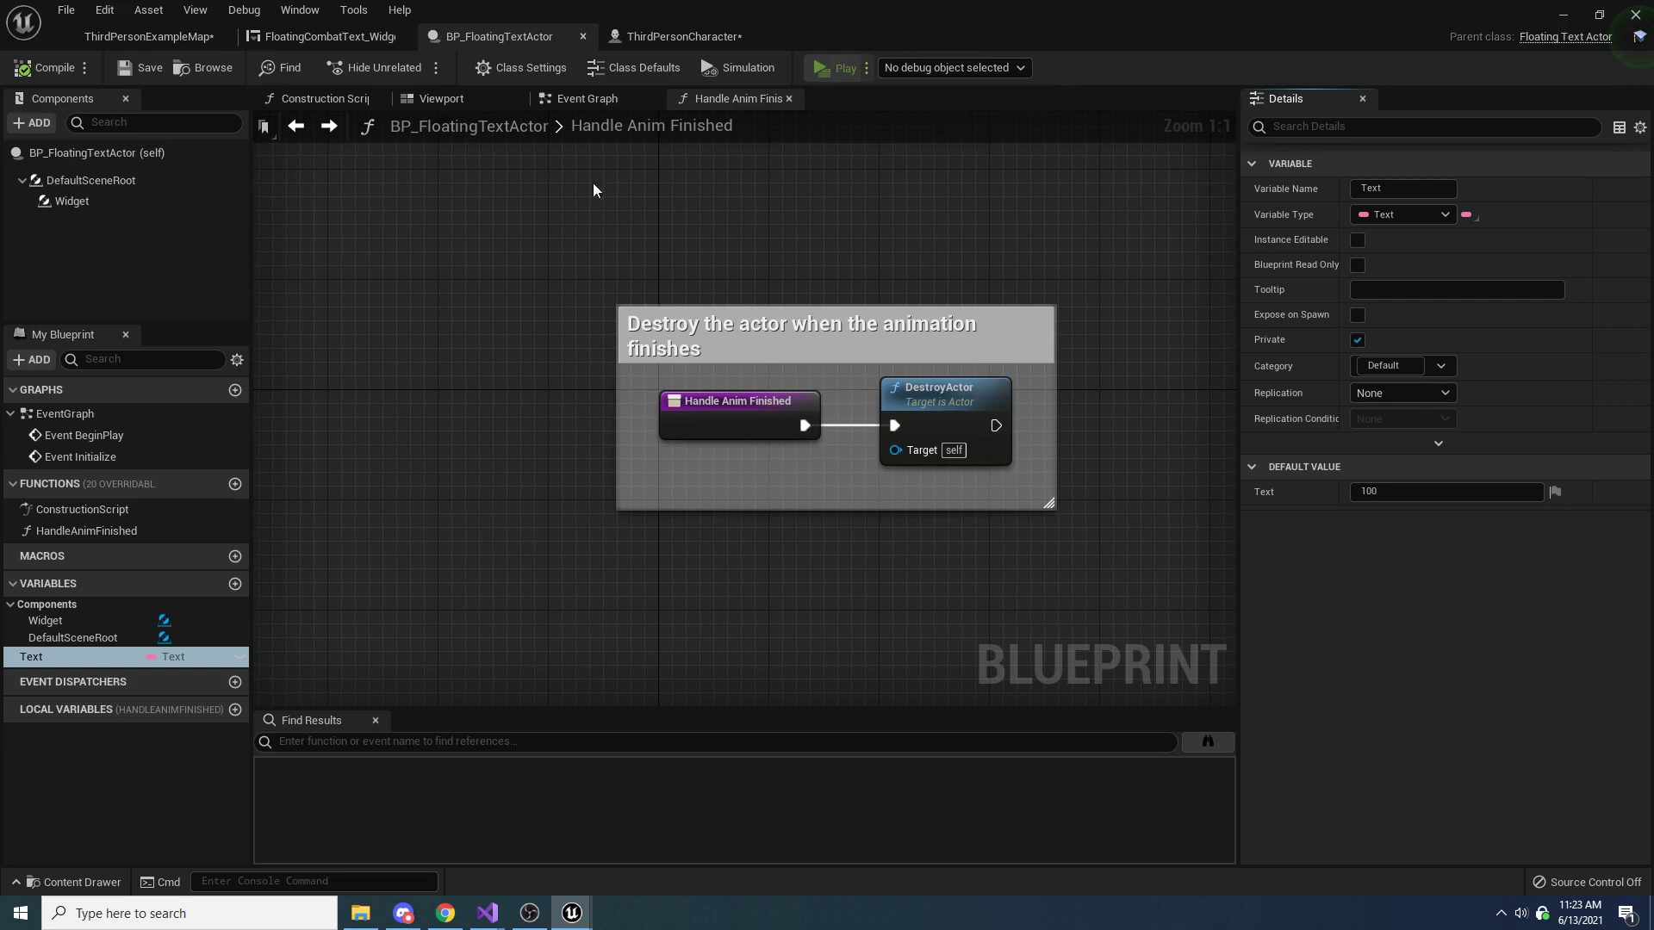
pyautogui.moveTo(438, 188); pyautogui.dragTo(3, 172)
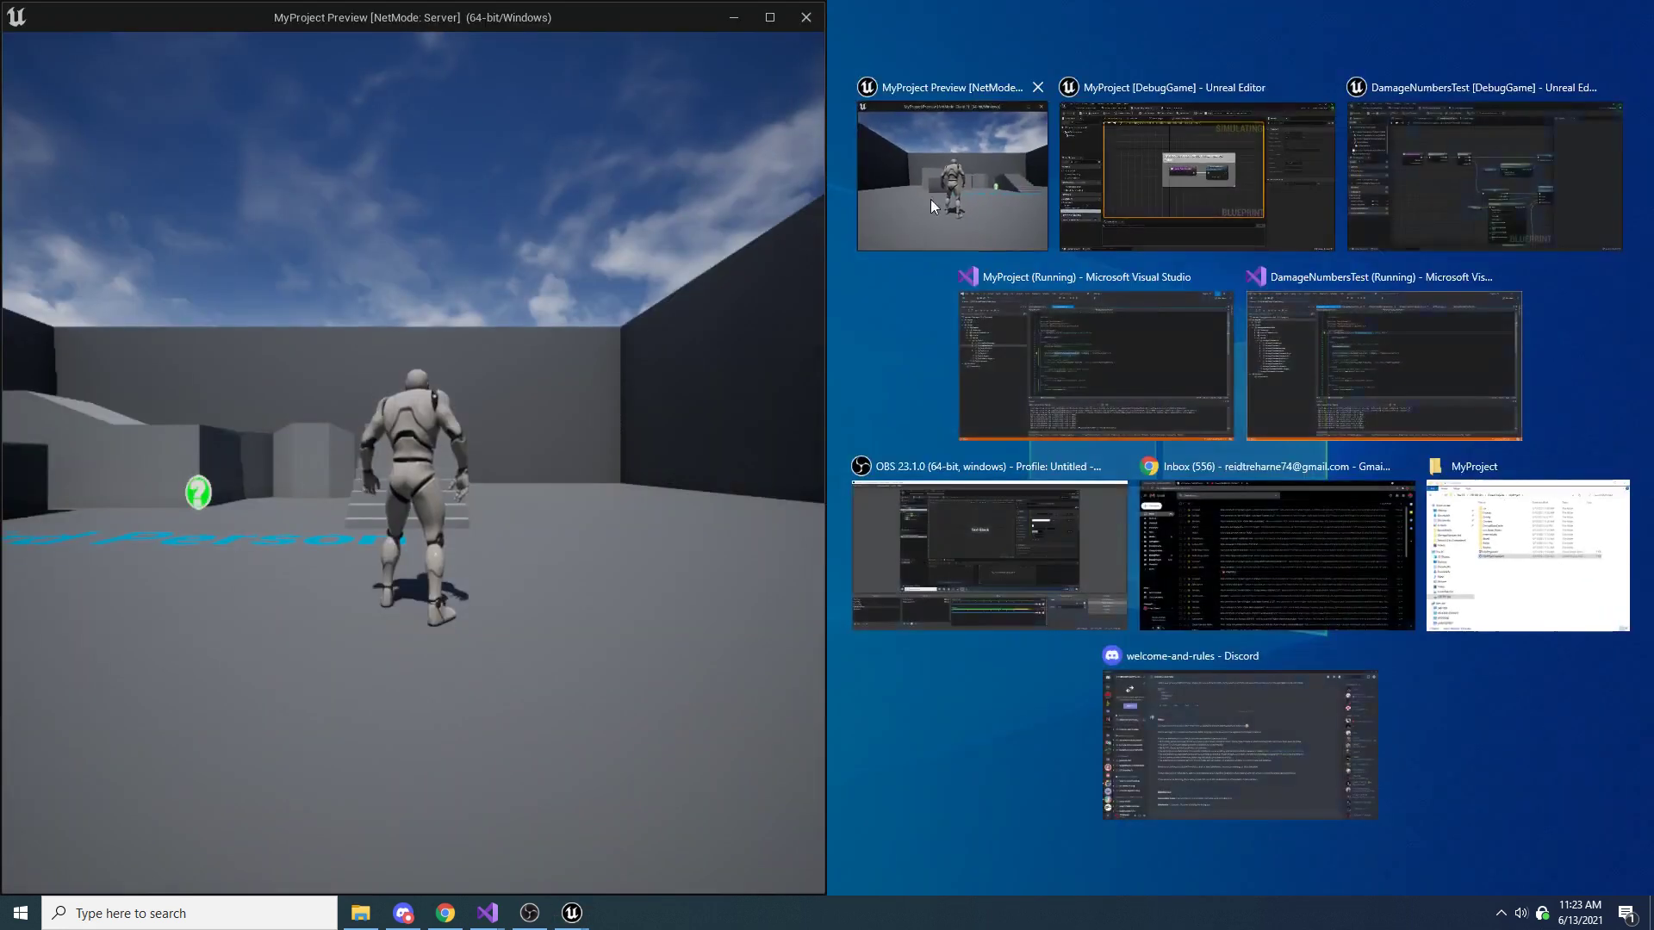
pyautogui.click(930, 199)
# In the Client 1 window, run up to the other character and trigger radial damage several times, checking both windows for floating text
pyautogui.click(1096, 359)
pyautogui.press('w')
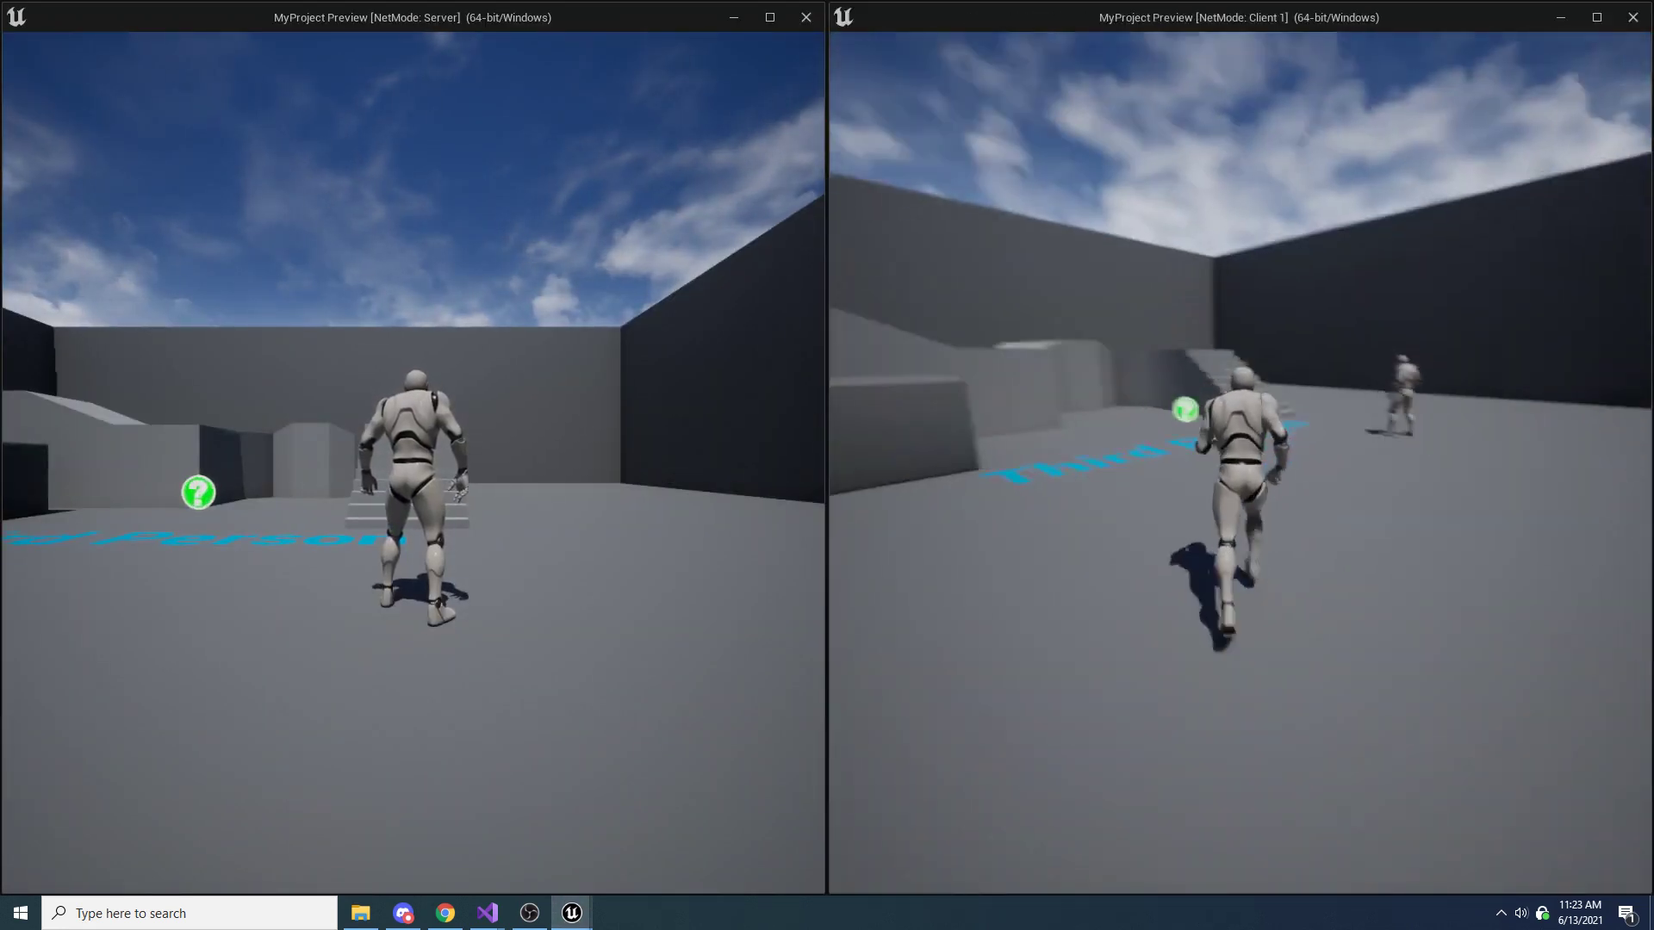
pyautogui.press('e')
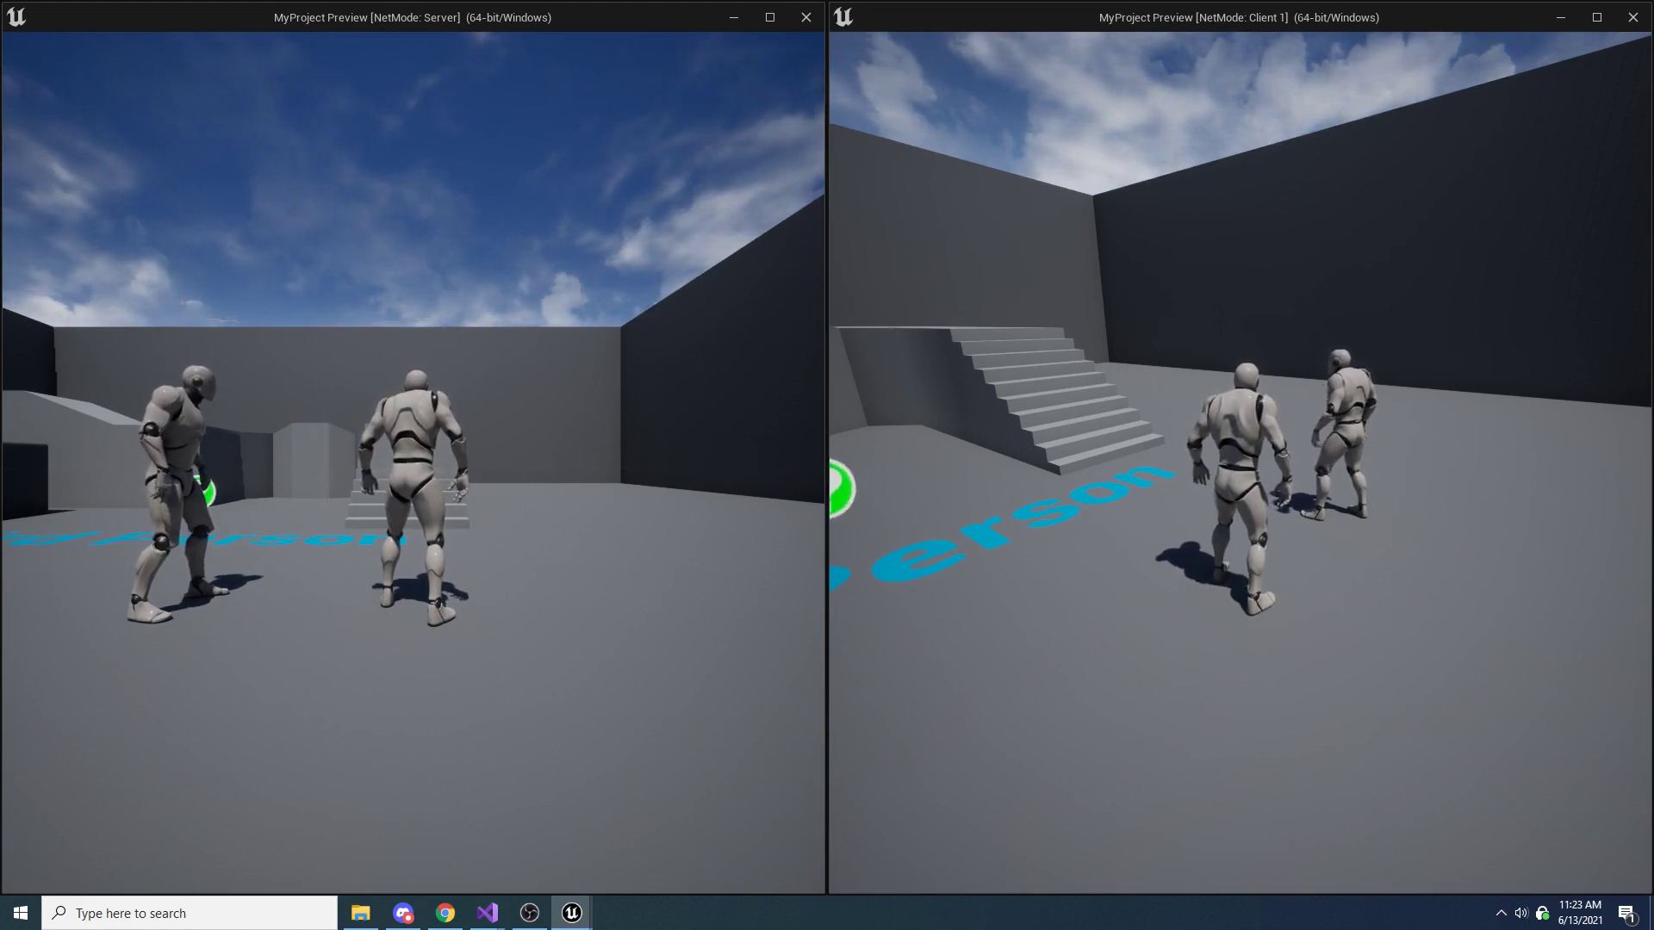
pyautogui.press('e')
pyautogui.press('e')
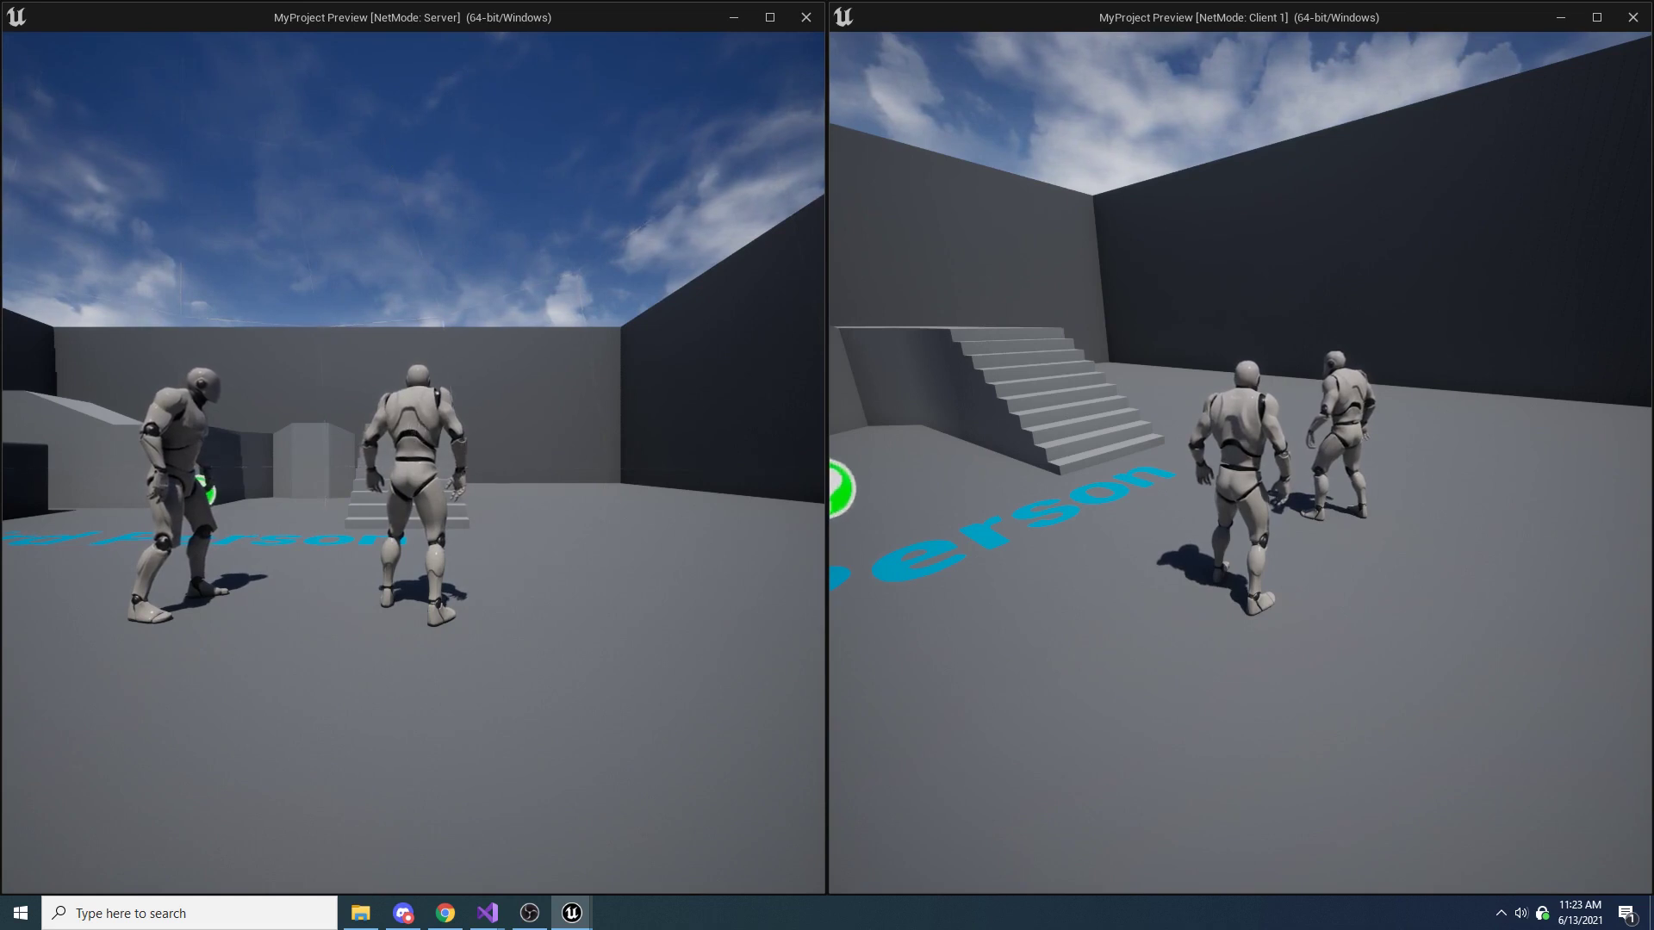
# In the Server window, trigger radial damage repeatedly near the other character to compare the floating text, and stop the preview
pyautogui.click(612, 451)
pyautogui.press('e')
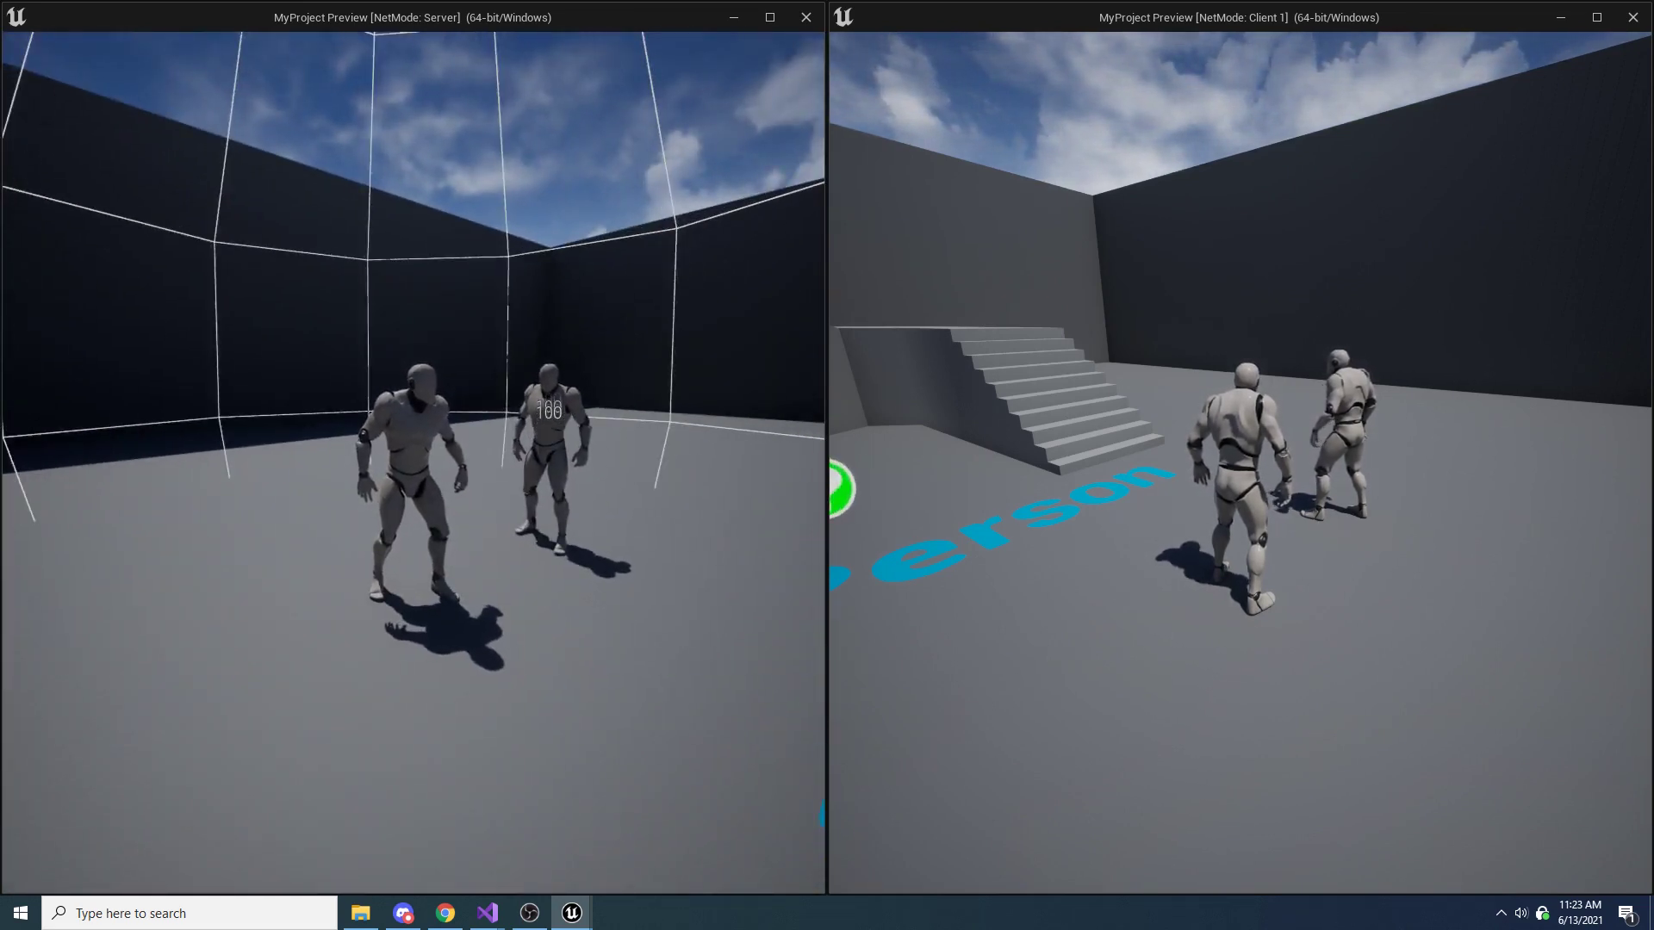
pyautogui.press('e')
pyautogui.press('w')
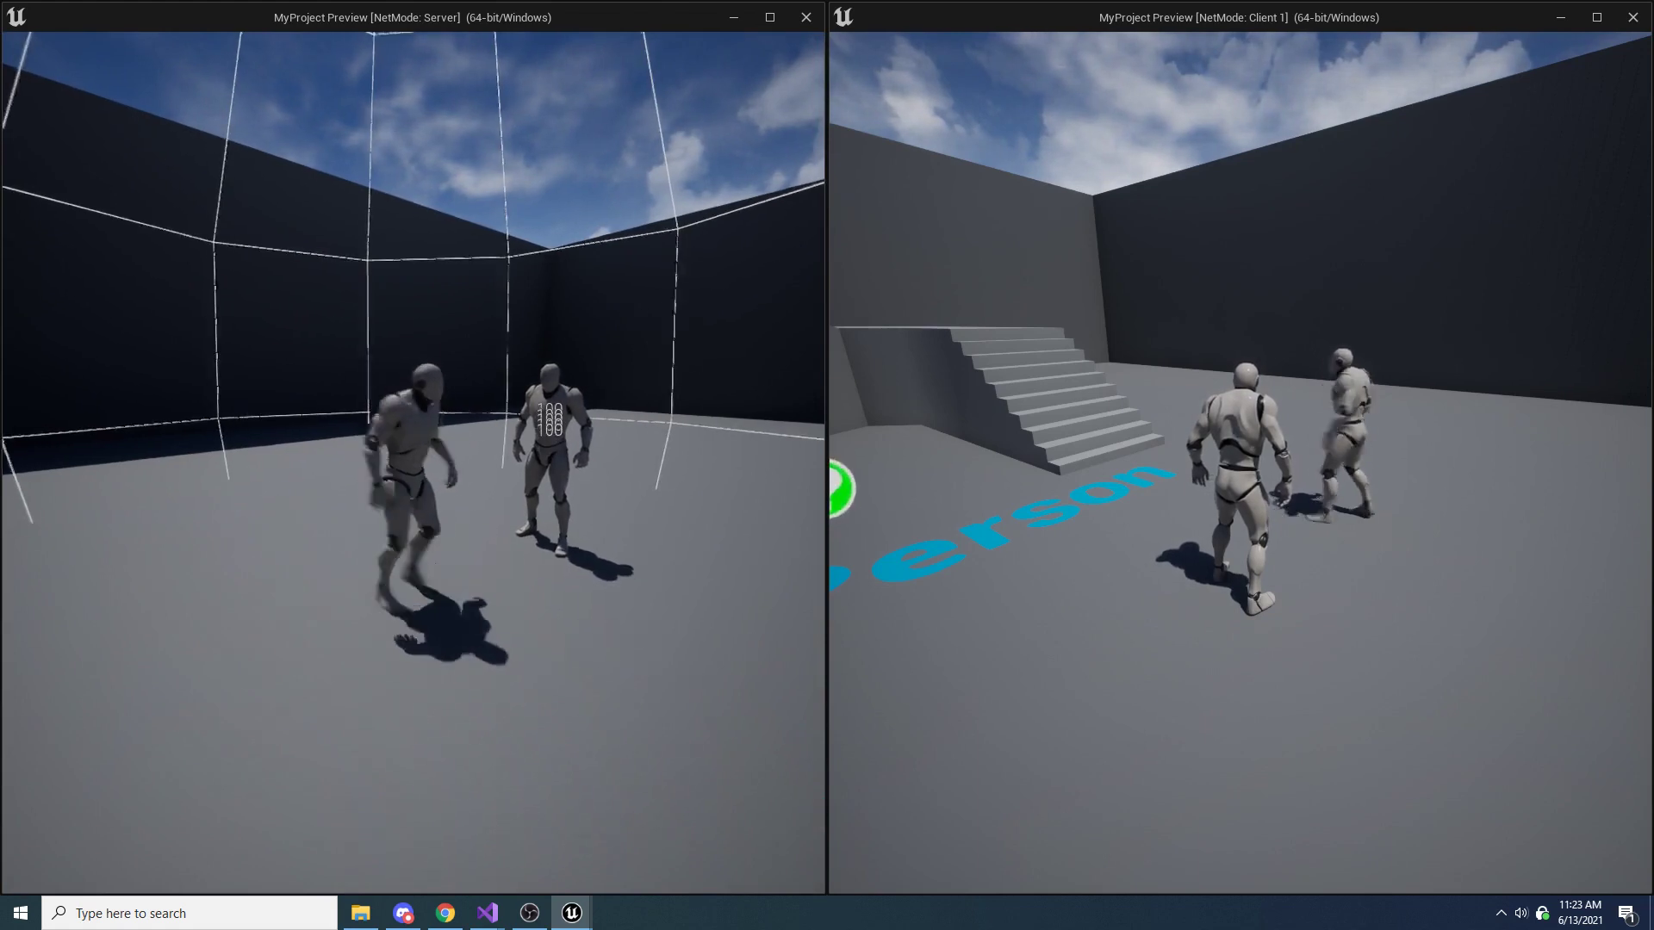
pyautogui.press('e')
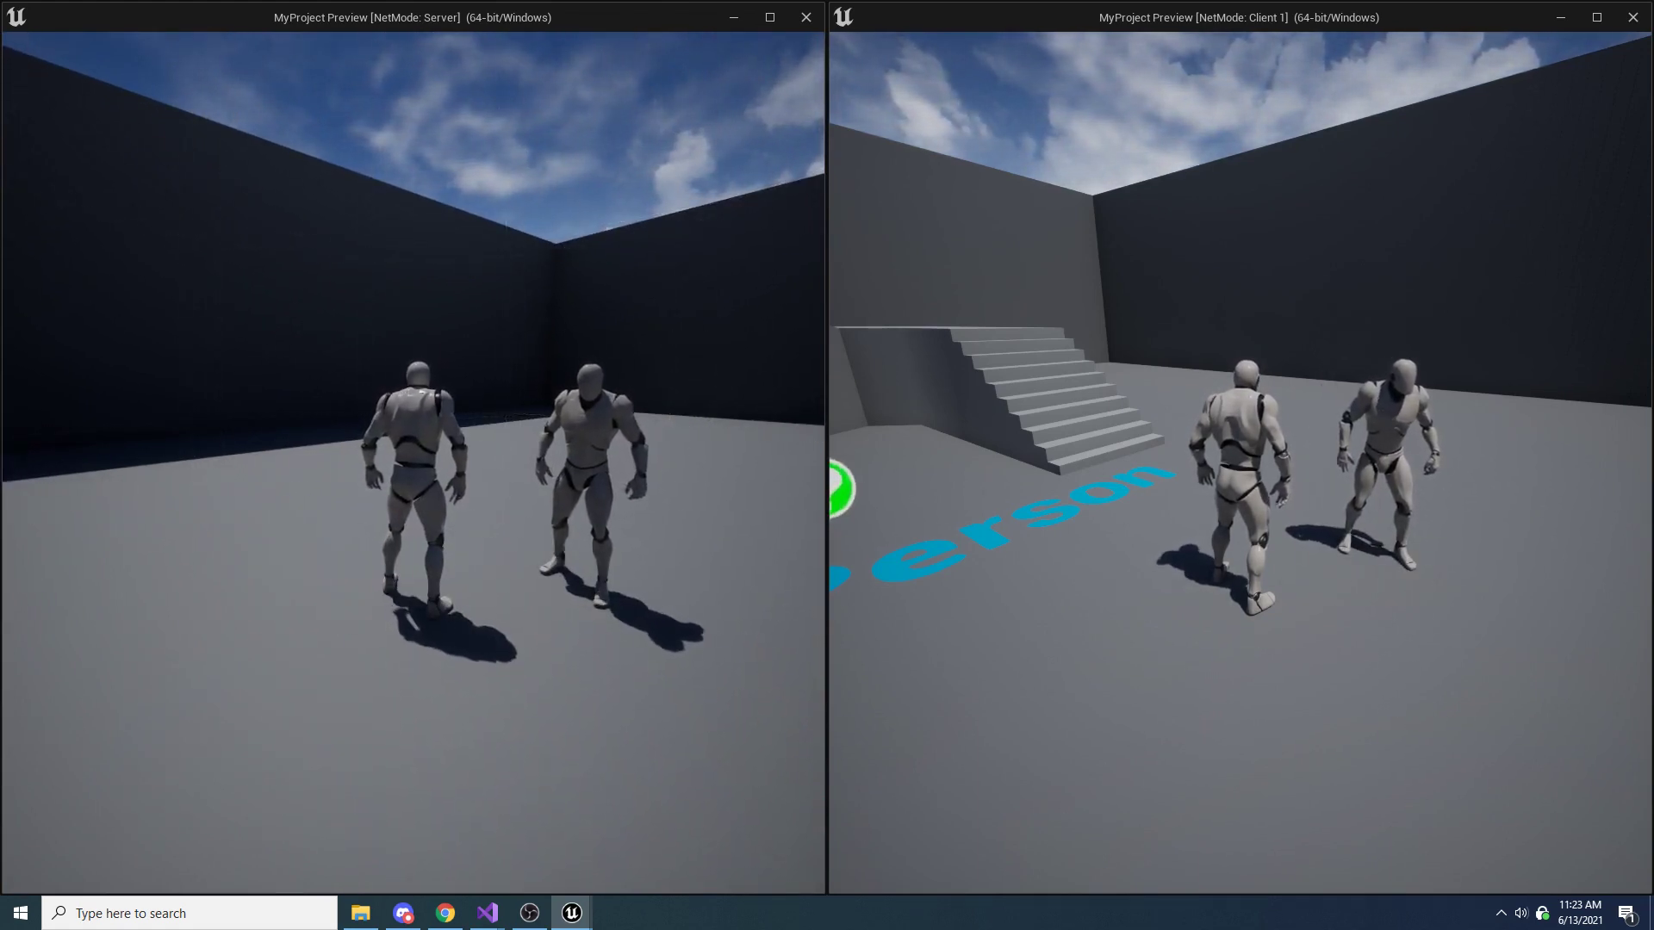
pyautogui.press('Escape')
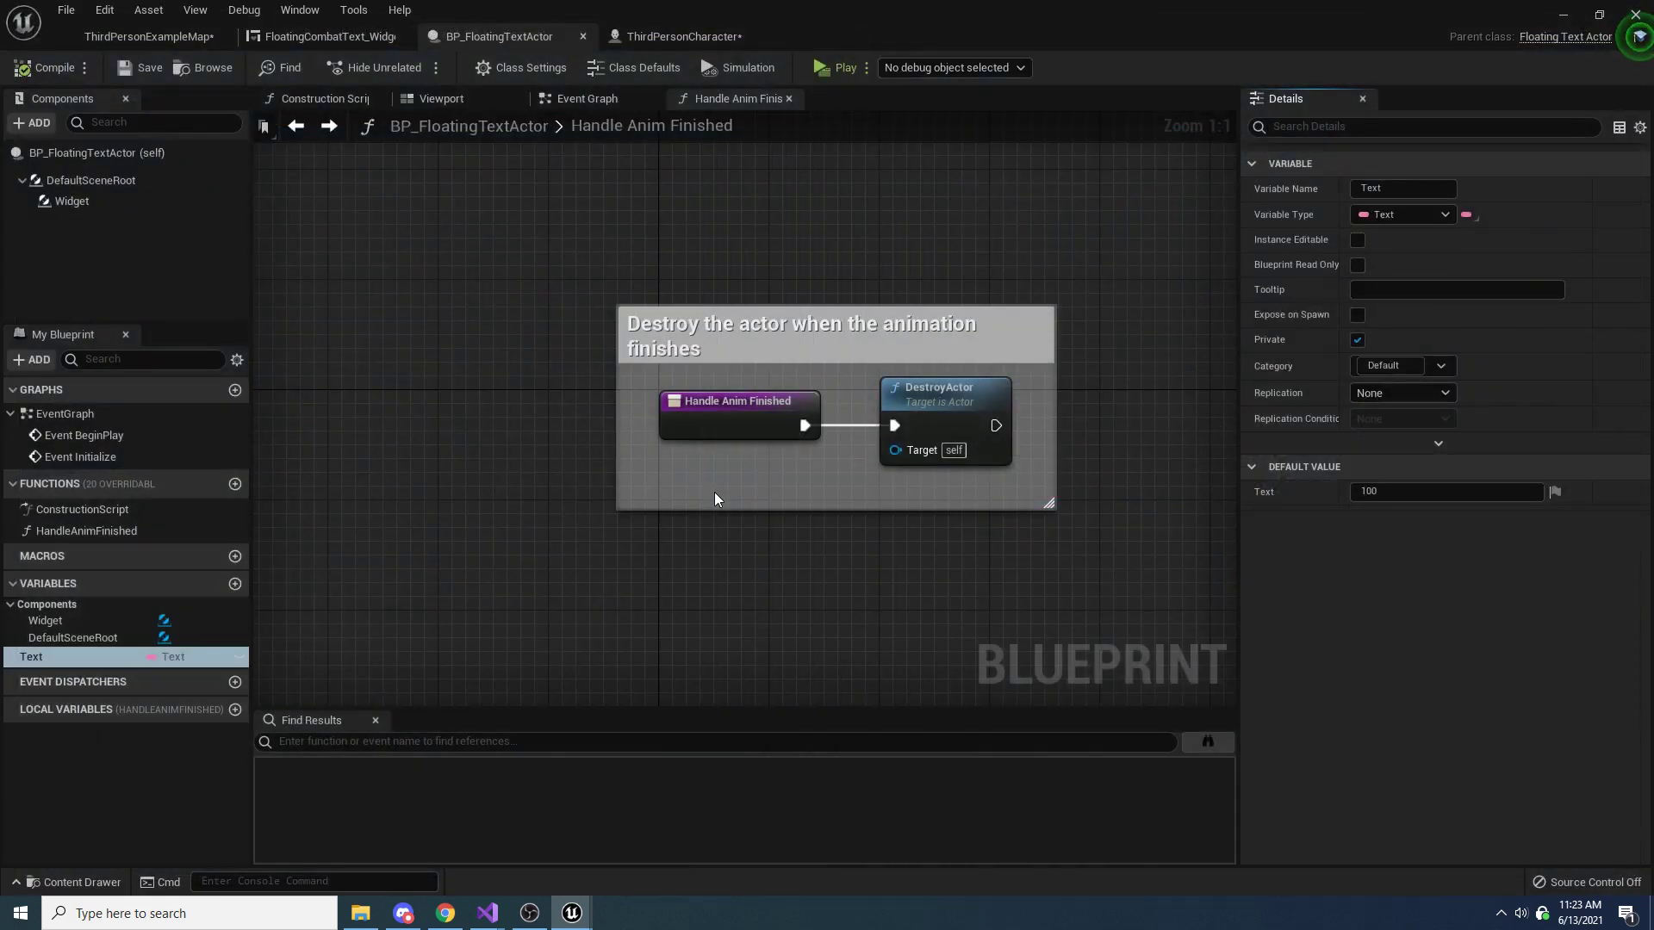
# Delete the GetActorLocation and SpawnActor nodes from Handle Radial Damage in ThirdPersonCharacter, and save and compile the blueprint
pyautogui.scroll(-2, 739, 474)
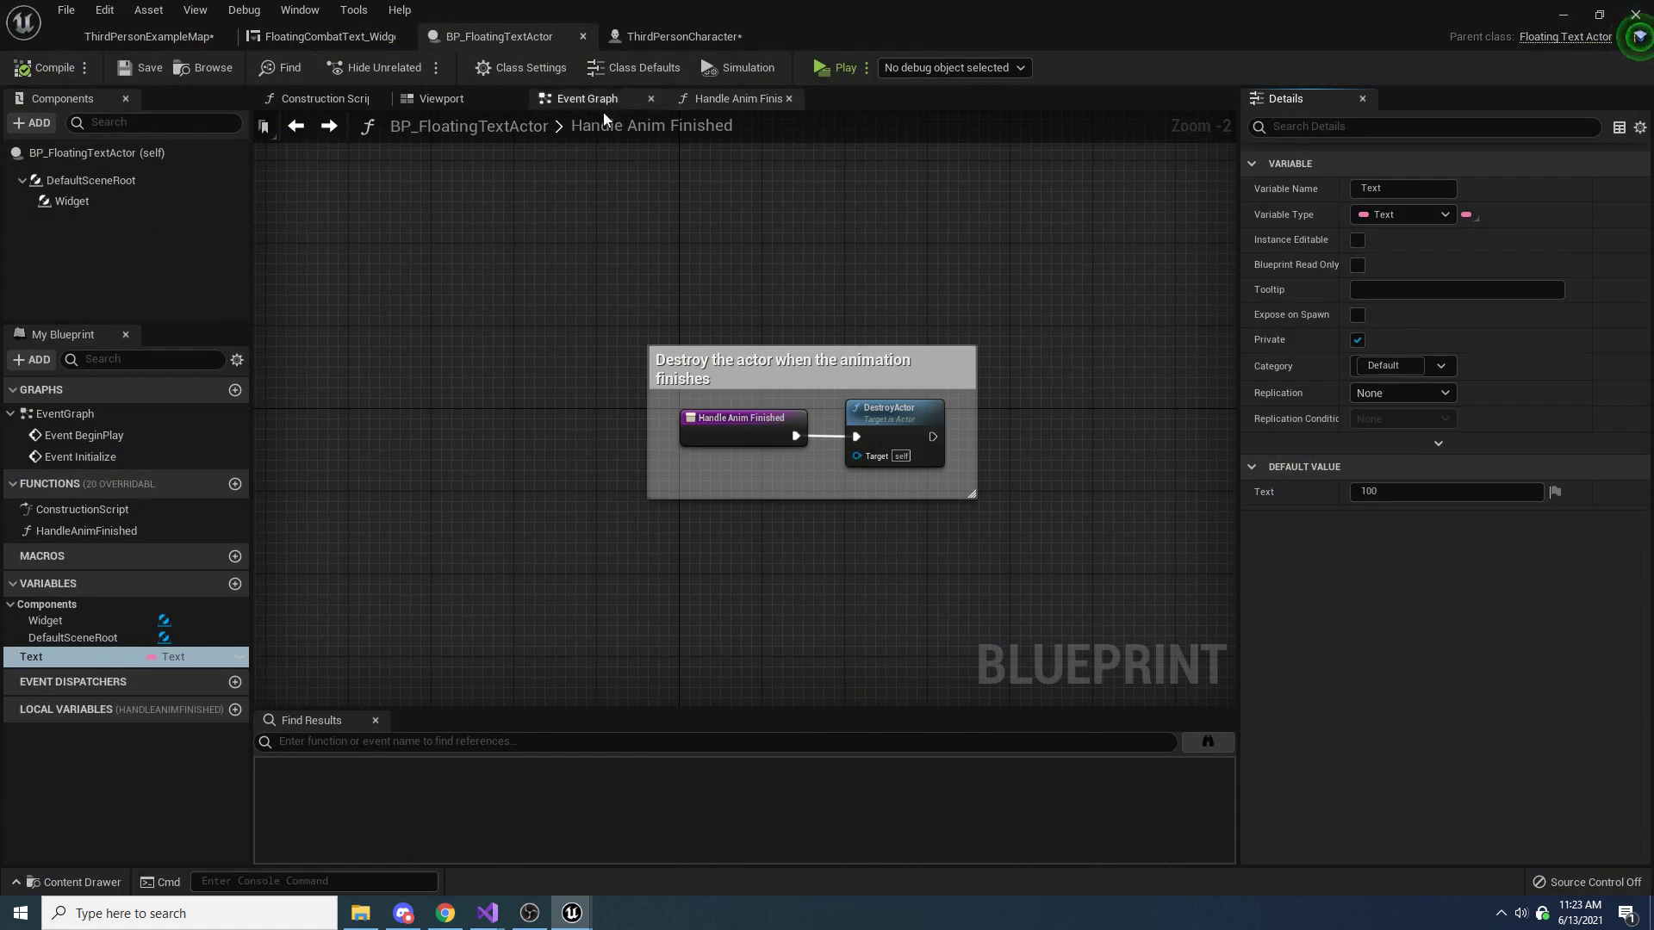
pyautogui.click(678, 37)
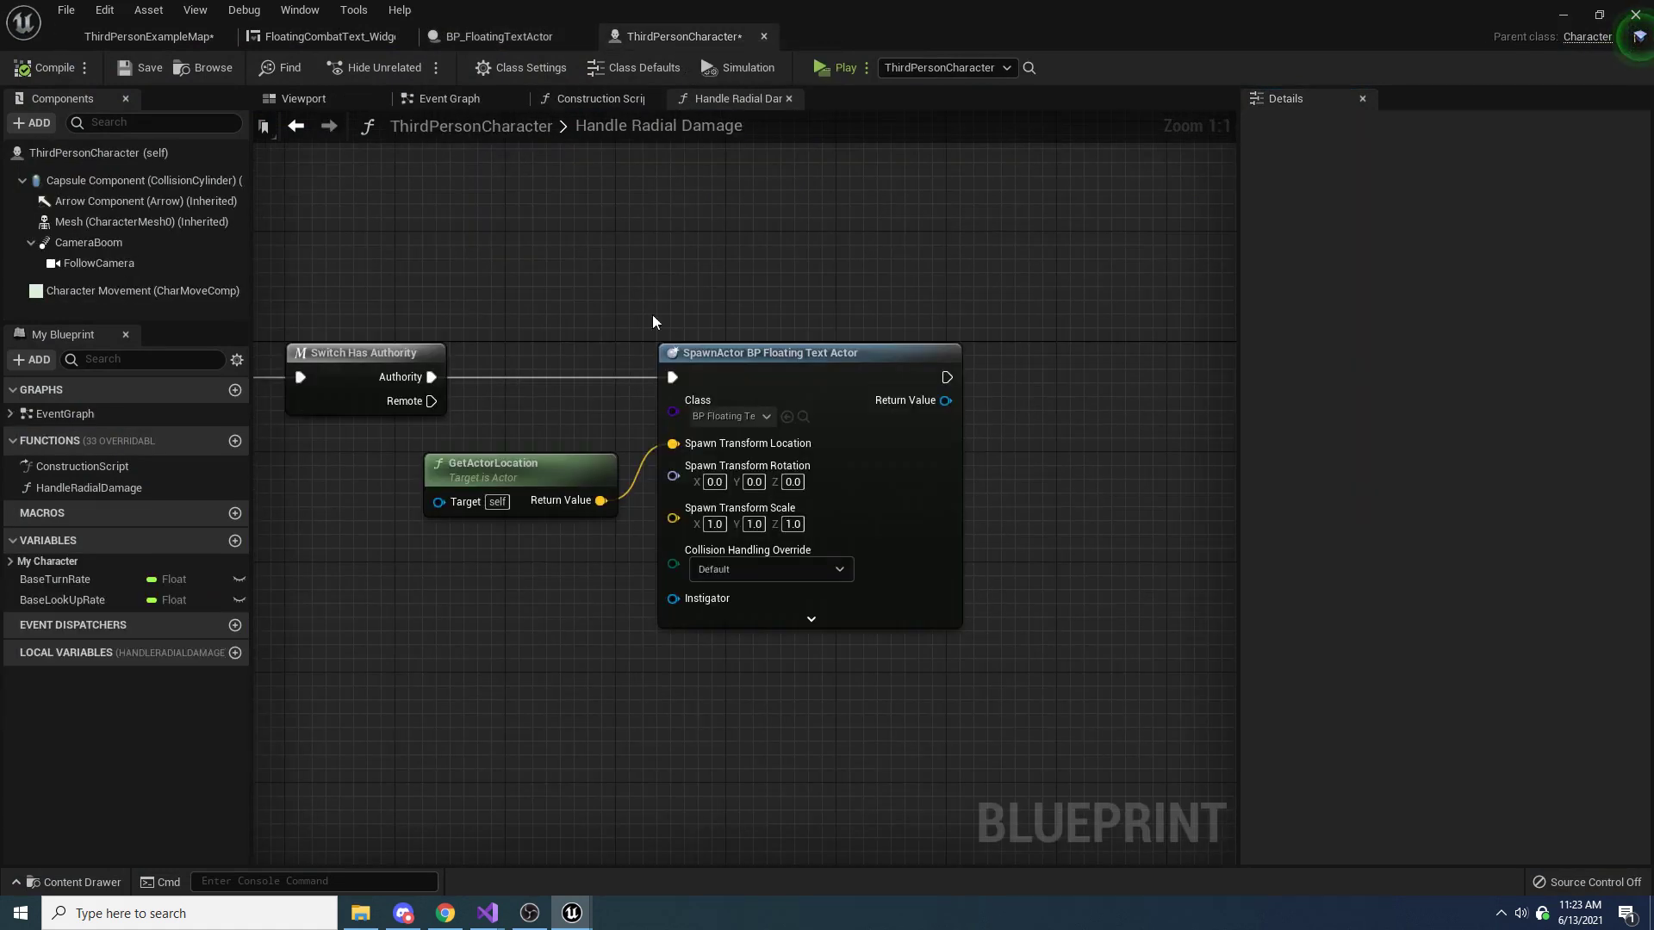
pyautogui.moveTo(653, 314); pyautogui.dragTo(882, 321, button='right')
pyautogui.moveTo(1064, 230); pyautogui.dragTo(773, 542)
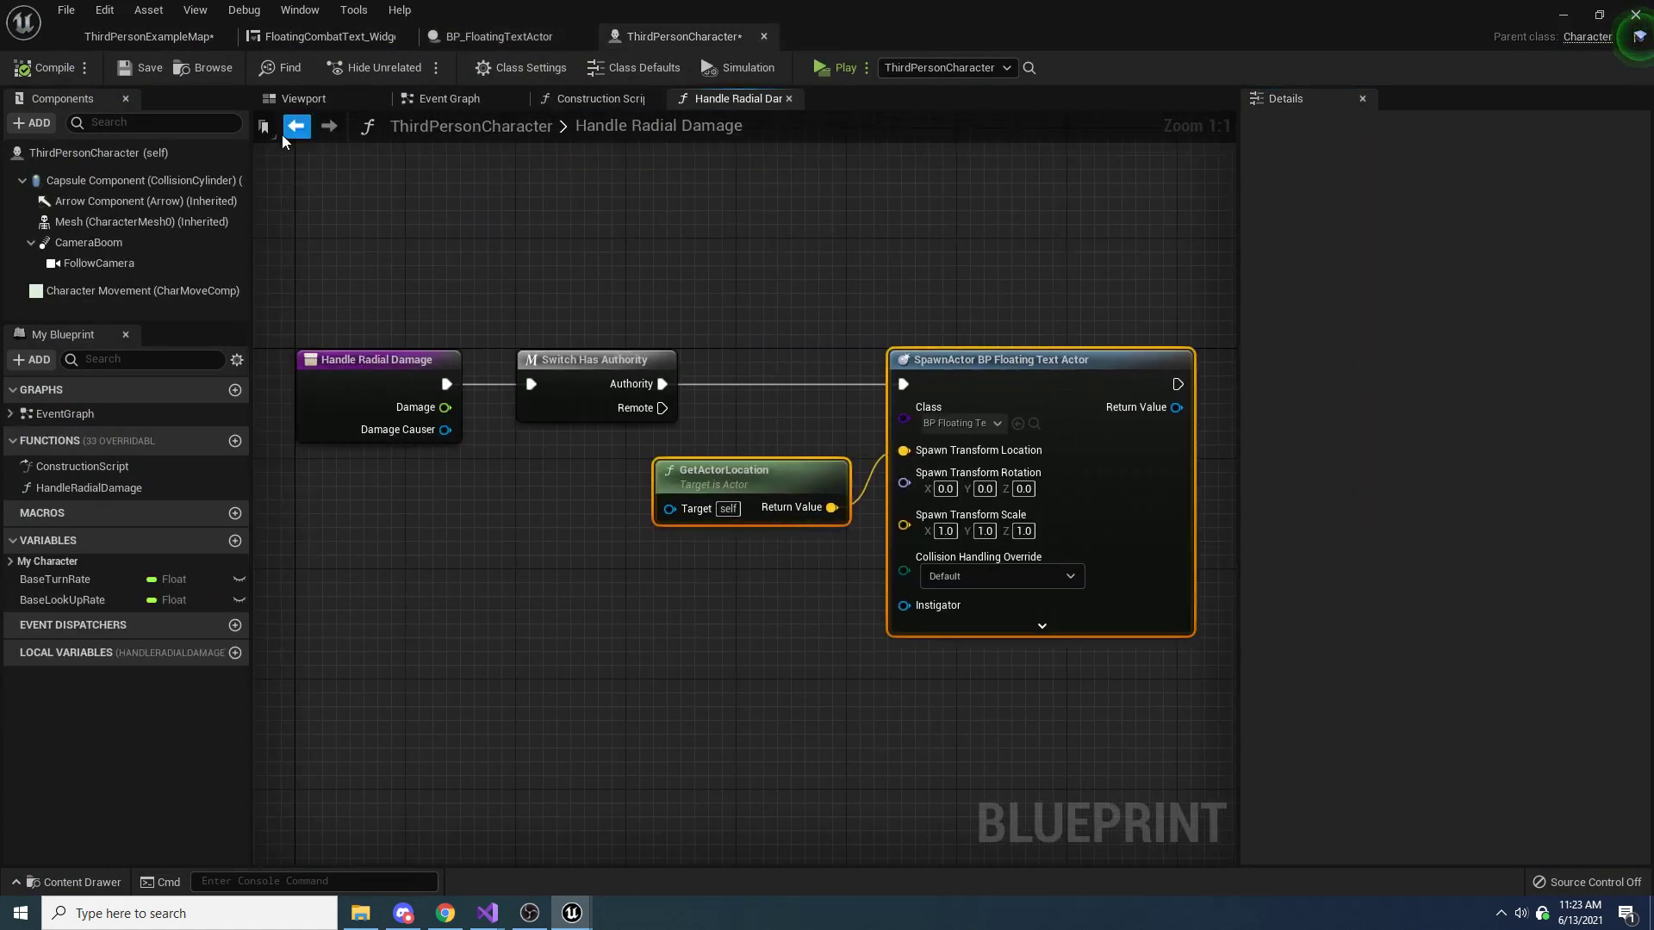
pyautogui.press('Delete')
pyautogui.click(139, 60)
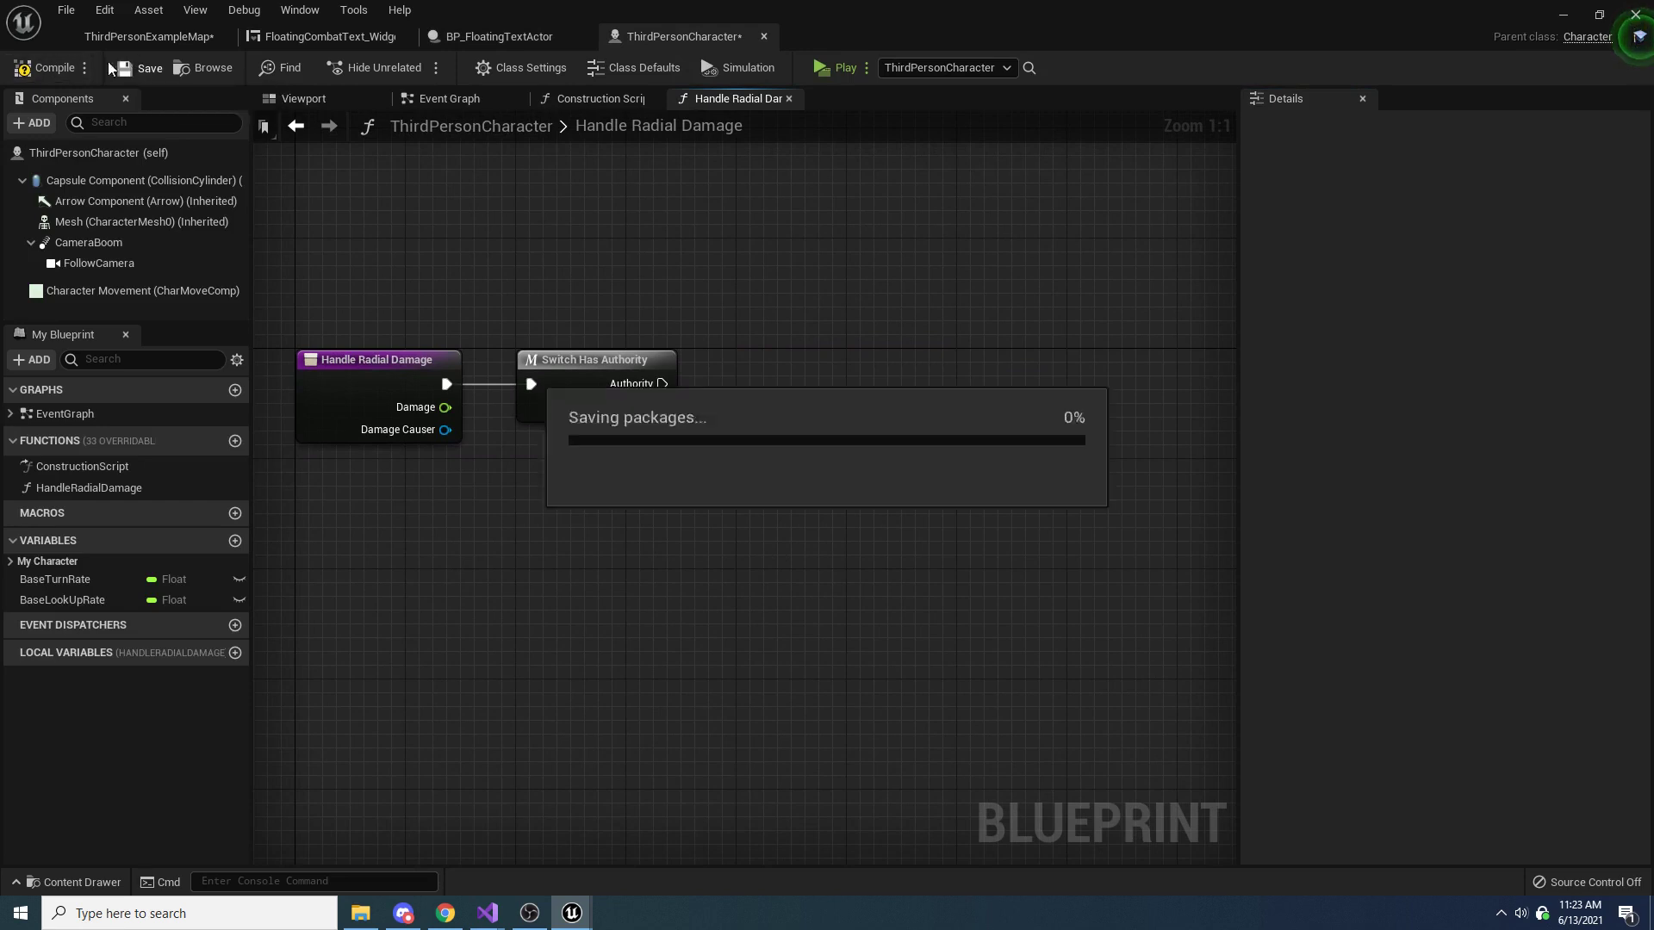
pyautogui.click(36, 74)
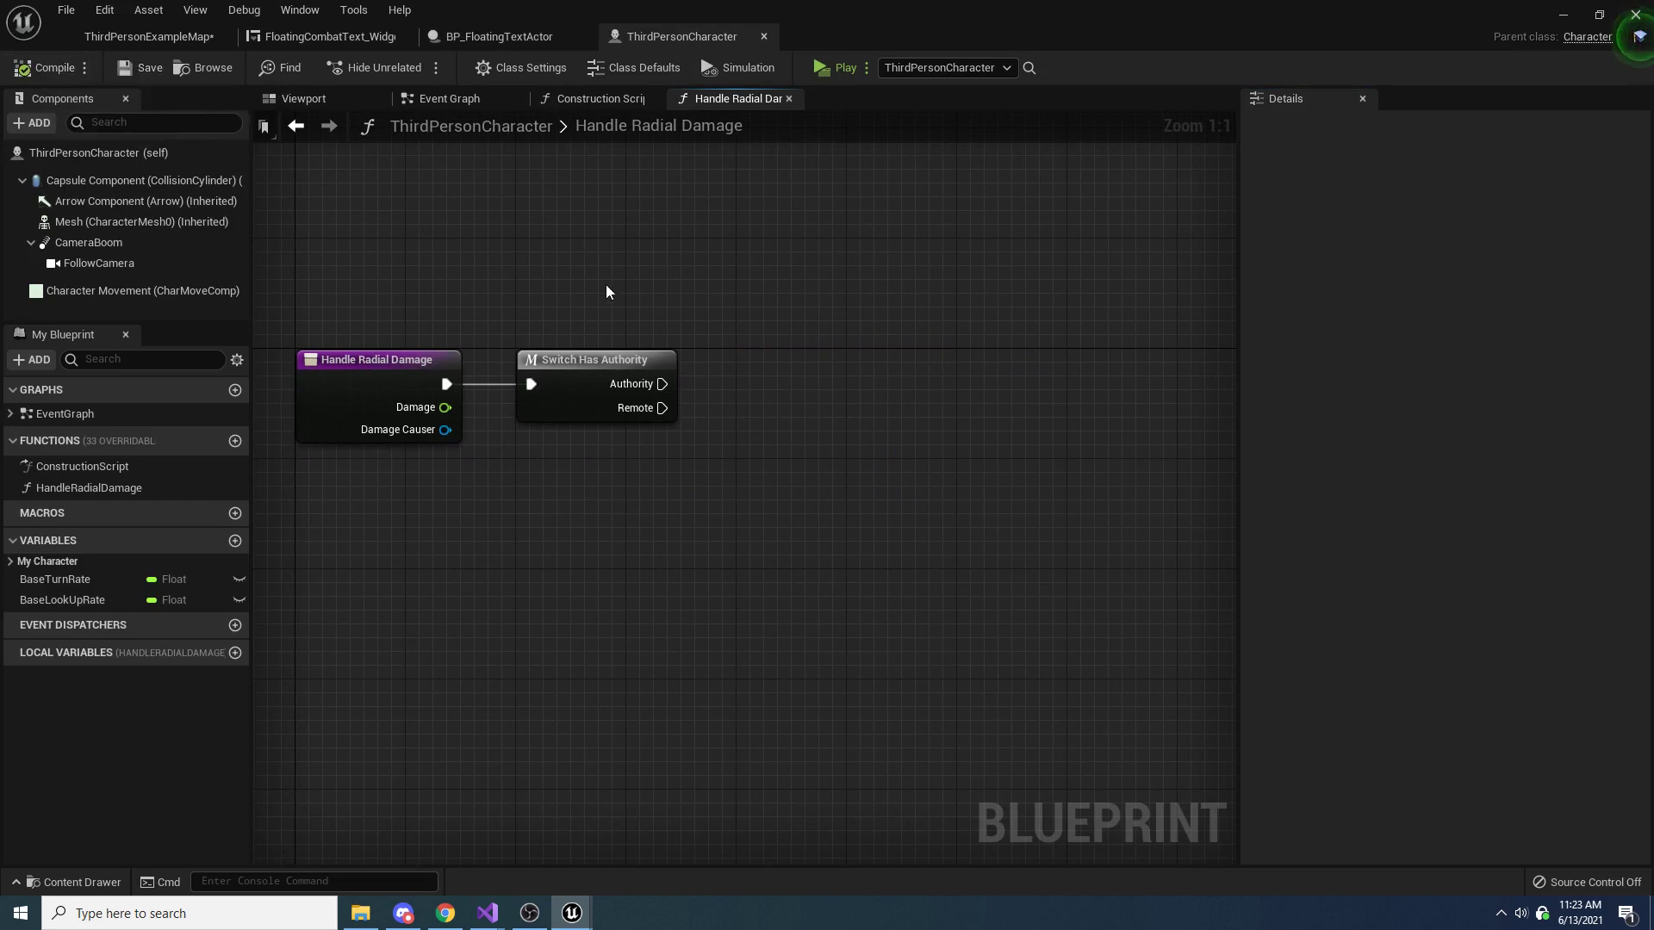